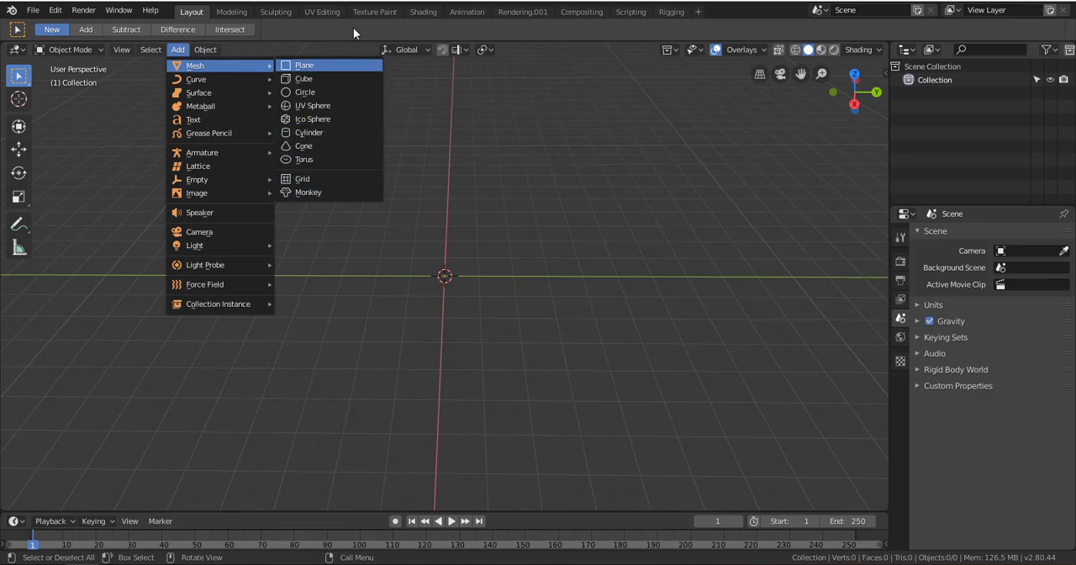
Add a plane mesh at the world origin
{"action": "left_click", "coordinate": [177, 50]}
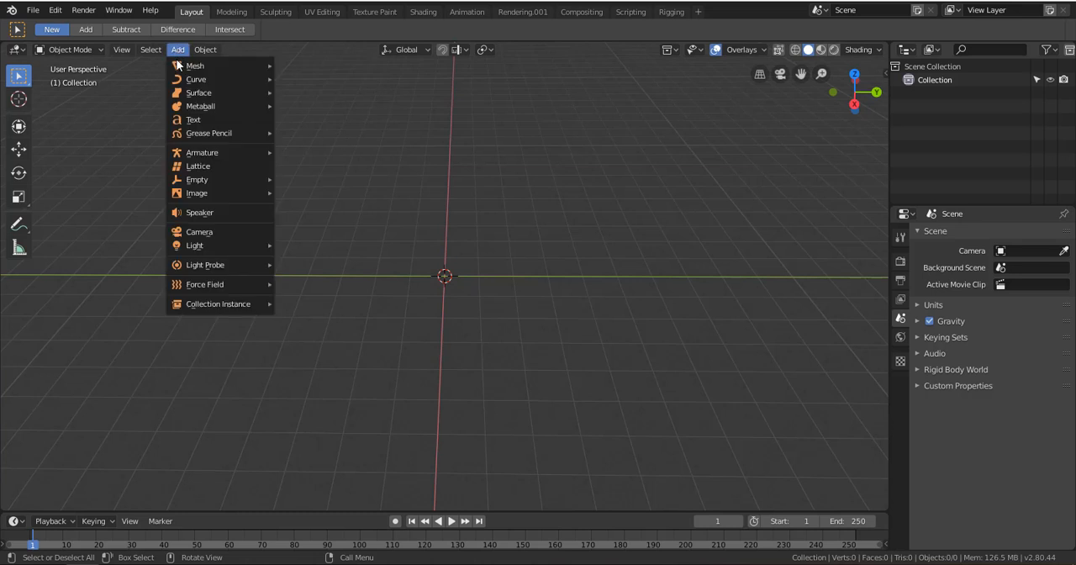
{"action": "mouse_move", "coordinate": [222, 65]}
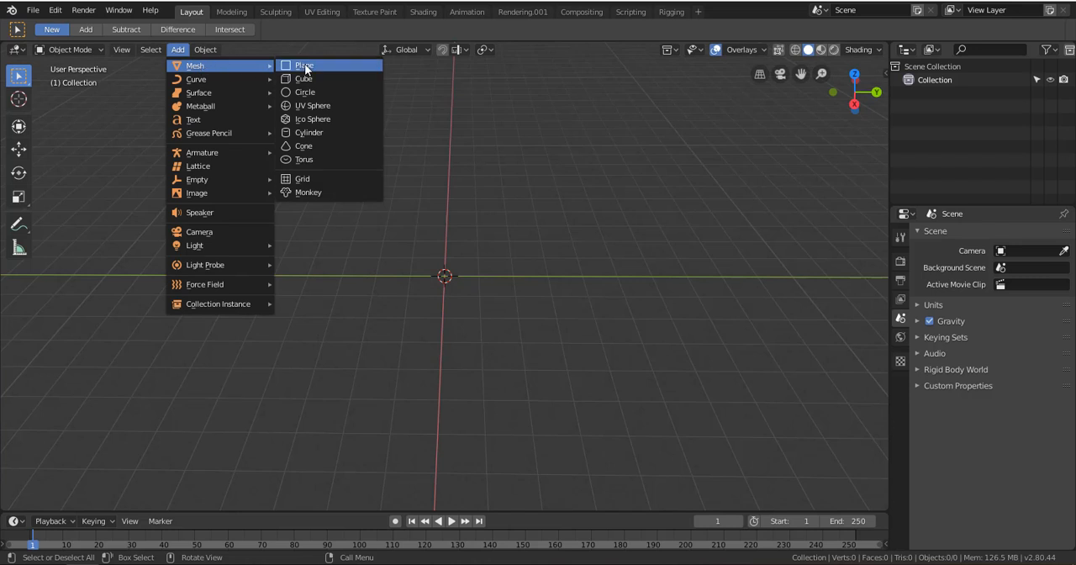
{"action": "left_click", "coordinate": [306, 67]}
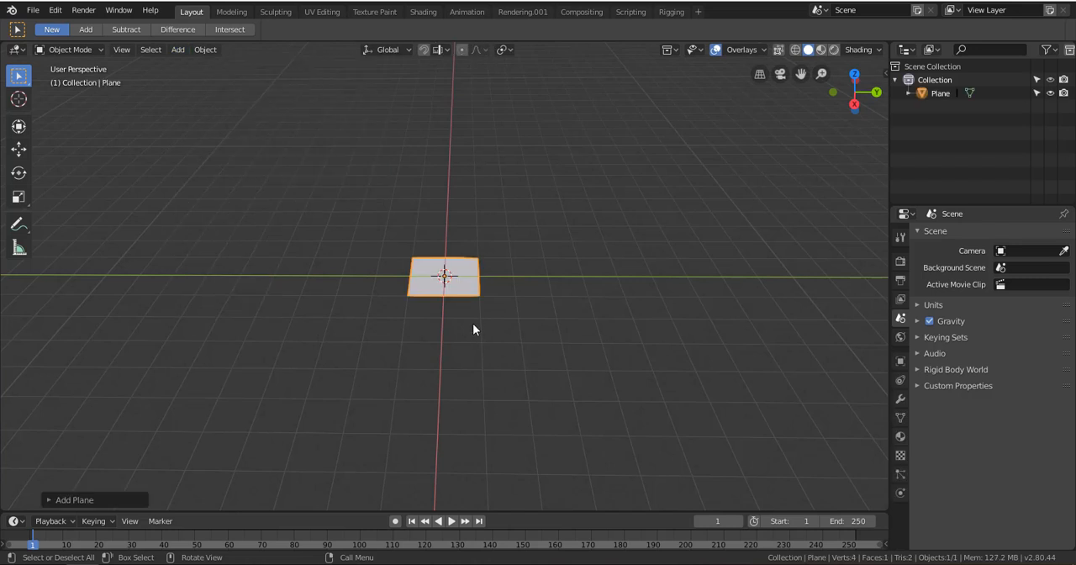
{"action": "scroll", "coordinate": [463, 289], "scroll_direction": "up", "scroll_amount": 8}
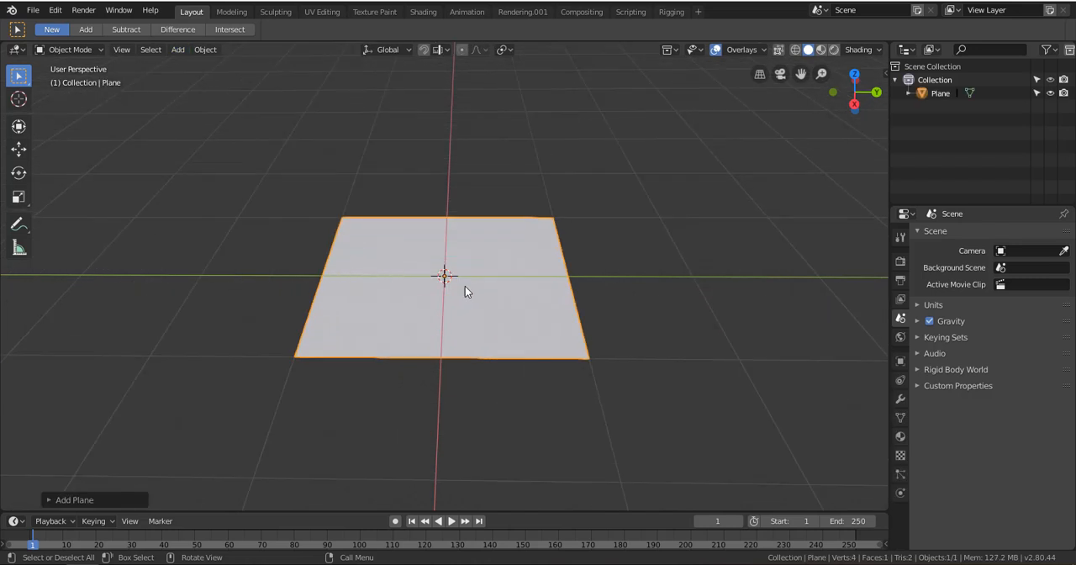
{"action": "middle_click_drag", "start_coordinate": [483, 282], "coordinate": [386, 291]}
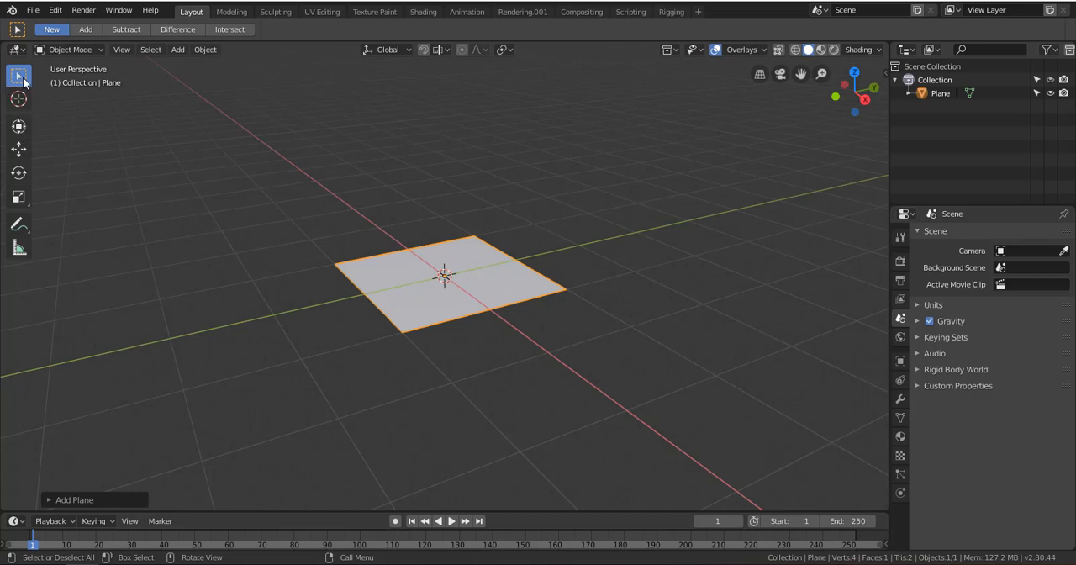
Practise selecting the plane and clear the selection by picking empty space
{"action": "left_click", "coordinate": [451, 307]}
{"action": "left_click", "coordinate": [439, 173]}
{"action": "left_click", "coordinate": [342, 262]}
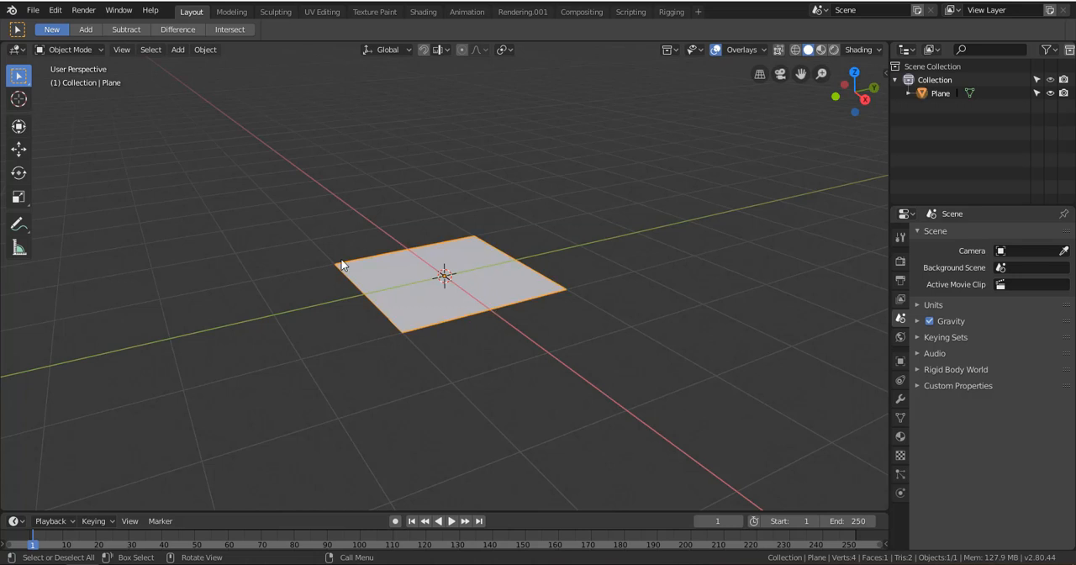
{"action": "left_click", "coordinate": [394, 159]}
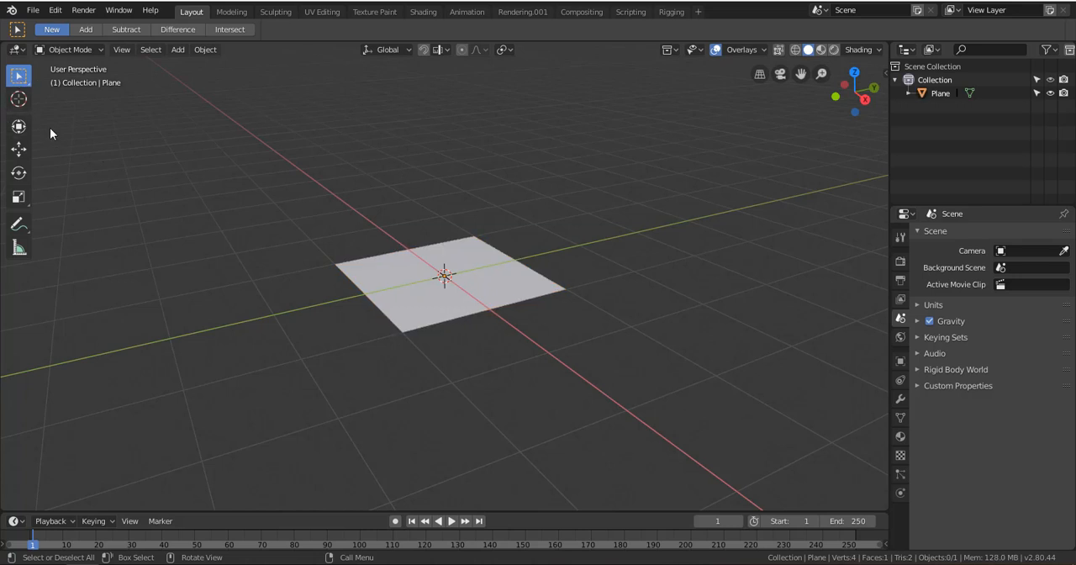
Place the 3D cursor at various spots around the plane with the Cursor tool, finishing in the empty area beyond it along positive Y
{"action": "left_click", "coordinate": [18, 99]}
{"action": "left_click_drag", "start_coordinate": [396, 198], "coordinate": [352, 243]}
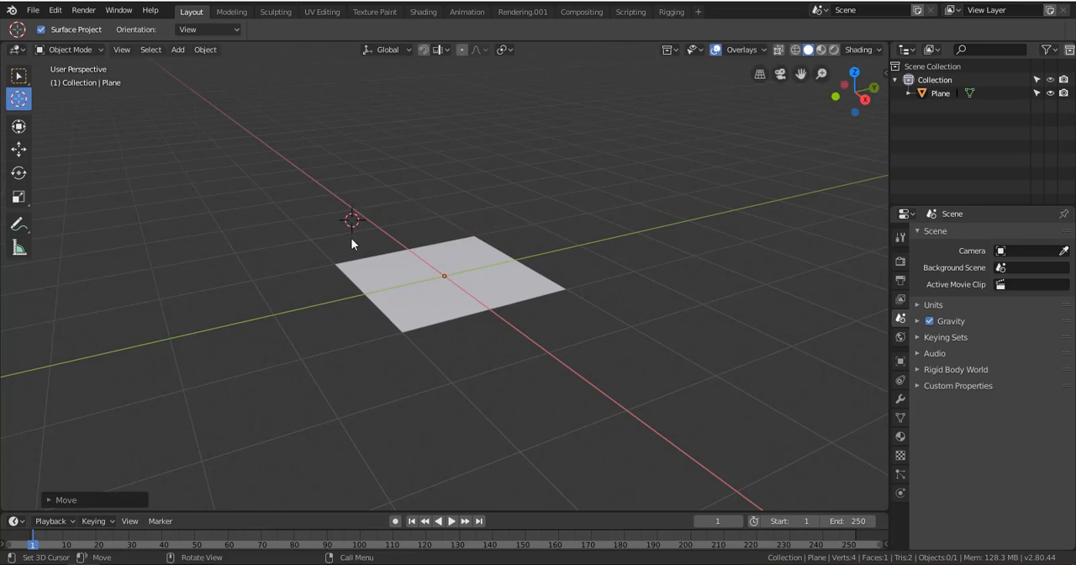
{"action": "left_click_drag", "start_coordinate": [287, 298], "coordinate": [259, 343]}
{"action": "left_click_drag", "start_coordinate": [307, 202], "coordinate": [387, 167]}
{"action": "left_click_drag", "start_coordinate": [656, 213], "coordinate": [708, 290]}
{"action": "left_click_drag", "start_coordinate": [696, 363], "coordinate": [262, 266]}
{"action": "left_click_drag", "start_coordinate": [632, 146], "coordinate": [674, 274]}
{"action": "left_click_drag", "start_coordinate": [535, 178], "coordinate": [326, 267]}
{"action": "left_click", "coordinate": [573, 177]}
{"action": "left_click_drag", "start_coordinate": [646, 297], "coordinate": [550, 372]}
{"action": "left_click_drag", "start_coordinate": [374, 332], "coordinate": [437, 176]}
{"action": "left_click", "coordinate": [558, 146]}
{"action": "left_click_drag", "start_coordinate": [580, 269], "coordinate": [419, 201]}
{"action": "left_click_drag", "start_coordinate": [353, 201], "coordinate": [232, 296]}
{"action": "left_click", "coordinate": [769, 175]}
Add a cube mesh at the 3D cursor's location
{"action": "left_click", "coordinate": [177, 49]}
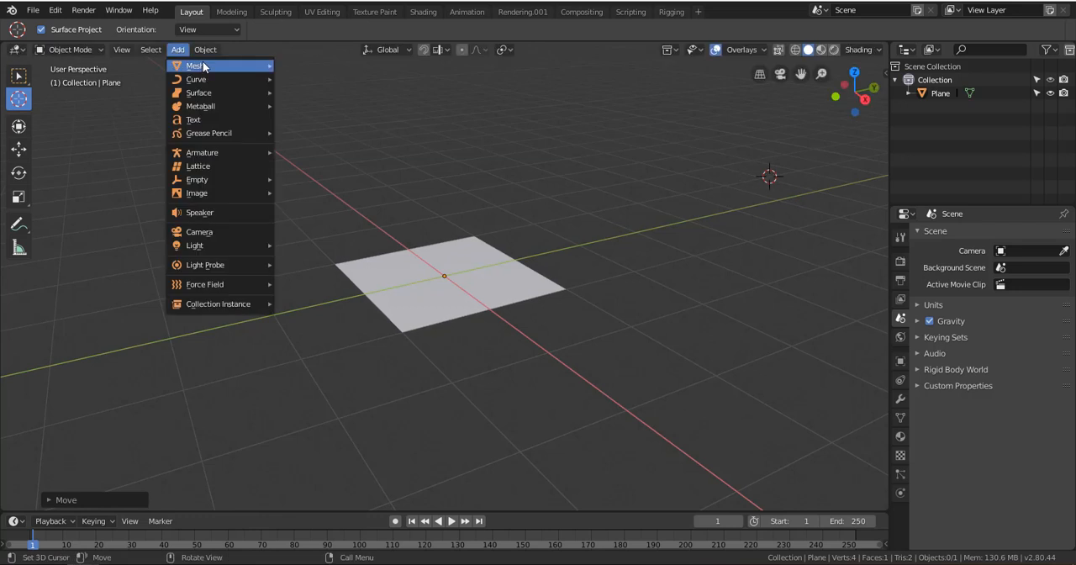
{"action": "mouse_move", "coordinate": [220, 66]}
{"action": "left_click", "coordinate": [333, 77]}
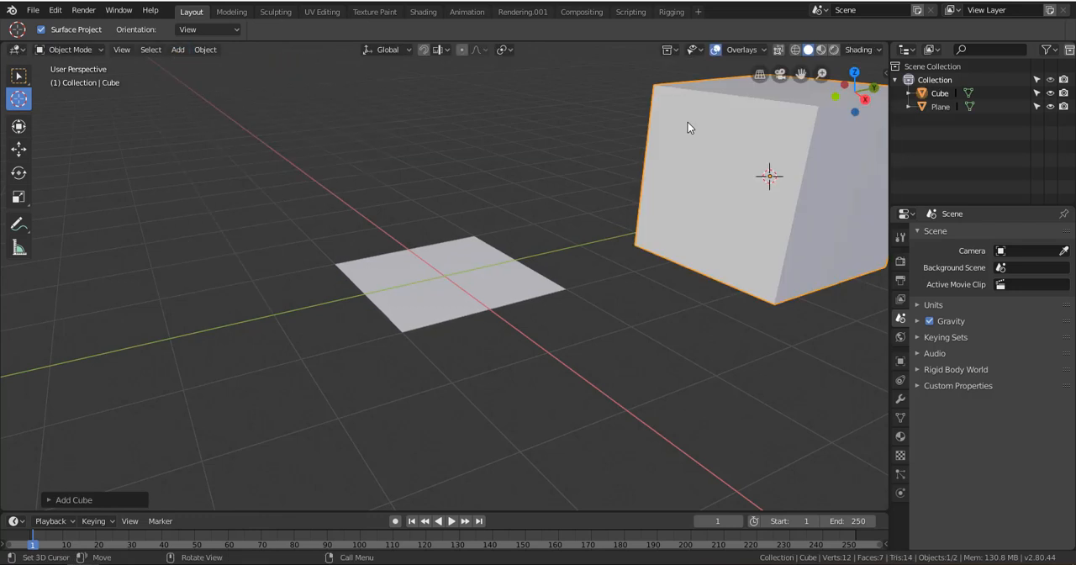
{"action": "key", "text": "g"}
Reposition the 3D cursor several times on and around the plane, leaving it in the empty space just behind the plane
{"action": "left_click_drag", "start_coordinate": [351, 170], "coordinate": [305, 192]}
{"action": "left_click_drag", "start_coordinate": [363, 216], "coordinate": [408, 209]}
{"action": "left_click_drag", "start_coordinate": [296, 155], "coordinate": [253, 153]}
{"action": "left_click", "coordinate": [495, 135]}
{"action": "left_click", "coordinate": [743, 164]}
{"action": "left_click", "coordinate": [432, 297]}
{"action": "left_click_drag", "start_coordinate": [458, 200], "coordinate": [440, 234]}
{"action": "left_click_drag", "start_coordinate": [512, 128], "coordinate": [514, 125]}
{"action": "left_click_drag", "start_coordinate": [408, 303], "coordinate": [454, 304]}
{"action": "scroll", "coordinate": [435, 271], "scroll_direction": "up", "scroll_amount": 5}
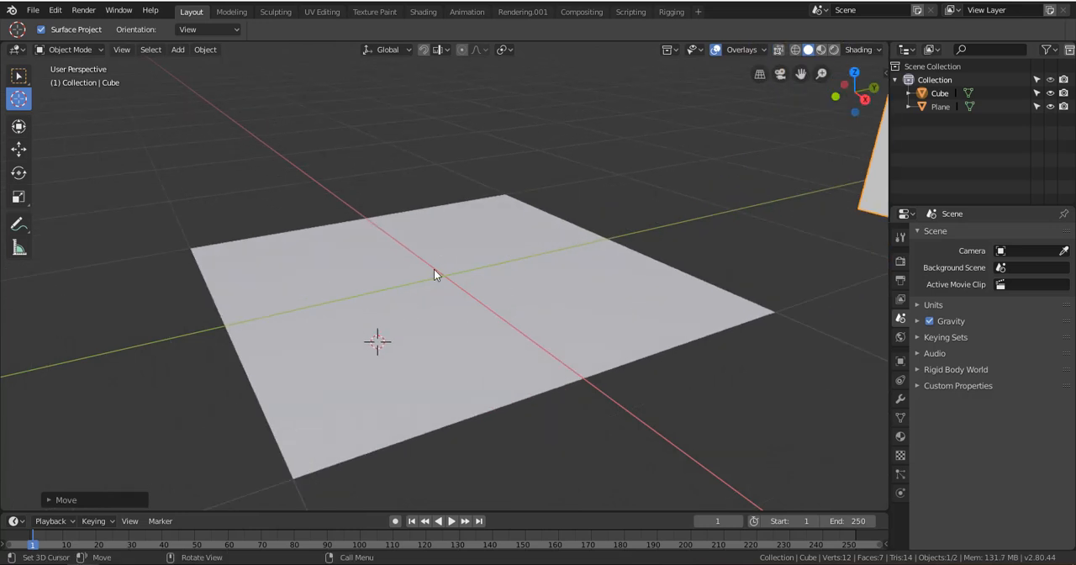
{"action": "left_click_drag", "start_coordinate": [435, 254], "coordinate": [442, 241]}
{"action": "left_click", "coordinate": [517, 172]}
{"action": "left_click", "coordinate": [444, 231]}
{"action": "left_click_drag", "start_coordinate": [364, 161], "coordinate": [360, 153]}
{"action": "left_click", "coordinate": [545, 84]}
{"action": "scroll", "coordinate": [549, 222], "scroll_direction": "down", "scroll_amount": 3}
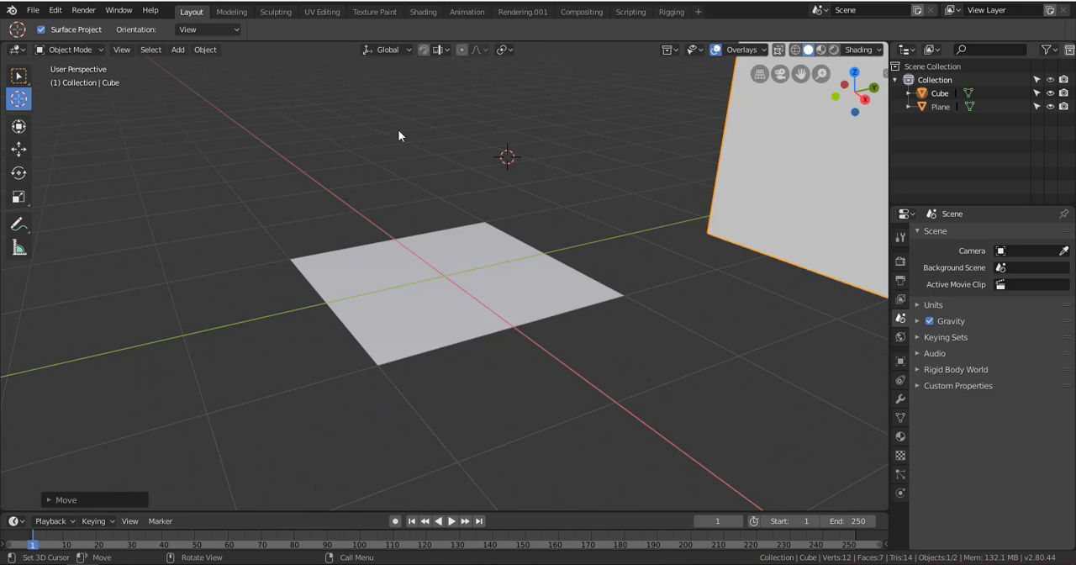
Select the cube and the plane alternately with the Select Box tool, ending with the plane selected
{"action": "left_click", "coordinate": [19, 76]}
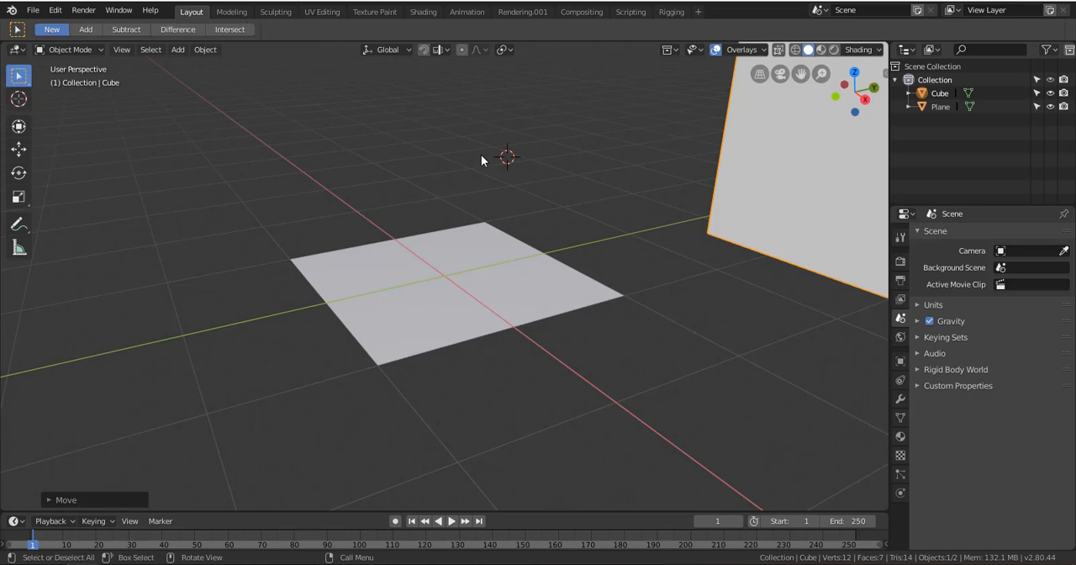
{"action": "left_click", "coordinate": [375, 198]}
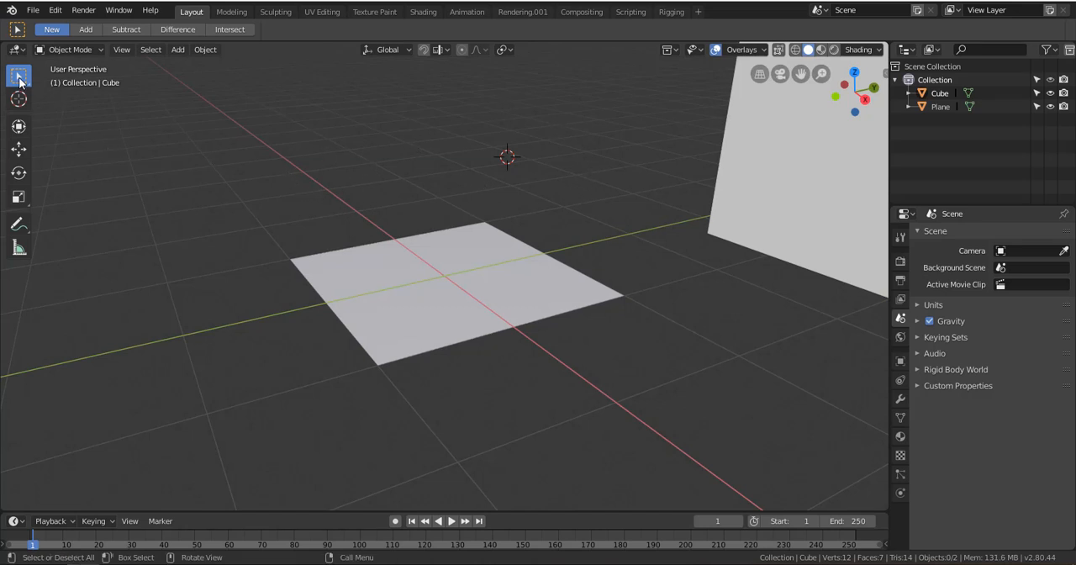
{"action": "left_click", "coordinate": [415, 294]}
{"action": "left_click", "coordinate": [528, 309]}
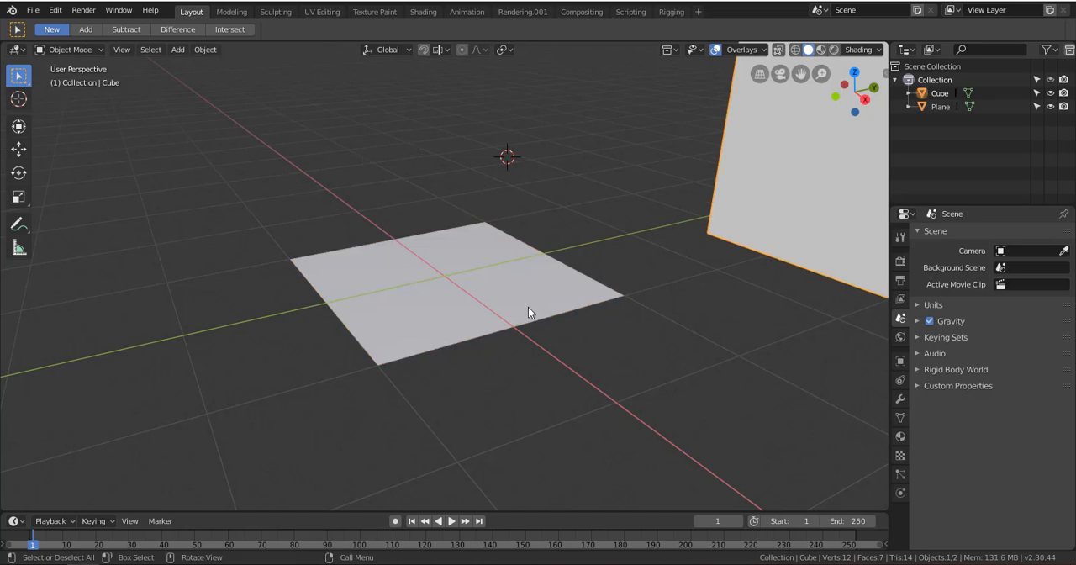
{"action": "left_click", "coordinate": [444, 291]}
{"action": "scroll", "coordinate": [417, 249], "scroll_direction": "down", "scroll_amount": 5}
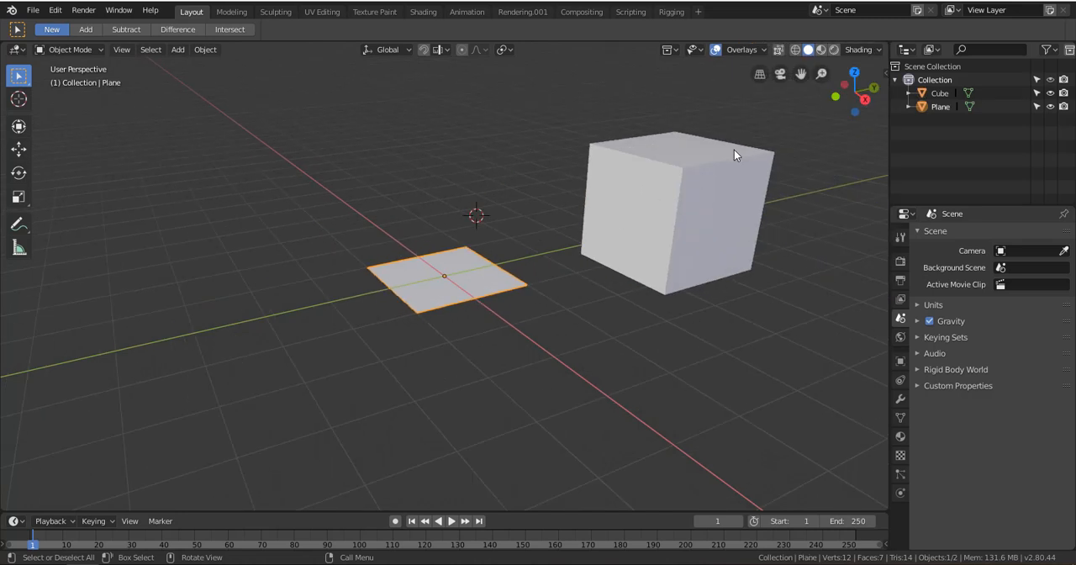
{"action": "left_click", "coordinate": [734, 151]}
{"action": "left_click", "coordinate": [423, 301]}
{"action": "left_click", "coordinate": [348, 233]}
{"action": "left_click", "coordinate": [767, 161]}
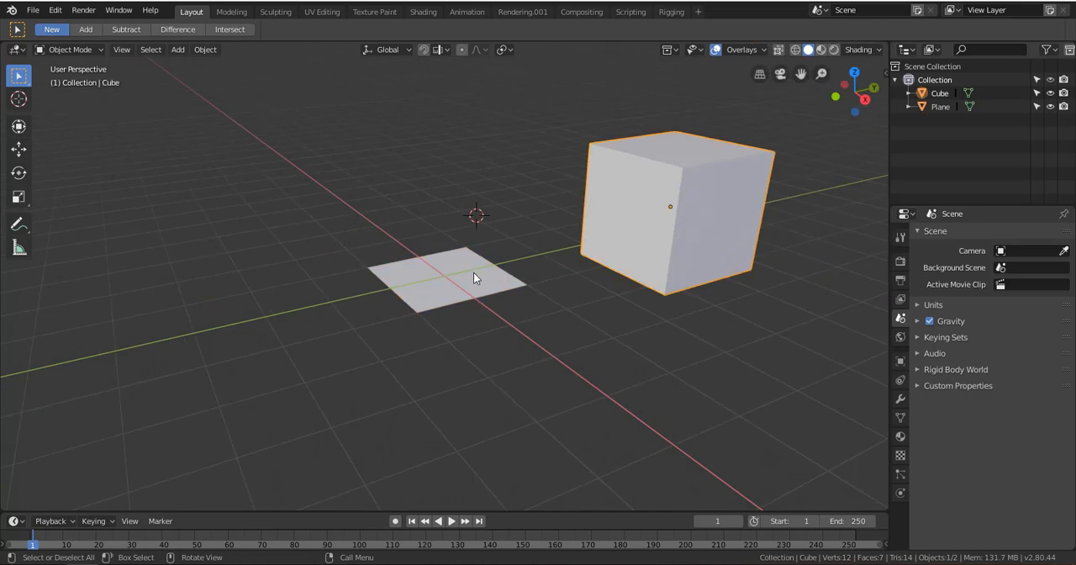
{"action": "left_click", "coordinate": [515, 283]}
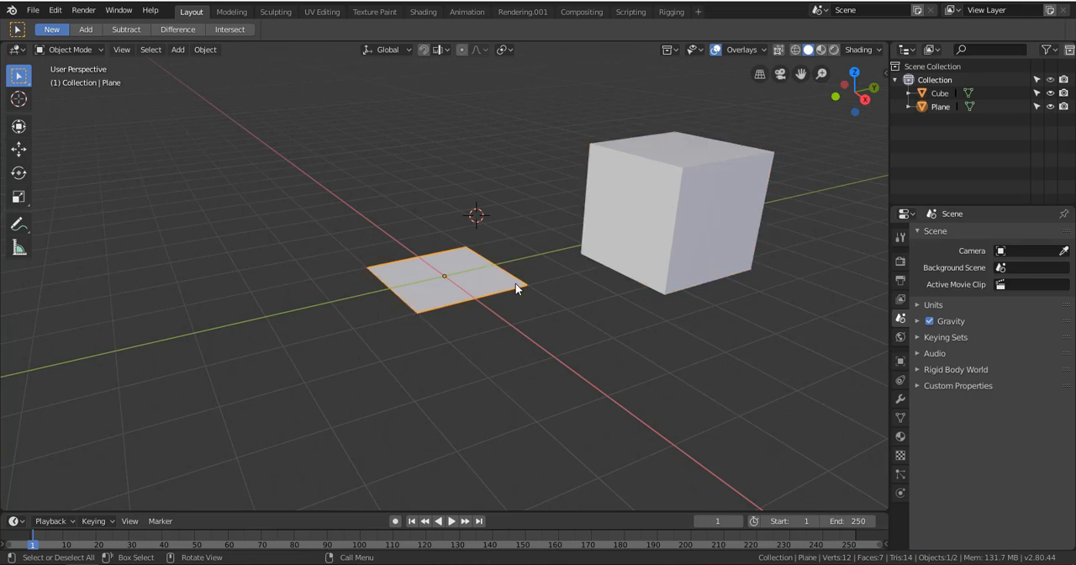
Delete the cube from the scene
{"action": "left_click", "coordinate": [647, 220]}
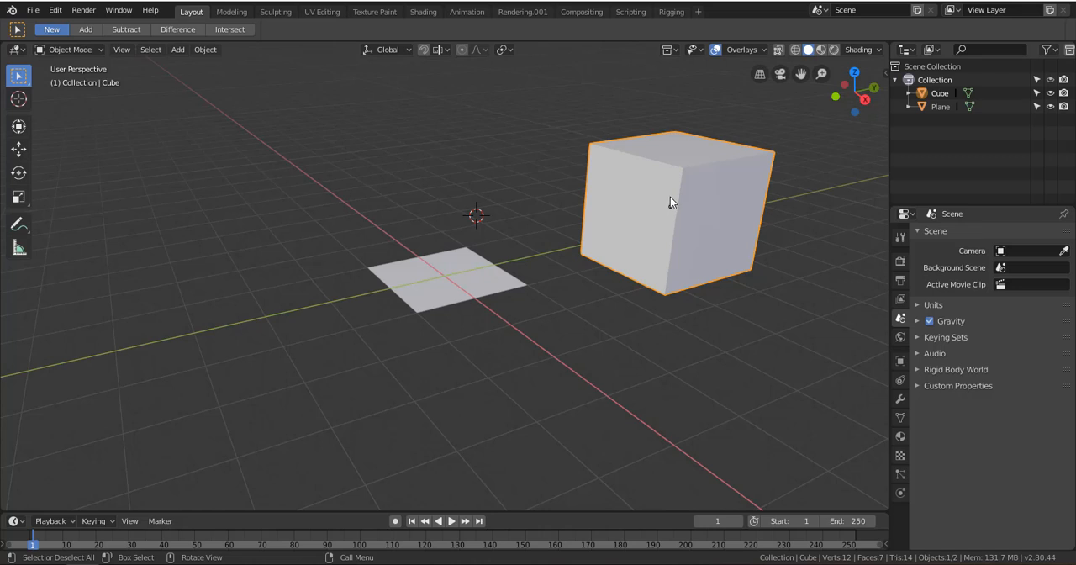
{"action": "key", "text": "x"}
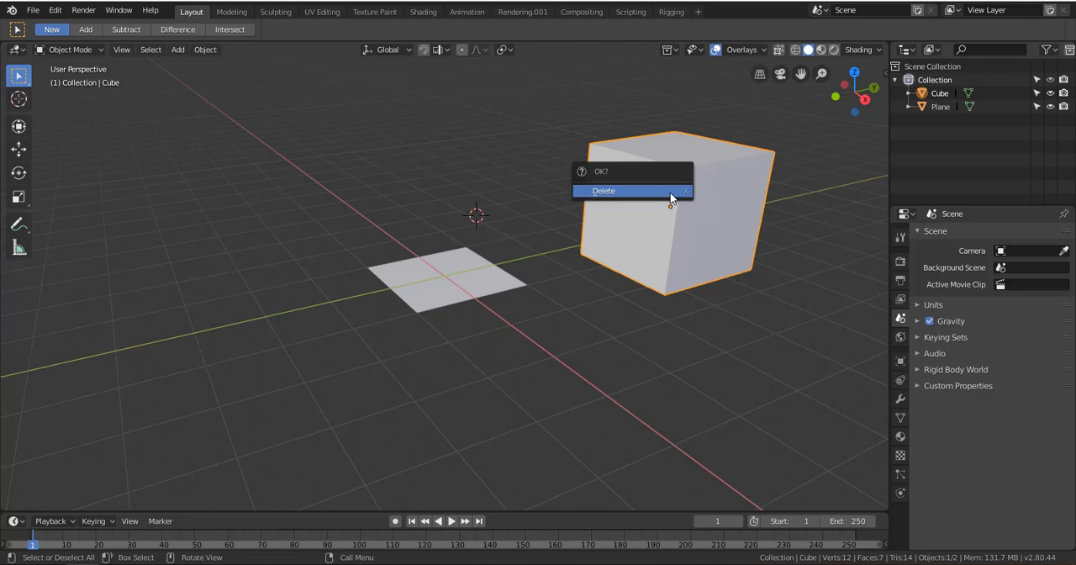
{"action": "left_click", "coordinate": [668, 193]}
Select the plane and use the Transform tool to raise it slightly along Z, then rotate and scale it
{"action": "scroll", "coordinate": [488, 303], "scroll_direction": "up", "scroll_amount": 3}
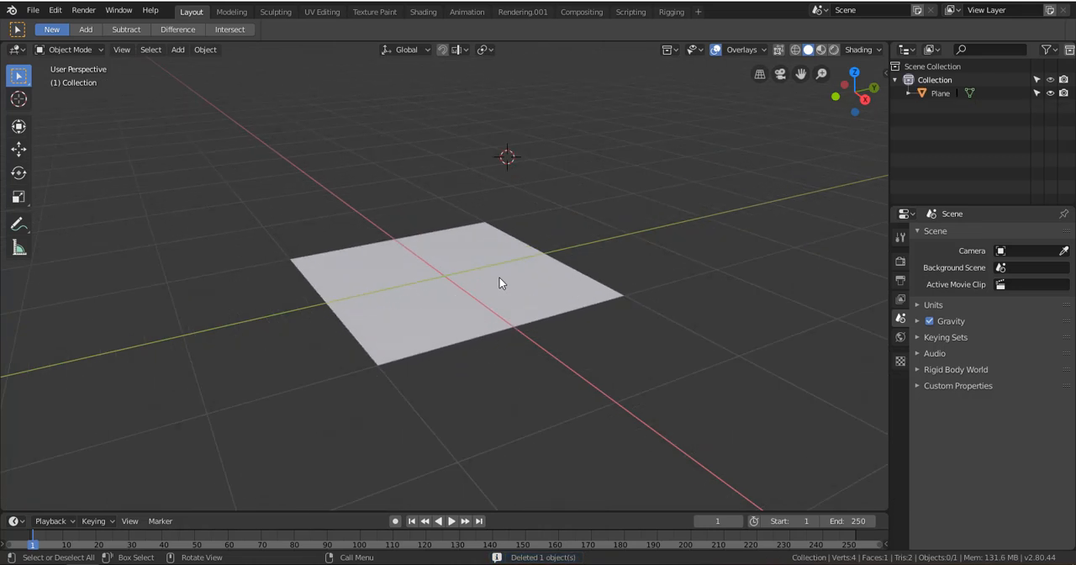
{"action": "scroll", "coordinate": [471, 250], "scroll_direction": "down", "scroll_amount": 3}
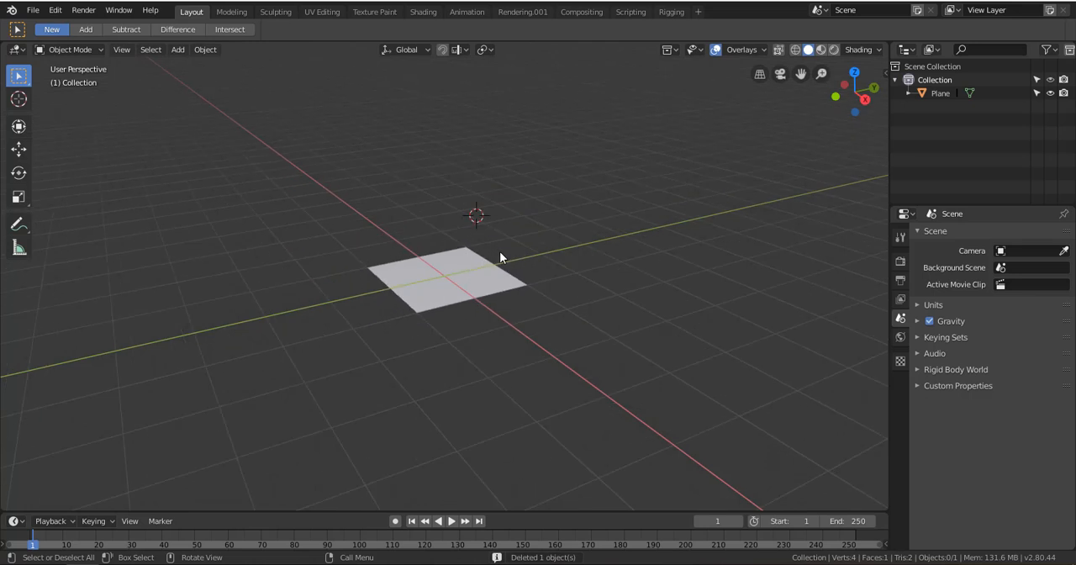
{"action": "left_click", "coordinate": [444, 292]}
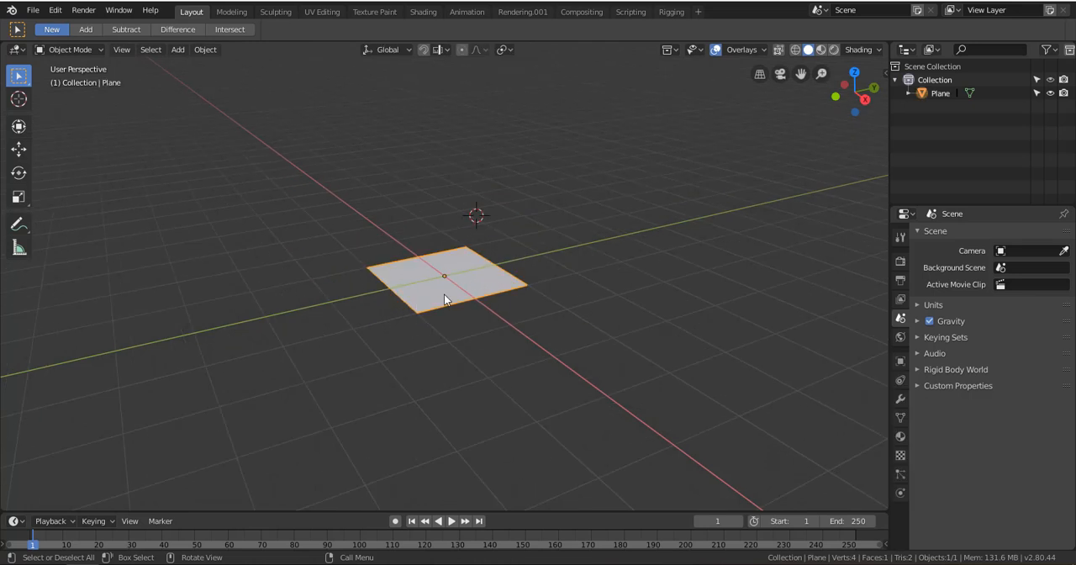
{"action": "scroll", "coordinate": [446, 288], "scroll_direction": "up", "scroll_amount": 3}
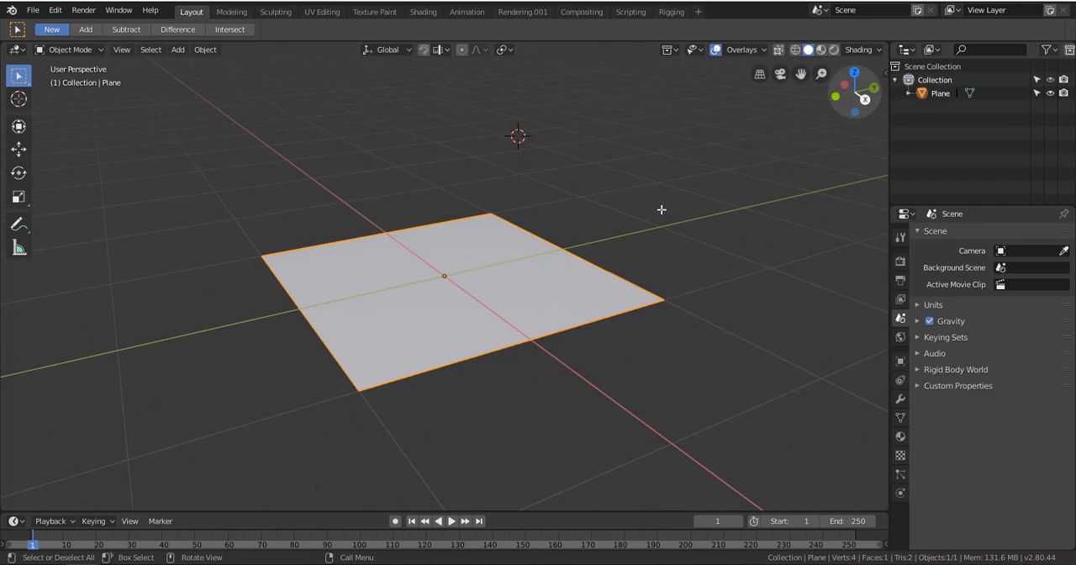
{"action": "left_click", "coordinate": [17, 127]}
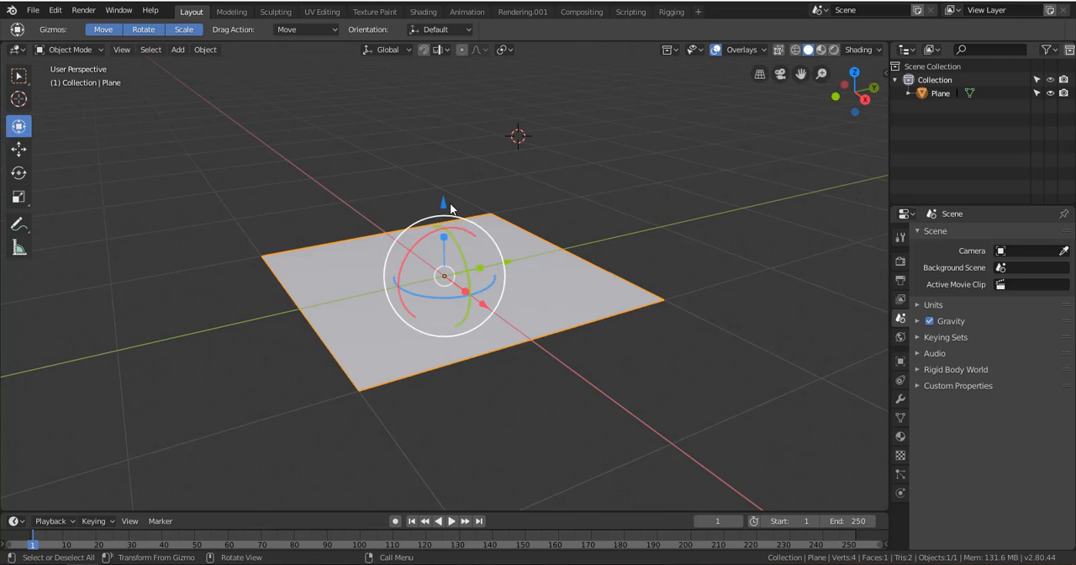
{"action": "left_click_drag", "start_coordinate": [447, 208], "coordinate": [444, 199]}
{"action": "left_click_drag", "start_coordinate": [427, 233], "coordinate": [468, 266]}
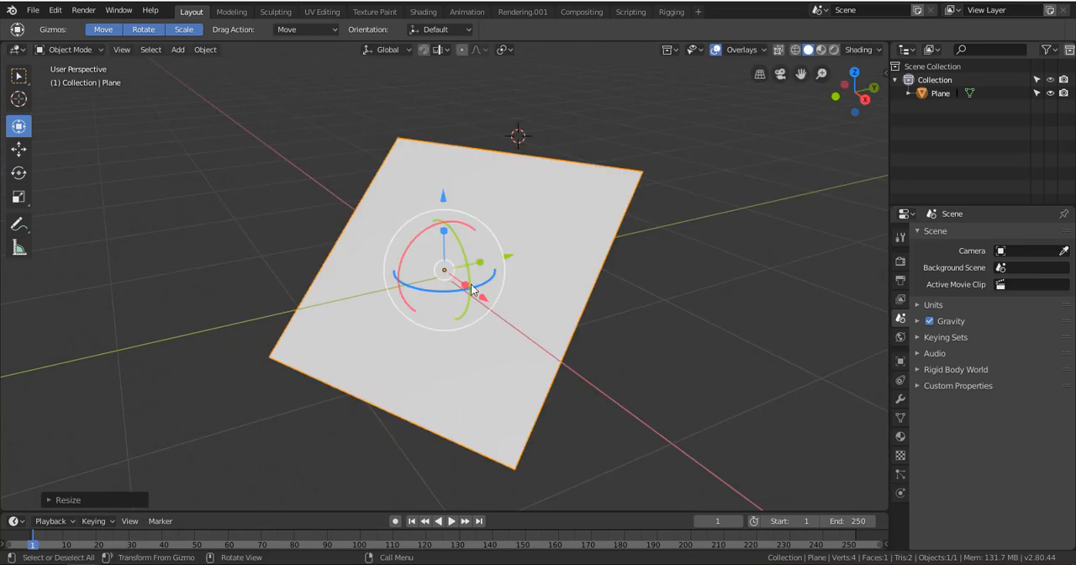
Undo the plane's rotation and scaling but keep its slight upward move
{"action": "key", "text": "ctrl+z"}
{"action": "key", "text": "ctrl+z"}
{"action": "key", "text": "ctrl+z"}
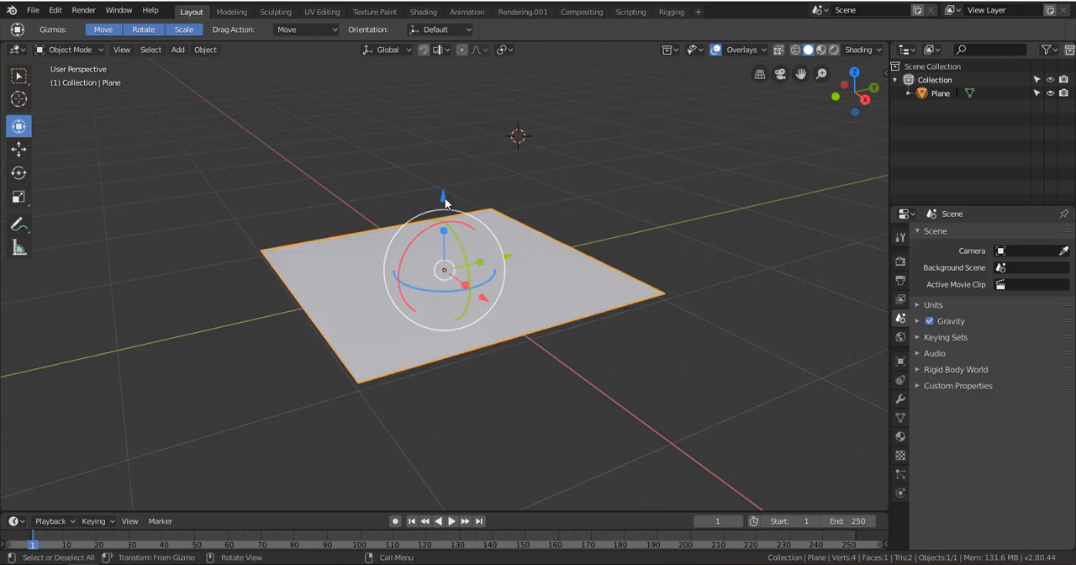
Shift the plane a short distance in the negative Y direction with the Move tool
{"action": "left_click", "coordinate": [546, 190]}
{"action": "left_click", "coordinate": [410, 234]}
{"action": "left_click", "coordinate": [16, 156]}
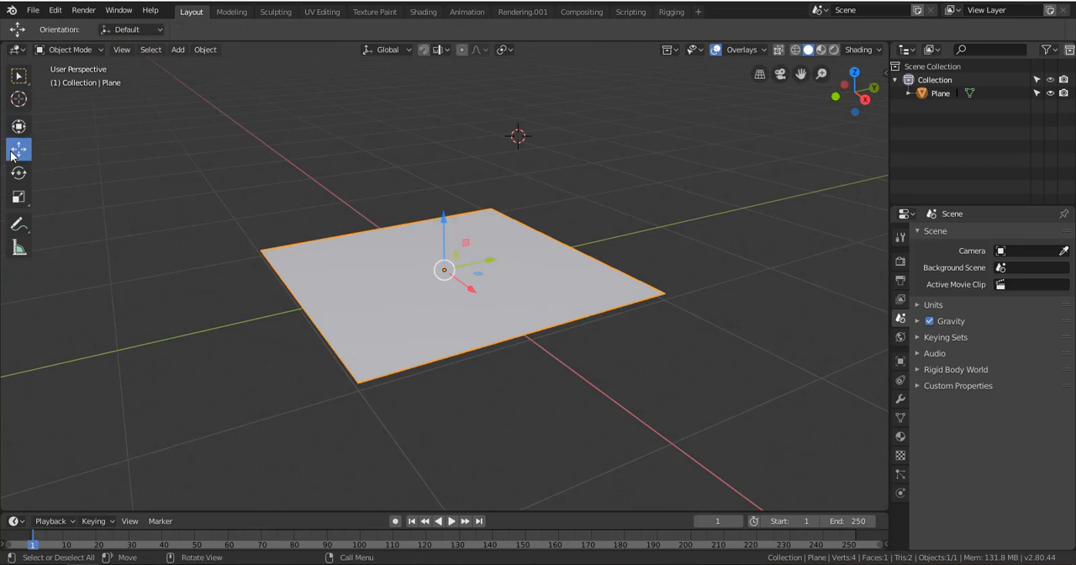
{"action": "left_click_drag", "start_coordinate": [490, 265], "coordinate": [442, 270]}
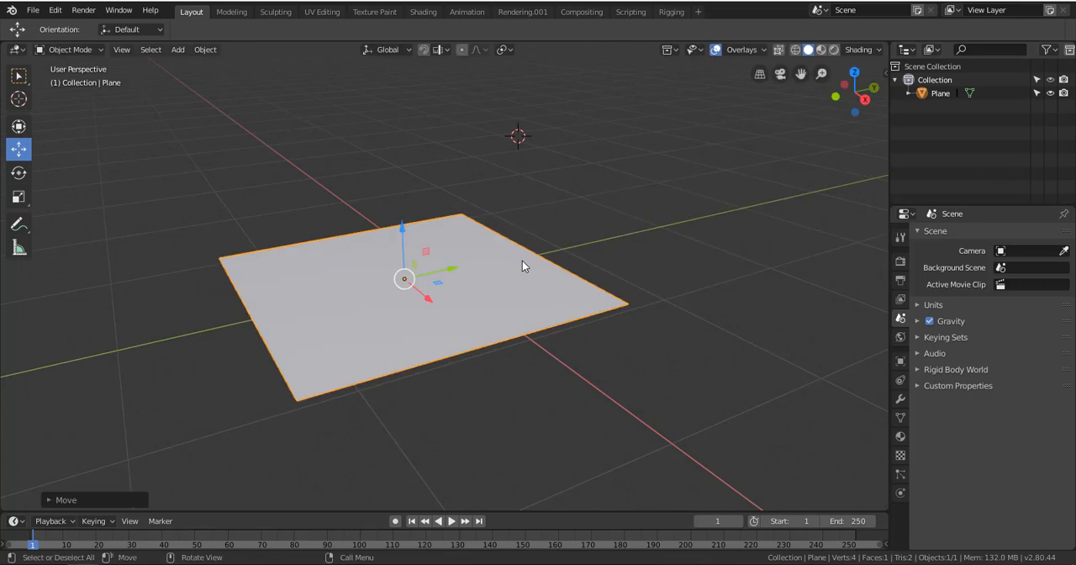
Move the plane along individual axes, first down Z and along X, leaving it slightly above the grid near the origin
{"action": "scroll", "coordinate": [411, 286], "scroll_direction": "up", "scroll_amount": 4}
{"action": "scroll", "coordinate": [322, 294], "scroll_direction": "down", "scroll_amount": 2}
{"action": "scroll", "coordinate": [322, 294], "scroll_direction": "down", "scroll_amount": 1}
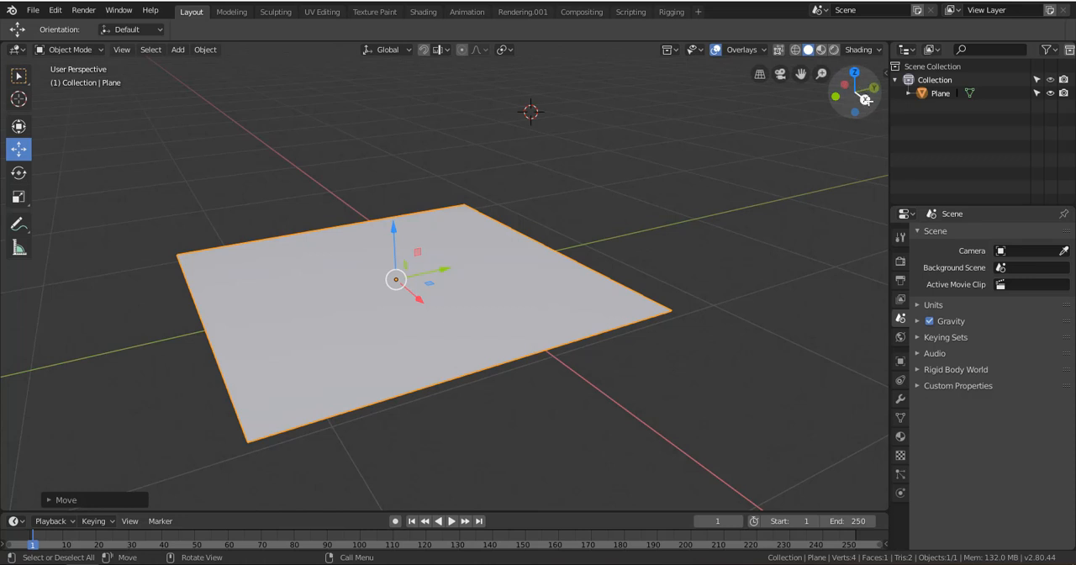
{"action": "scroll", "coordinate": [639, 256], "scroll_direction": "down", "scroll_amount": 3}
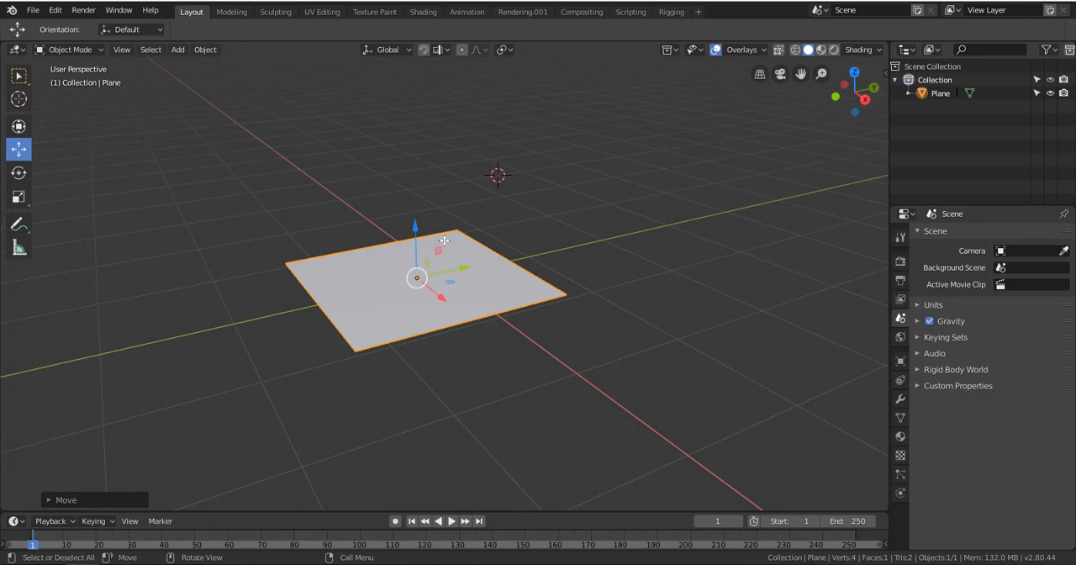
{"action": "left_click_drag", "start_coordinate": [413, 230], "coordinate": [449, 245]}
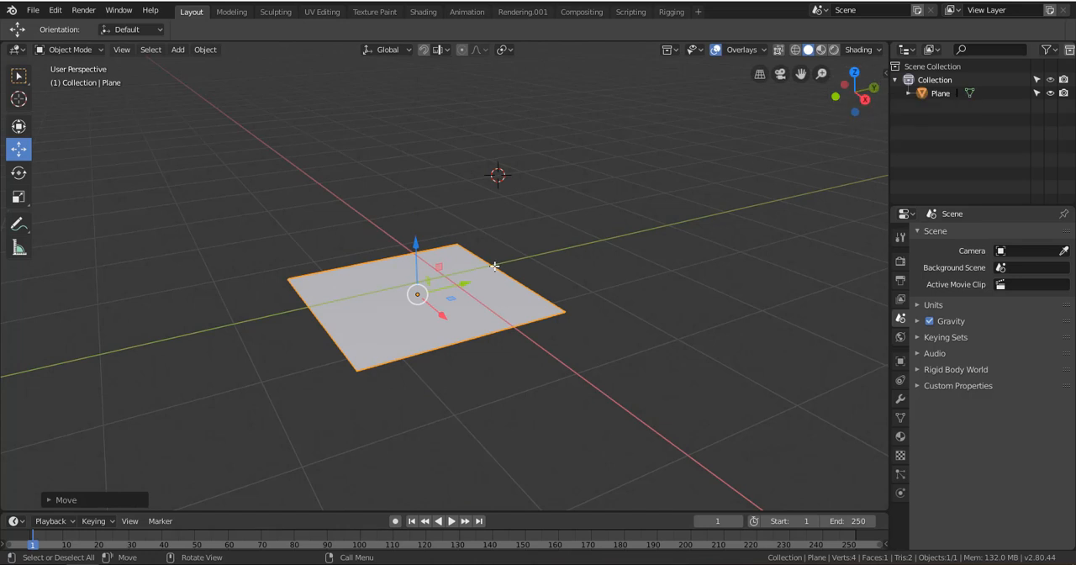
{"action": "left_click_drag", "start_coordinate": [455, 289], "coordinate": [470, 273]}
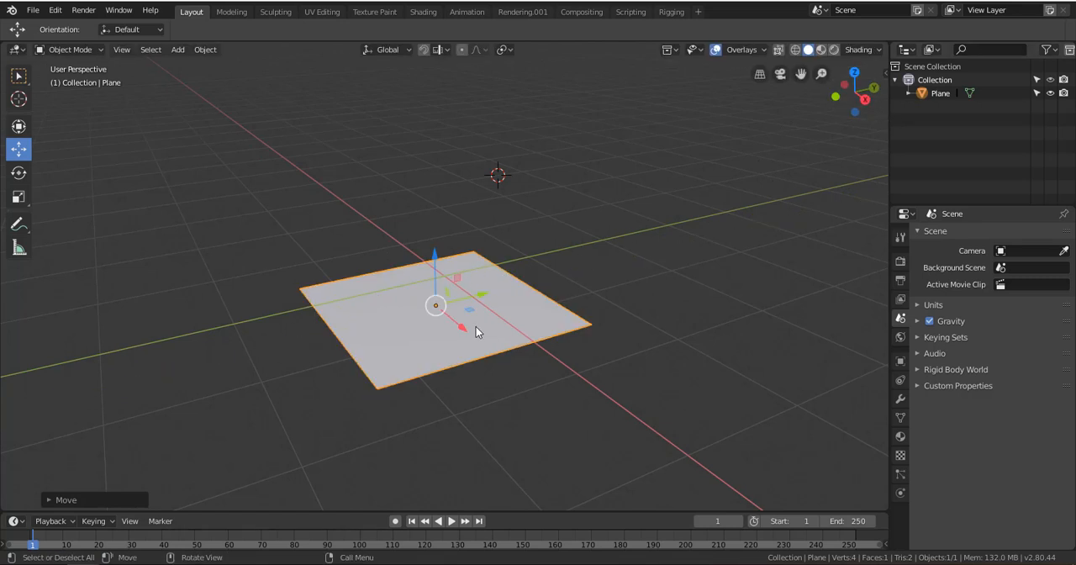
{"action": "left_click_drag", "start_coordinate": [463, 337], "coordinate": [479, 272]}
{"action": "left_click_drag", "start_coordinate": [446, 234], "coordinate": [441, 208]}
{"action": "left_click_drag", "start_coordinate": [492, 252], "coordinate": [467, 275]}
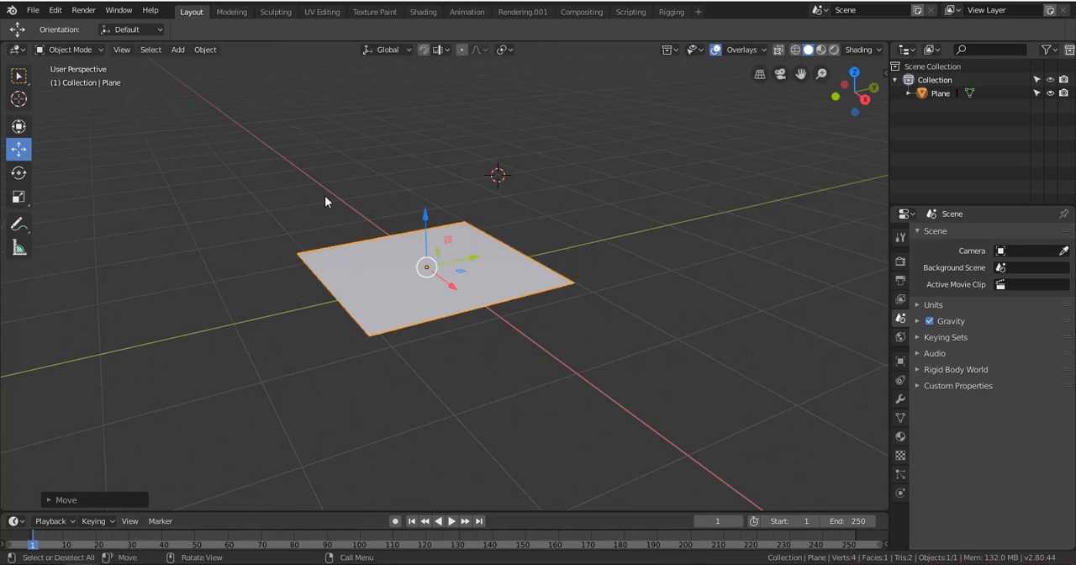
Use the Rotate tool to tilt the plane slightly about Y and X, then turn it noticeably about Z
{"action": "left_click", "coordinate": [18, 173]}
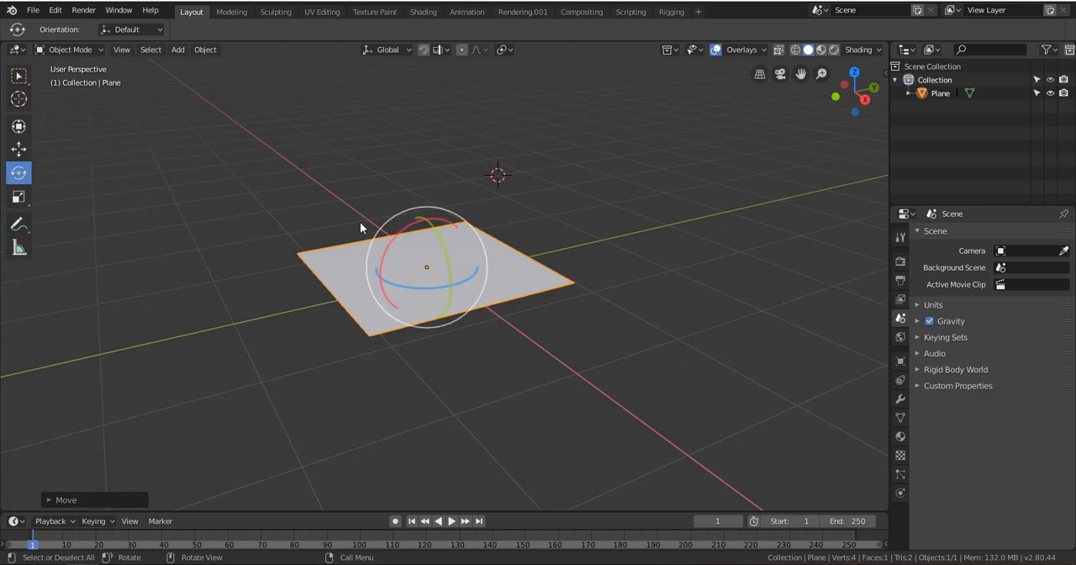
{"action": "mouse_move", "coordinate": [434, 233]}
{"action": "left_mouse_down"}
{"action": "mouse_move", "coordinate": [454, 271]}
{"action": "mouse_move", "coordinate": [372, 149]}
{"action": "mouse_move", "coordinate": [460, 345]}
{"action": "mouse_move", "coordinate": [432, 377]}
{"action": "mouse_move", "coordinate": [365, 143]}
{"action": "mouse_move", "coordinate": [463, 377]}
{"action": "mouse_move", "coordinate": [416, 192]}
{"action": "mouse_move", "coordinate": [434, 247]}
{"action": "mouse_move", "coordinate": [420, 221]}
{"action": "mouse_move", "coordinate": [439, 221]}
{"action": "left_mouse_up"}
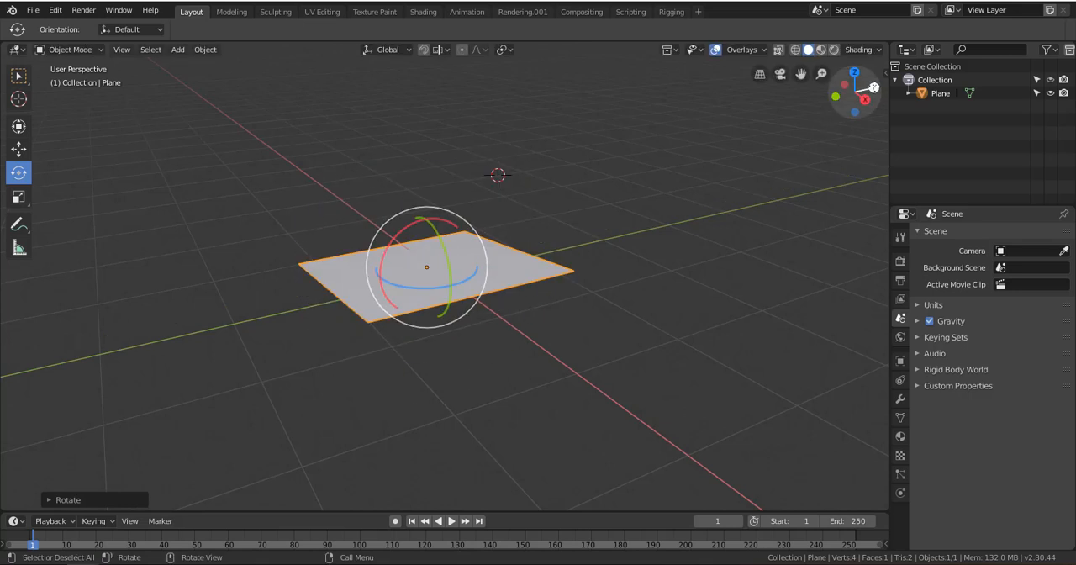
{"action": "left_click_drag", "start_coordinate": [447, 250], "coordinate": [456, 282]}
{"action": "left_click_drag", "start_coordinate": [846, 96], "coordinate": [869, 93]}
{"action": "left_click_drag", "start_coordinate": [451, 255], "coordinate": [547, 233]}
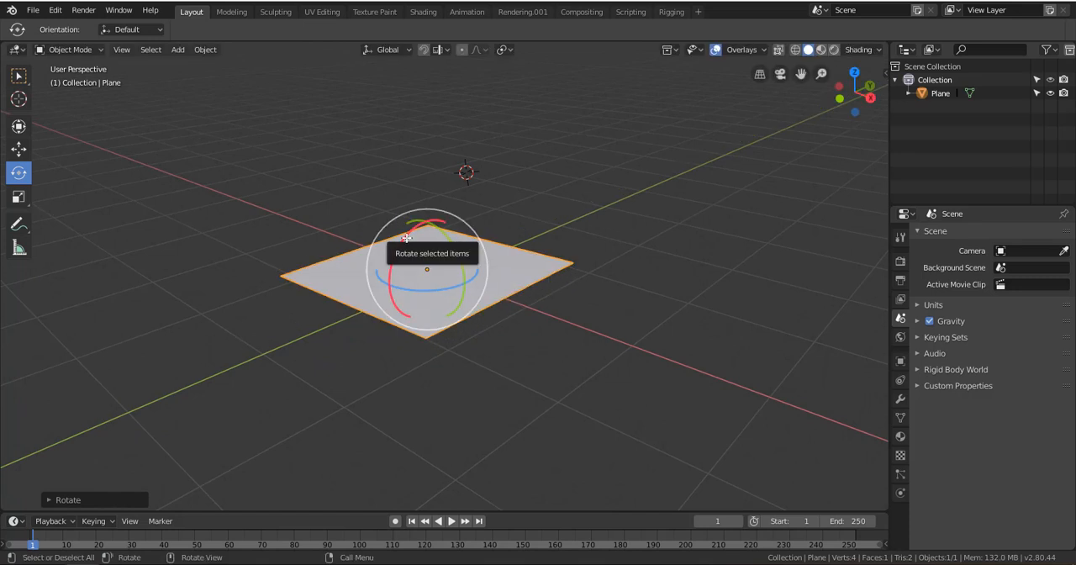
{"action": "left_click_drag", "start_coordinate": [406, 239], "coordinate": [372, 194]}
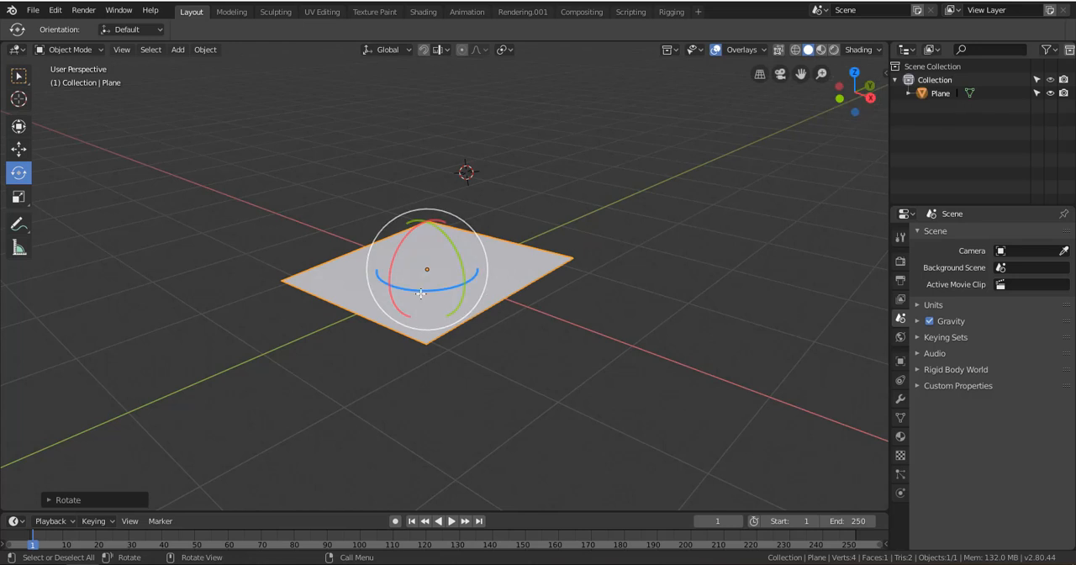
{"action": "left_click_drag", "start_coordinate": [410, 291], "coordinate": [107, 315]}
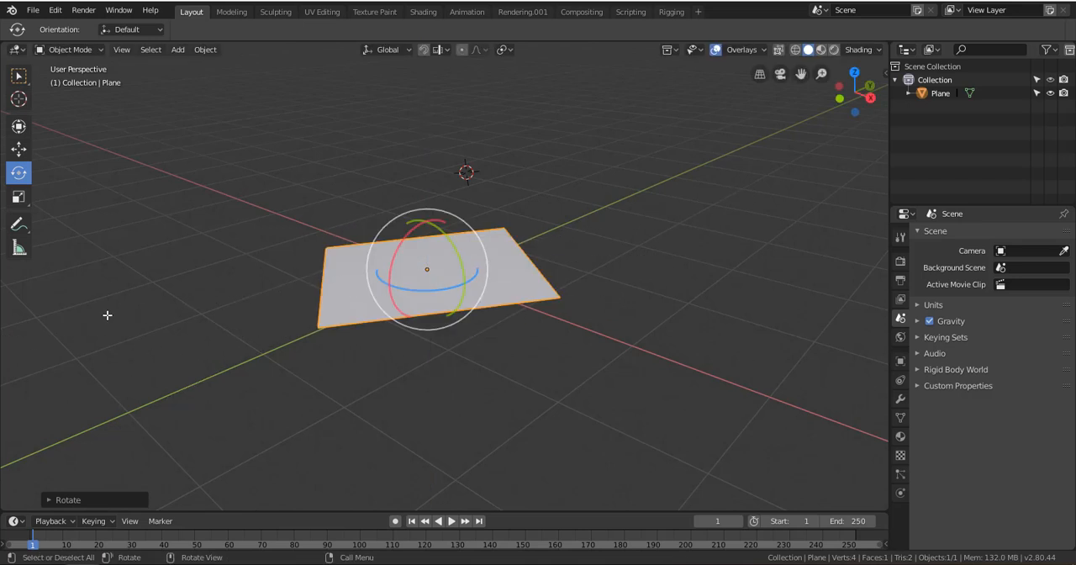
Use the Scale tool on the plane along Z and Y separately, then enlarge it slightly
{"action": "left_click", "coordinate": [19, 198]}
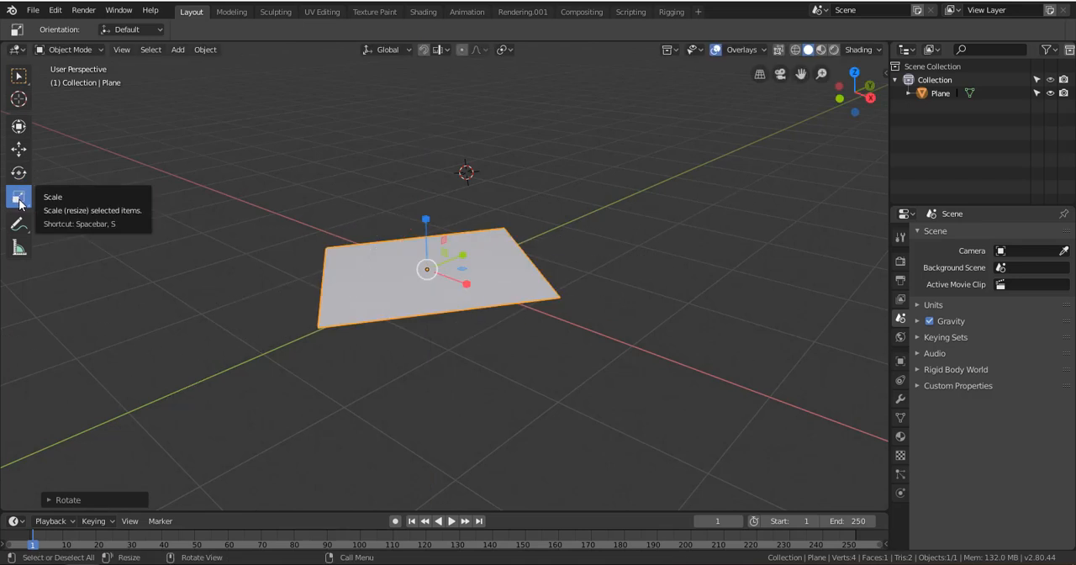
{"action": "scroll", "coordinate": [409, 263], "scroll_direction": "down", "scroll_amount": 4}
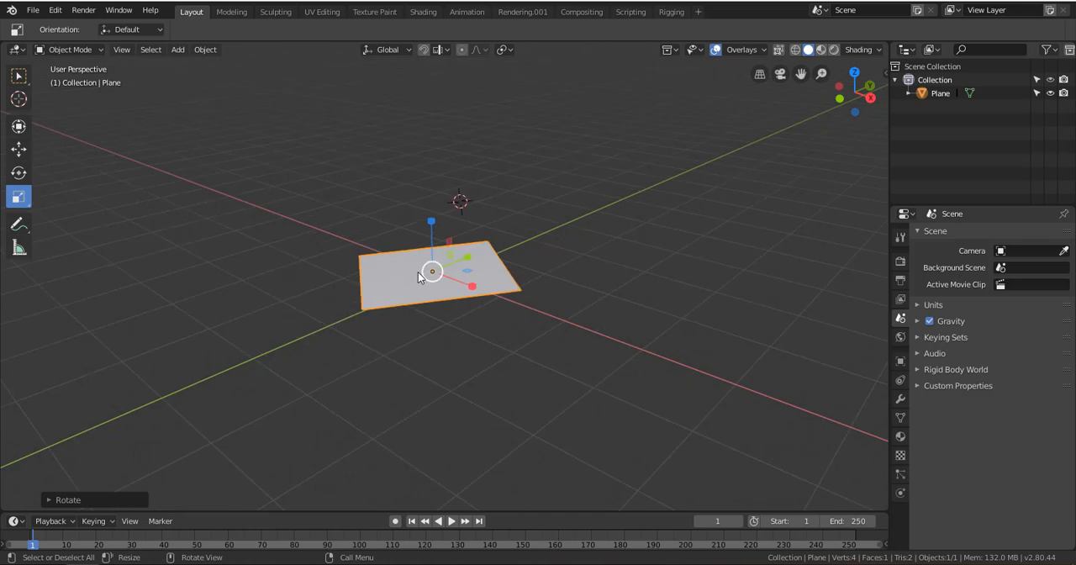
{"action": "scroll", "coordinate": [416, 270], "scroll_direction": "up", "scroll_amount": 4}
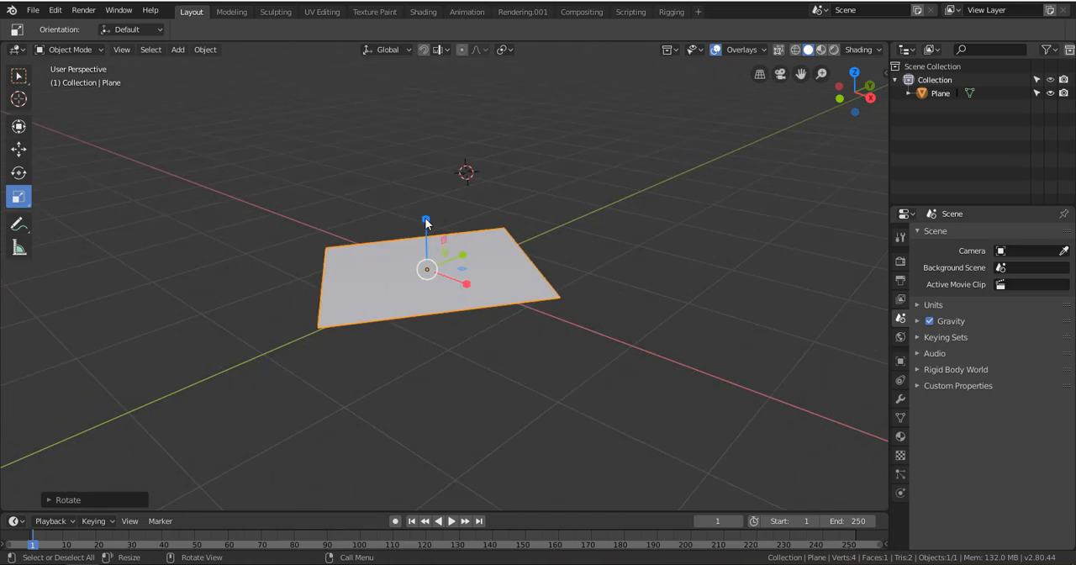
{"action": "mouse_move", "coordinate": [426, 218]}
{"action": "left_mouse_down"}
{"action": "mouse_move", "coordinate": [411, 164]}
{"action": "mouse_move", "coordinate": [415, 108]}
{"action": "mouse_move", "coordinate": [425, 199]}
{"action": "mouse_move", "coordinate": [409, 269]}
{"action": "mouse_move", "coordinate": [426, 183]}
{"action": "mouse_move", "coordinate": [433, 215]}
{"action": "left_mouse_up"}
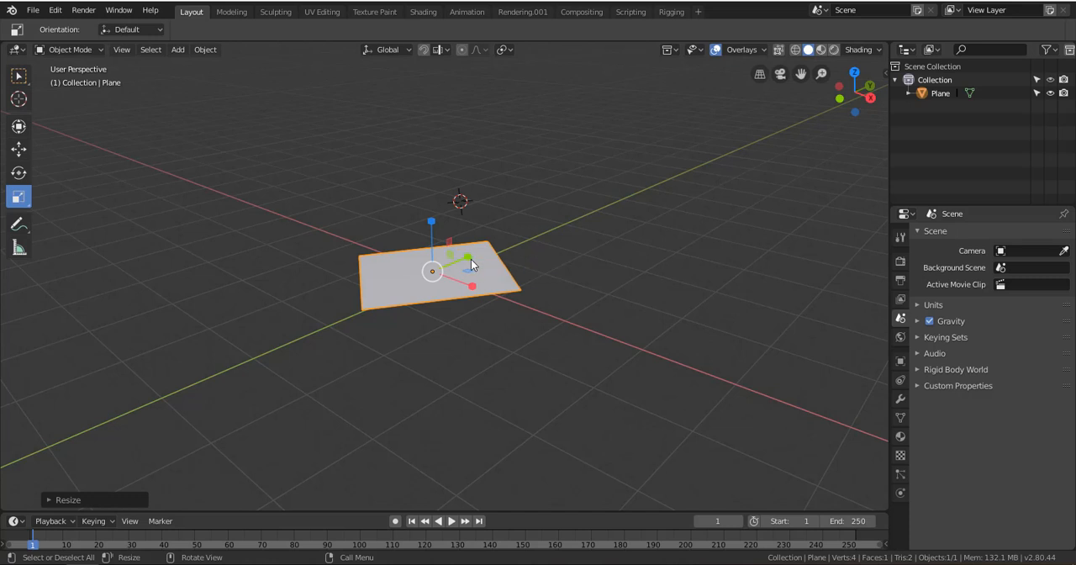
{"action": "left_click_drag", "start_coordinate": [469, 256], "coordinate": [536, 295]}
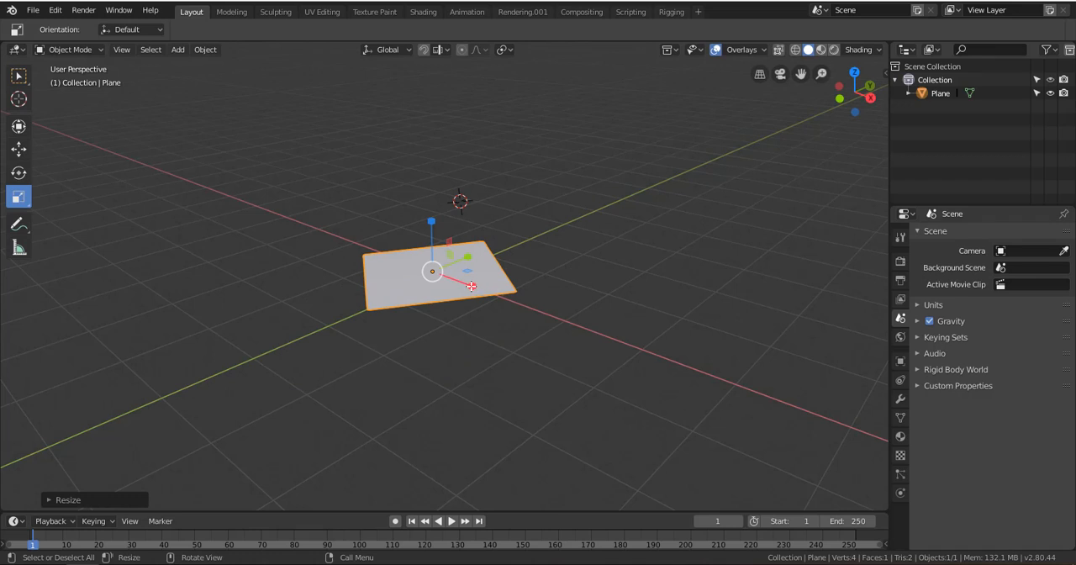
{"action": "key", "text": "s"}
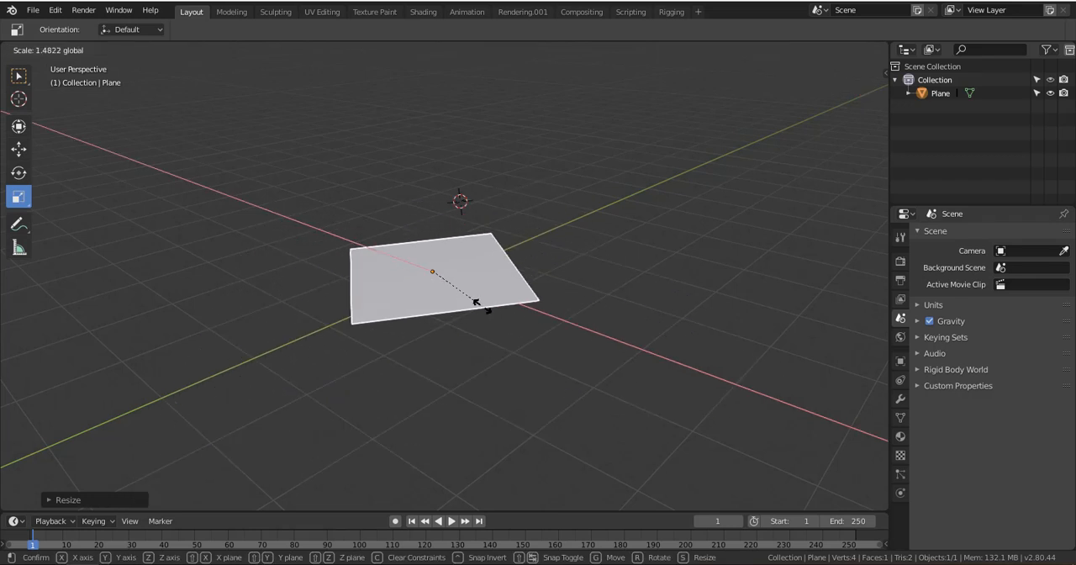
{"action": "left_click", "coordinate": [478, 300]}
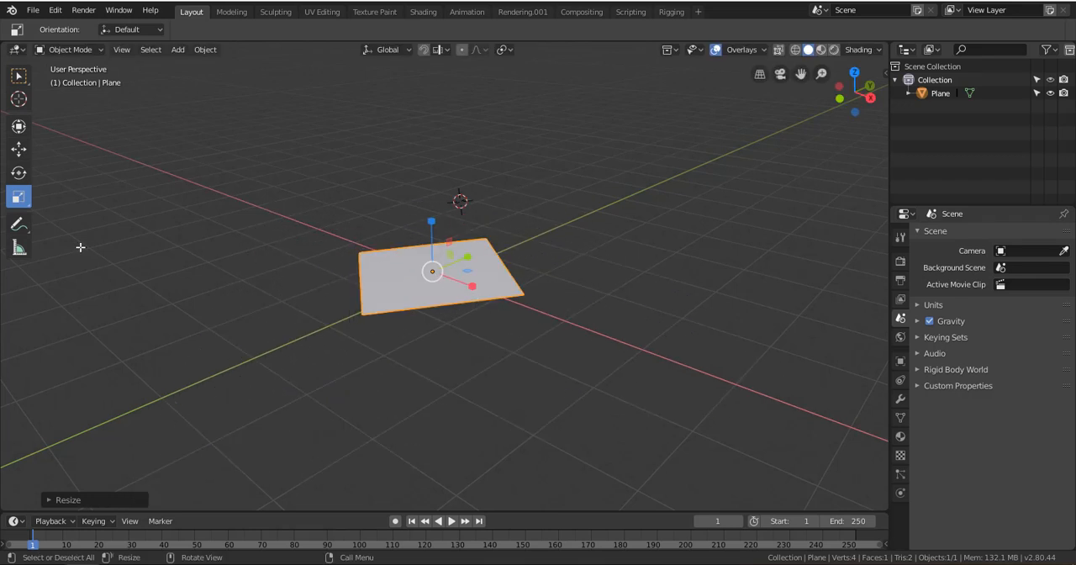
Enlarge the plane a little further with the Scale tool, extending its edges beyond their current size
{"action": "left_click", "coordinate": [19, 249]}
{"action": "left_click", "coordinate": [19, 148]}
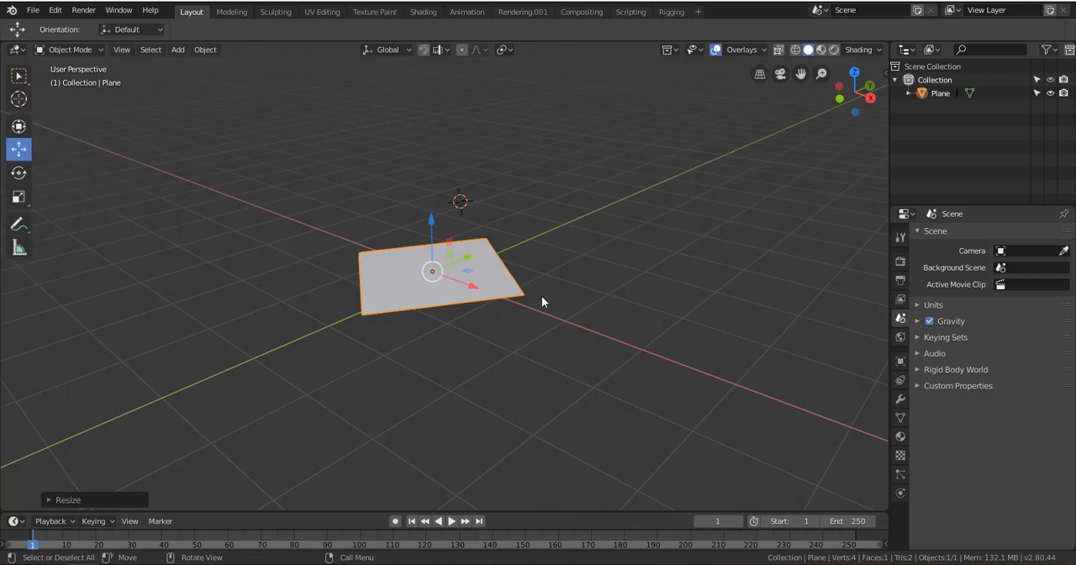
{"action": "left_click", "coordinate": [19, 198]}
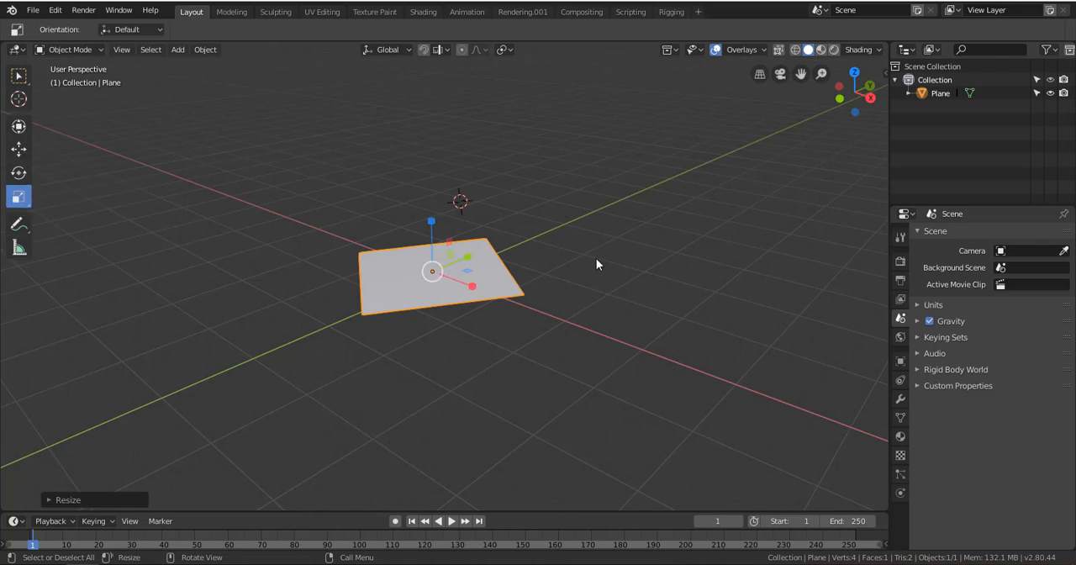
{"action": "left_click_drag", "start_coordinate": [471, 289], "coordinate": [500, 316]}
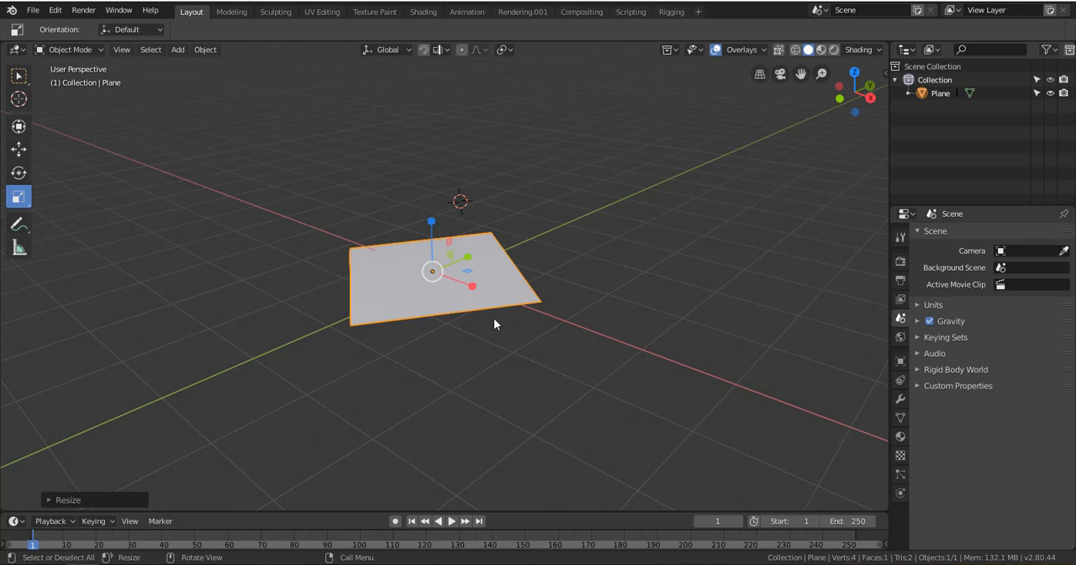
Scale the plane uniformly on all axes down to about 0.52 of its size
{"action": "key", "text": "s"}
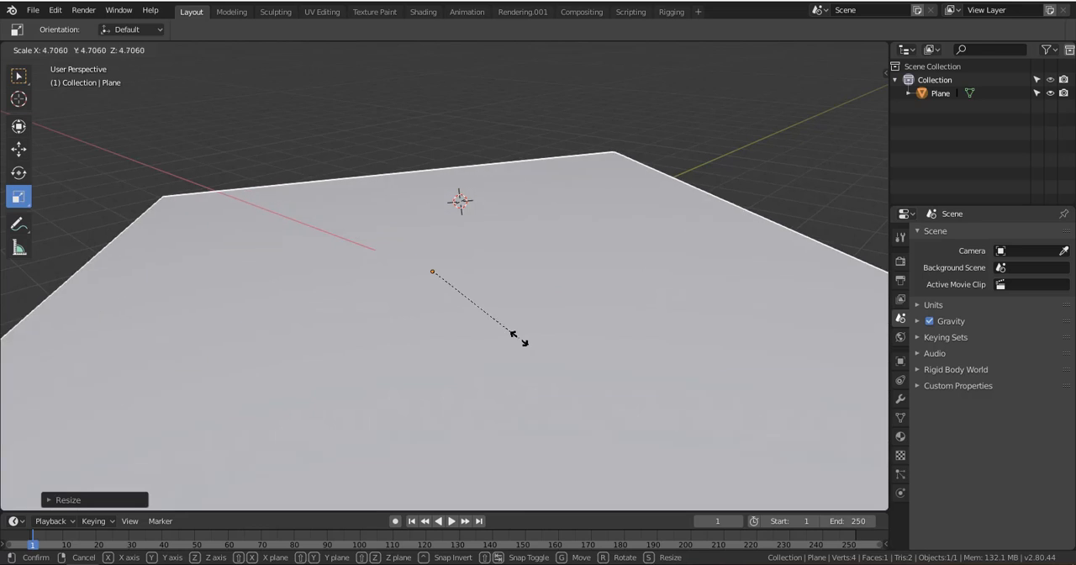
{"action": "right_click", "coordinate": [488, 323]}
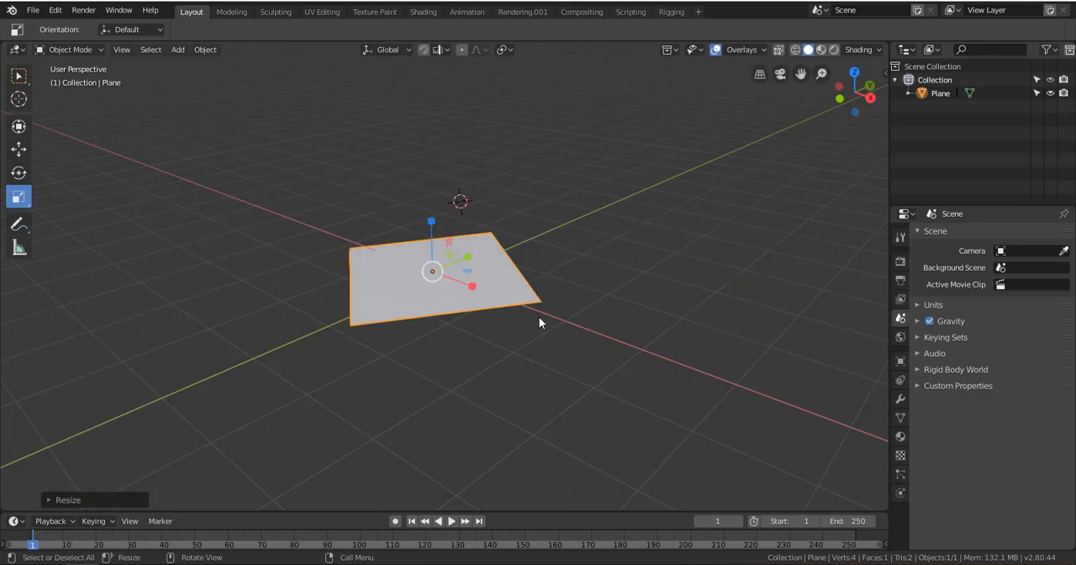
{"action": "key", "text": "s"}
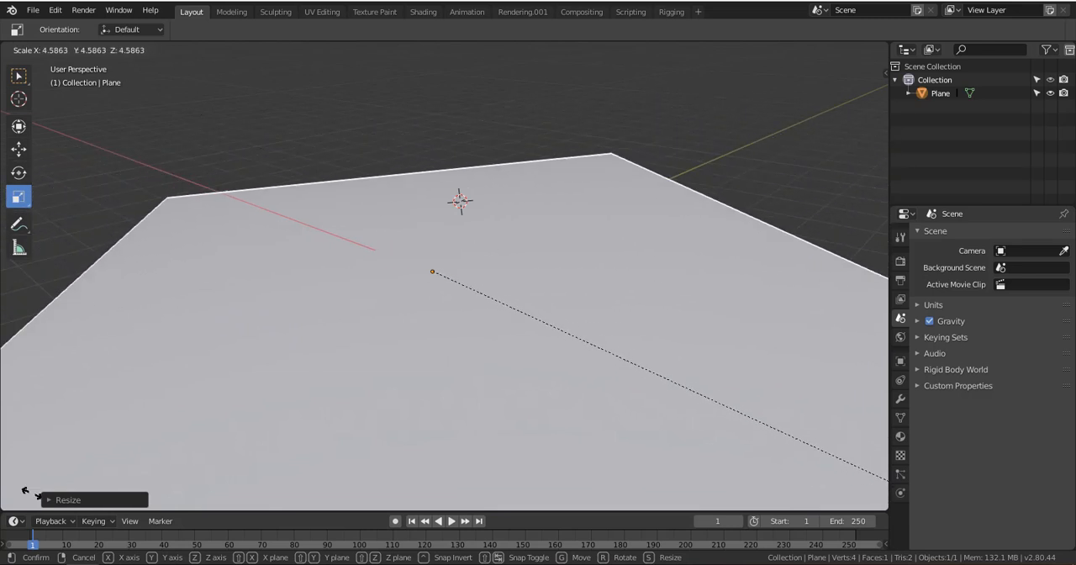
{"action": "left_click", "coordinate": [488, 295]}
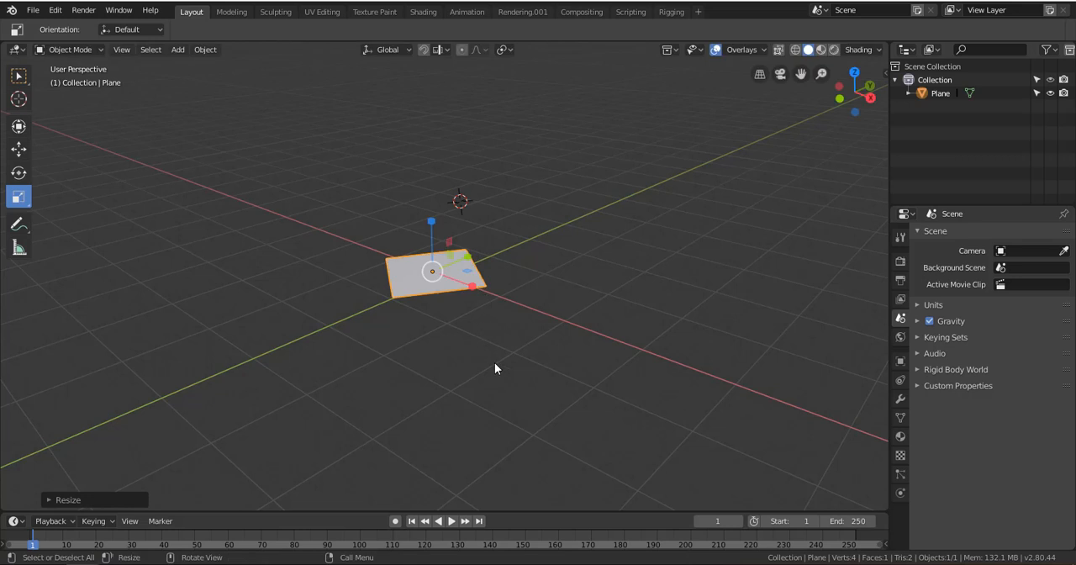
Rotate the plane slightly about the X axis using the Rotate tool
{"action": "left_click", "coordinate": [19, 174]}
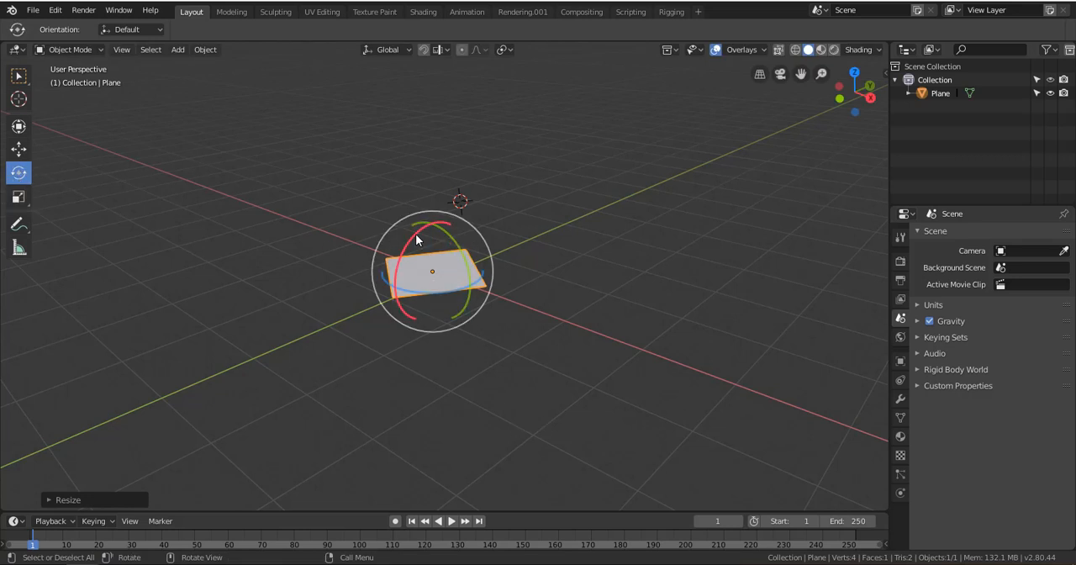
{"action": "left_click_drag", "start_coordinate": [415, 234], "coordinate": [450, 308]}
{"action": "scroll", "coordinate": [449, 304], "scroll_direction": "up", "scroll_amount": 2}
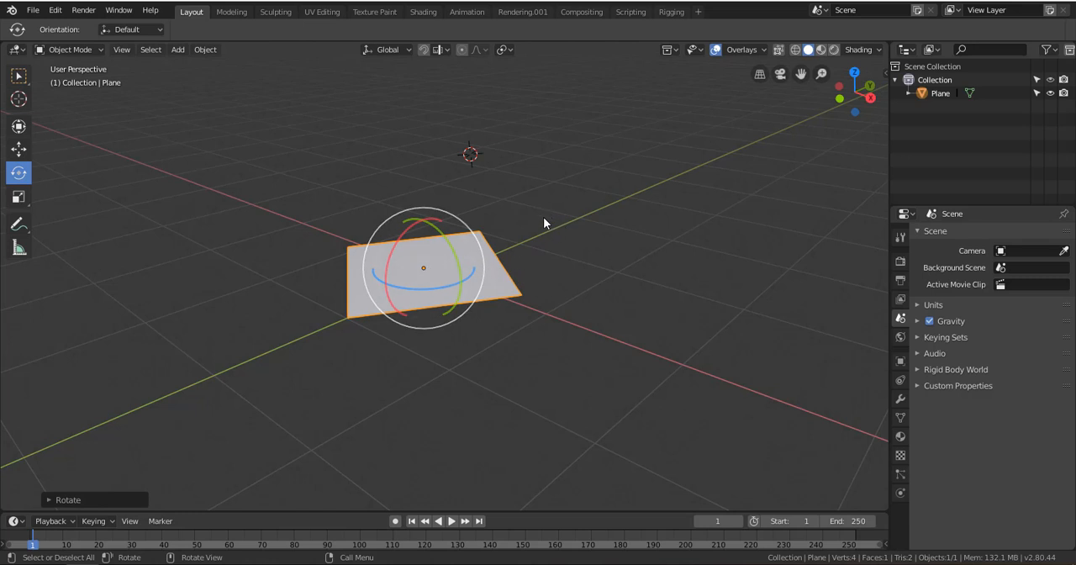
Rotate the plane freely around the viewing direction from several view angles, leaving it steeply tilted through the grid
{"action": "key", "text": "r"}
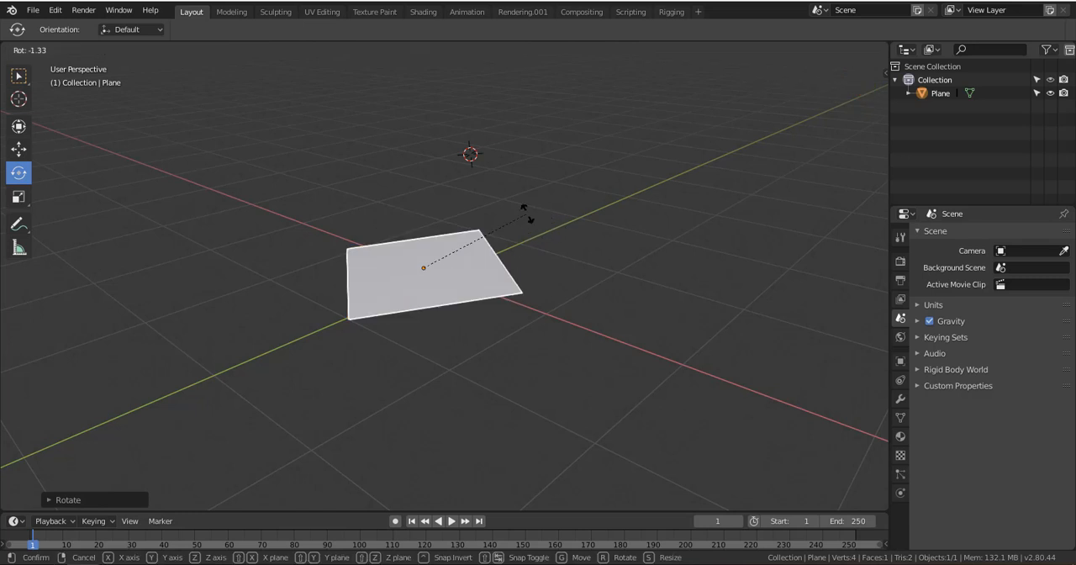
{"action": "right_click", "coordinate": [575, 324]}
{"action": "middle_click_drag", "start_coordinate": [574, 323], "coordinate": [528, 337]}
{"action": "key", "text": "r"}
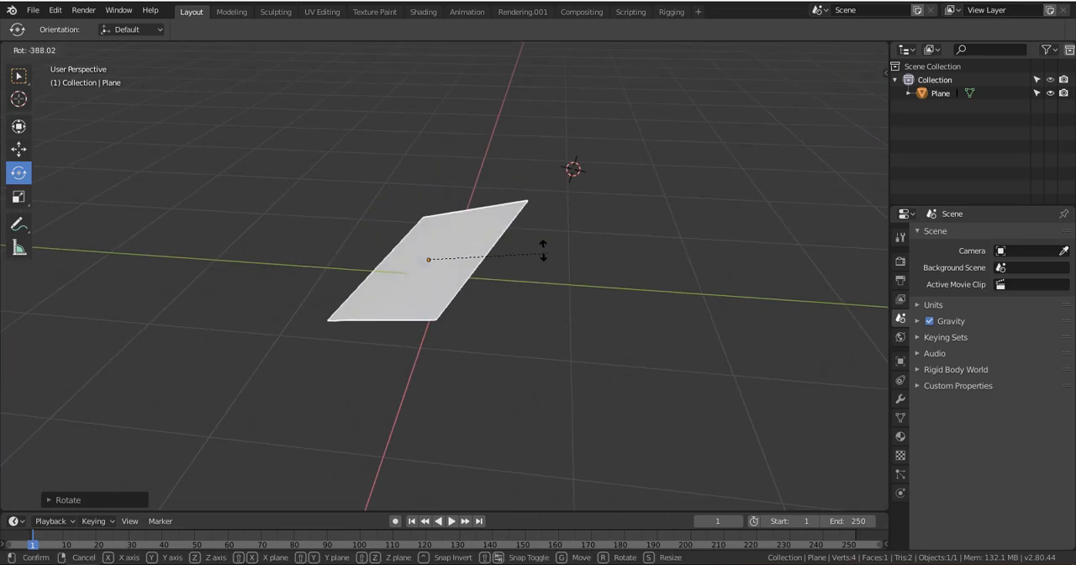
{"action": "left_click", "coordinate": [440, 289]}
{"action": "middle_click_drag", "start_coordinate": [440, 289], "coordinate": [600, 328]}
{"action": "key", "text": "r"}
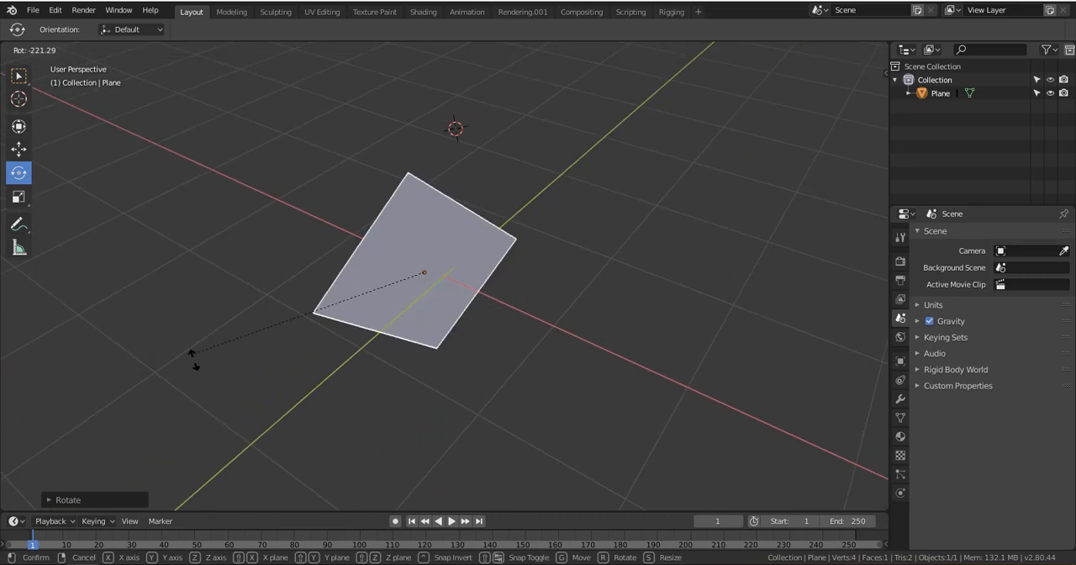
{"action": "right_click", "coordinate": [311, 265]}
Try further unconstrained rotations of the tilted plane from a higher view angle
{"action": "left_click_drag", "start_coordinate": [404, 256], "coordinate": [421, 277]}
{"action": "middle_click_drag", "start_coordinate": [420, 278], "coordinate": [438, 240]}
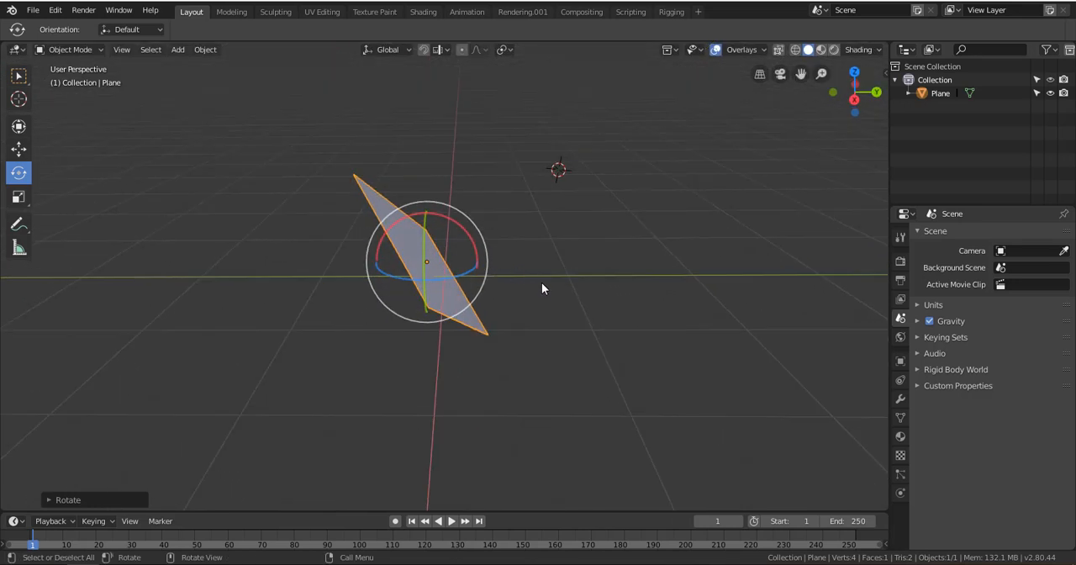
{"action": "middle_click_drag", "start_coordinate": [579, 347], "coordinate": [604, 397]}
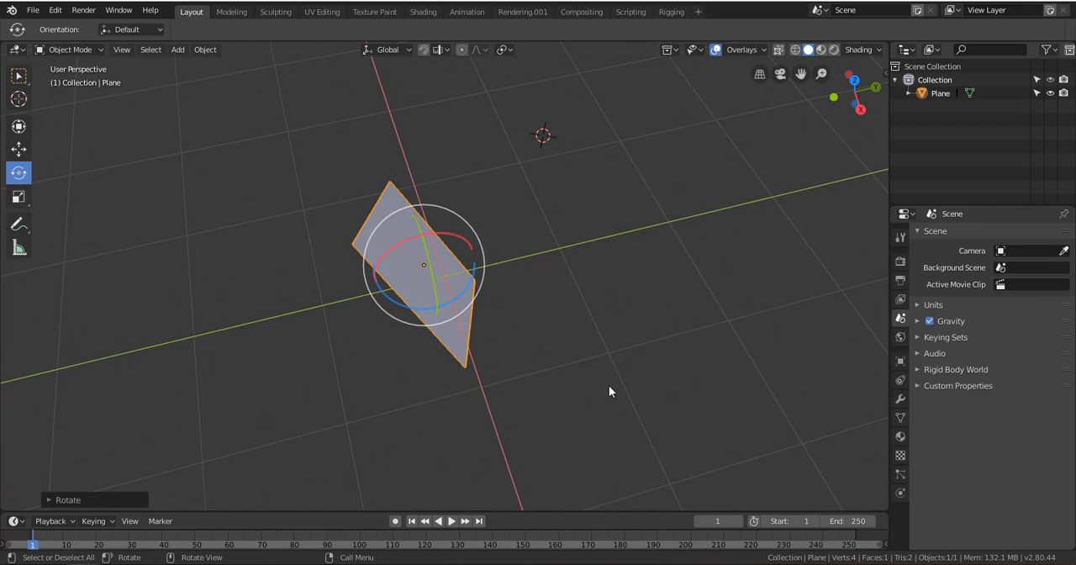
{"action": "key", "text": "r"}
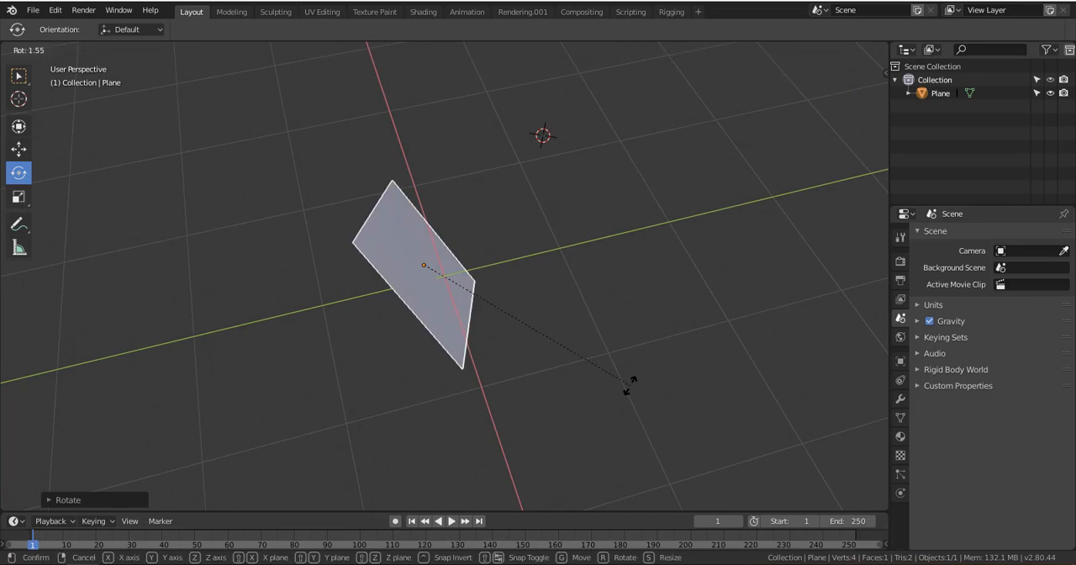
{"action": "left_click", "coordinate": [580, 370]}
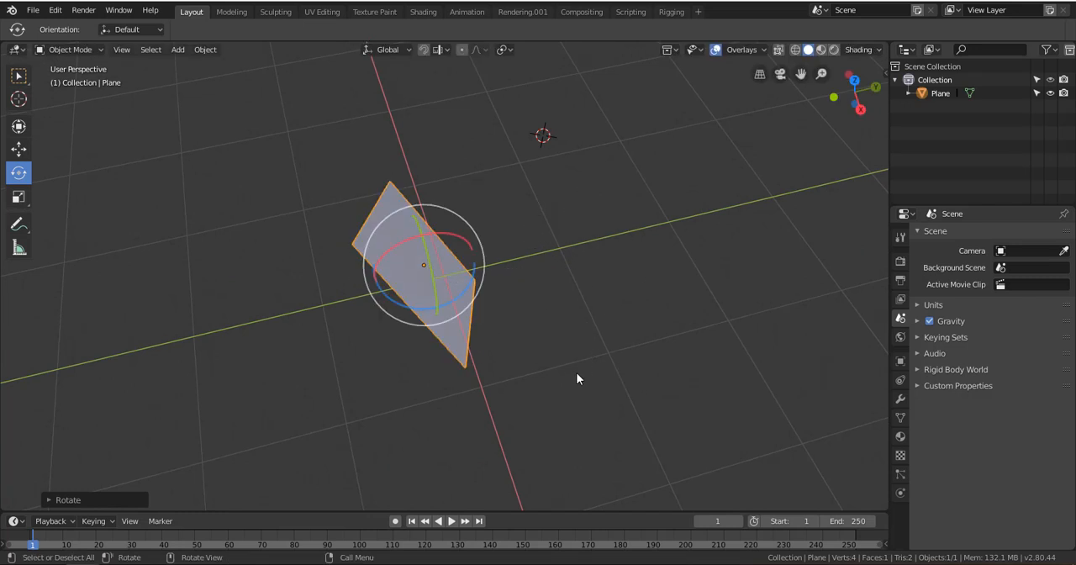
{"action": "key", "text": "r"}
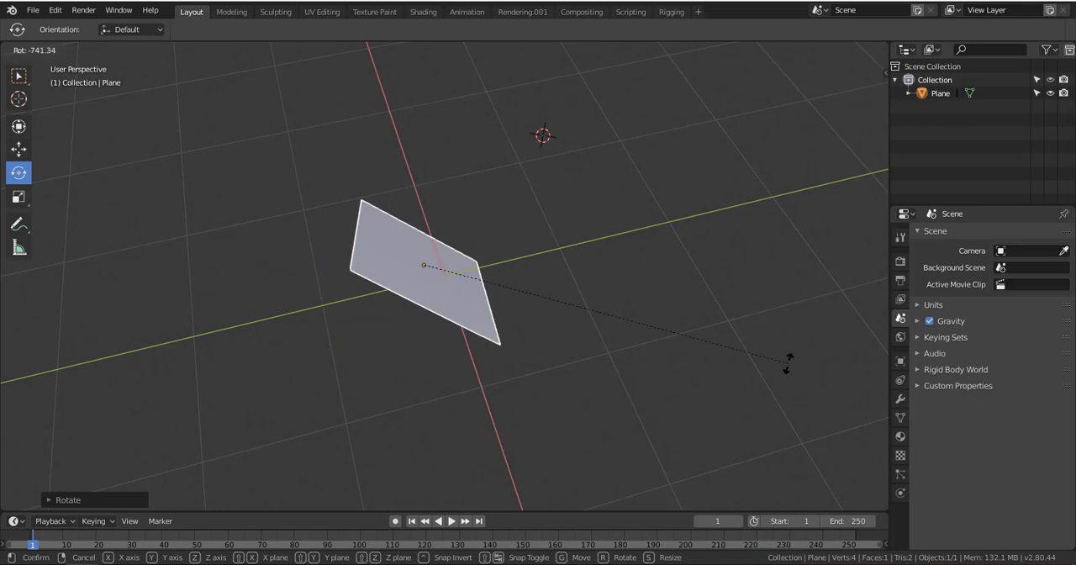
{"action": "left_click", "coordinate": [548, 241]}
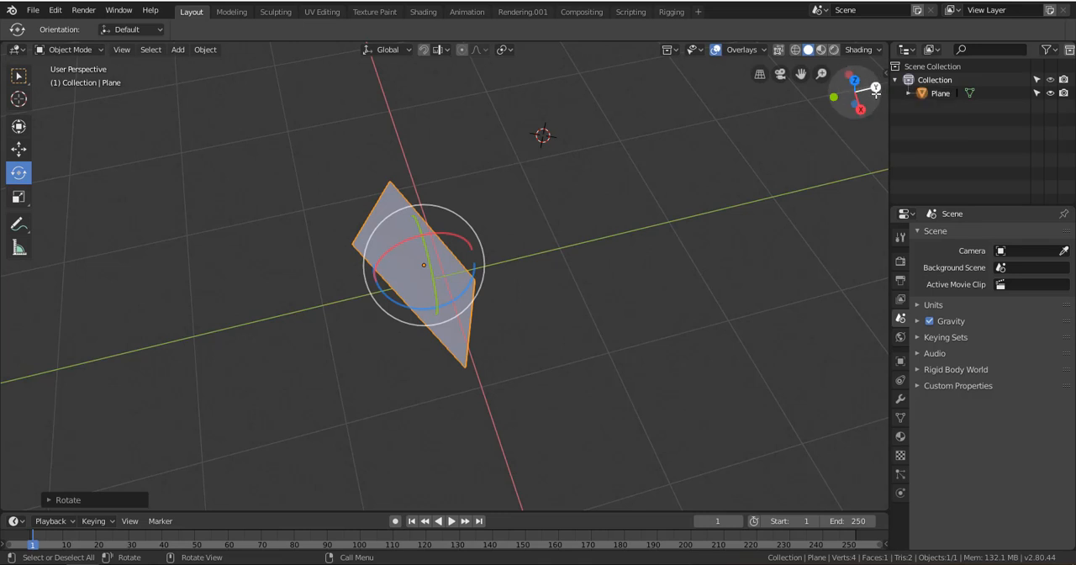
Try rotating the tilted plane constrained to the global X axis, then constrained to the global Y axis
{"action": "middle_click_drag", "start_coordinate": [645, 336], "coordinate": [653, 310]}
{"action": "key", "text": "r"}
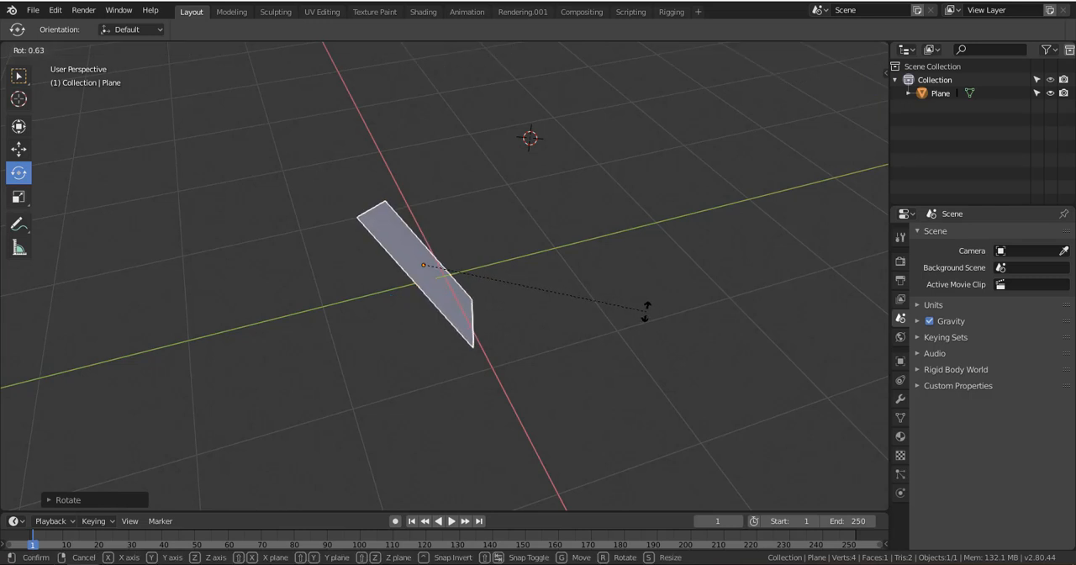
{"action": "key", "text": "x"}
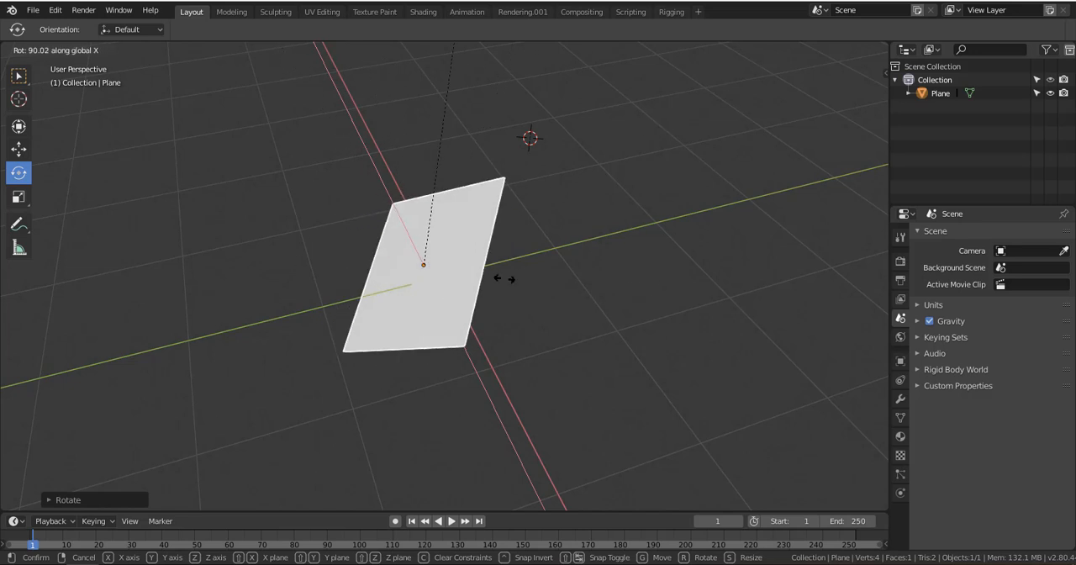
{"action": "left_click", "coordinate": [626, 269]}
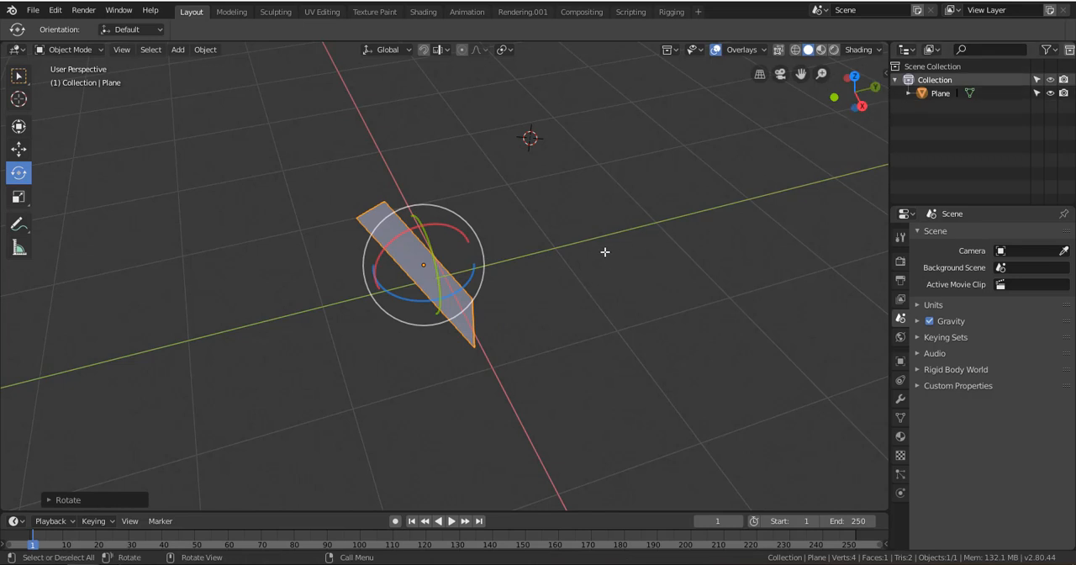
{"action": "key", "text": "r"}
{"action": "key", "text": "y"}
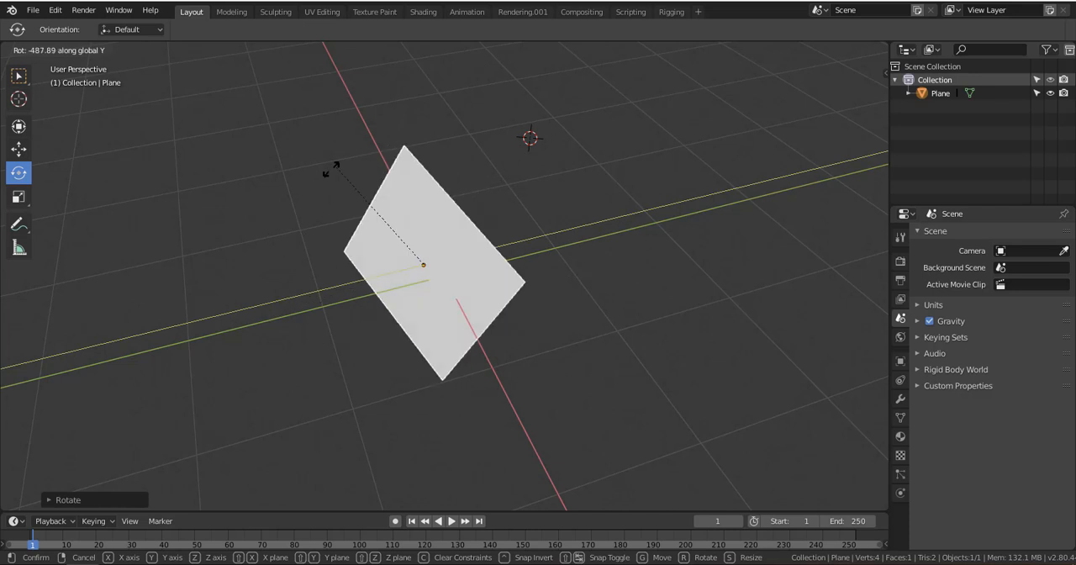
{"action": "key", "text": "Escape"}
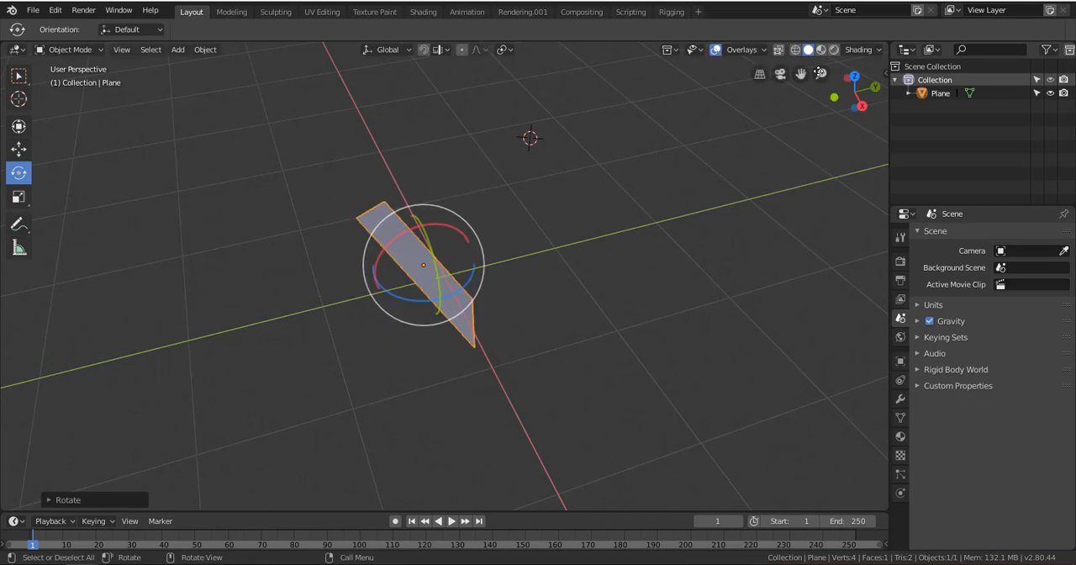
Try rotating the tilted plane constrained to the global Z axis
{"action": "key", "text": "r"}
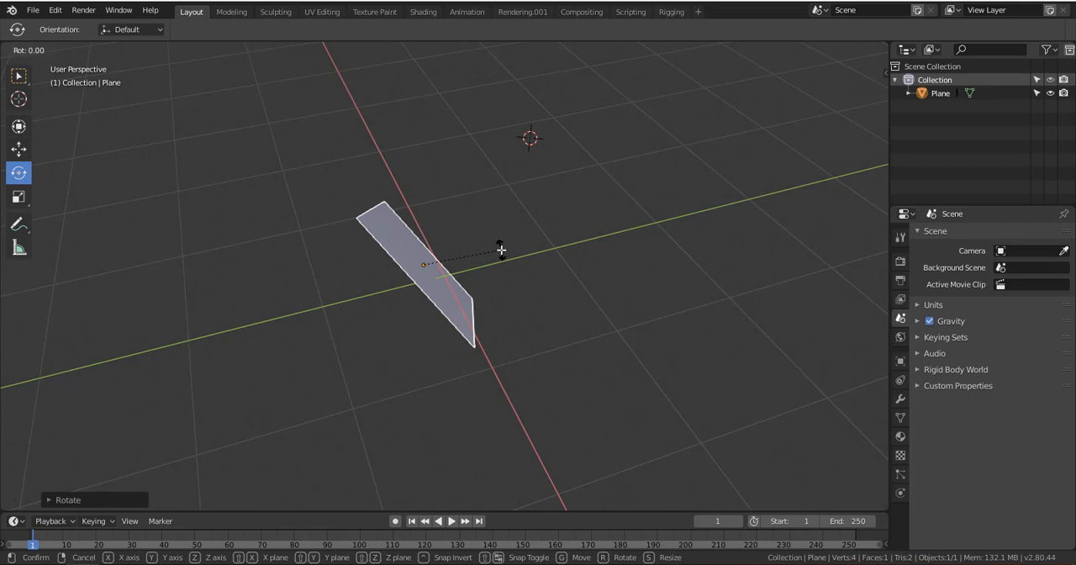
{"action": "key", "text": "z"}
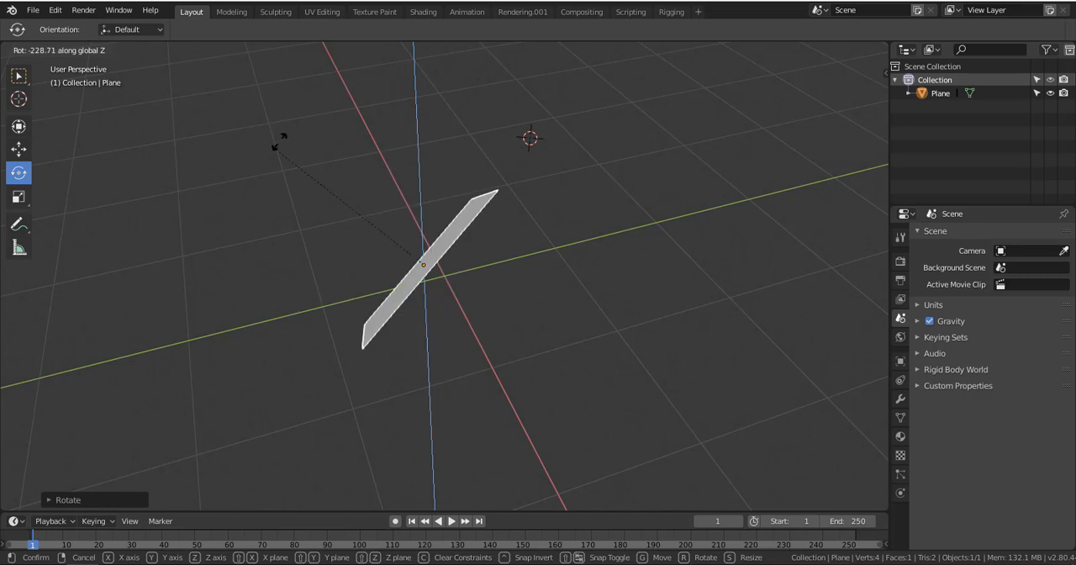
{"action": "right_click", "coordinate": [493, 370]}
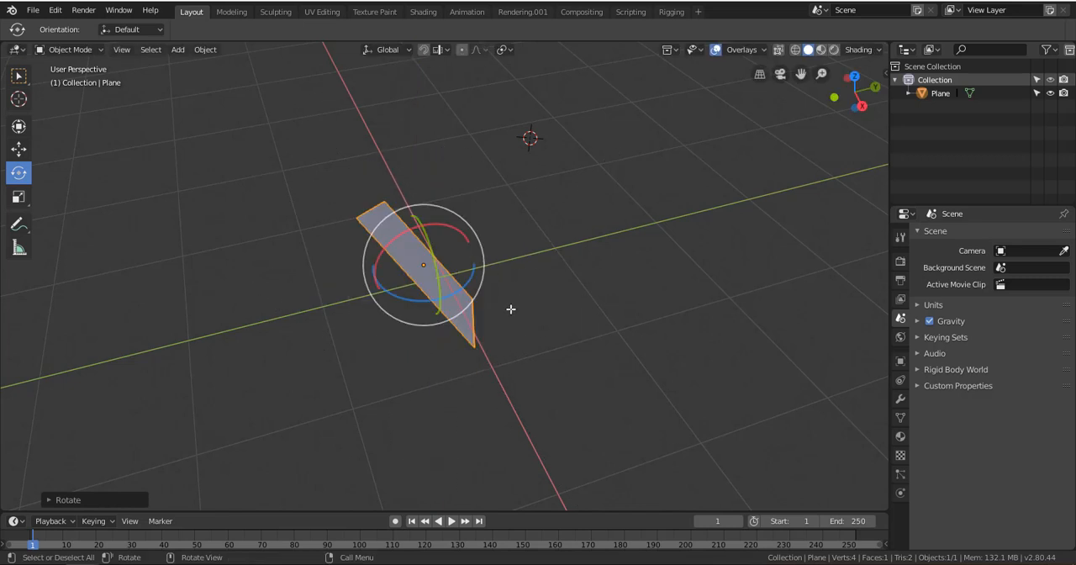
Shift the plane along the global Y and X axes with the Move tool's axis handles
{"action": "left_click", "coordinate": [17, 156]}
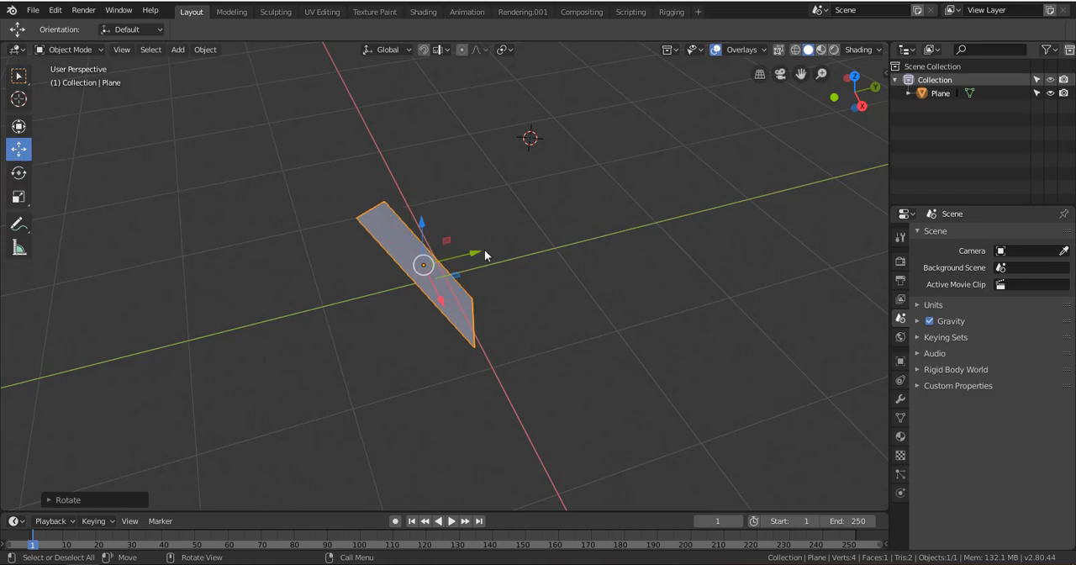
{"action": "left_click_drag", "start_coordinate": [477, 253], "coordinate": [510, 254]}
{"action": "left_click_drag", "start_coordinate": [471, 292], "coordinate": [495, 316]}
{"action": "left_click_drag", "start_coordinate": [509, 276], "coordinate": [536, 268]}
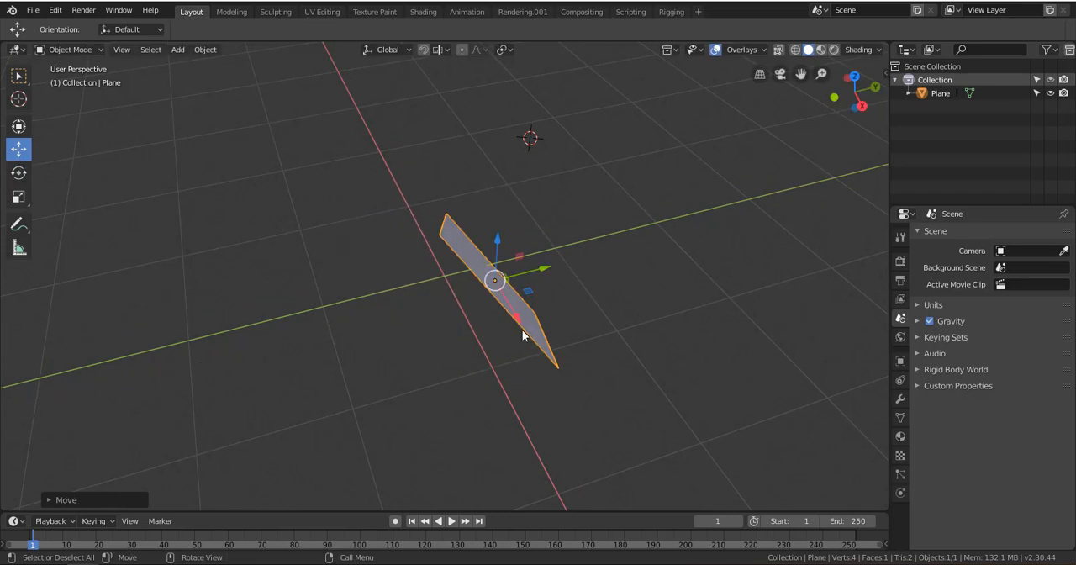
{"action": "middle_click_drag", "start_coordinate": [522, 329], "coordinate": [495, 295]}
Move the plane freely with Grab, then bring it across the red X axis line to the near side of the grid
{"action": "middle_click_drag", "start_coordinate": [577, 309], "coordinate": [127, 276]}
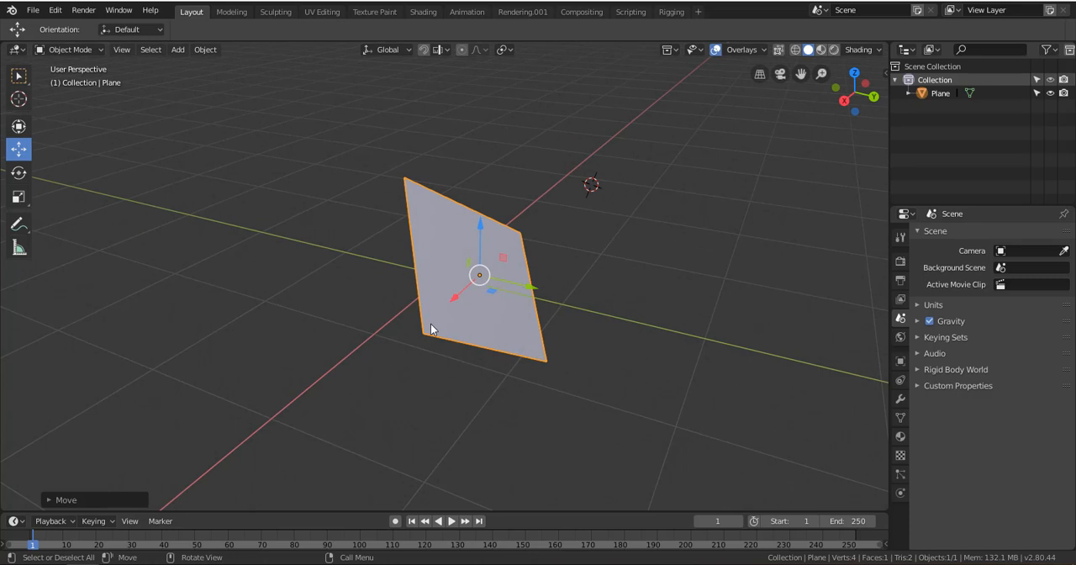
{"action": "key", "text": "g"}
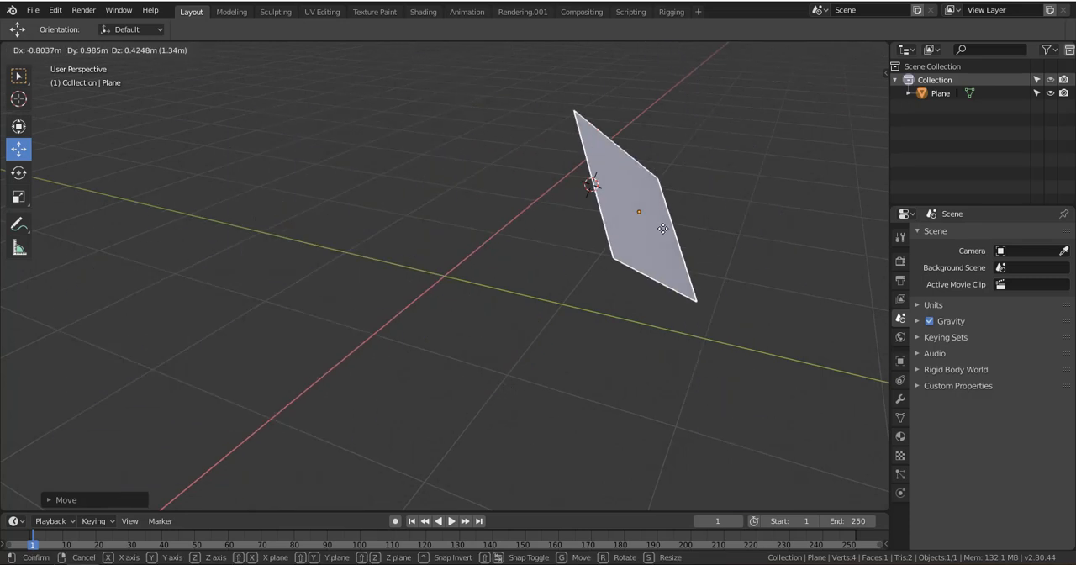
{"action": "left_click", "coordinate": [847, 232]}
{"action": "left_click_drag", "start_coordinate": [821, 199], "coordinate": [212, 308]}
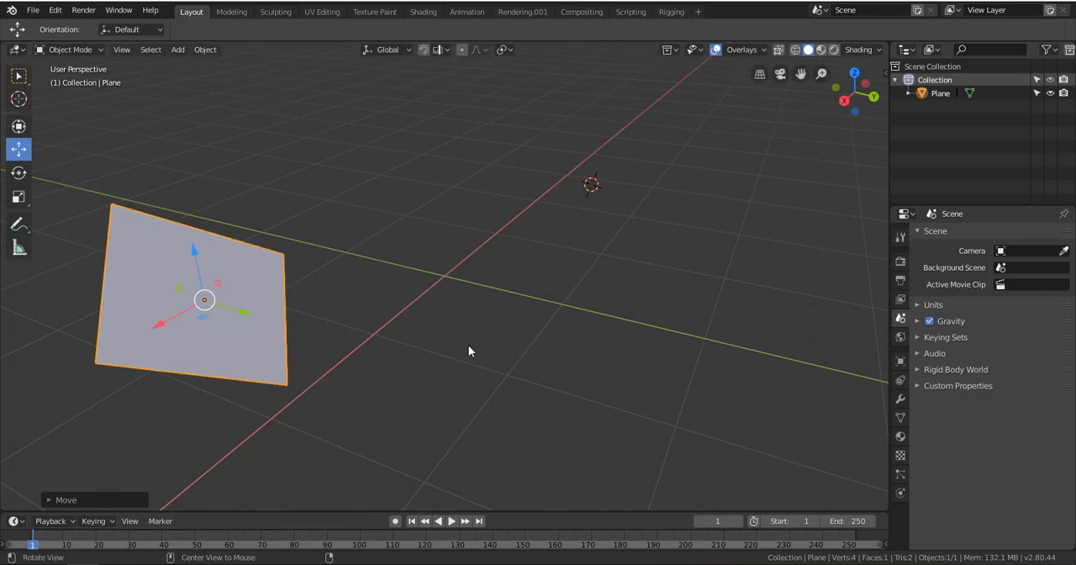
Grab the plane freely from lower view angles, placing it far on the negative X side and then on the positive X side
{"action": "left_click_drag", "start_coordinate": [468, 345], "coordinate": [512, 337], "text": "alt"}
{"action": "scroll", "coordinate": [512, 335], "scroll_direction": "down", "scroll_amount": 5}
{"action": "left_click_drag", "start_coordinate": [582, 374], "coordinate": [626, 355], "text": "alt"}
{"action": "key", "text": "g"}
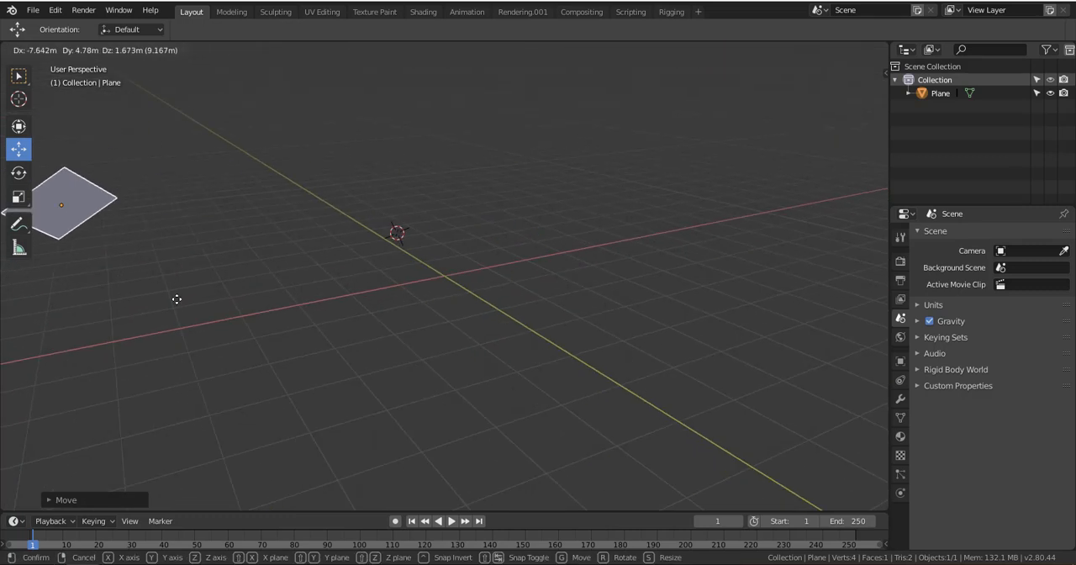
{"action": "left_click", "coordinate": [208, 335]}
{"action": "left_click_drag", "start_coordinate": [208, 341], "coordinate": [198, 267], "text": "alt"}
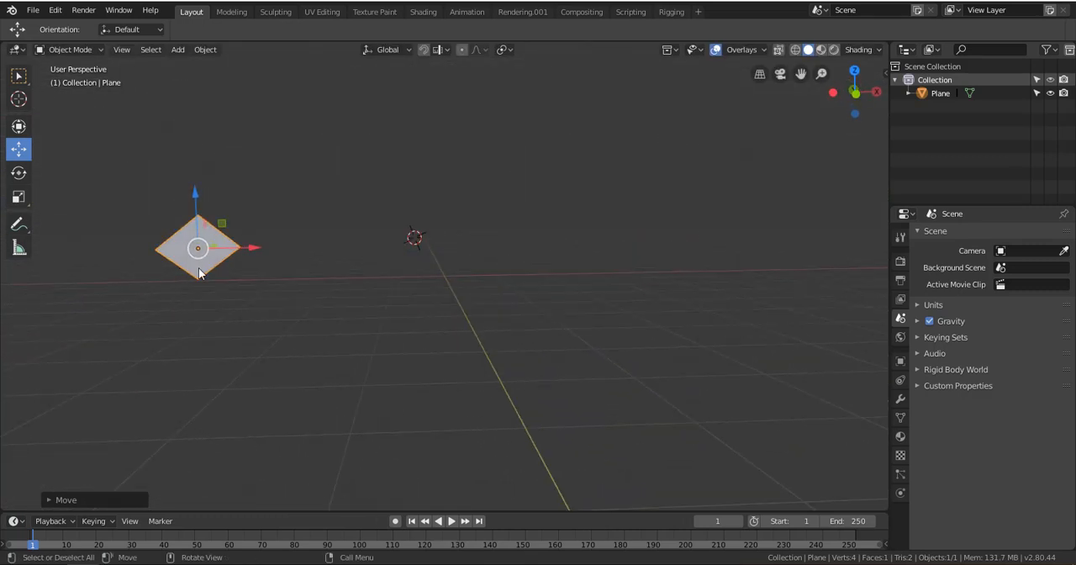
{"action": "key", "text": "g"}
{"action": "left_click", "coordinate": [595, 326]}
{"action": "left_click_drag", "start_coordinate": [588, 333], "coordinate": [562, 343], "text": "alt"}
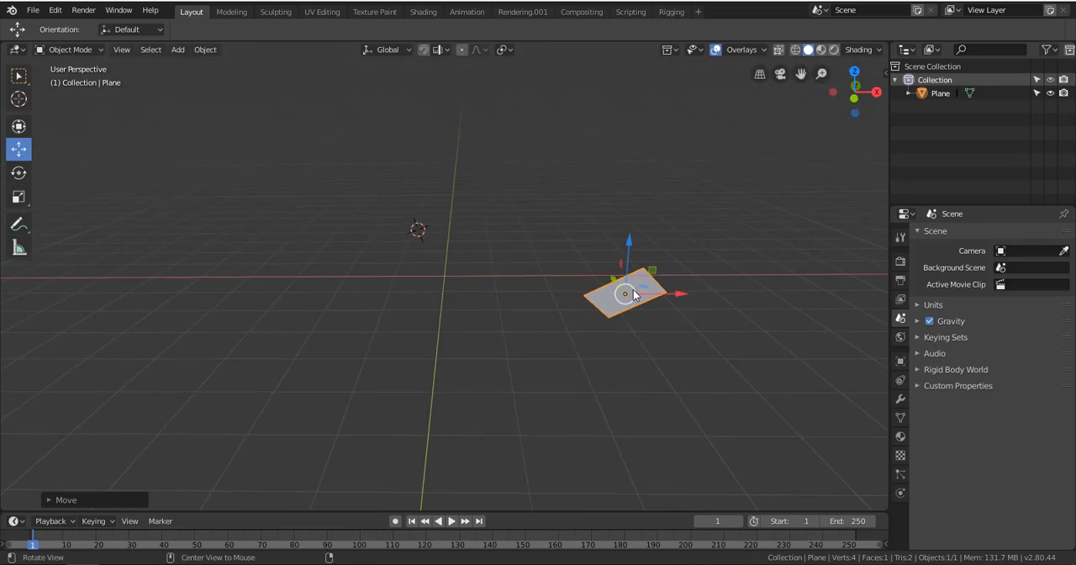
Slide the plane back along the global X axis and shift it to the positive Y side of the scene
{"action": "left_click_drag", "start_coordinate": [682, 295], "coordinate": [499, 295]}
{"action": "left_click_drag", "start_coordinate": [447, 249], "coordinate": [429, 188]}
{"action": "middle_click_drag", "start_coordinate": [513, 294], "coordinate": [261, 301]}
{"action": "left_click_drag", "start_coordinate": [221, 259], "coordinate": [765, 265]}
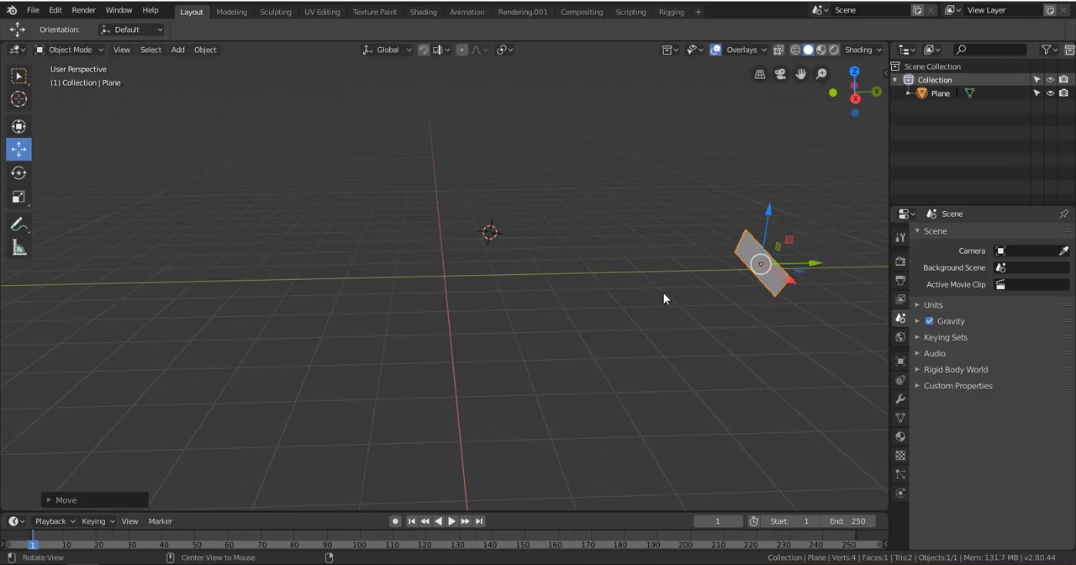
Move the plane freely across the scene from several view angles, leaving it raised above the grid on the negative X side
{"action": "left_click_drag", "start_coordinate": [663, 292], "coordinate": [717, 254], "text": "alt"}
{"action": "left_click_drag", "start_coordinate": [631, 231], "coordinate": [828, 357]}
{"action": "left_click_drag", "start_coordinate": [824, 358], "coordinate": [403, 270], "text": "alt"}
{"action": "scroll", "coordinate": [403, 270], "scroll_direction": "down", "scroll_amount": 2}
{"action": "left_click_drag", "start_coordinate": [338, 310], "coordinate": [376, 258]}
{"action": "middle_click_drag", "start_coordinate": [404, 281], "coordinate": [353, 333]}
{"action": "middle_click_drag", "start_coordinate": [443, 236], "coordinate": [594, 248]}
{"action": "key", "text": "g"}
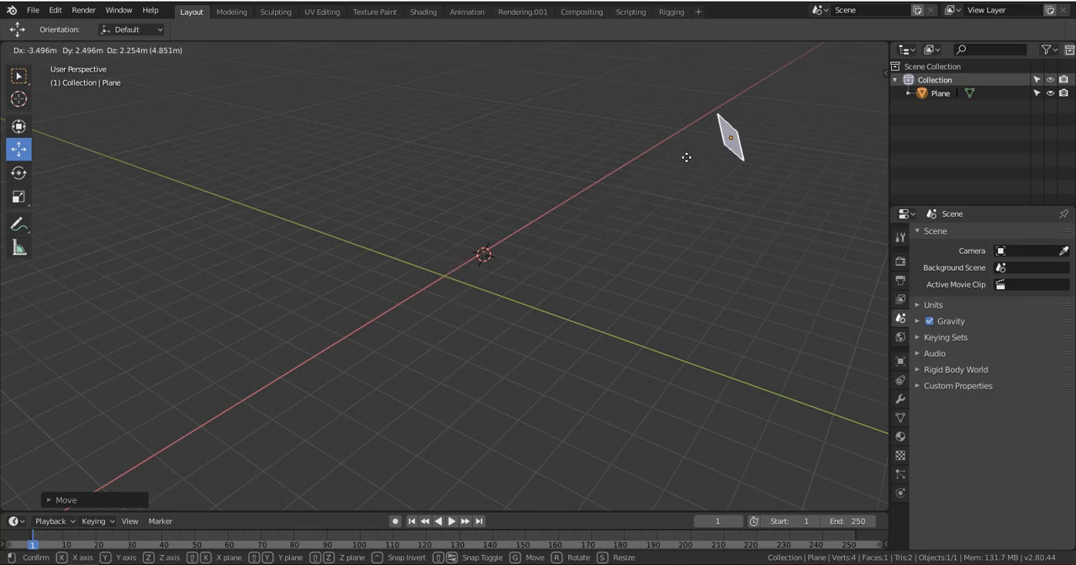
{"action": "left_click", "coordinate": [689, 168]}
Examine the moved plane's position relative to the 3D cursor and the axes from several sides, including the left orthographic view
{"action": "middle_click_drag", "start_coordinate": [692, 190], "coordinate": [226, 175]}
{"action": "scroll", "coordinate": [193, 129], "scroll_direction": "down", "scroll_amount": 3}
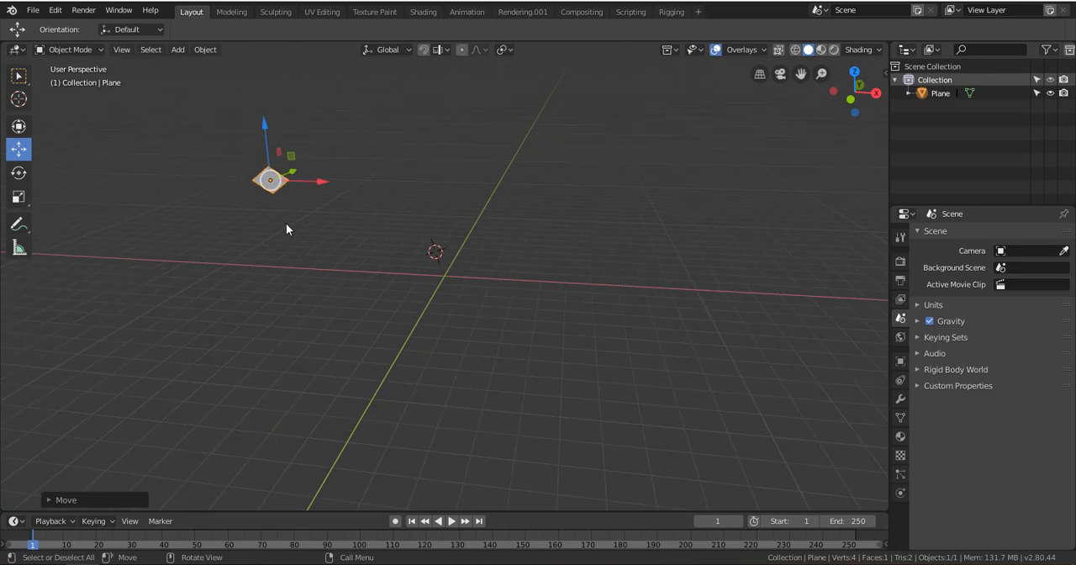
{"action": "left_click", "coordinate": [19, 247]}
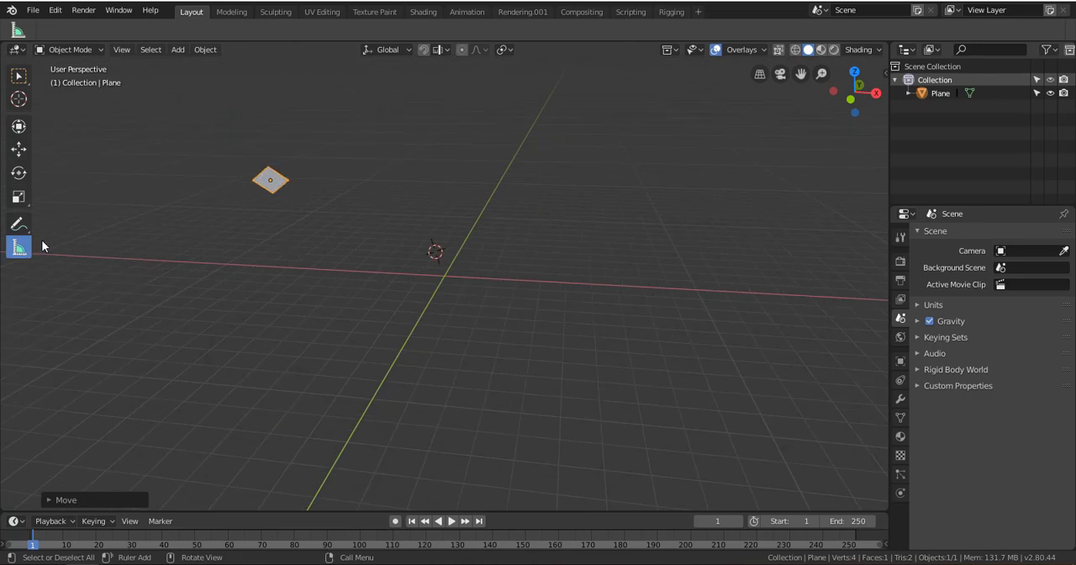
{"action": "left_click", "coordinate": [18, 150]}
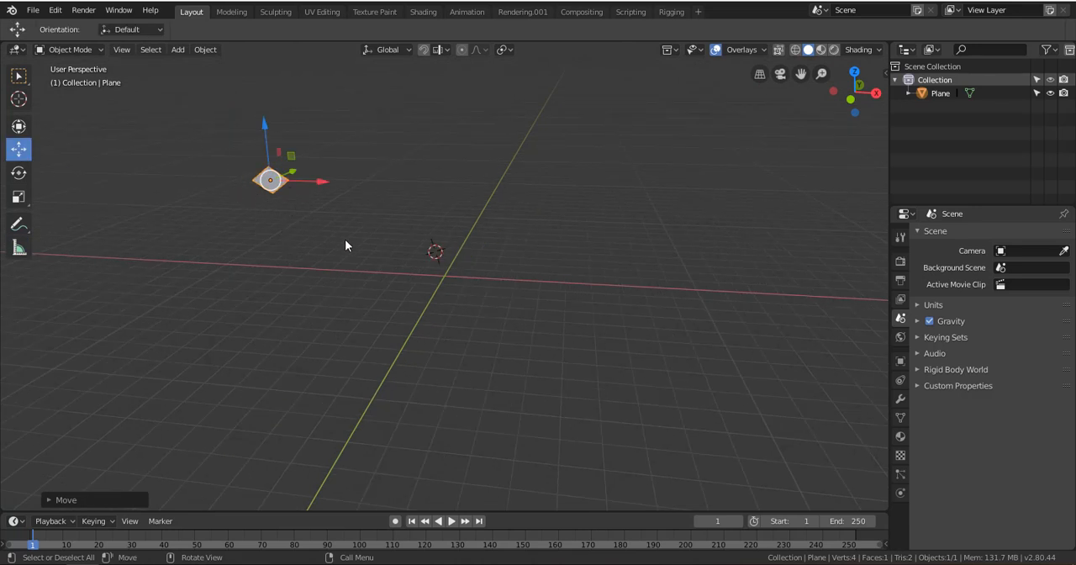
{"action": "scroll", "coordinate": [333, 232], "scroll_direction": "up", "scroll_amount": 5}
{"action": "middle_click_drag", "start_coordinate": [438, 232], "coordinate": [343, 221], "text": "alt"}
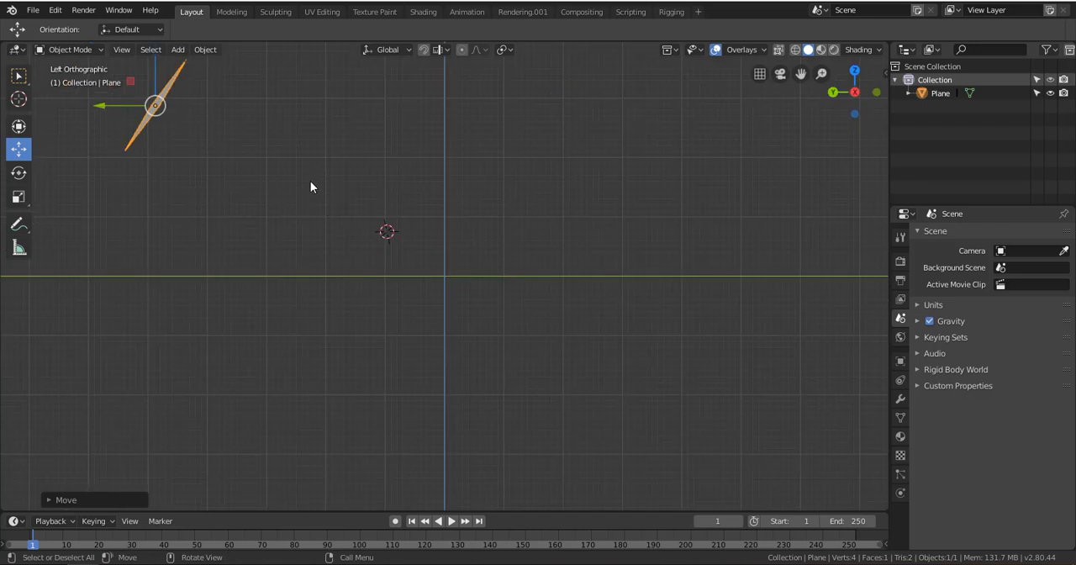
{"action": "left_click_drag", "start_coordinate": [284, 206], "coordinate": [412, 245], "text": "alt"}
{"action": "scroll", "coordinate": [411, 248], "scroll_direction": "down", "scroll_amount": 3}
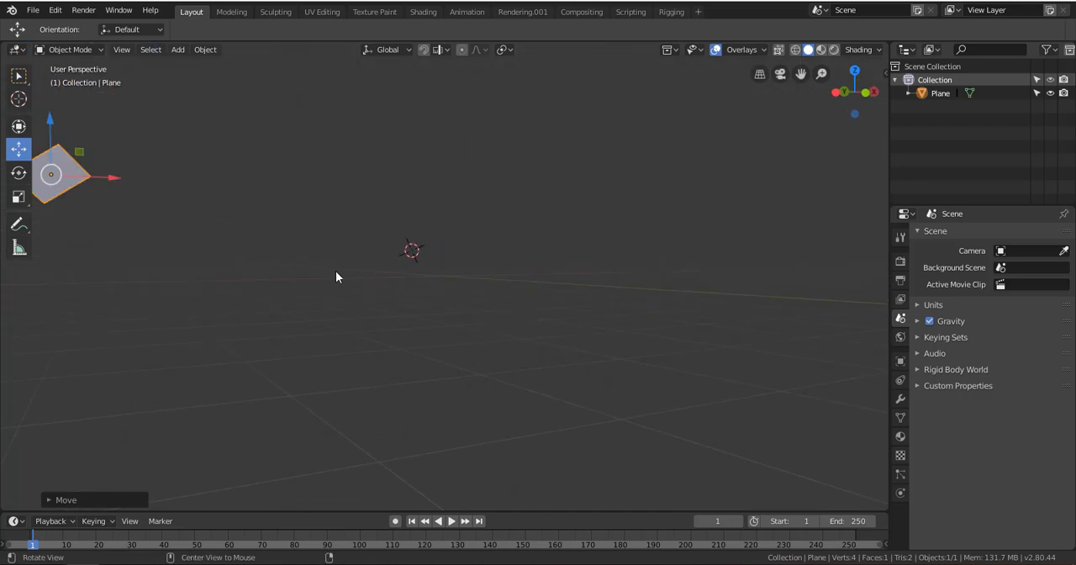
{"action": "left_click_drag", "start_coordinate": [336, 271], "coordinate": [498, 293], "text": "alt"}
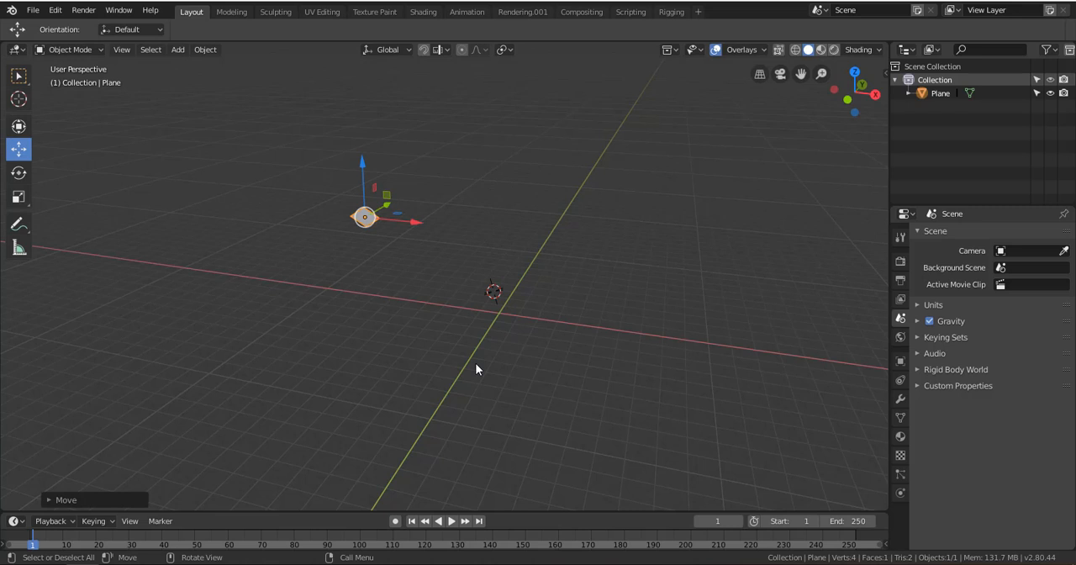
Frame the view on the selected plane and inspect it from other angles and distances
{"action": "key", "text": "KP_Decimal"}
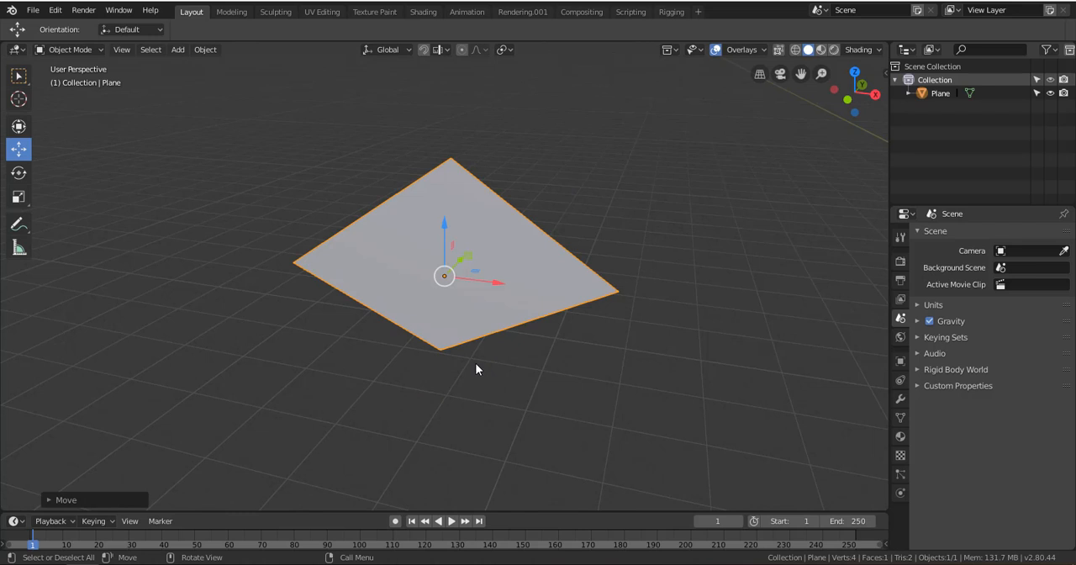
{"action": "scroll", "coordinate": [672, 336], "scroll_direction": "down", "scroll_amount": 2}
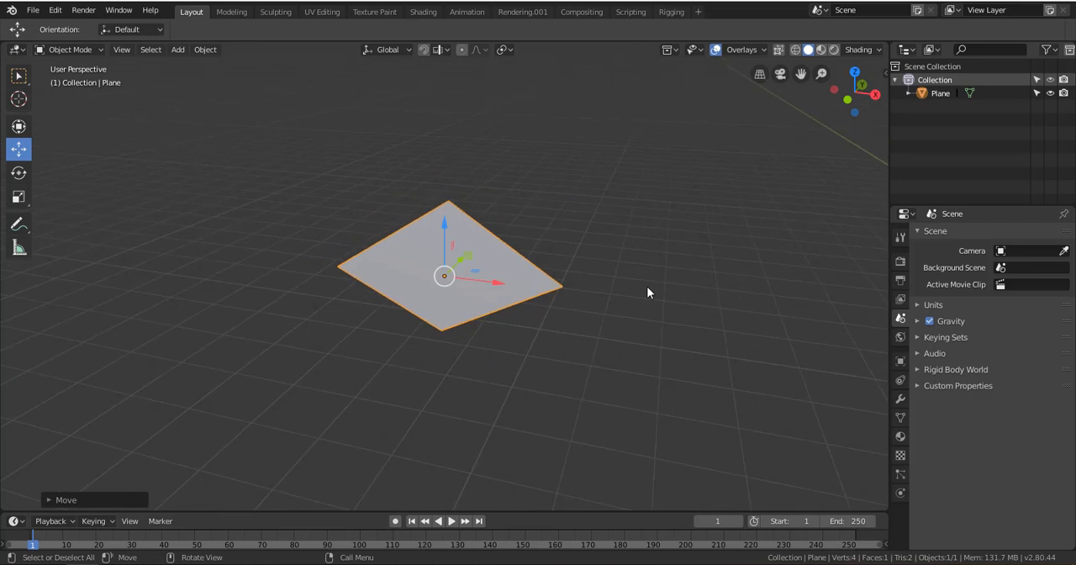
{"action": "middle_click_drag", "start_coordinate": [630, 320], "coordinate": [483, 353]}
{"action": "scroll", "coordinate": [481, 349], "scroll_direction": "down", "scroll_amount": 5}
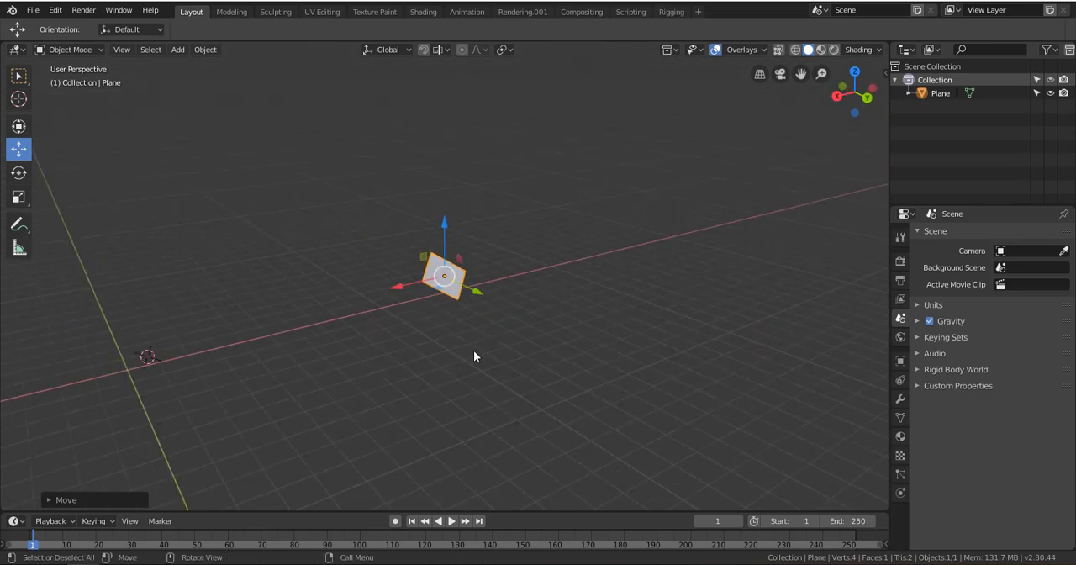
{"action": "left_click_drag", "start_coordinate": [473, 351], "coordinate": [360, 362], "text": "alt"}
Deselect the plane, select it again and delete it from the scene
{"action": "left_click", "coordinate": [216, 260]}
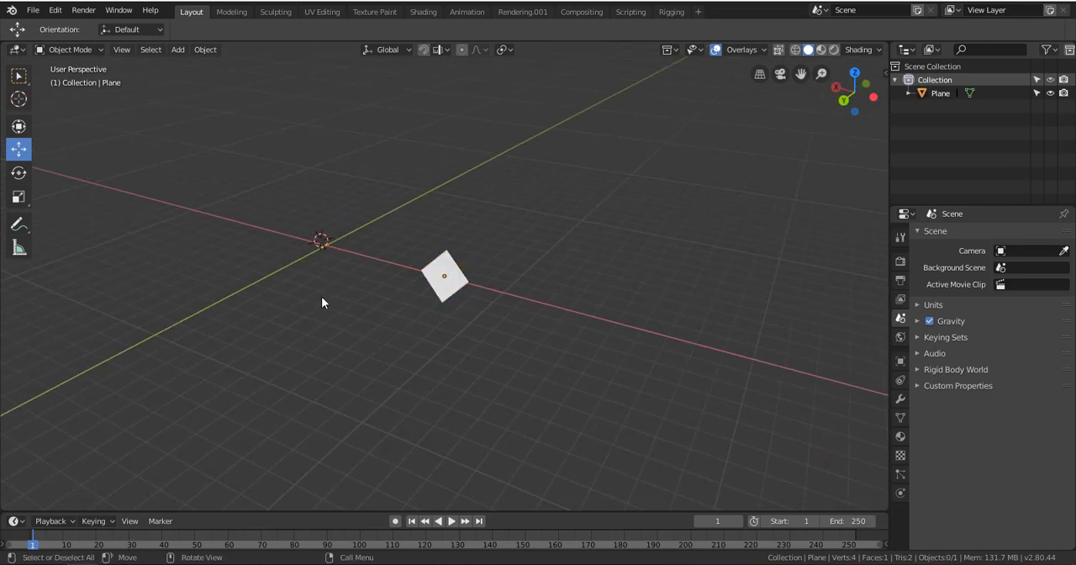
{"action": "left_click", "coordinate": [443, 290]}
{"action": "middle_click_drag", "start_coordinate": [445, 296], "coordinate": [337, 307]}
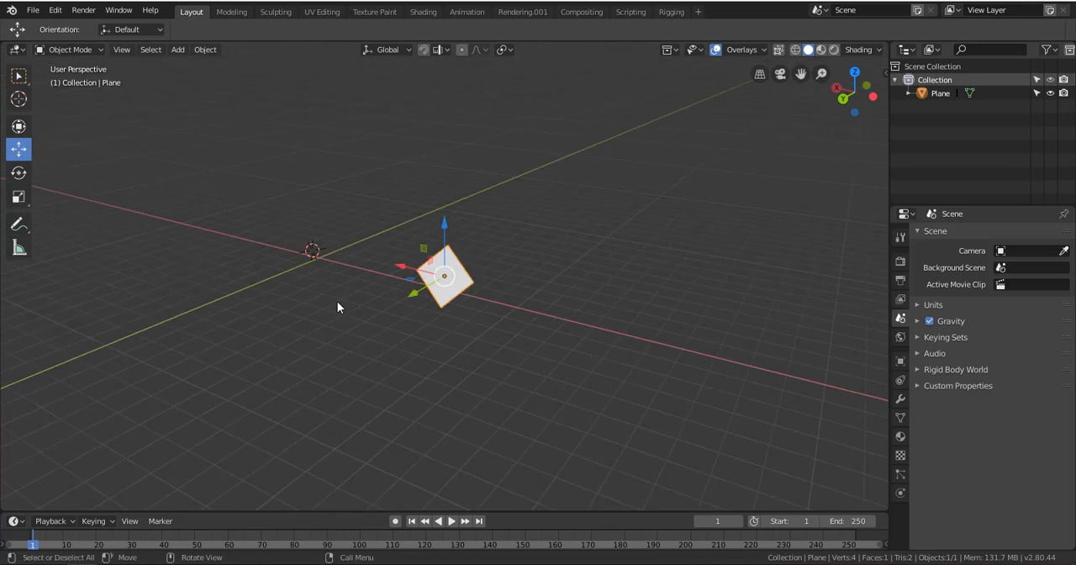
{"action": "key", "text": "x"}
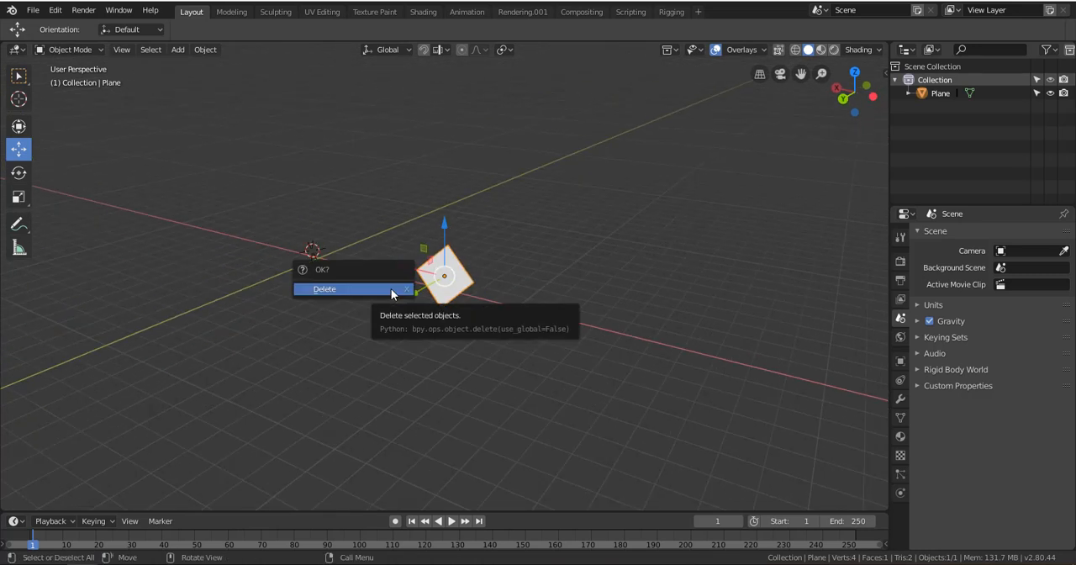
{"action": "left_click", "coordinate": [390, 288]}
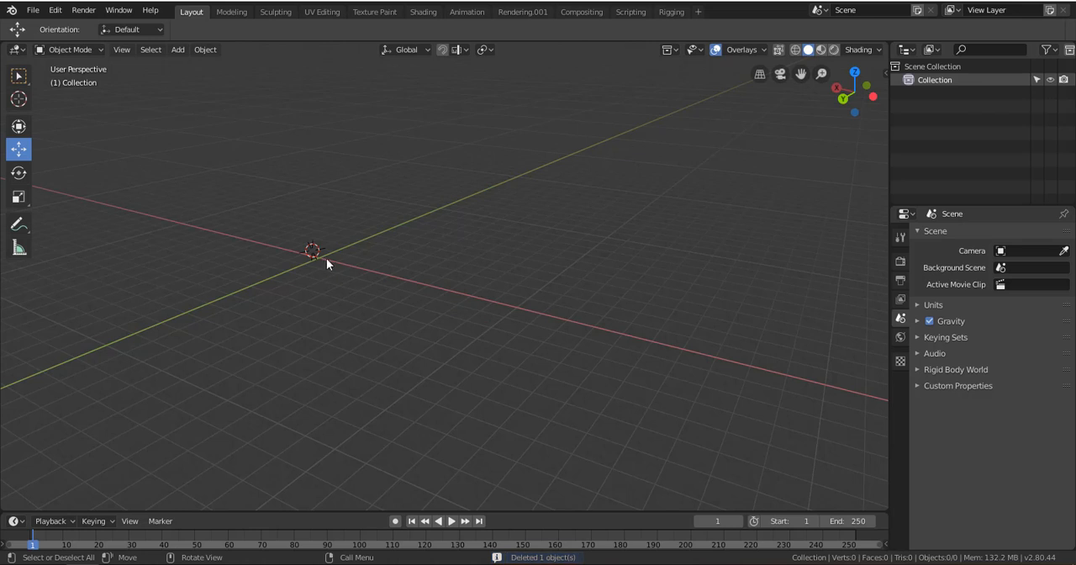
View the empty scene in front orthographic, centre the world origin and return to an angled perspective view
{"action": "middle_click_drag", "start_coordinate": [331, 265], "coordinate": [497, 325], "text": "alt"}
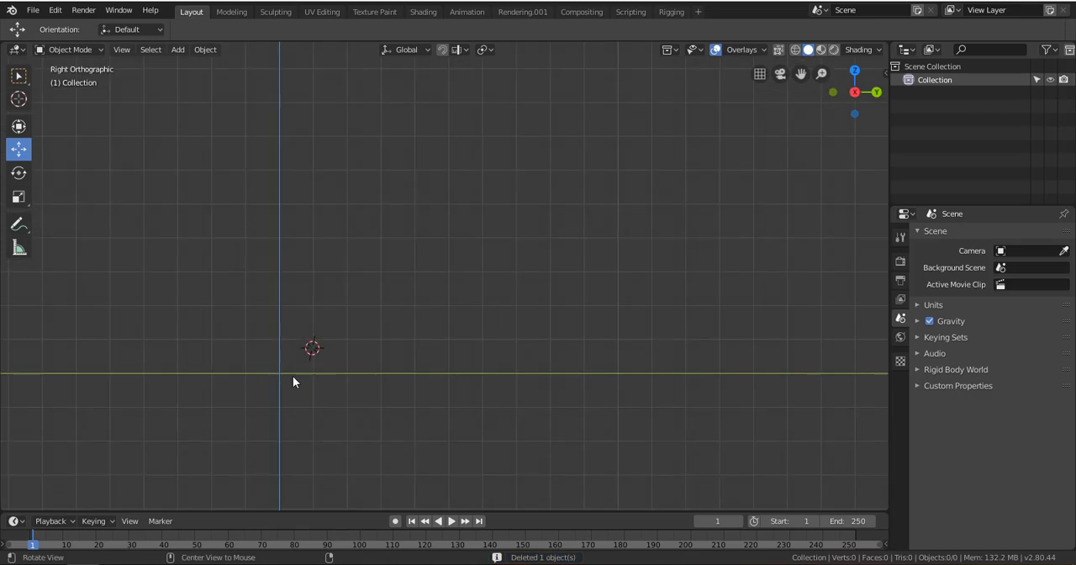
{"action": "middle_click_drag", "start_coordinate": [290, 371], "coordinate": [435, 318], "text": "shift"}
{"action": "key", "text": "KP_1"}
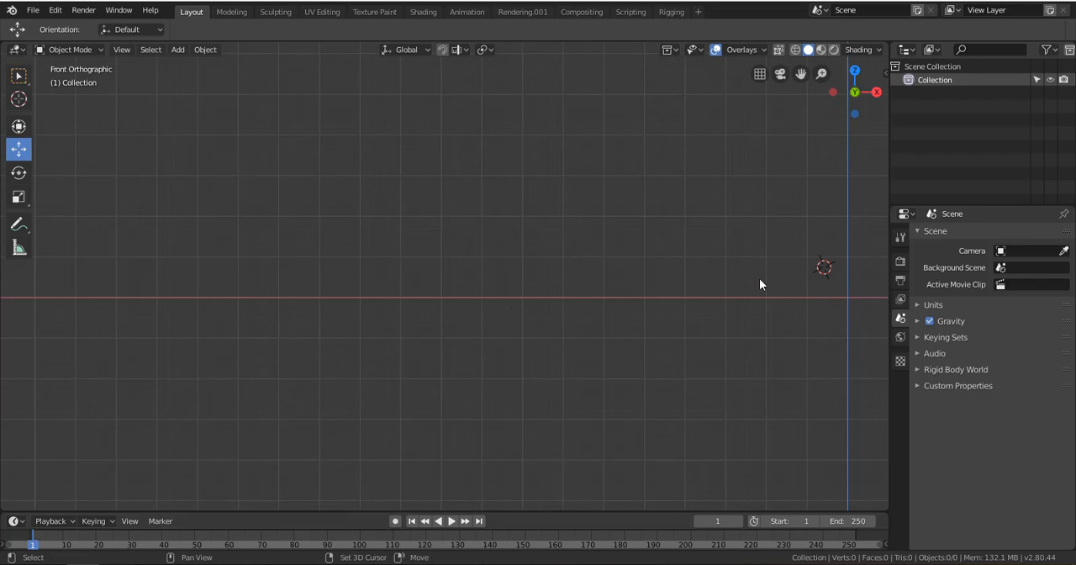
{"action": "left_click_drag", "start_coordinate": [800, 73], "coordinate": [711, 94]}
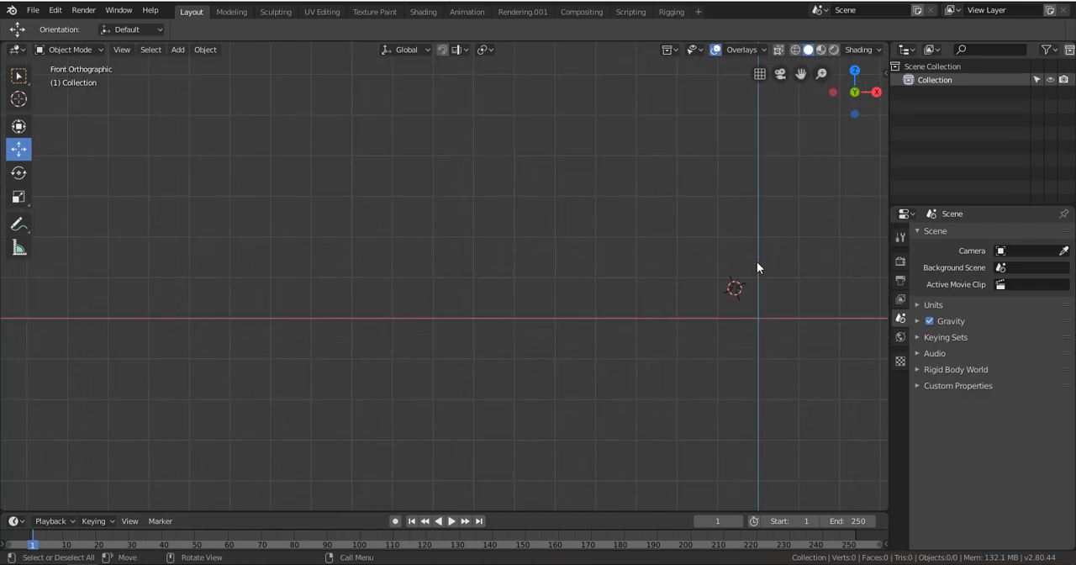
{"action": "middle_click_drag", "start_coordinate": [790, 323], "coordinate": [507, 323], "text": "shift"}
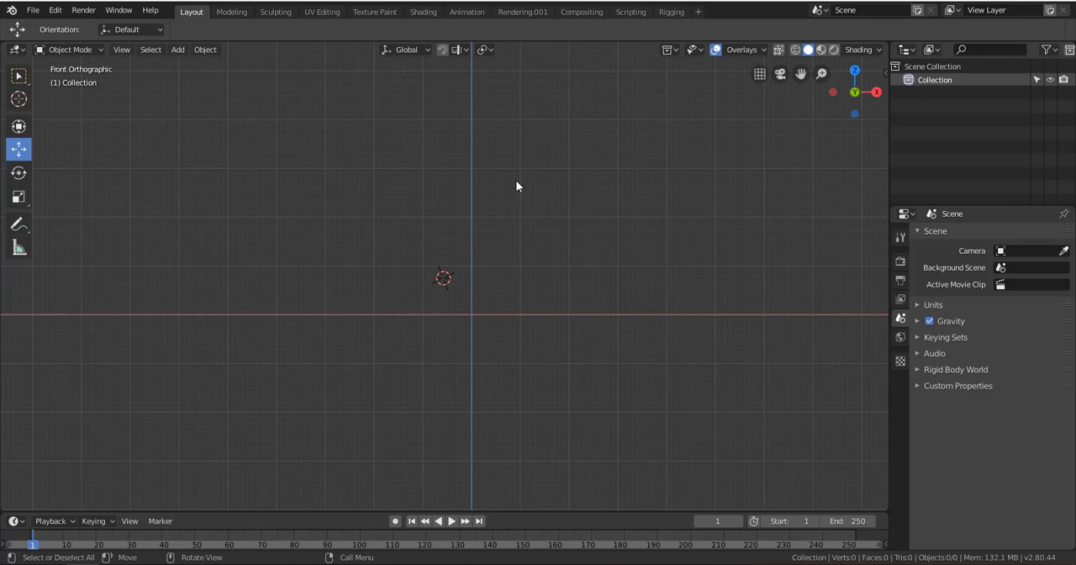
{"action": "middle_click_drag", "start_coordinate": [533, 291], "coordinate": [487, 317]}
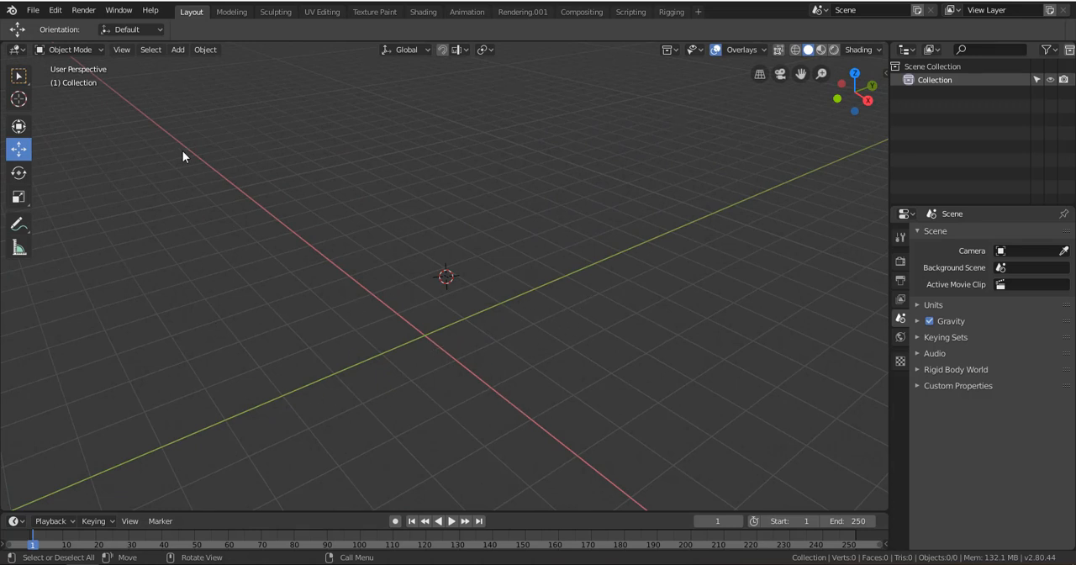
Add a cube mesh at the 3D cursor and delete it again
{"action": "left_click", "coordinate": [177, 50]}
{"action": "mouse_move", "coordinate": [192, 69]}
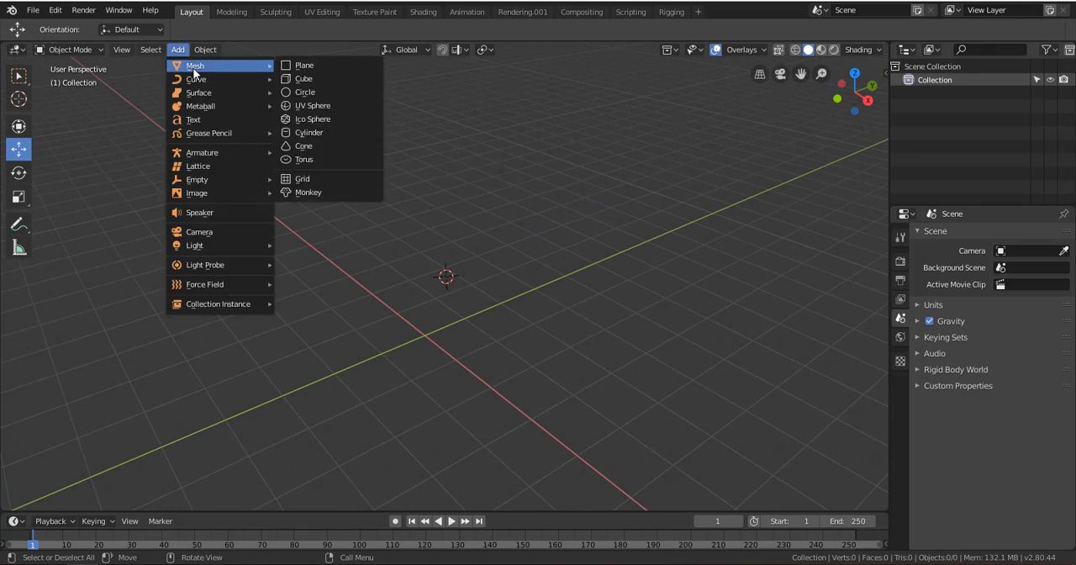
{"action": "left_click", "coordinate": [353, 78]}
{"action": "key", "text": "x"}
{"action": "left_click", "coordinate": [479, 272]}
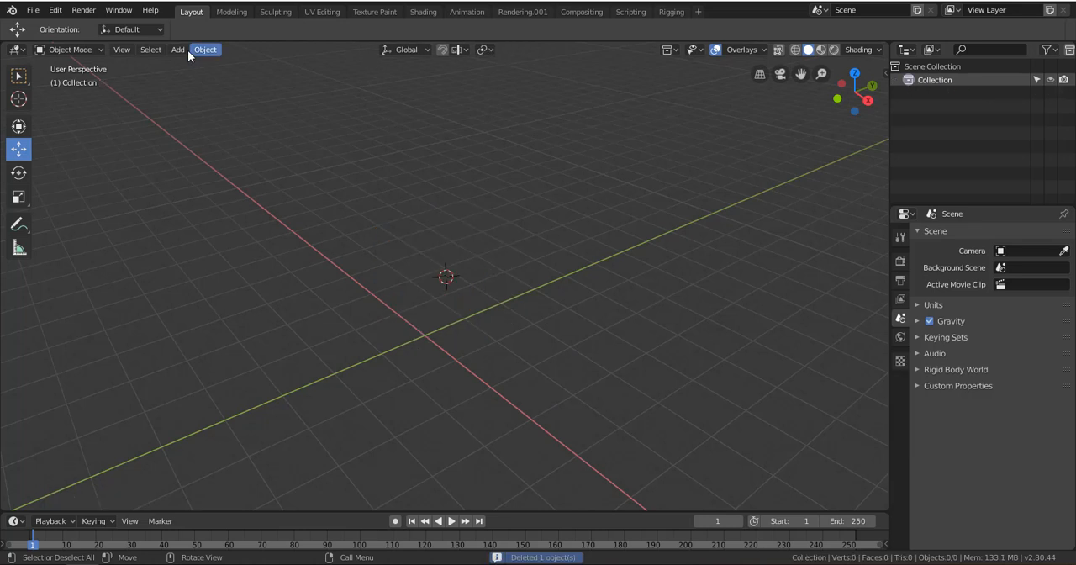
Use the Cursor tool to place the 3D cursor near the world origin and at other spots in the viewport
{"action": "left_click", "coordinate": [177, 49]}
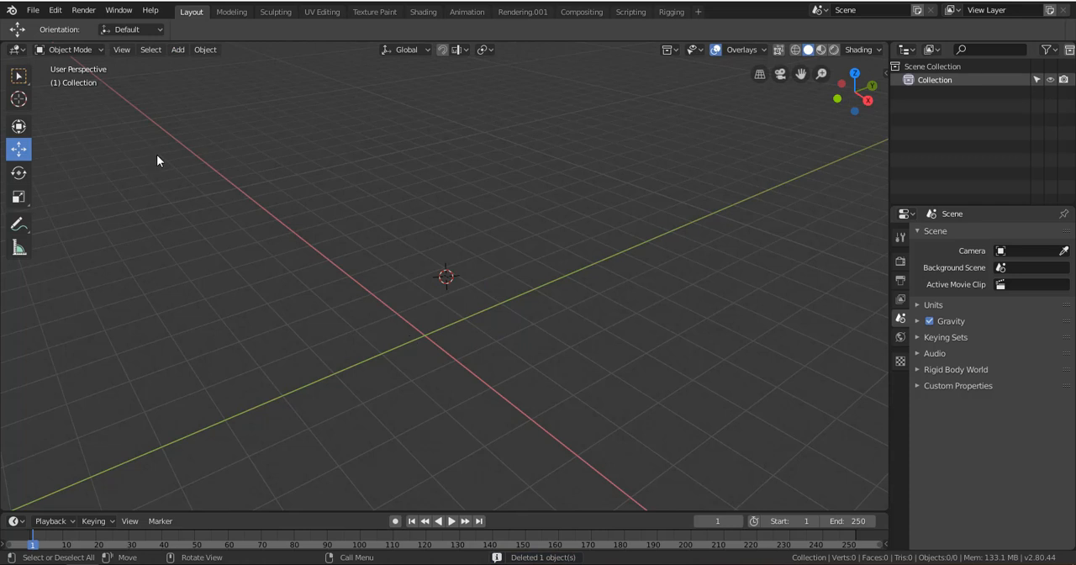
{"action": "left_click", "coordinate": [18, 99]}
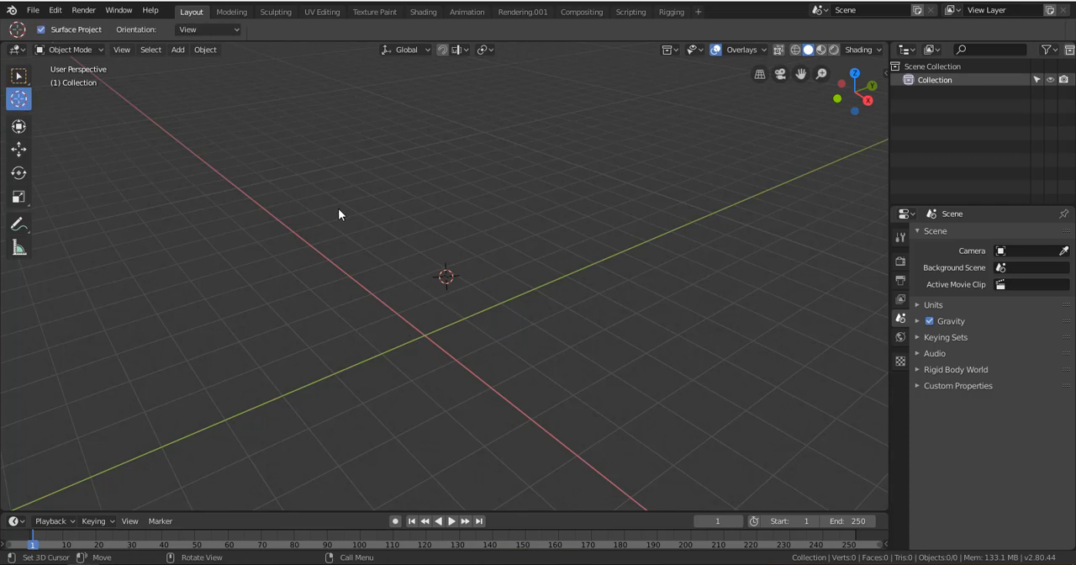
{"action": "left_click_drag", "start_coordinate": [338, 214], "coordinate": [424, 336]}
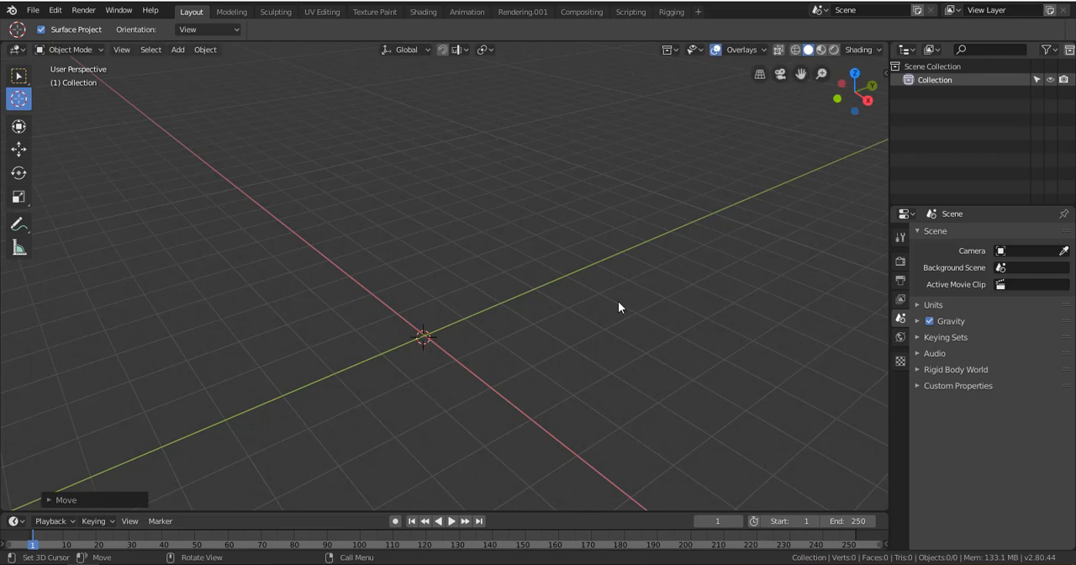
{"action": "left_click", "coordinate": [547, 151]}
{"action": "left_click", "coordinate": [445, 167]}
Snap the 3D cursor to the world origin
{"action": "key", "text": "shift+s"}
{"action": "key", "text": "shift+s"}
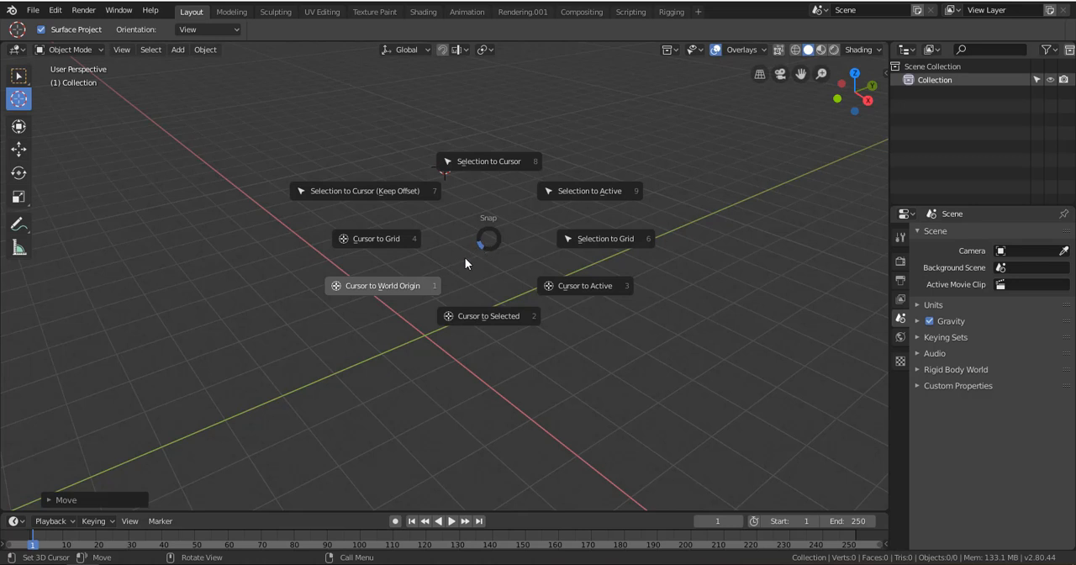
{"action": "left_click", "coordinate": [400, 292]}
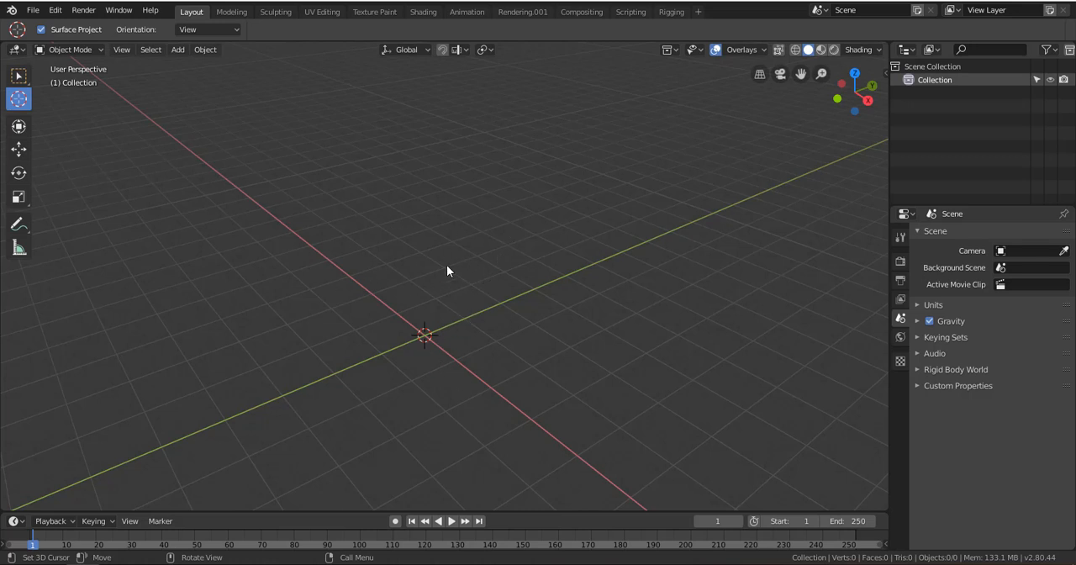
{"action": "key", "text": "shift+s"}
{"action": "key", "text": "Escape"}
{"action": "key", "text": "shift+s"}
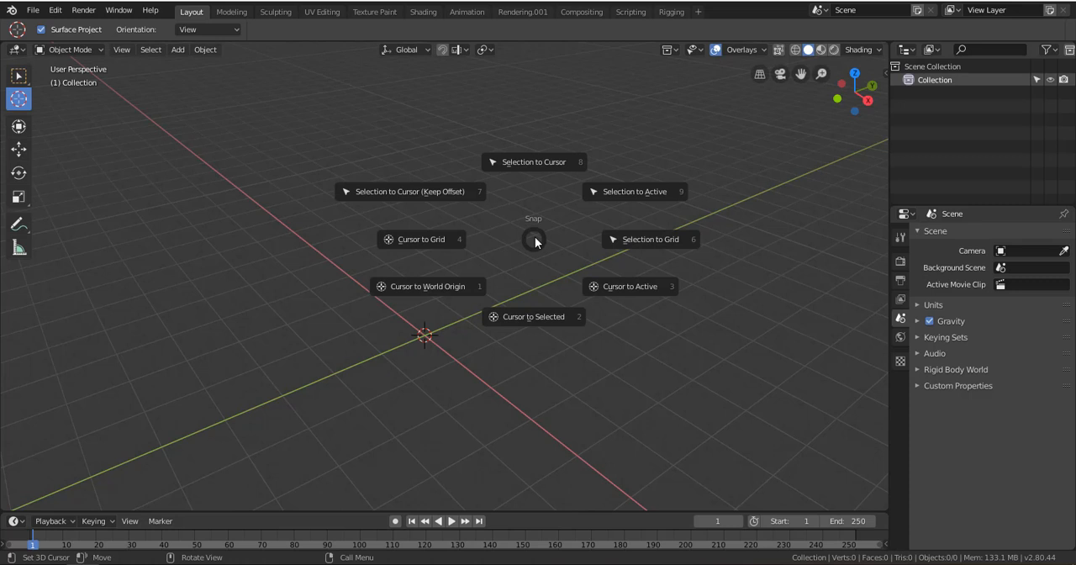
{"action": "left_click", "coordinate": [426, 294]}
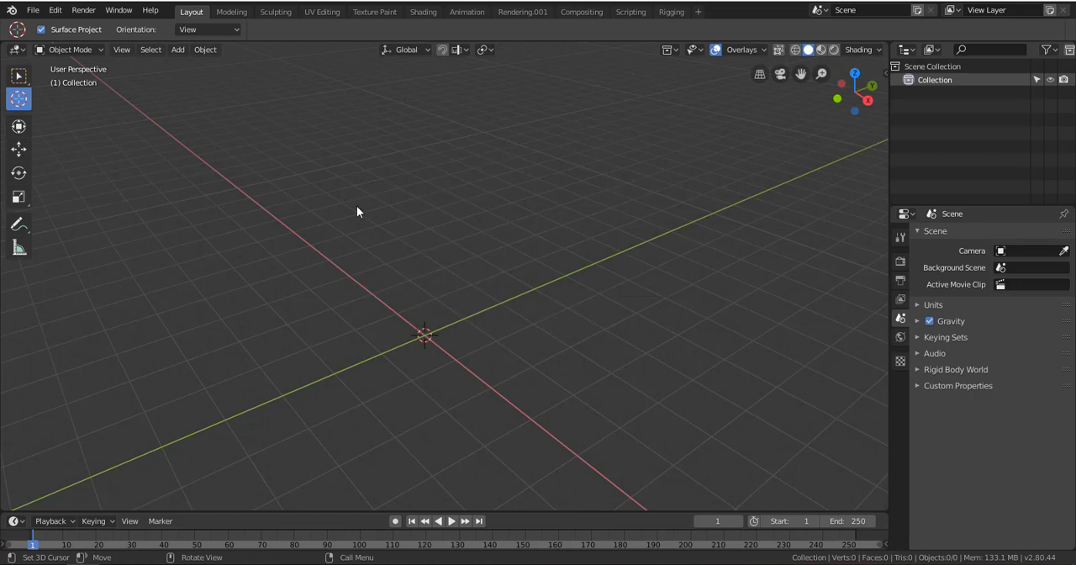
Examine the object and mesh types that can be added to the scene, viewing the origin along the X axis
{"action": "scroll", "coordinate": [428, 301], "scroll_direction": "down", "scroll_amount": 3}
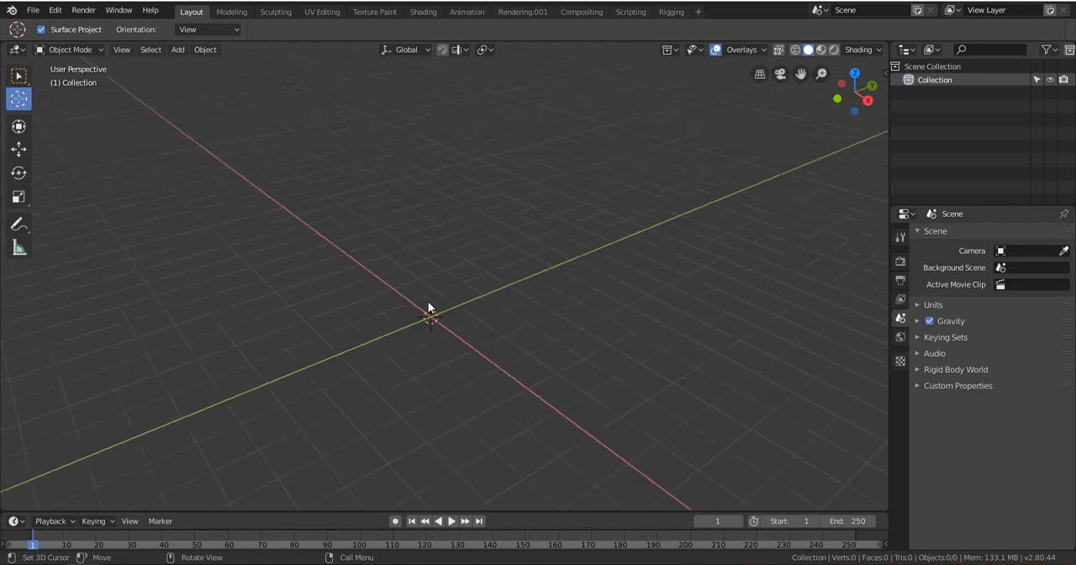
{"action": "middle_click_drag", "start_coordinate": [541, 321], "coordinate": [463, 307]}
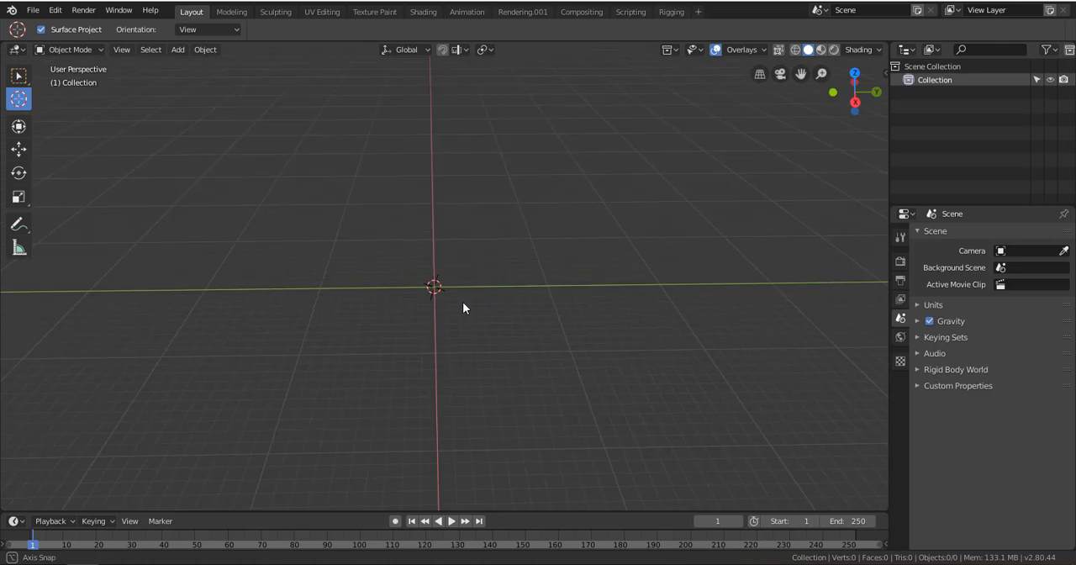
{"action": "left_click", "coordinate": [178, 52]}
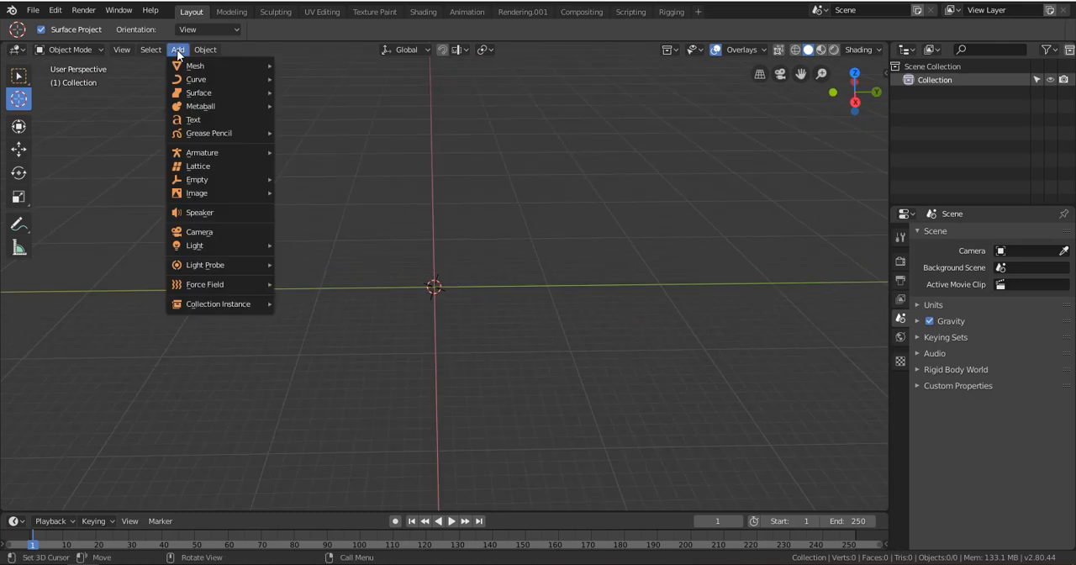
{"action": "mouse_move", "coordinate": [179, 65]}
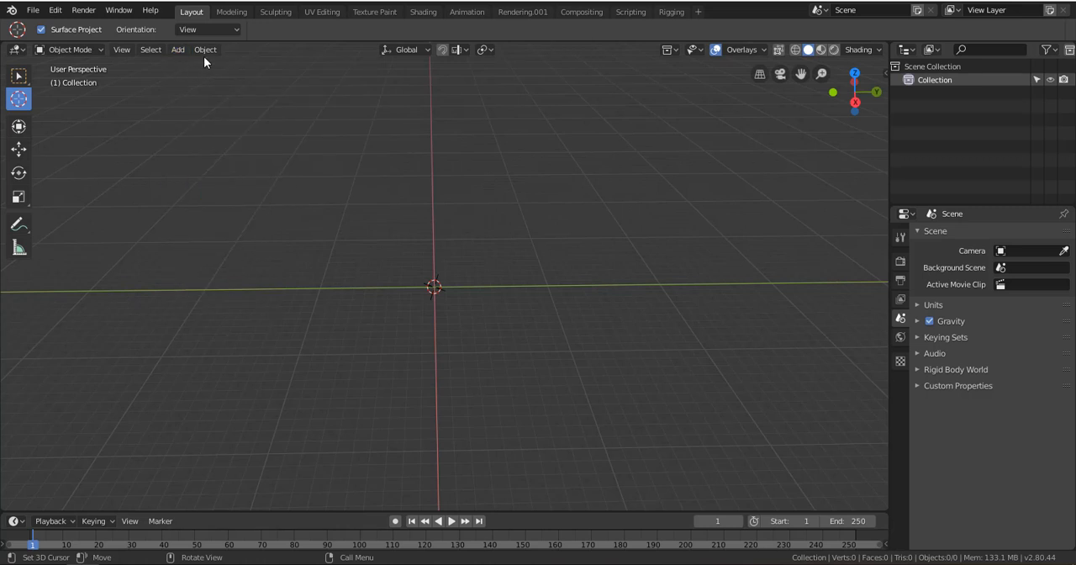
{"action": "left_click", "coordinate": [173, 52]}
{"action": "key", "text": "shift+a"}
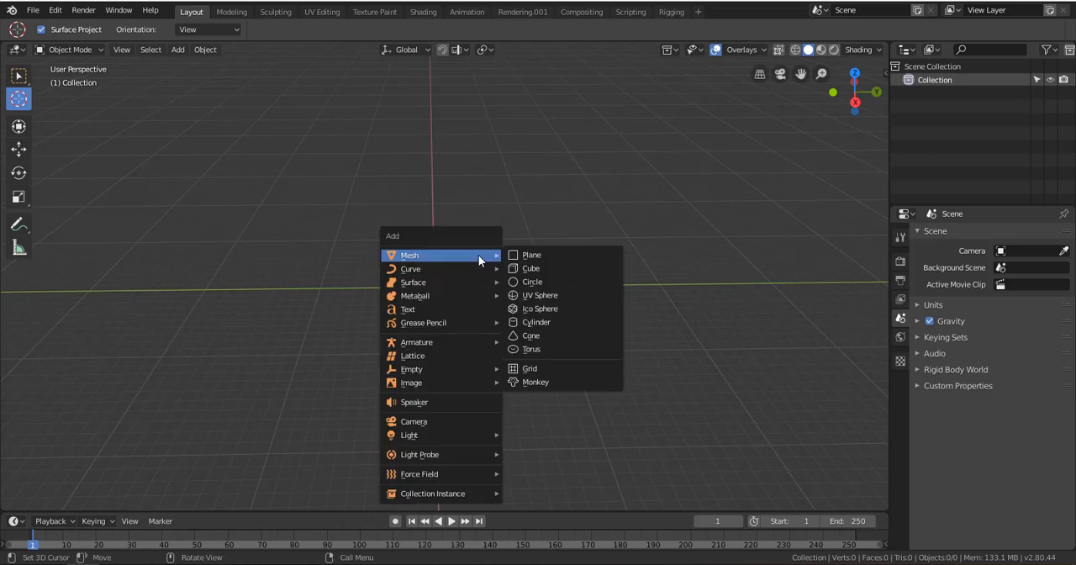
{"action": "key", "text": "shift+a"}
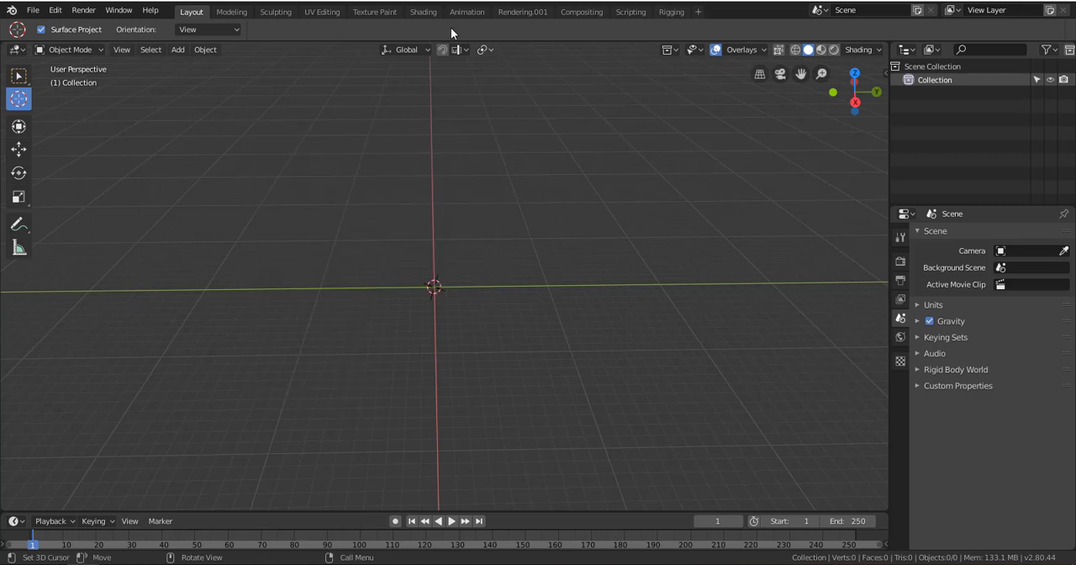
{"action": "left_click", "coordinate": [179, 51]}
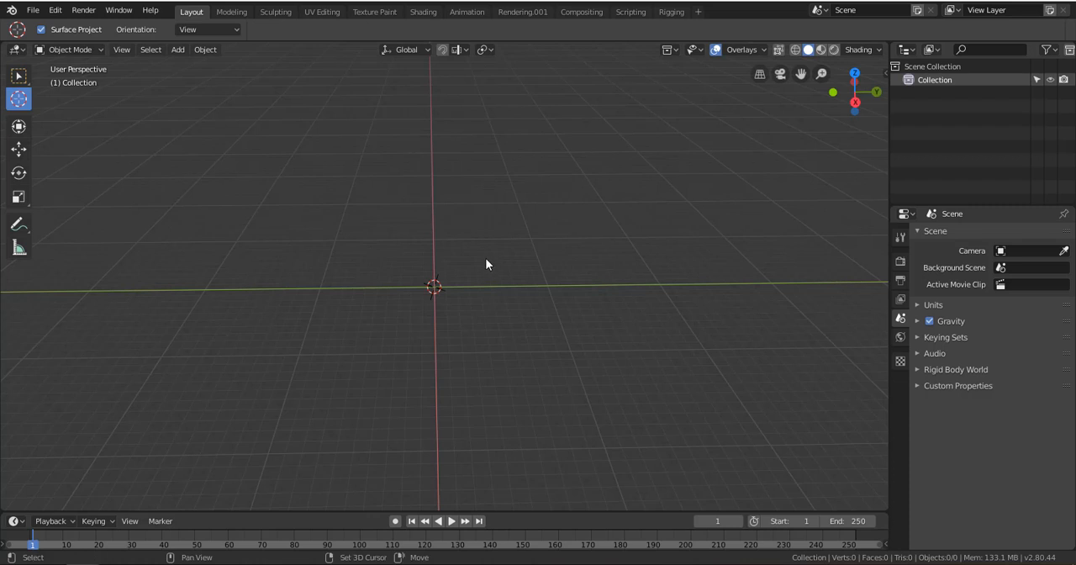
Add a plane mesh at the 3D cursor and move it along the Y axis well to the negative side of the origin
{"action": "key", "text": "shift+a"}
{"action": "mouse_move", "coordinate": [485, 259]}
{"action": "mouse_move", "coordinate": [487, 259]}
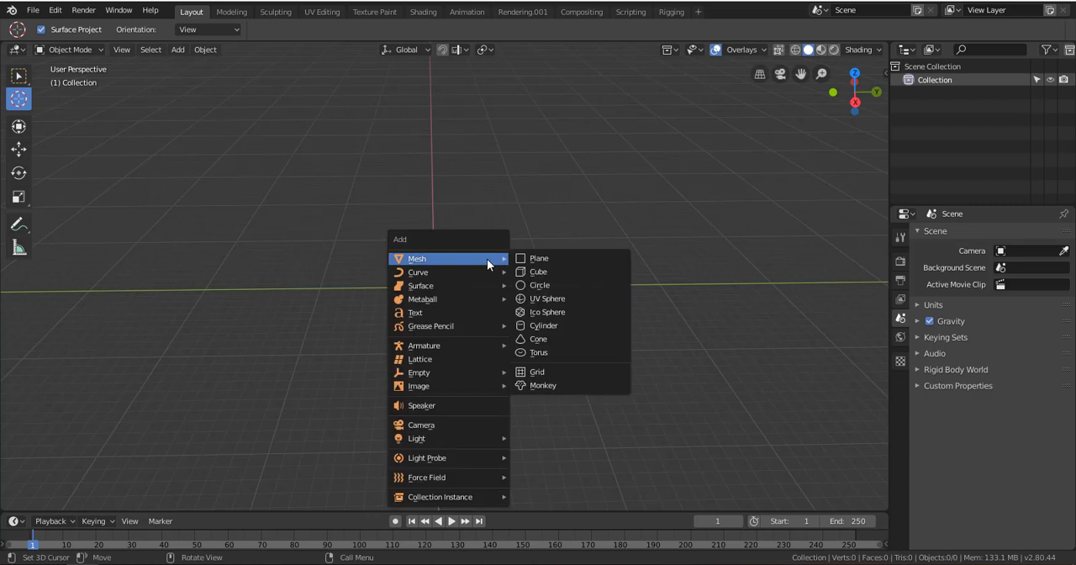
{"action": "left_click", "coordinate": [551, 259]}
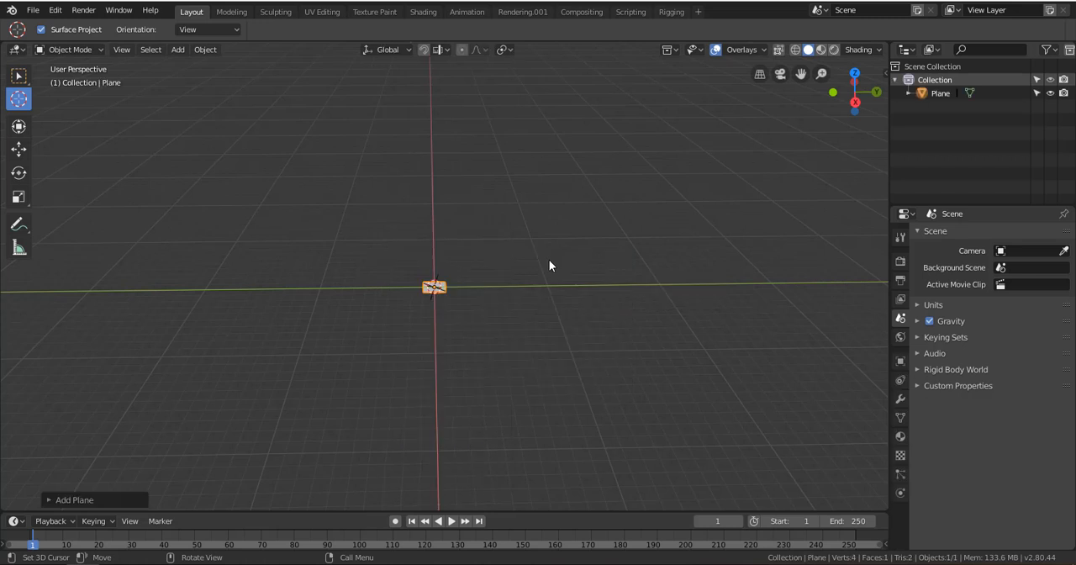
{"action": "left_click", "coordinate": [18, 151]}
{"action": "left_click_drag", "start_coordinate": [481, 288], "coordinate": [288, 278]}
{"action": "scroll", "coordinate": [287, 279], "scroll_direction": "down", "scroll_amount": 3}
{"action": "scroll", "coordinate": [288, 279], "scroll_direction": "up", "scroll_amount": 4}
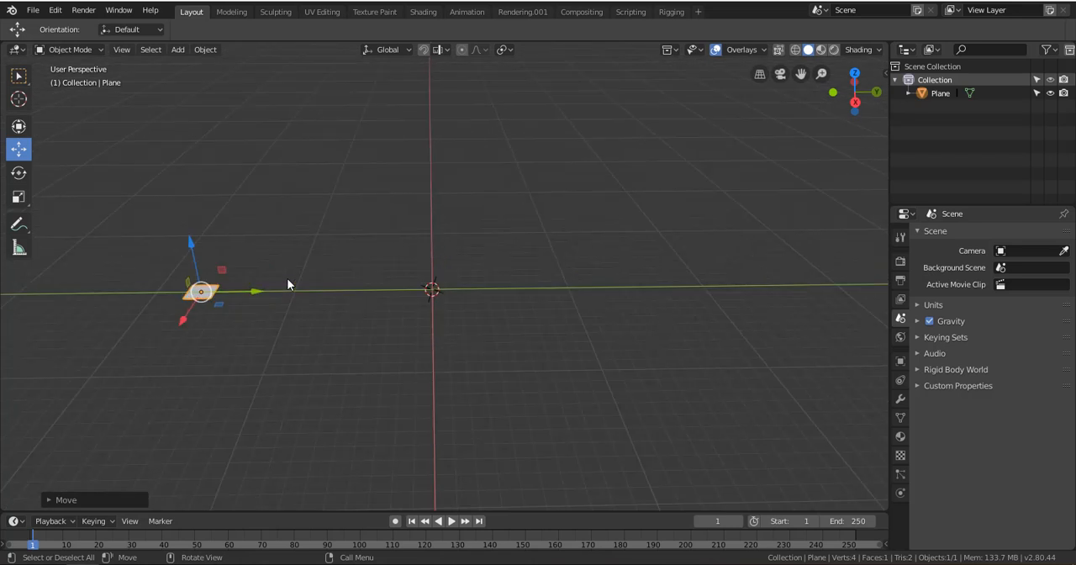
{"action": "scroll", "coordinate": [287, 284], "scroll_direction": "up", "scroll_amount": 2}
{"action": "left_click_drag", "start_coordinate": [148, 297], "coordinate": [305, 307]}
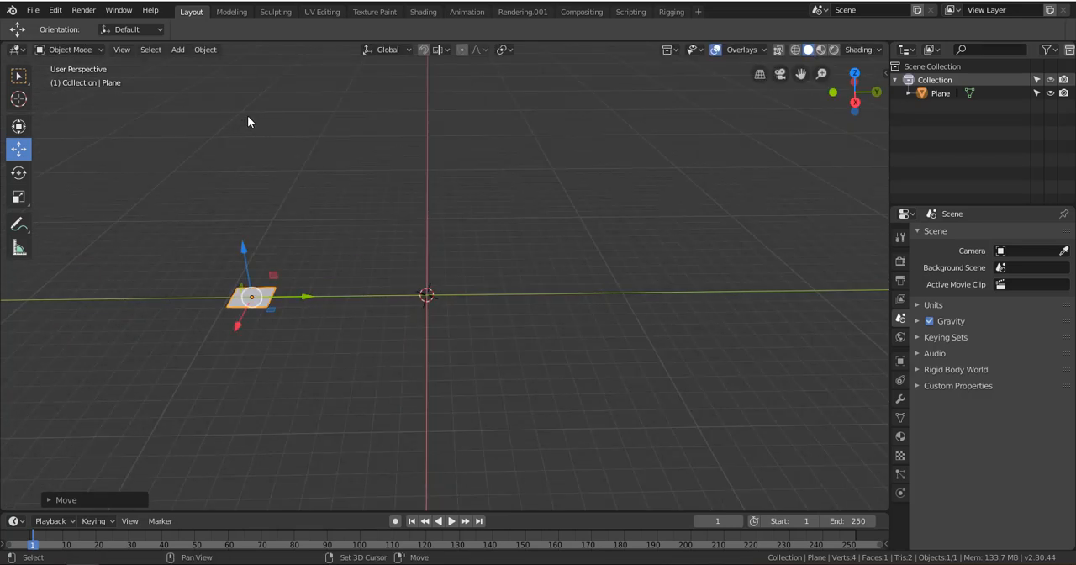
Add a cube mesh and move it along the Y axis to sit beside the plane
{"action": "key", "text": "shift+a"}
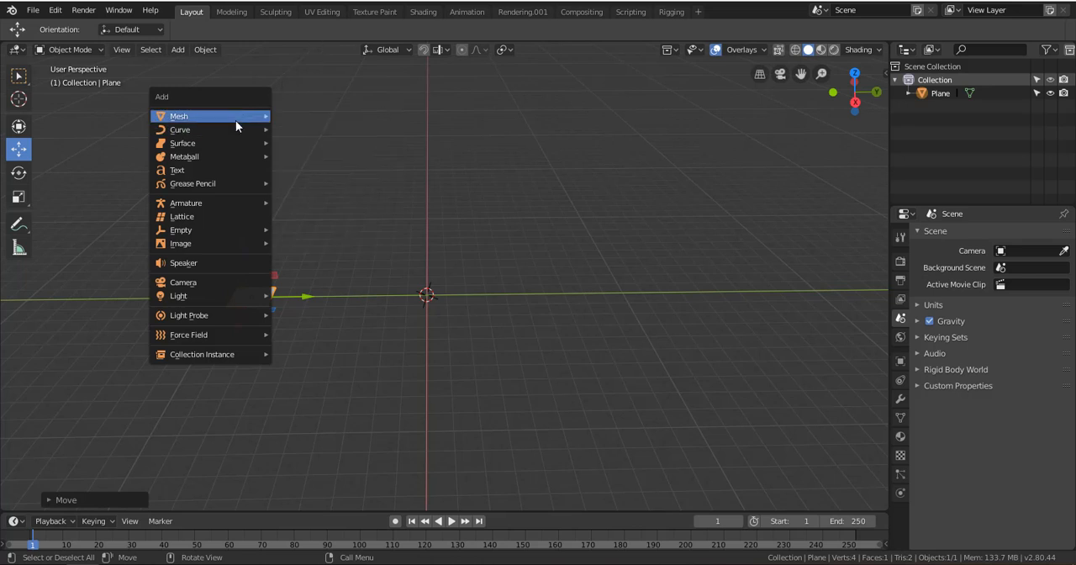
{"action": "mouse_move", "coordinate": [235, 118]}
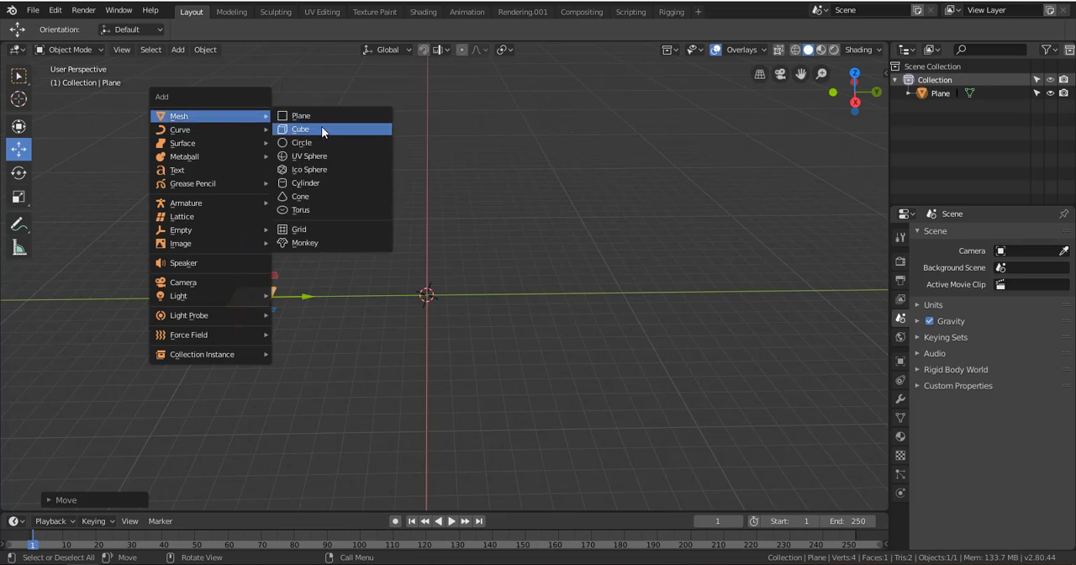
{"action": "left_click", "coordinate": [324, 130]}
{"action": "key", "text": "g"}
{"action": "left_click", "coordinate": [370, 276]}
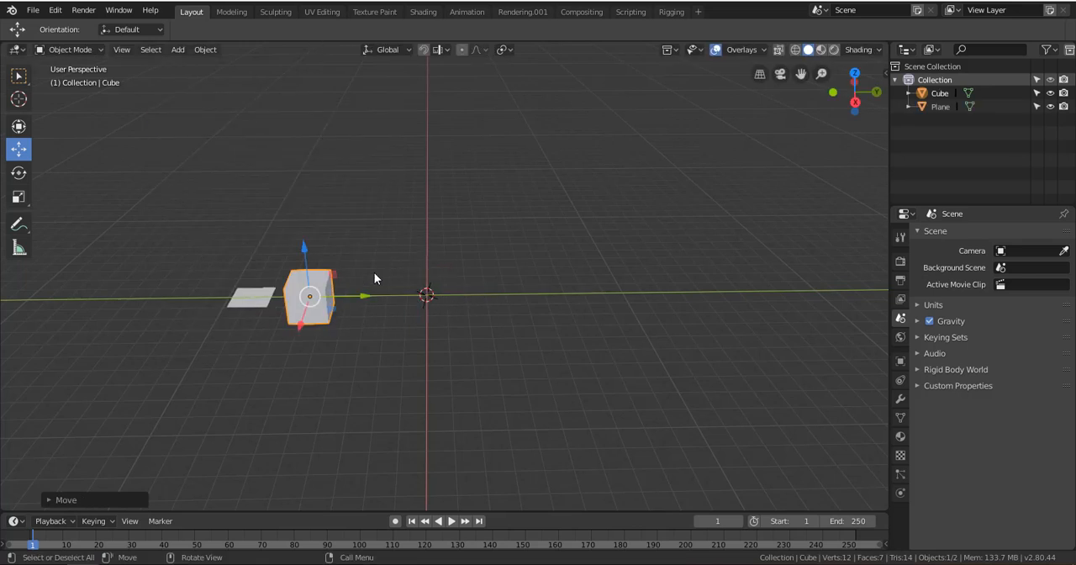
Add a UV sphere and move it along the Y axis to stand between the cube and the origin
{"action": "key", "text": "shift+a"}
{"action": "mouse_move", "coordinate": [341, 183]}
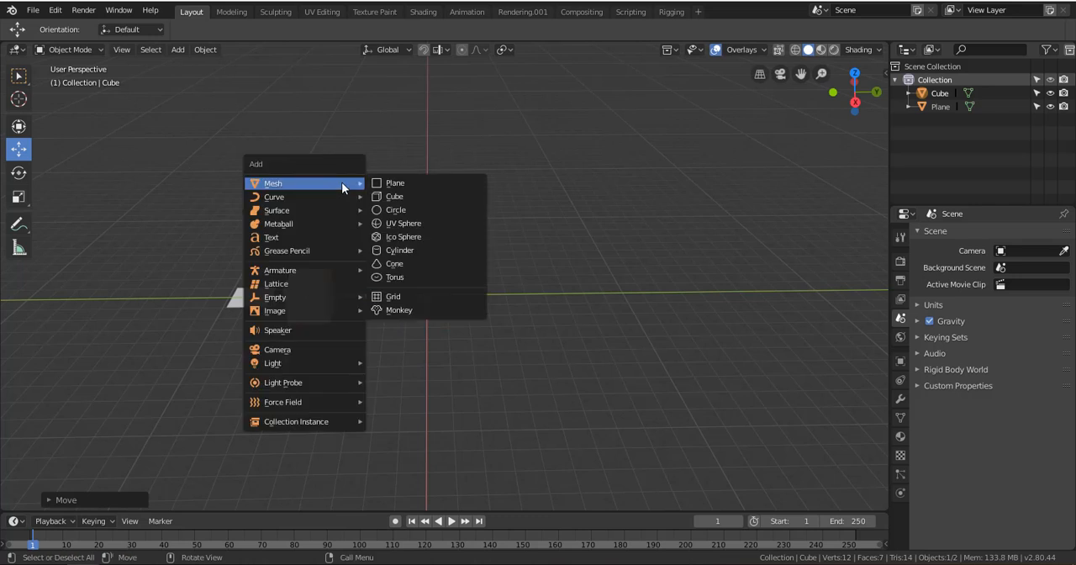
{"action": "left_click", "coordinate": [413, 223]}
{"action": "key", "text": "g"}
{"action": "left_click", "coordinate": [420, 289]}
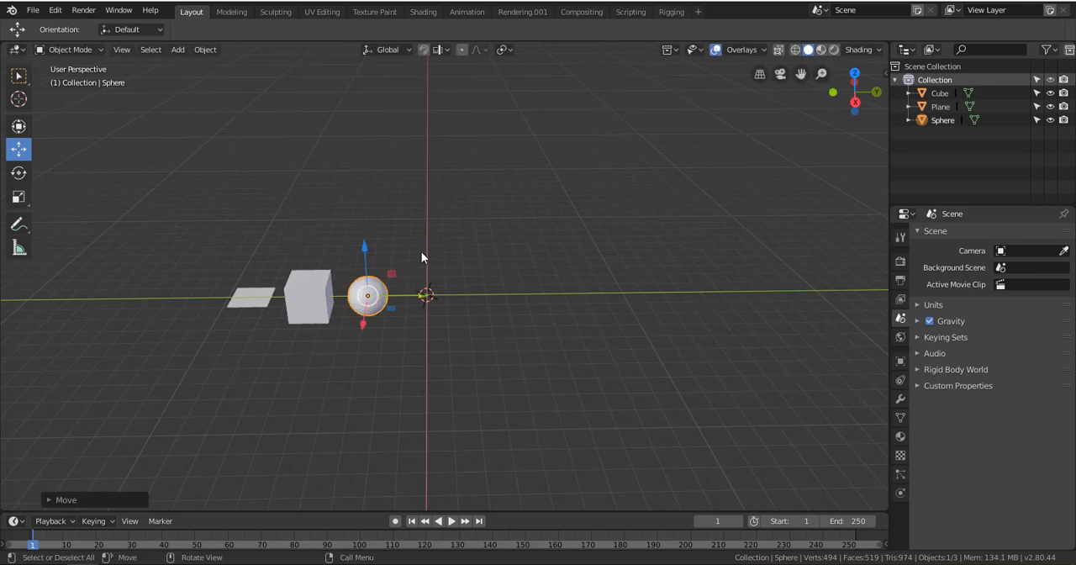
Add an ico sphere and place it next to the UV sphere, almost at the world origin
{"action": "key", "text": "shift+a"}
{"action": "mouse_move", "coordinate": [418, 210]}
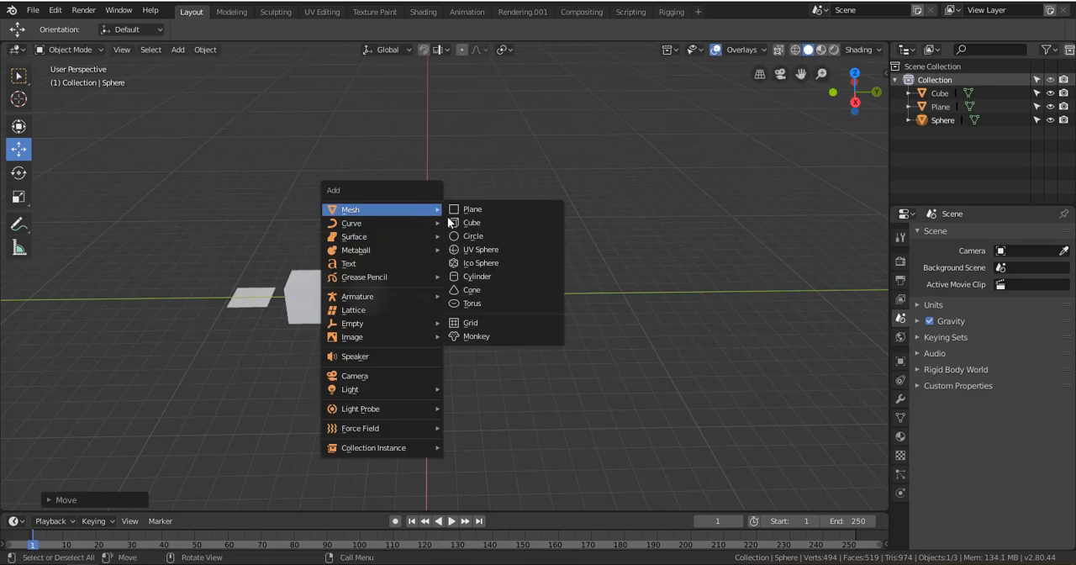
{"action": "left_click", "coordinate": [478, 263]}
{"action": "key", "text": "g"}
{"action": "left_click", "coordinate": [471, 297]}
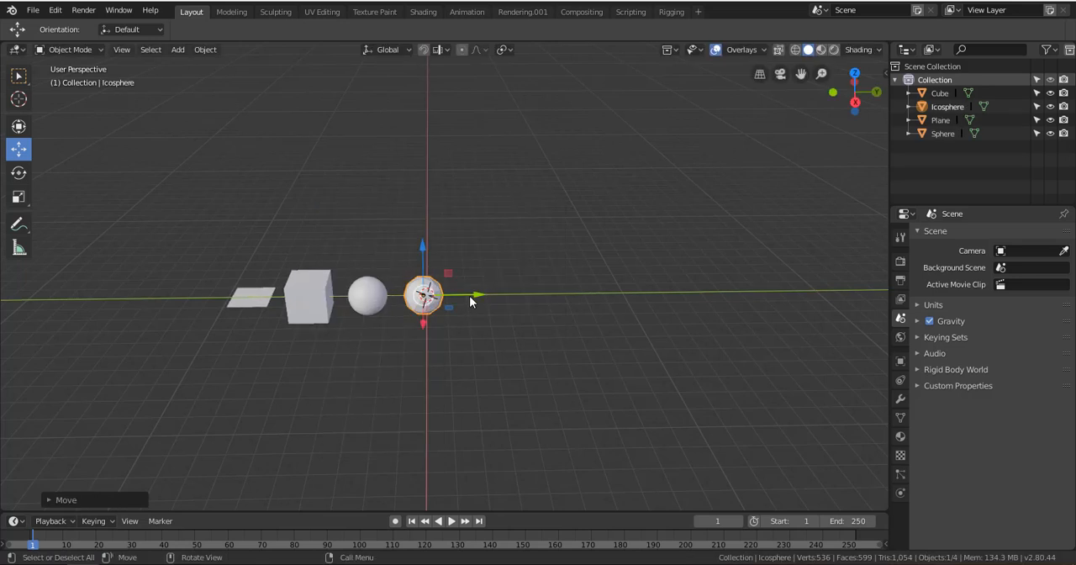
Add a cylinder mesh and move it in the positive Y direction, just beyond the ico sphere
{"action": "key", "text": "shift+a"}
{"action": "mouse_move", "coordinate": [485, 226]}
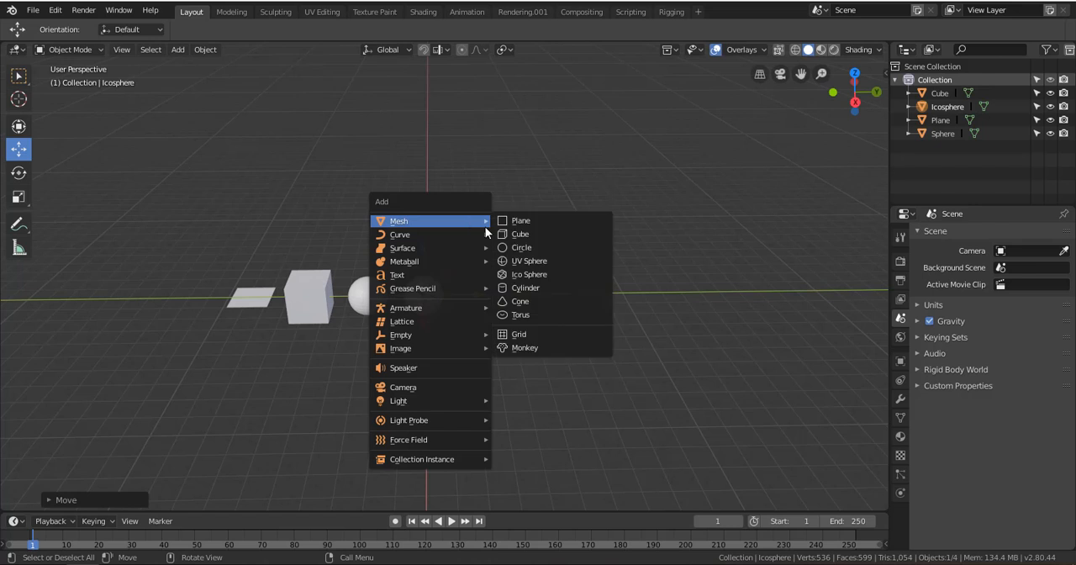
{"action": "left_click", "coordinate": [529, 288]}
{"action": "left_click_drag", "start_coordinate": [487, 295], "coordinate": [529, 289]}
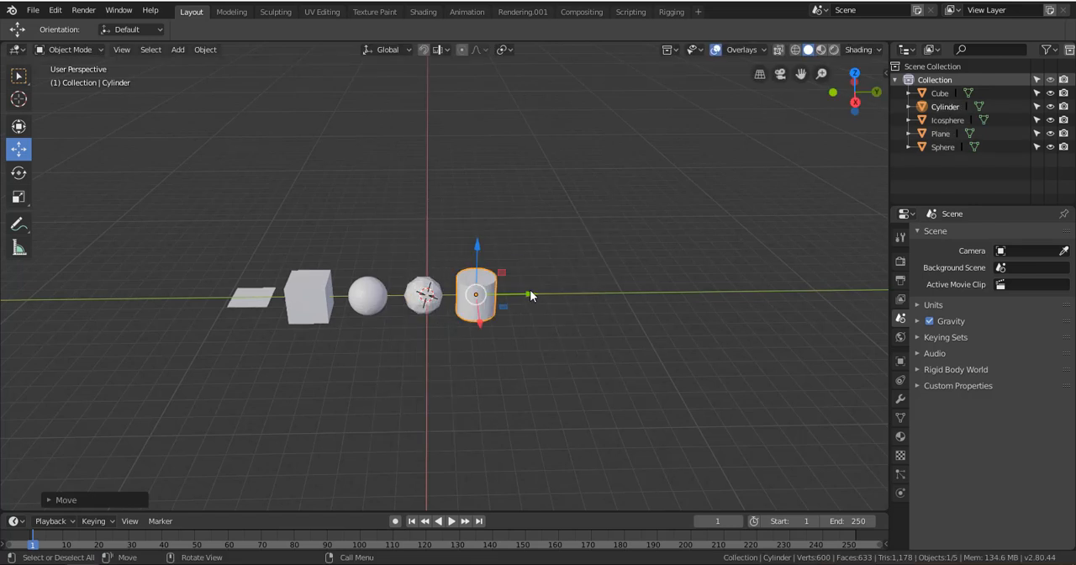
Add a cone mesh and move it along the Y axis past the cylinder
{"action": "key", "text": "shift+a"}
{"action": "mouse_move", "coordinate": [505, 247]}
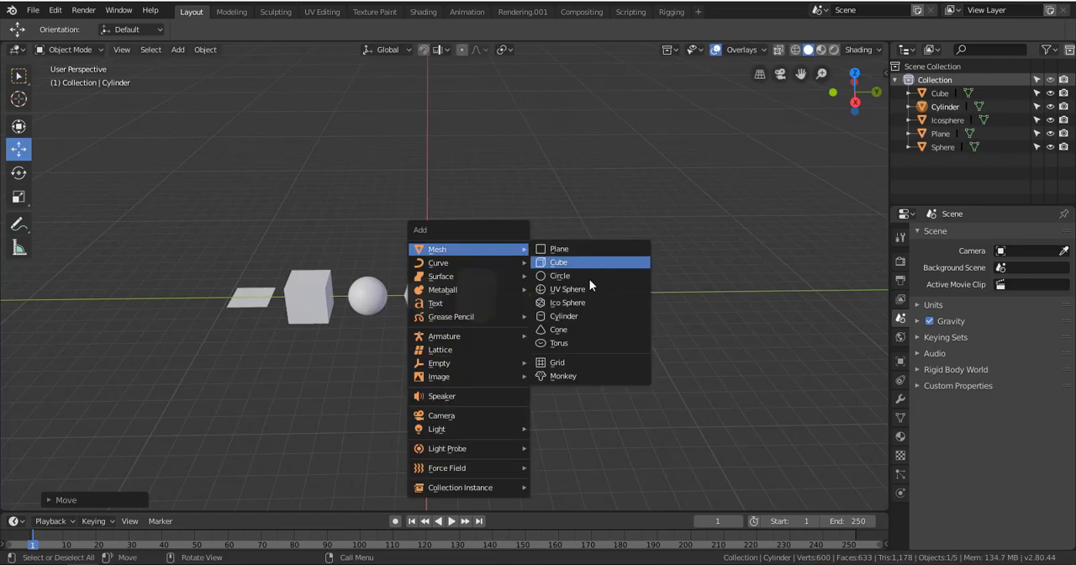
{"action": "left_click", "coordinate": [569, 329]}
{"action": "left_click_drag", "start_coordinate": [479, 299], "coordinate": [602, 301]}
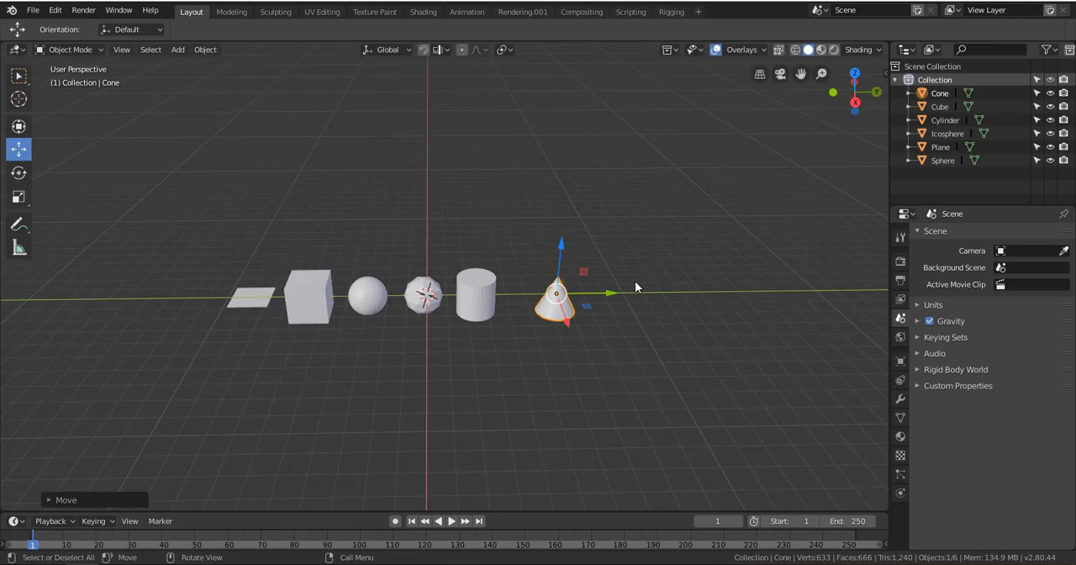
Add a torus mesh and move it along the Y axis past the cone
{"action": "key", "text": "shift+a"}
{"action": "mouse_move", "coordinate": [612, 263]}
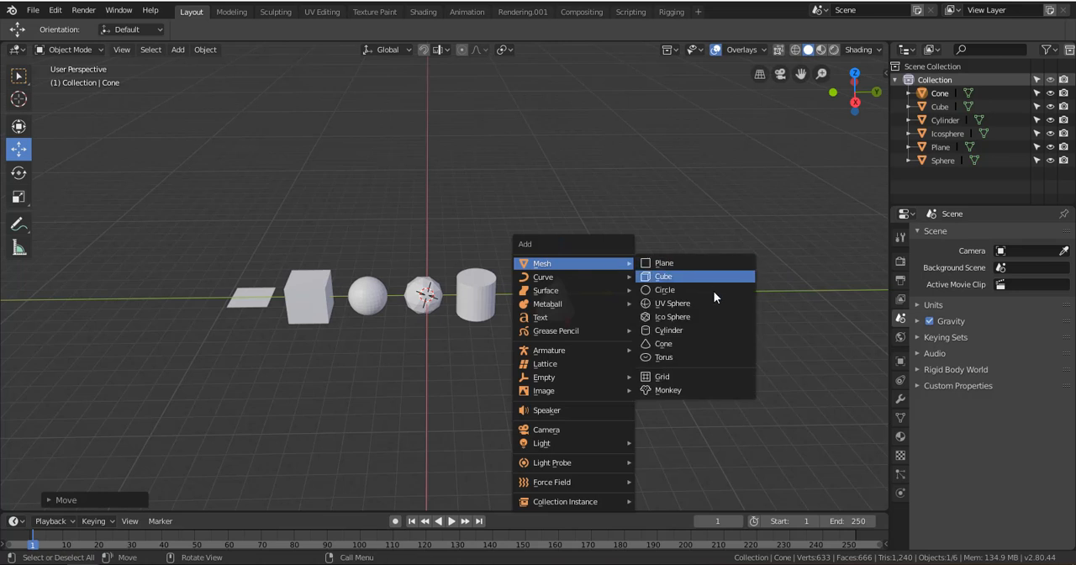
{"action": "left_click", "coordinate": [700, 357]}
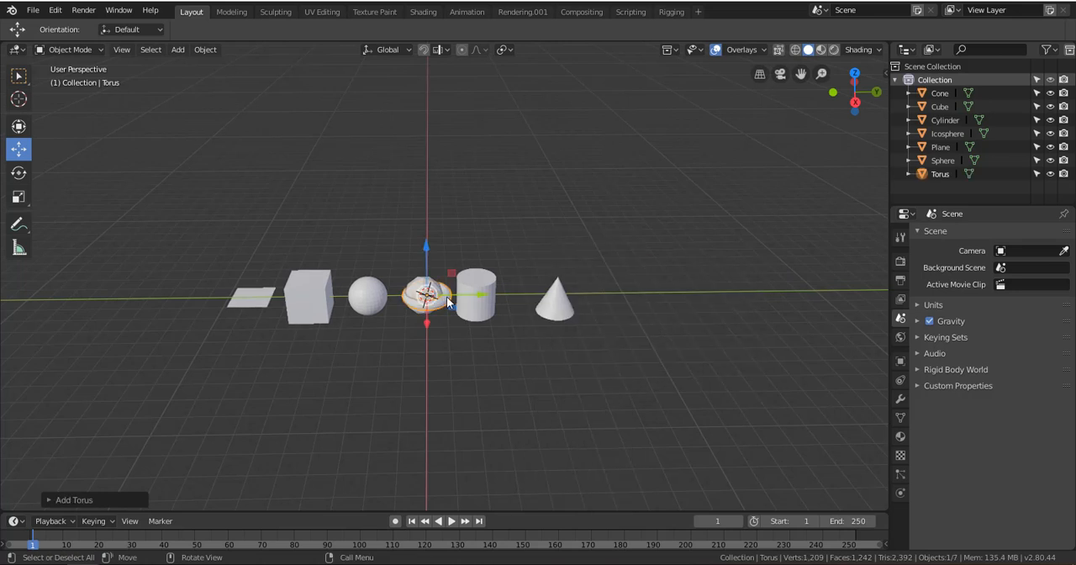
{"action": "key", "text": "g"}
{"action": "left_click", "coordinate": [668, 295]}
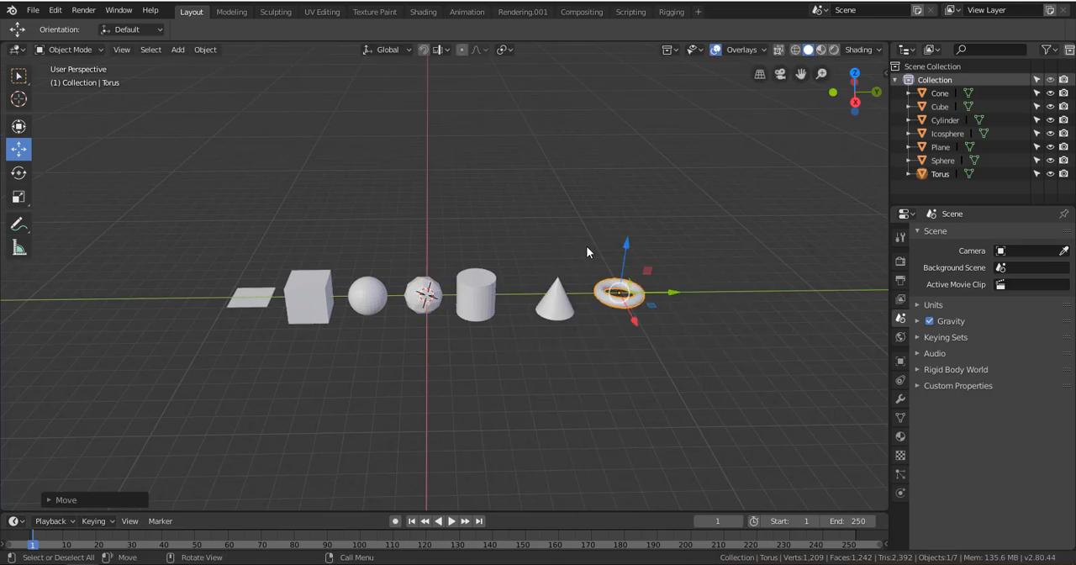
Add a monkey mesh and move it about 13 m along the Y axis to the end of the row, past the torus
{"action": "key", "text": "shift+a"}
{"action": "mouse_move", "coordinate": [586, 246]}
{"action": "left_click", "coordinate": [659, 372]}
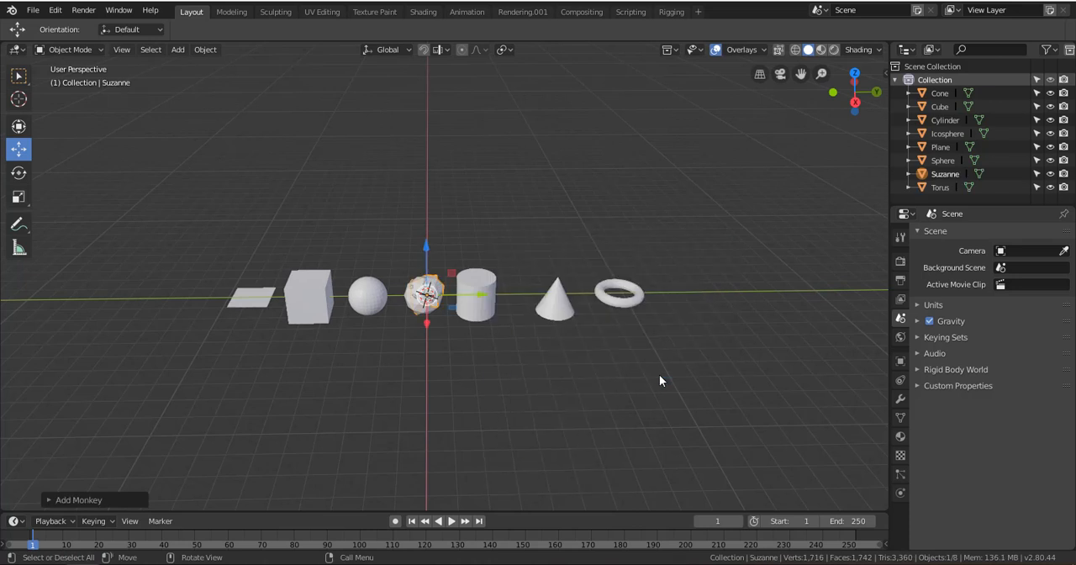
{"action": "key", "text": "g"}
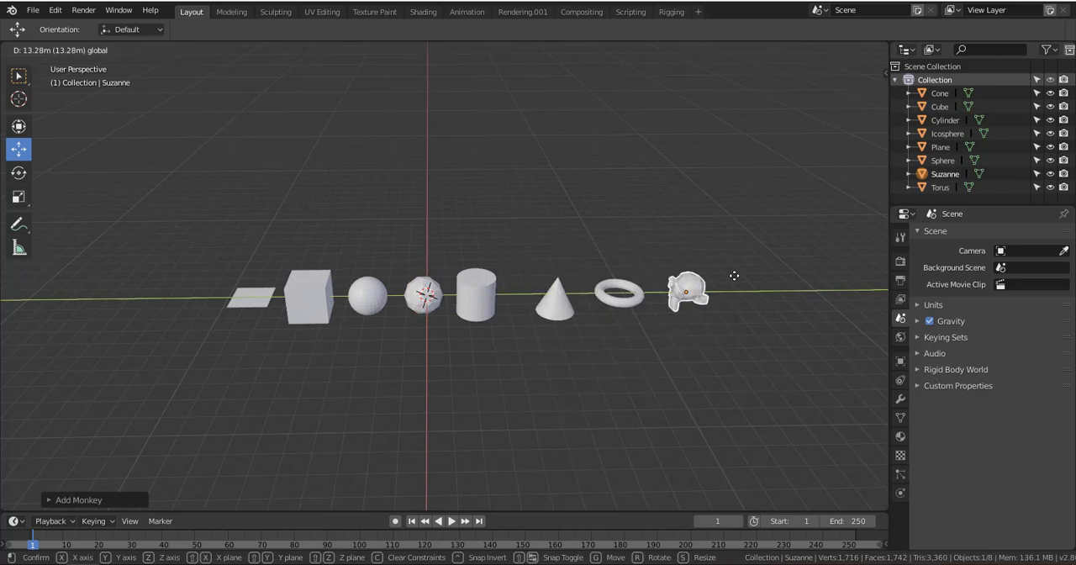
{"action": "left_click", "coordinate": [737, 279]}
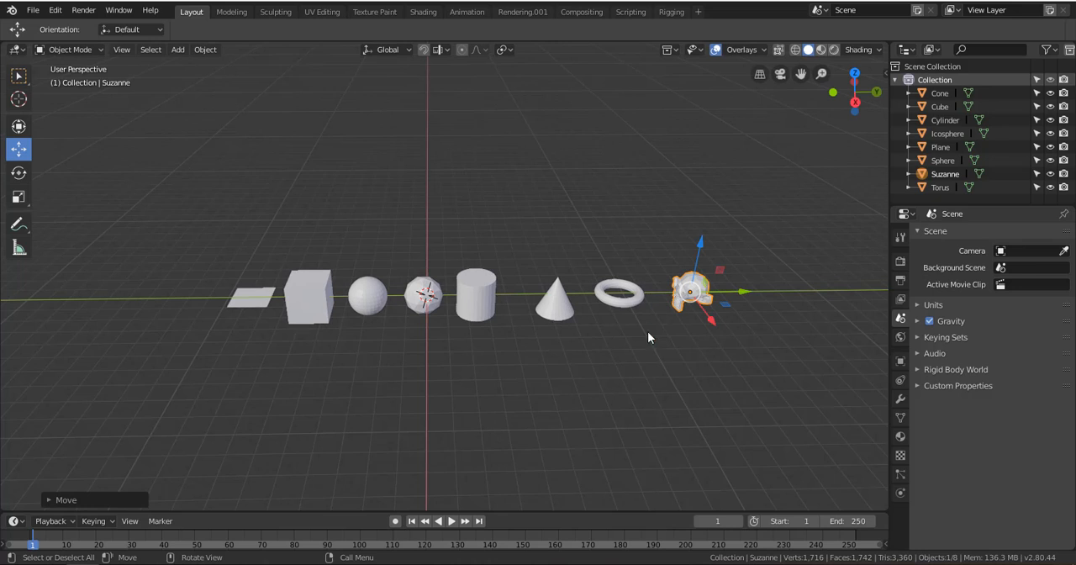
Frame the monkey mesh in the viewport and examine it from several angles and distances
{"action": "scroll", "coordinate": [691, 285], "scroll_direction": "down", "scroll_amount": 2}
{"action": "scroll", "coordinate": [690, 282], "scroll_direction": "up", "scroll_amount": 5}
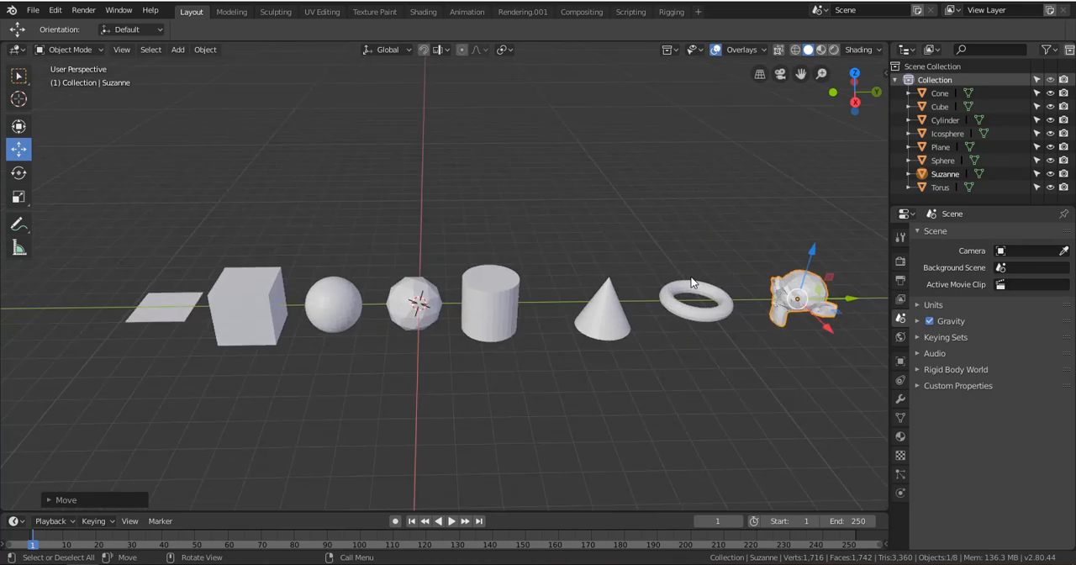
{"action": "scroll", "coordinate": [695, 276], "scroll_direction": "down", "scroll_amount": 2}
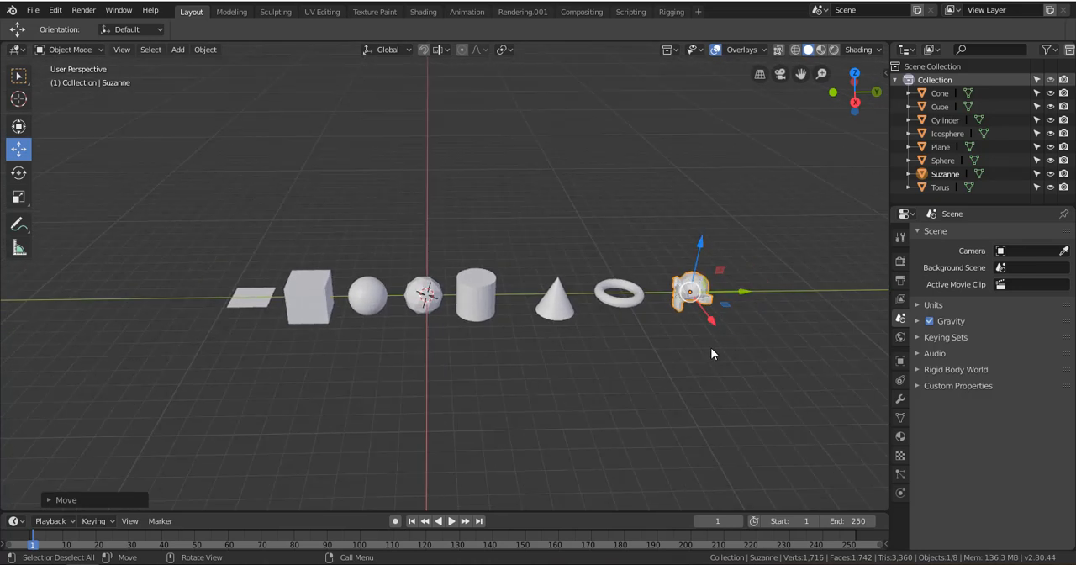
{"action": "middle_click_drag", "start_coordinate": [678, 341], "coordinate": [686, 299]}
{"action": "scroll", "coordinate": [691, 294], "scroll_direction": "up", "scroll_amount": 2}
{"action": "scroll", "coordinate": [683, 303], "scroll_direction": "down", "scroll_amount": 3}
{"action": "key", "text": "KP_Decimal"}
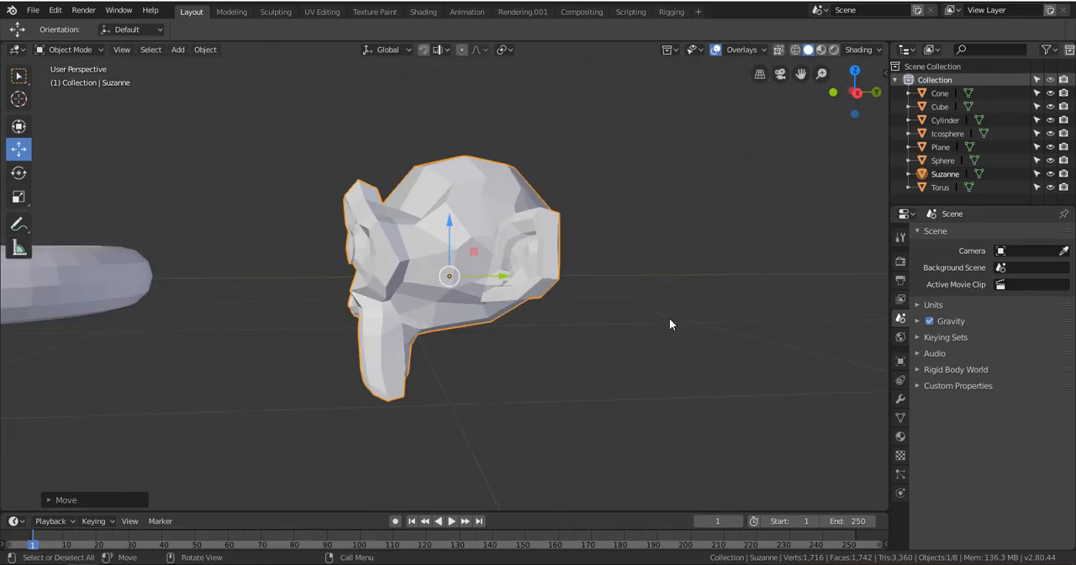
{"action": "middle_click_drag", "start_coordinate": [452, 289], "coordinate": [593, 276]}
{"action": "scroll", "coordinate": [500, 305], "scroll_direction": "down", "scroll_amount": 6}
{"action": "scroll", "coordinate": [680, 299], "scroll_direction": "up", "scroll_amount": 5}
{"action": "middle_click_drag", "start_coordinate": [693, 274], "coordinate": [269, 324], "text": "shift"}
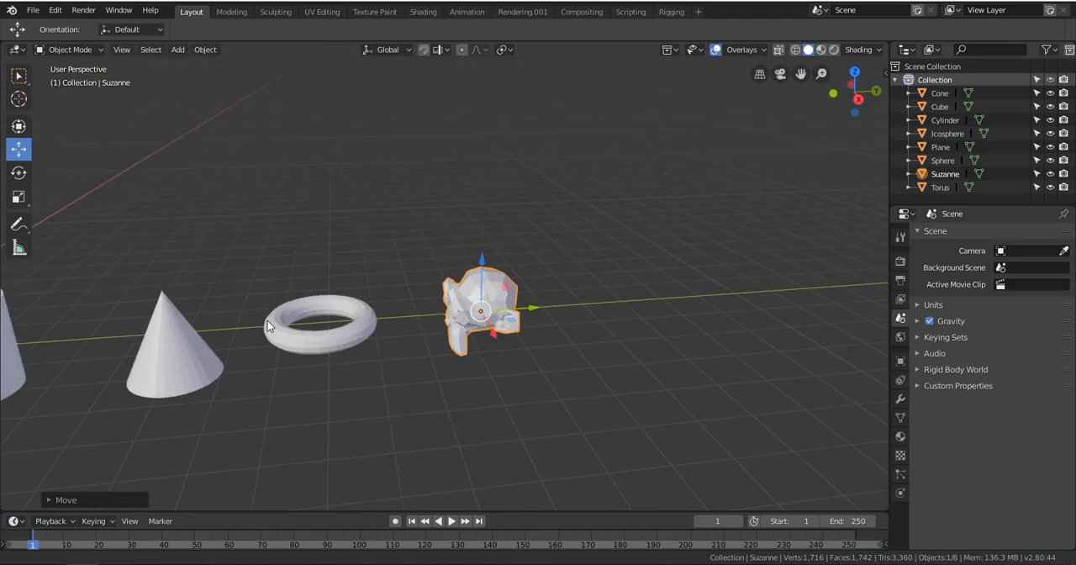
{"action": "scroll", "coordinate": [478, 305], "scroll_direction": "up", "scroll_amount": 5}
{"action": "middle_click_drag", "start_coordinate": [506, 307], "coordinate": [557, 339]}
{"action": "scroll", "coordinate": [524, 282], "scroll_direction": "up", "scroll_amount": 3}
{"action": "scroll", "coordinate": [524, 282], "scroll_direction": "up", "scroll_amount": 1}
{"action": "scroll", "coordinate": [530, 269], "scroll_direction": "down", "scroll_amount": 5}
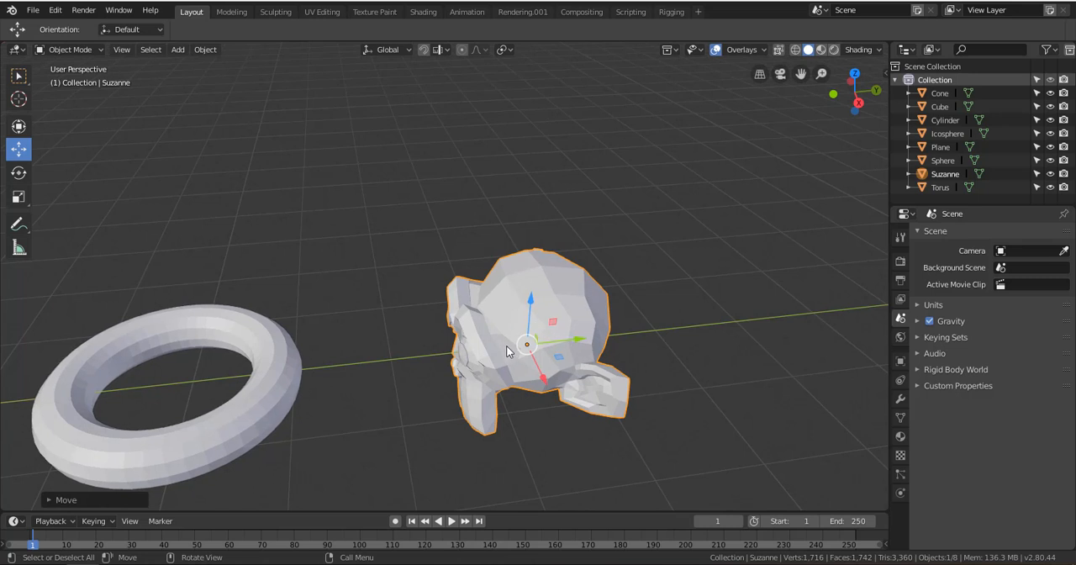
View the whole row of primitives from the front and from a raised diagonal angle
{"action": "middle_click_drag", "start_coordinate": [506, 345], "coordinate": [565, 292]}
{"action": "scroll", "coordinate": [565, 292], "scroll_direction": "down", "scroll_amount": 6}
{"action": "middle_click_drag", "start_coordinate": [475, 327], "coordinate": [561, 353], "text": "shift"}
{"action": "scroll", "coordinate": [589, 307], "scroll_direction": "down", "scroll_amount": 5}
{"action": "scroll", "coordinate": [546, 345], "scroll_direction": "up", "scroll_amount": 4}
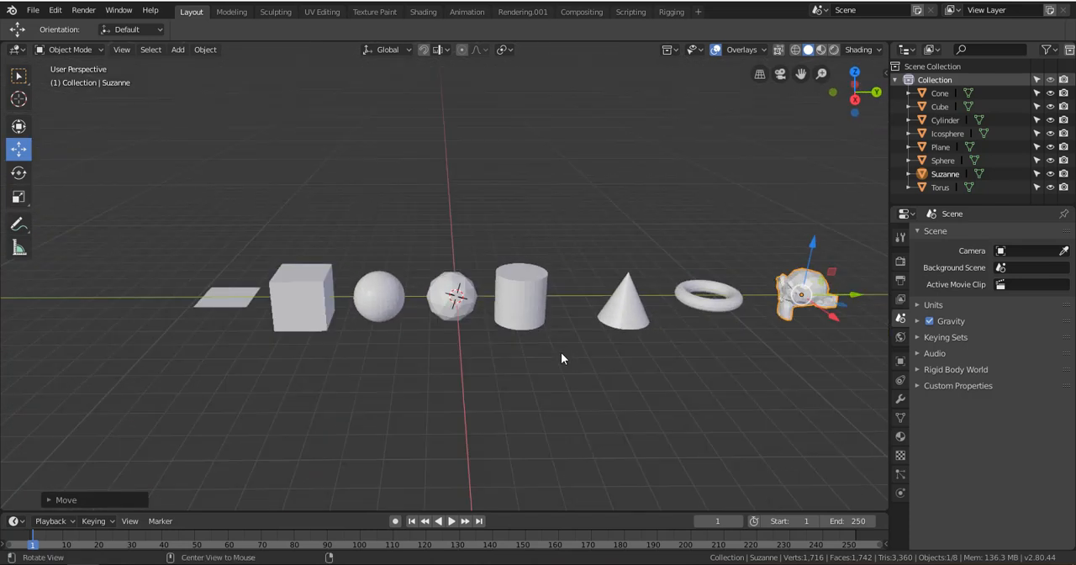
{"action": "scroll", "coordinate": [504, 349], "scroll_direction": "down", "scroll_amount": 6}
{"action": "middle_click_drag", "start_coordinate": [409, 344], "coordinate": [451, 363]}
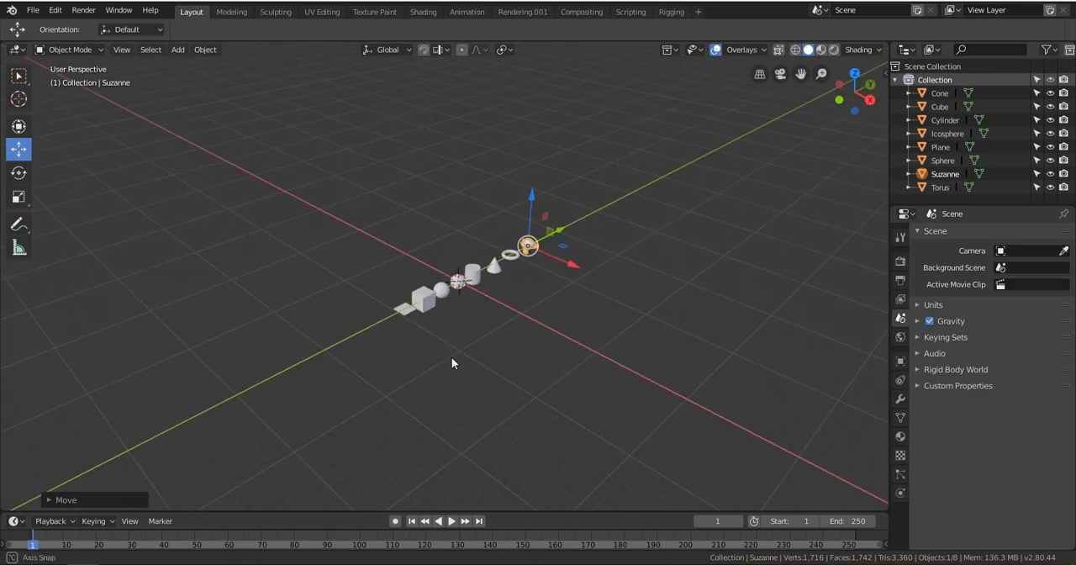
Try moving the monkey freely off the row, undo the move and clear the selection
{"action": "key", "text": "g"}
{"action": "left_click", "coordinate": [468, 312]}
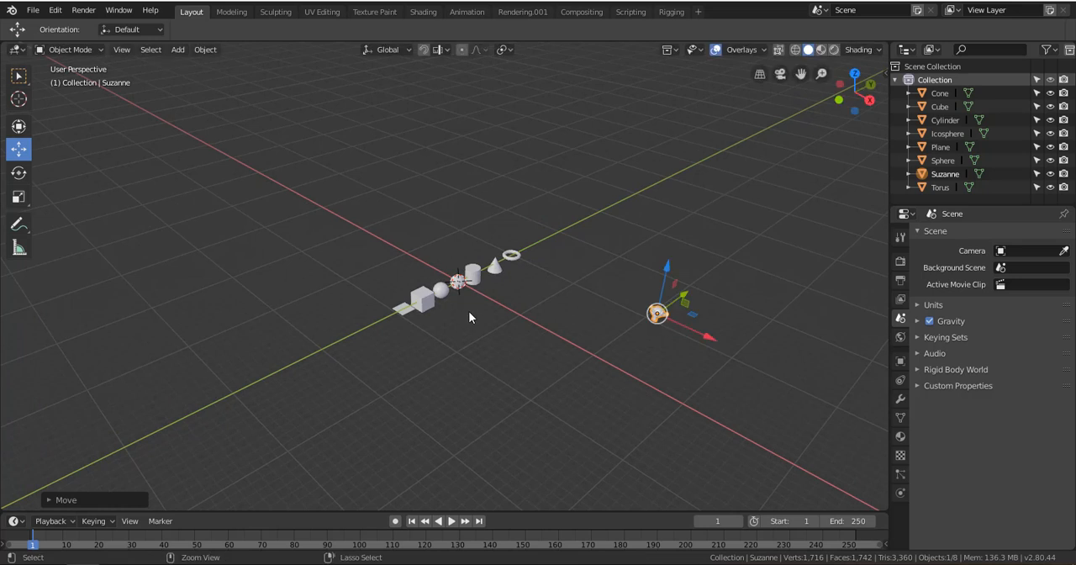
{"action": "key", "text": "ctrl+z"}
{"action": "left_click", "coordinate": [606, 332]}
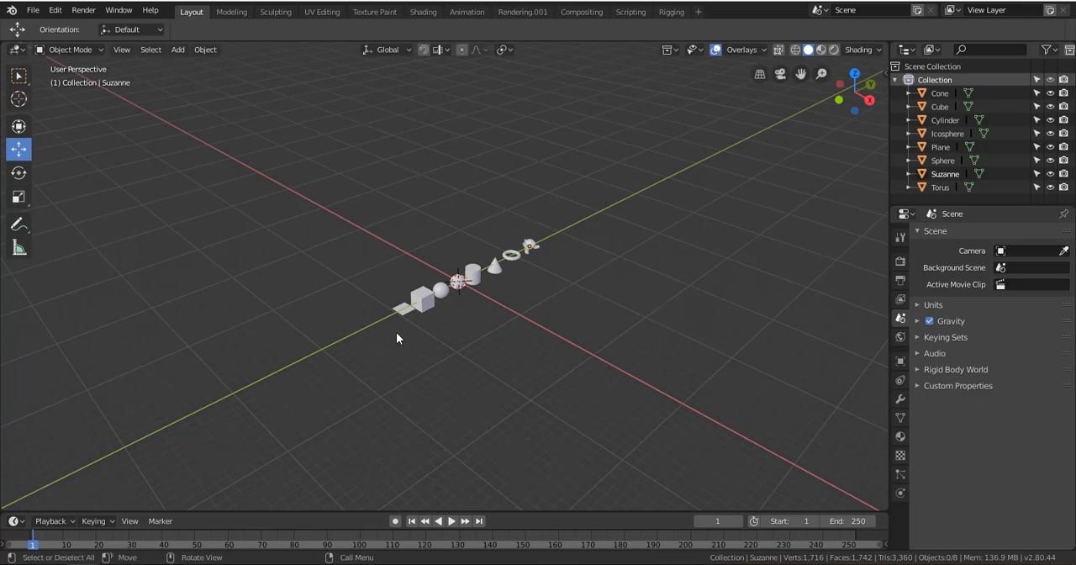
Select the objects of the row one at a time from the monkey to the plane, ending on the UV sphere
{"action": "scroll", "coordinate": [542, 274], "scroll_direction": "up", "scroll_amount": 4}
{"action": "left_click", "coordinate": [607, 219]}
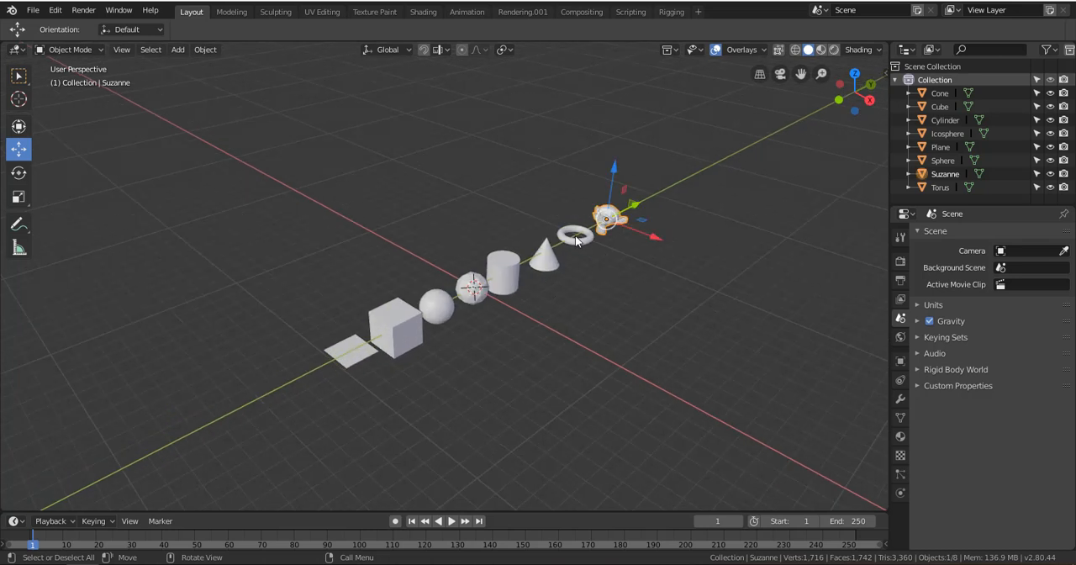
{"action": "left_click", "coordinate": [575, 235]}
{"action": "left_click", "coordinate": [544, 257]}
{"action": "left_click", "coordinate": [502, 269]}
{"action": "left_click", "coordinate": [475, 289]}
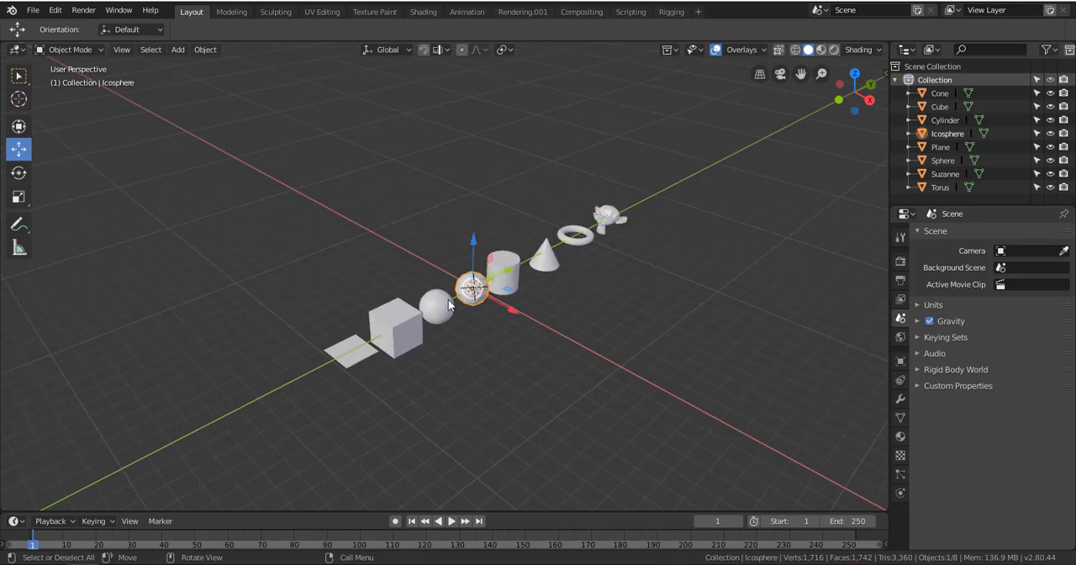
{"action": "left_click", "coordinate": [441, 306]}
{"action": "left_click", "coordinate": [396, 328]}
{"action": "left_click", "coordinate": [357, 351]}
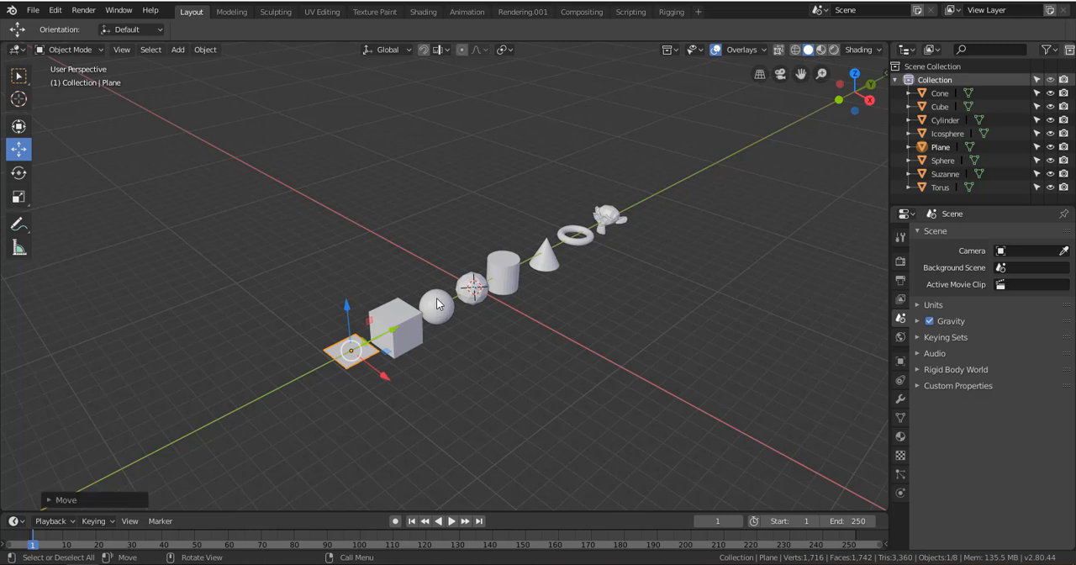
{"action": "left_click", "coordinate": [427, 313]}
Box-select all eight objects and move them together in the negative X direction, away from the 3D cursor
{"action": "left_click", "coordinate": [18, 76]}
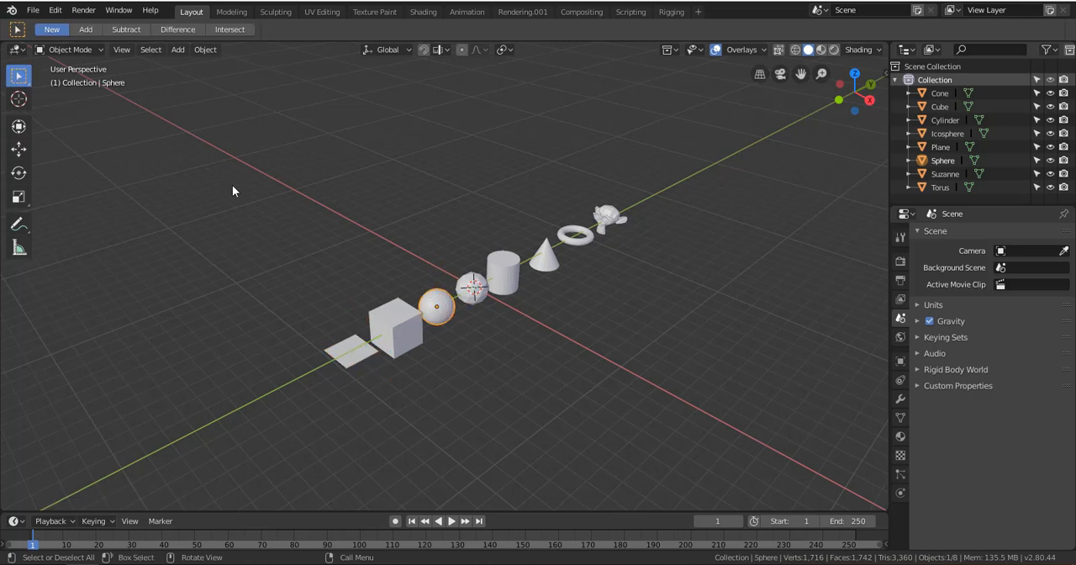
{"action": "left_click", "coordinate": [330, 291]}
{"action": "left_click_drag", "start_coordinate": [172, 94], "coordinate": [778, 454]}
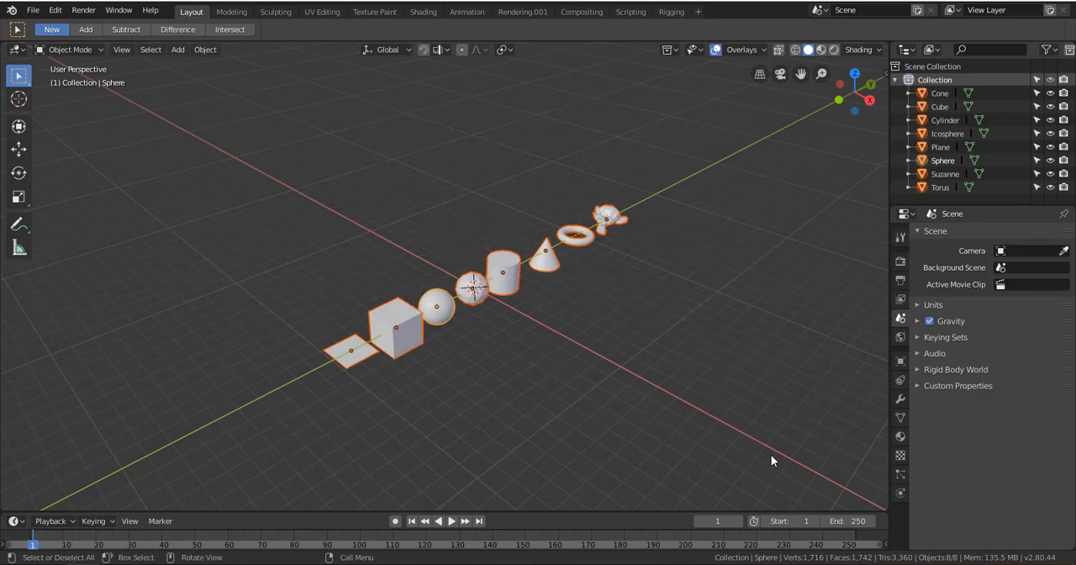
{"action": "left_click", "coordinate": [18, 149]}
{"action": "left_click_drag", "start_coordinate": [538, 301], "coordinate": [433, 228]}
{"action": "left_click", "coordinate": [469, 217]}
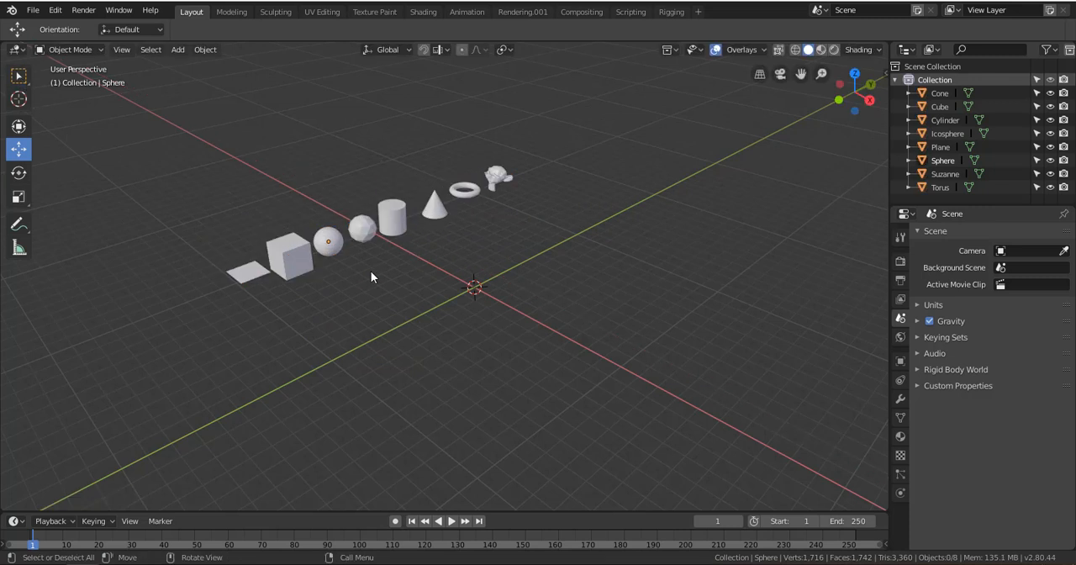
Box-select the whole row again and move it slightly back in the positive X direction, leaving nothing selected
{"action": "left_click", "coordinate": [15, 75]}
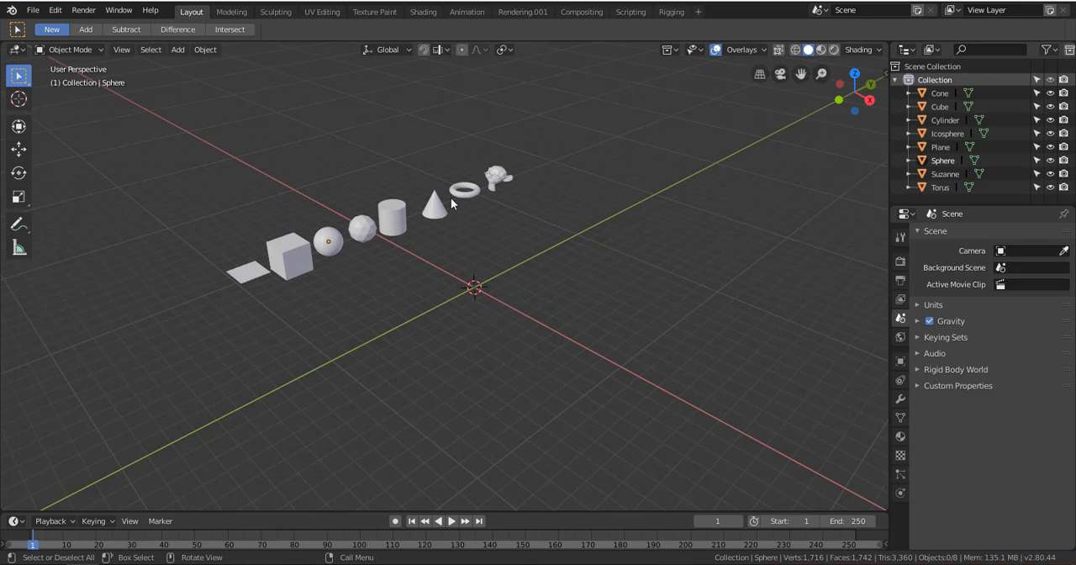
{"action": "key", "text": "b"}
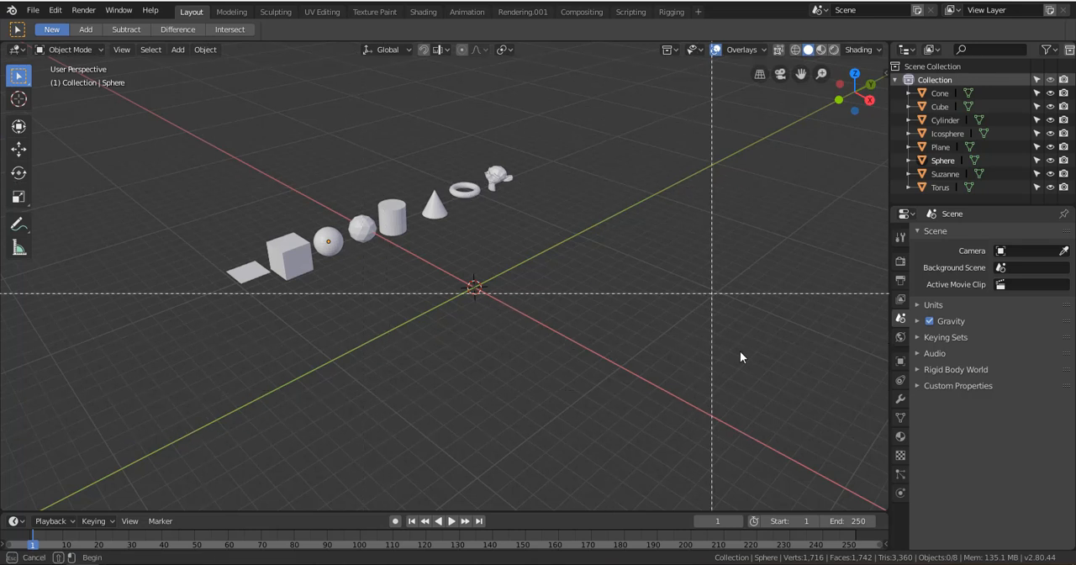
{"action": "left_click_drag", "start_coordinate": [748, 433], "coordinate": [163, 119]}
{"action": "left_click", "coordinate": [18, 149]}
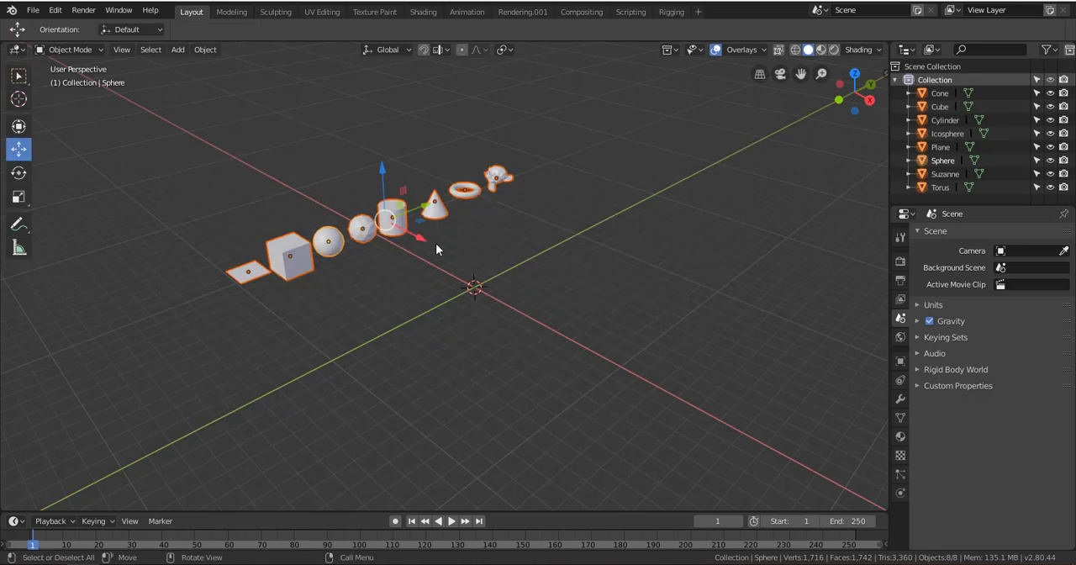
{"action": "left_click_drag", "start_coordinate": [421, 238], "coordinate": [441, 254]}
{"action": "key", "text": "alt+a"}
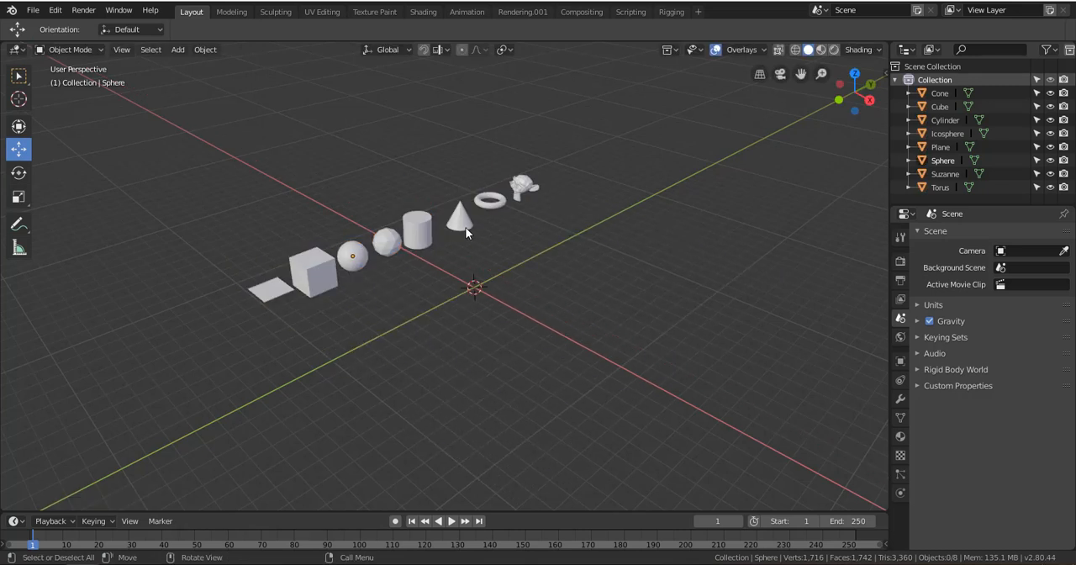
Try moving the plane, UV sphere and cube together along the X axis, undo the move and deselect them
{"action": "left_click", "coordinate": [271, 288]}
{"action": "left_click", "coordinate": [357, 261], "text": "shift"}
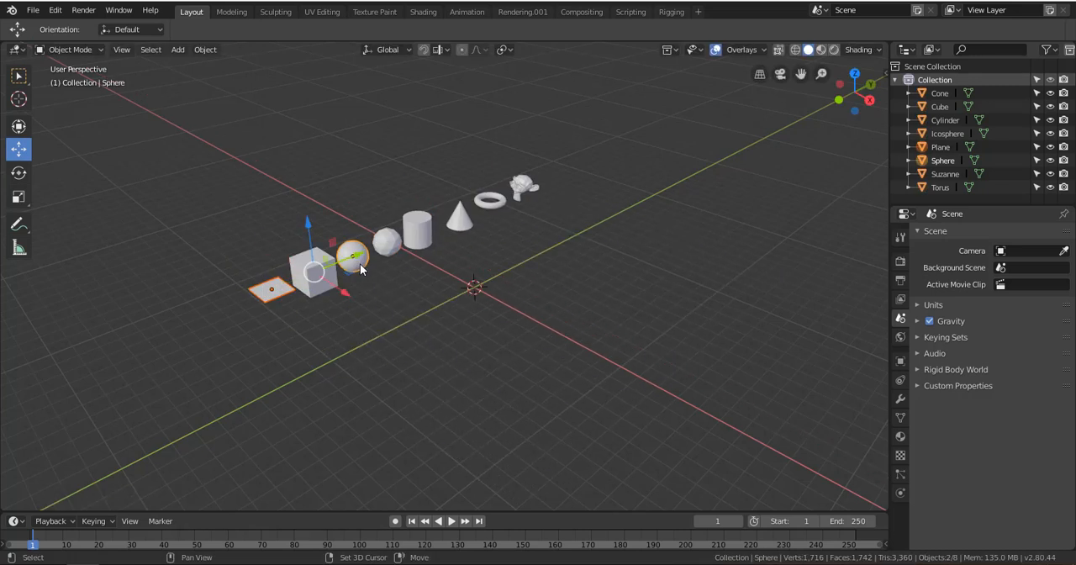
{"action": "left_click", "coordinate": [307, 280], "text": "shift"}
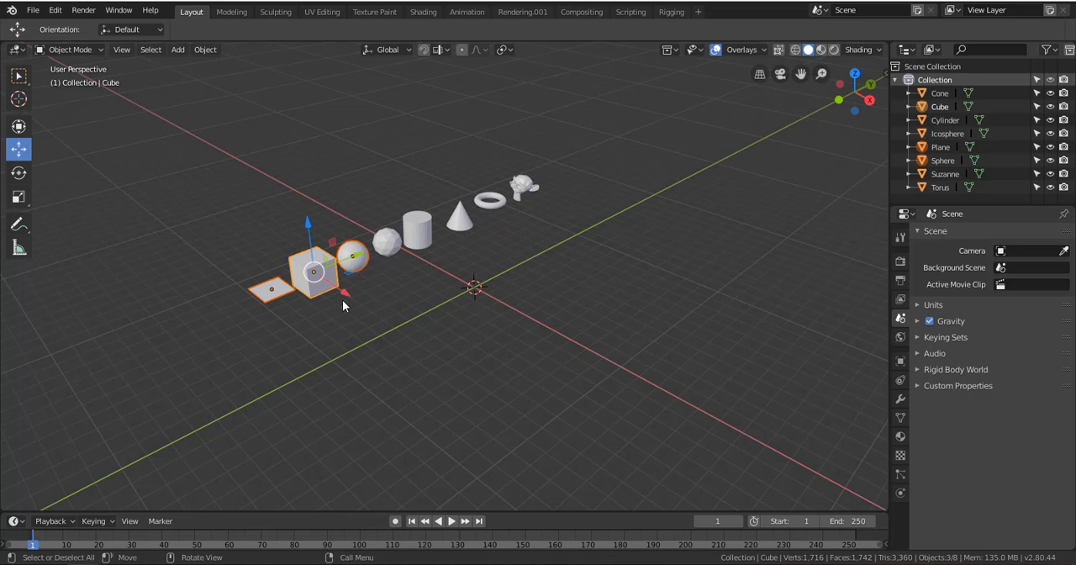
{"action": "left_click_drag", "start_coordinate": [343, 296], "coordinate": [495, 423]}
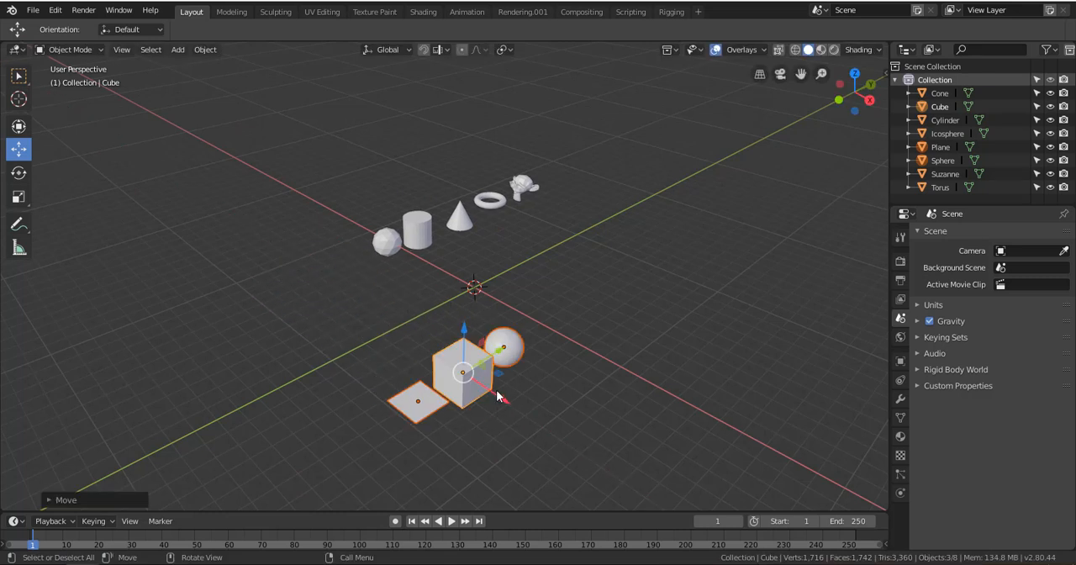
{"action": "key", "text": "ctrl+z"}
{"action": "left_click", "coordinate": [318, 194]}
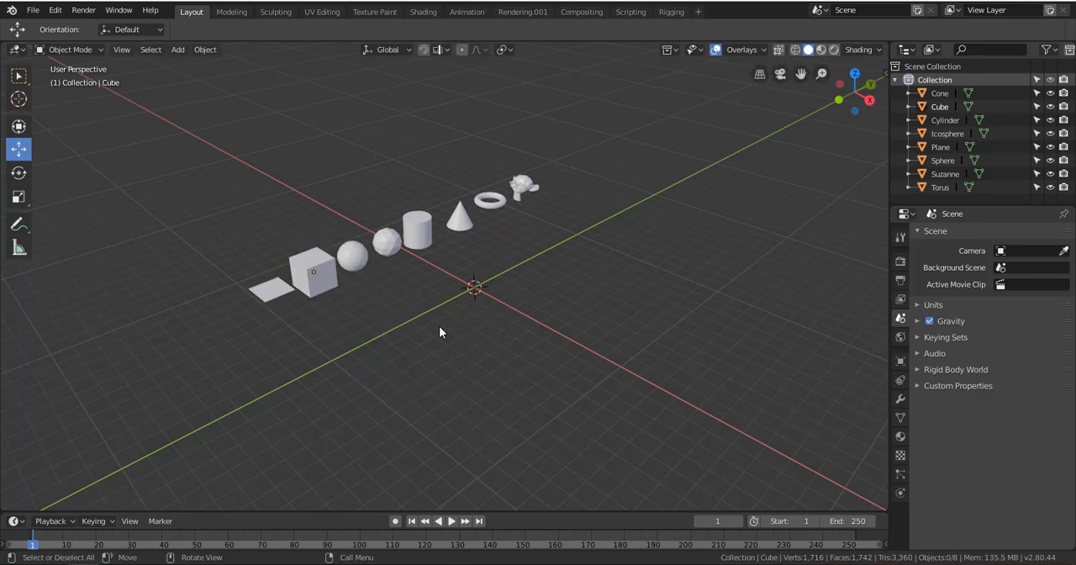
Add a ball metaball at the 3D cursor and move it a little in the negative Y direction
{"action": "left_click", "coordinate": [177, 49]}
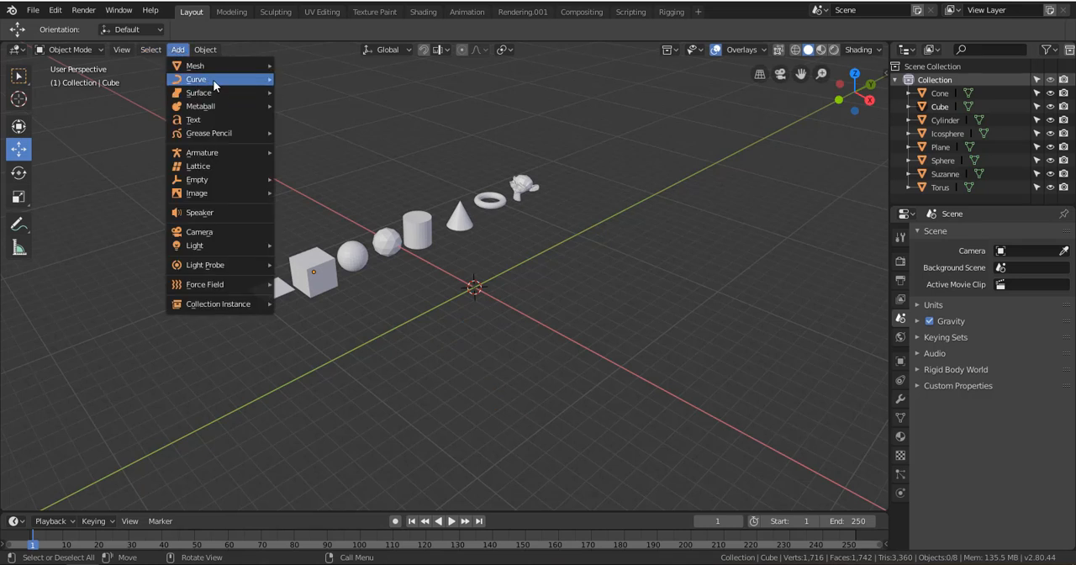
{"action": "mouse_move", "coordinate": [213, 81]}
{"action": "mouse_move", "coordinate": [219, 107]}
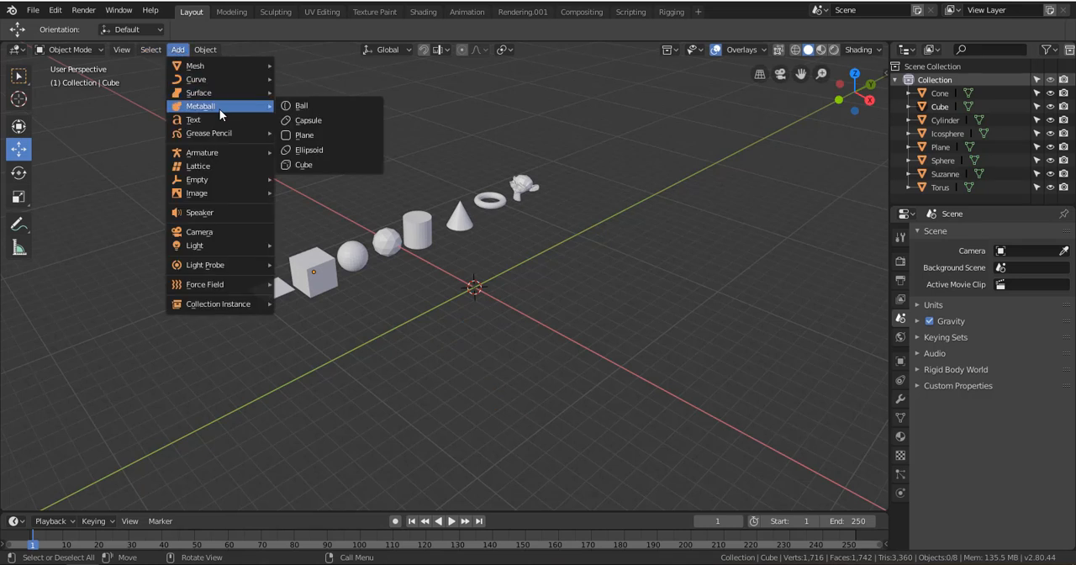
{"action": "left_click", "coordinate": [305, 106]}
{"action": "scroll", "coordinate": [534, 292], "scroll_direction": "down", "scroll_amount": 3}
{"action": "scroll", "coordinate": [536, 292], "scroll_direction": "up", "scroll_amount": 5}
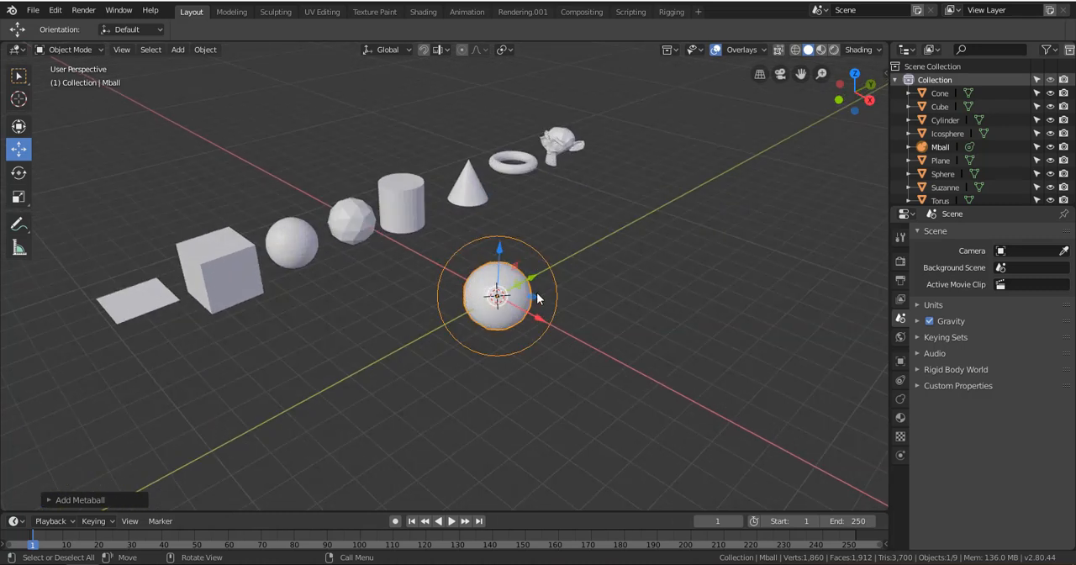
{"action": "middle_click_drag", "start_coordinate": [432, 269], "coordinate": [186, 228], "text": "shift"}
{"action": "scroll", "coordinate": [378, 249], "scroll_direction": "up", "scroll_amount": 3}
{"action": "middle_click_drag", "start_coordinate": [387, 266], "coordinate": [635, 329], "text": "shift"}
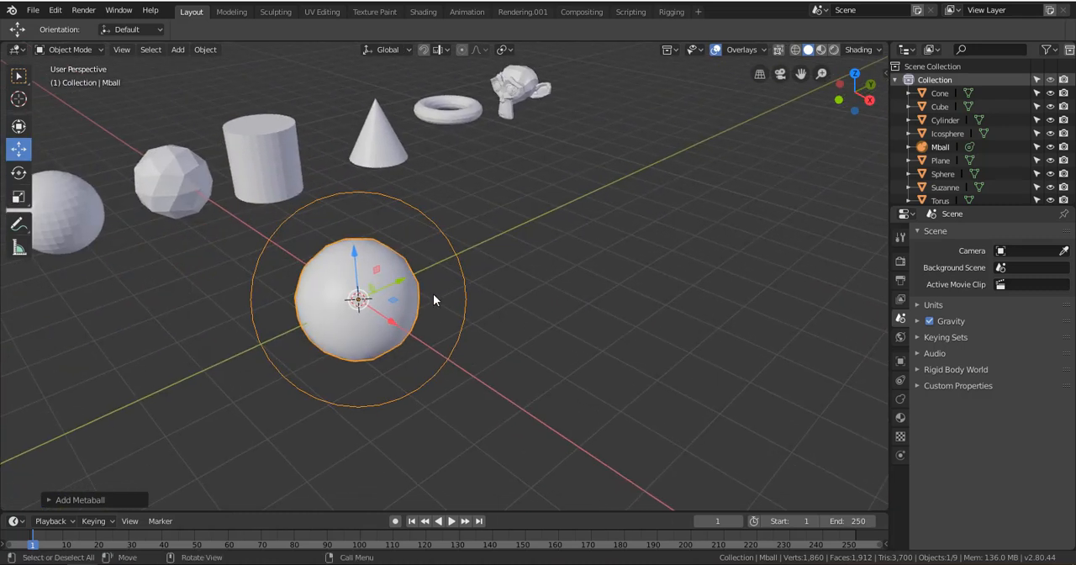
{"action": "left_click_drag", "start_coordinate": [400, 281], "coordinate": [370, 294]}
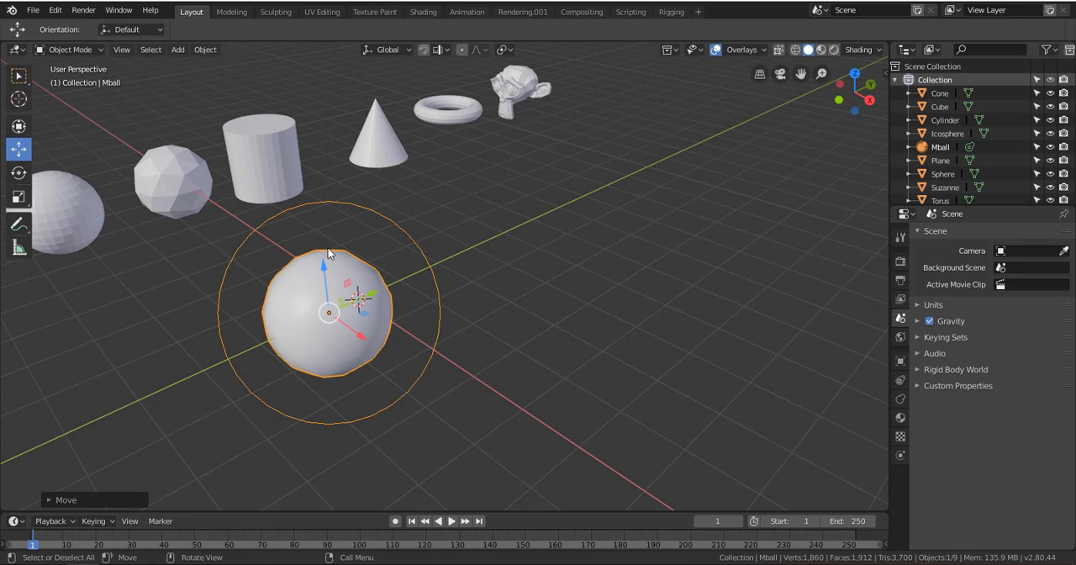
Add a capsule metaball and move it along the Y axis so that it merges with the ball metaball
{"action": "left_click", "coordinate": [177, 50]}
{"action": "mouse_move", "coordinate": [234, 105]}
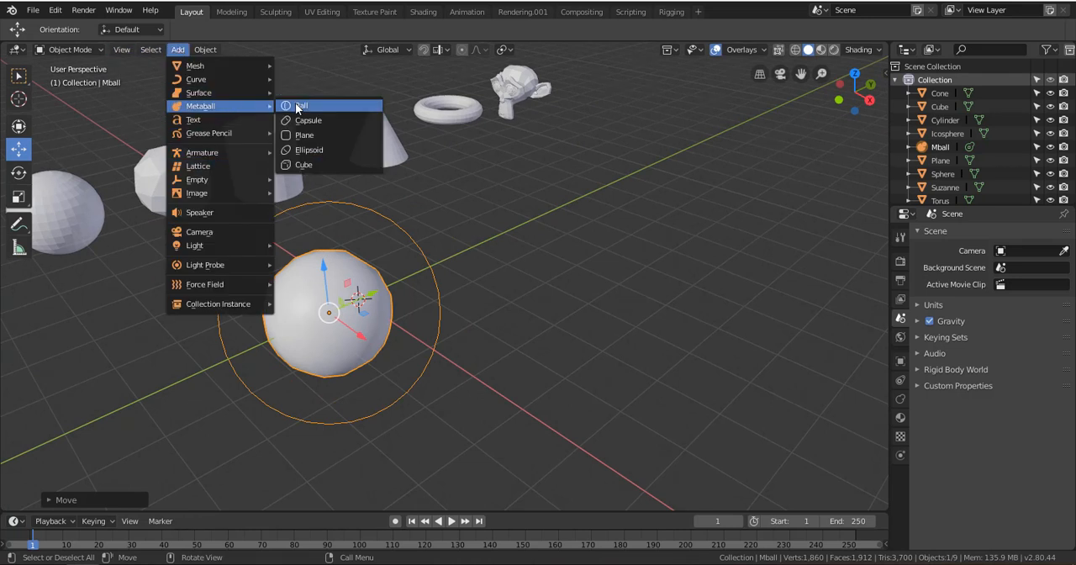
{"action": "left_click", "coordinate": [315, 123]}
{"action": "key", "text": "g"}
{"action": "key", "text": "y"}
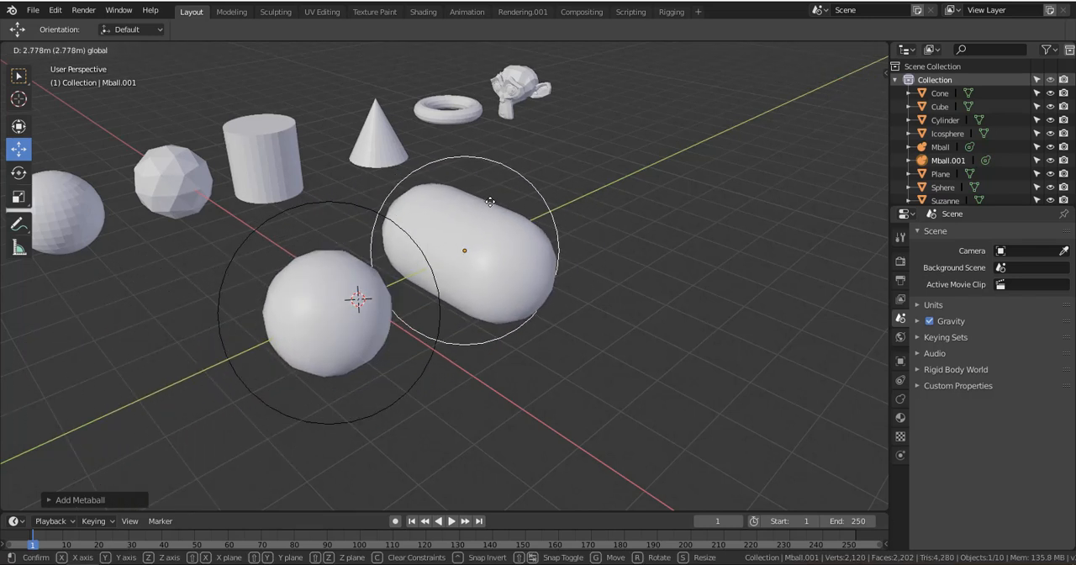
{"action": "left_click", "coordinate": [452, 224]}
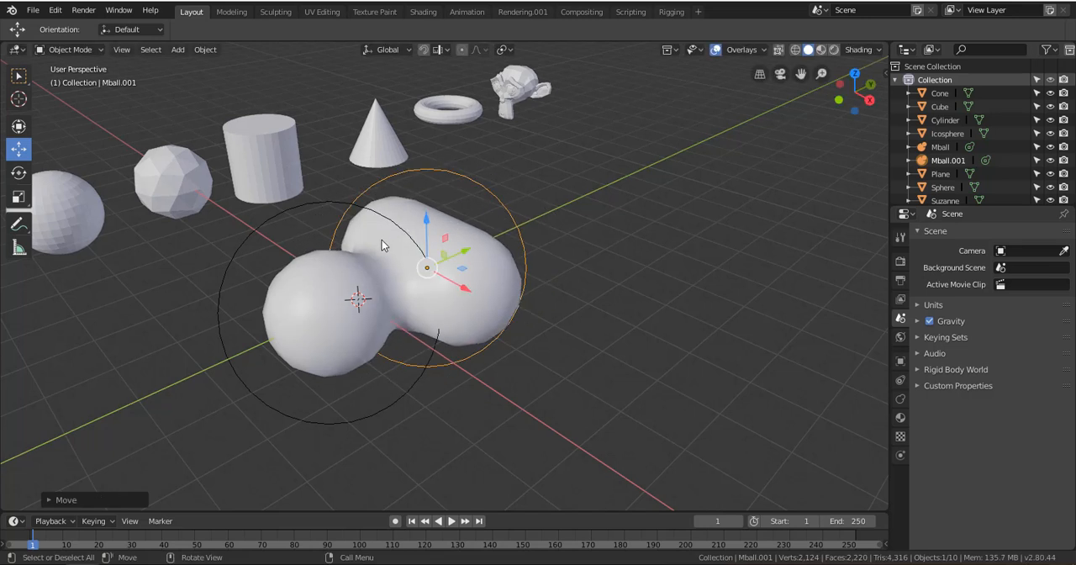
{"action": "scroll", "coordinate": [385, 248], "scroll_direction": "down", "scroll_amount": 1}
{"action": "key", "text": "g"}
{"action": "key", "text": "y"}
{"action": "left_click", "coordinate": [450, 267]}
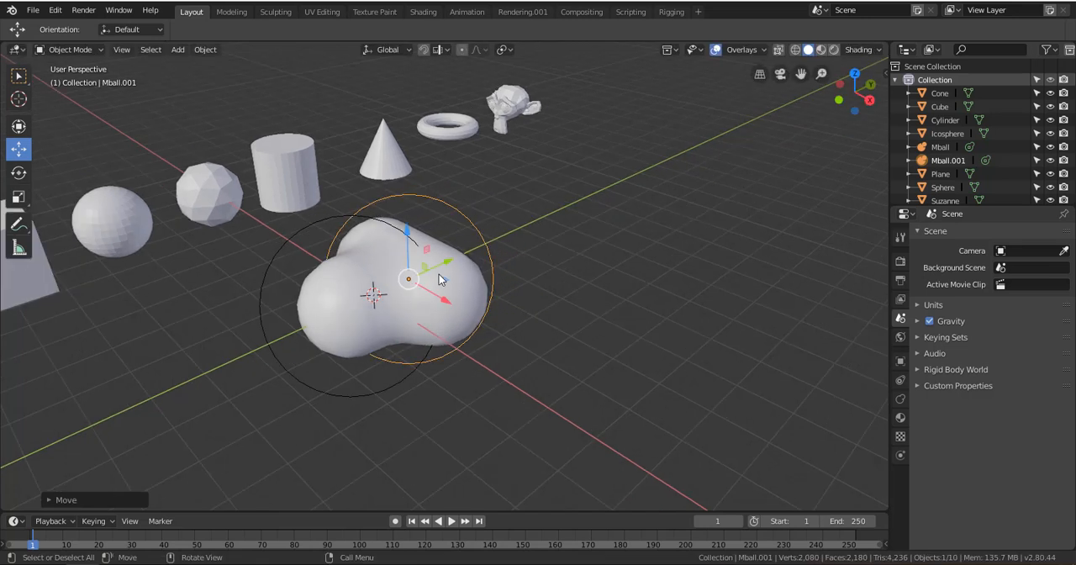
Delete both the ball and capsule metaballs
{"action": "left_click", "coordinate": [358, 396], "text": "shift"}
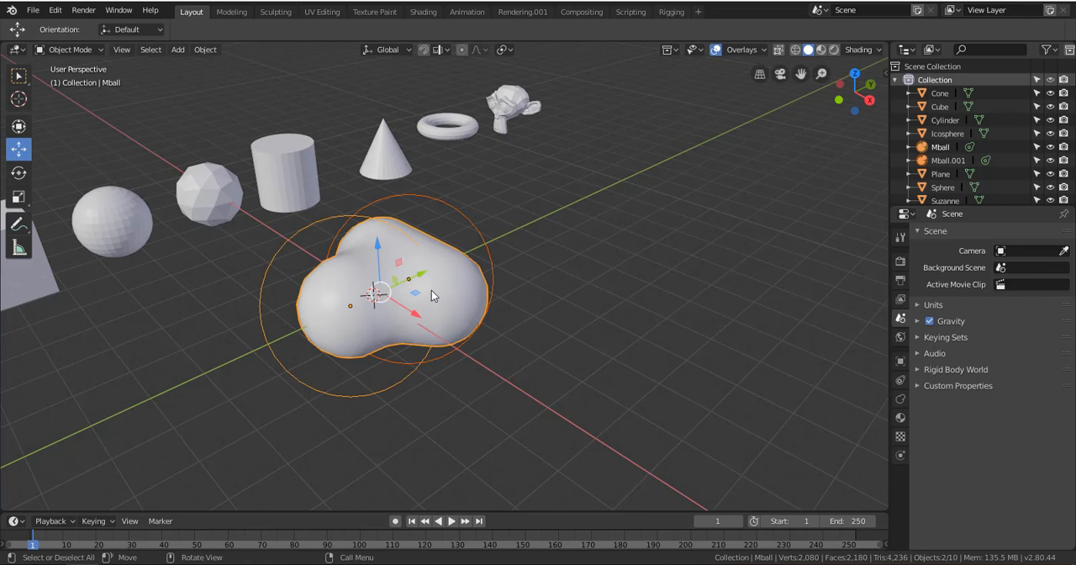
{"action": "key", "text": "Delete"}
{"action": "scroll", "coordinate": [365, 315], "scroll_direction": "down", "scroll_amount": 5}
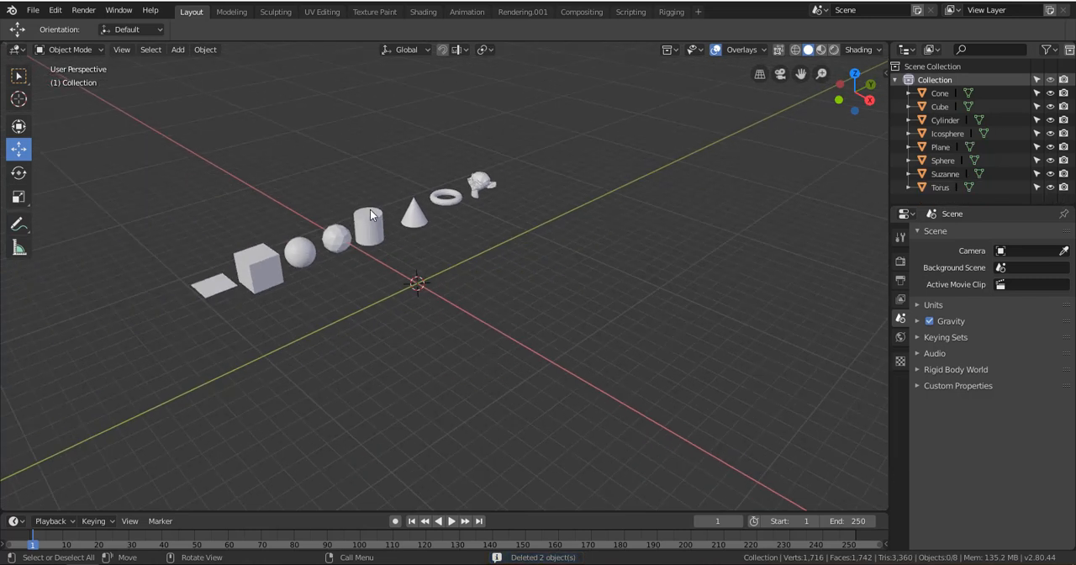
Box-select all eight mesh primitives and move them together along the X axis until the row sits on the Y axis line
{"action": "left_click", "coordinate": [376, 228]}
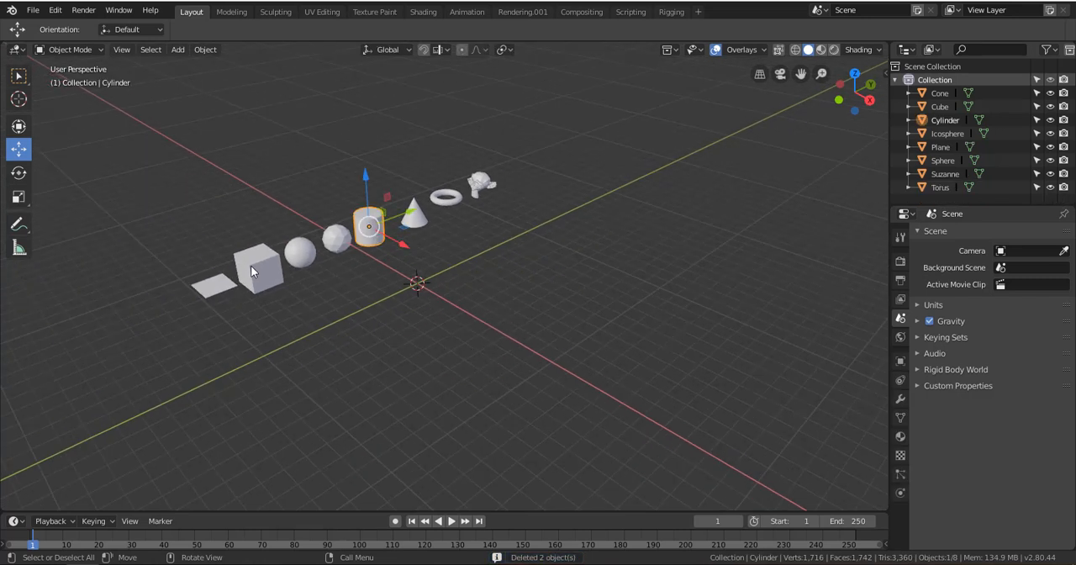
{"action": "left_click", "coordinate": [252, 266]}
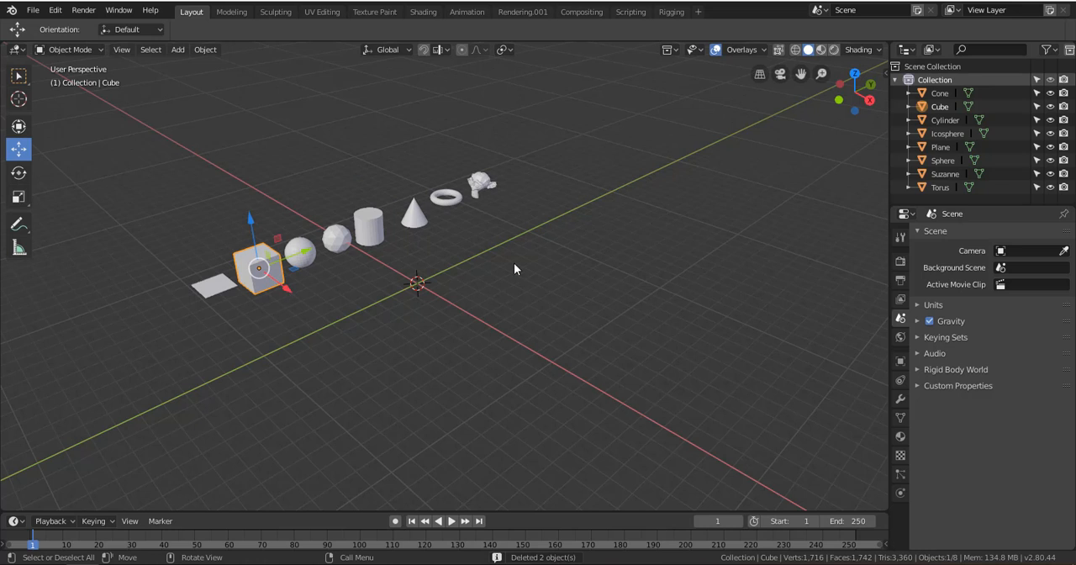
{"action": "left_click", "coordinate": [18, 76]}
{"action": "left_click_drag", "start_coordinate": [149, 156], "coordinate": [689, 316]}
{"action": "left_click", "coordinate": [18, 149]}
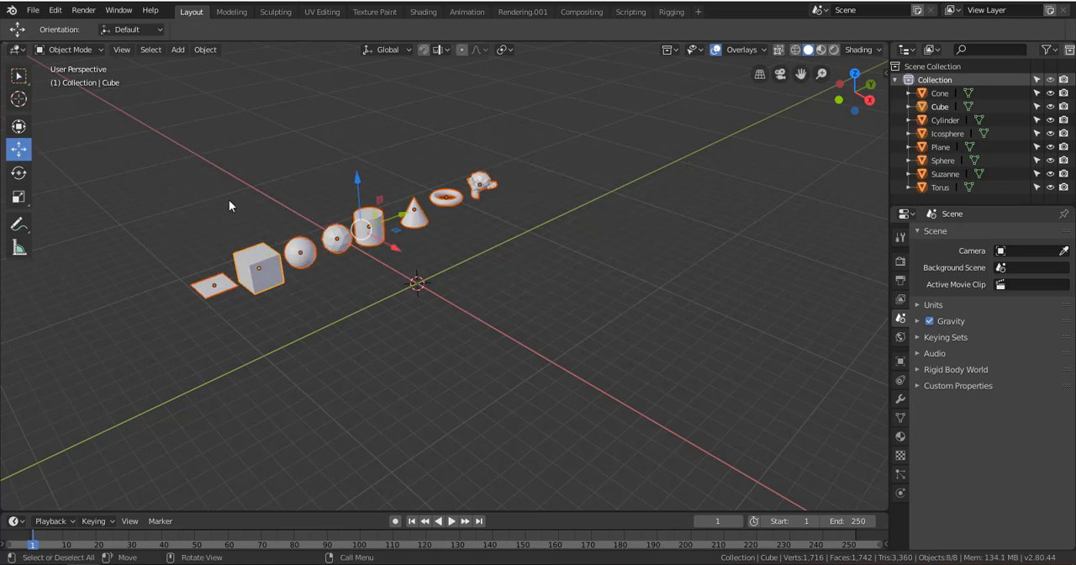
{"action": "left_click_drag", "start_coordinate": [392, 247], "coordinate": [464, 292]}
{"action": "scroll", "coordinate": [419, 312], "scroll_direction": "up", "scroll_amount": 3}
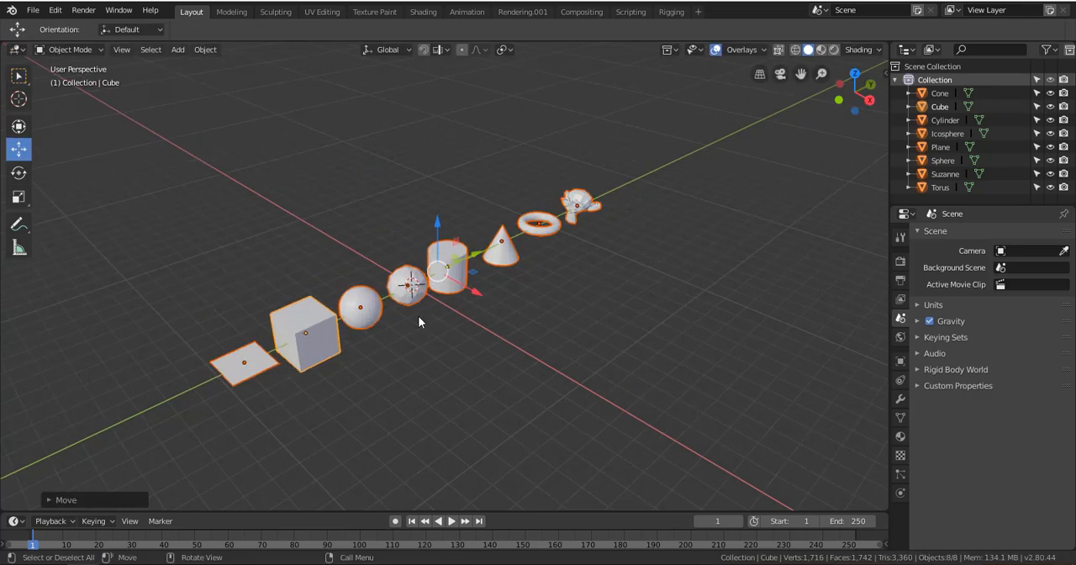
Select the cylinder, cone, torus, monkey head and icosphere one at a time, ending with nothing selected
{"action": "middle_click_drag", "start_coordinate": [358, 344], "coordinate": [495, 303]}
{"action": "scroll", "coordinate": [495, 303], "scroll_direction": "up", "scroll_amount": 2}
{"action": "left_click_drag", "start_coordinate": [454, 319], "coordinate": [424, 304], "text": "alt"}
{"action": "left_click_drag", "start_coordinate": [671, 306], "coordinate": [402, 286], "text": "alt+shift"}
{"action": "scroll", "coordinate": [391, 298], "scroll_direction": "down", "scroll_amount": 3}
{"action": "scroll", "coordinate": [518, 303], "scroll_direction": "up", "scroll_amount": 4}
{"action": "left_click", "coordinate": [462, 317]}
{"action": "left_click", "coordinate": [568, 261]}
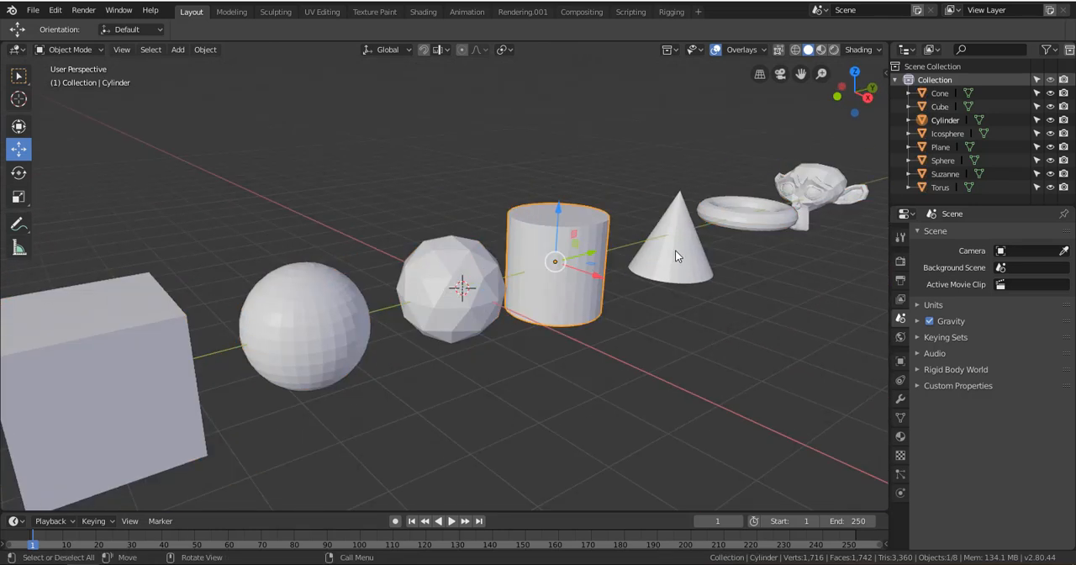
{"action": "left_click", "coordinate": [675, 249]}
{"action": "left_click", "coordinate": [763, 226]}
{"action": "left_click", "coordinate": [830, 198]}
{"action": "left_click", "coordinate": [456, 294]}
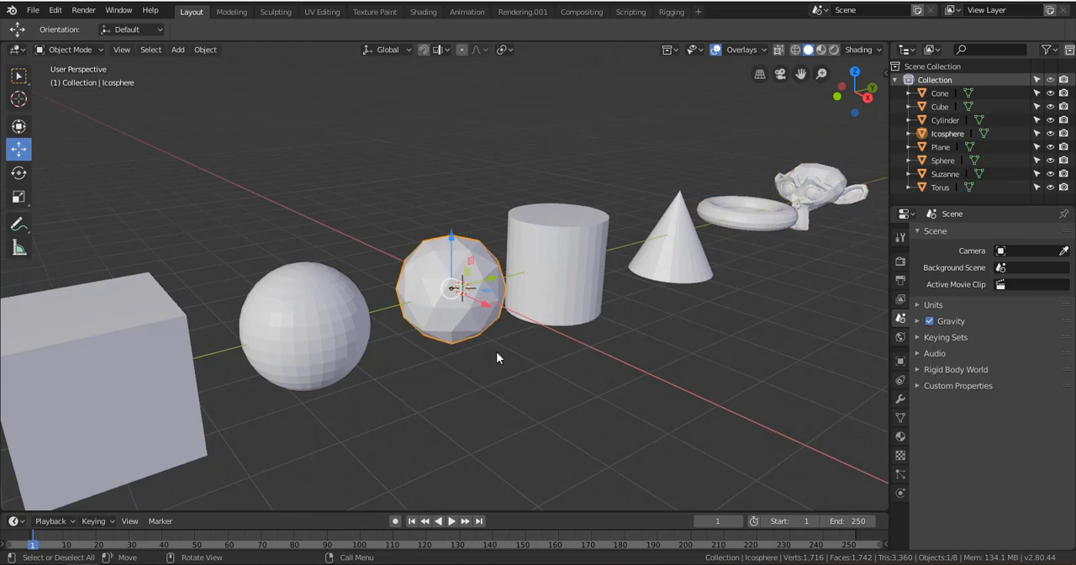
{"action": "left_click", "coordinate": [517, 351]}
Box-select the whole row of primitives with the Select Box tool and deselect everything
{"action": "scroll", "coordinate": [748, 298], "scroll_direction": "down", "scroll_amount": 2}
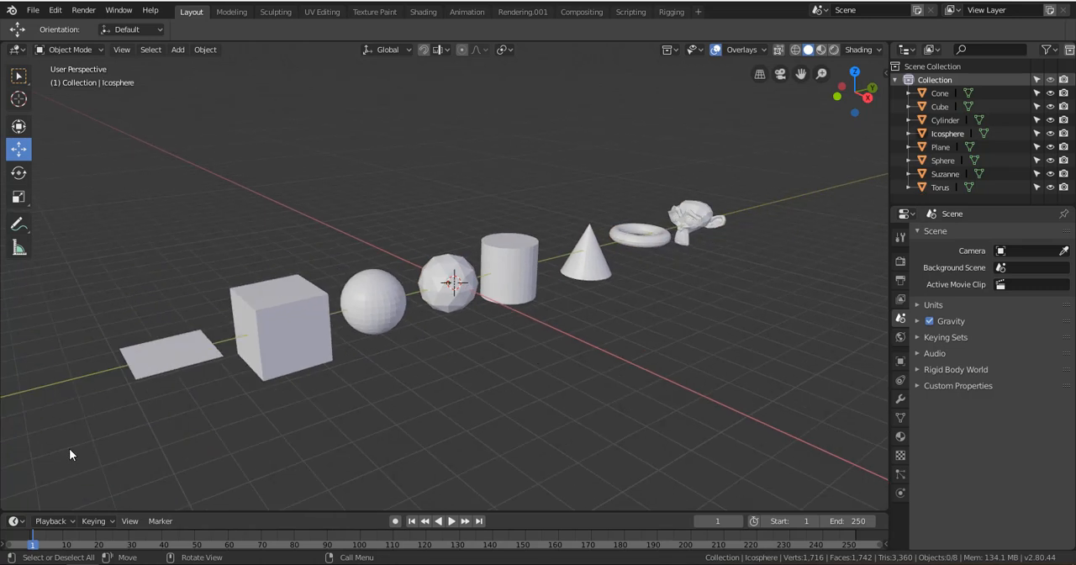
{"action": "left_click", "coordinate": [19, 76]}
{"action": "left_click_drag", "start_coordinate": [95, 203], "coordinate": [747, 384]}
{"action": "left_click_drag", "start_coordinate": [59, 176], "coordinate": [704, 383]}
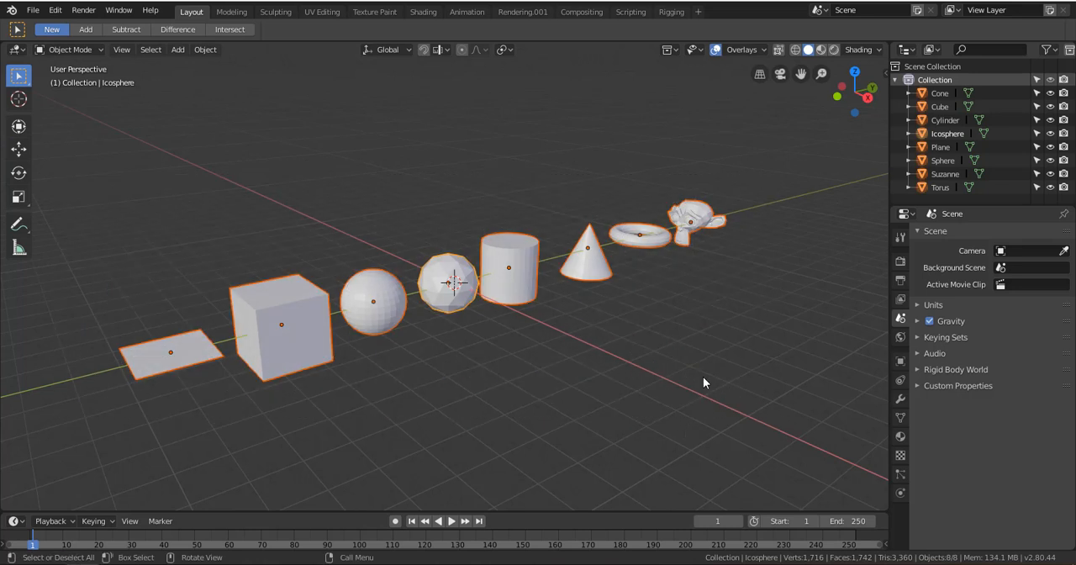
{"action": "left_click", "coordinate": [696, 163]}
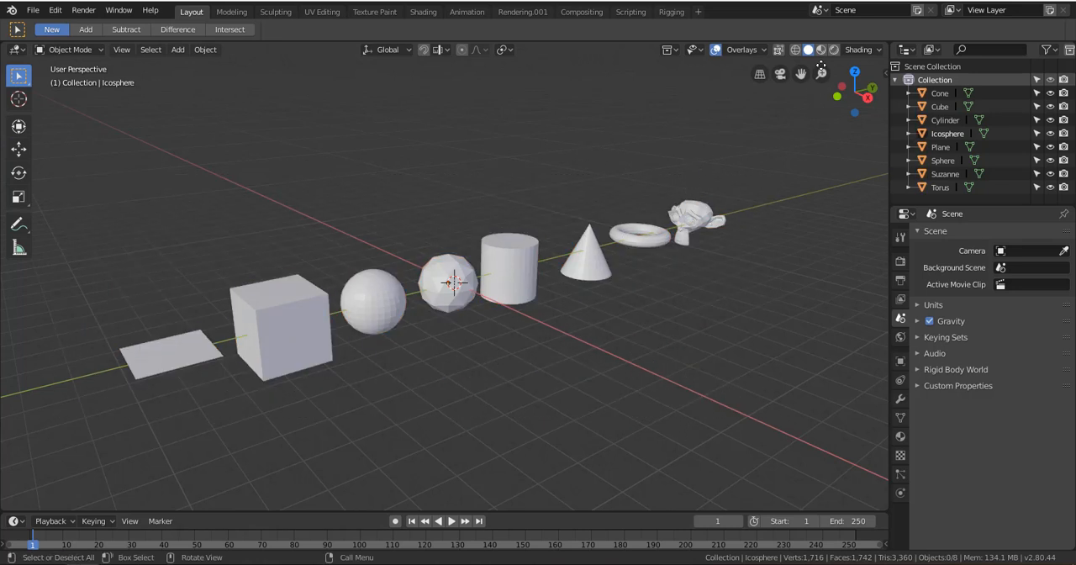
Set the solid viewport shading to Flat lighting and try the Object color type before choosing Random
{"action": "left_click", "coordinate": [865, 48]}
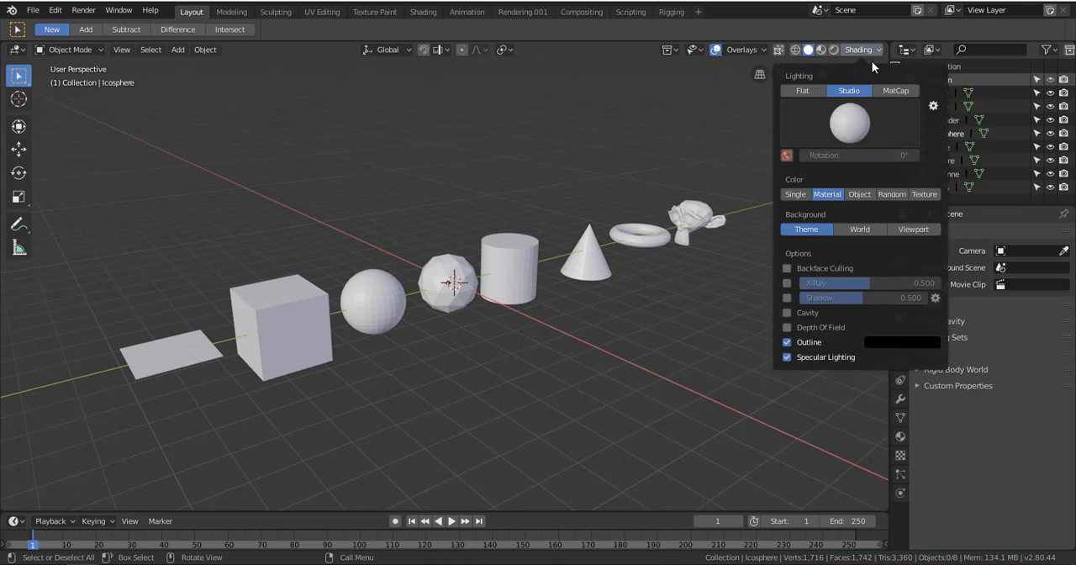
{"action": "left_click", "coordinate": [809, 89]}
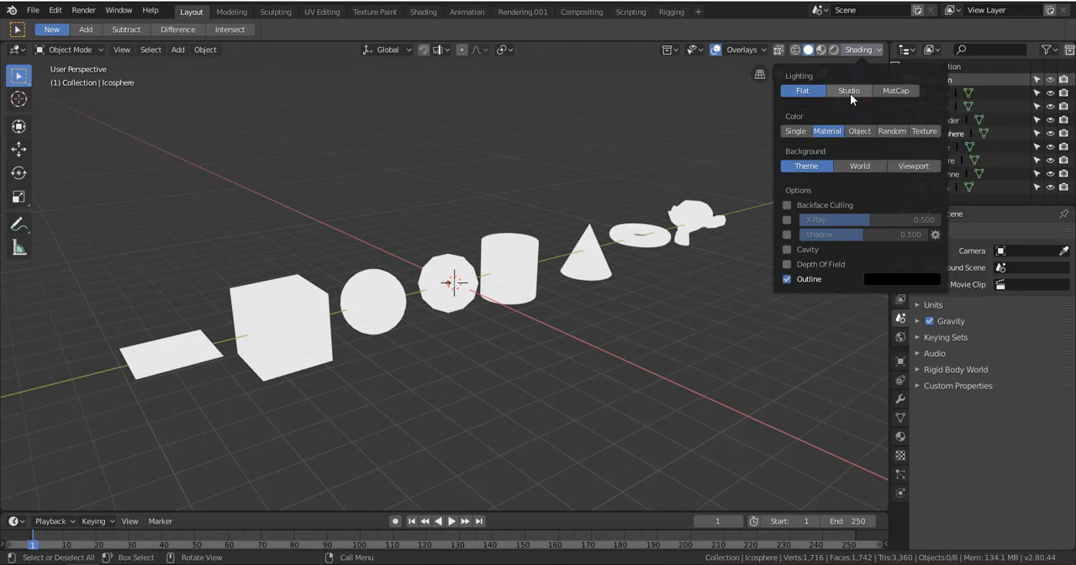
{"action": "left_click", "coordinate": [865, 132]}
{"action": "left_click", "coordinate": [891, 131]}
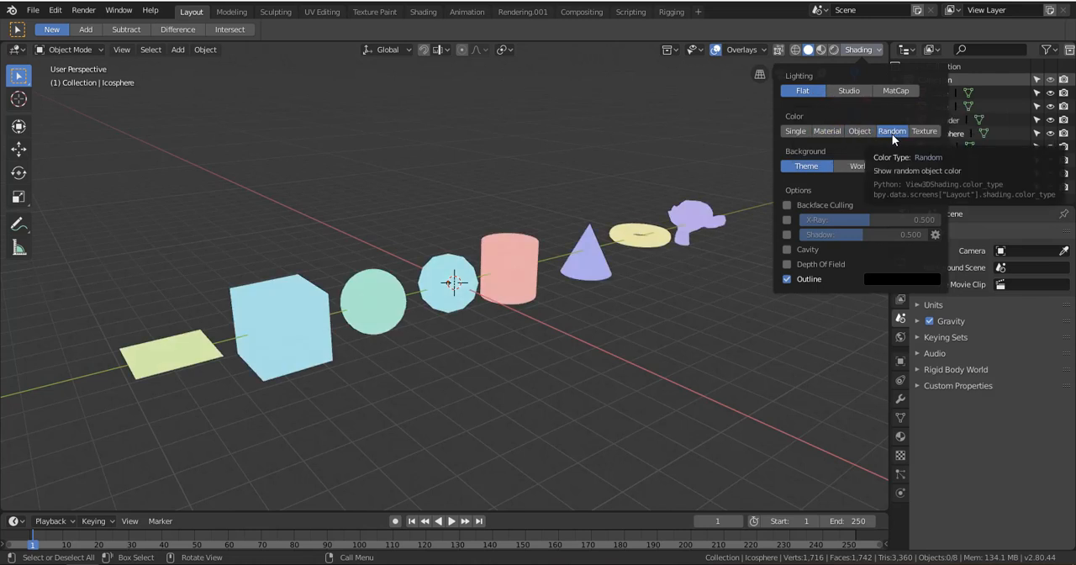
{"action": "mouse_move", "coordinate": [629, 326]}
{"action": "middle_mouse_down"}
{"action": "mouse_move", "coordinate": [518, 311]}
{"action": "mouse_move", "coordinate": [636, 343]}
{"action": "middle_mouse_up"}
{"action": "scroll", "coordinate": [519, 312], "scroll_direction": "up", "scroll_amount": 5}
{"action": "scroll", "coordinate": [600, 310], "scroll_direction": "down", "scroll_amount": 5}
{"action": "middle_click_drag", "start_coordinate": [586, 310], "coordinate": [473, 317]}
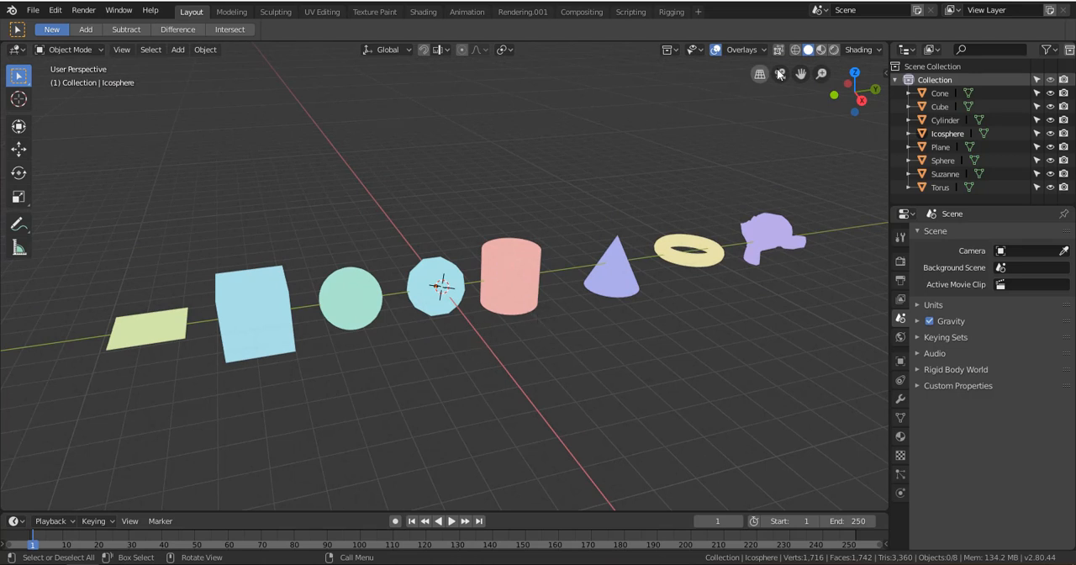
Switch the viewport lighting to Studio and try the Object and Material color types
{"action": "left_click", "coordinate": [859, 50]}
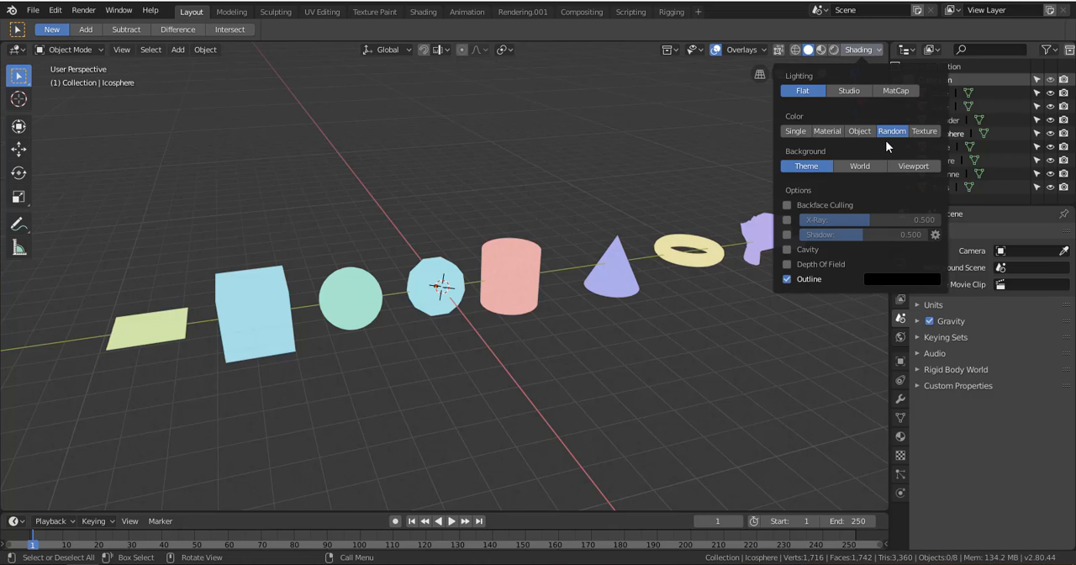
{"action": "left_click", "coordinate": [851, 91]}
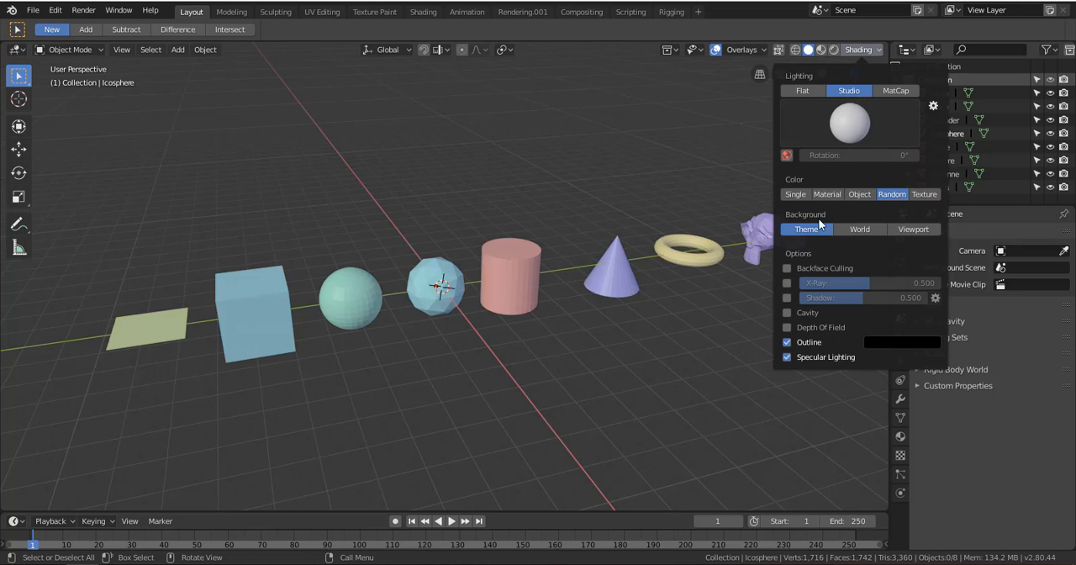
{"action": "left_click", "coordinate": [858, 51]}
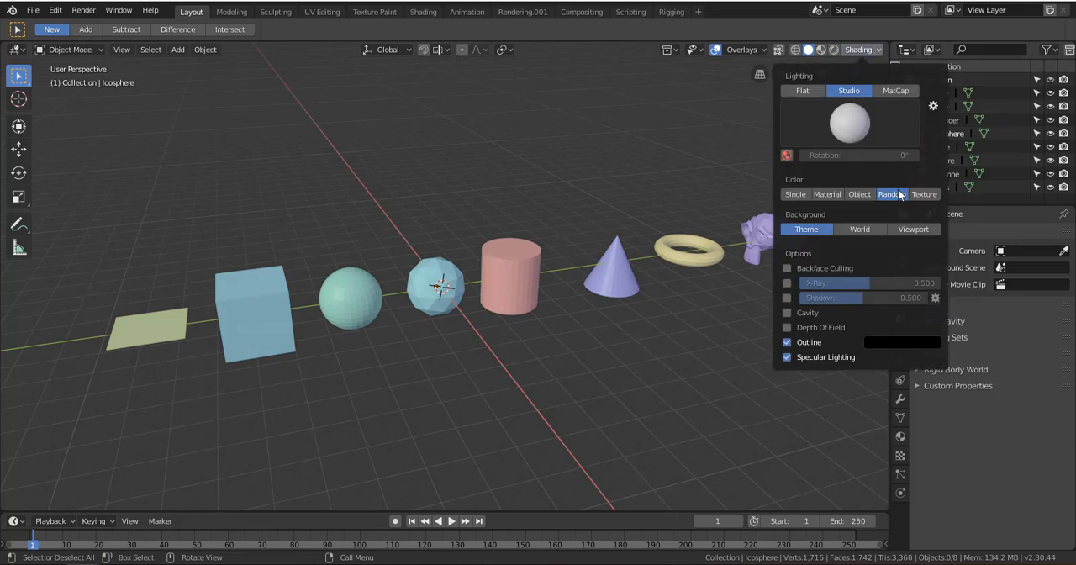
{"action": "left_click", "coordinate": [861, 195]}
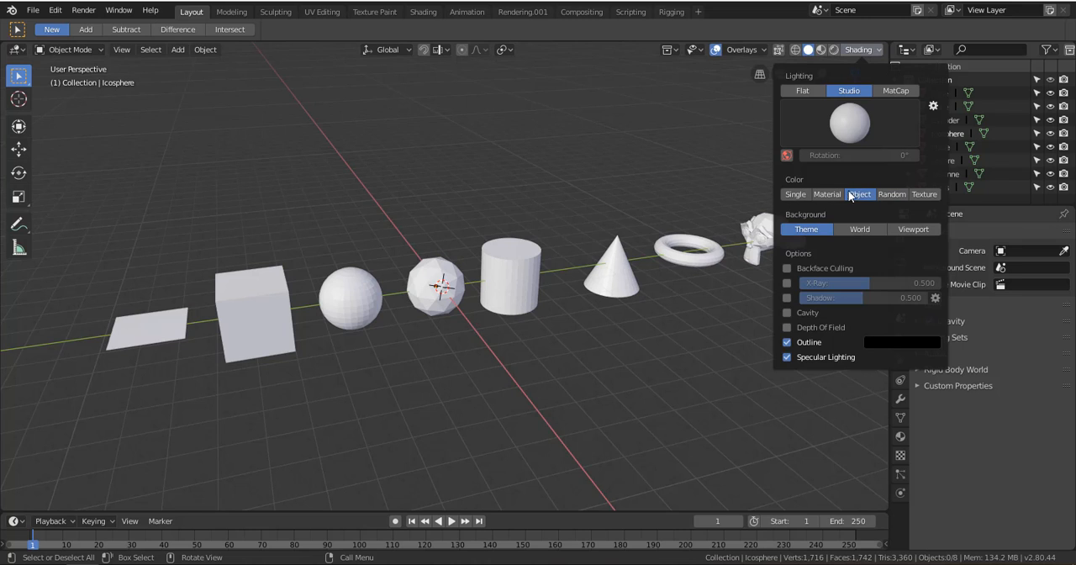
{"action": "left_click", "coordinate": [827, 196]}
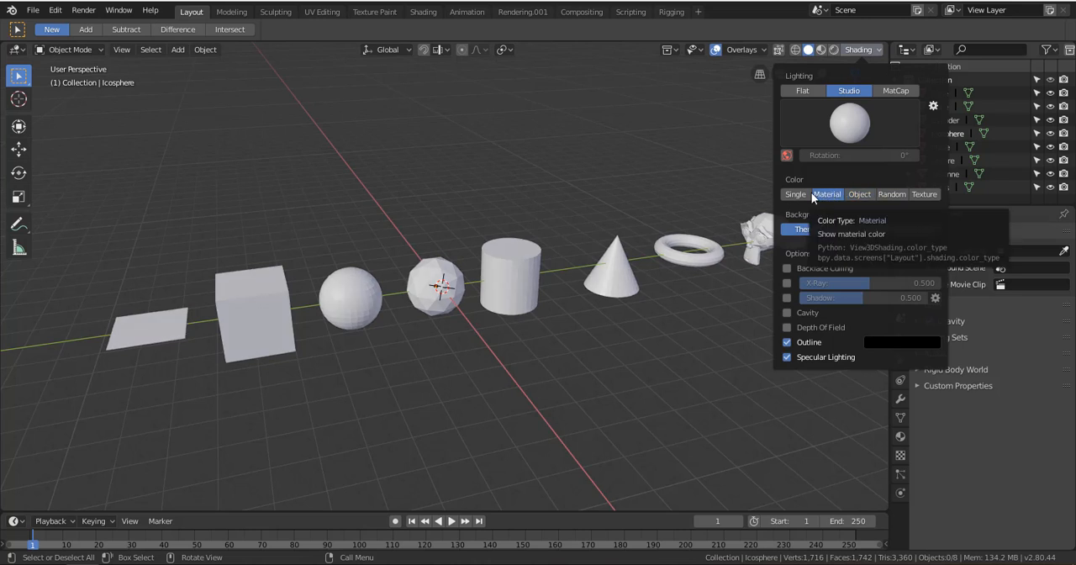
Set the viewport color type to Single and choose an orange display color for all objects
{"action": "left_click", "coordinate": [796, 195]}
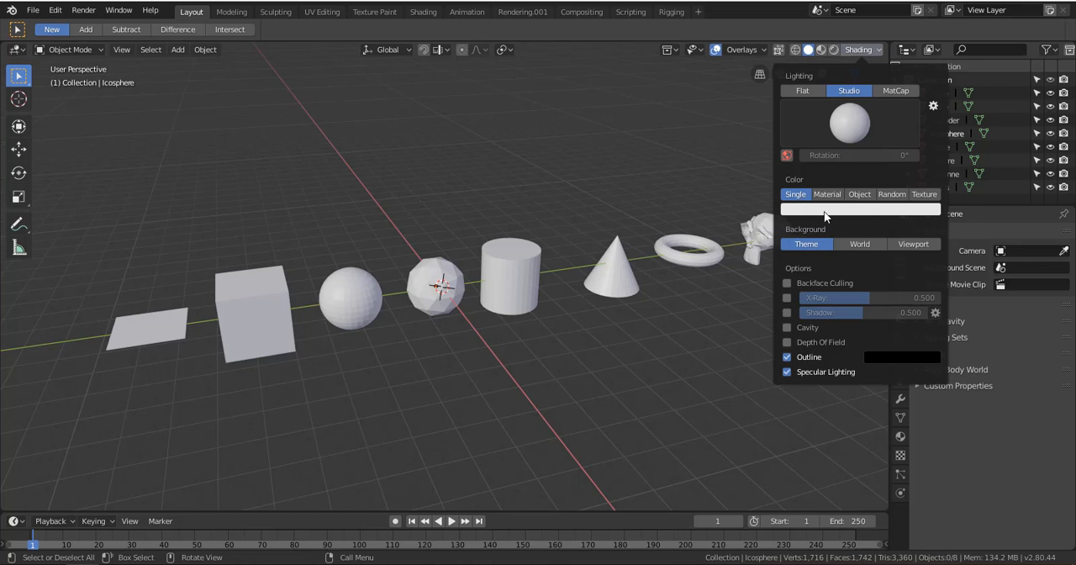
{"action": "left_click", "coordinate": [827, 210]}
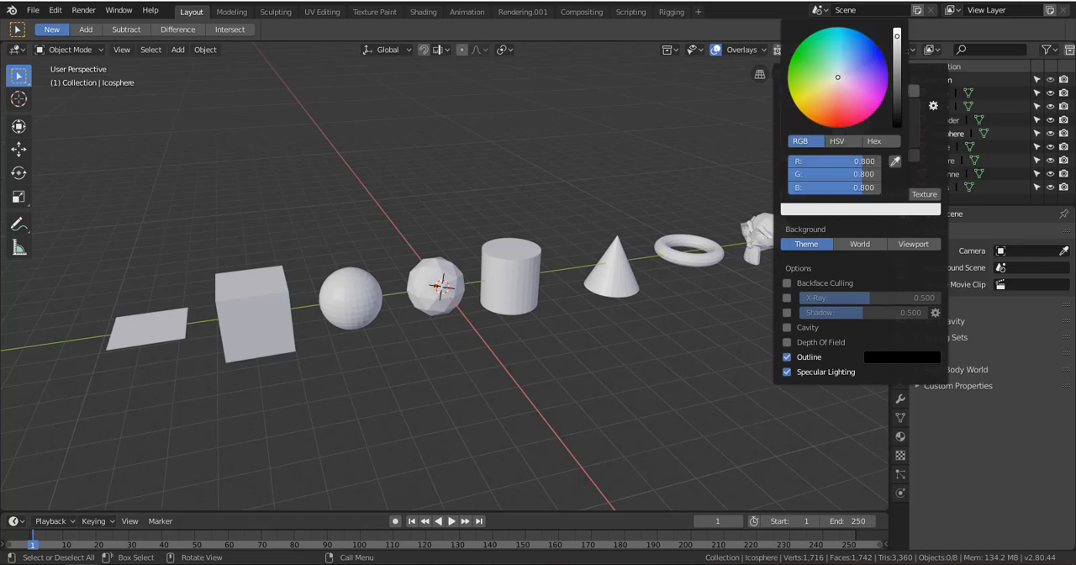
{"action": "mouse_move", "coordinate": [832, 117]}
{"action": "left_mouse_down"}
{"action": "mouse_move", "coordinate": [856, 80]}
{"action": "mouse_move", "coordinate": [837, 52]}
{"action": "mouse_move", "coordinate": [860, 52]}
{"action": "mouse_move", "coordinate": [834, 100]}
{"action": "mouse_move", "coordinate": [808, 80]}
{"action": "mouse_move", "coordinate": [835, 100]}
{"action": "mouse_move", "coordinate": [849, 72]}
{"action": "mouse_move", "coordinate": [871, 88]}
{"action": "mouse_move", "coordinate": [831, 108]}
{"action": "mouse_move", "coordinate": [812, 60]}
{"action": "mouse_move", "coordinate": [859, 62]}
{"action": "mouse_move", "coordinate": [840, 106]}
{"action": "mouse_move", "coordinate": [828, 90]}
{"action": "mouse_move", "coordinate": [850, 114]}
{"action": "mouse_move", "coordinate": [826, 106]}
{"action": "mouse_move", "coordinate": [824, 91]}
{"action": "mouse_move", "coordinate": [830, 101]}
{"action": "left_mouse_up"}
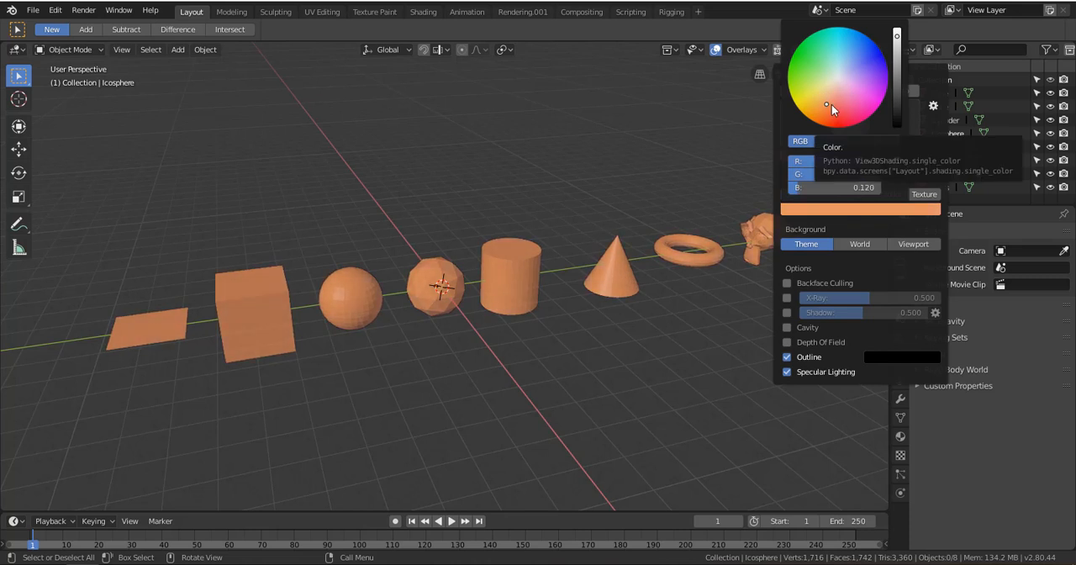
{"action": "mouse_move", "coordinate": [831, 104]}
{"action": "left_mouse_down"}
{"action": "mouse_move", "coordinate": [829, 89]}
{"action": "mouse_move", "coordinate": [824, 105]}
{"action": "left_mouse_up"}
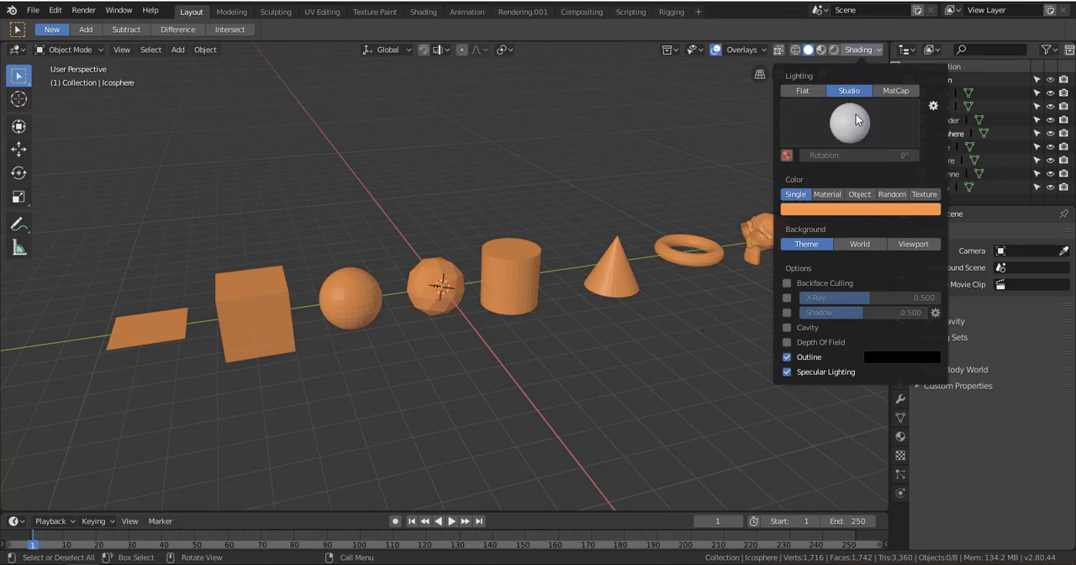
Try the Material and Object color types under Studio lighting, then choose Random
{"action": "left_click", "coordinate": [826, 194]}
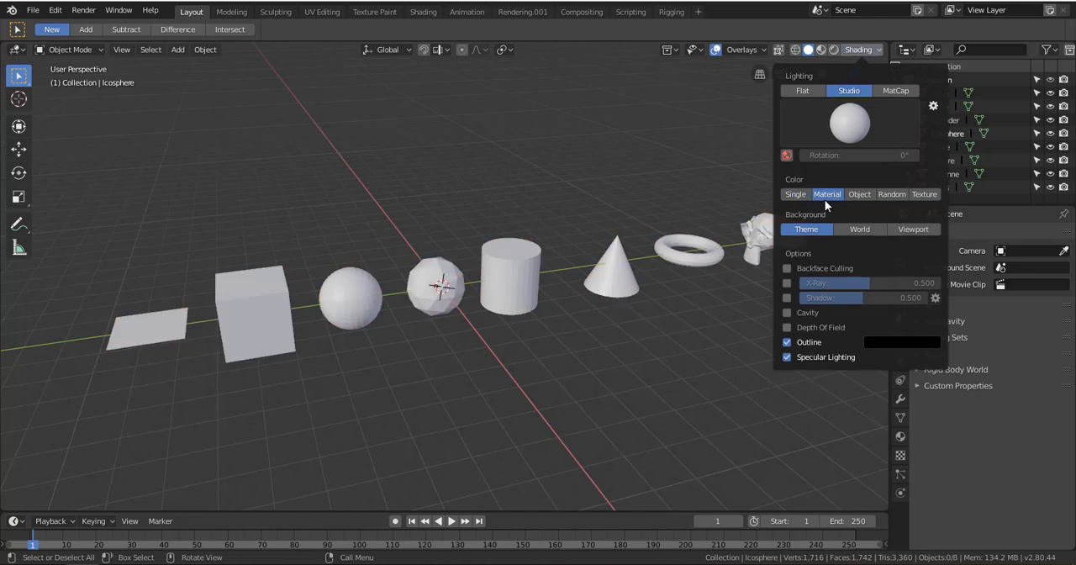
{"action": "left_click", "coordinate": [859, 194]}
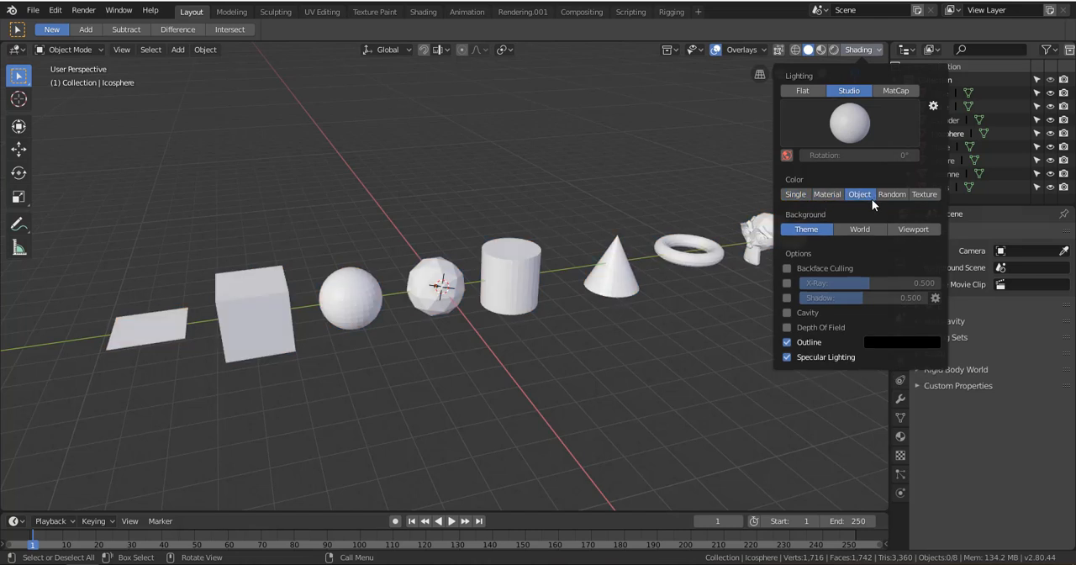
{"action": "left_click", "coordinate": [886, 194]}
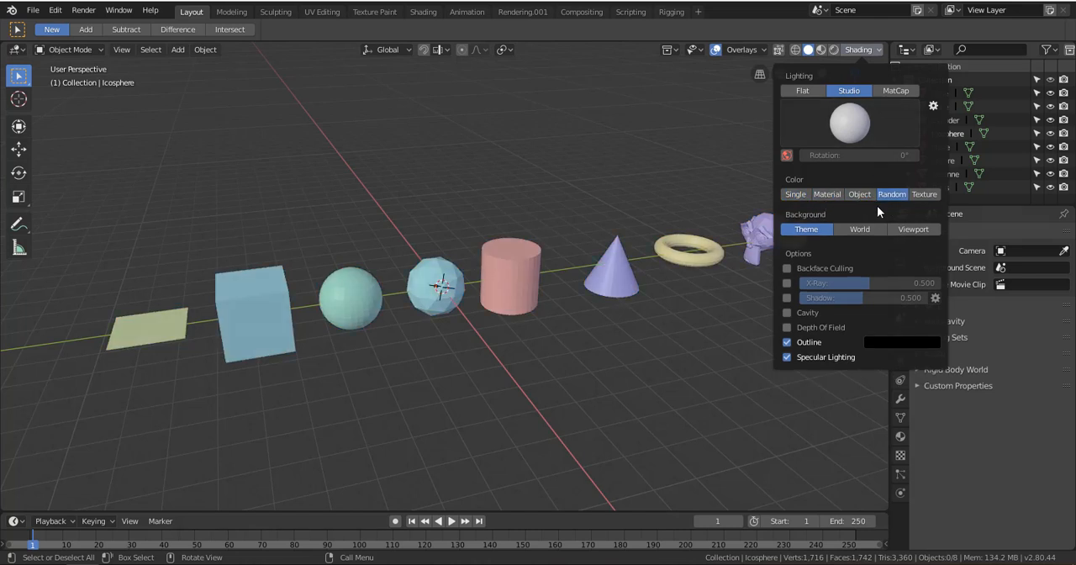
{"action": "scroll", "coordinate": [620, 274], "scroll_direction": "up", "scroll_amount": 5}
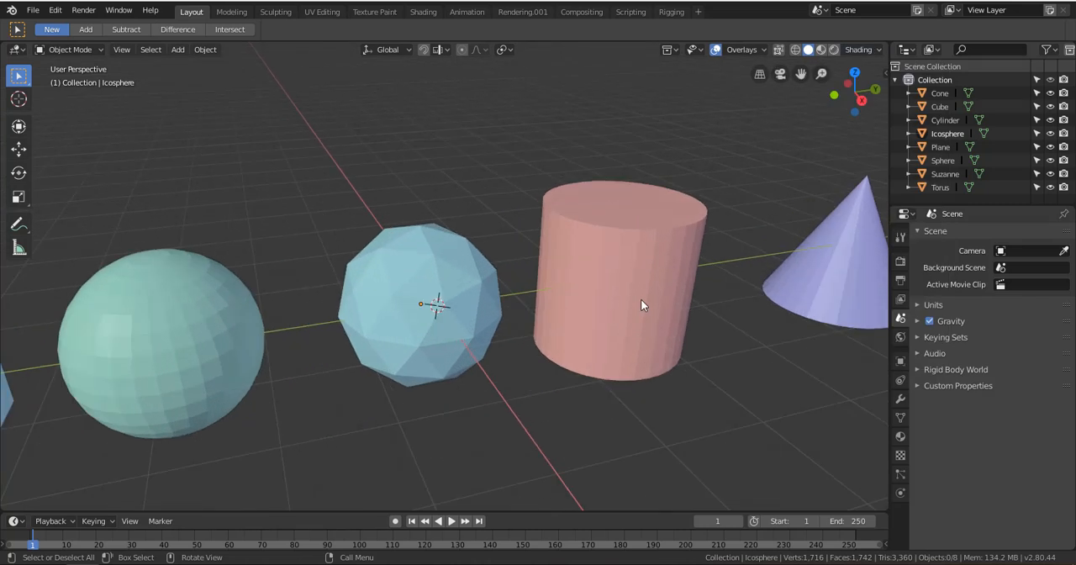
{"action": "scroll", "coordinate": [630, 300], "scroll_direction": "down", "scroll_amount": 6}
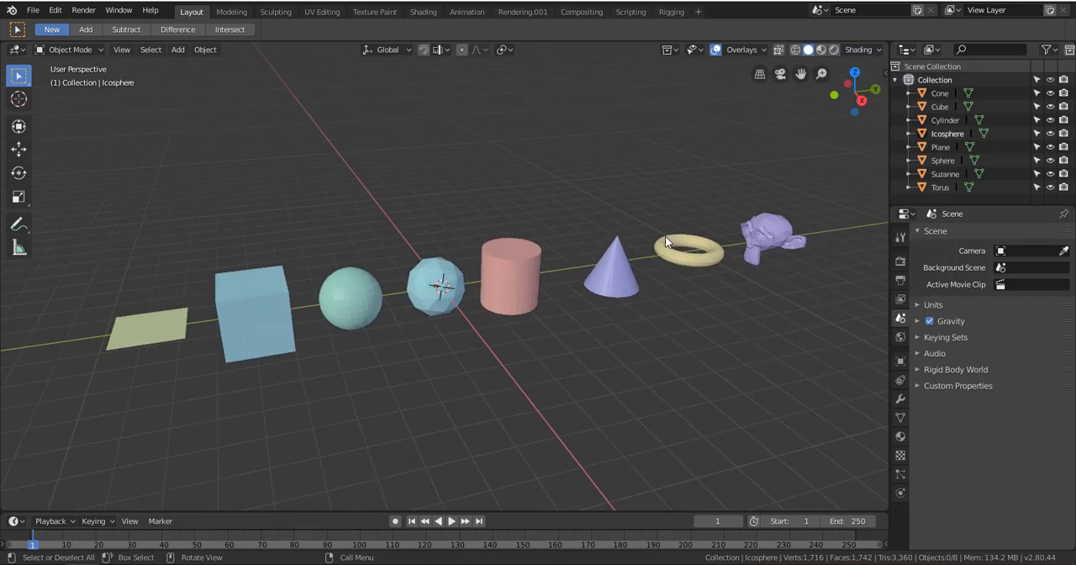
Set the viewport color type to Object and choose the second, pale green studio light
{"action": "left_click", "coordinate": [848, 50]}
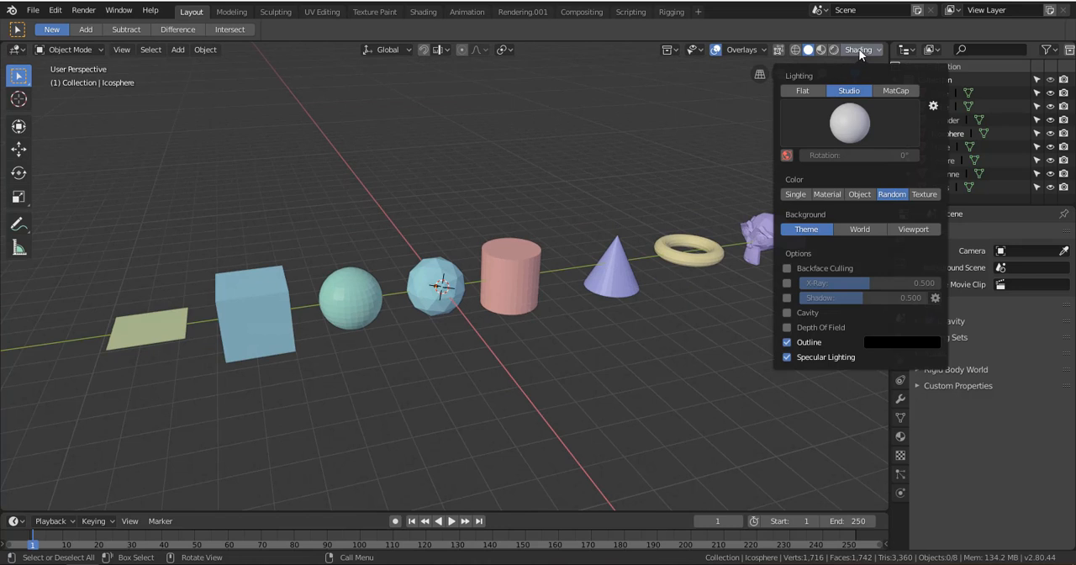
{"action": "left_click", "coordinate": [859, 194]}
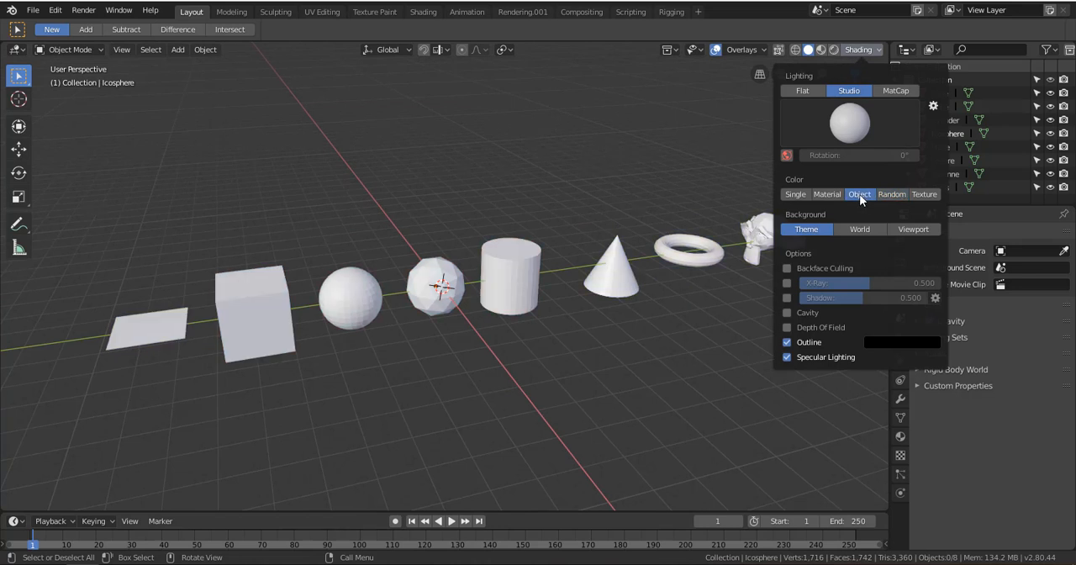
{"action": "left_click", "coordinate": [871, 118]}
{"action": "left_click", "coordinate": [846, 134]}
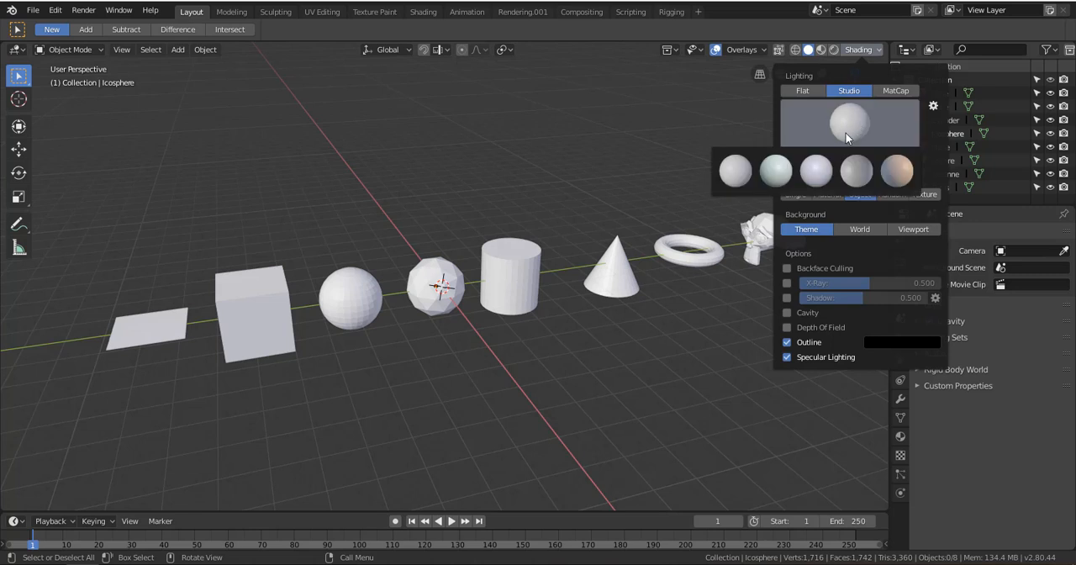
{"action": "left_click", "coordinate": [781, 176]}
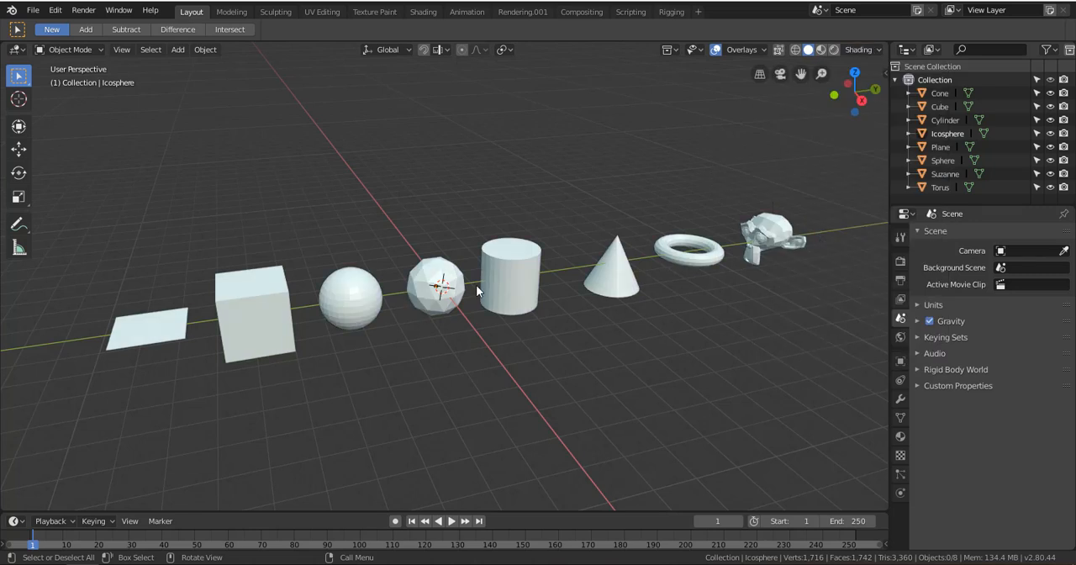
Examine the lighting on the UV sphere up close and change the studio light to the fifth preset, warm orange with blue
{"action": "scroll", "coordinate": [433, 282], "scroll_direction": "down", "scroll_amount": 5}
{"action": "scroll", "coordinate": [429, 279], "scroll_direction": "up", "scroll_amount": 8}
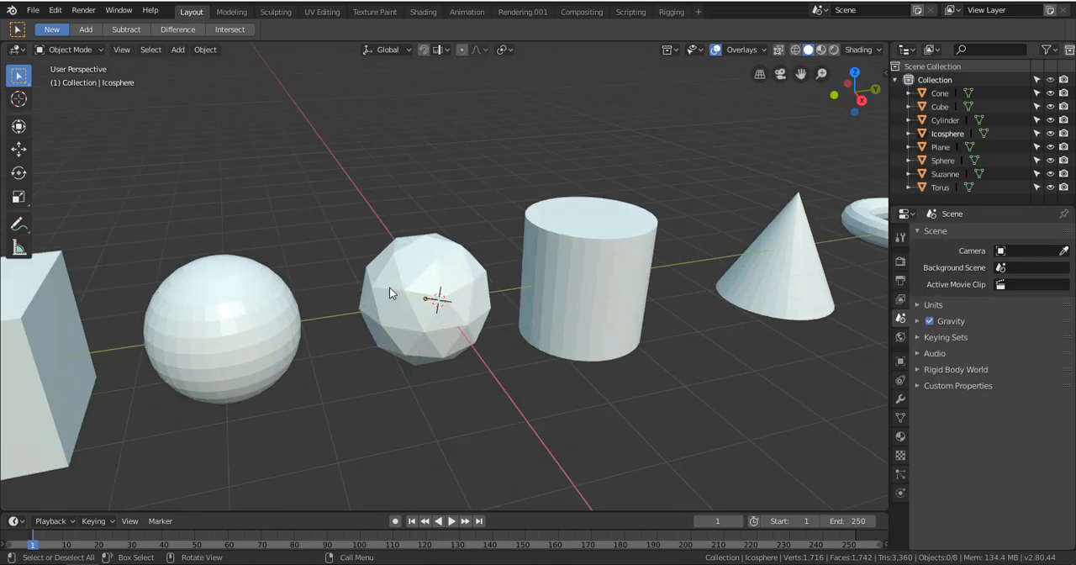
{"action": "mouse_move", "coordinate": [394, 292]}
{"action": "middle_mouse_down", "text": "shift"}
{"action": "mouse_move", "coordinate": [625, 257]}
{"action": "mouse_move", "coordinate": [545, 239]}
{"action": "mouse_move", "coordinate": [551, 247]}
{"action": "middle_mouse_up", "text": "shift"}
{"action": "scroll", "coordinate": [626, 253], "scroll_direction": "up", "scroll_amount": 1}
{"action": "scroll", "coordinate": [551, 247], "scroll_direction": "up", "scroll_amount": 2}
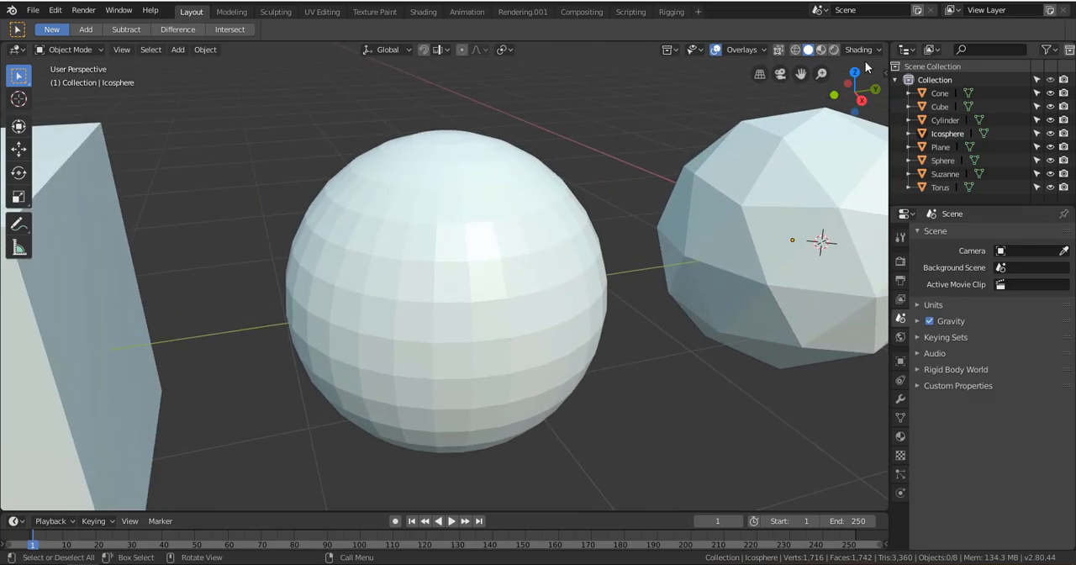
{"action": "left_click", "coordinate": [861, 50]}
{"action": "left_click", "coordinate": [833, 120]}
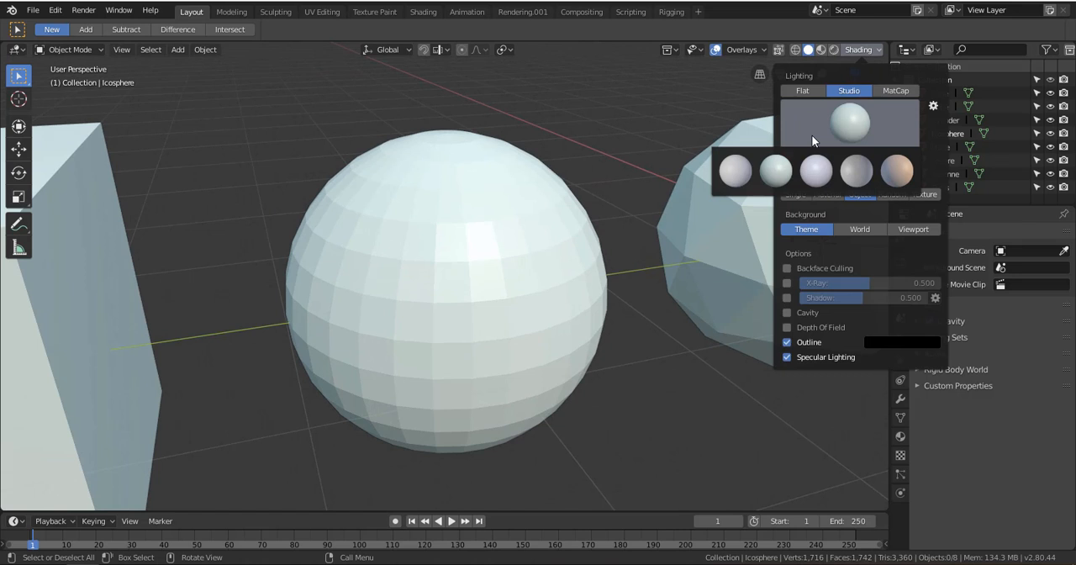
{"action": "left_click", "coordinate": [896, 169]}
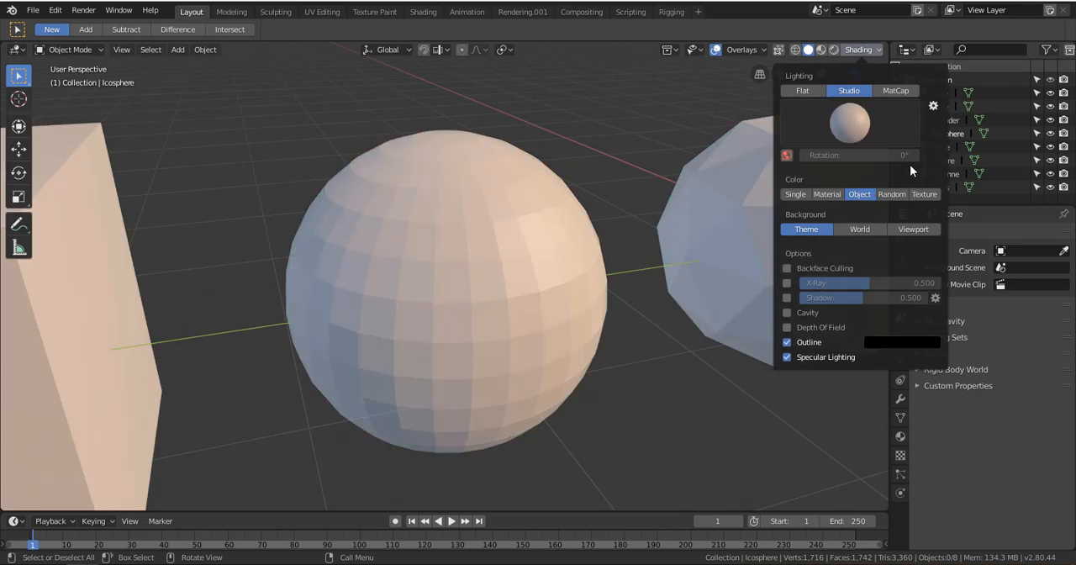
Try the lavender studio light, then the neutral white one, on the UV sphere
{"action": "left_click", "coordinate": [859, 128]}
{"action": "left_click", "coordinate": [867, 173]}
{"action": "left_click", "coordinate": [849, 122]}
{"action": "left_click", "coordinate": [824, 166]}
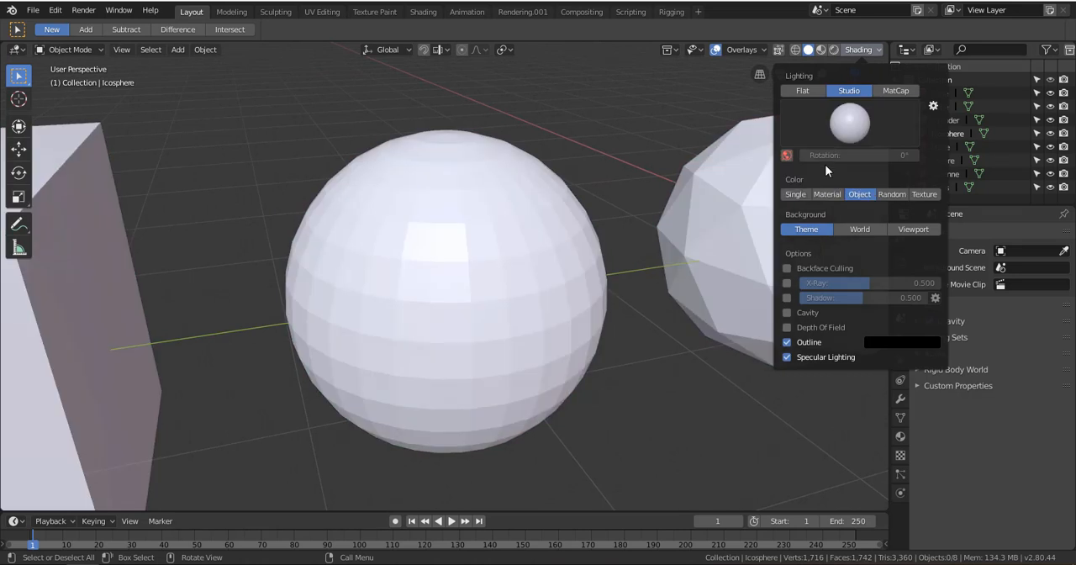
{"action": "left_click", "coordinate": [820, 142]}
{"action": "left_click", "coordinate": [740, 179]}
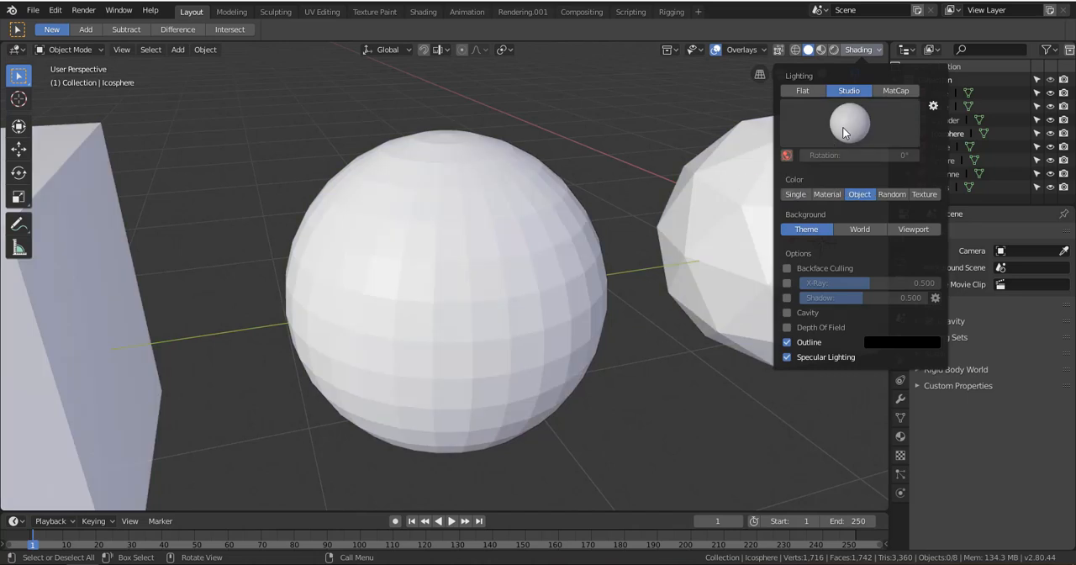
{"action": "scroll", "coordinate": [679, 219], "scroll_direction": "down", "scroll_amount": 6}
{"action": "scroll", "coordinate": [663, 235], "scroll_direction": "up", "scroll_amount": 8}
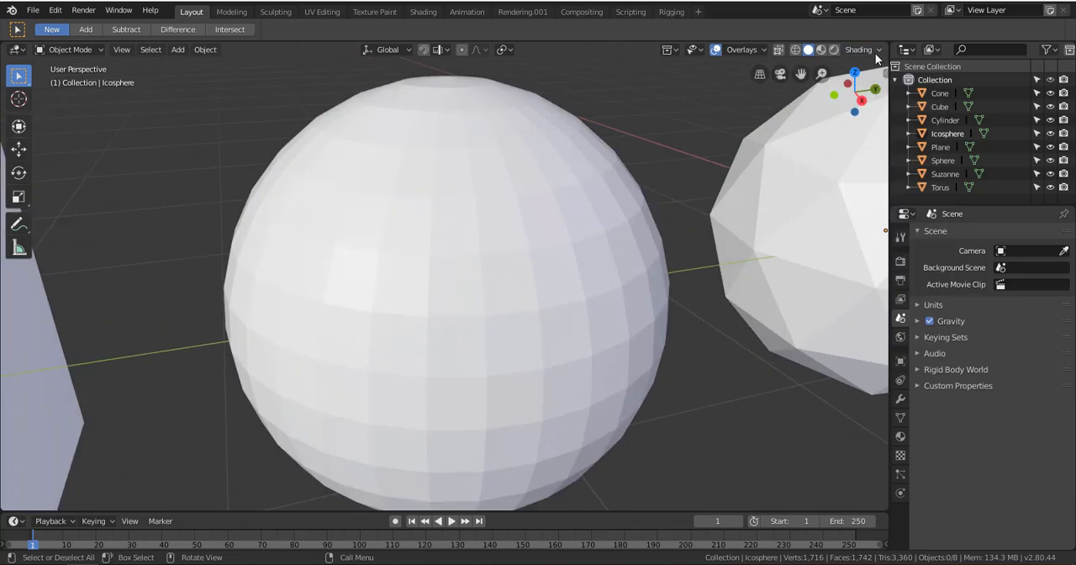
Switch the studio light to the pale green preset, then back to the warm orange and blue one
{"action": "left_click", "coordinate": [872, 51]}
{"action": "left_click", "coordinate": [851, 141]}
{"action": "left_click", "coordinate": [776, 176]}
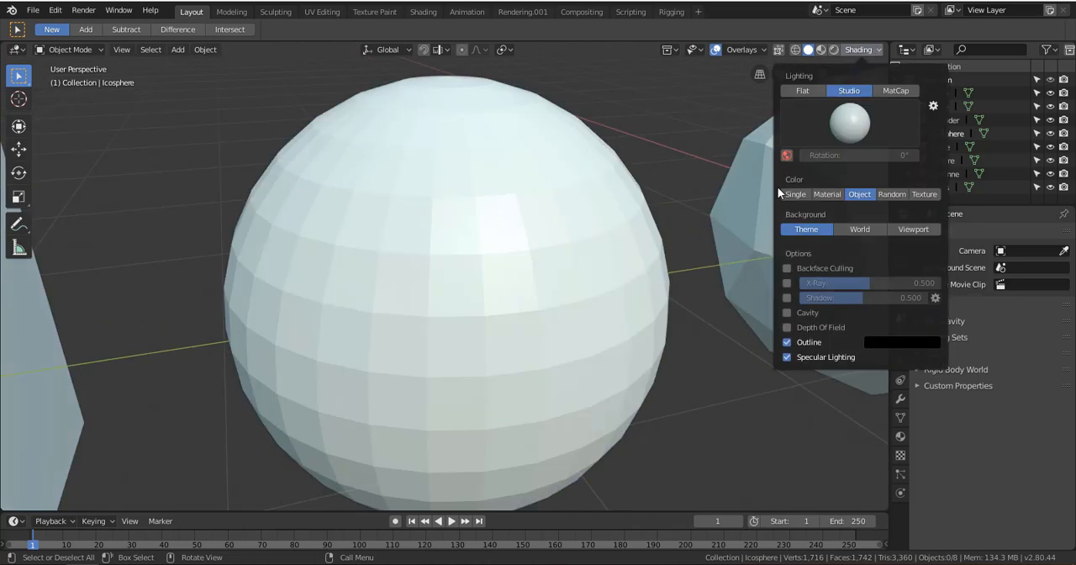
{"action": "left_click", "coordinate": [852, 135]}
{"action": "left_click", "coordinate": [891, 171]}
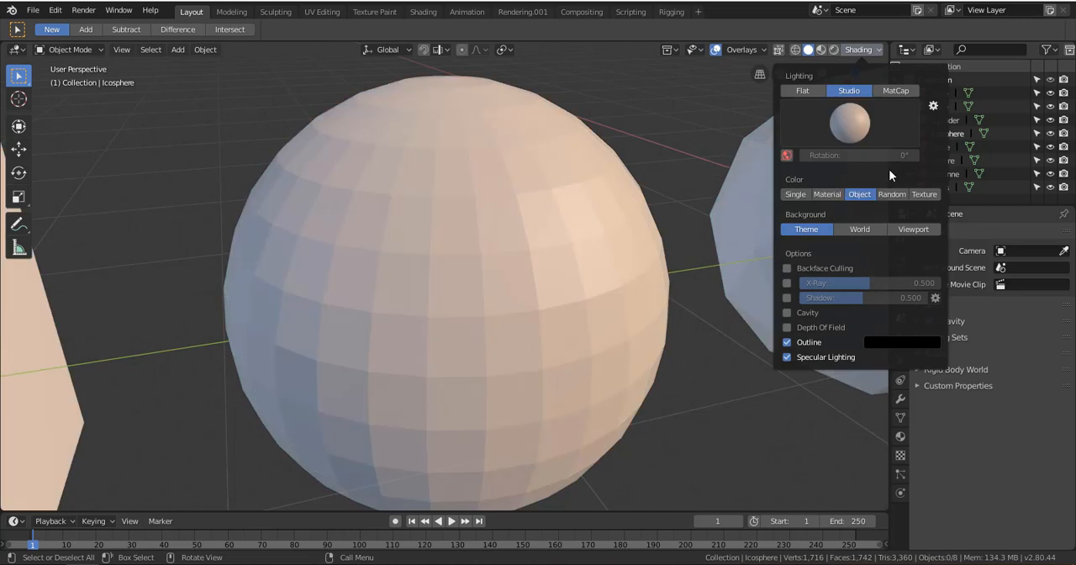
Examine how the warm orange and blue studio light shades the row of primitives from different angles and distances
{"action": "scroll", "coordinate": [673, 251], "scroll_direction": "down", "scroll_amount": 8}
{"action": "scroll", "coordinate": [673, 269], "scroll_direction": "down", "scroll_amount": 4}
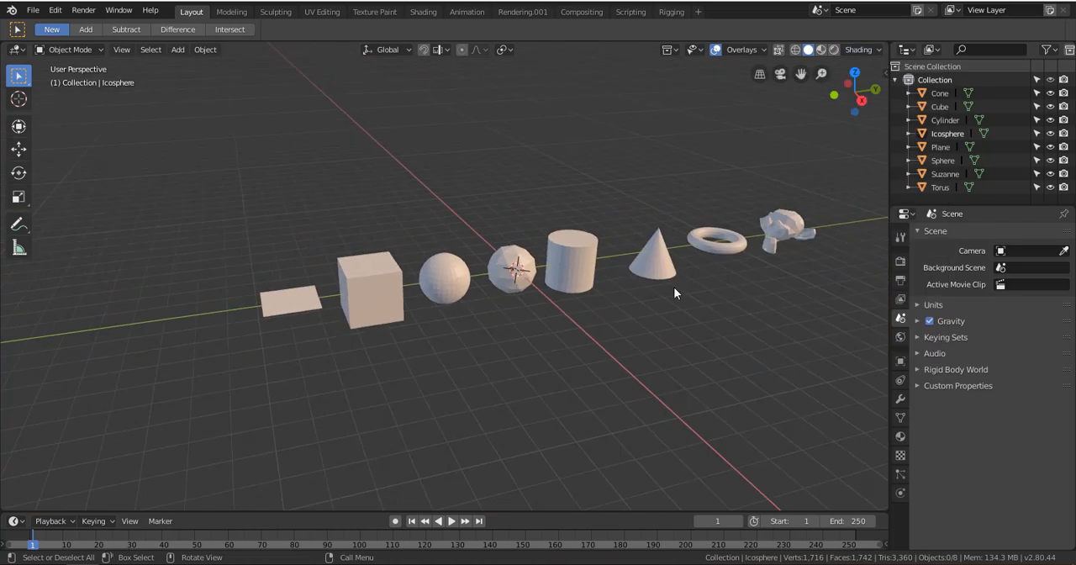
{"action": "middle_click_drag", "start_coordinate": [686, 338], "coordinate": [617, 317]}
{"action": "scroll", "coordinate": [582, 304], "scroll_direction": "up", "scroll_amount": 6}
{"action": "scroll", "coordinate": [571, 304], "scroll_direction": "up", "scroll_amount": 3}
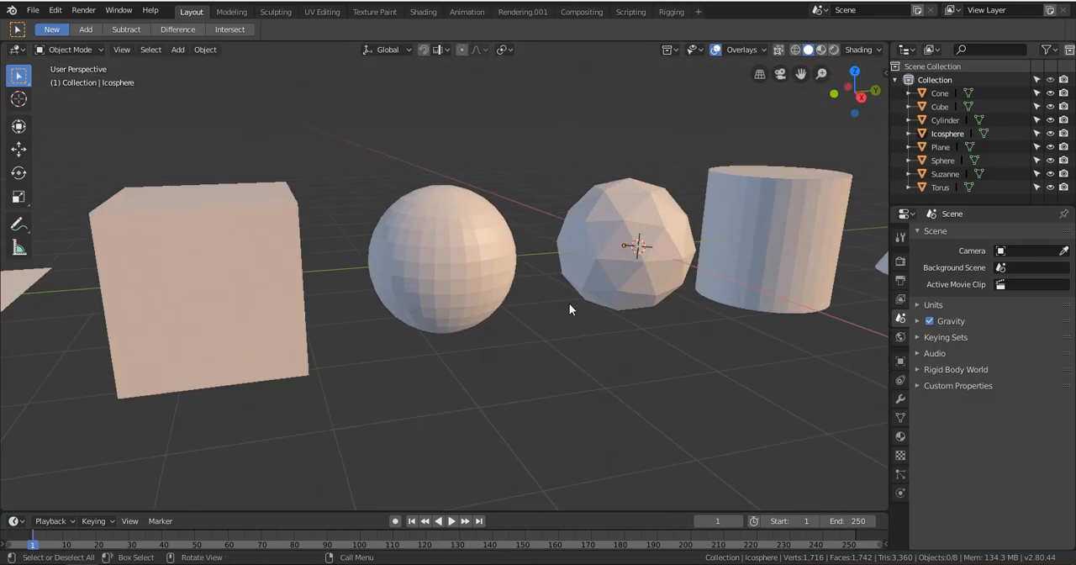
{"action": "middle_click_drag", "start_coordinate": [530, 246], "coordinate": [627, 339], "text": "shift"}
{"action": "middle_click_drag", "start_coordinate": [562, 265], "coordinate": [396, 173], "text": "shift"}
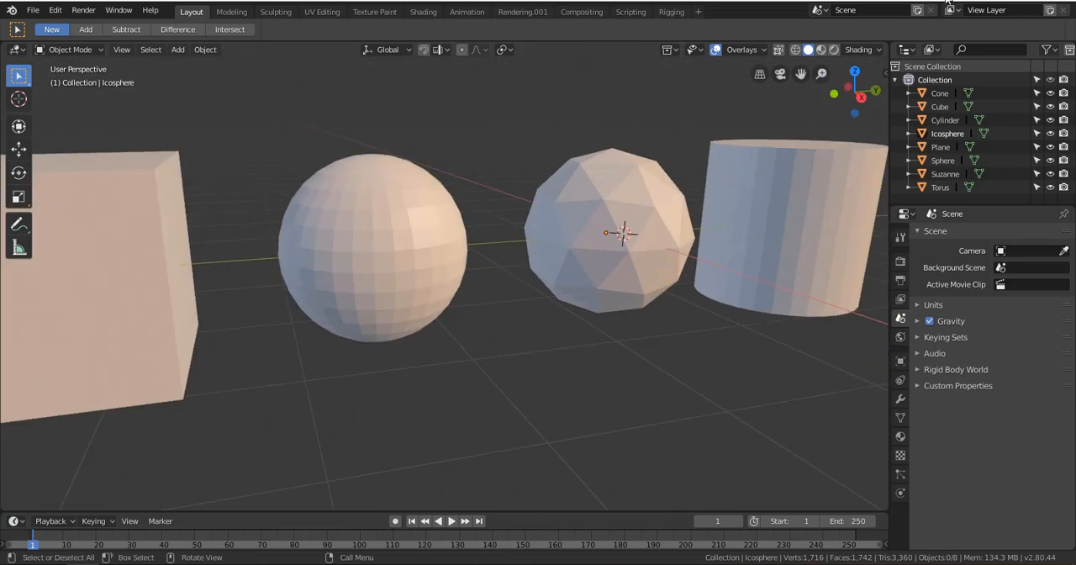
Switch the viewport lighting to MatCap and inspect the shading on the primitives
{"action": "left_click", "coordinate": [859, 49]}
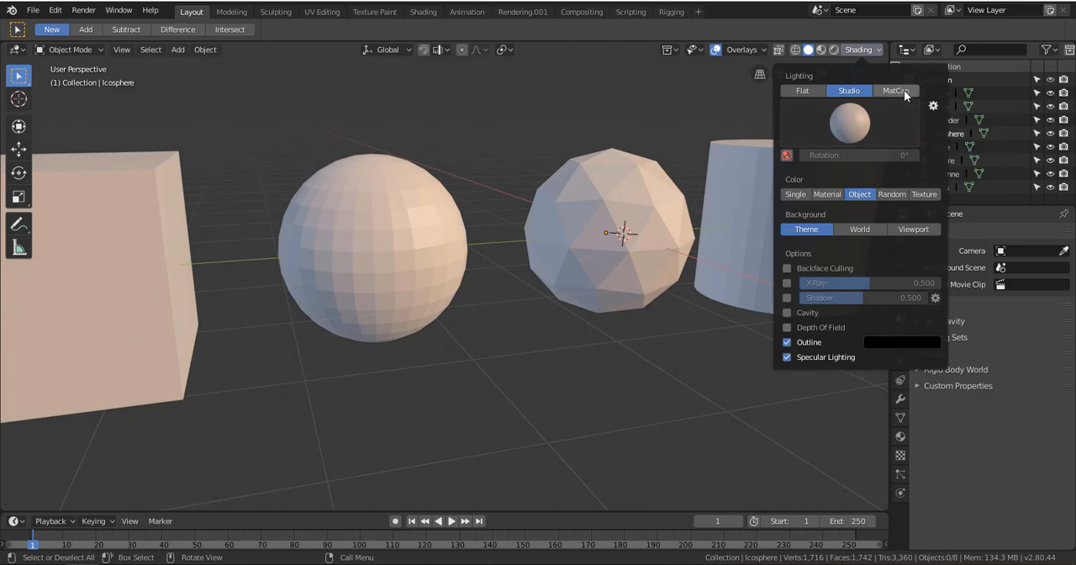
{"action": "left_click", "coordinate": [904, 95]}
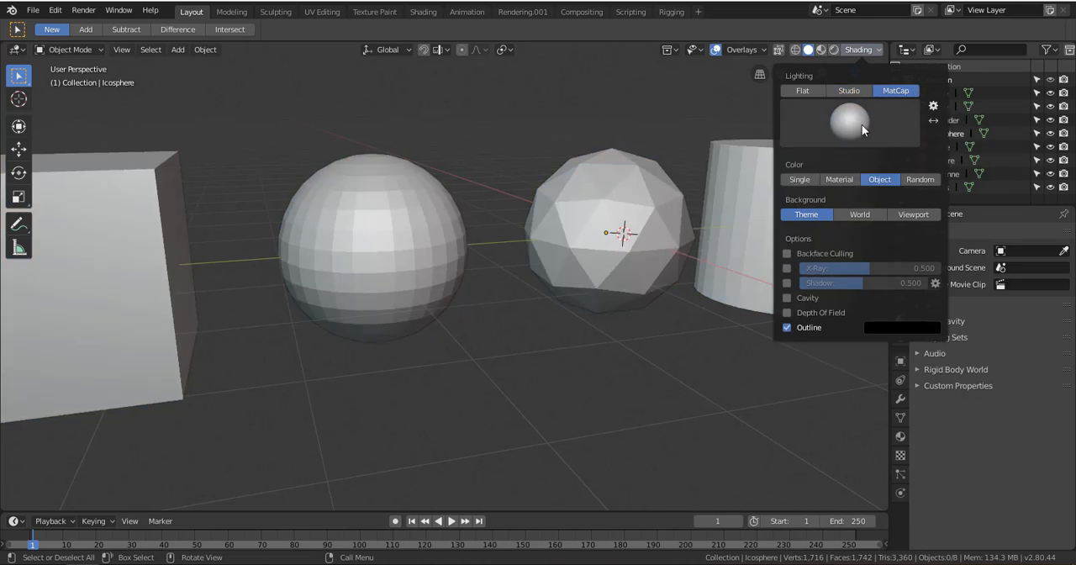
{"action": "scroll", "coordinate": [683, 198], "scroll_direction": "down", "scroll_amount": 2}
{"action": "scroll", "coordinate": [683, 196], "scroll_direction": "up", "scroll_amount": 1}
{"action": "scroll", "coordinate": [682, 197], "scroll_direction": "down", "scroll_amount": 1}
{"action": "middle_click_drag", "start_coordinate": [680, 196], "coordinate": [703, 246]}
{"action": "scroll", "coordinate": [738, 188], "scroll_direction": "up", "scroll_amount": 1}
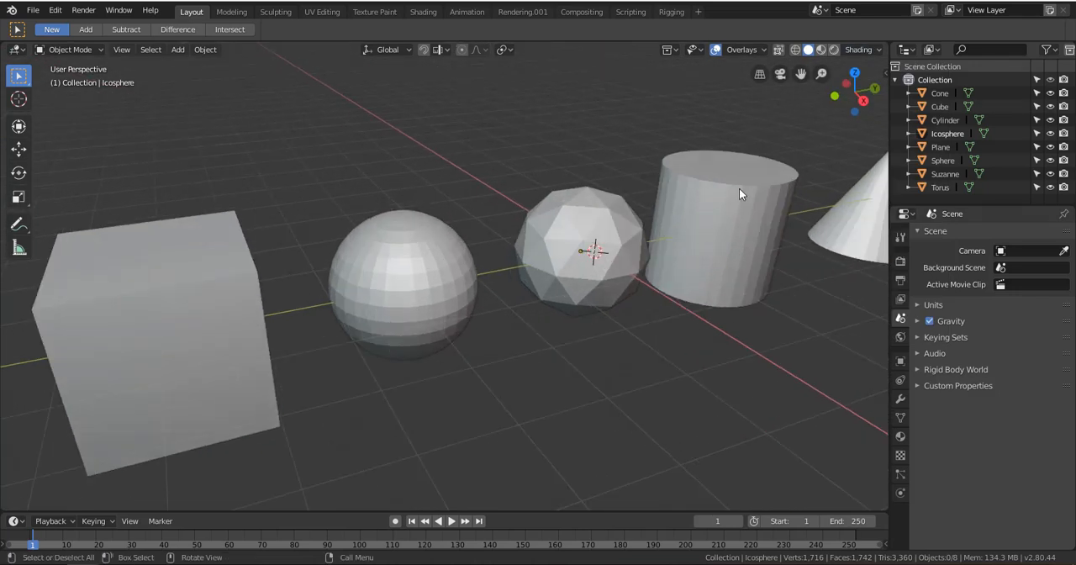
Try the glossy red matcap, then the black-and-white striped one, on the primitives
{"action": "left_click", "coordinate": [857, 50]}
{"action": "left_click", "coordinate": [884, 130]}
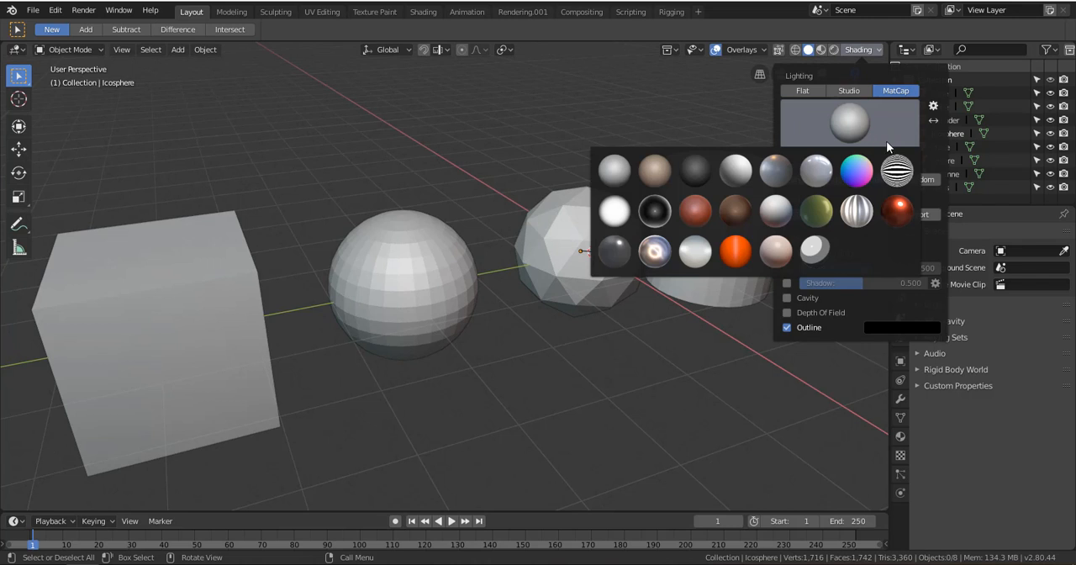
{"action": "left_click", "coordinate": [902, 213]}
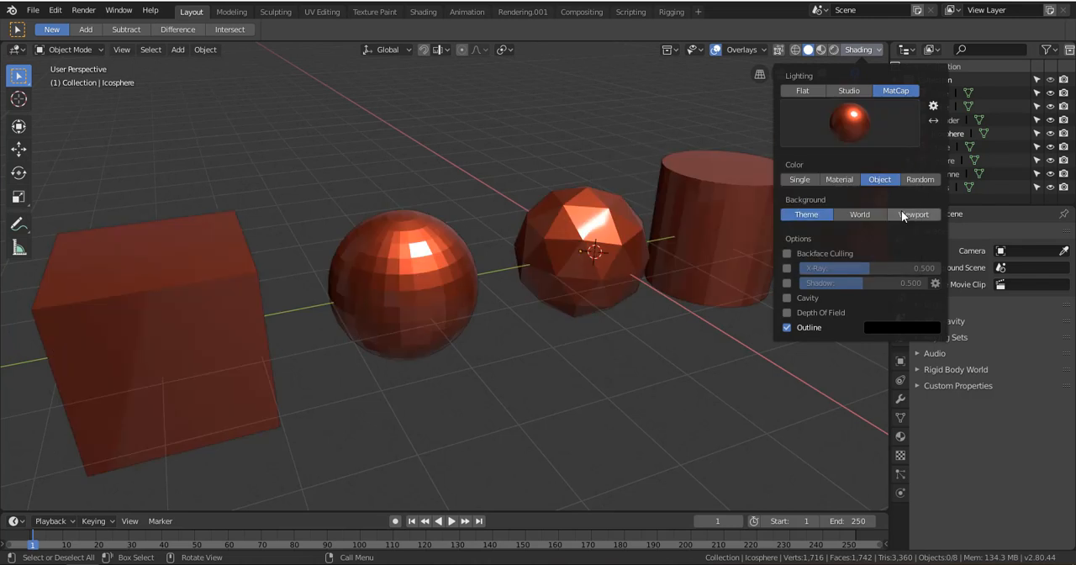
{"action": "left_click", "coordinate": [880, 130]}
{"action": "left_click", "coordinate": [896, 171]}
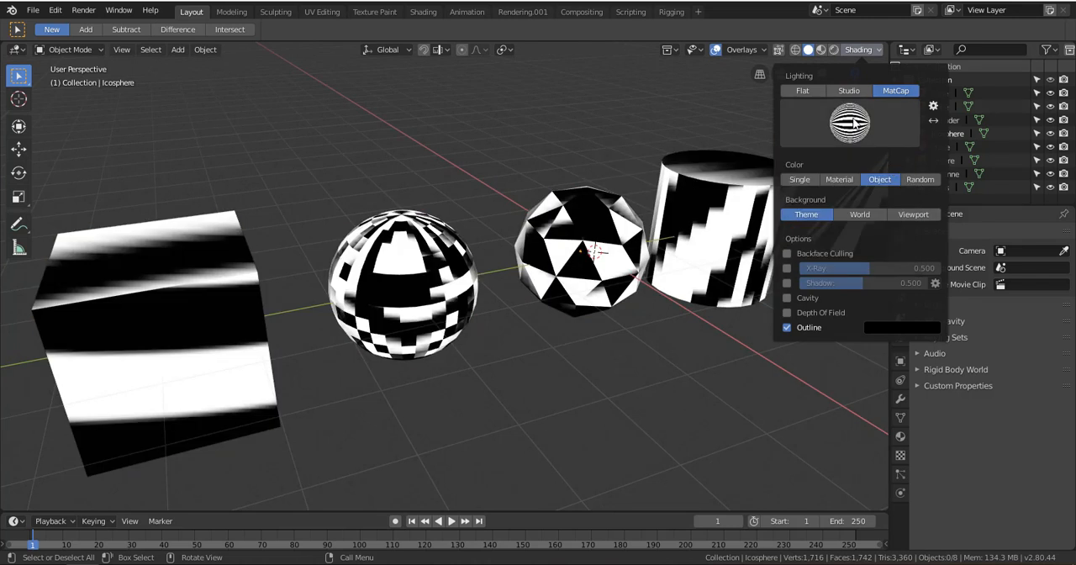
Try the rainbow-colored, glossy light gray and olive green matcaps one after another
{"action": "left_click", "coordinate": [856, 124]}
{"action": "left_click", "coordinate": [855, 169]}
{"action": "left_click", "coordinate": [848, 128]}
{"action": "left_click", "coordinate": [815, 171]}
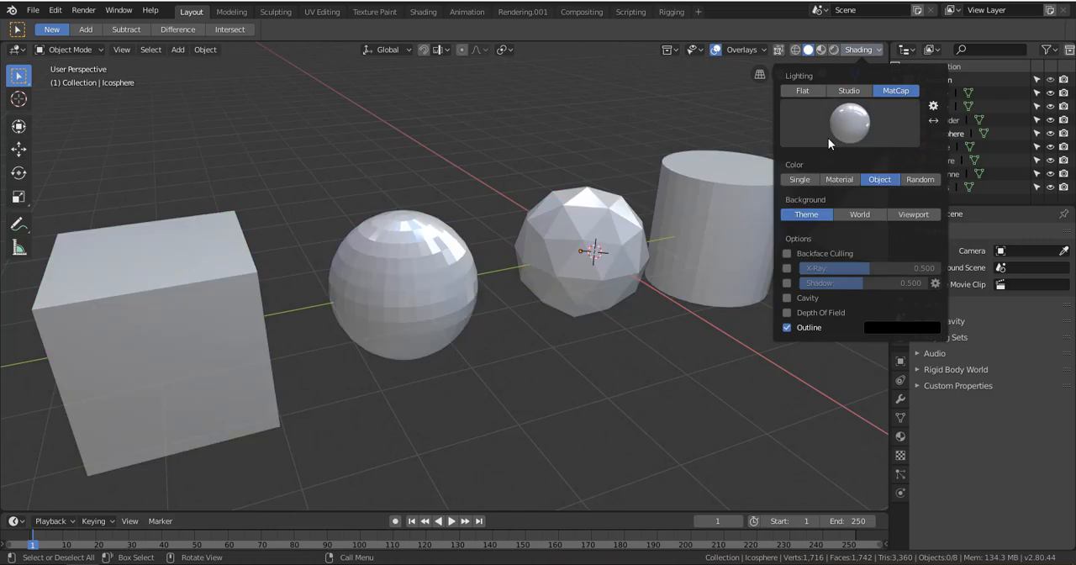
{"action": "left_click", "coordinate": [834, 141]}
{"action": "left_click", "coordinate": [815, 210]}
Apply the last matcap with hard-edged white and gray toon shading and inspect it closer on the primitives
{"action": "left_click", "coordinate": [831, 134]}
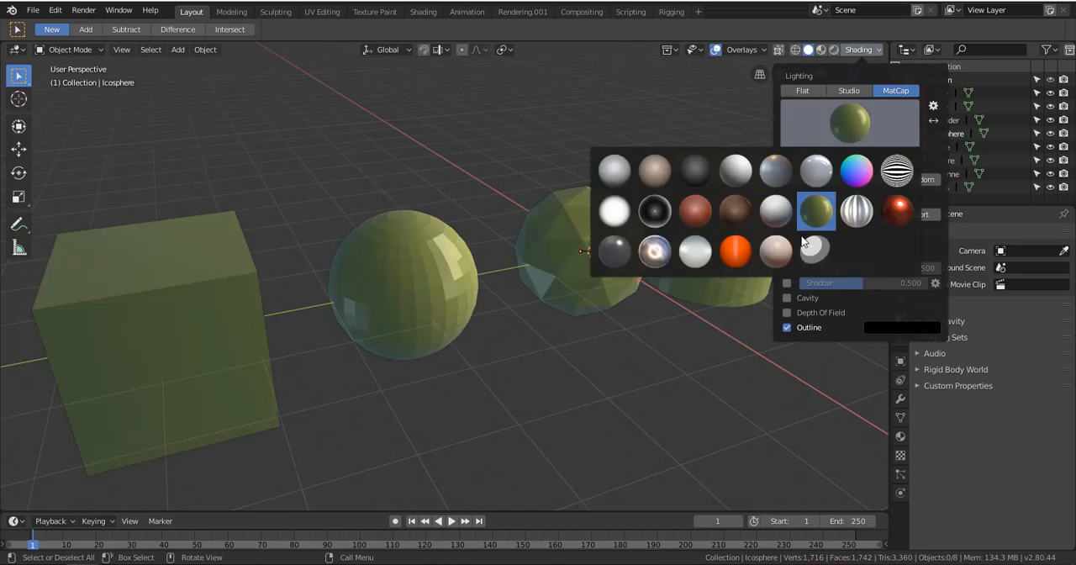
{"action": "left_click", "coordinate": [814, 249]}
{"action": "mouse_move", "coordinate": [643, 283]}
{"action": "middle_mouse_down"}
{"action": "mouse_move", "coordinate": [547, 250]}
{"action": "mouse_move", "coordinate": [487, 250]}
{"action": "mouse_move", "coordinate": [527, 282]}
{"action": "mouse_move", "coordinate": [645, 257]}
{"action": "mouse_move", "coordinate": [565, 264]}
{"action": "mouse_move", "coordinate": [624, 290]}
{"action": "mouse_move", "coordinate": [488, 237]}
{"action": "mouse_move", "coordinate": [538, 306]}
{"action": "mouse_move", "coordinate": [645, 263]}
{"action": "middle_mouse_up"}
{"action": "scroll", "coordinate": [506, 252], "scroll_direction": "up", "scroll_amount": 6}
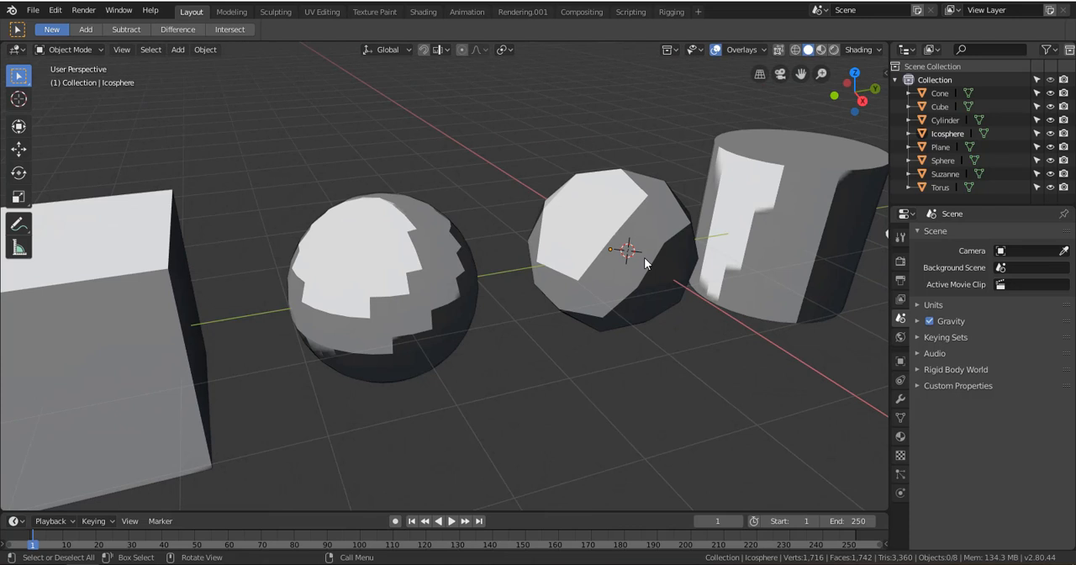
Try the pale pink, pearl white and dark glossy gray matcaps from the last row of presets
{"action": "left_click", "coordinate": [859, 52]}
{"action": "left_click", "coordinate": [849, 122]}
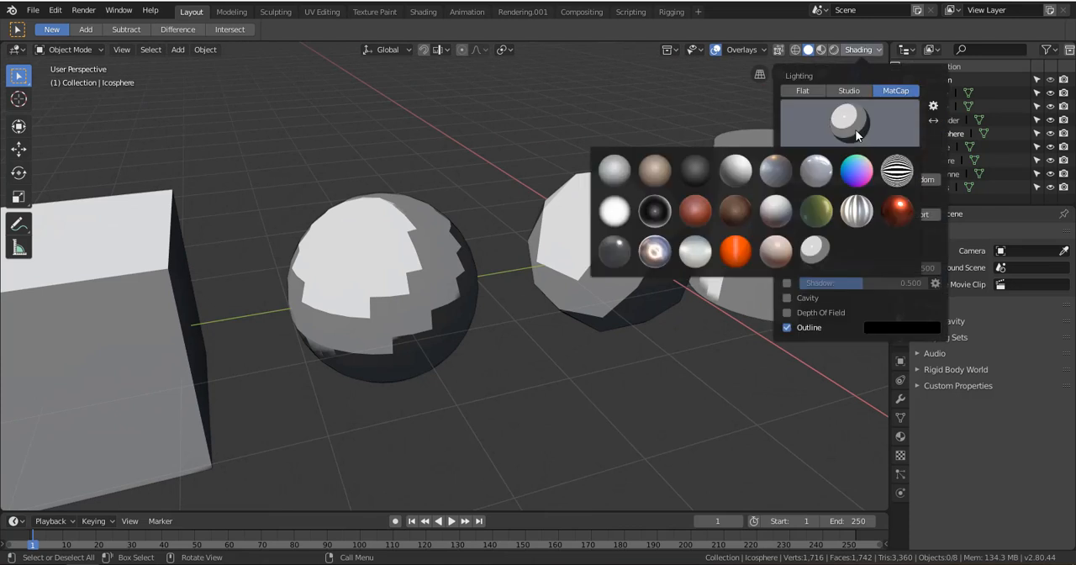
{"action": "left_click", "coordinate": [767, 256]}
{"action": "left_click", "coordinate": [849, 122]}
{"action": "left_click", "coordinate": [697, 252]}
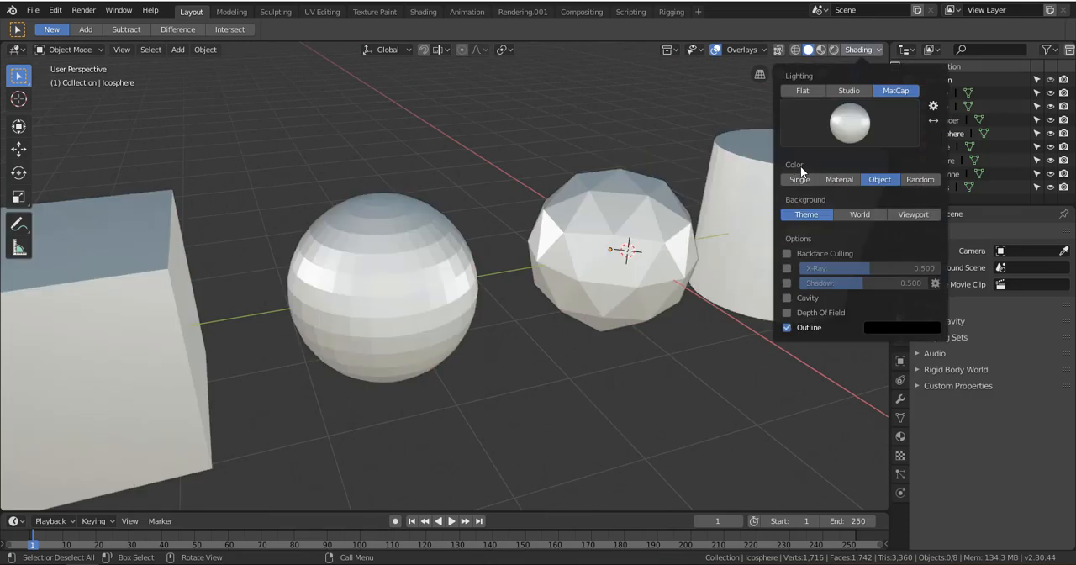
{"action": "left_click", "coordinate": [840, 124]}
{"action": "left_click", "coordinate": [616, 252]}
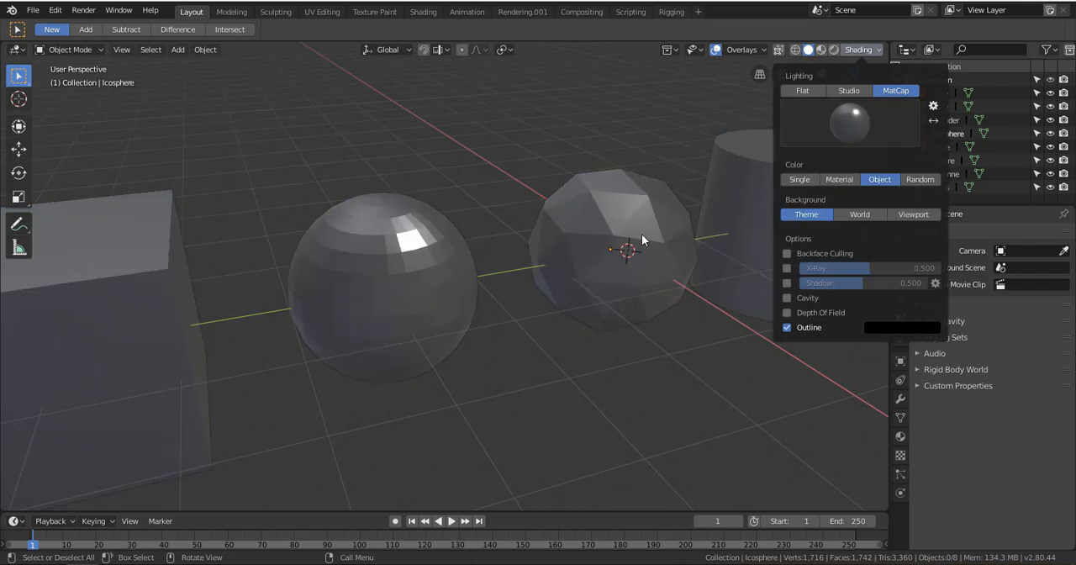
Try the plain white, red clay and dark brown matcaps from the second row of presets
{"action": "left_click", "coordinate": [820, 133]}
{"action": "left_click", "coordinate": [627, 217]}
{"action": "left_click", "coordinate": [845, 121]}
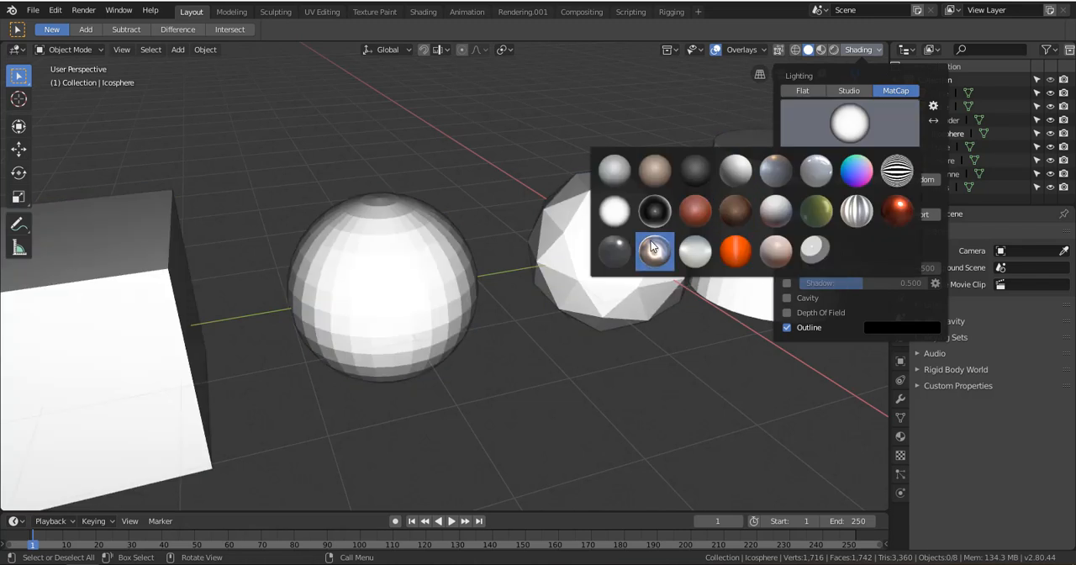
{"action": "left_click", "coordinate": [694, 211]}
{"action": "left_click", "coordinate": [847, 124]}
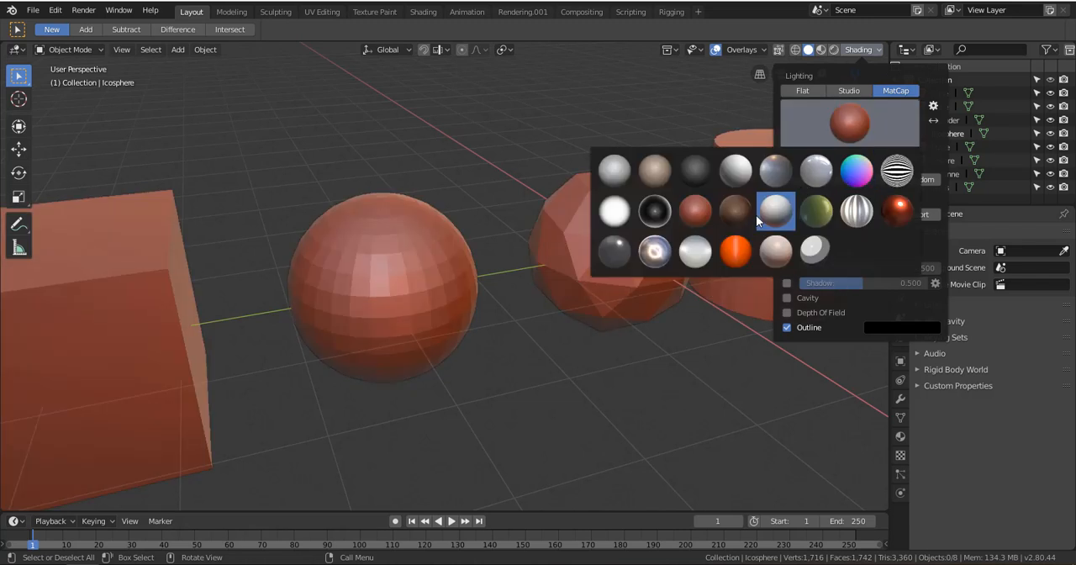
{"action": "left_click", "coordinate": [736, 211]}
Compare the tan and basic gray matcaps, then try the high-contrast white one in the first row
{"action": "left_click", "coordinate": [821, 146]}
{"action": "left_click", "coordinate": [655, 171]}
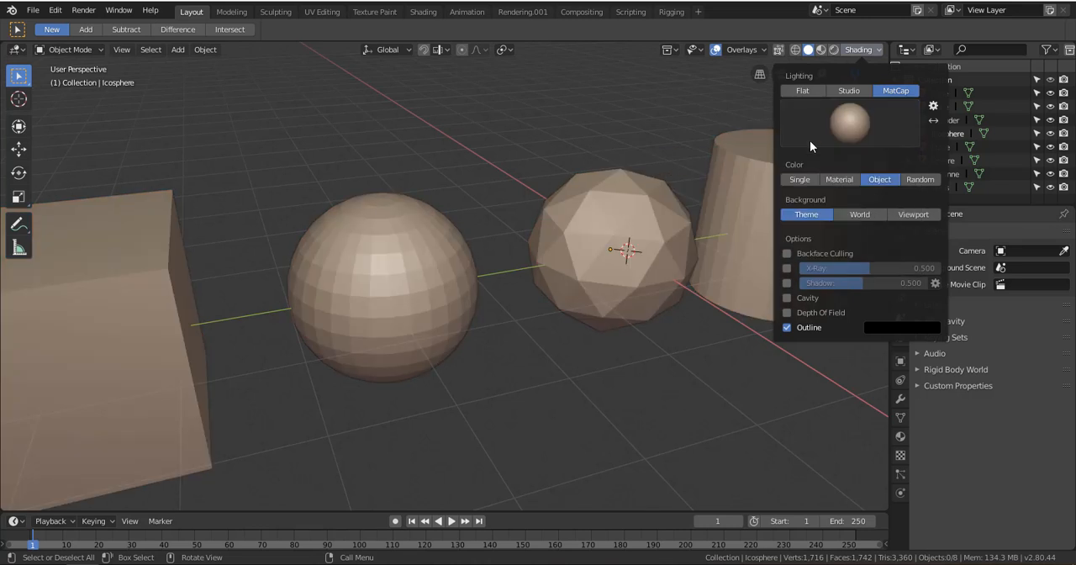
{"action": "left_click", "coordinate": [810, 142]}
{"action": "left_click", "coordinate": [615, 171]}
{"action": "left_click", "coordinate": [819, 130]}
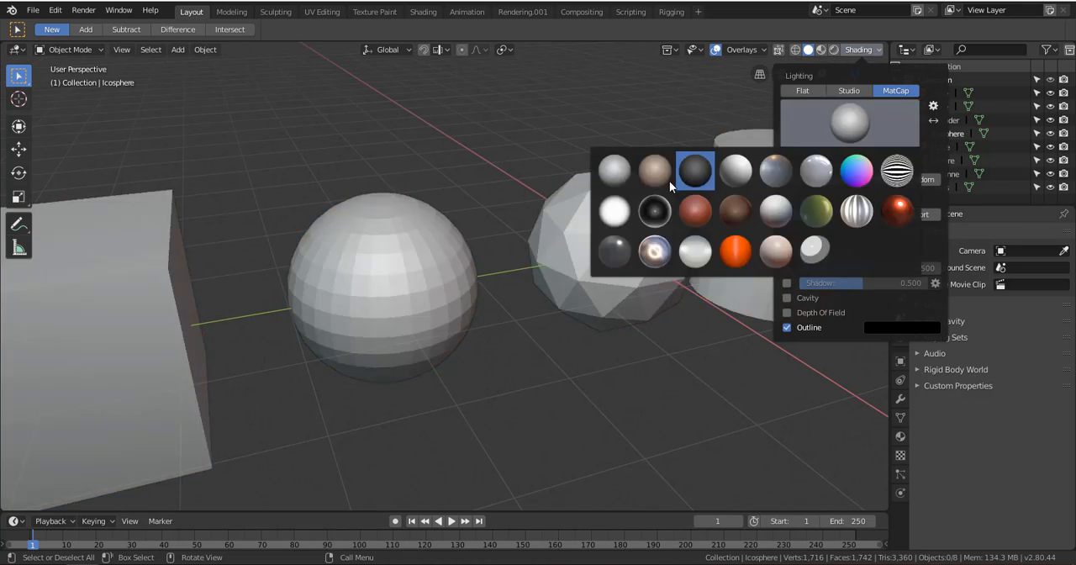
{"action": "left_click", "coordinate": [655, 170]}
{"action": "left_click", "coordinate": [847, 124]}
{"action": "left_click", "coordinate": [735, 171]}
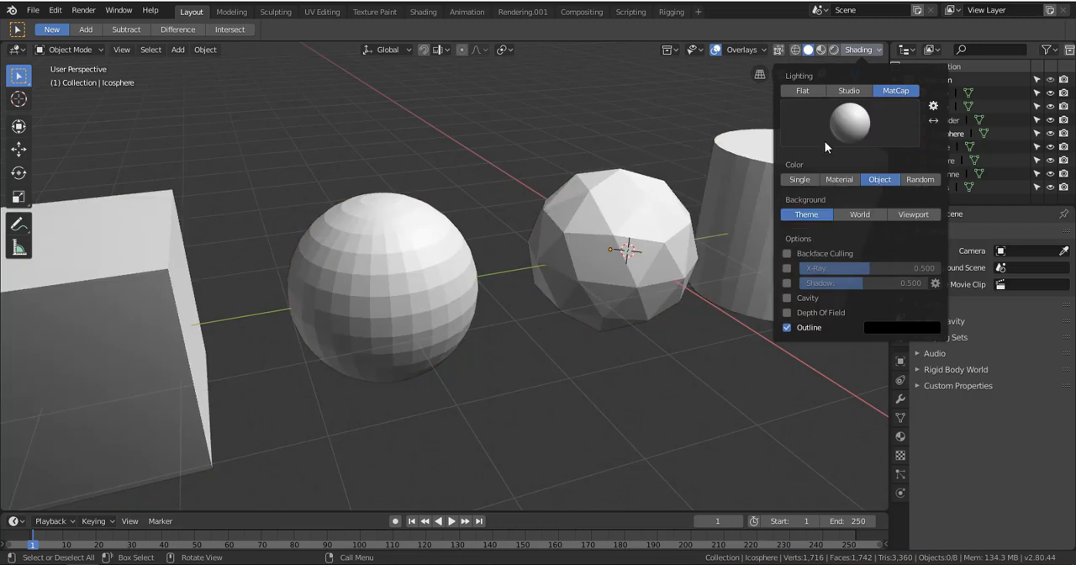
Set the matcap to the first preset, basic gray, and inspect the primitives with it
{"action": "left_click", "coordinate": [826, 148]}
{"action": "left_click", "coordinate": [614, 171]}
{"action": "scroll", "coordinate": [578, 278], "scroll_direction": "down", "scroll_amount": 3}
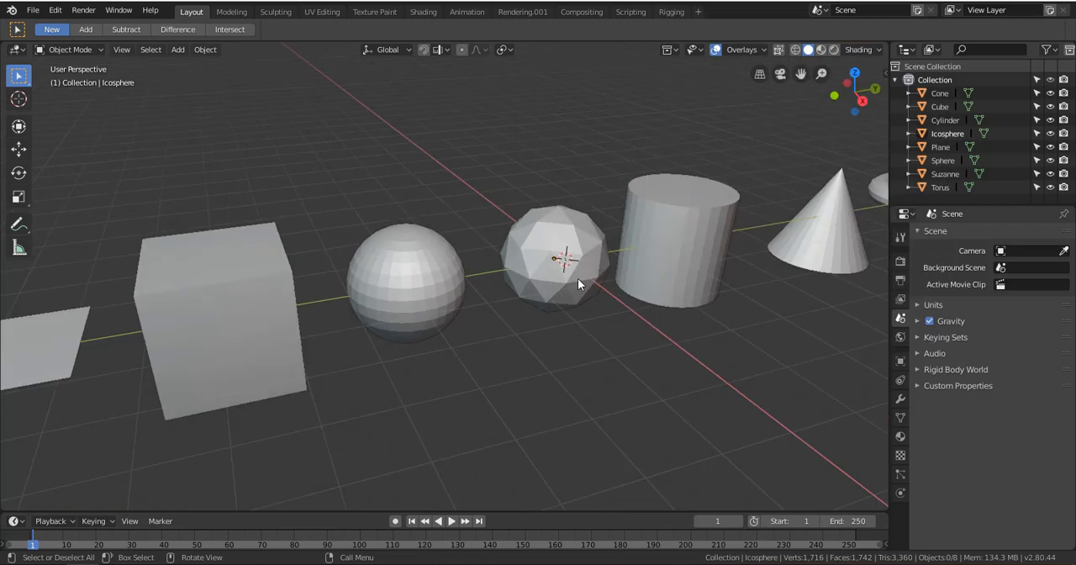
{"action": "middle_click_drag", "start_coordinate": [578, 278], "coordinate": [630, 241]}
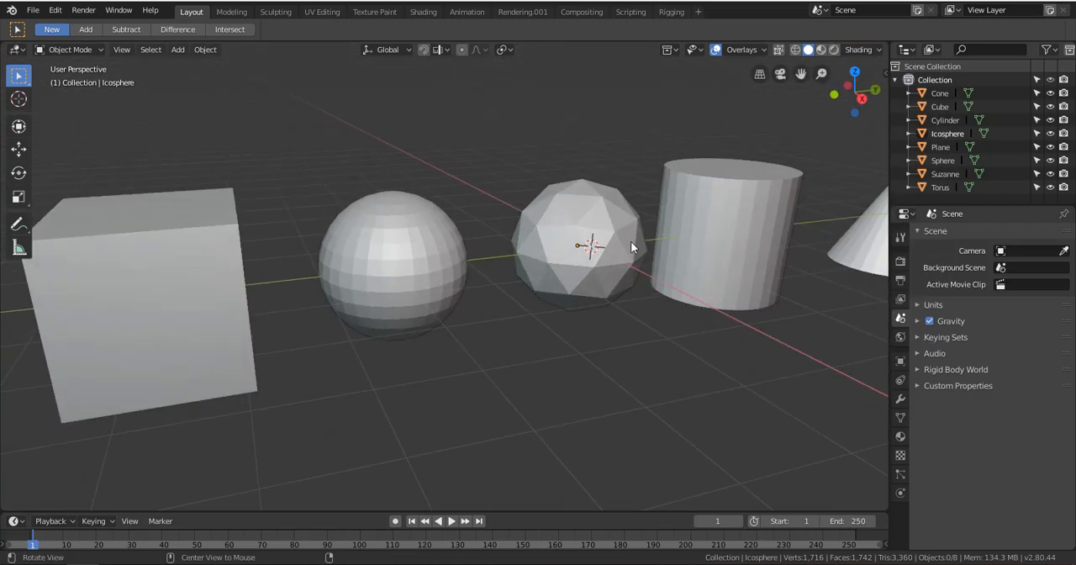
Set the viewport color type to Random under MatCap lighting and select the cube
{"action": "left_click", "coordinate": [858, 51]}
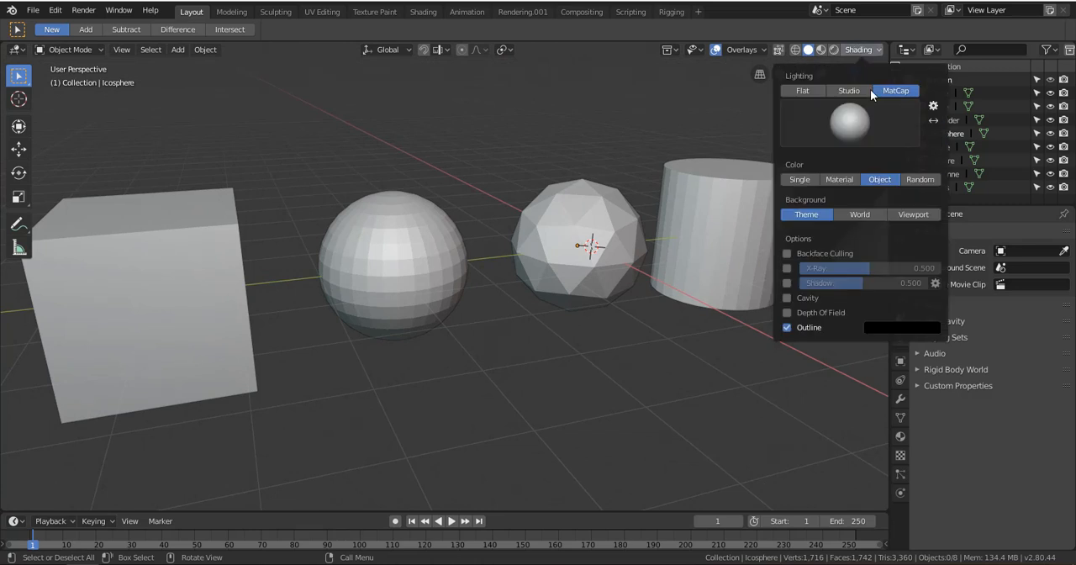
{"action": "left_click", "coordinate": [921, 181]}
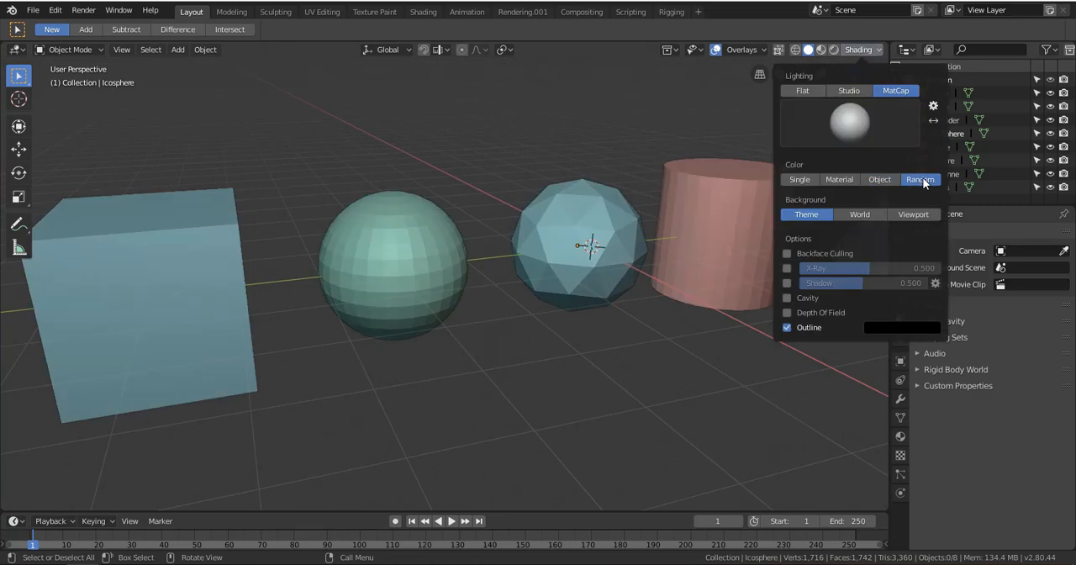
{"action": "mouse_move", "coordinate": [739, 227]}
{"action": "middle_mouse_down"}
{"action": "mouse_move", "coordinate": [511, 266]}
{"action": "mouse_move", "coordinate": [479, 231]}
{"action": "mouse_move", "coordinate": [547, 260]}
{"action": "mouse_move", "coordinate": [665, 276]}
{"action": "mouse_move", "coordinate": [686, 231]}
{"action": "mouse_move", "coordinate": [593, 287]}
{"action": "mouse_move", "coordinate": [725, 254]}
{"action": "mouse_move", "coordinate": [542, 284]}
{"action": "mouse_move", "coordinate": [605, 273]}
{"action": "mouse_move", "coordinate": [547, 258]}
{"action": "mouse_move", "coordinate": [630, 255]}
{"action": "mouse_move", "coordinate": [600, 265]}
{"action": "mouse_move", "coordinate": [555, 257]}
{"action": "mouse_move", "coordinate": [593, 276]}
{"action": "mouse_move", "coordinate": [511, 216]}
{"action": "mouse_move", "coordinate": [550, 267]}
{"action": "mouse_move", "coordinate": [615, 216]}
{"action": "mouse_move", "coordinate": [503, 220]}
{"action": "mouse_move", "coordinate": [521, 235]}
{"action": "mouse_move", "coordinate": [569, 238]}
{"action": "middle_mouse_up"}
{"action": "scroll", "coordinate": [602, 287], "scroll_direction": "up", "scroll_amount": 4}
{"action": "scroll", "coordinate": [542, 284], "scroll_direction": "down", "scroll_amount": 3}
{"action": "scroll", "coordinate": [605, 274], "scroll_direction": "up", "scroll_amount": 2}
{"action": "left_click", "coordinate": [570, 289]}
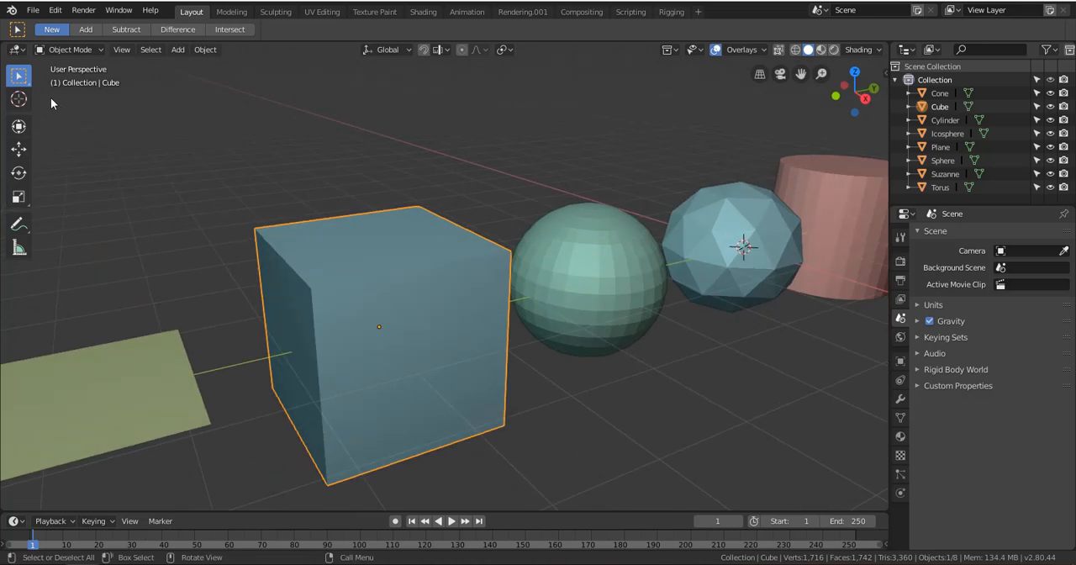
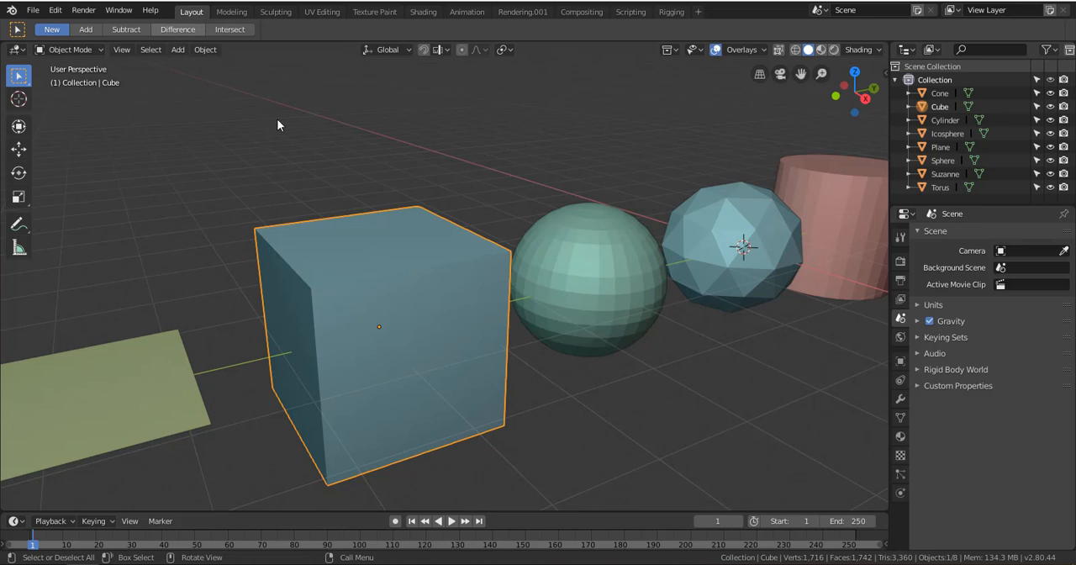
Switch to the Modeling workspace and select the nearest top corner vertex of the cube
{"action": "scroll", "coordinate": [467, 351], "scroll_direction": "down", "scroll_amount": 6}
{"action": "scroll", "coordinate": [467, 350], "scroll_direction": "up", "scroll_amount": 1}
{"action": "scroll", "coordinate": [484, 345], "scroll_direction": "down", "scroll_amount": 2}
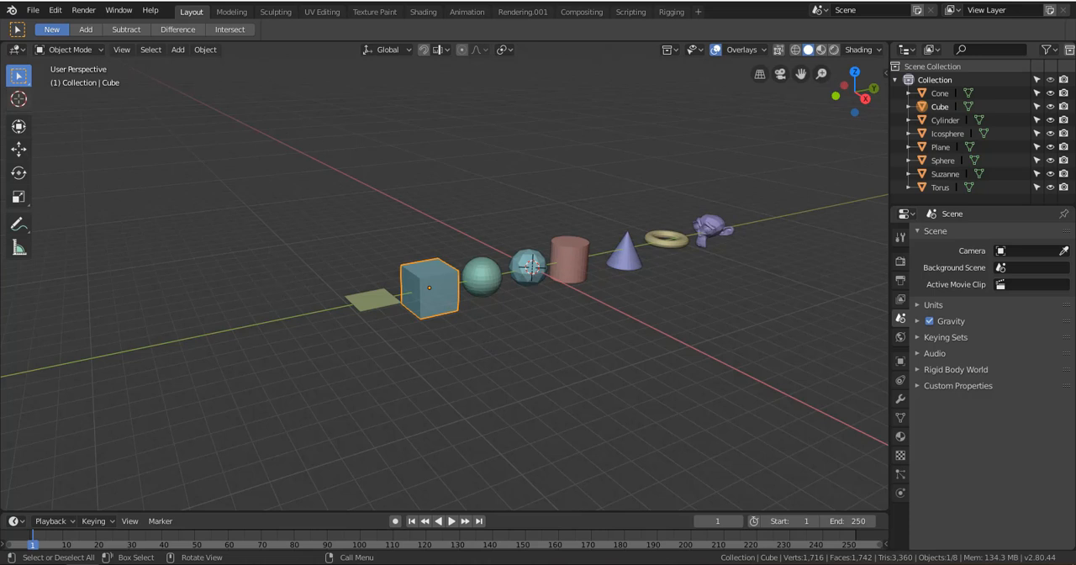
{"action": "left_click", "coordinate": [232, 14]}
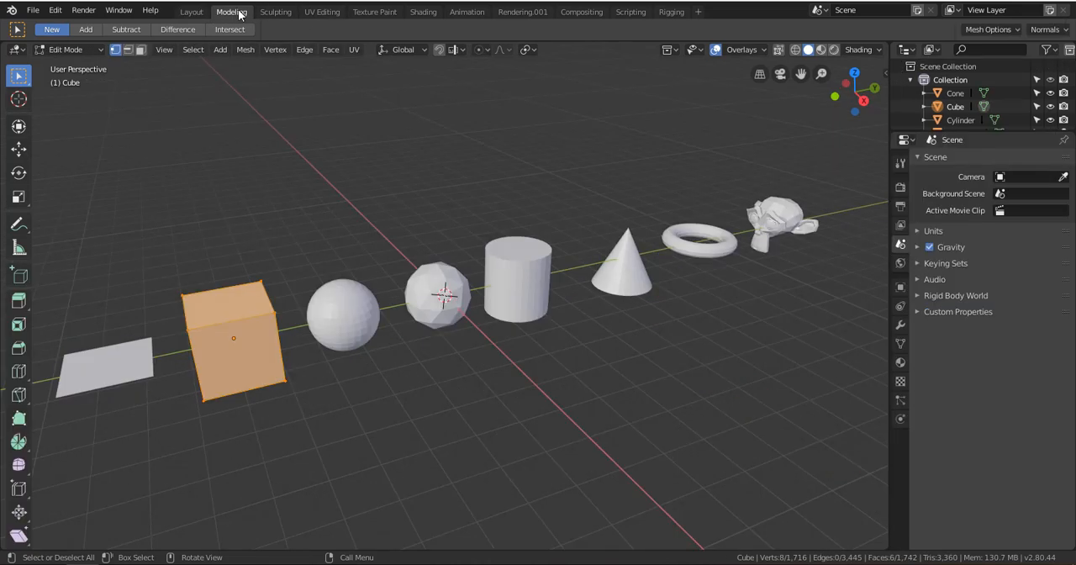
{"action": "scroll", "coordinate": [413, 351], "scroll_direction": "up", "scroll_amount": 3}
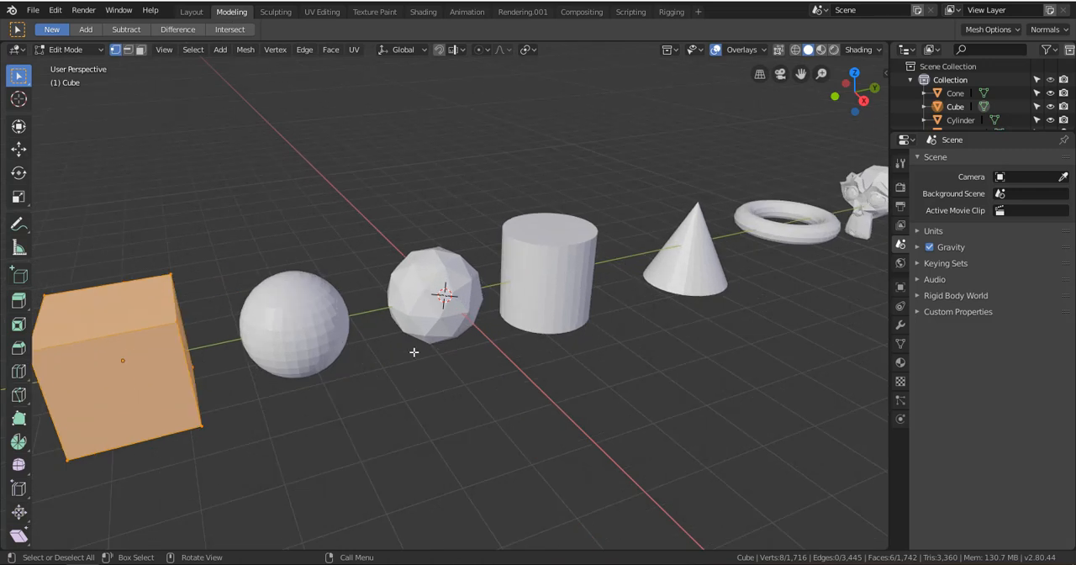
{"action": "middle_click_drag", "start_coordinate": [241, 356], "coordinate": [469, 291], "text": "shift"}
{"action": "scroll", "coordinate": [523, 274], "scroll_direction": "up", "scroll_amount": 2}
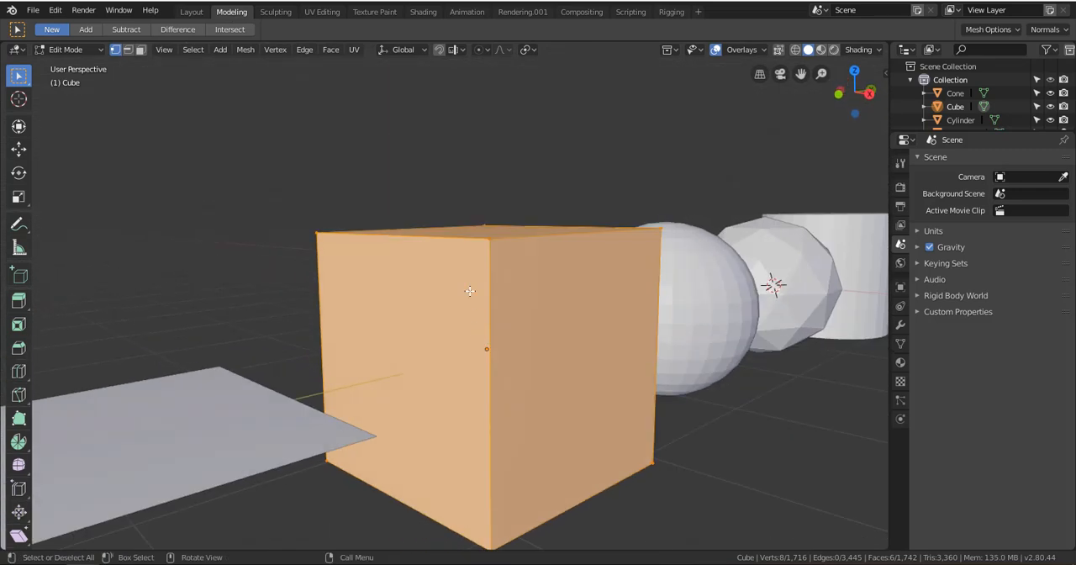
{"action": "left_click", "coordinate": [493, 238]}
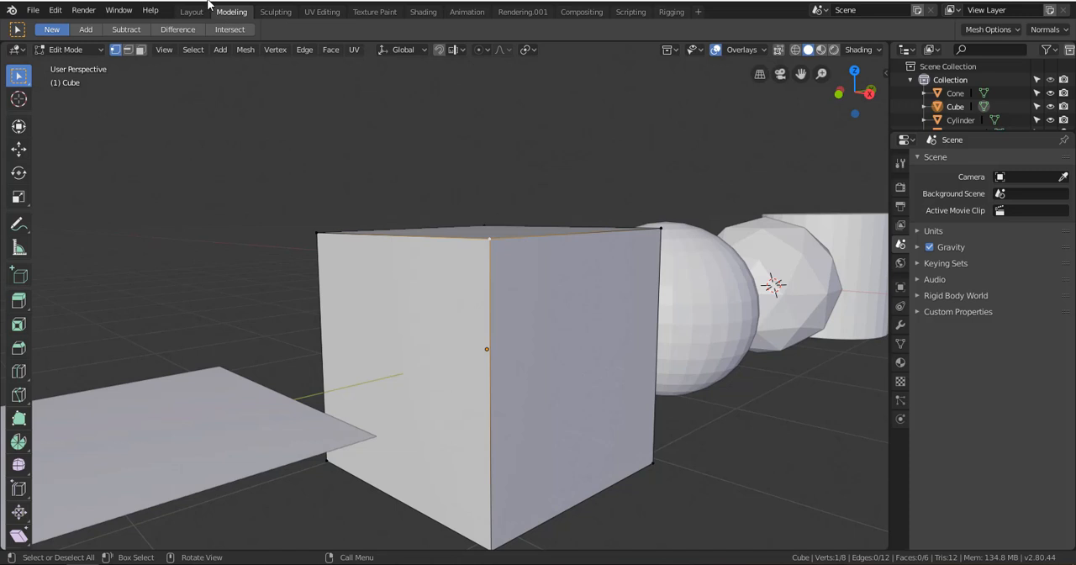
Look through the Sculpting, UV Editing, Texture Paint, Shading, Animation and Rendering.001 workspaces and return to Layout
{"action": "left_click", "coordinate": [276, 11]}
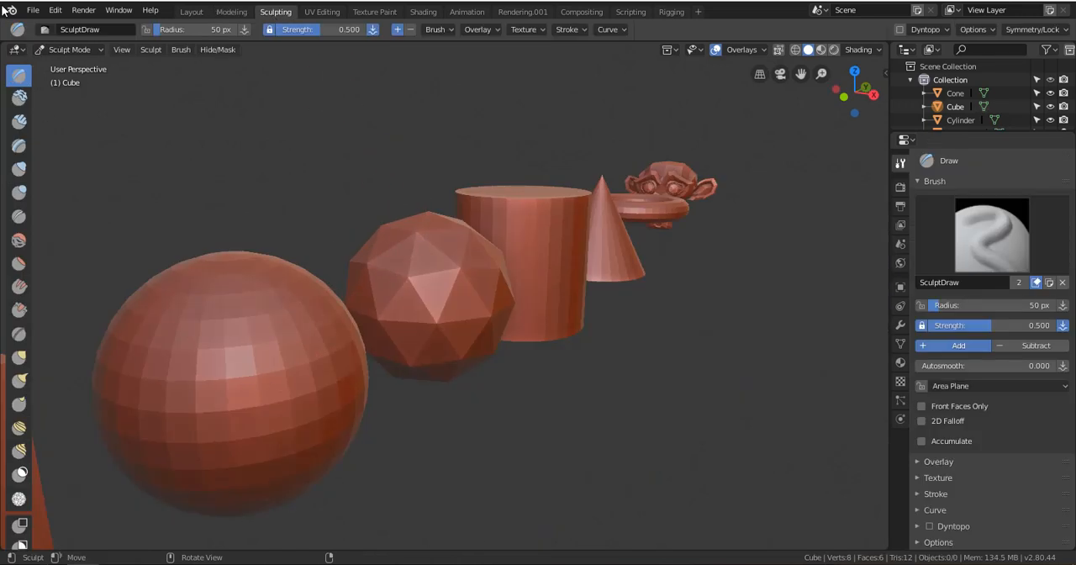
{"action": "left_click", "coordinate": [322, 12]}
{"action": "left_click", "coordinate": [375, 12]}
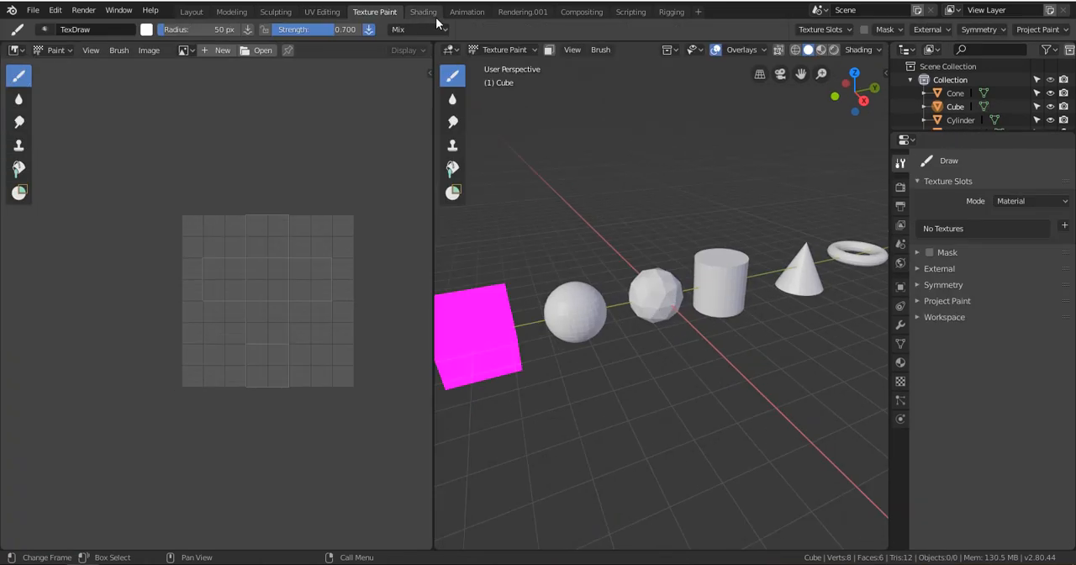
{"action": "left_click", "coordinate": [429, 11]}
{"action": "left_click", "coordinate": [468, 12]}
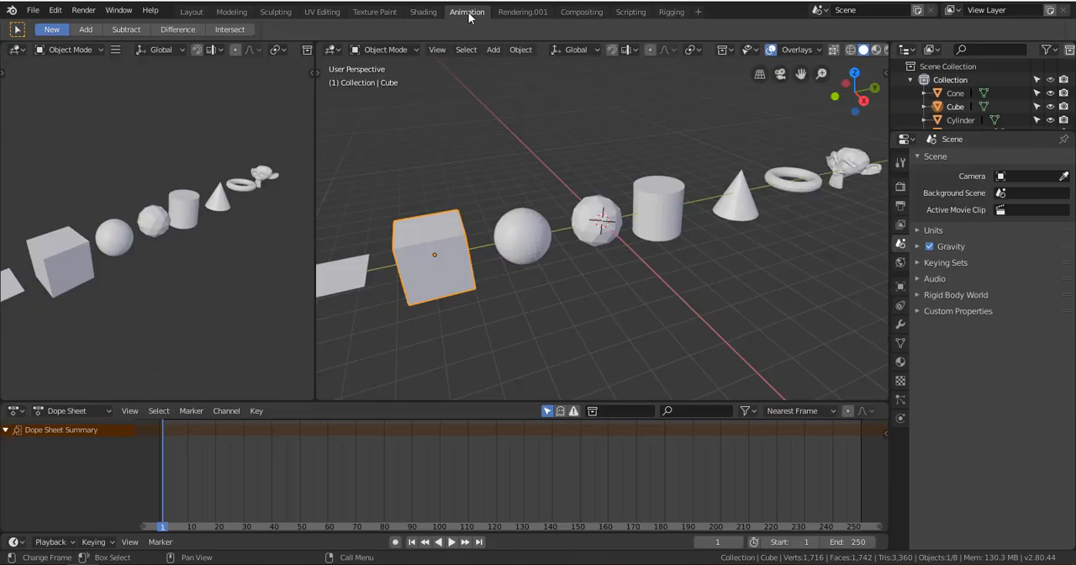
{"action": "left_click", "coordinate": [515, 12]}
{"action": "left_click", "coordinate": [192, 12]}
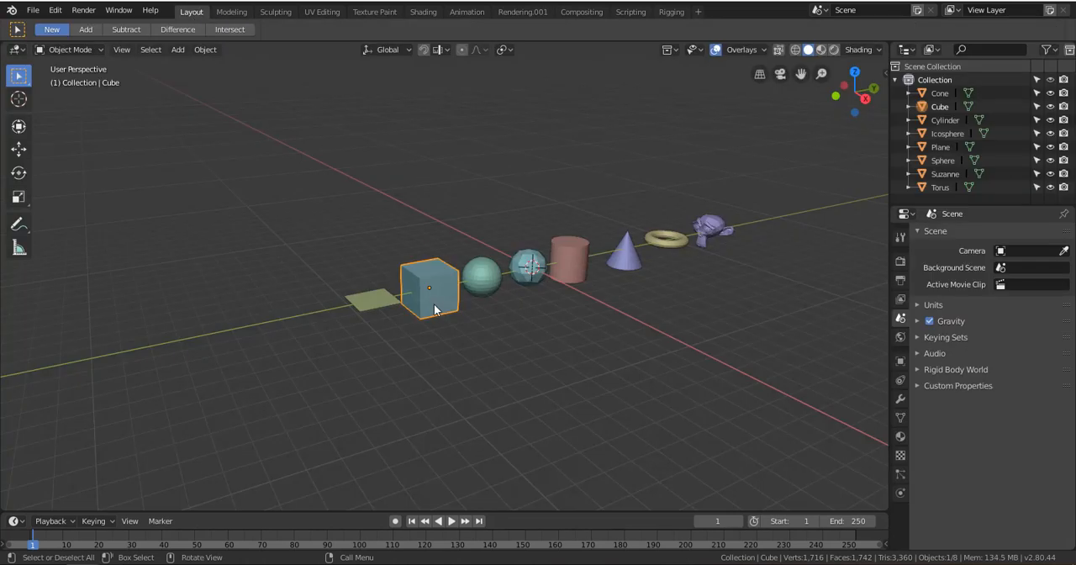
Select the sphere, icosphere, cylinder and plane in turn, finishing with the cube selected
{"action": "scroll", "coordinate": [425, 285], "scroll_direction": "up", "scroll_amount": 5}
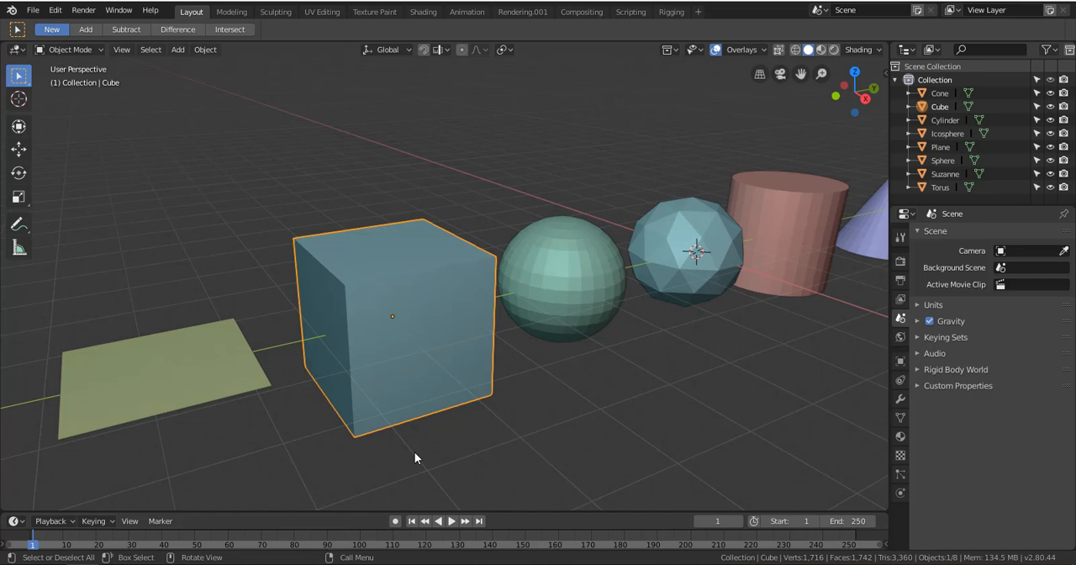
{"action": "scroll", "coordinate": [411, 380], "scroll_direction": "up", "scroll_amount": 2}
{"action": "scroll", "coordinate": [406, 377], "scroll_direction": "down", "scroll_amount": 2}
{"action": "scroll", "coordinate": [403, 369], "scroll_direction": "up", "scroll_amount": 3}
{"action": "scroll", "coordinate": [400, 362], "scroll_direction": "down", "scroll_amount": 3}
{"action": "middle_click_drag", "start_coordinate": [385, 355], "coordinate": [466, 299], "text": "shift"}
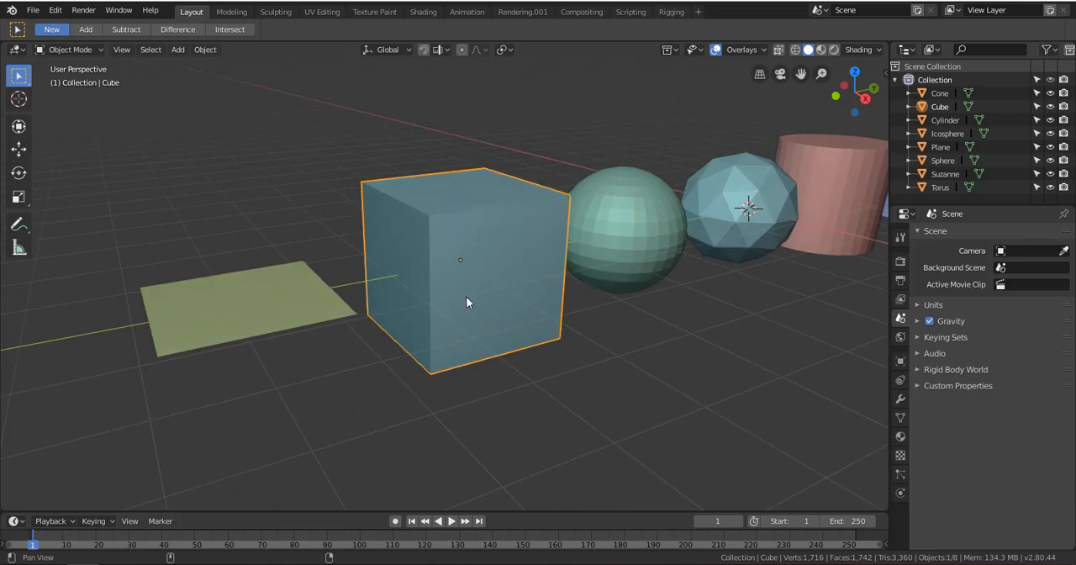
{"action": "left_click", "coordinate": [632, 235]}
{"action": "left_click", "coordinate": [751, 202]}
{"action": "left_click", "coordinate": [826, 205]}
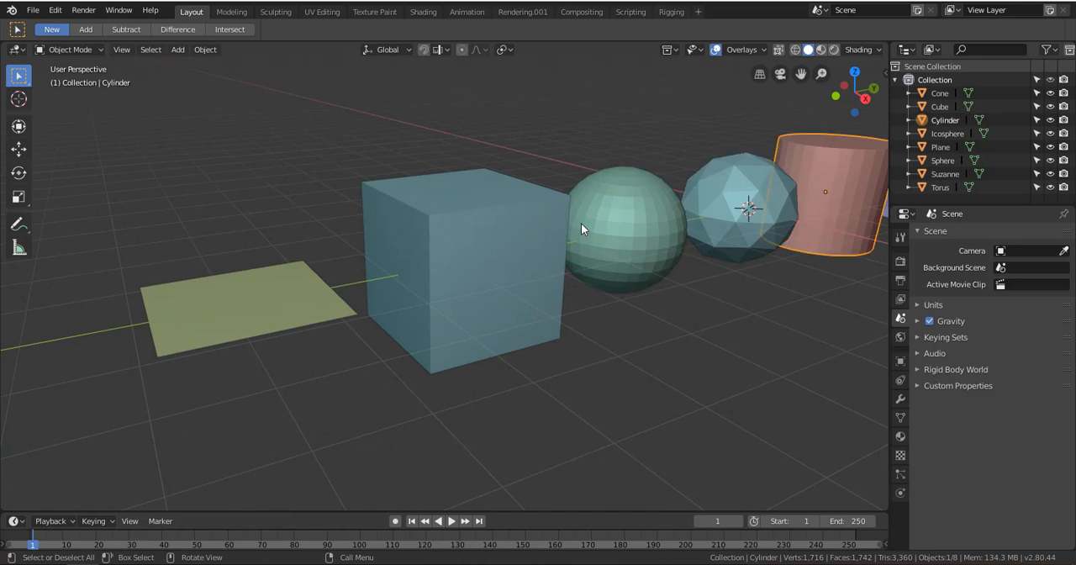
{"action": "left_click", "coordinate": [584, 225]}
{"action": "left_click", "coordinate": [274, 284]}
{"action": "left_click", "coordinate": [517, 230]}
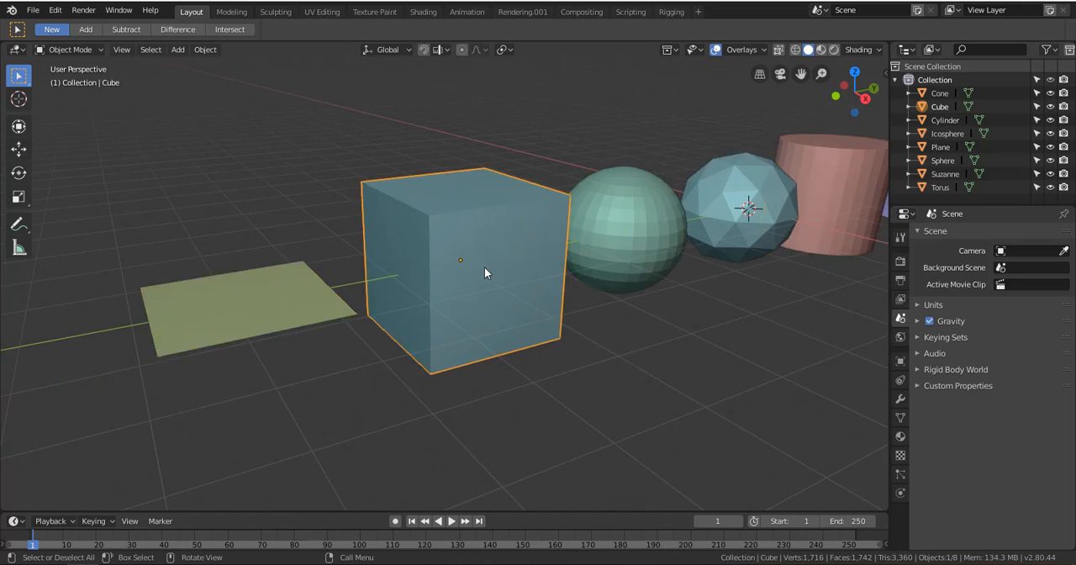
Switch the selected cube from Object Mode to Edit Mode
{"action": "key", "text": "KP_Decimal"}
{"action": "scroll", "coordinate": [495, 290], "scroll_direction": "down", "scroll_amount": 3}
{"action": "left_click_drag", "start_coordinate": [495, 289], "coordinate": [489, 324], "text": "alt"}
{"action": "scroll", "coordinate": [444, 326], "scroll_direction": "up", "scroll_amount": 3}
{"action": "scroll", "coordinate": [444, 332], "scroll_direction": "down", "scroll_amount": 3}
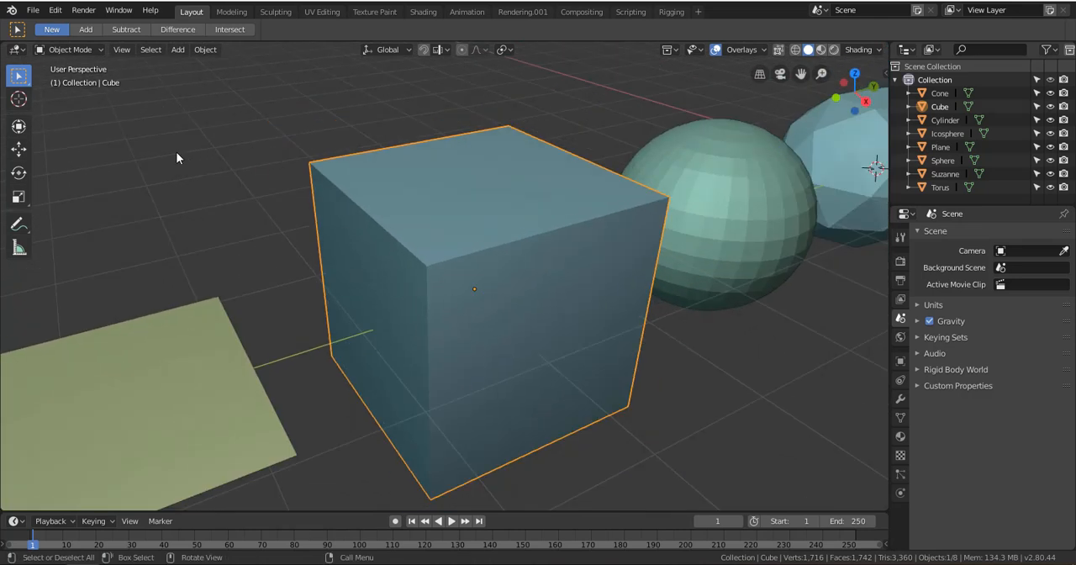
{"action": "left_click", "coordinate": [74, 49]}
{"action": "left_click", "coordinate": [76, 49]}
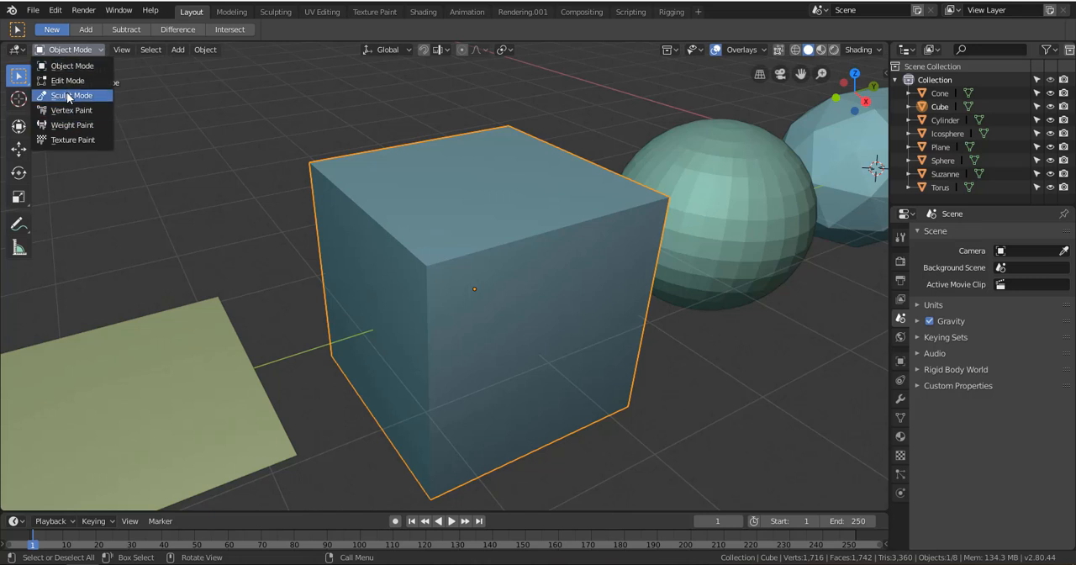
{"action": "left_click", "coordinate": [72, 82]}
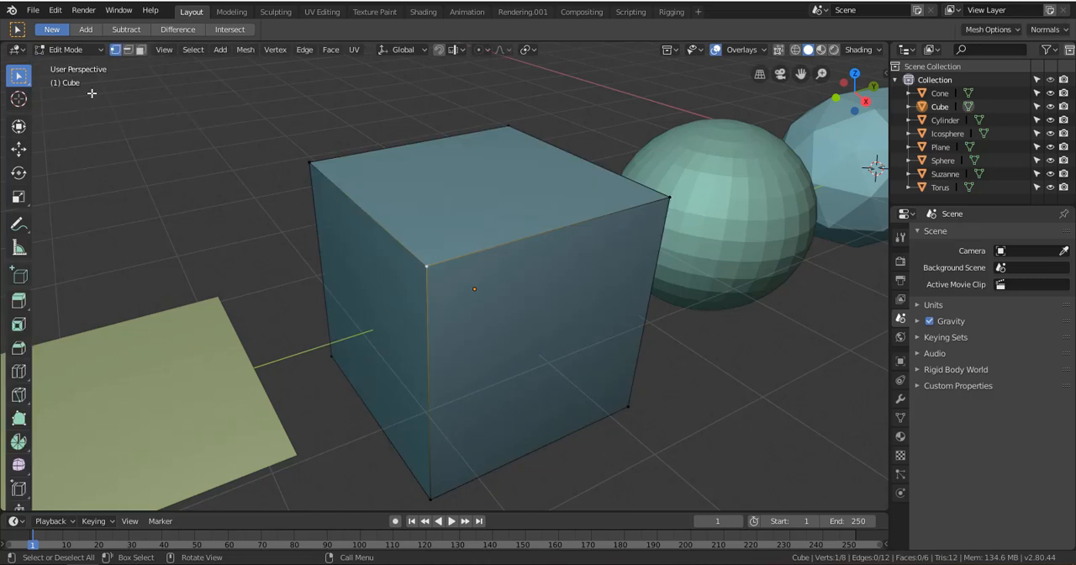
Select a top corner vertex of the cube and widen the tool strip to two columns
{"action": "scroll", "coordinate": [452, 292], "scroll_direction": "down", "scroll_amount": 3}
{"action": "left_click", "coordinate": [372, 201]}
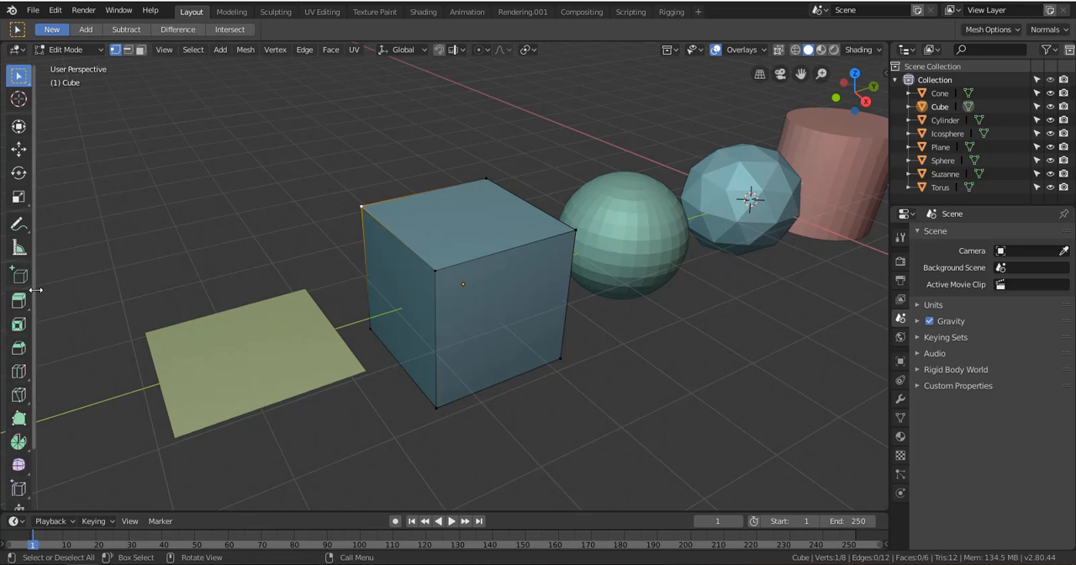
{"action": "left_click_drag", "start_coordinate": [38, 287], "coordinate": [69, 292]}
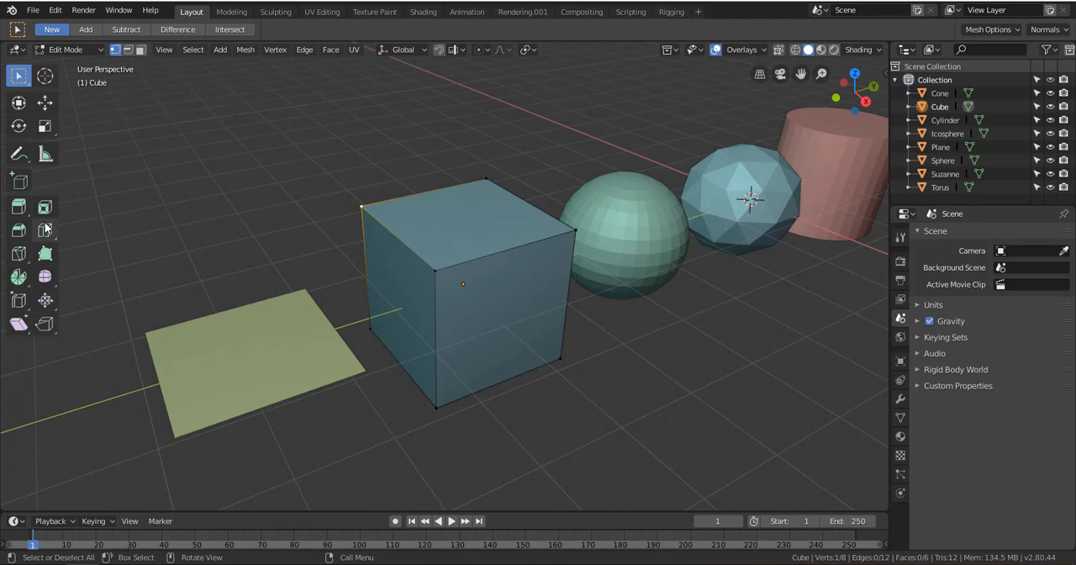
Practise selecting different top corner vertices of the cube, finishing with the corner on the sphere side
{"action": "middle_click_drag", "start_coordinate": [580, 389], "coordinate": [524, 196]}
{"action": "left_click", "coordinate": [509, 209]}
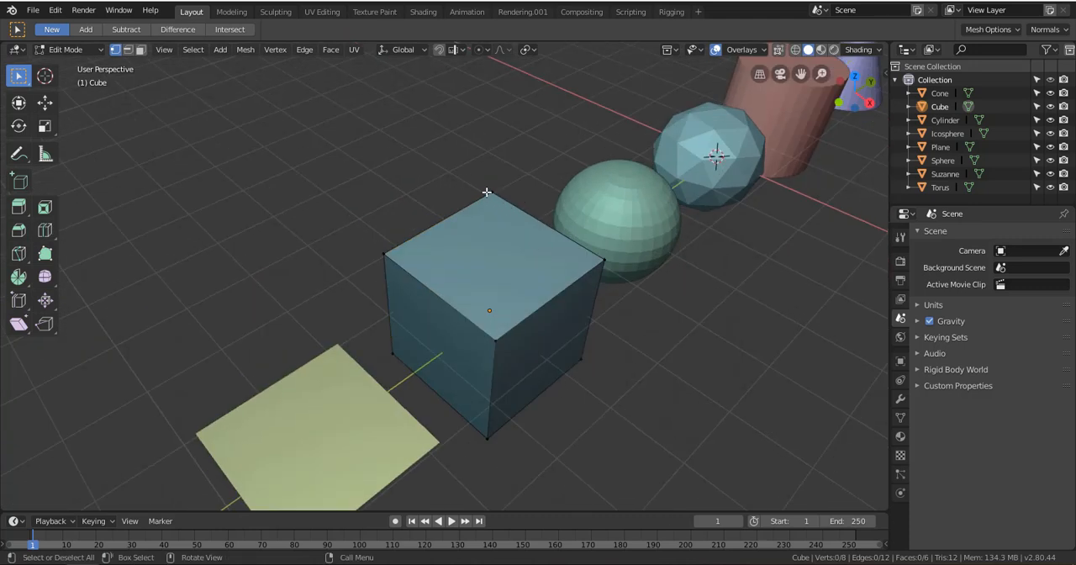
{"action": "left_click", "coordinate": [487, 193]}
{"action": "middle_click_drag", "start_coordinate": [533, 284], "coordinate": [386, 292]}
{"action": "scroll", "coordinate": [454, 244], "scroll_direction": "up", "scroll_amount": 3}
{"action": "middle_click_drag", "start_coordinate": [577, 426], "coordinate": [538, 404]}
{"action": "scroll", "coordinate": [488, 377], "scroll_direction": "down", "scroll_amount": 3}
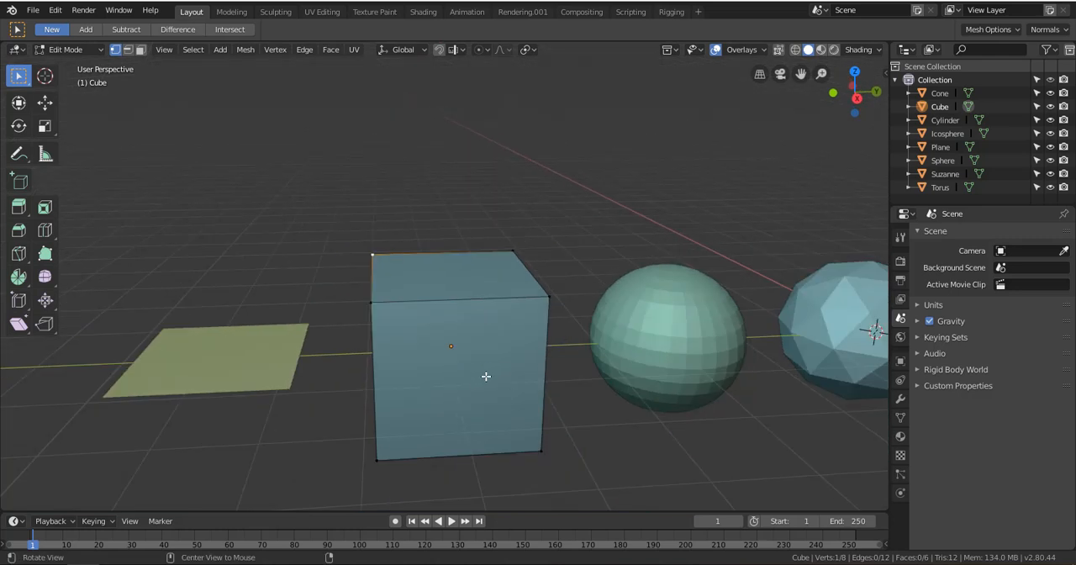
{"action": "middle_click_drag", "start_coordinate": [488, 377], "coordinate": [475, 267]}
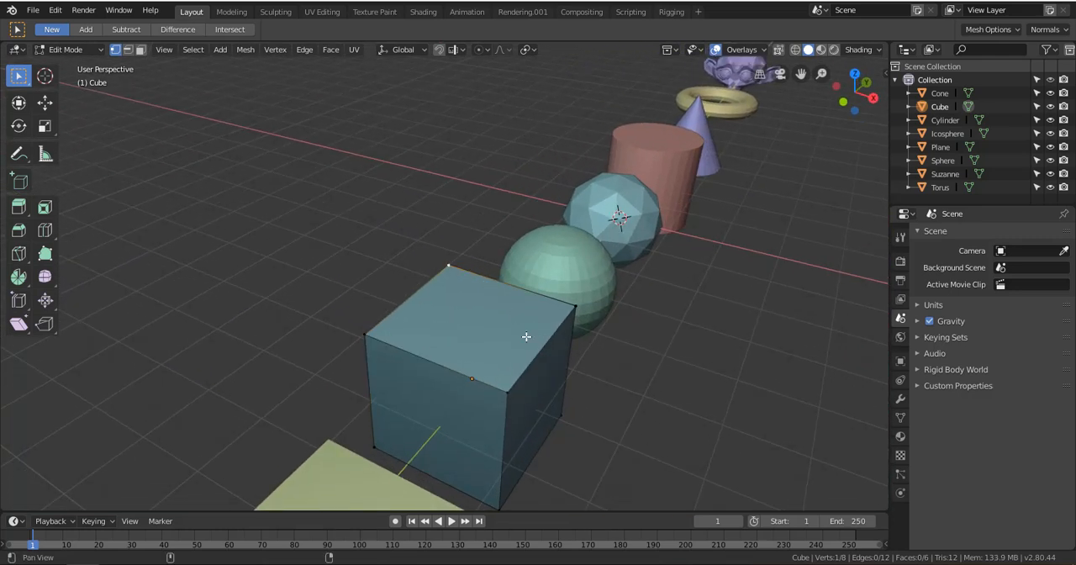
{"action": "middle_click_drag", "start_coordinate": [527, 338], "coordinate": [362, 336]}
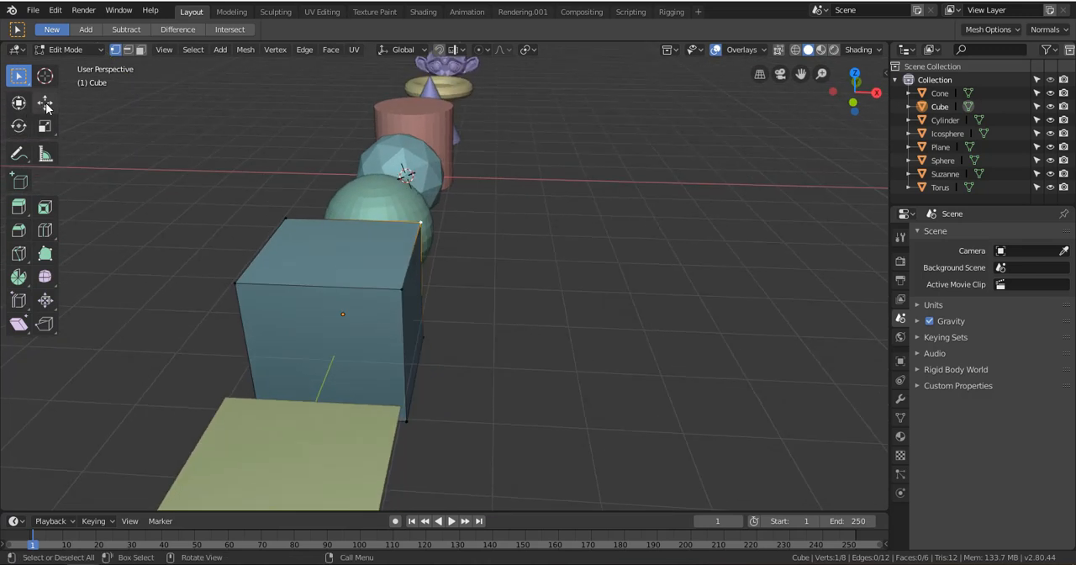
With the Move tool, raise the cube's sphere-side top corner vertex vertically and lower it back level with the top face
{"action": "left_click", "coordinate": [44, 102]}
{"action": "middle_click_drag", "start_coordinate": [336, 256], "coordinate": [446, 180]}
{"action": "left_click_drag", "start_coordinate": [450, 173], "coordinate": [425, 142]}
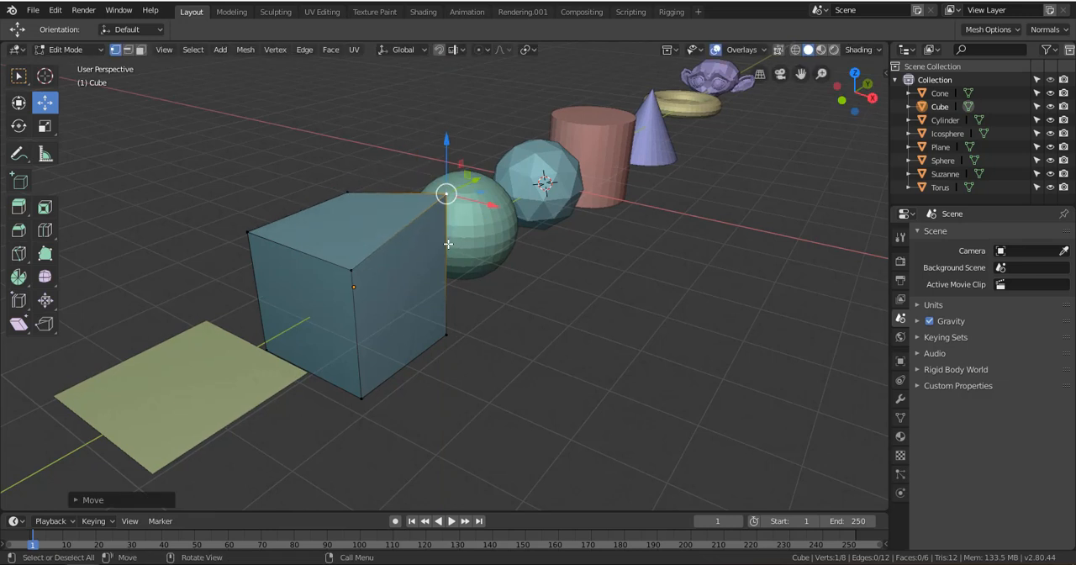
{"action": "scroll", "coordinate": [448, 246], "scroll_direction": "up", "scroll_amount": 2}
{"action": "middle_click_drag", "start_coordinate": [449, 248], "coordinate": [494, 389], "text": "shift"}
{"action": "left_click_drag", "start_coordinate": [485, 247], "coordinate": [484, 268]}
{"action": "middle_click_drag", "start_coordinate": [485, 327], "coordinate": [474, 278], "text": "shift"}
{"action": "middle_click_drag", "start_coordinate": [514, 311], "coordinate": [528, 304]}
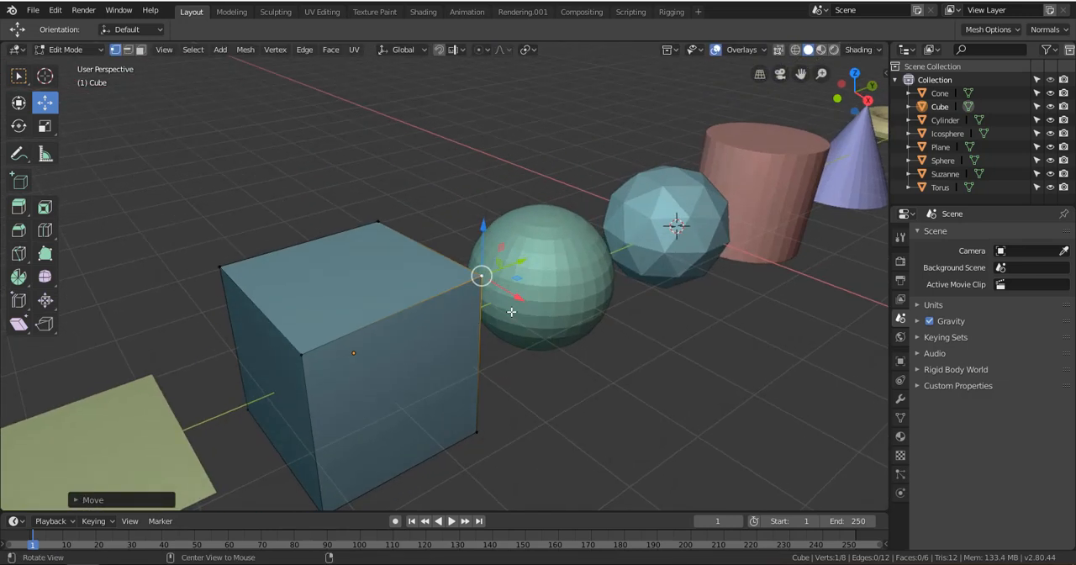
Try to move the sphere-side corner vertex along the global X axis, and undo the move
{"action": "key", "text": "g"}
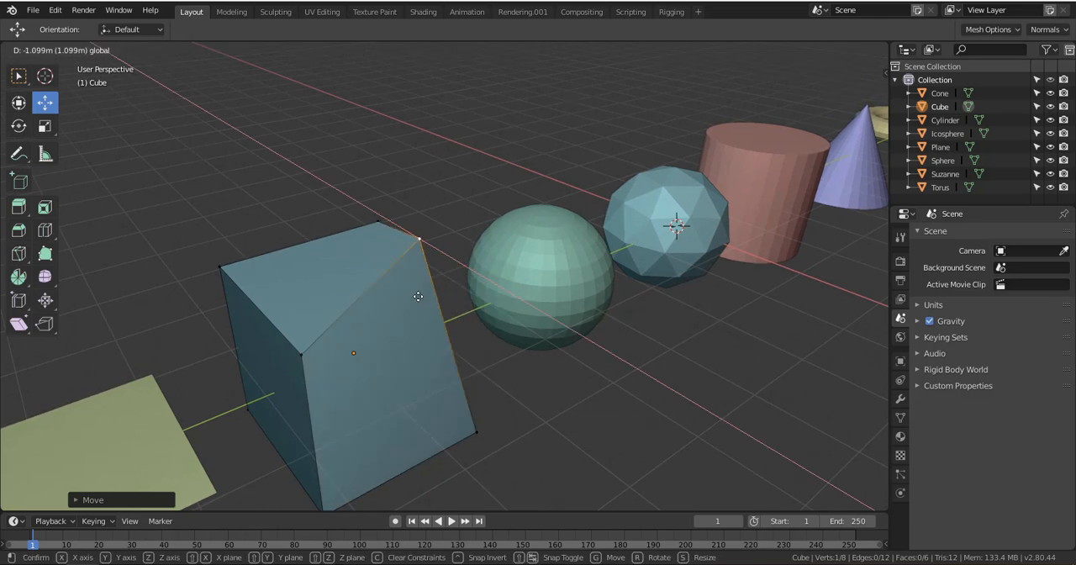
{"action": "left_click", "coordinate": [502, 369]}
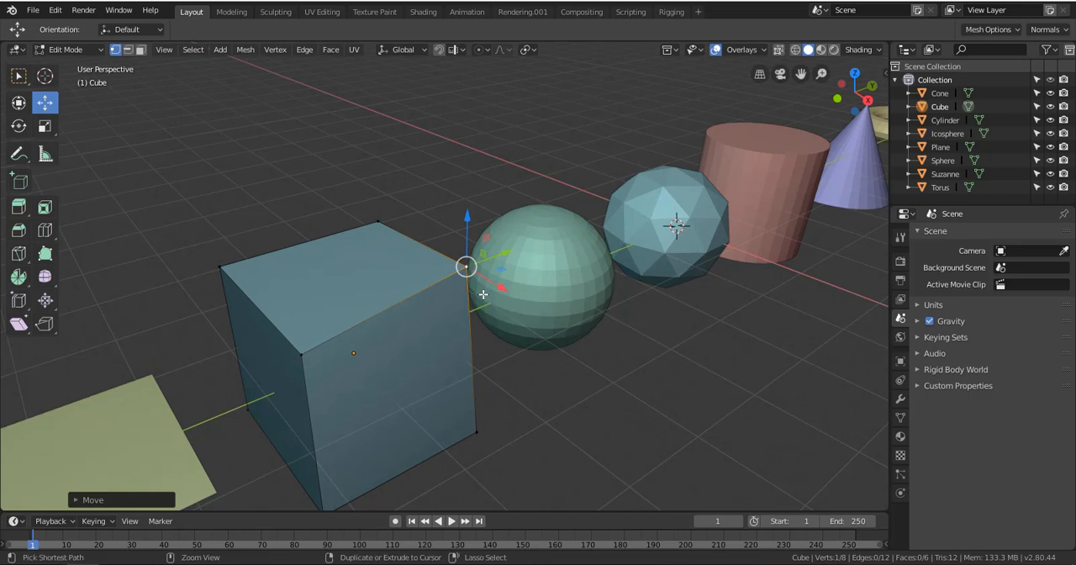
{"action": "key", "text": "ctrl+z"}
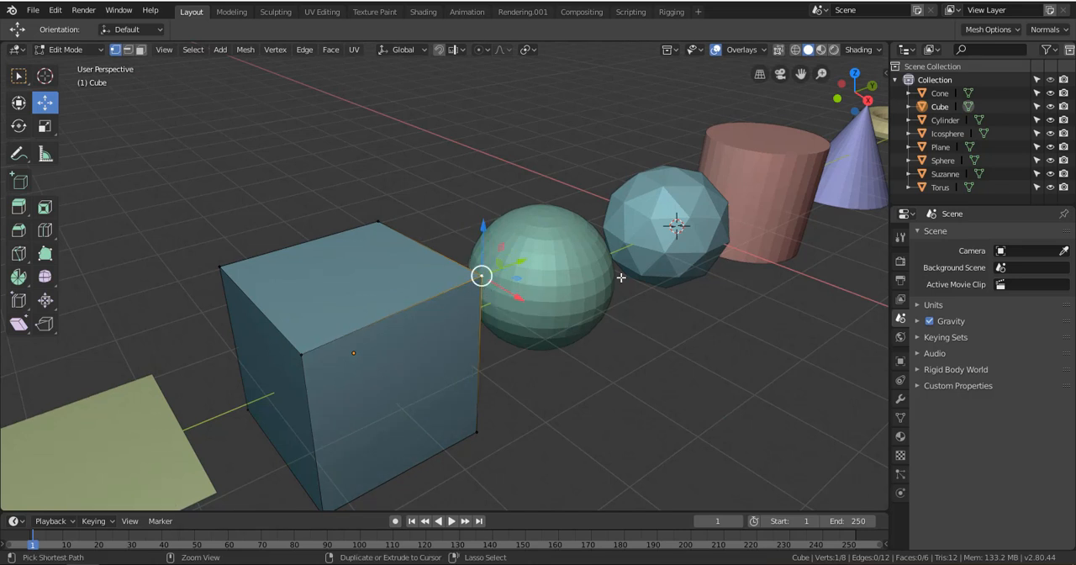
Reselect the cube's sphere-side top corner vertex and grab it freely out toward the icosphere, over the floor and back to the cube
{"action": "right_click", "coordinate": [372, 244]}
{"action": "left_click", "coordinate": [422, 210]}
{"action": "left_click", "coordinate": [379, 221]}
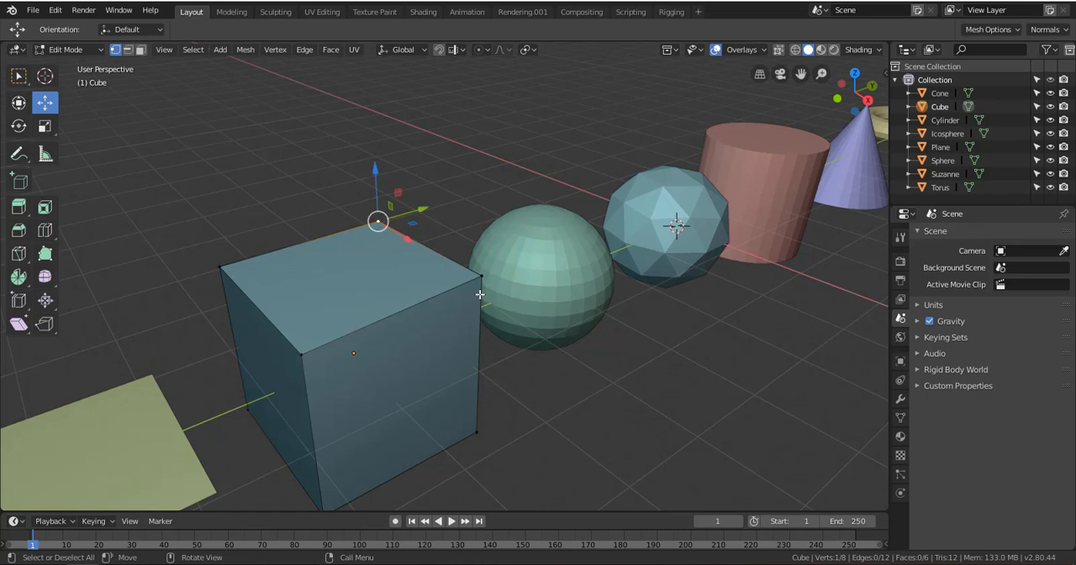
{"action": "left_click", "coordinate": [478, 274]}
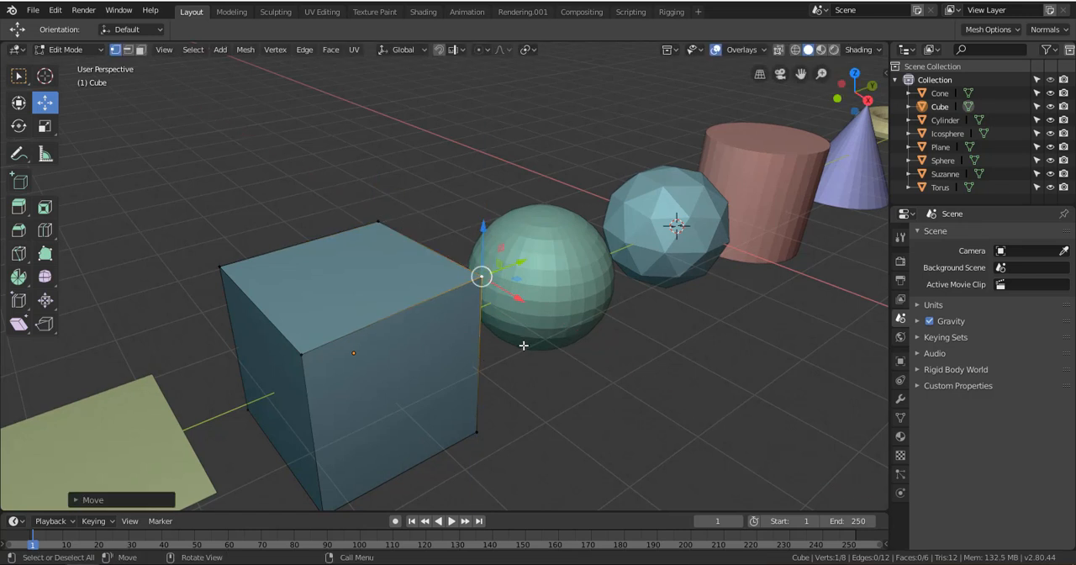
{"action": "key", "text": "g"}
{"action": "left_click", "coordinate": [740, 298]}
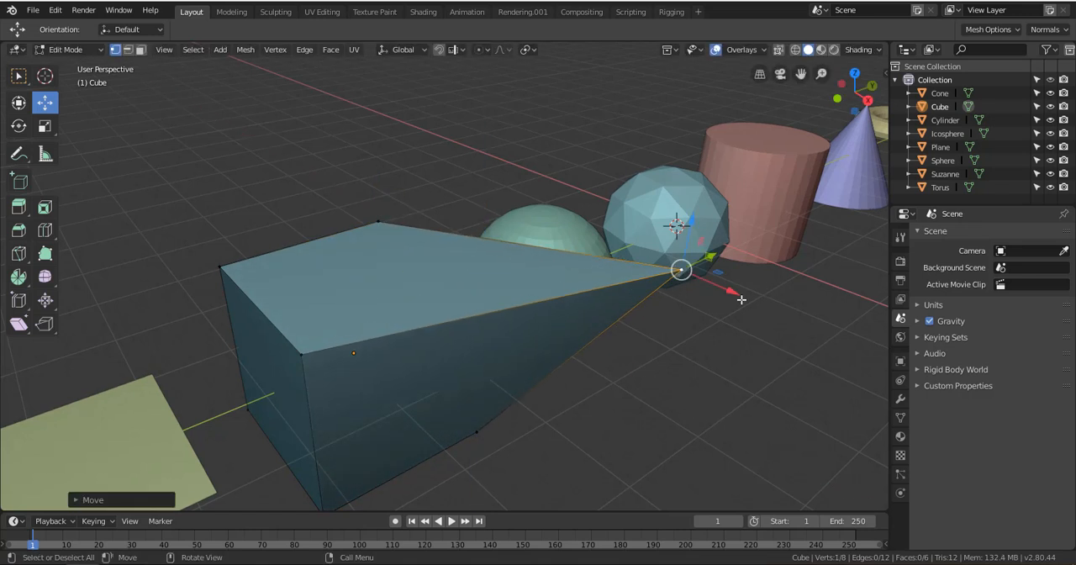
{"action": "key", "text": "g"}
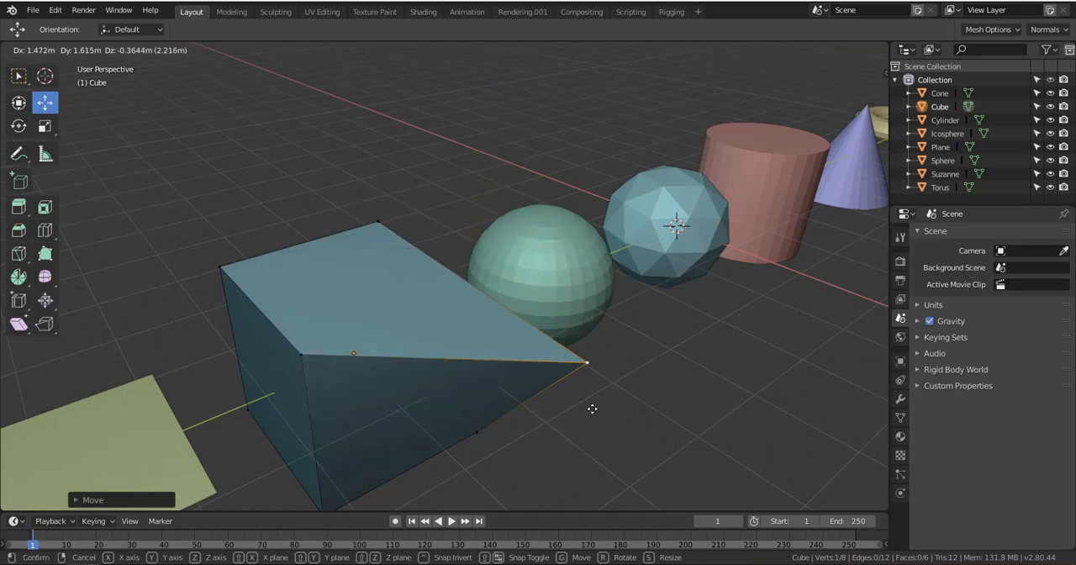
{"action": "left_click", "coordinate": [592, 409]}
{"action": "key", "text": "g"}
{"action": "left_click", "coordinate": [417, 305]}
Grab the cube's front top corner vertex and the plane-side top corner vertex freely, pulling both inward toward the sphere
{"action": "left_click", "coordinate": [293, 347]}
{"action": "key", "text": "g"}
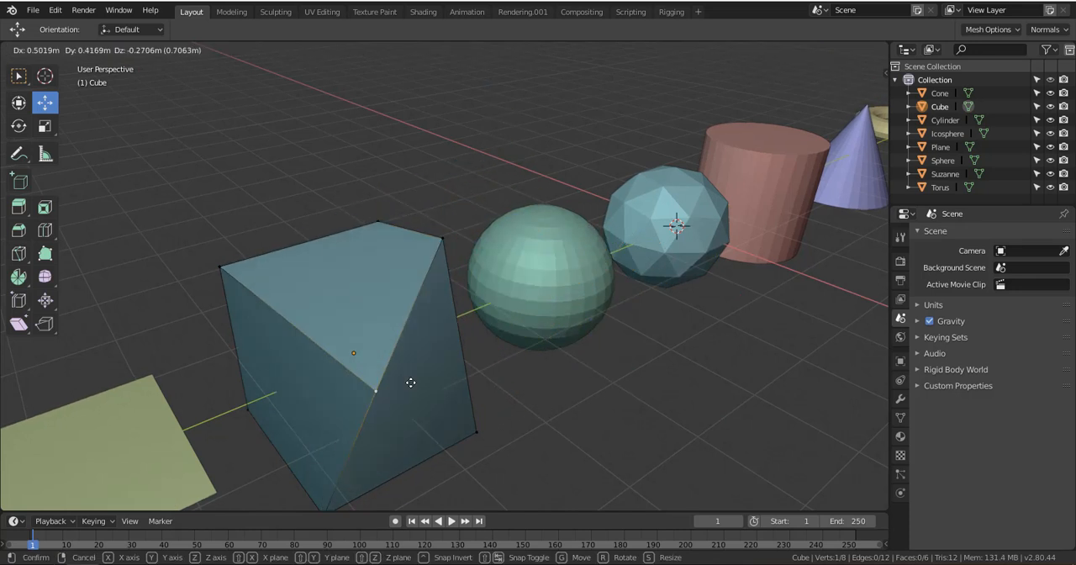
{"action": "left_click", "coordinate": [461, 372]}
{"action": "left_click", "coordinate": [221, 265]}
{"action": "key", "text": "g"}
{"action": "left_click", "coordinate": [351, 279]}
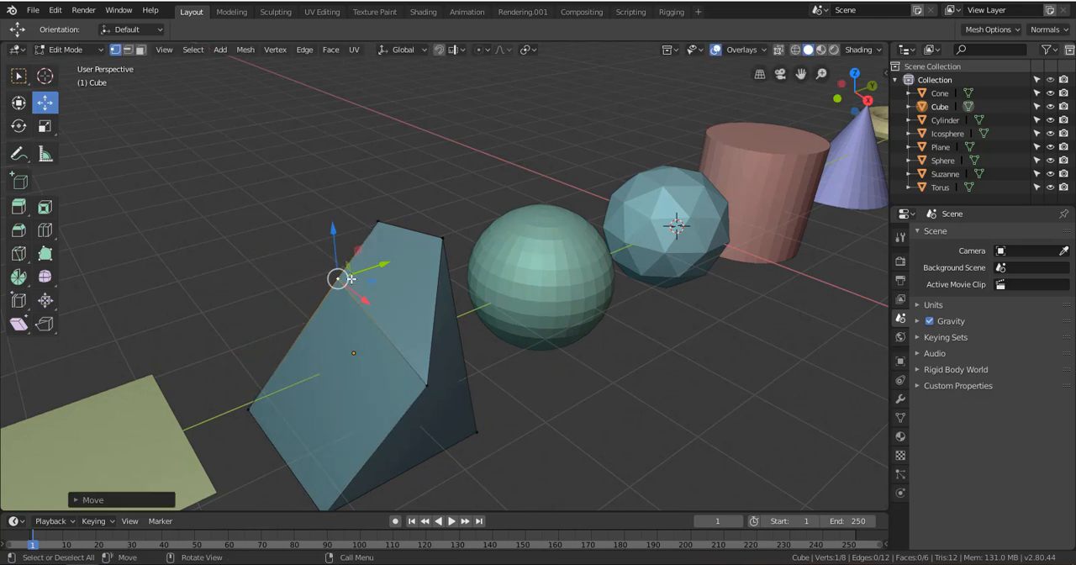
Grab the plane-side, front and sphere-side top corner vertices in turn back to roughly the cube's original corners
{"action": "key", "text": "g"}
{"action": "left_click", "coordinate": [232, 259]}
{"action": "left_click", "coordinate": [427, 384]}
{"action": "key", "text": "g"}
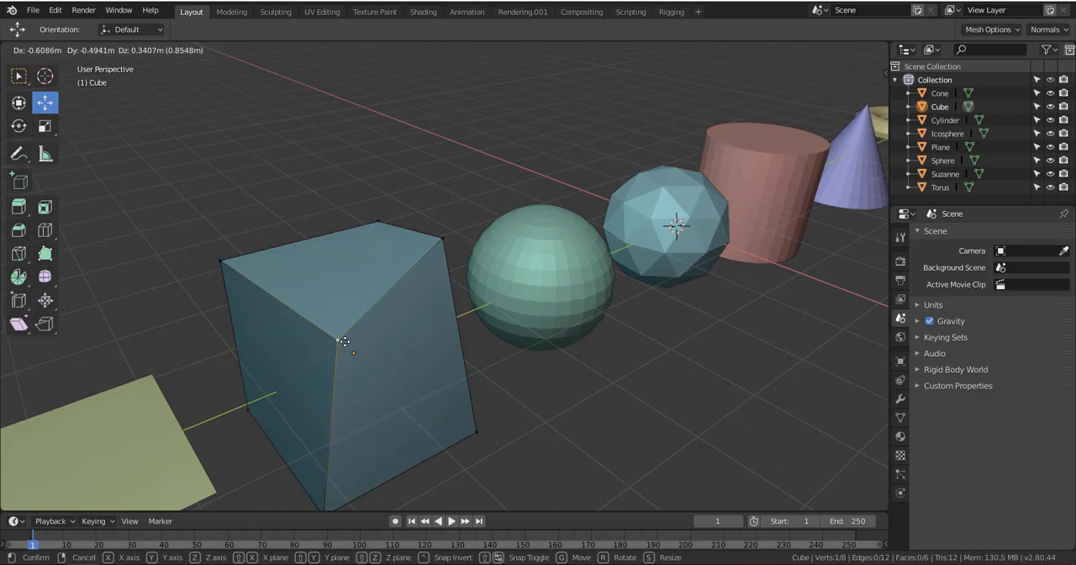
{"action": "left_click", "coordinate": [344, 341]}
{"action": "left_click", "coordinate": [443, 240]}
{"action": "key", "text": "g"}
{"action": "left_click", "coordinate": [473, 296]}
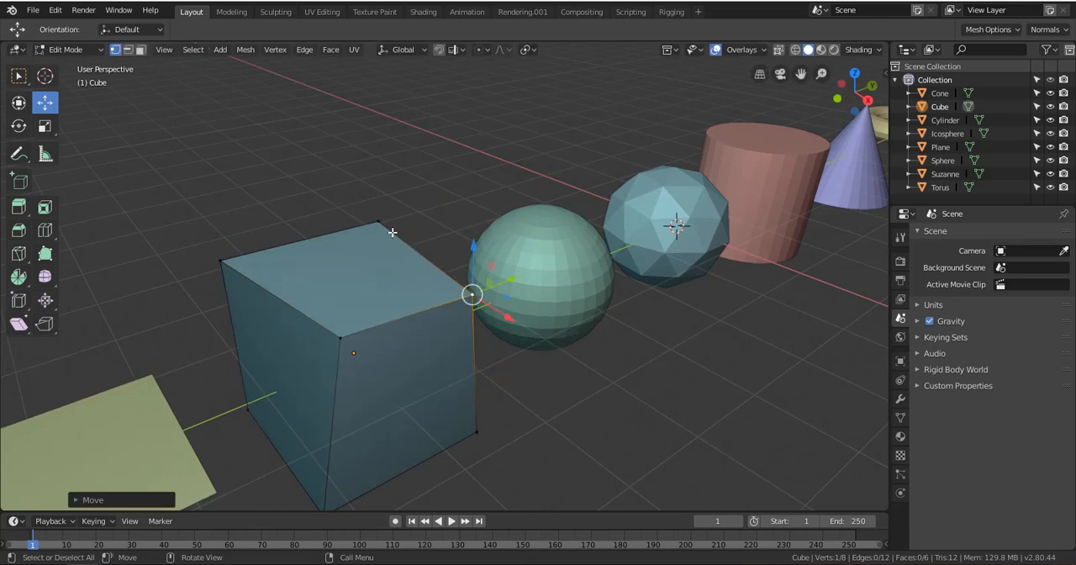
Grab the cube's far top corner vertex freely and nudge it slightly to even out the top face
{"action": "left_click", "coordinate": [392, 232]}
{"action": "mouse_move", "coordinate": [393, 232]}
{"action": "left_mouse_down"}
{"action": "mouse_move", "coordinate": [490, 275]}
{"action": "mouse_move", "coordinate": [383, 270]}
{"action": "mouse_move", "coordinate": [397, 246]}
{"action": "left_mouse_up"}
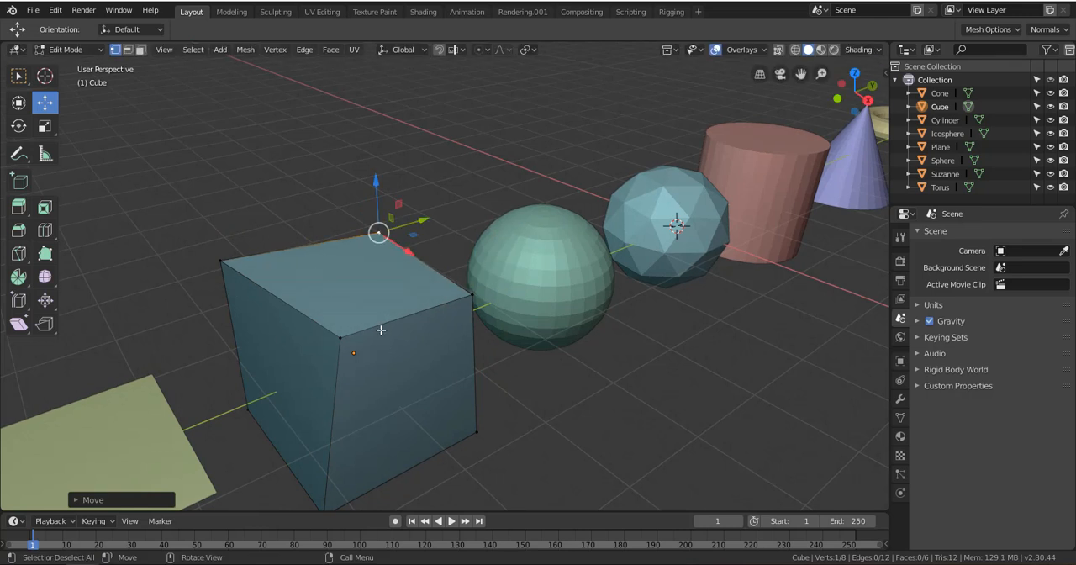
{"action": "scroll", "coordinate": [381, 329], "scroll_direction": "down", "scroll_amount": 4}
{"action": "scroll", "coordinate": [370, 302], "scroll_direction": "up", "scroll_amount": 5}
{"action": "middle_click_drag", "start_coordinate": [353, 317], "coordinate": [423, 245], "text": "shift"}
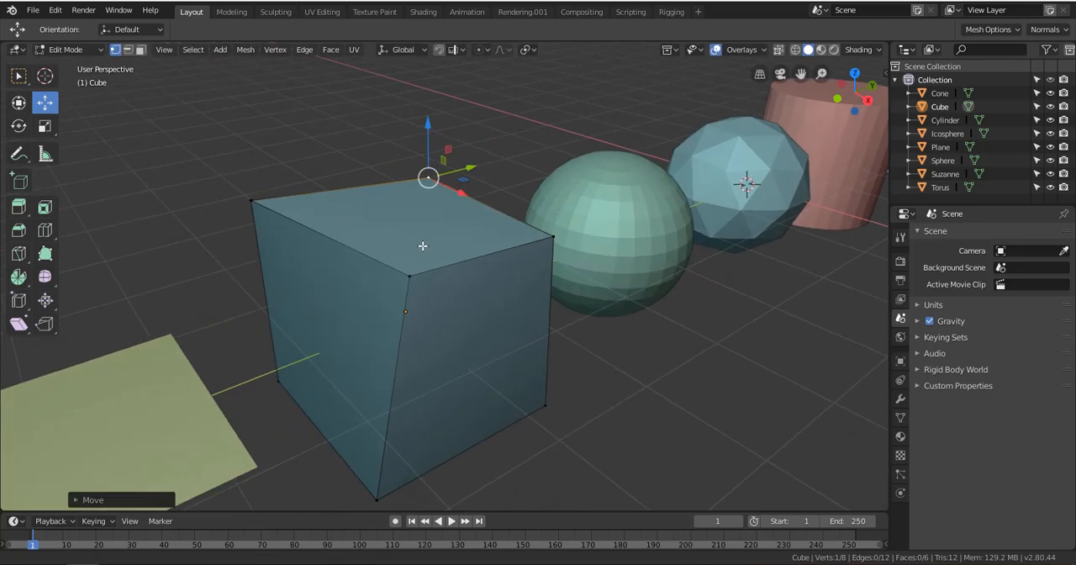
Select the cube's top corner vertices in turn, and grab the sphere-side one freely toward the cube's original corner
{"action": "left_click", "coordinate": [408, 275]}
{"action": "middle_click_drag", "start_coordinate": [461, 308], "coordinate": [404, 278]}
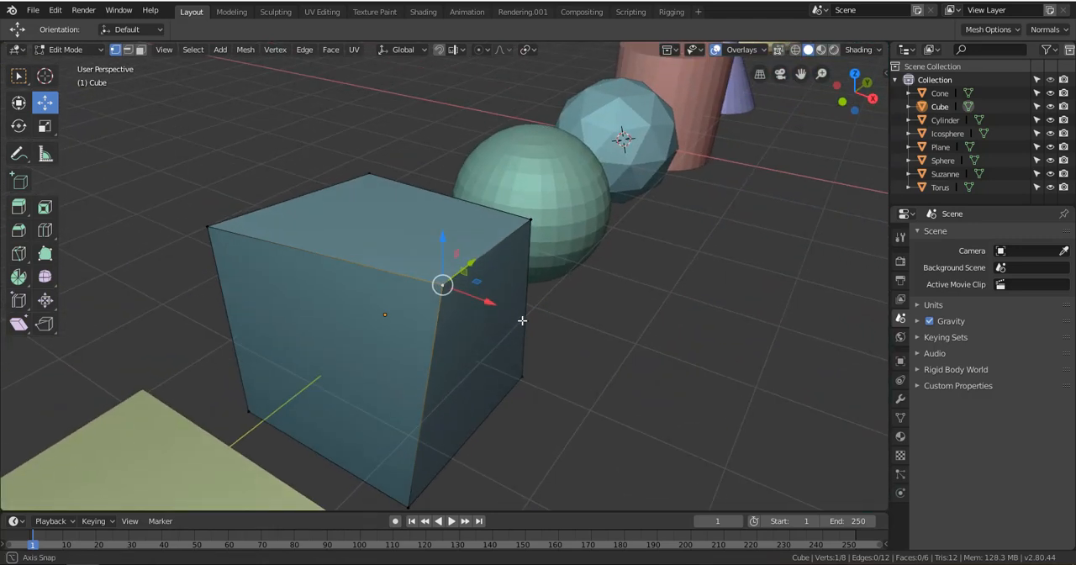
{"action": "left_click", "coordinate": [530, 220]}
{"action": "left_click", "coordinate": [369, 173]}
{"action": "left_click", "coordinate": [228, 239]}
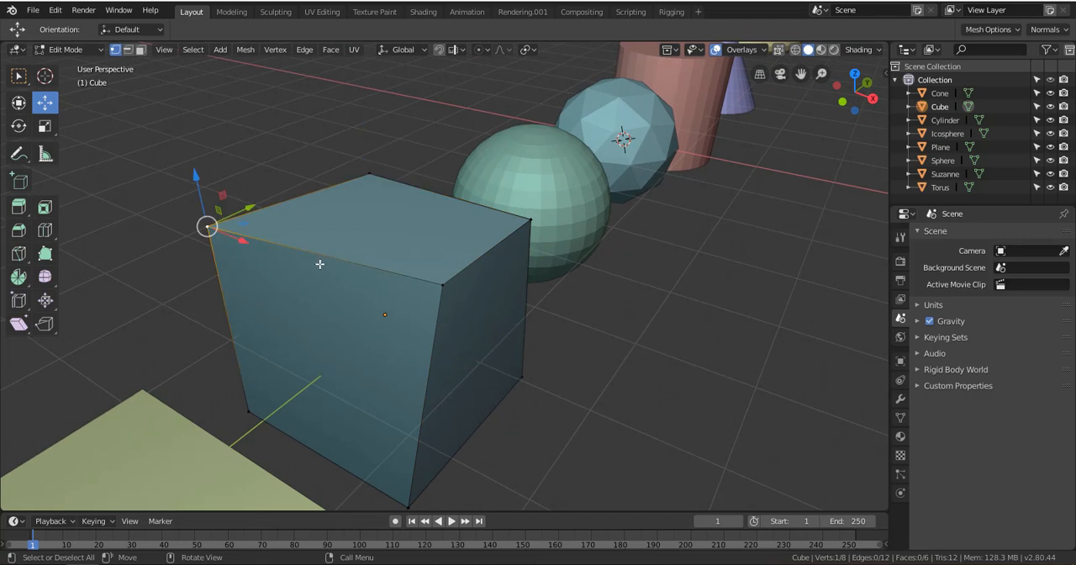
{"action": "left_click", "coordinate": [452, 287]}
{"action": "middle_click_drag", "start_coordinate": [453, 287], "coordinate": [516, 321]}
{"action": "key", "text": "g"}
{"action": "left_click", "coordinate": [532, 310]}
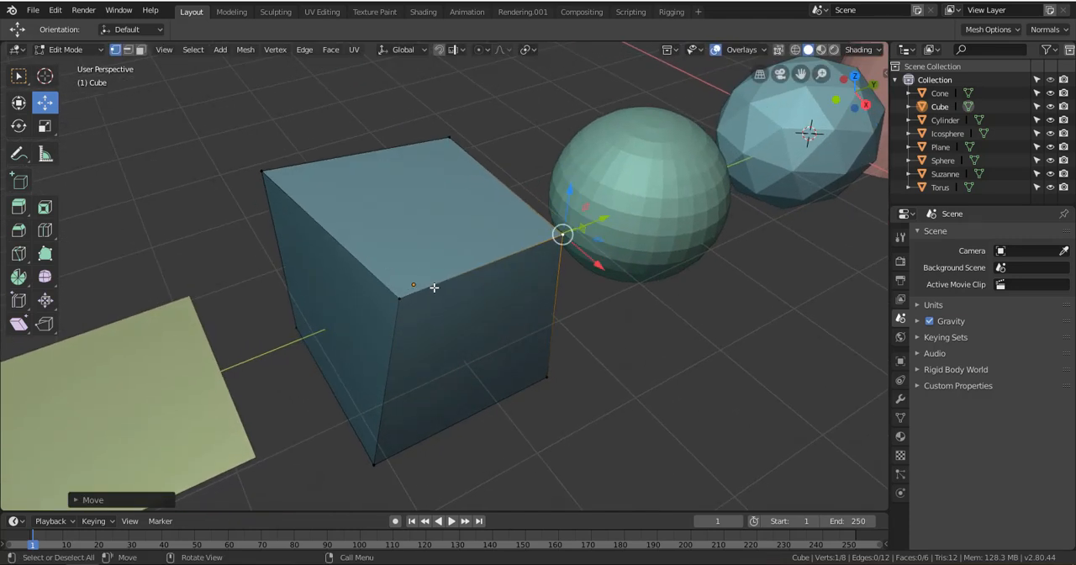
Switch from Edit Mode to Object Mode and resize the tool strip to a single column of tools
{"action": "scroll", "coordinate": [434, 287], "scroll_direction": "down", "scroll_amount": 2}
{"action": "middle_click_drag", "start_coordinate": [439, 317], "coordinate": [255, 160]}
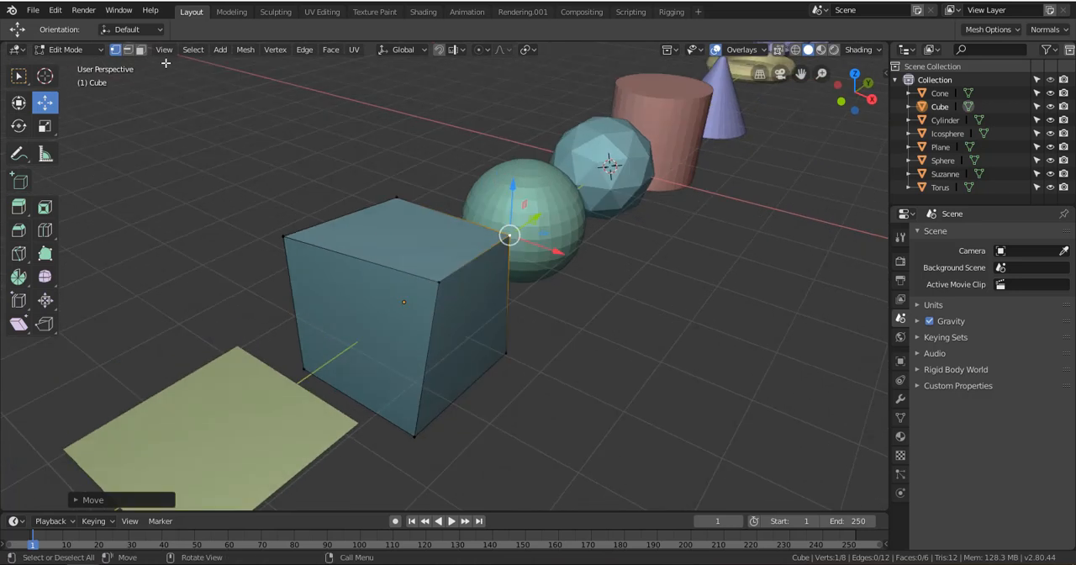
{"action": "left_click", "coordinate": [79, 48]}
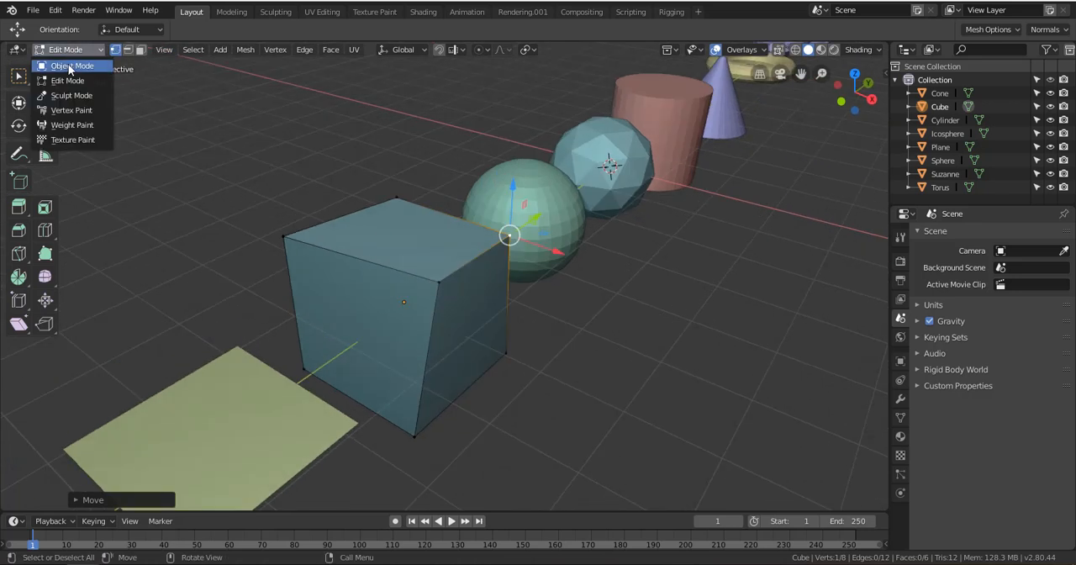
{"action": "left_click", "coordinate": [72, 66]}
{"action": "left_click", "coordinate": [68, 119]}
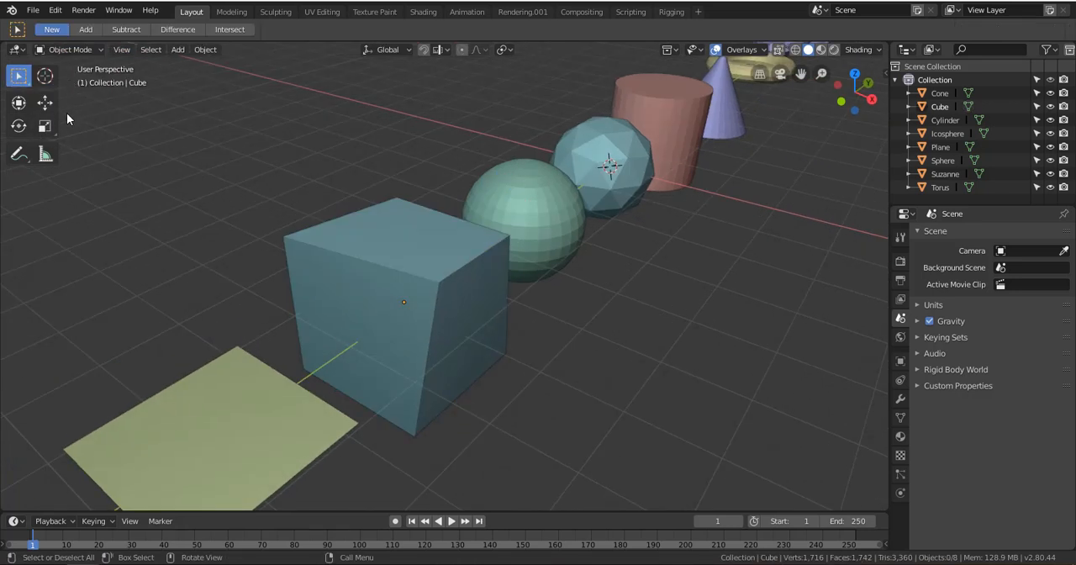
{"action": "left_click_drag", "start_coordinate": [63, 106], "coordinate": [31, 105]}
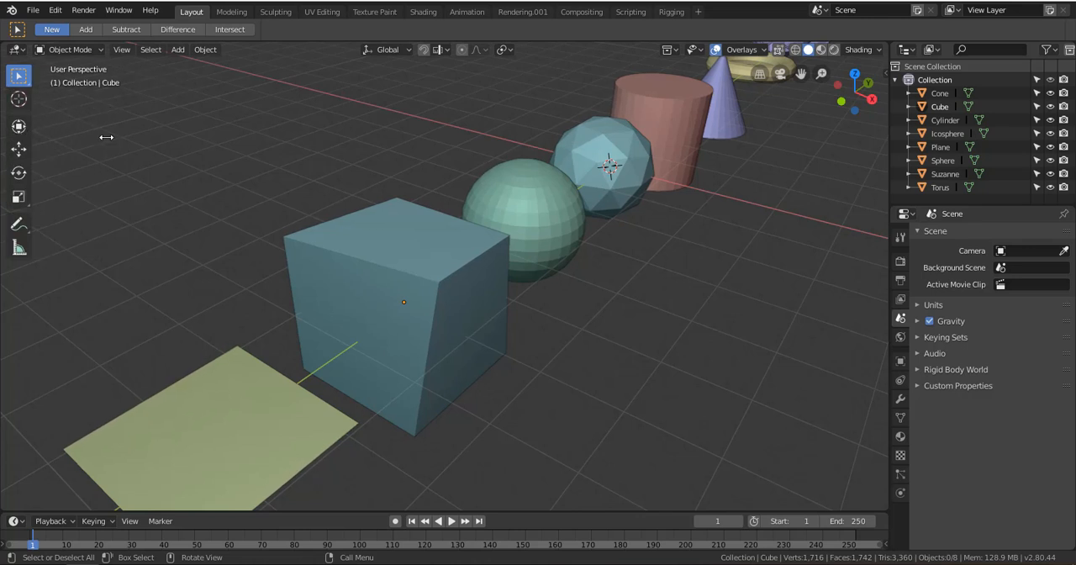
{"action": "left_click_drag", "start_coordinate": [106, 137], "coordinate": [32, 112]}
Switch to the Modeling workspace and widen its tool strip to two columns of tools
{"action": "left_click", "coordinate": [234, 12]}
{"action": "scroll", "coordinate": [466, 317], "scroll_direction": "down", "scroll_amount": 3}
{"action": "middle_click_drag", "start_coordinate": [456, 312], "coordinate": [28, 258]}
{"action": "scroll", "coordinate": [448, 344], "scroll_direction": "up", "scroll_amount": 1}
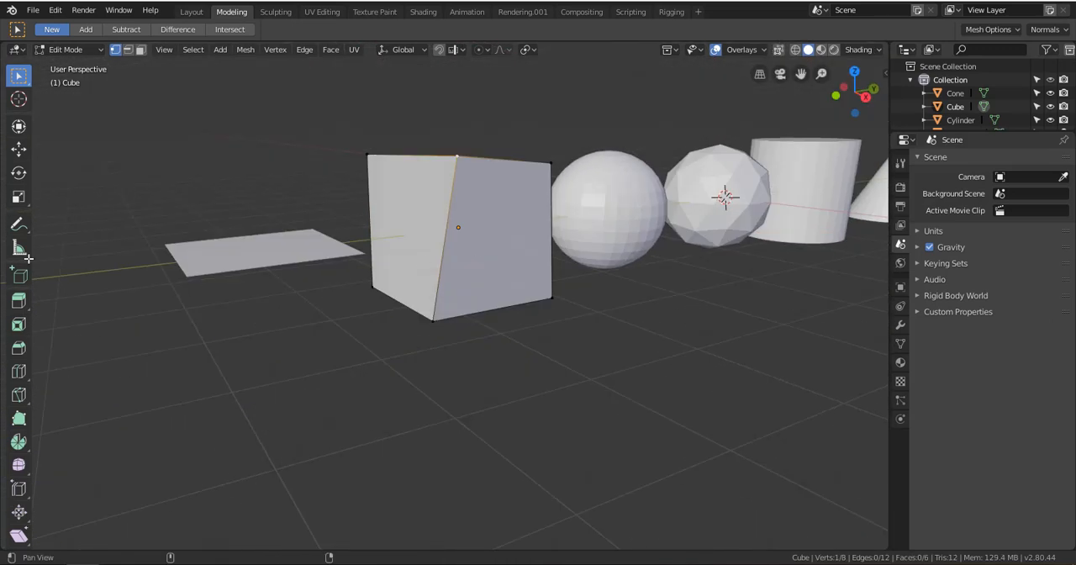
{"action": "left_click_drag", "start_coordinate": [38, 171], "coordinate": [63, 176]}
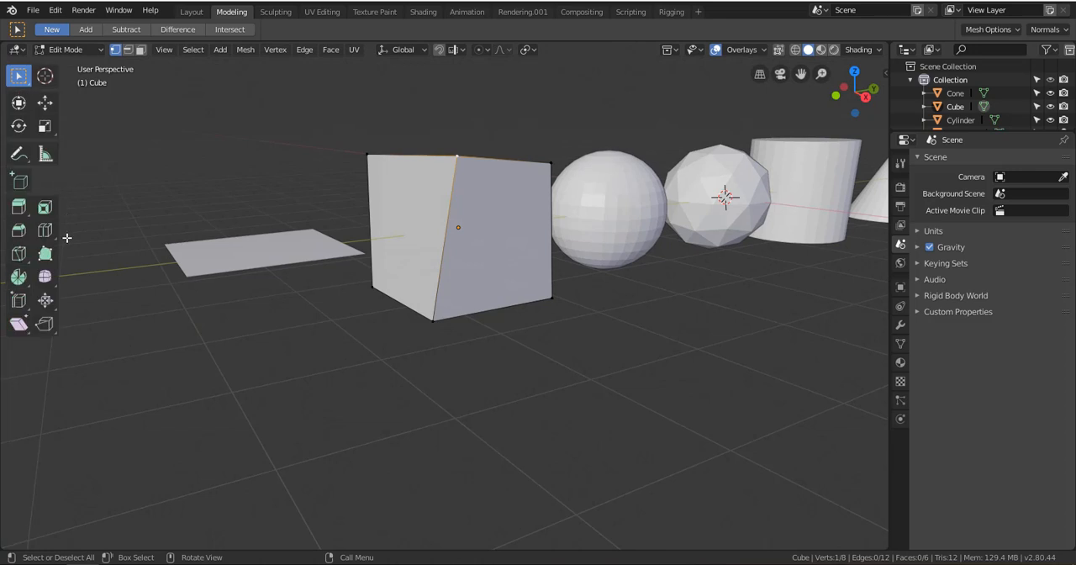
Select the cube's top and bottom corner vertices one after another in vertex select mode
{"action": "middle_click_drag", "start_coordinate": [227, 286], "coordinate": [348, 293]}
{"action": "scroll", "coordinate": [369, 289], "scroll_direction": "down", "scroll_amount": 2}
{"action": "left_click", "coordinate": [284, 218]}
{"action": "left_click", "coordinate": [396, 188]}
{"action": "left_click", "coordinate": [450, 223]}
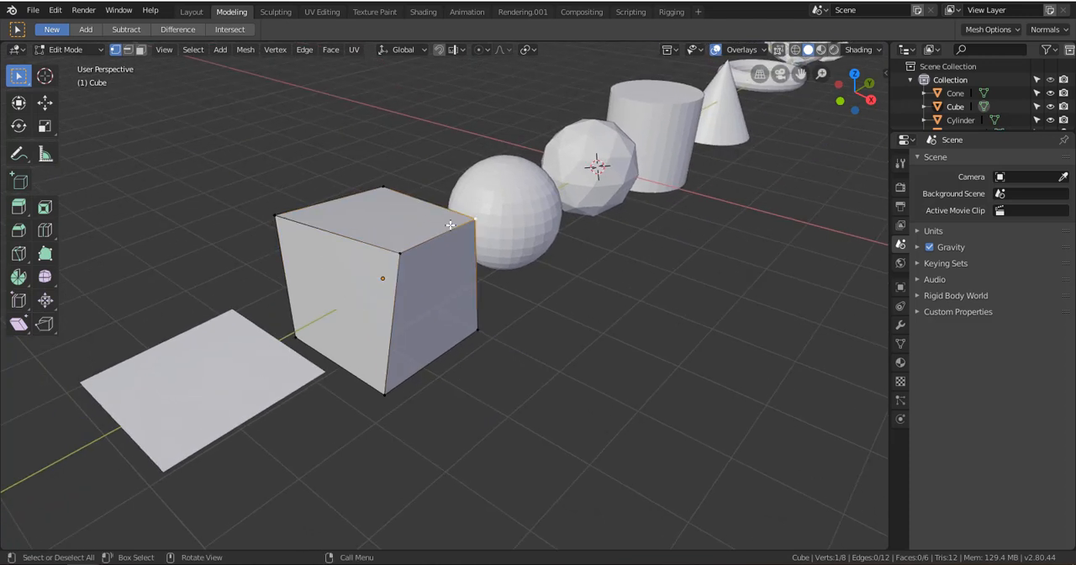
{"action": "left_click", "coordinate": [414, 254]}
{"action": "left_click", "coordinate": [416, 338]}
{"action": "left_click", "coordinate": [461, 322]}
{"action": "middle_click_drag", "start_coordinate": [370, 253], "coordinate": [257, 117], "text": "shift"}
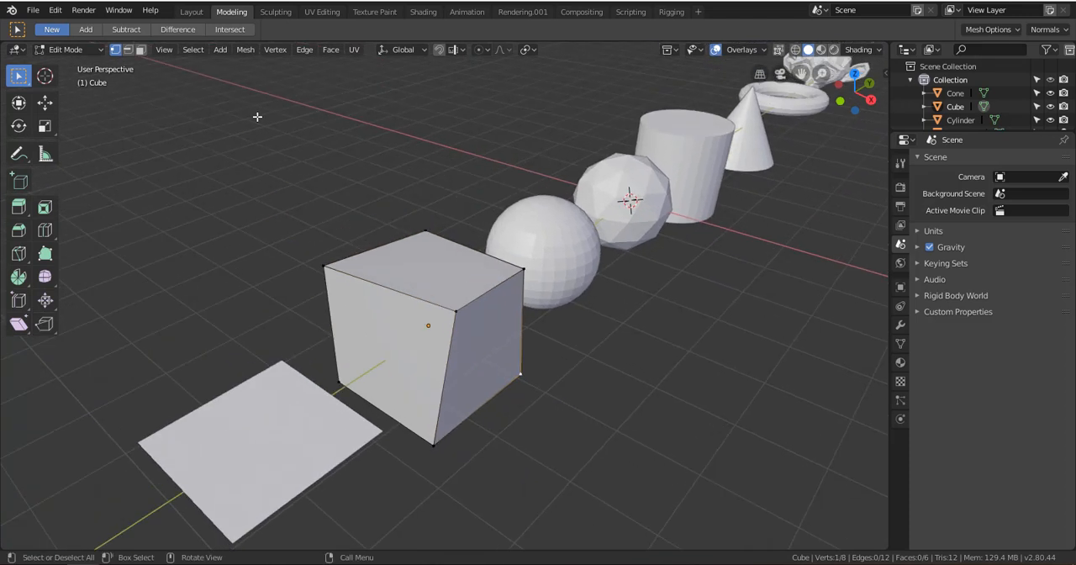
Cycle the mesh selection through vertex, edge and face select modes, ending in edge select
{"action": "left_click", "coordinate": [129, 51]}
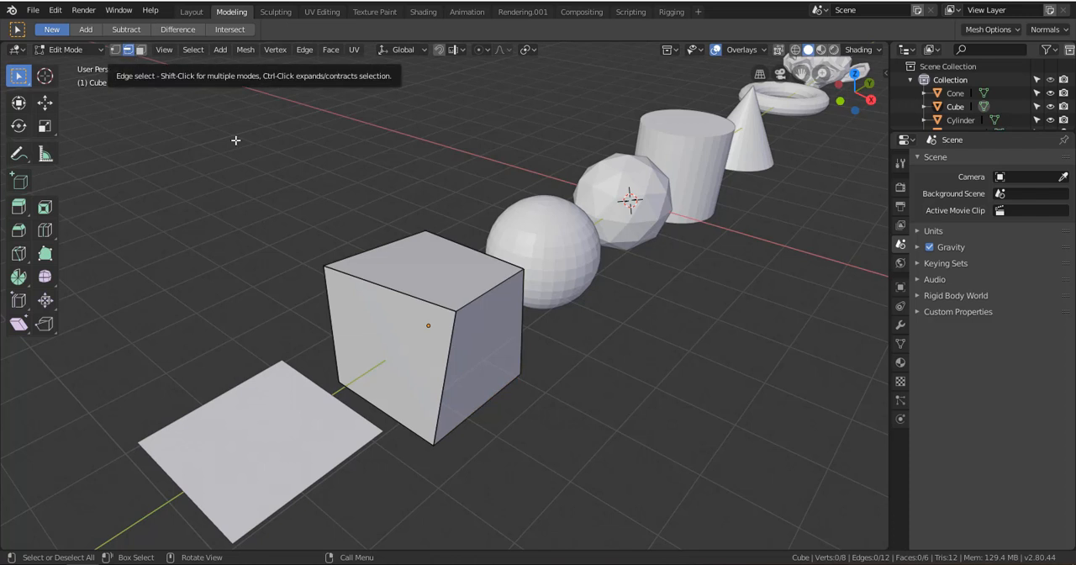
{"action": "scroll", "coordinate": [393, 298], "scroll_direction": "up", "scroll_amount": 5}
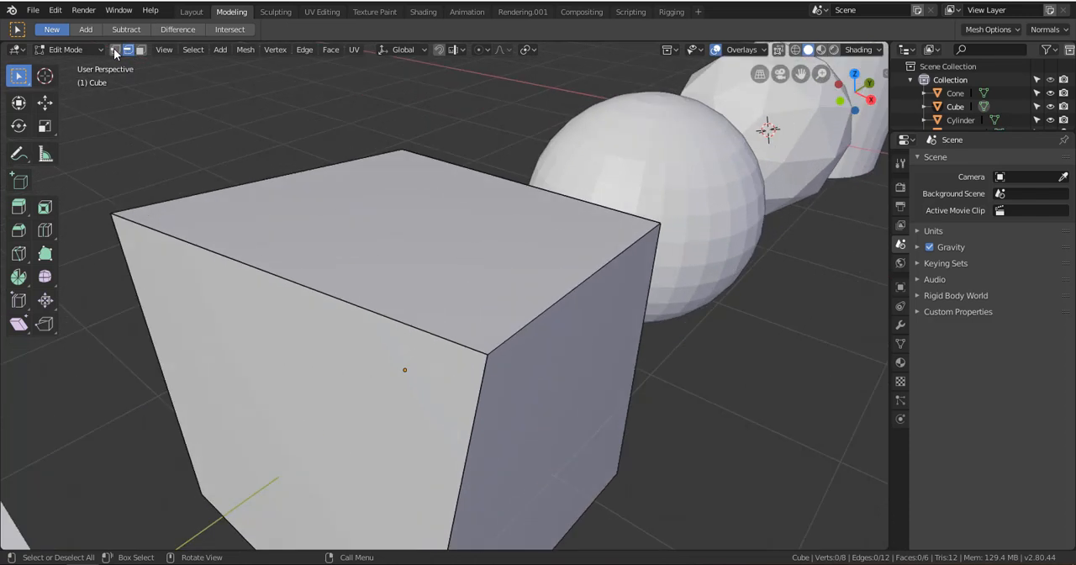
{"action": "left_click", "coordinate": [115, 49]}
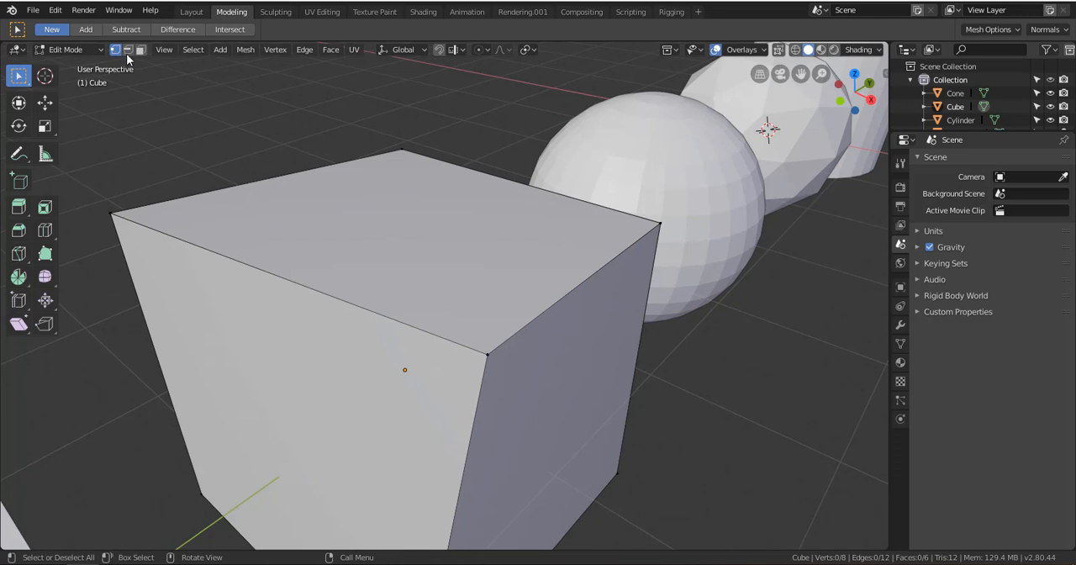
{"action": "left_click", "coordinate": [129, 50]}
{"action": "left_click", "coordinate": [141, 51]}
{"action": "left_click", "coordinate": [131, 50]}
{"action": "left_click", "coordinate": [142, 50]}
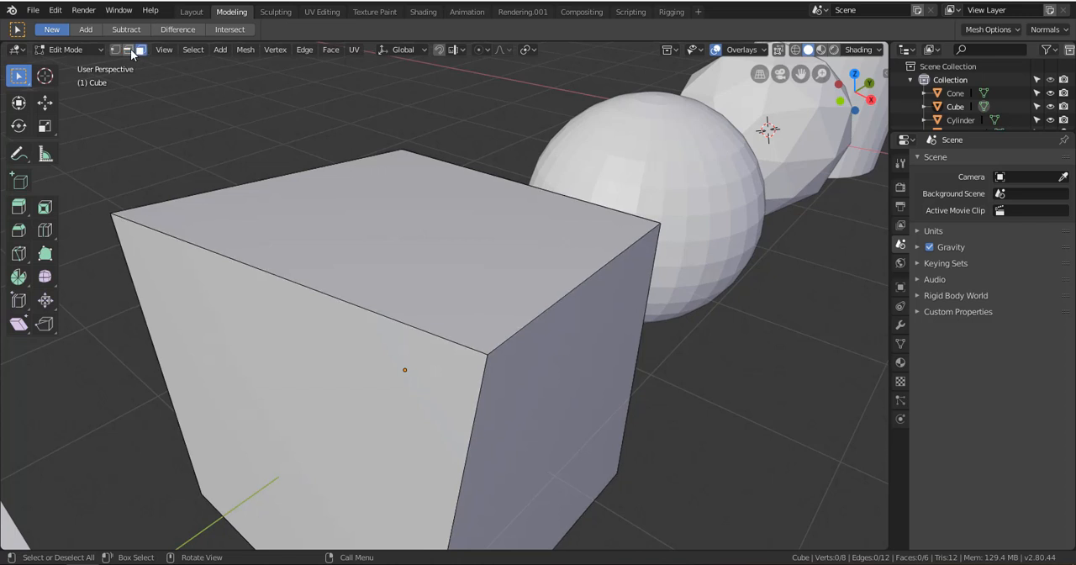
{"action": "left_click", "coordinate": [128, 51]}
Select several of the cube's top and vertical edges one at a time, viewing it from different sides
{"action": "left_click", "coordinate": [557, 297]}
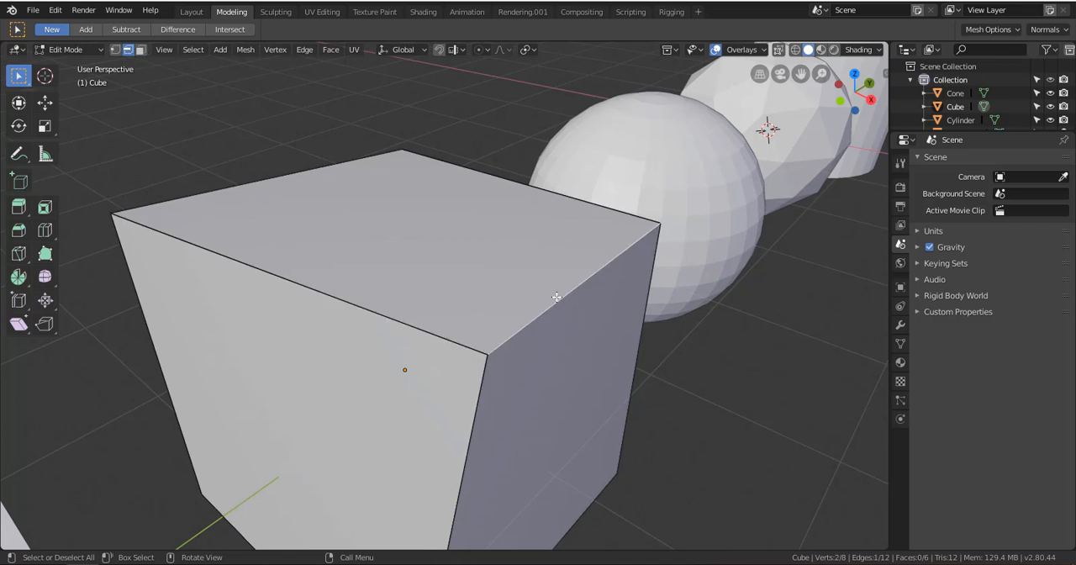
{"action": "left_click", "coordinate": [502, 182]}
{"action": "left_click", "coordinate": [318, 179]}
{"action": "scroll", "coordinate": [541, 314], "scroll_direction": "down", "scroll_amount": 4}
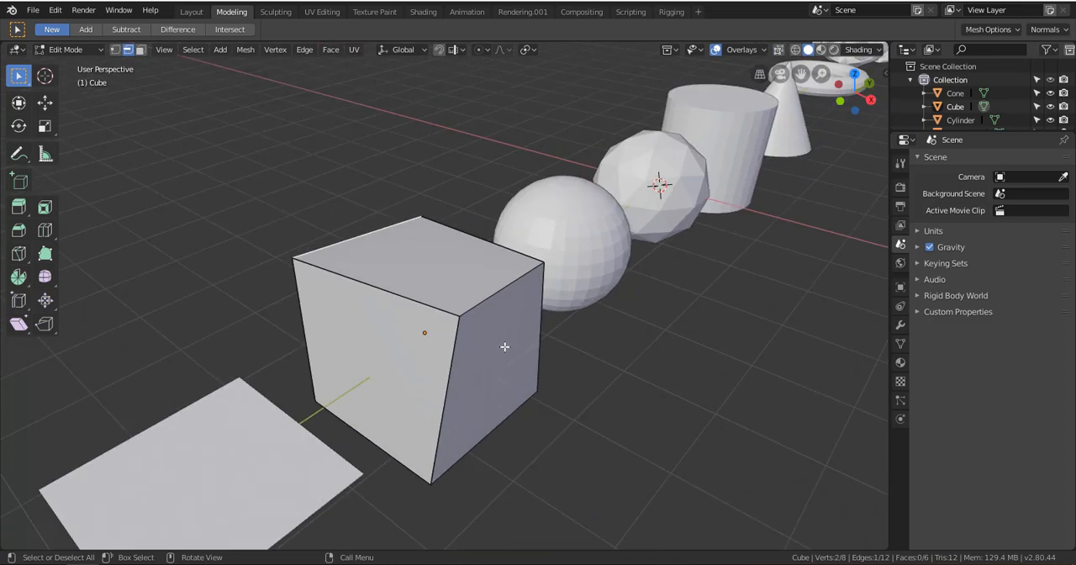
{"action": "middle_click_drag", "start_coordinate": [504, 346], "coordinate": [651, 336]}
{"action": "scroll", "coordinate": [582, 324], "scroll_direction": "up", "scroll_amount": 3}
{"action": "middle_click_drag", "start_coordinate": [605, 293], "coordinate": [512, 282], "text": "shift"}
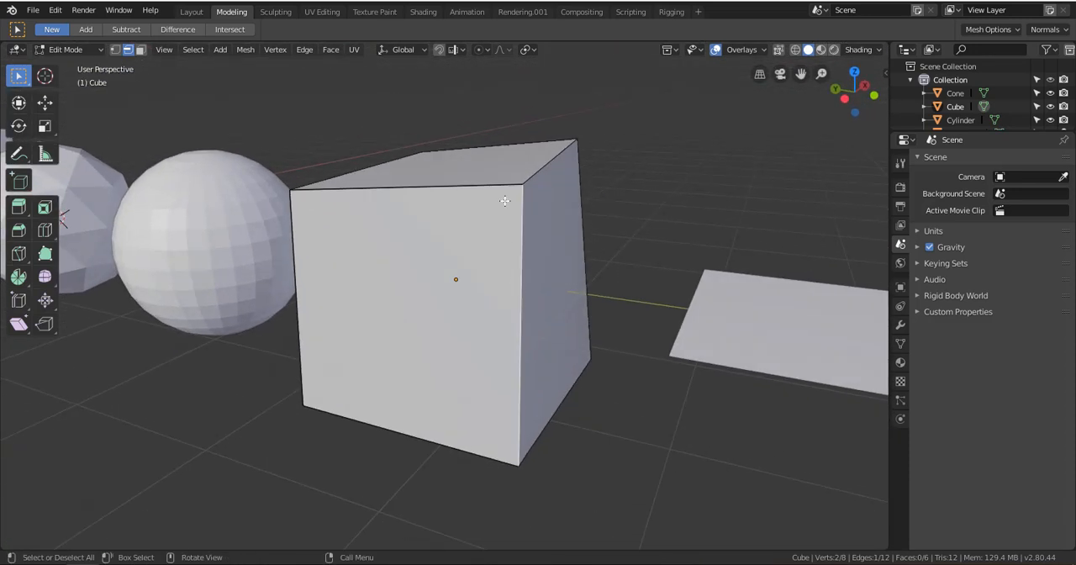
{"action": "middle_click_drag", "start_coordinate": [622, 222], "coordinate": [431, 274]}
Grab the cube's +X top edge freely inward, and pull the sphere-side top edge downward
{"action": "middle_click_drag", "start_coordinate": [531, 298], "coordinate": [435, 246]}
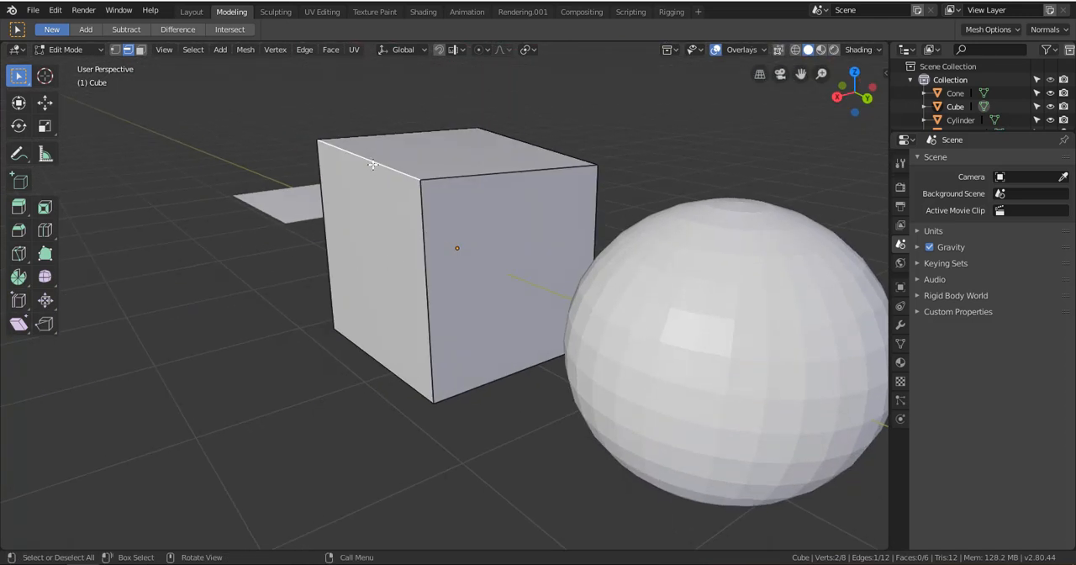
{"action": "key", "text": "g"}
{"action": "left_click", "coordinate": [363, 268]}
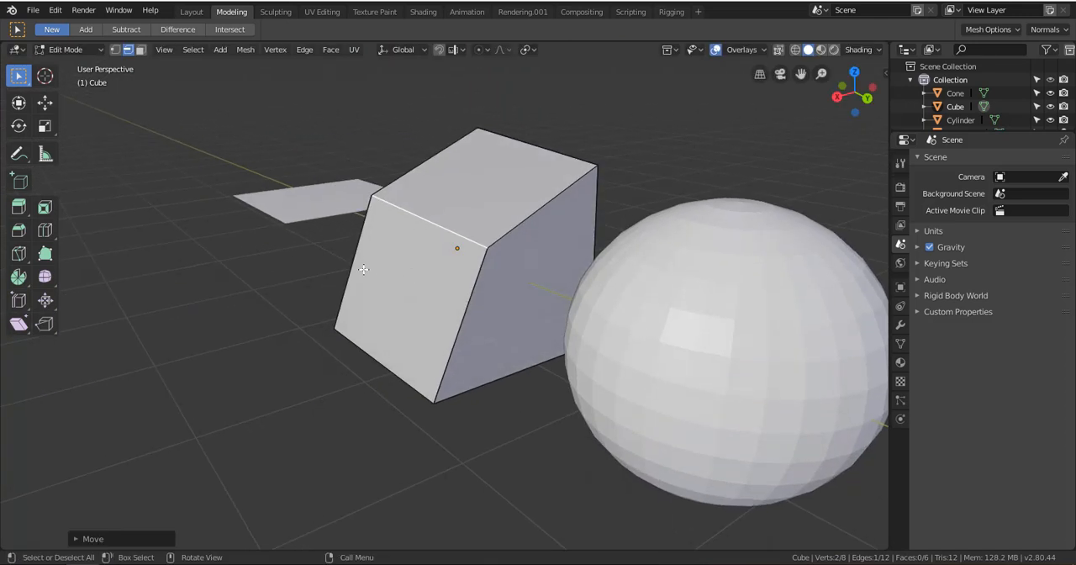
{"action": "key", "text": "g"}
{"action": "left_click", "coordinate": [469, 275]}
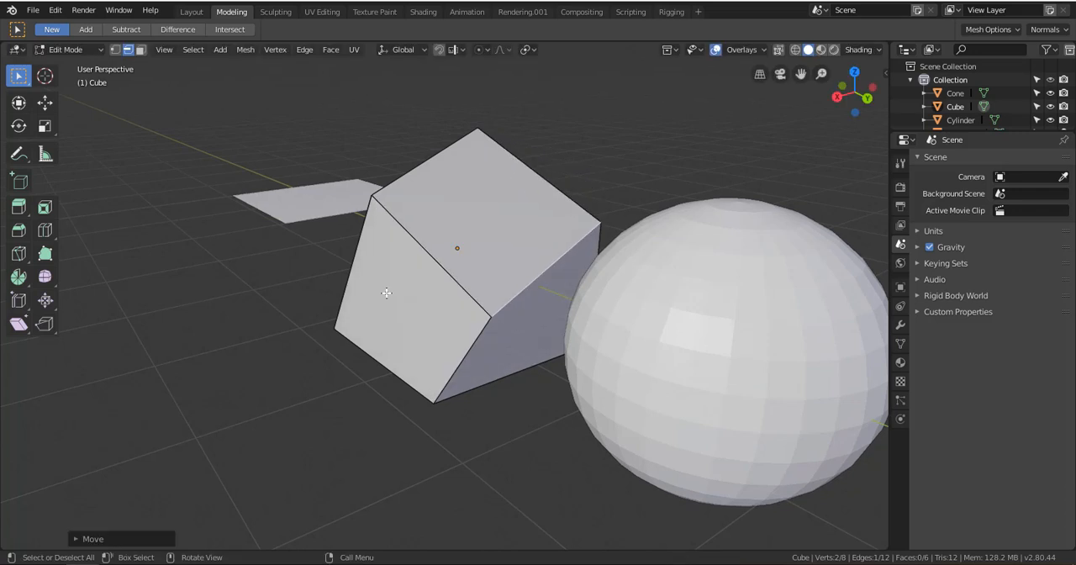
Select the cube's plane-side top edge and grab it freely, and reposition the +X top edge
{"action": "middle_click_drag", "start_coordinate": [384, 293], "coordinate": [312, 178]}
{"action": "left_click", "coordinate": [235, 179]}
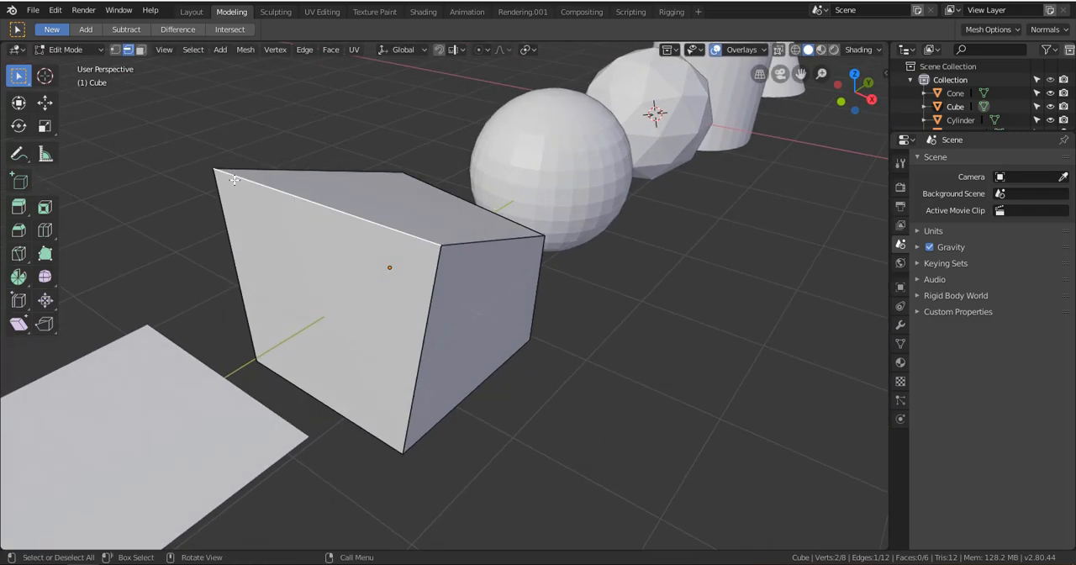
{"action": "key", "text": "g"}
{"action": "left_click", "coordinate": [414, 295]}
{"action": "middle_click_drag", "start_coordinate": [415, 295], "coordinate": [308, 363]}
{"action": "key", "text": "g"}
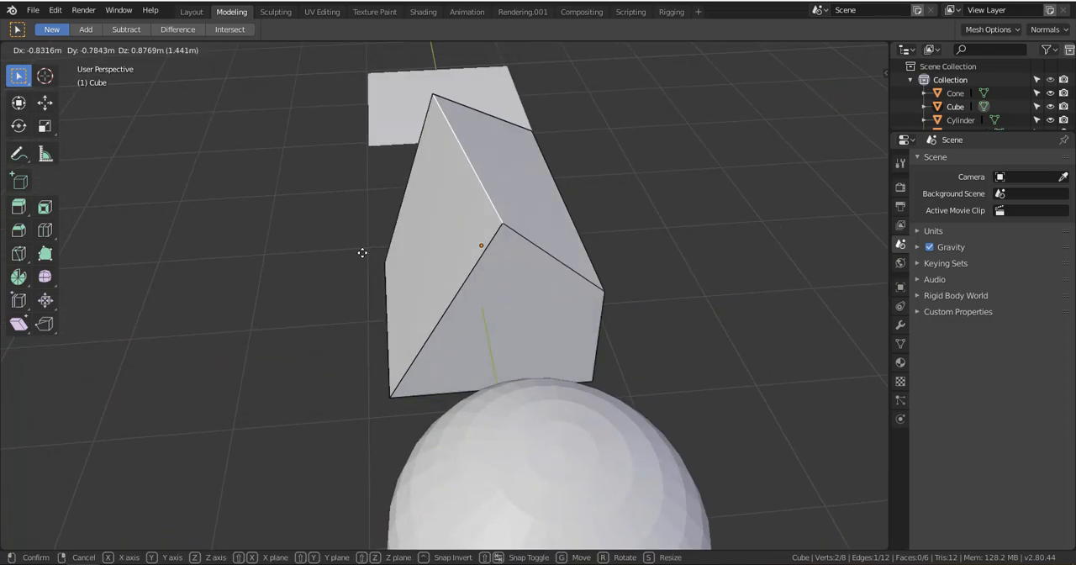
{"action": "left_click", "coordinate": [372, 328]}
Grab more of the cube's top edges freely from different sides, finishing with the +X top edge
{"action": "middle_click_drag", "start_coordinate": [372, 329], "coordinate": [309, 270]}
{"action": "key", "text": "g"}
{"action": "left_click", "coordinate": [391, 272]}
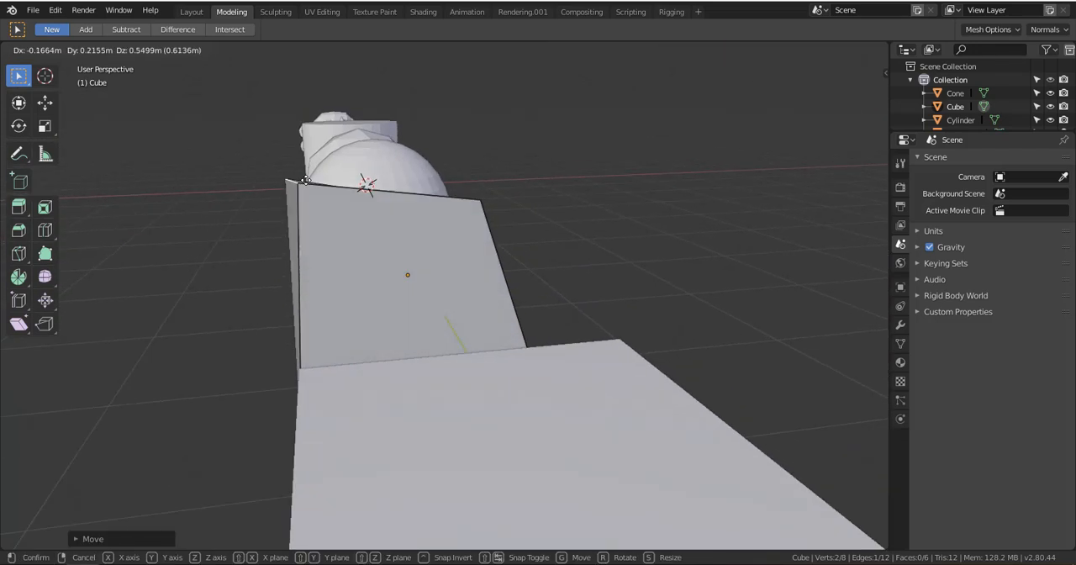
{"action": "left_click", "coordinate": [422, 126]}
{"action": "middle_click_drag", "start_coordinate": [422, 125], "coordinate": [383, 180]}
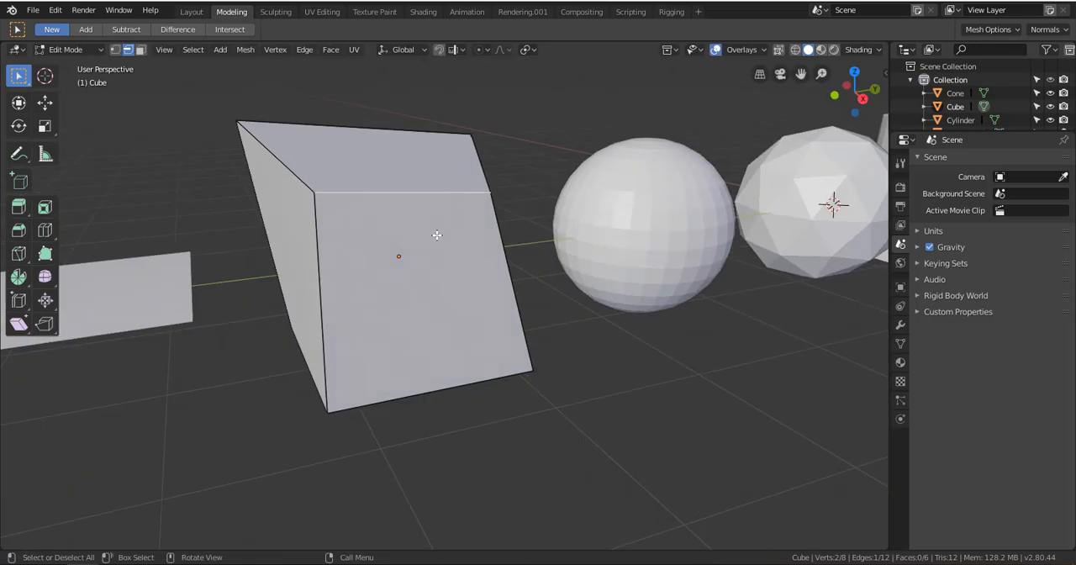
{"action": "middle_click_drag", "start_coordinate": [437, 232], "coordinate": [370, 223]}
{"action": "key", "text": "g"}
{"action": "left_click", "coordinate": [280, 255]}
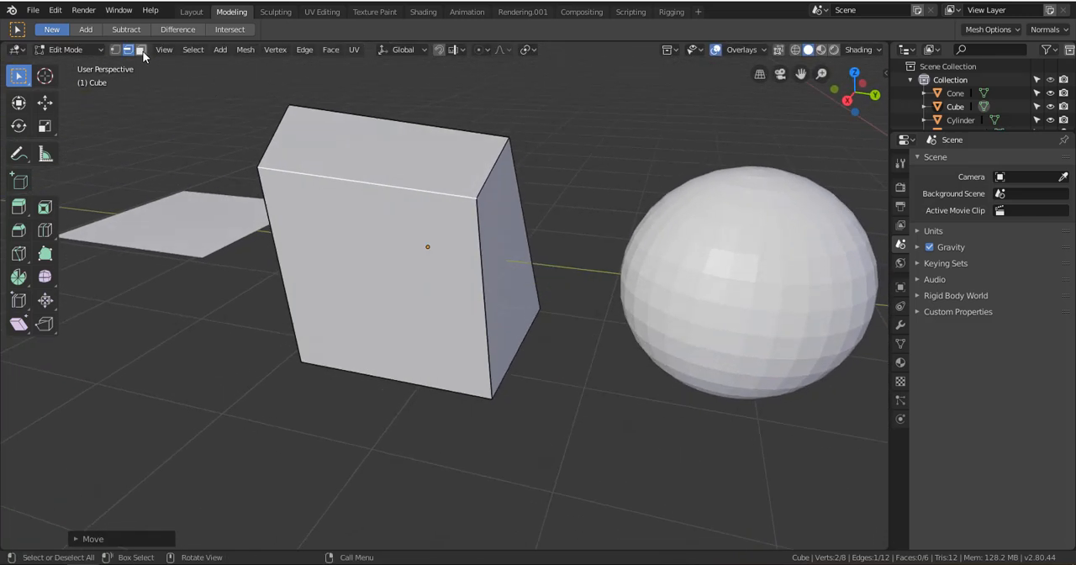
Switch to face select mode and select the cube's side and top faces one after another
{"action": "left_click", "coordinate": [142, 52]}
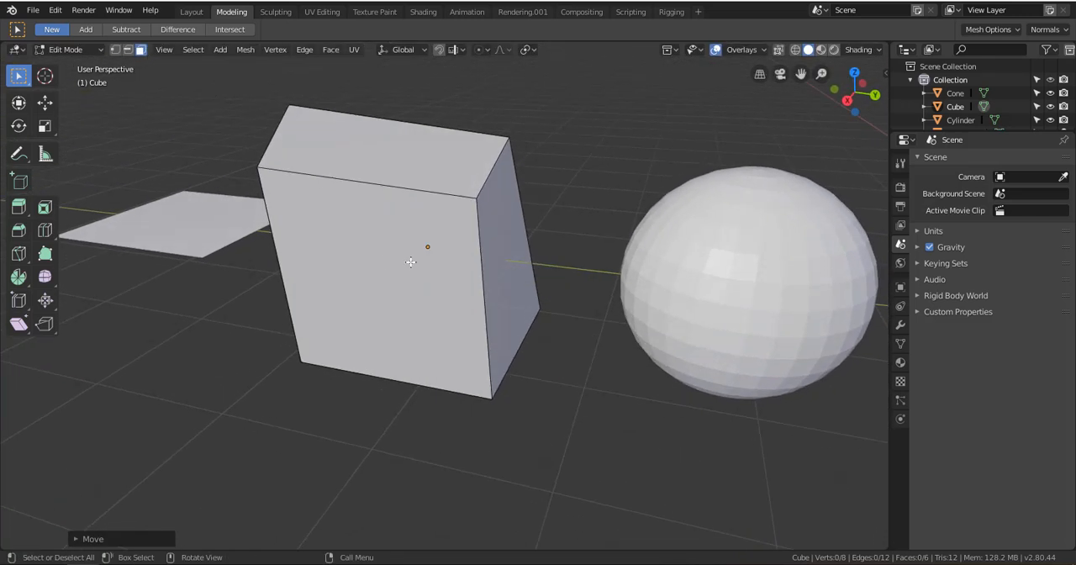
{"action": "middle_click_drag", "start_coordinate": [451, 307], "coordinate": [490, 297]}
{"action": "left_click", "coordinate": [490, 298]}
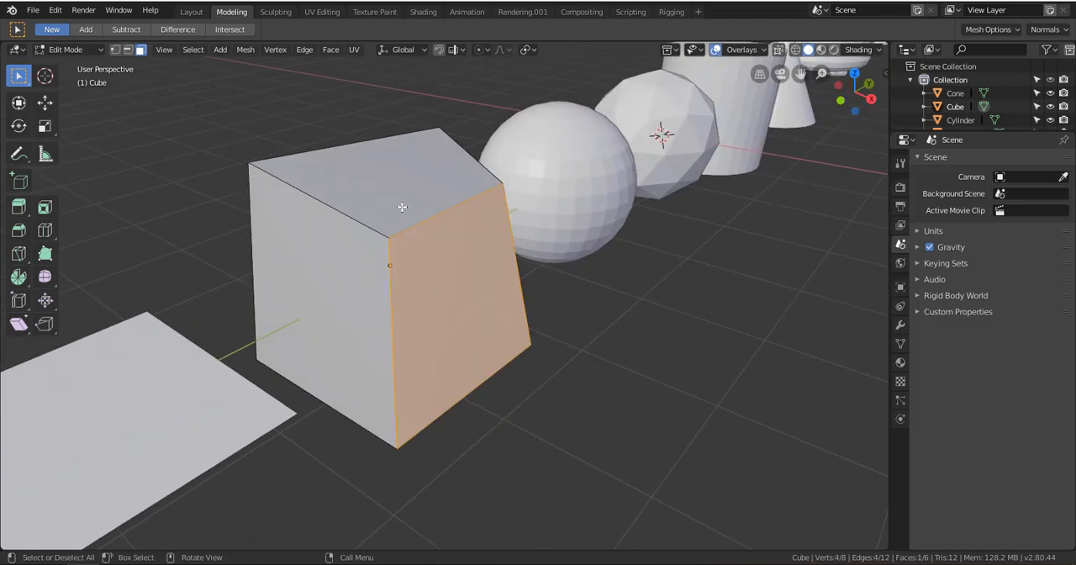
{"action": "left_click", "coordinate": [401, 209]}
{"action": "left_click", "coordinate": [376, 285]}
{"action": "left_click", "coordinate": [474, 287]}
Select the cube's +X side face and grab it freely far outward, away from the body
{"action": "middle_click_drag", "start_coordinate": [311, 240], "coordinate": [319, 295]}
{"action": "left_click", "coordinate": [348, 307]}
{"action": "left_click", "coordinate": [355, 257]}
{"action": "key", "text": "g"}
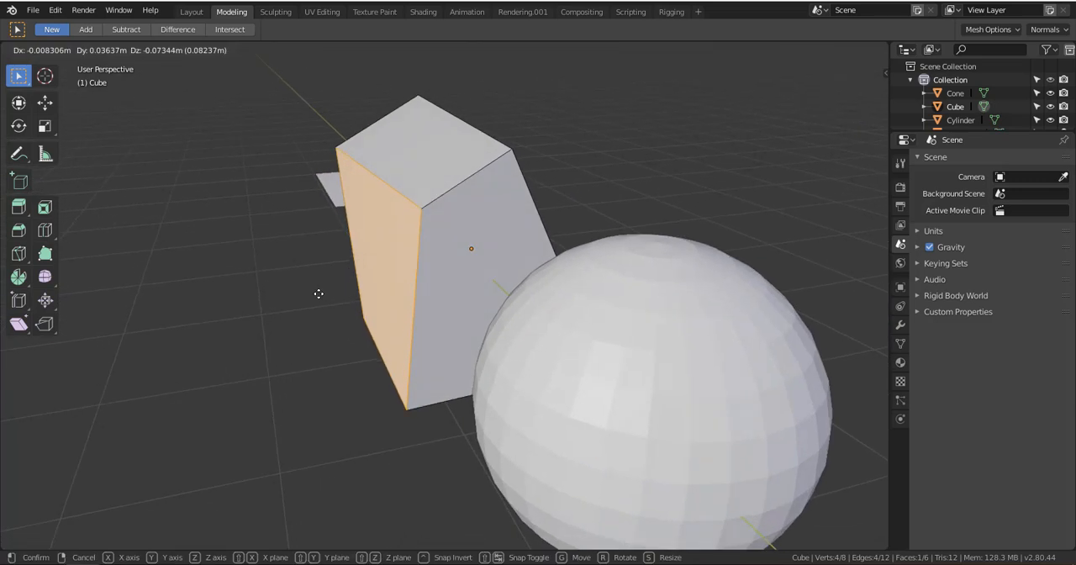
{"action": "left_click", "coordinate": [111, 283]}
{"action": "scroll", "coordinate": [185, 272], "scroll_direction": "down", "scroll_amount": 5}
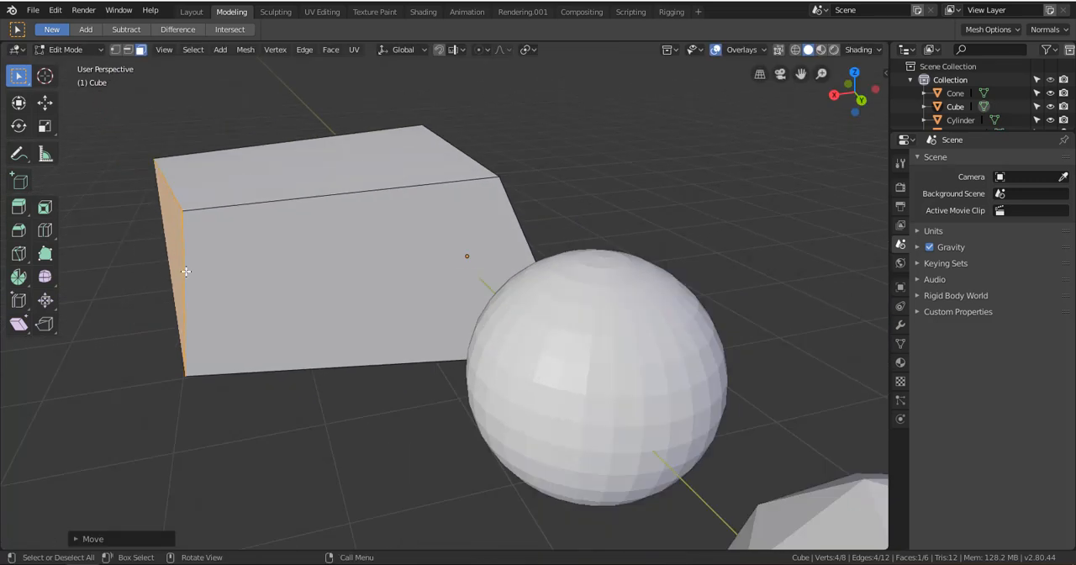
Select the cube's top face and grab it freely upward by about 1 m
{"action": "left_click_drag", "start_coordinate": [185, 272], "coordinate": [485, 319], "text": "alt"}
{"action": "left_click", "coordinate": [467, 306]}
{"action": "key", "text": "g"}
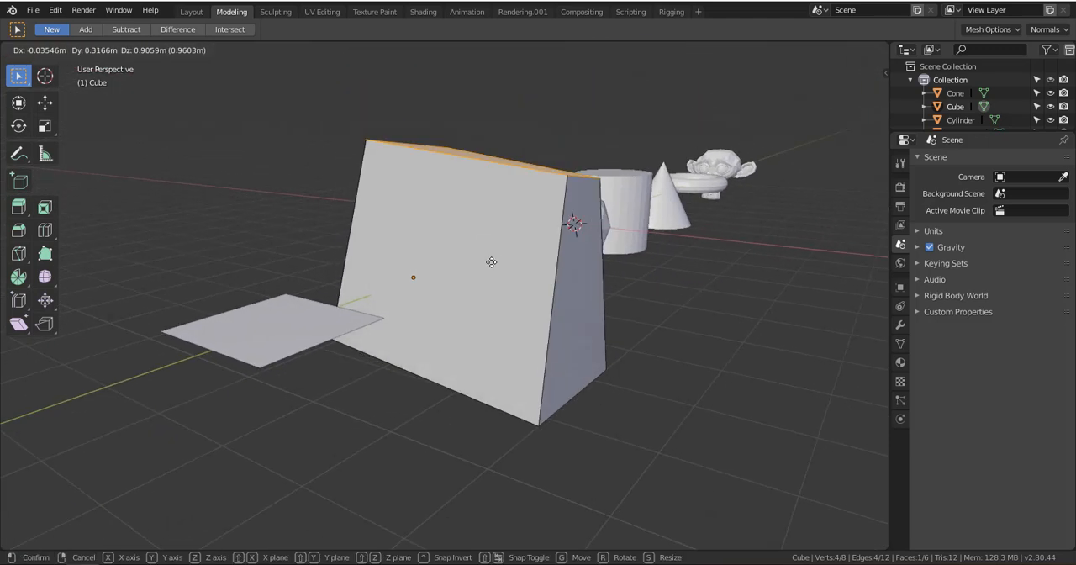
{"action": "left_click", "coordinate": [513, 250]}
Undo the cube's last face moves and select the +X side face again
{"action": "middle_click_drag", "start_coordinate": [512, 252], "coordinate": [463, 285]}
{"action": "key", "text": "ctrl+z"}
{"action": "key", "text": "ctrl+z"}
{"action": "key", "text": "ctrl+z"}
{"action": "left_click", "coordinate": [464, 286]}
{"action": "scroll", "coordinate": [298, 199], "scroll_direction": "up", "scroll_amount": 2}
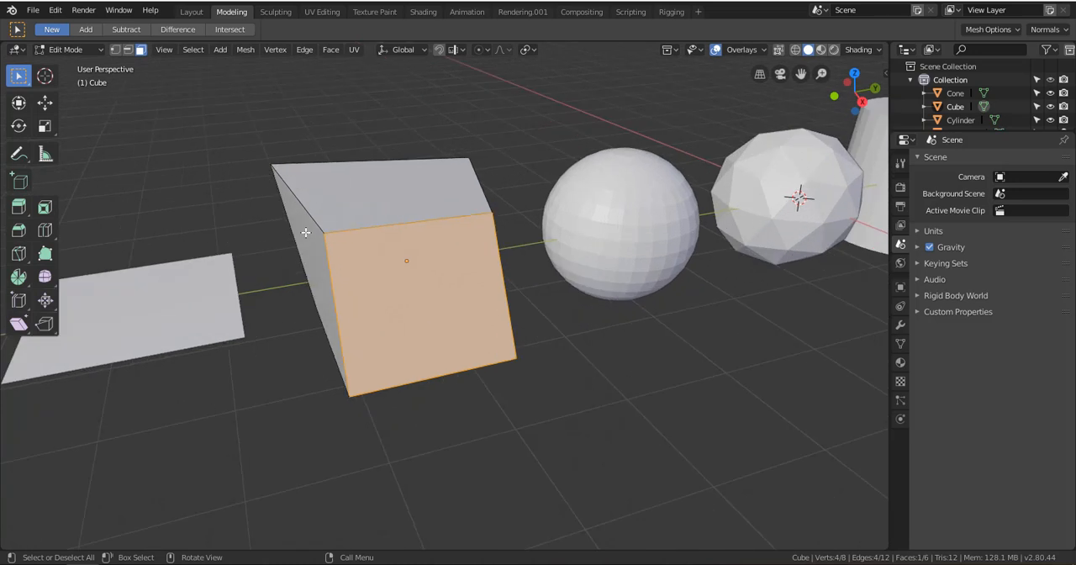
Reselect the cube's +X side face and grab it freely far outward in several consecutive moves
{"action": "middle_click_drag", "start_coordinate": [306, 233], "coordinate": [443, 299]}
{"action": "left_click", "coordinate": [440, 252]}
{"action": "left_click", "coordinate": [456, 298]}
{"action": "key", "text": "g"}
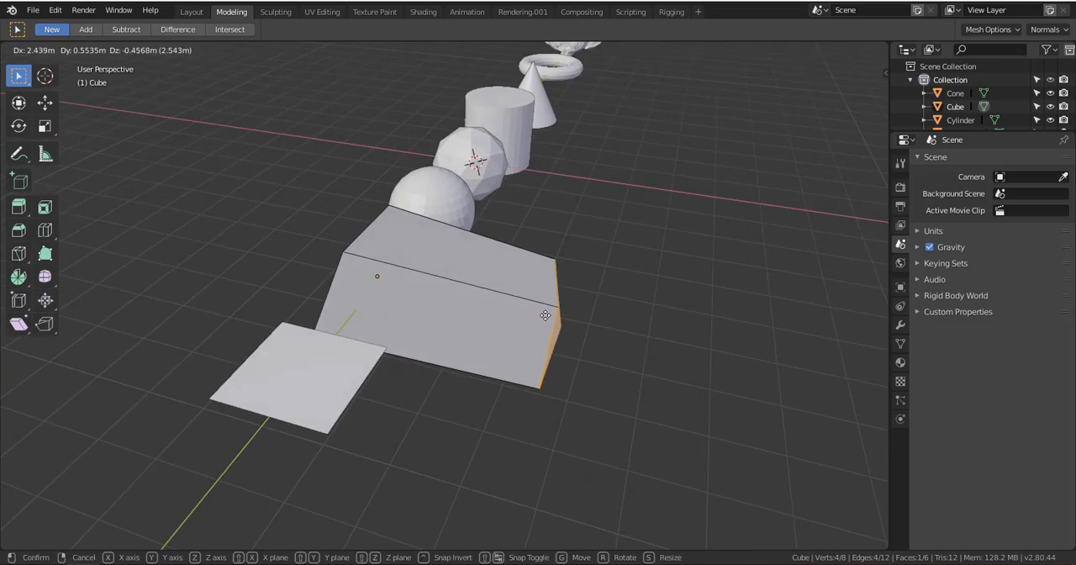
{"action": "left_click", "coordinate": [546, 316]}
{"action": "key", "text": "g"}
{"action": "left_click", "coordinate": [750, 338]}
{"action": "key", "text": "g"}
{"action": "left_click", "coordinate": [855, 326]}
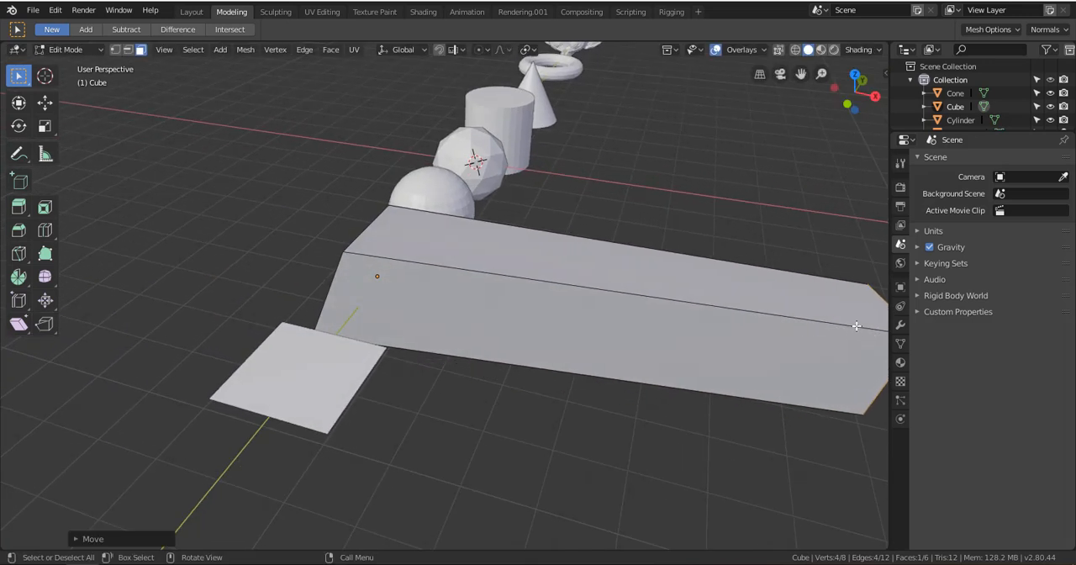
Cancel the current grab and undo the preceding outward moves of the cube's +X side face
{"action": "key", "text": "g"}
{"action": "right_click", "coordinate": [436, 276]}
{"action": "key", "text": "ctrl+z"}
{"action": "key", "text": "ctrl+z"}
{"action": "key", "text": "ctrl+z"}
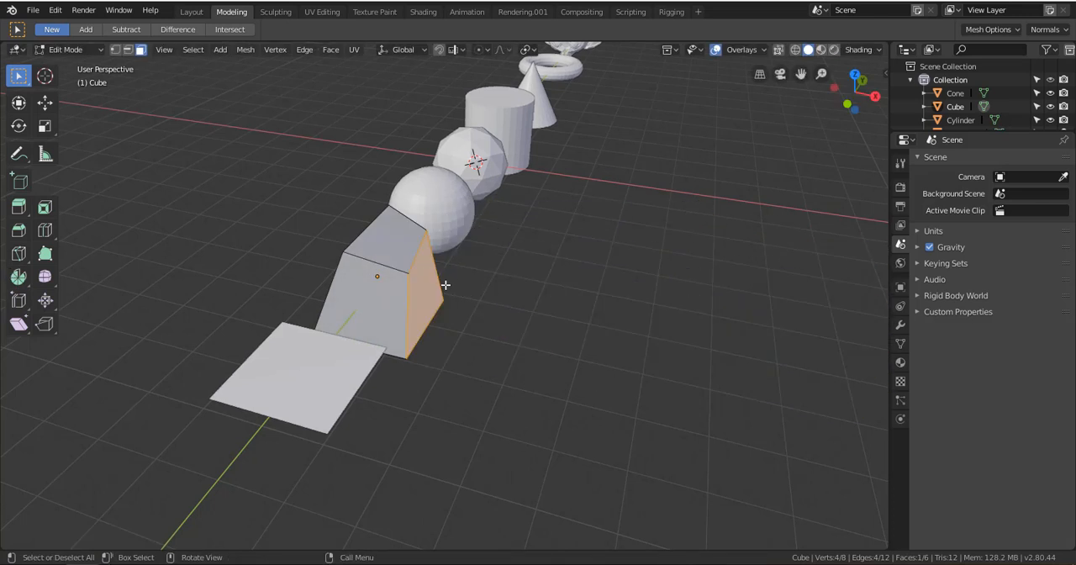
{"action": "scroll", "coordinate": [429, 277], "scroll_direction": "up", "scroll_amount": 3}
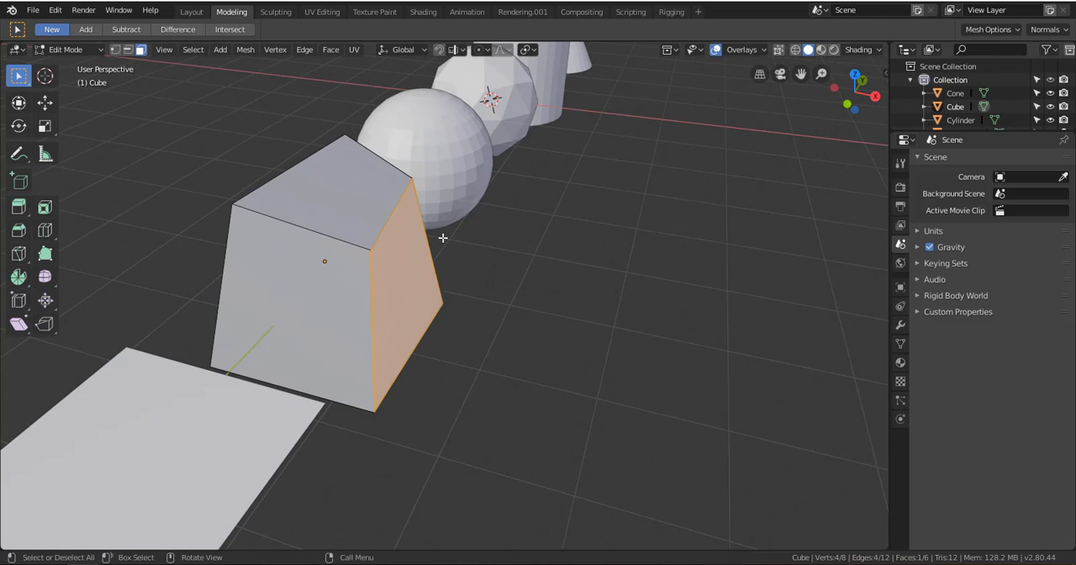
{"action": "middle_click_drag", "start_coordinate": [526, 376], "coordinate": [485, 347]}
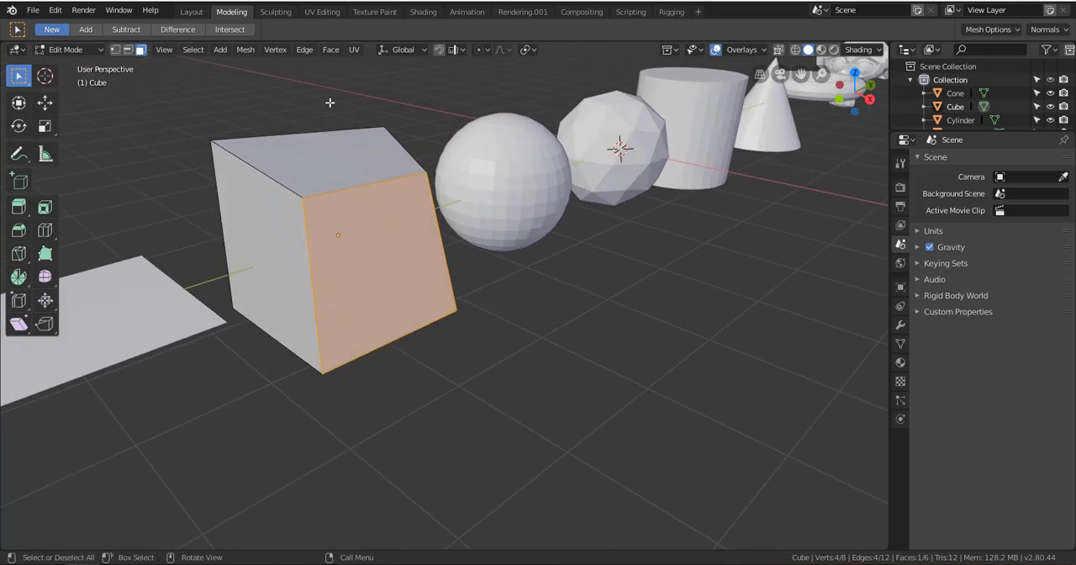
{"action": "left_click", "coordinate": [247, 50]}
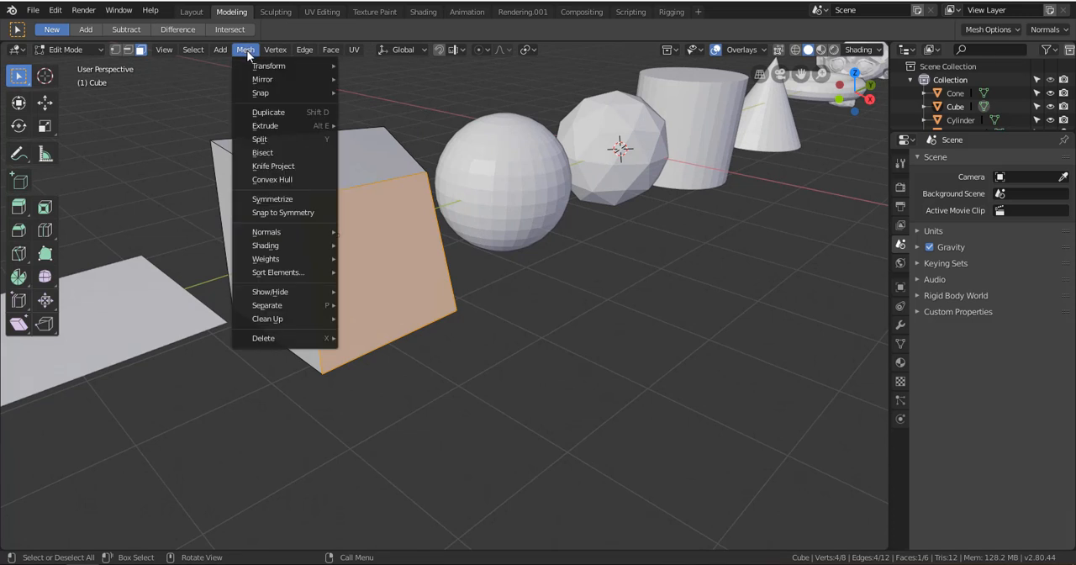
{"action": "mouse_move", "coordinate": [279, 54]}
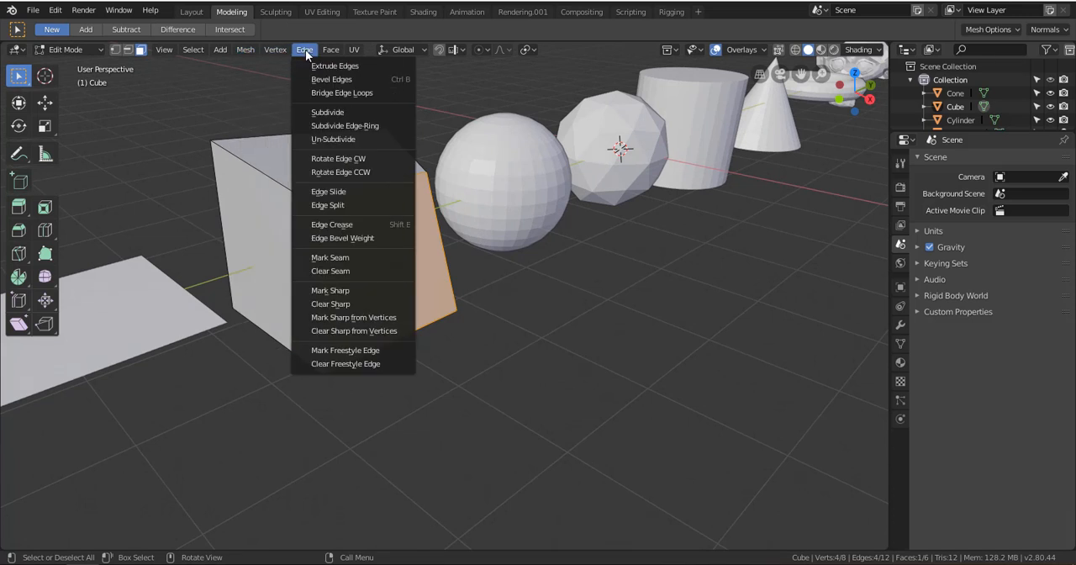
{"action": "mouse_move", "coordinate": [329, 54]}
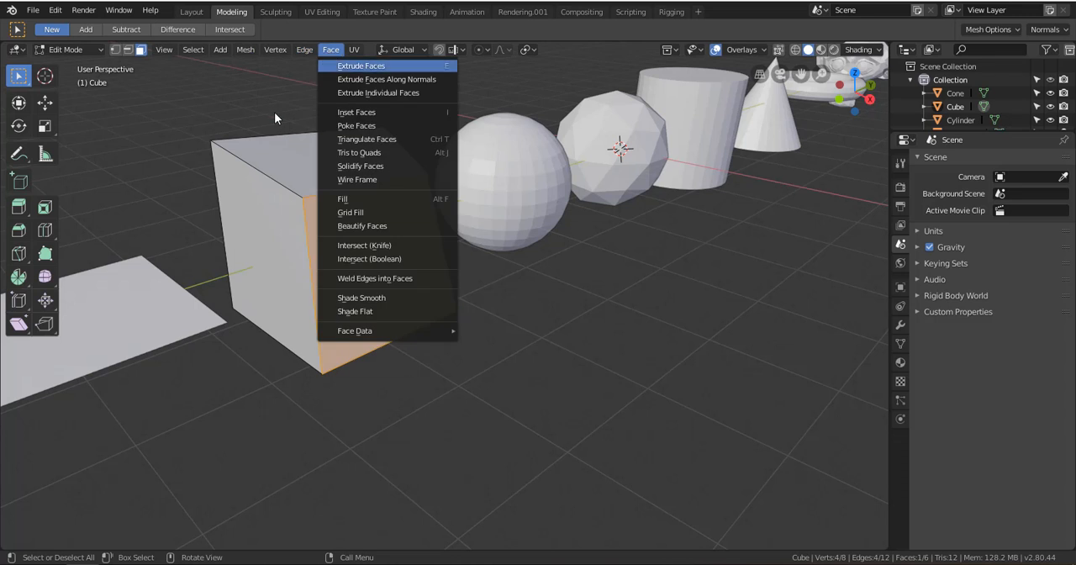
Select the cube's visible side and top faces in turn, ending with the +X side face
{"action": "left_click", "coordinate": [278, 233]}
{"action": "left_click", "coordinate": [348, 175]}
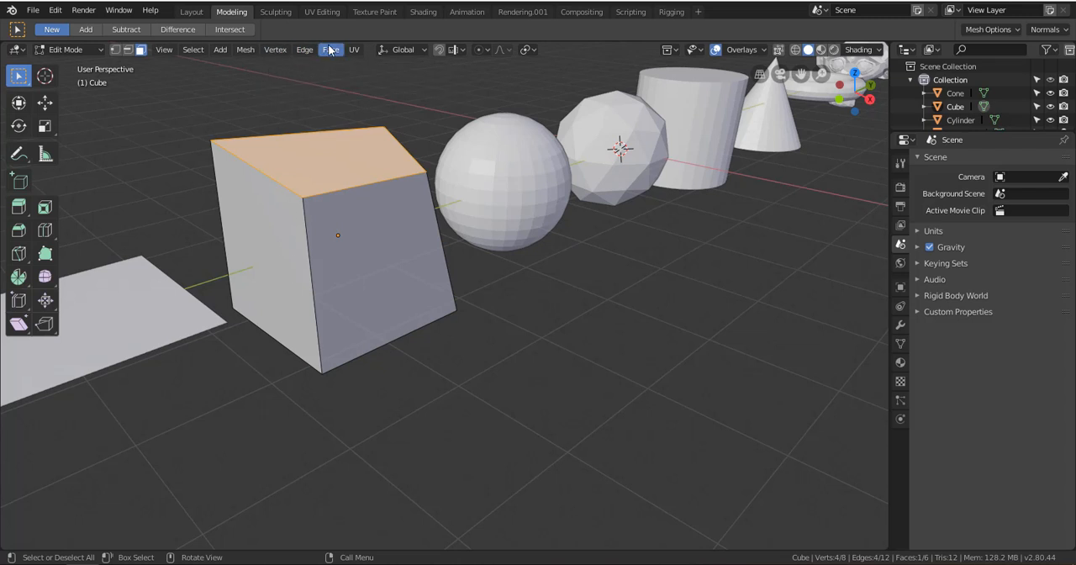
{"action": "left_click", "coordinate": [345, 244]}
{"action": "left_click", "coordinate": [278, 233]}
{"action": "left_click", "coordinate": [319, 158]}
{"action": "left_click", "coordinate": [378, 269]}
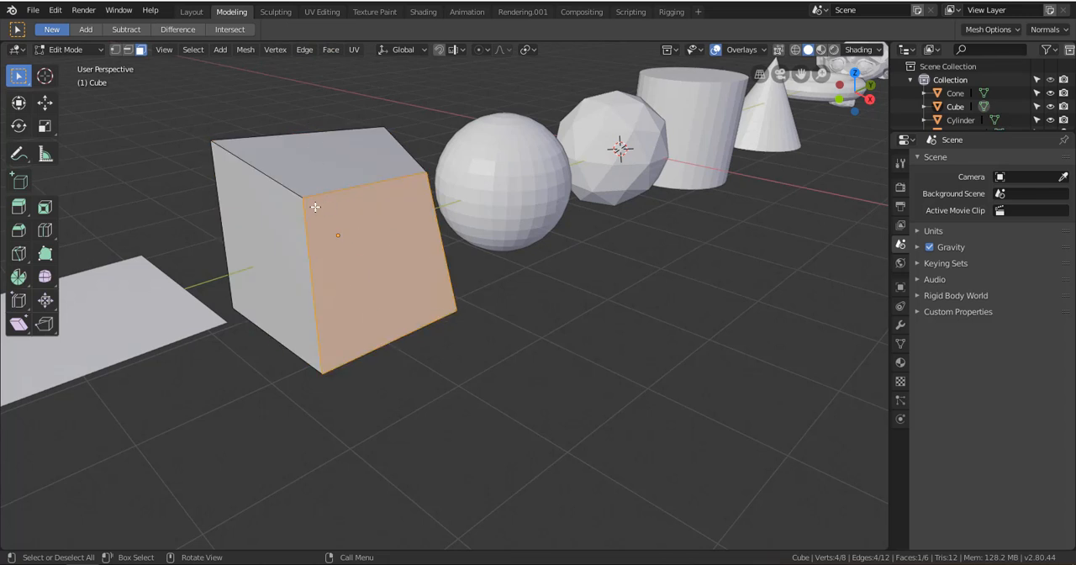
Extrude the cube's +X side face outward along its normal by about 0.5 m
{"action": "middle_click_drag", "start_coordinate": [437, 316], "coordinate": [355, 118]}
{"action": "left_click", "coordinate": [332, 50]}
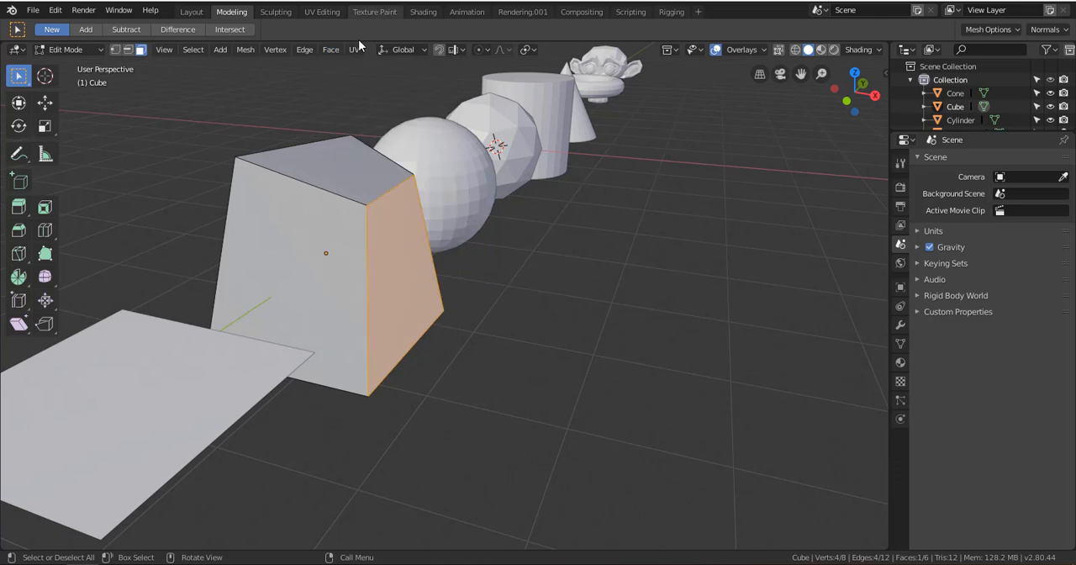
{"action": "left_click", "coordinate": [337, 52]}
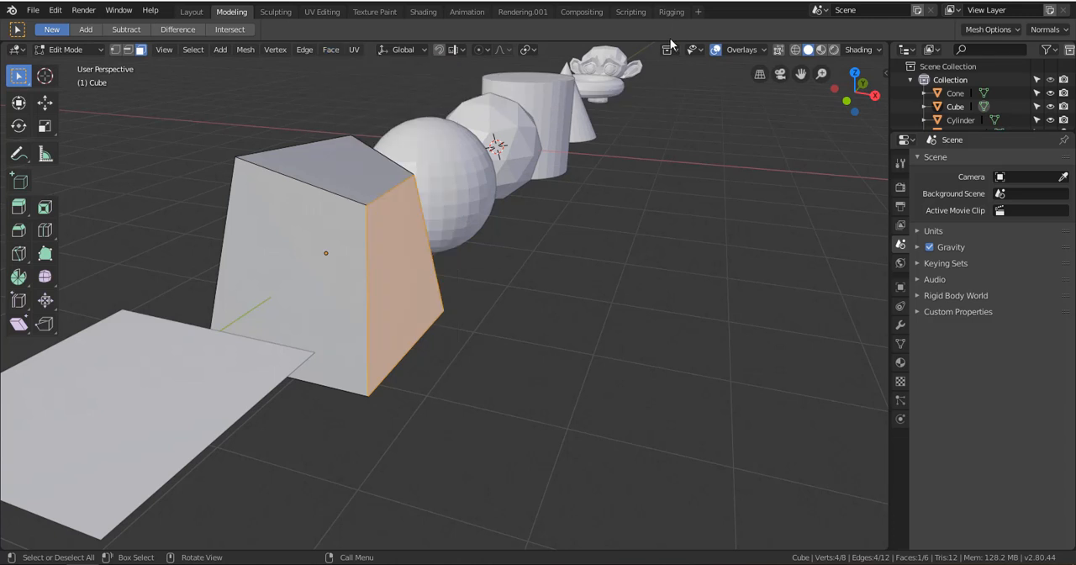
{"action": "key", "text": "e"}
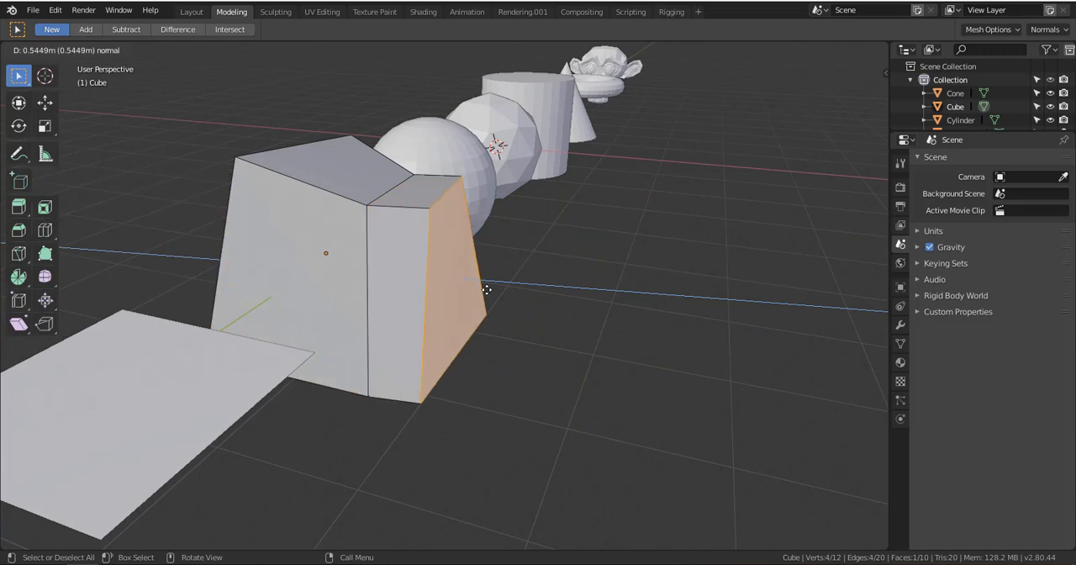
{"action": "left_click", "coordinate": [490, 295]}
{"action": "middle_click_drag", "start_coordinate": [492, 300], "coordinate": [484, 328]}
{"action": "scroll", "coordinate": [525, 301], "scroll_direction": "up", "scroll_amount": 2}
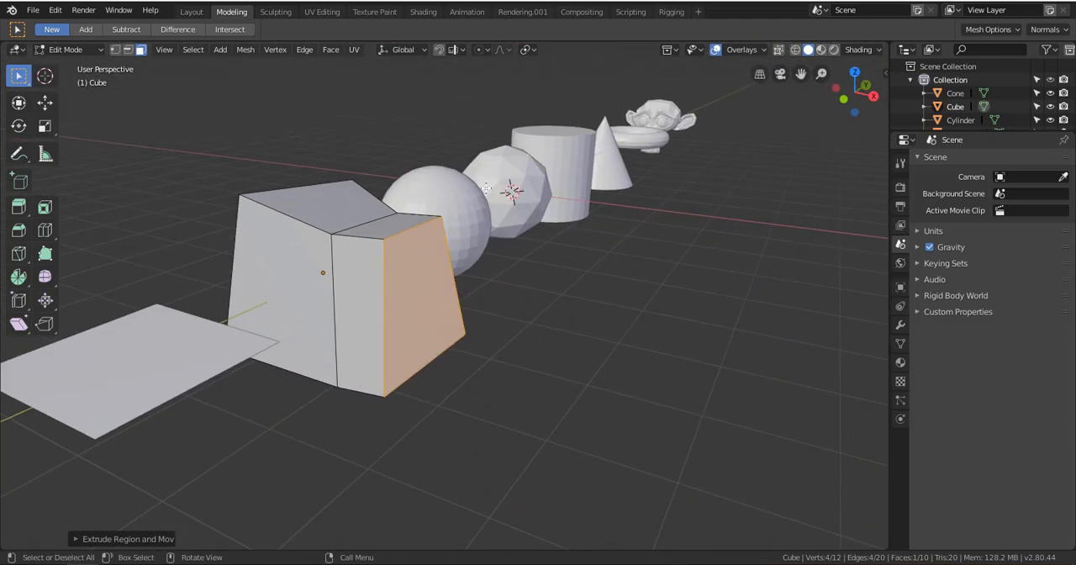
Use Extrude Faces to add a second short section outward from the selected end face
{"action": "left_click", "coordinate": [330, 49]}
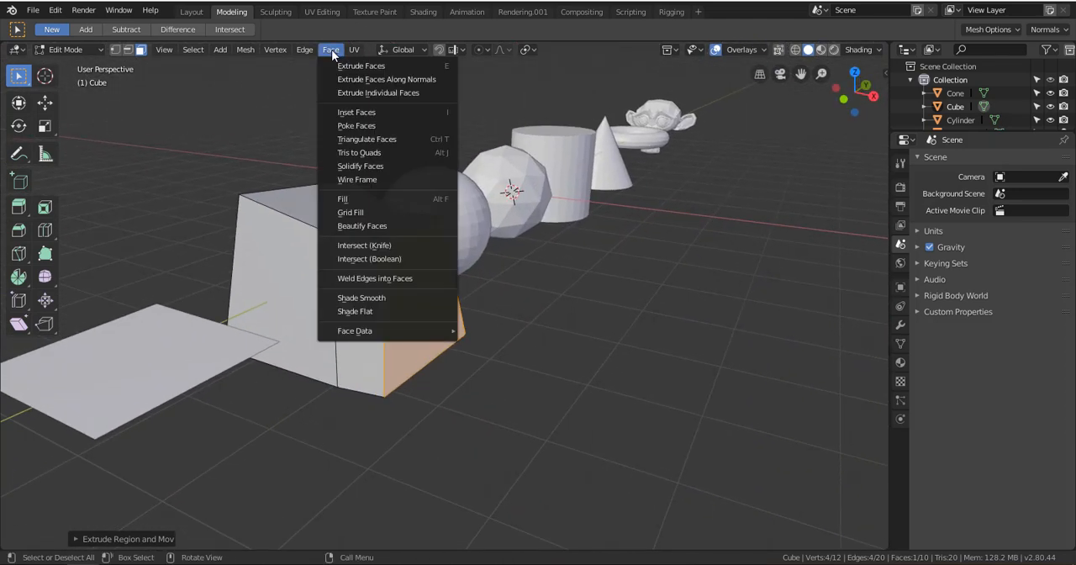
{"action": "left_click", "coordinate": [403, 65]}
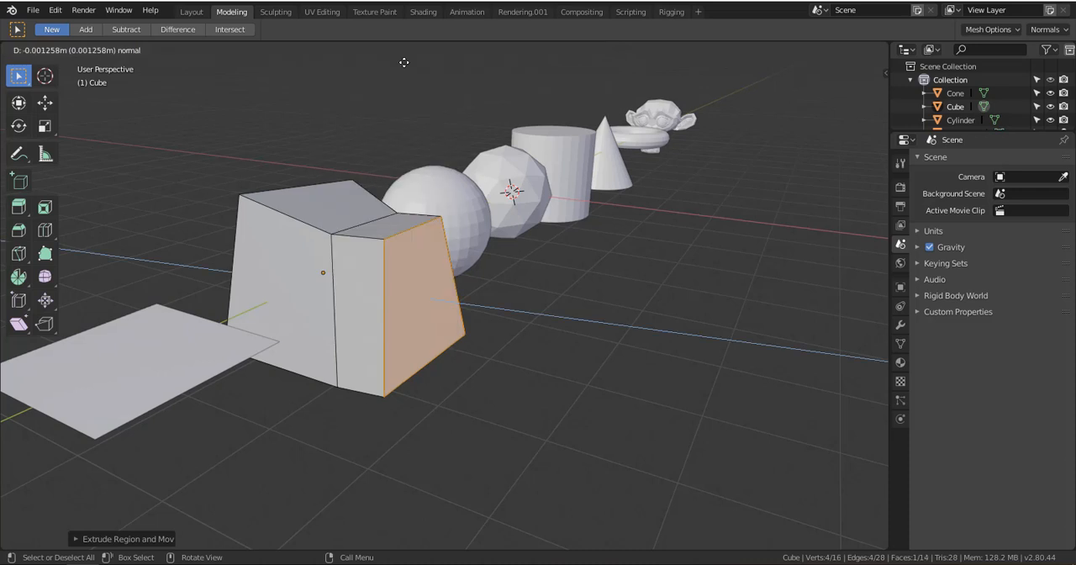
{"action": "left_click", "coordinate": [467, 80]}
{"action": "middle_click_drag", "start_coordinate": [467, 80], "coordinate": [476, 254]}
{"action": "left_click_drag", "start_coordinate": [477, 254], "coordinate": [473, 206], "text": "alt"}
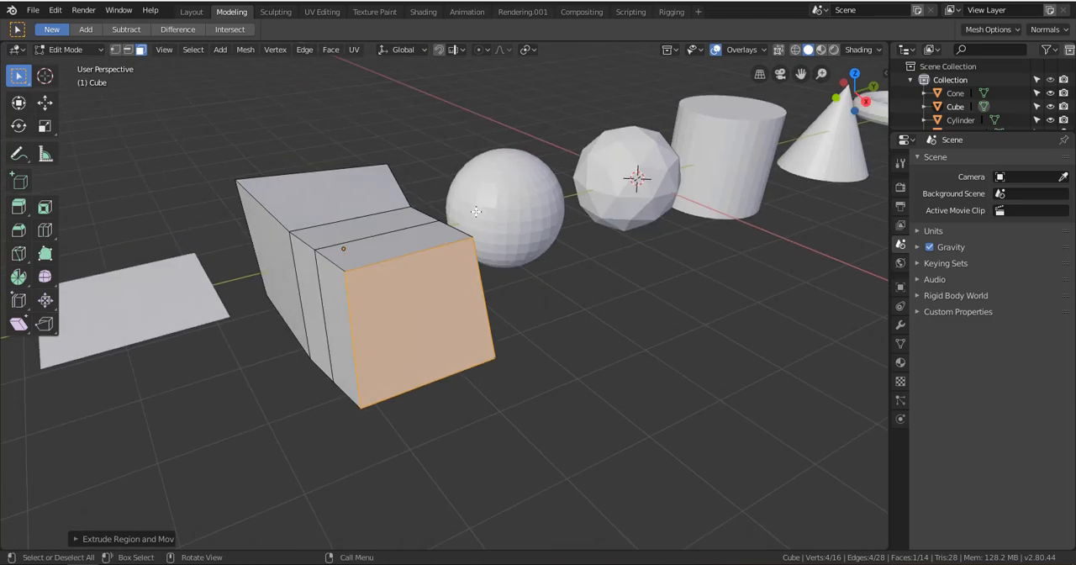
Extrude the selected end face outward four more times in a row to lengthen the body into a segmented bar
{"action": "scroll", "coordinate": [480, 227], "scroll_direction": "down", "scroll_amount": 4}
{"action": "left_click_drag", "start_coordinate": [494, 259], "coordinate": [501, 285], "text": "alt"}
{"action": "middle_click_drag", "start_coordinate": [501, 285], "coordinate": [478, 243]}
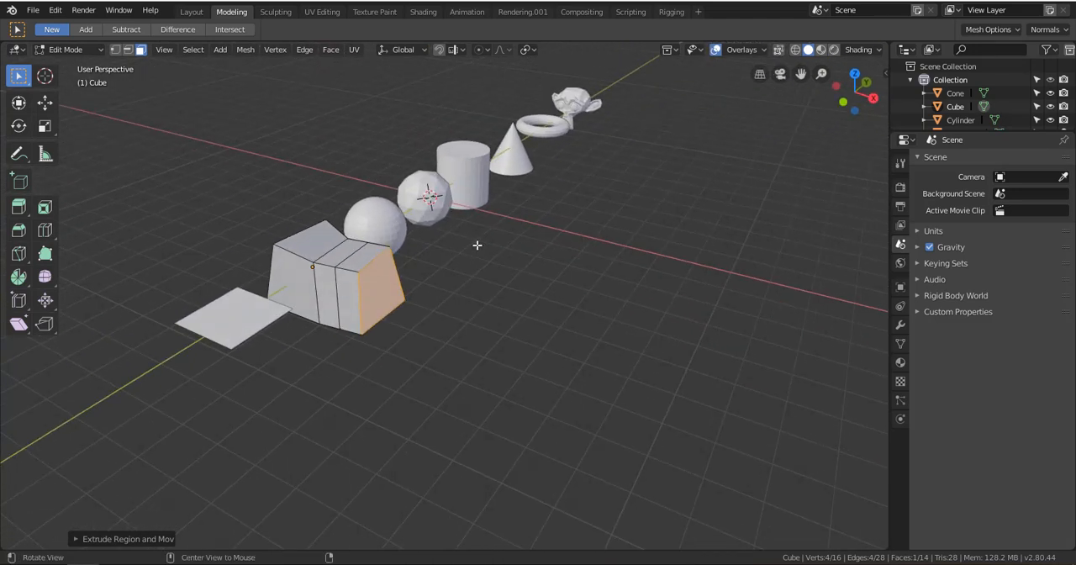
{"action": "key", "text": "e"}
{"action": "left_click", "coordinate": [522, 255]}
{"action": "key", "text": "e"}
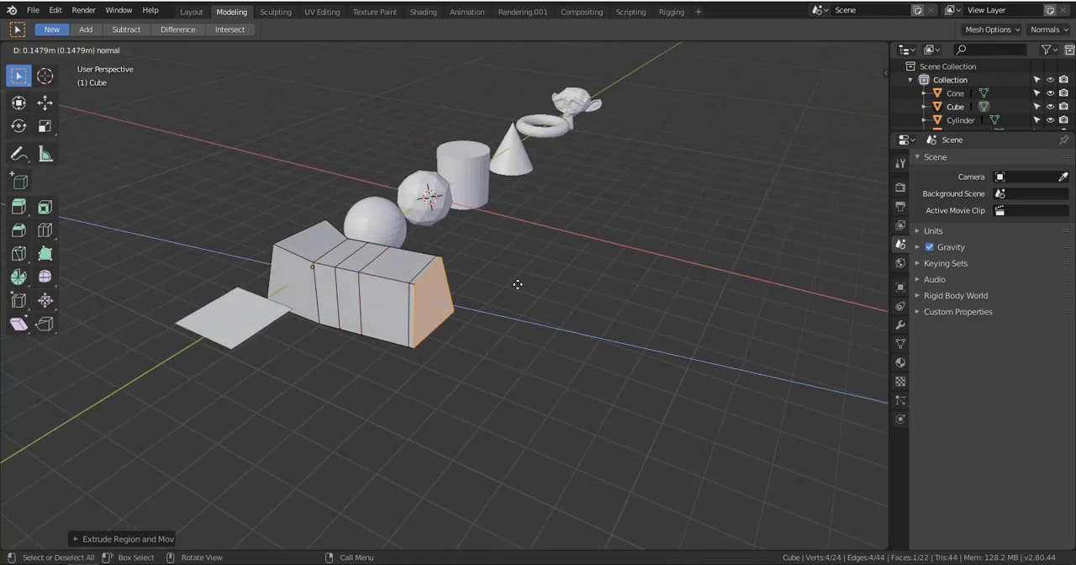
{"action": "left_click", "coordinate": [548, 276]}
{"action": "key", "text": "e"}
{"action": "left_click", "coordinate": [602, 300]}
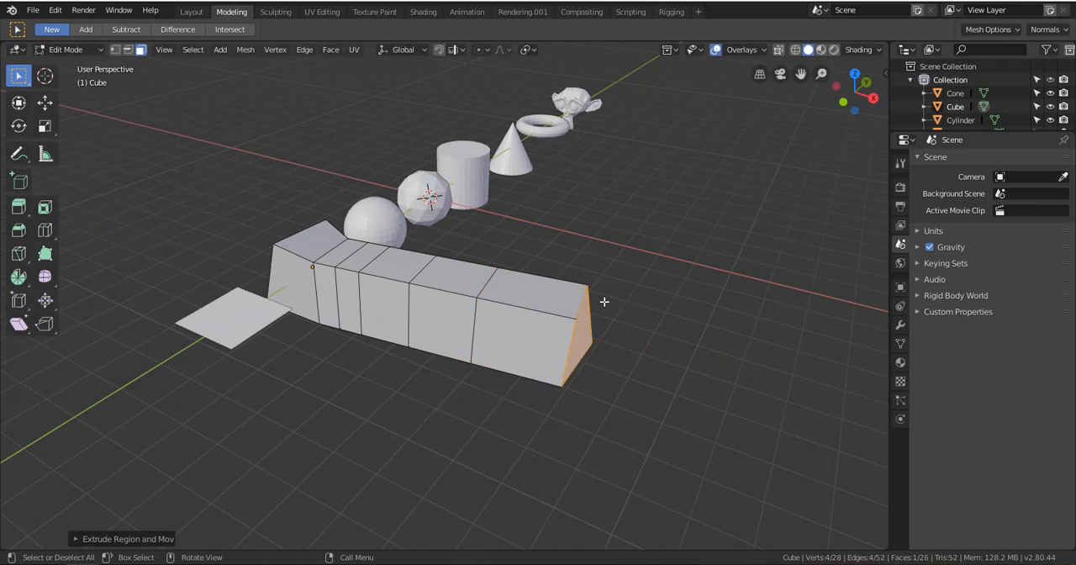
{"action": "key", "text": "e"}
{"action": "left_click", "coordinate": [673, 323]}
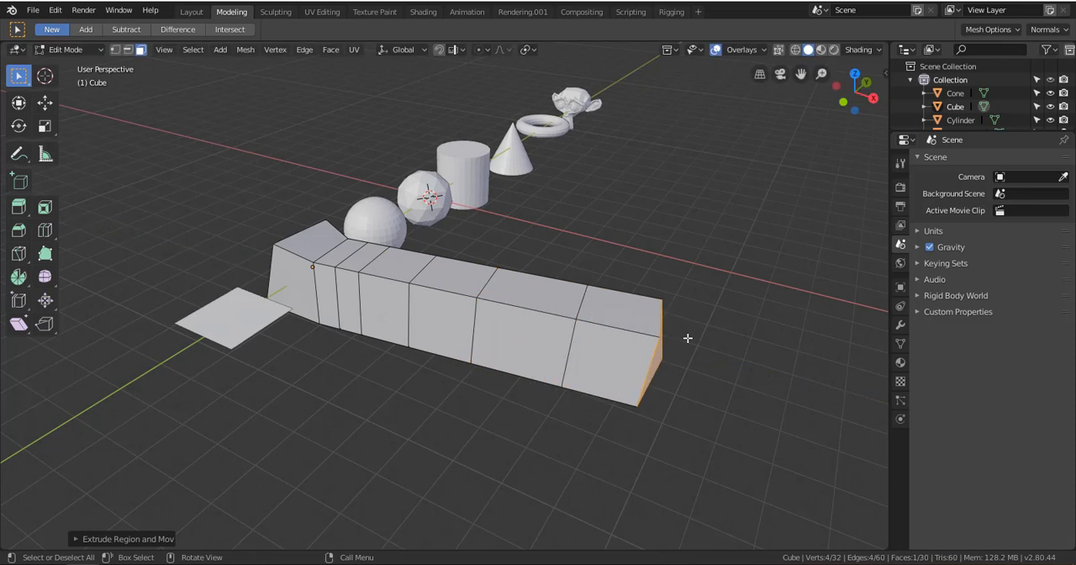
Scale the bar's end face down and move it freely up and back so that the last segment bends upward
{"action": "key", "text": "s"}
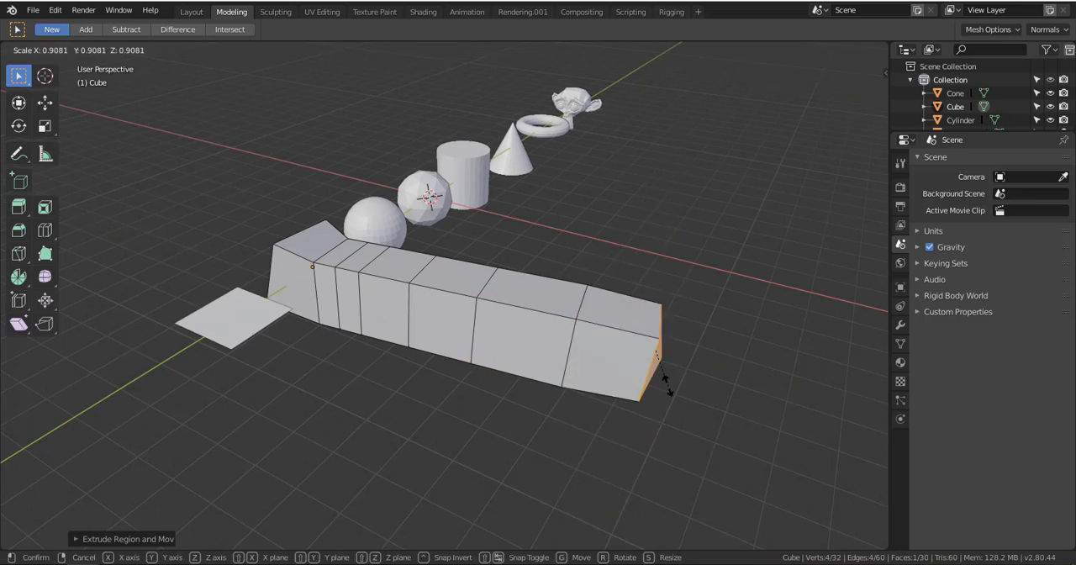
{"action": "left_click", "coordinate": [671, 401]}
{"action": "key", "text": "g"}
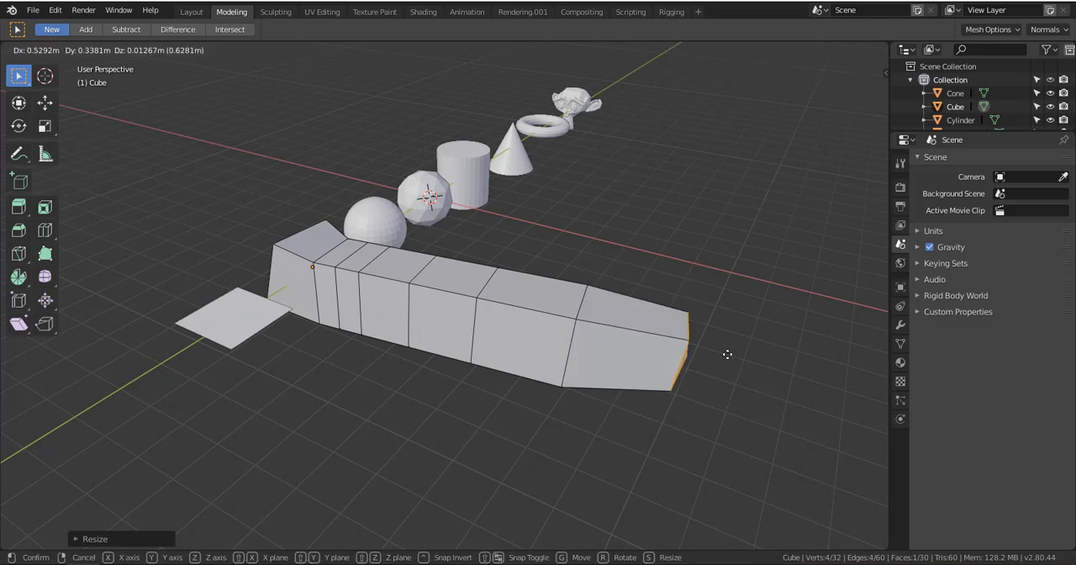
{"action": "left_click", "coordinate": [684, 361]}
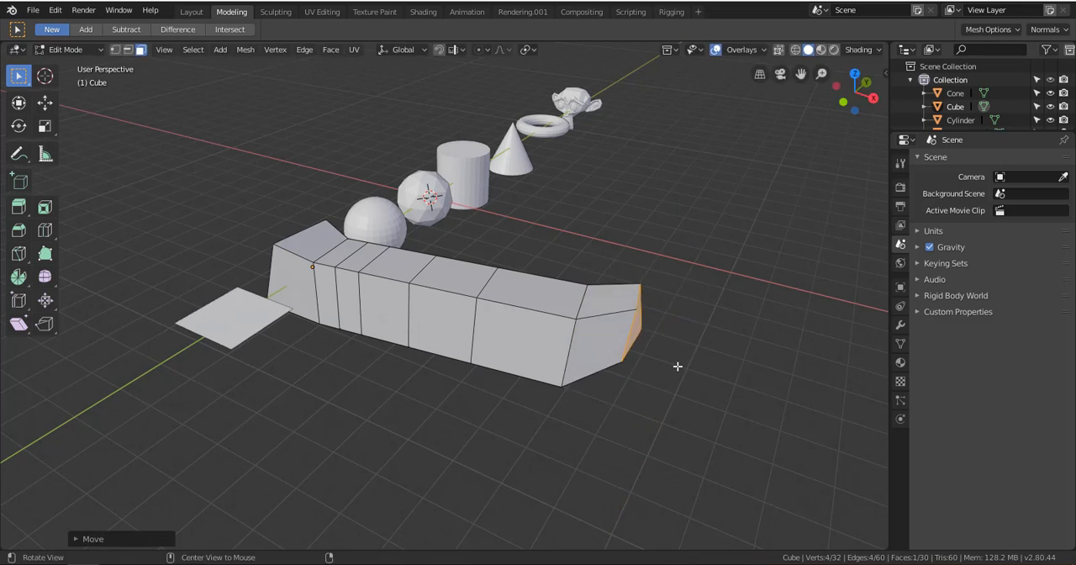
{"action": "middle_click_drag", "start_coordinate": [678, 365], "coordinate": [611, 372]}
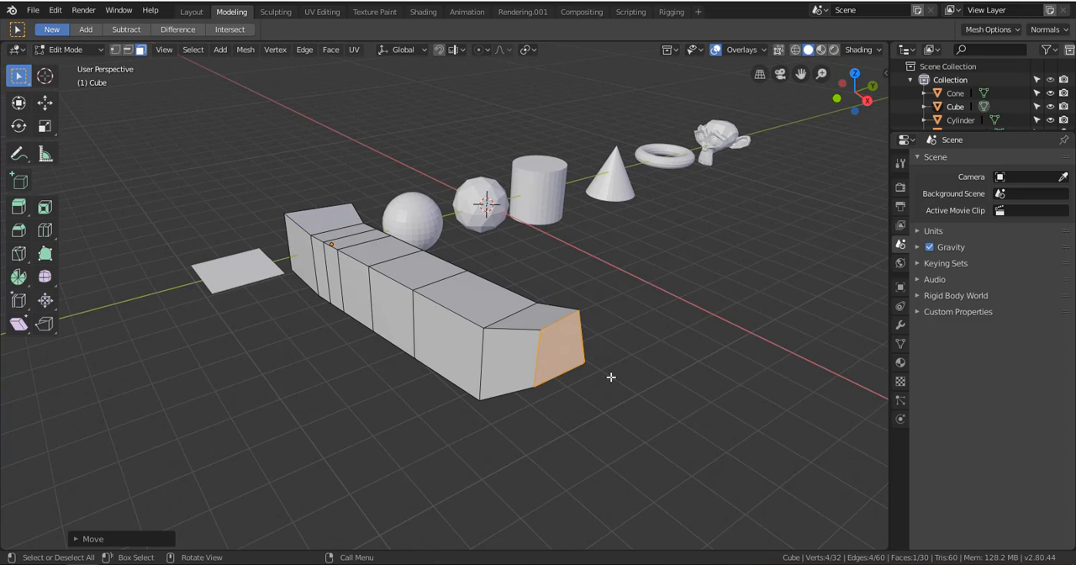
Use the Scale tool to resize the bar's end face along X and Z, and scale it uniformly to a smaller size
{"action": "left_click", "coordinate": [45, 128]}
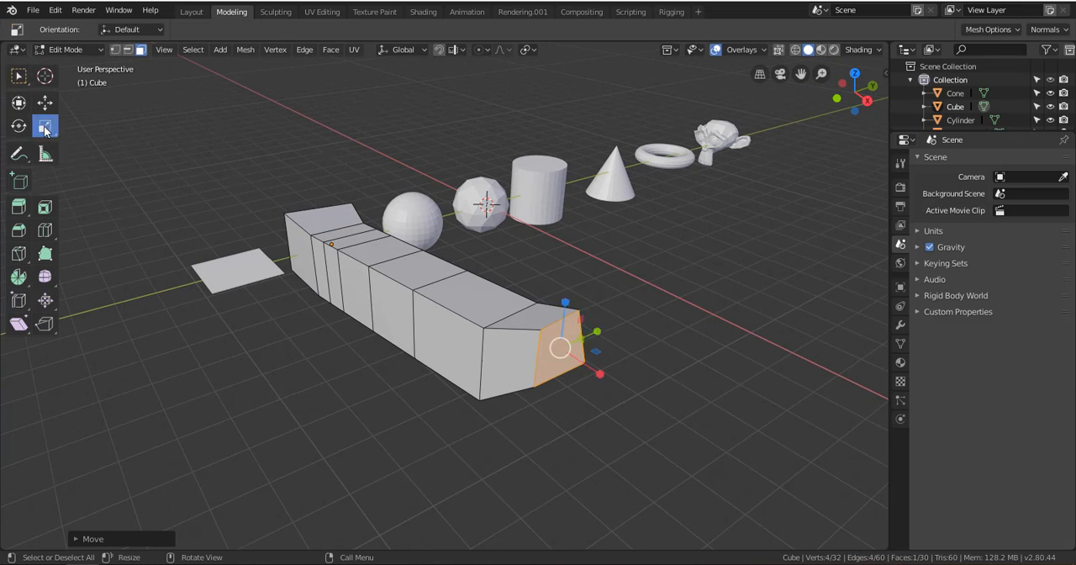
{"action": "left_click_drag", "start_coordinate": [596, 371], "coordinate": [627, 396]}
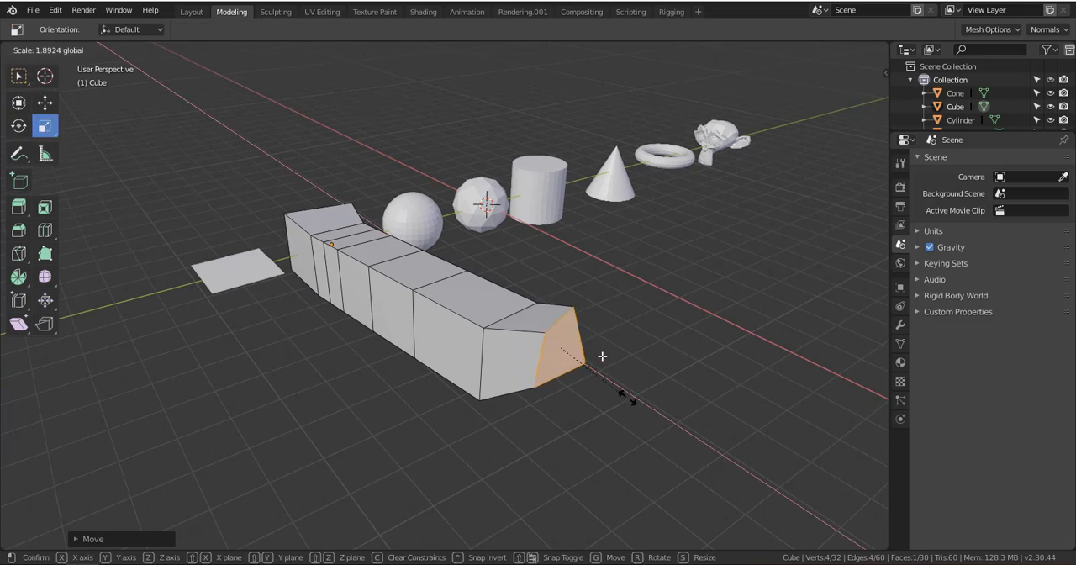
{"action": "left_click_drag", "start_coordinate": [567, 301], "coordinate": [611, 365]}
{"action": "left_click_drag", "start_coordinate": [569, 303], "coordinate": [570, 284]}
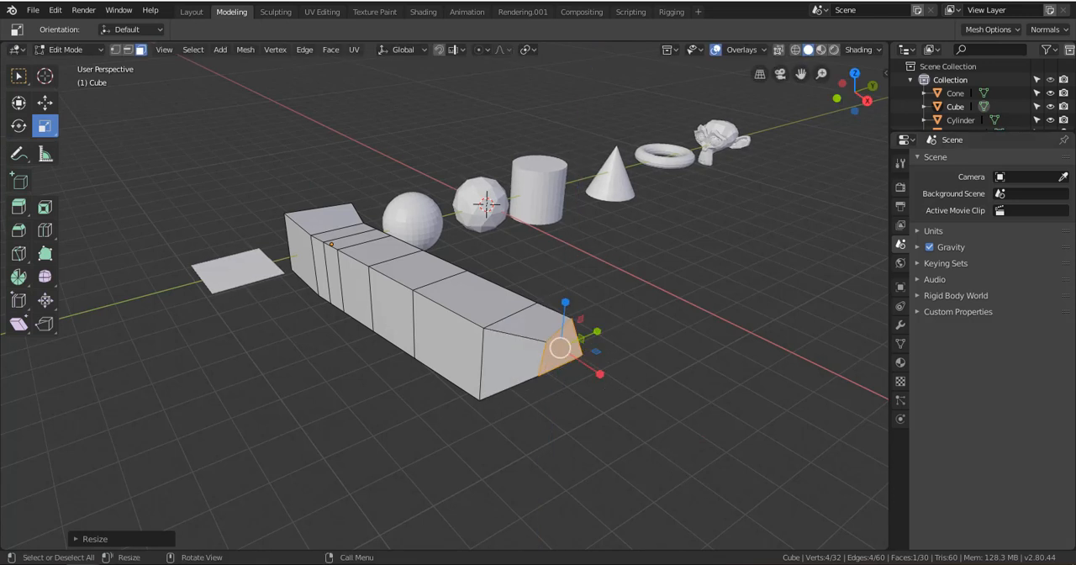
{"action": "key", "text": "s"}
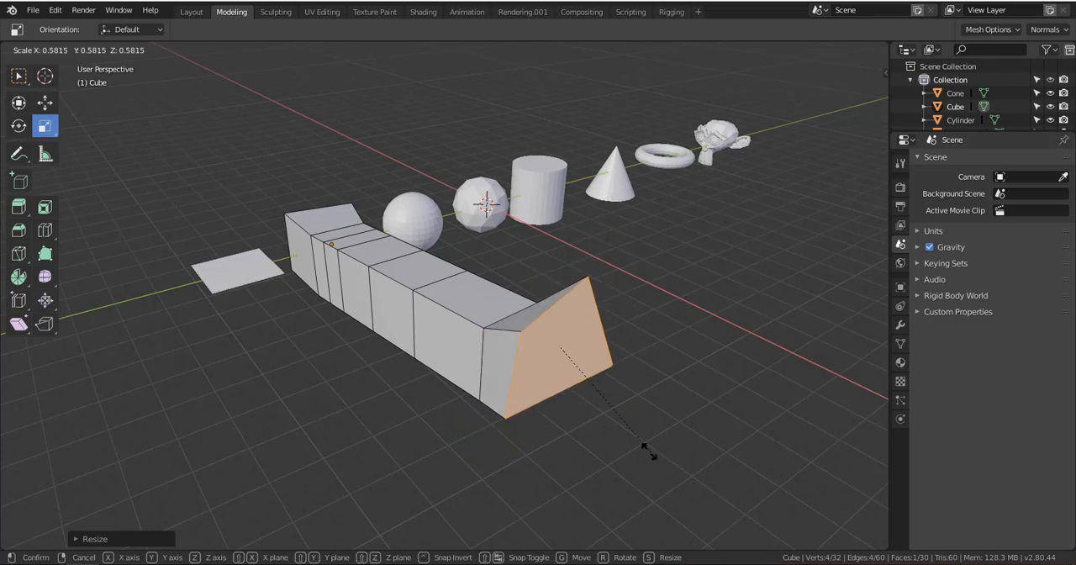
{"action": "left_click", "coordinate": [588, 392]}
Extrude the small end face outward and scale the new end face up well beyond the narrow neck
{"action": "scroll", "coordinate": [555, 392], "scroll_direction": "down", "scroll_amount": 3}
{"action": "middle_click_drag", "start_coordinate": [555, 392], "coordinate": [447, 401]}
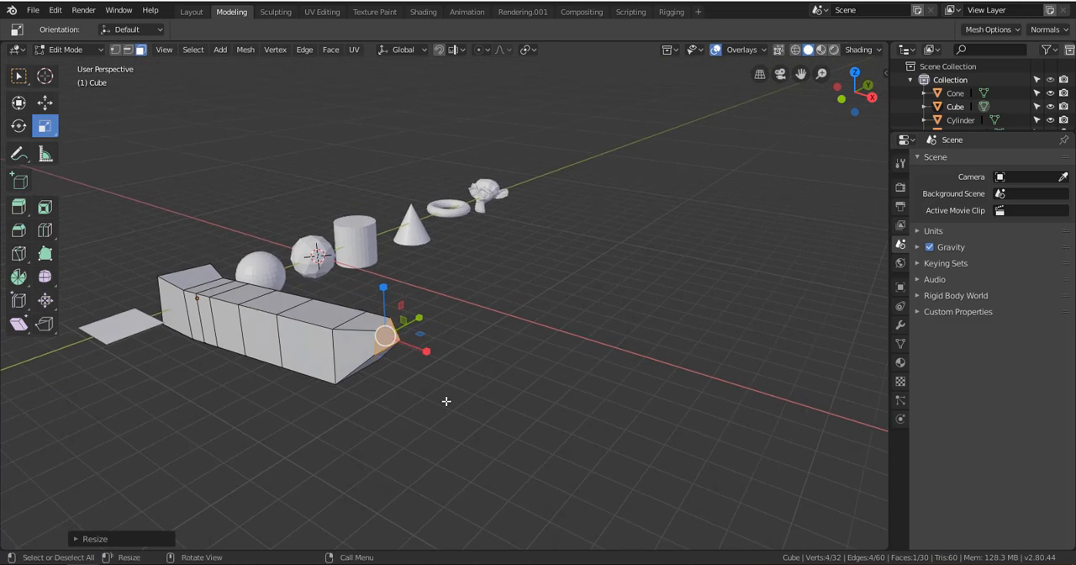
{"action": "key", "text": "e"}
{"action": "left_click", "coordinate": [502, 412]}
{"action": "key", "text": "s"}
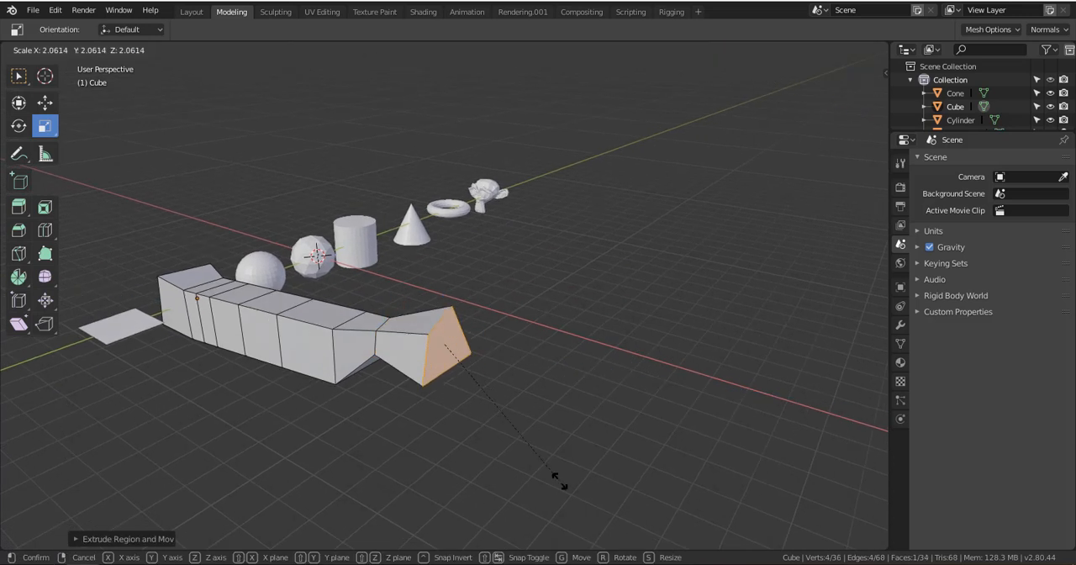
{"action": "left_click", "coordinate": [610, 91]}
{"action": "middle_click_drag", "start_coordinate": [610, 118], "coordinate": [641, 100]}
Extrude the enlarged end face outward by about 2.2 m and scale it up further into a wide flare
{"action": "key", "text": "e"}
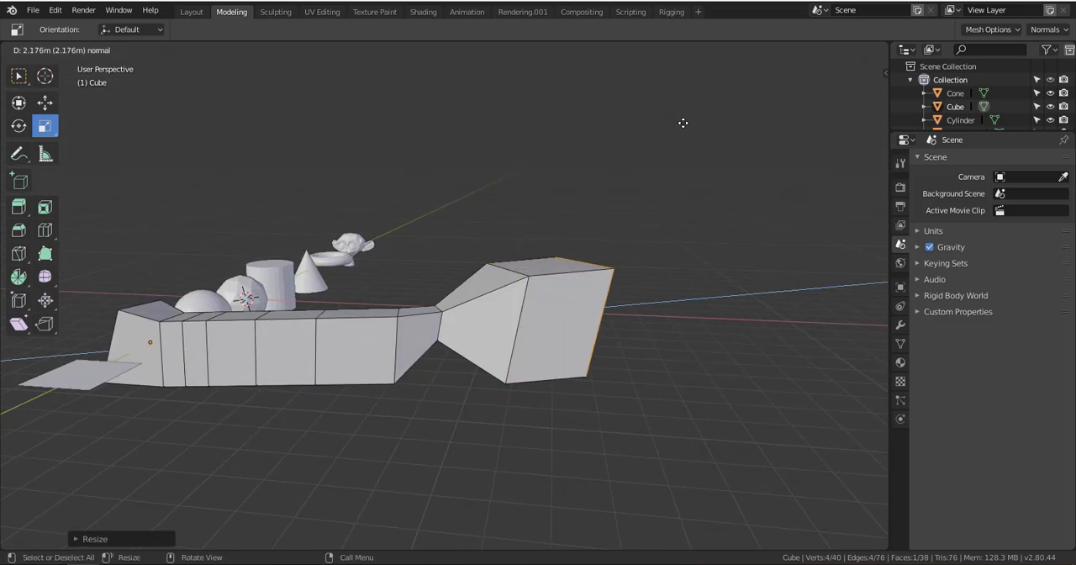
{"action": "left_click", "coordinate": [686, 128]}
{"action": "key", "text": "s"}
{"action": "left_click", "coordinate": [694, 387]}
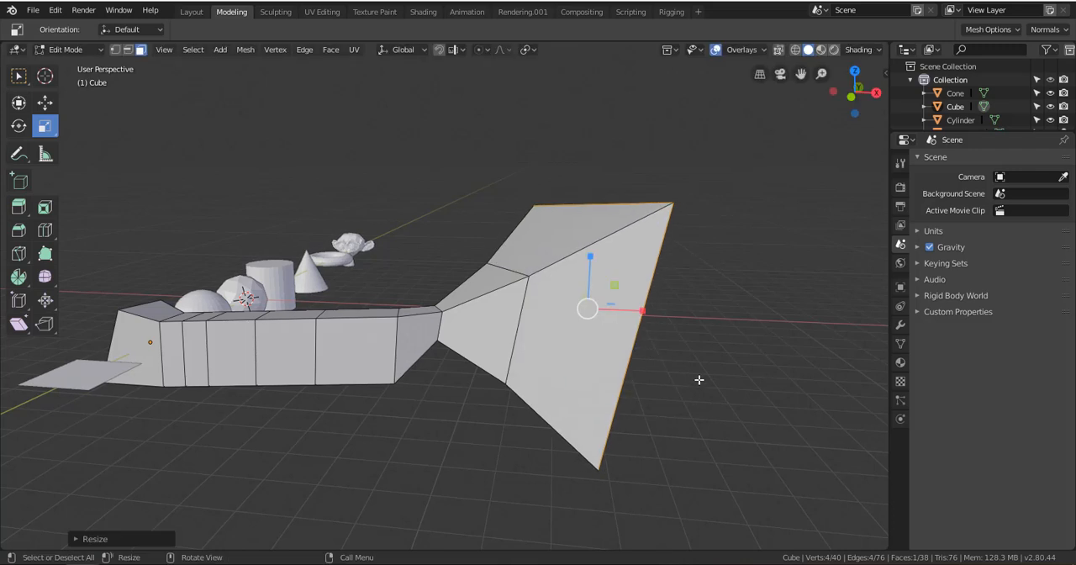
{"action": "middle_click_drag", "start_coordinate": [697, 379], "coordinate": [626, 349]}
Extrude the flared end face outward twice, first by about 6 m and then by a shorter section
{"action": "key", "text": "e"}
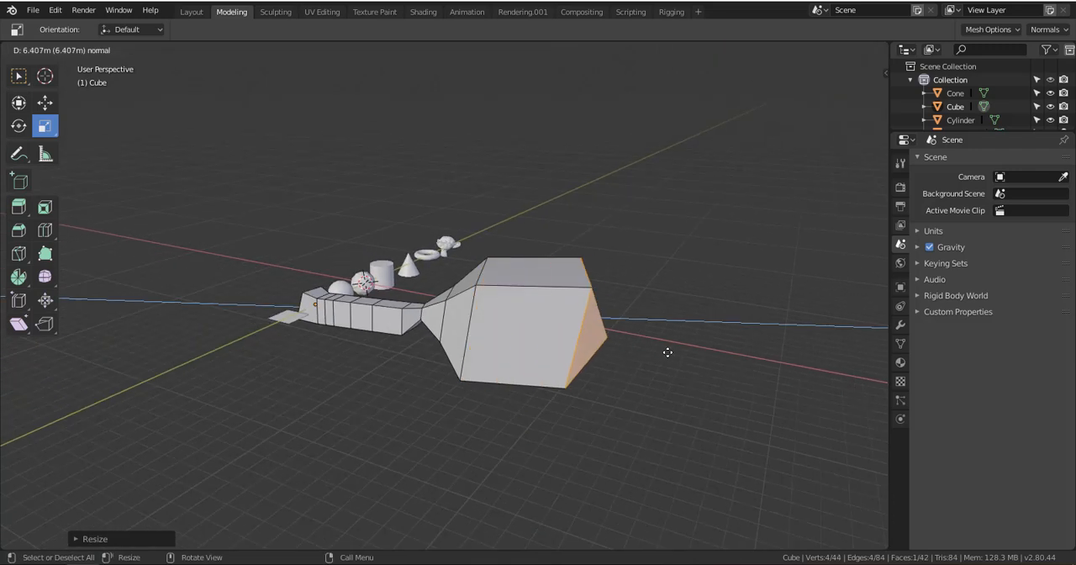
{"action": "left_click", "coordinate": [660, 352]}
{"action": "mouse_move", "coordinate": [658, 350]}
{"action": "middle_mouse_down"}
{"action": "mouse_move", "coordinate": [651, 363]}
{"action": "mouse_move", "coordinate": [480, 423]}
{"action": "mouse_move", "coordinate": [394, 336]}
{"action": "mouse_move", "coordinate": [681, 336]}
{"action": "mouse_move", "coordinate": [627, 349]}
{"action": "mouse_move", "coordinate": [646, 348]}
{"action": "middle_mouse_up"}
{"action": "key", "text": "e"}
{"action": "left_click", "coordinate": [690, 372]}
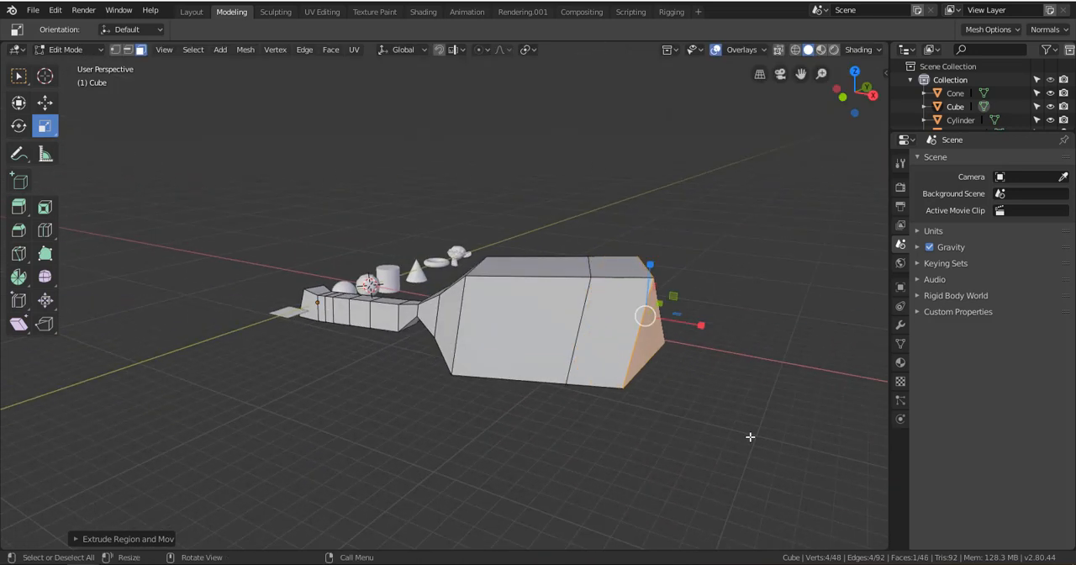
Scale the flared end face down, extrude it outward and shrink the new end face into a narrow tip
{"action": "key", "text": "s"}
{"action": "left_click", "coordinate": [680, 341]}
{"action": "key", "text": "e"}
{"action": "left_click", "coordinate": [730, 353]}
{"action": "key", "text": "s"}
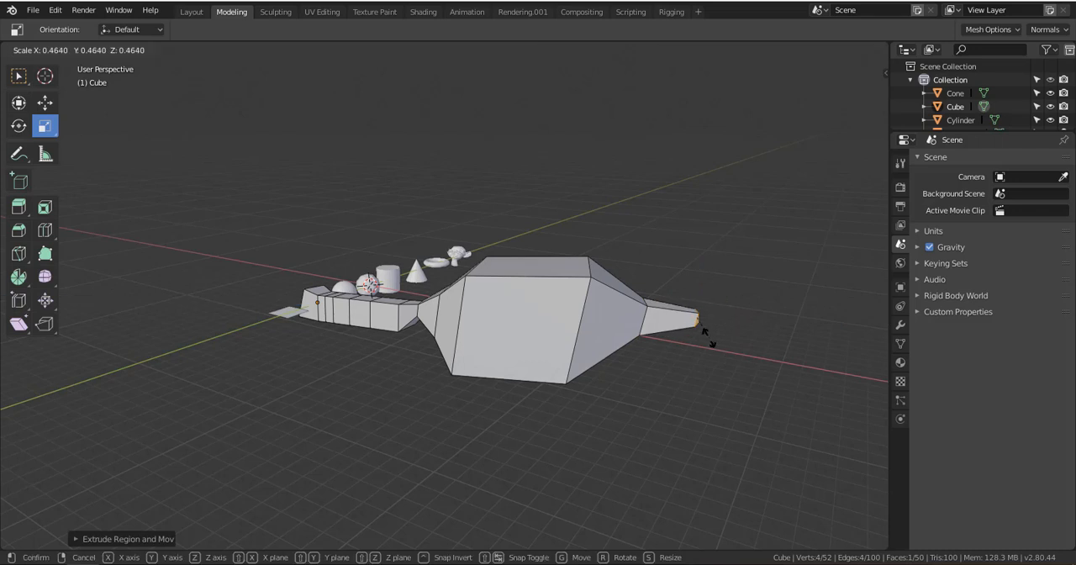
{"action": "left_click", "coordinate": [704, 329]}
Rescale the narrow tip's end face and extrude it outward by about 1.9 m
{"action": "middle_click_drag", "start_coordinate": [705, 329], "coordinate": [633, 340]}
{"action": "middle_click_drag", "start_coordinate": [632, 340], "coordinate": [582, 221], "text": "shift"}
{"action": "scroll", "coordinate": [546, 260], "scroll_direction": "up", "scroll_amount": 2}
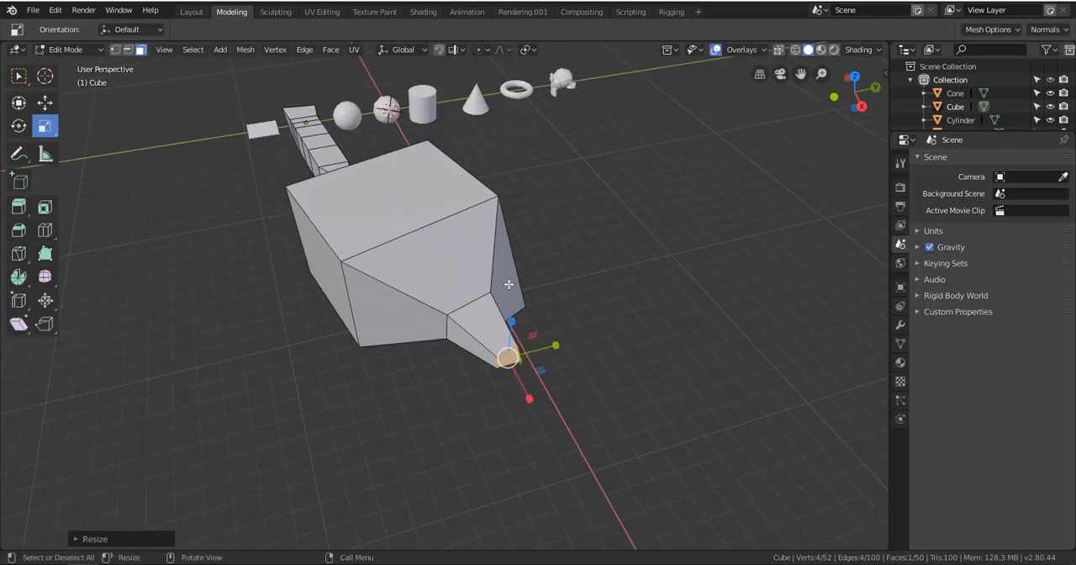
{"action": "middle_click_drag", "start_coordinate": [510, 285], "coordinate": [521, 365]}
{"action": "scroll", "coordinate": [567, 306], "scroll_direction": "down", "scroll_amount": 2}
{"action": "key", "text": "s"}
{"action": "left_click", "coordinate": [504, 374]}
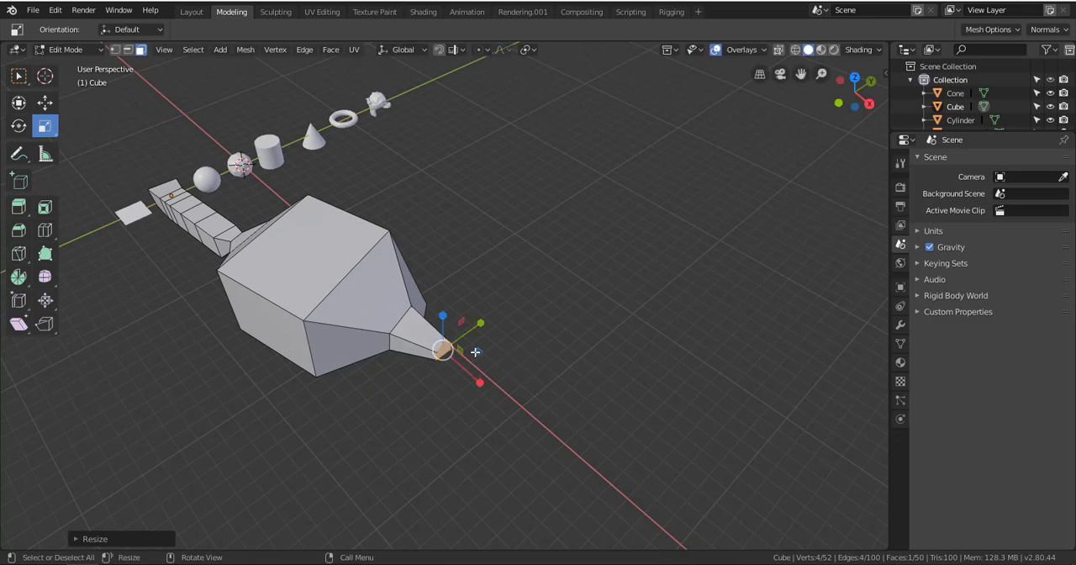
{"action": "key", "text": "e"}
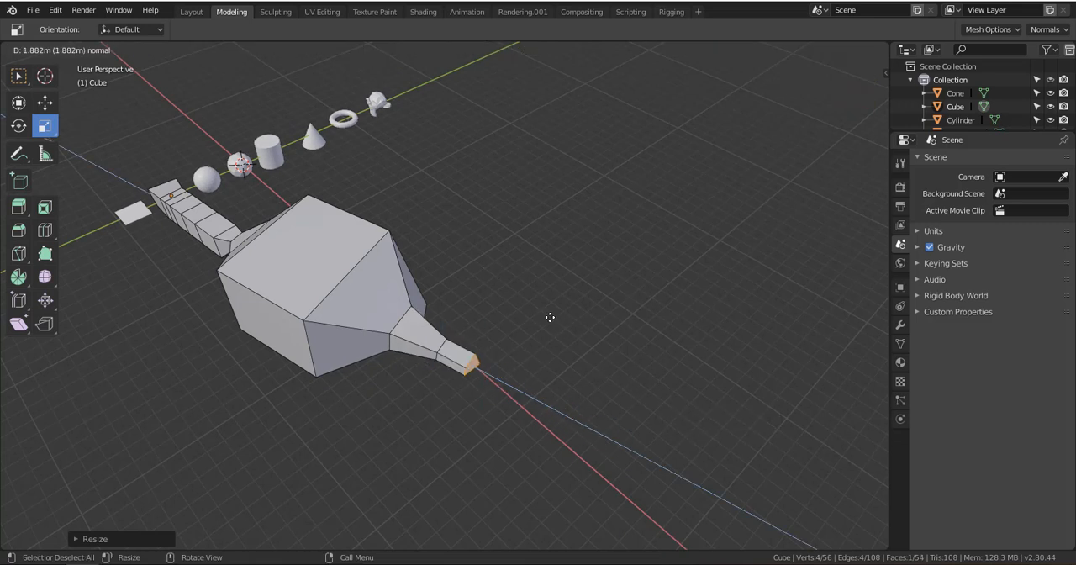
{"action": "left_click", "coordinate": [551, 319]}
Move the tip's end face freely outward and upward to bend the last section
{"action": "key", "text": "s"}
{"action": "key", "text": "Escape"}
{"action": "key", "text": "g"}
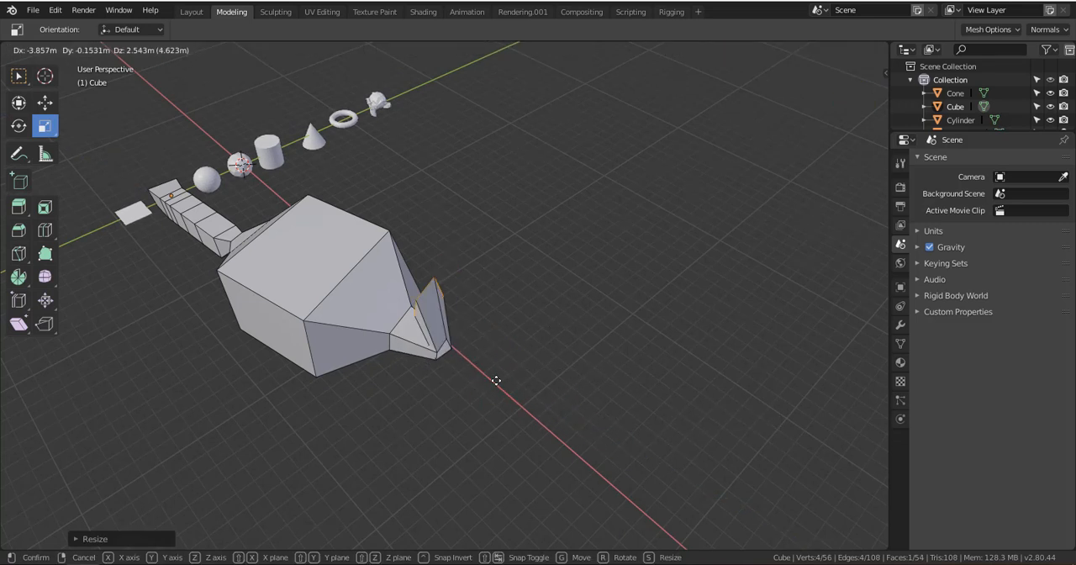
{"action": "left_click", "coordinate": [600, 383]}
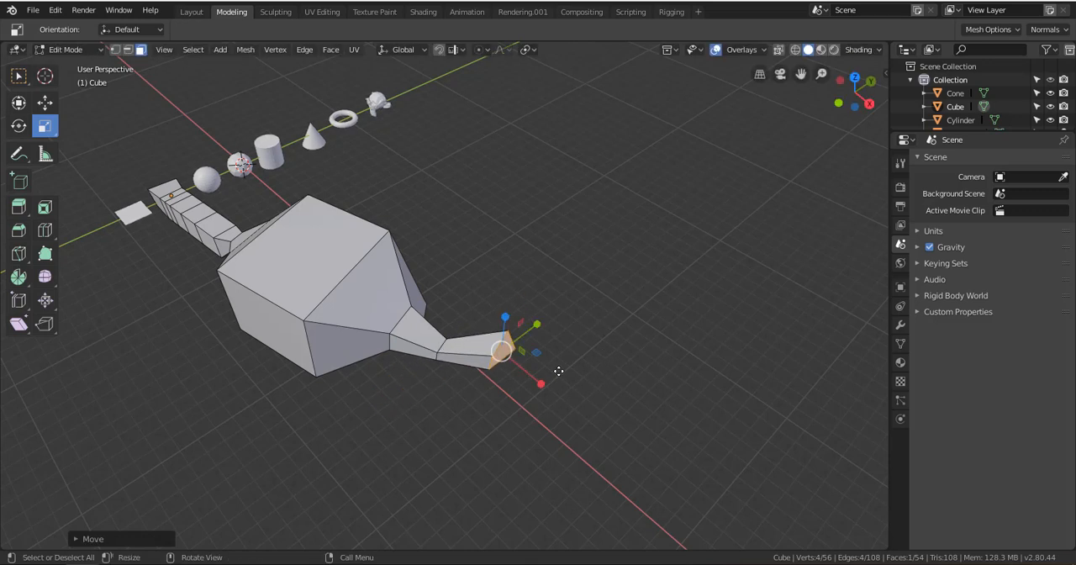
Extrude the bent tip's end face outward again and try rotating the new end face
{"action": "key", "text": "e"}
{"action": "left_click", "coordinate": [600, 375]}
{"action": "key", "text": "r"}
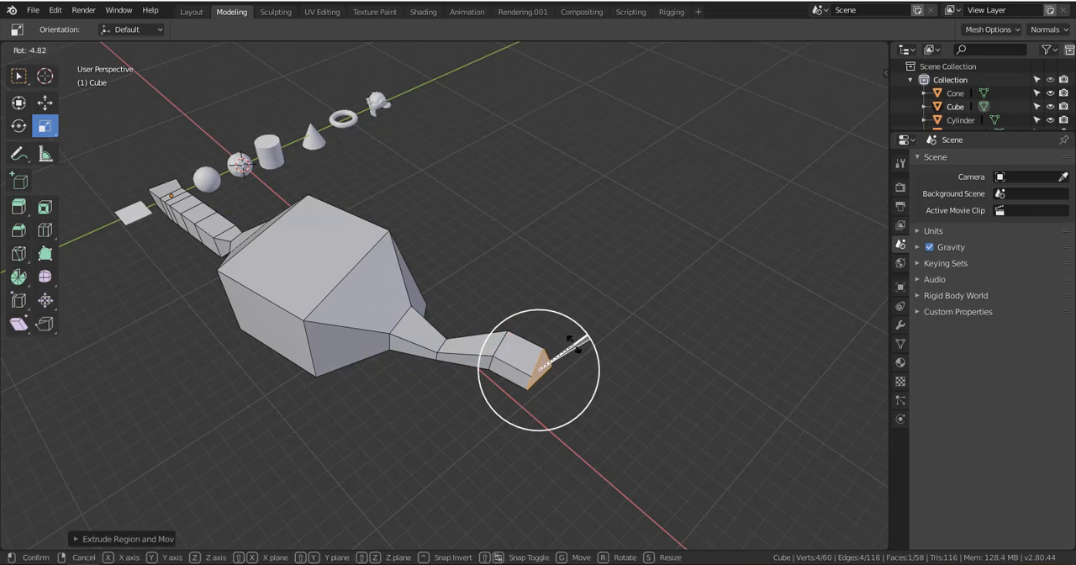
{"action": "left_click", "coordinate": [574, 342]}
{"action": "mouse_move", "coordinate": [572, 339]}
{"action": "middle_mouse_down"}
{"action": "mouse_move", "coordinate": [552, 300]}
{"action": "mouse_move", "coordinate": [567, 334]}
{"action": "middle_mouse_up"}
{"action": "key", "text": "r"}
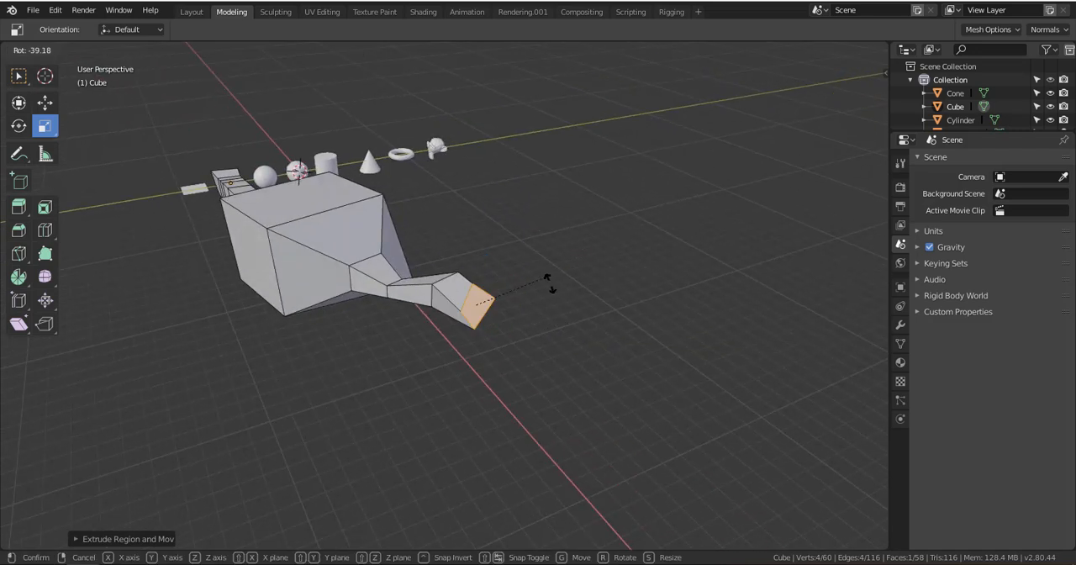
{"action": "left_click", "coordinate": [559, 327]}
Examine the extruded tail and the available interaction modes, staying in Edit Mode
{"action": "middle_click_drag", "start_coordinate": [520, 359], "coordinate": [135, 265]}
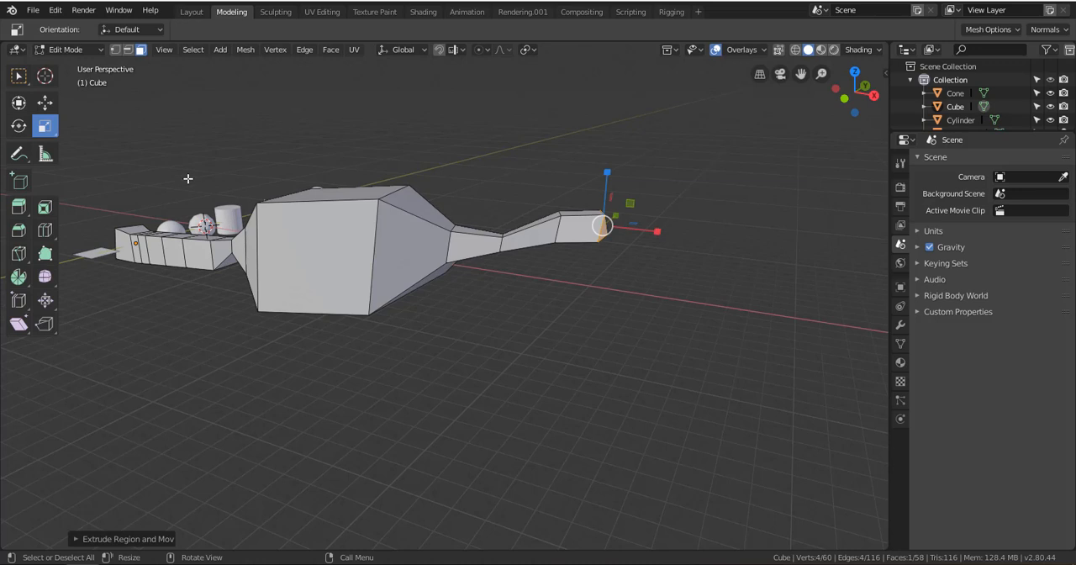
{"action": "middle_click_drag", "start_coordinate": [214, 113], "coordinate": [521, 307]}
{"action": "key", "text": "ctrl+Tab"}
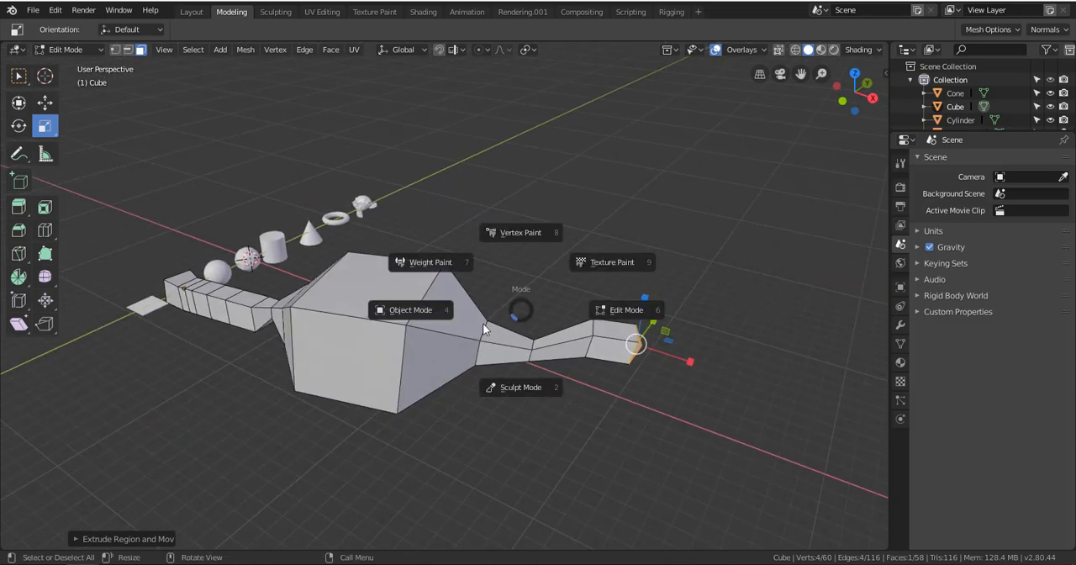
{"action": "left_click", "coordinate": [517, 312]}
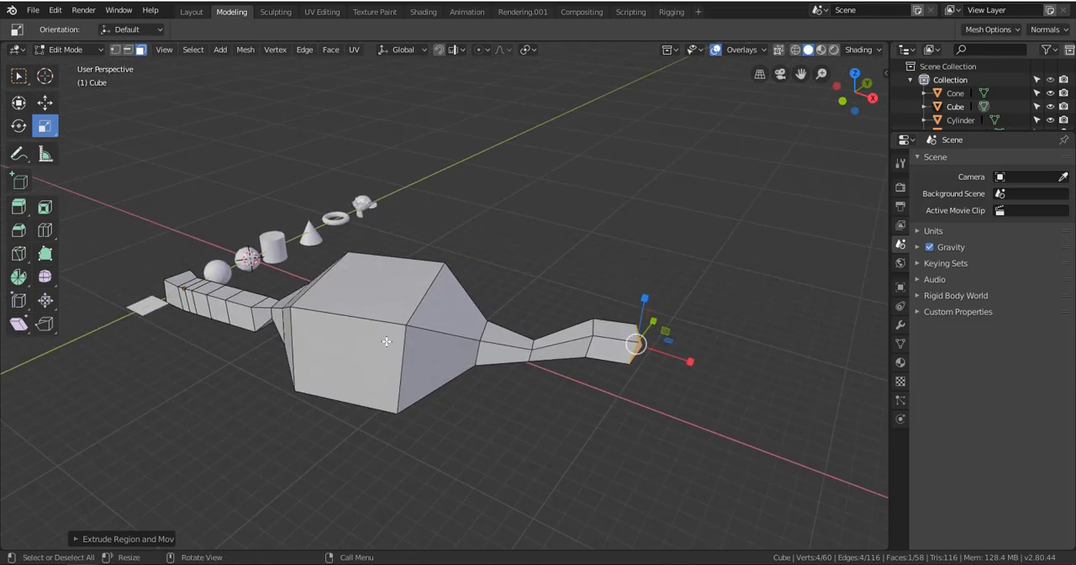
{"action": "mouse_move", "coordinate": [434, 301]}
{"action": "middle_mouse_down"}
{"action": "mouse_move", "coordinate": [471, 311]}
{"action": "mouse_move", "coordinate": [433, 285]}
{"action": "middle_mouse_up"}
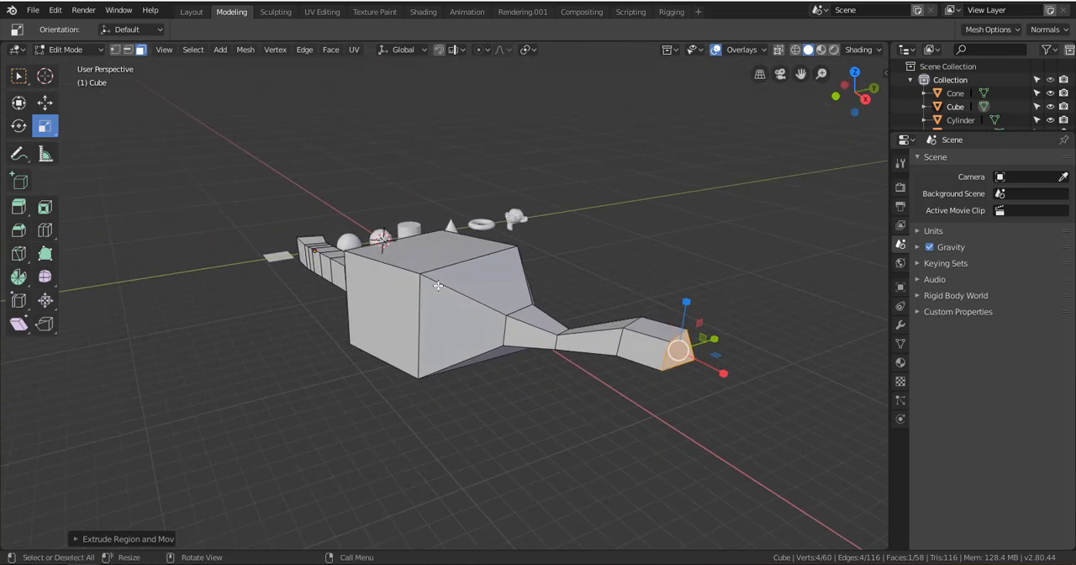
Select faces of the large block one after another and clear the selection
{"action": "left_click", "coordinate": [433, 285]}
{"action": "left_click", "coordinate": [396, 261]}
{"action": "left_click", "coordinate": [453, 320]}
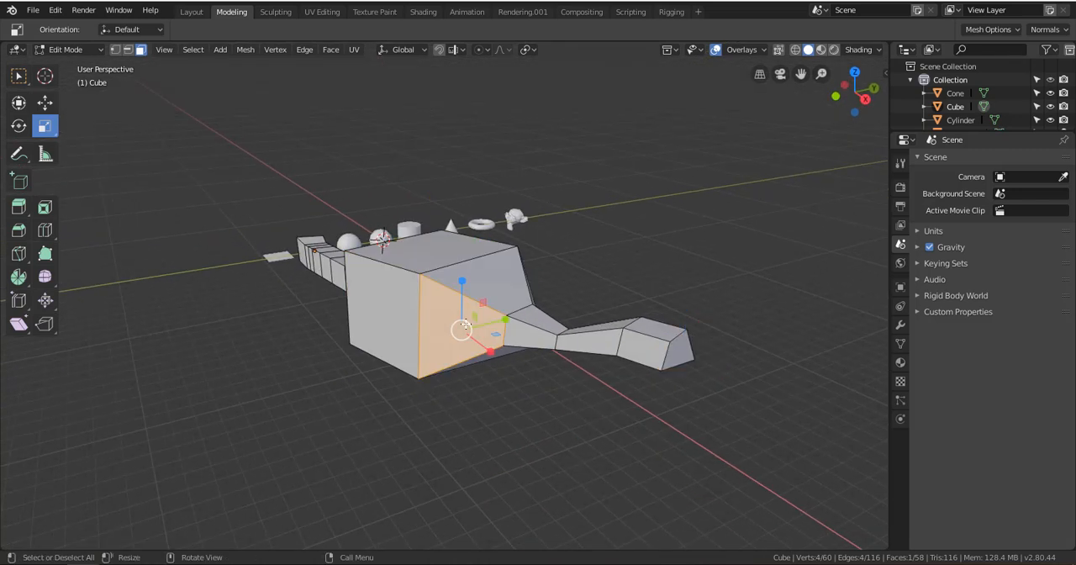
{"action": "key", "text": "alt+a"}
Examine the extruded cube mesh and the row of primitive objects beside it from several angles
{"action": "left_click_drag", "start_coordinate": [465, 296], "coordinate": [396, 305], "text": "alt"}
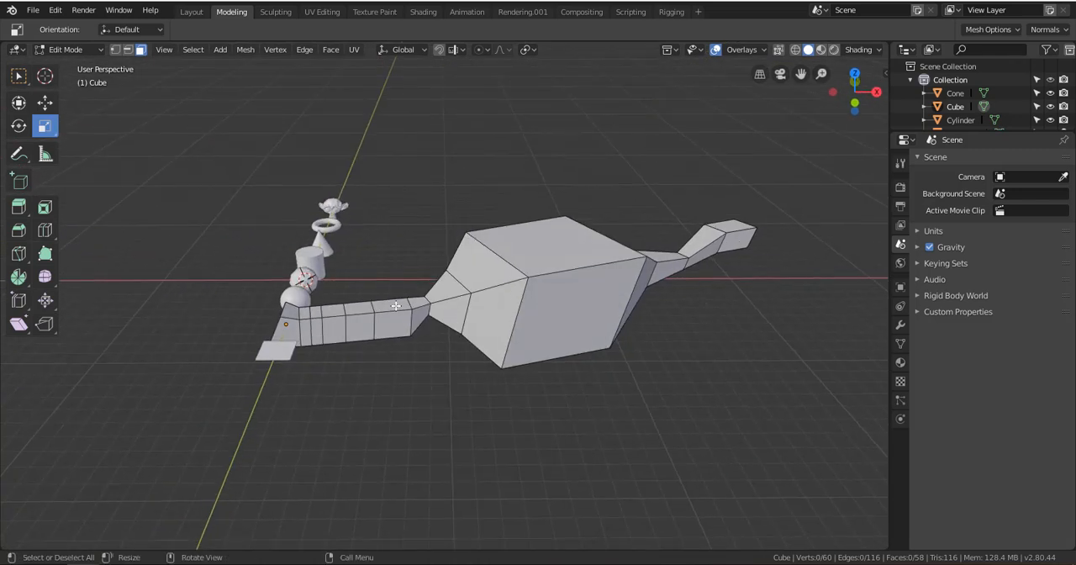
{"action": "left_click_drag", "start_coordinate": [321, 311], "coordinate": [502, 293], "text": "alt+shift"}
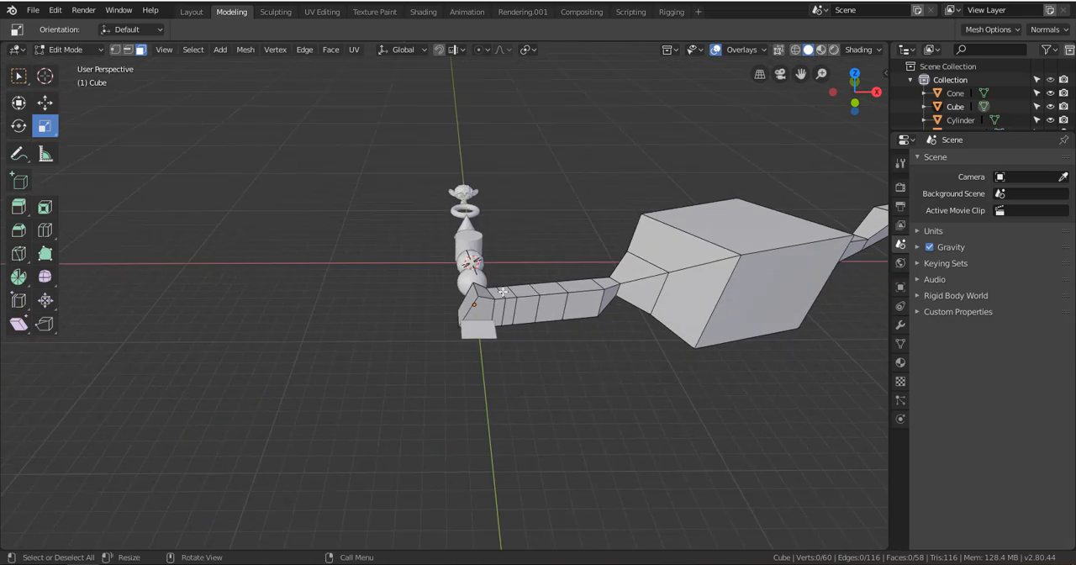
{"action": "scroll", "coordinate": [502, 291], "scroll_direction": "up", "scroll_amount": 5}
{"action": "left_click_drag", "start_coordinate": [475, 180], "coordinate": [613, 190], "text": "alt"}
{"action": "scroll", "coordinate": [442, 210], "scroll_direction": "up", "scroll_amount": 4}
{"action": "left_click_drag", "start_coordinate": [450, 210], "coordinate": [522, 404], "text": "alt+shift"}
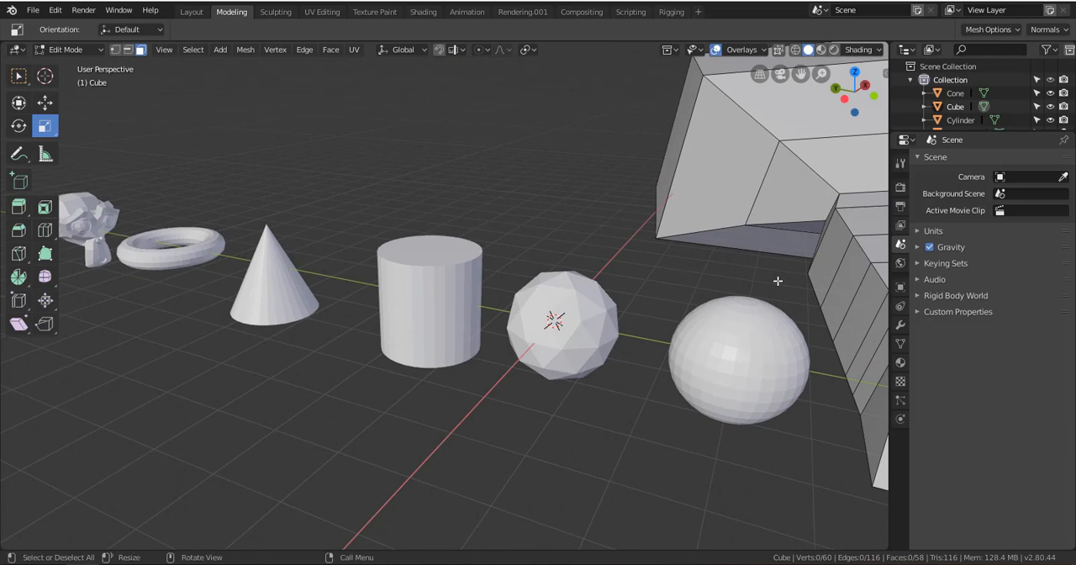
{"action": "scroll", "coordinate": [726, 196], "scroll_direction": "down", "scroll_amount": 3}
{"action": "left_click_drag", "start_coordinate": [726, 196], "coordinate": [626, 211], "text": "alt+shift"}
Select individual faces around the neck and flare of the extruded cube, ending on the upper neck face
{"action": "left_click", "coordinate": [642, 213]}
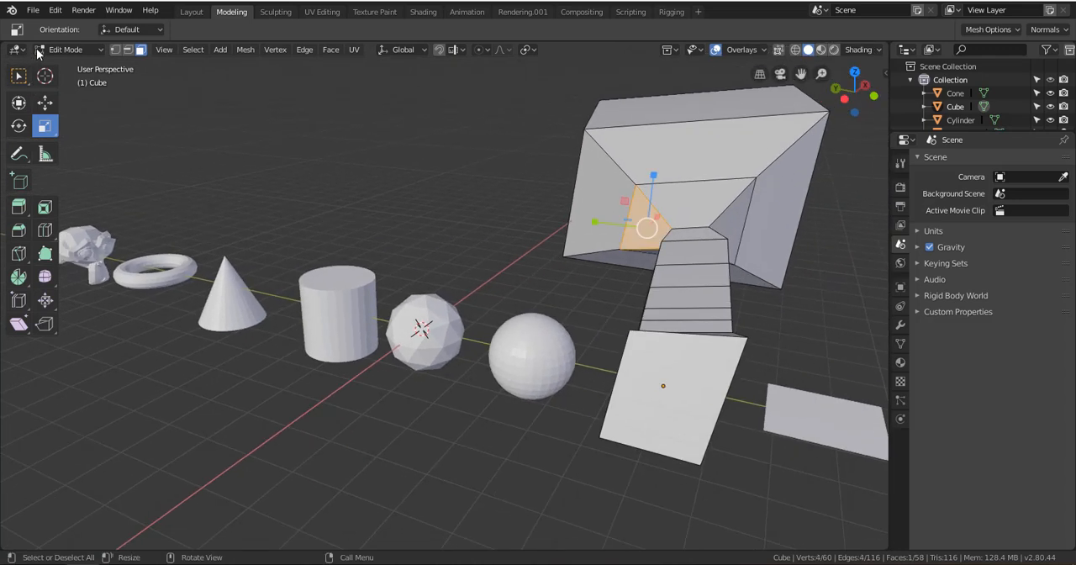
{"action": "left_click", "coordinate": [695, 150]}
{"action": "left_click", "coordinate": [671, 198]}
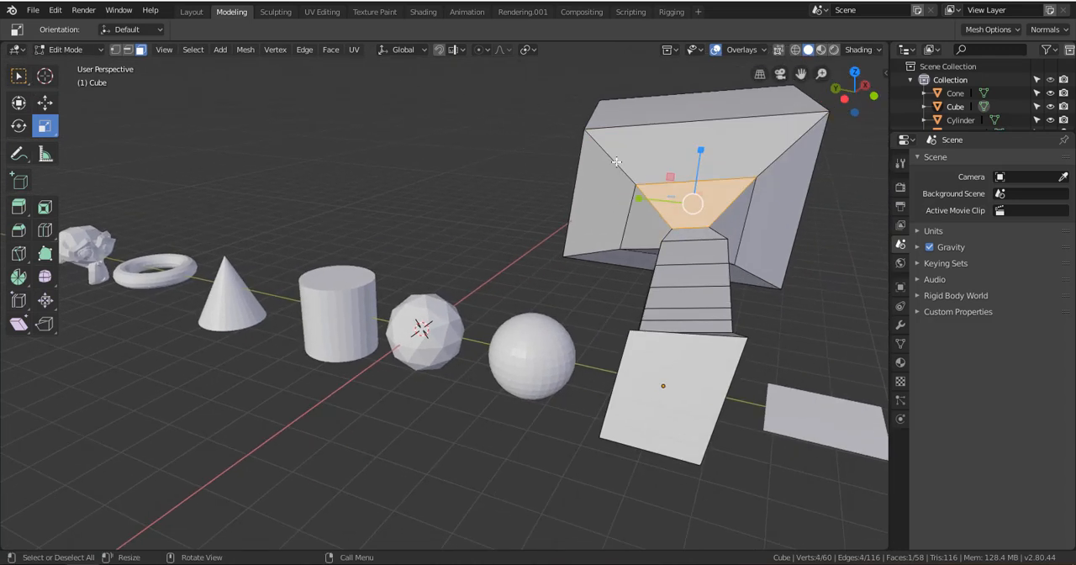
{"action": "left_click", "coordinate": [626, 173]}
{"action": "left_click_drag", "start_coordinate": [656, 353], "coordinate": [459, 255], "text": "alt"}
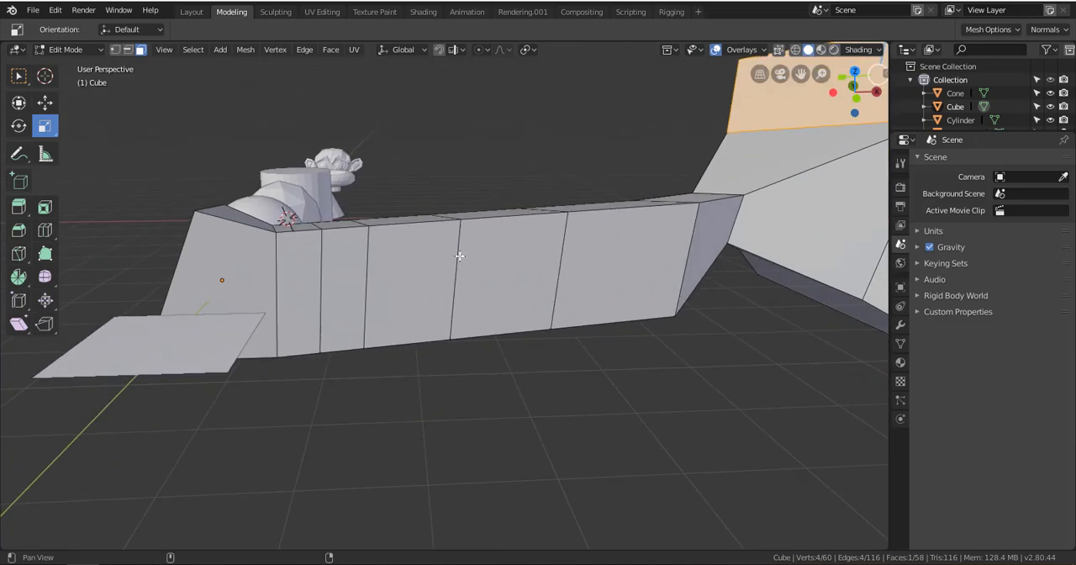
{"action": "left_click_drag", "start_coordinate": [669, 225], "coordinate": [466, 285], "text": "alt+shift"}
{"action": "scroll", "coordinate": [327, 254], "scroll_direction": "down", "scroll_amount": 3}
{"action": "left_click_drag", "start_coordinate": [263, 376], "coordinate": [315, 364], "text": "alt+shift"}
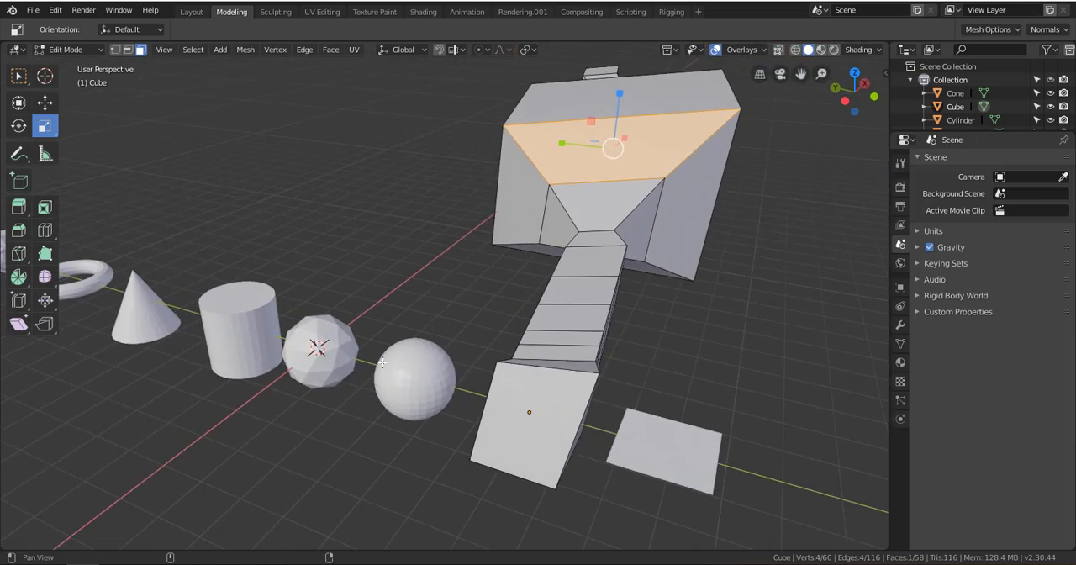
{"action": "left_click", "coordinate": [601, 230]}
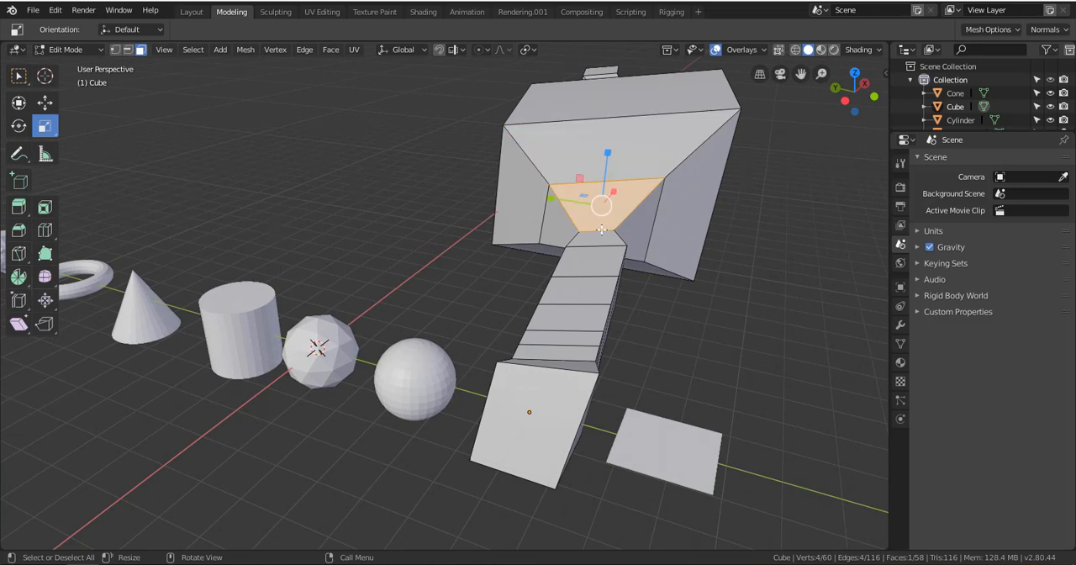
Switch the extruded cube from Edit Mode to Object Mode
{"action": "left_click_drag", "start_coordinate": [717, 238], "coordinate": [653, 197], "text": "alt"}
{"action": "scroll", "coordinate": [563, 193], "scroll_direction": "down", "scroll_amount": 3}
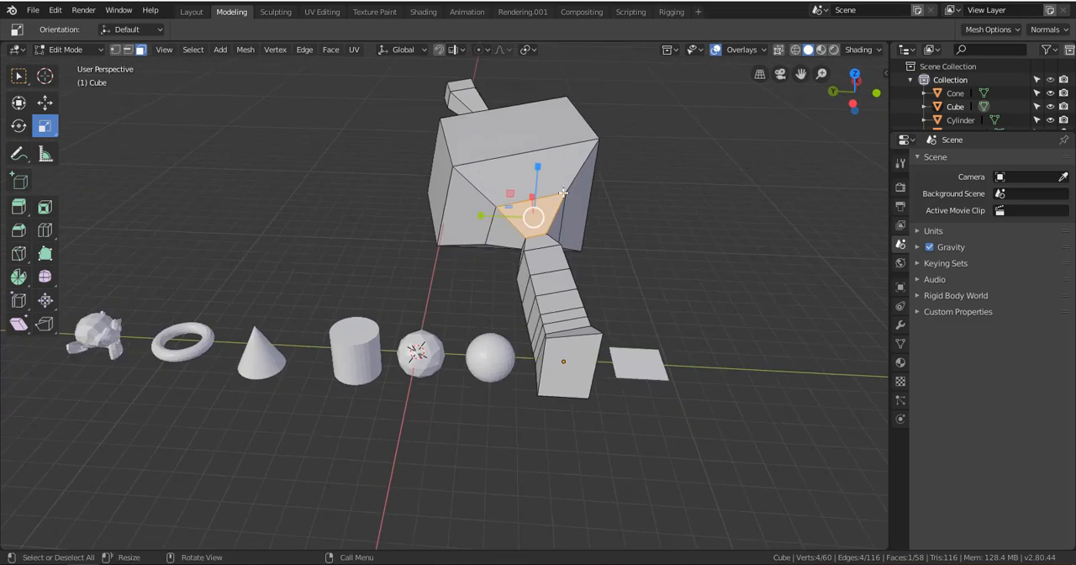
{"action": "left_click", "coordinate": [65, 52]}
{"action": "left_click", "coordinate": [73, 66]}
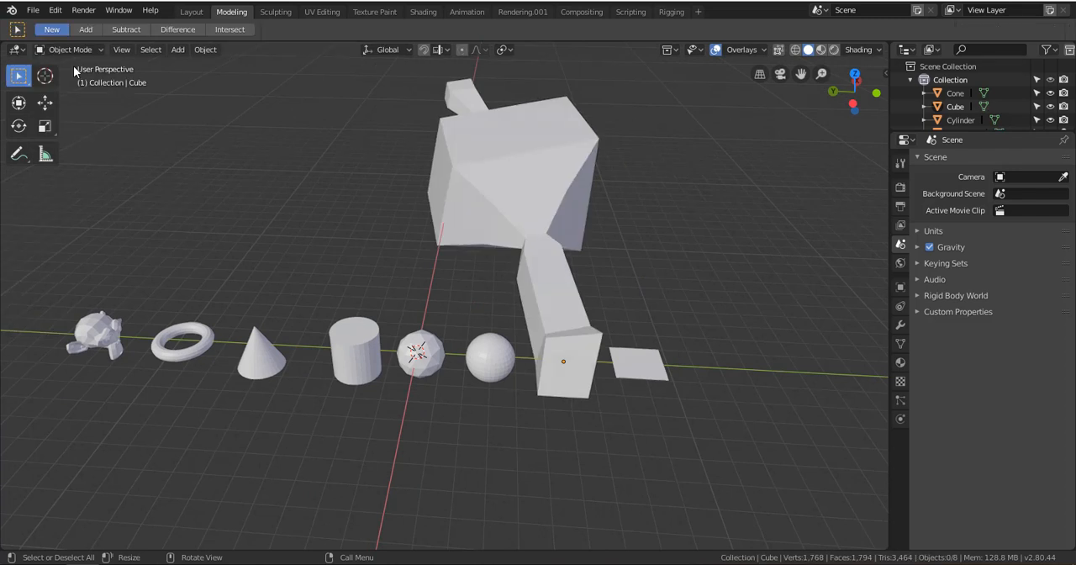
Select the icosphere, cylinder, cone, smooth sphere and extruded cube in turn, ending with the cylinder selected
{"action": "middle_click_drag", "start_coordinate": [481, 302], "coordinate": [535, 339]}
{"action": "left_click", "coordinate": [521, 334]}
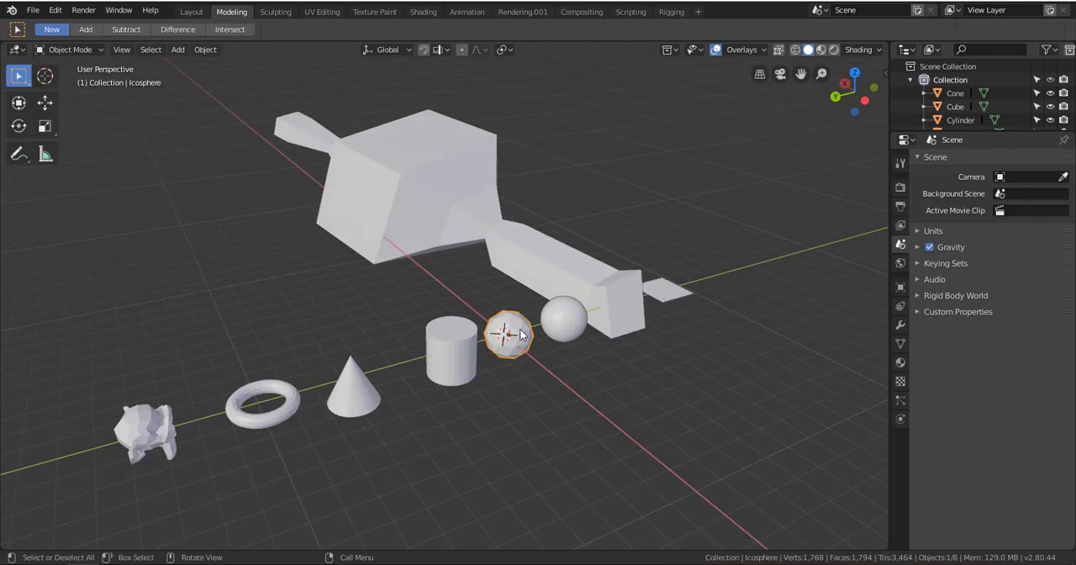
{"action": "left_click", "coordinate": [465, 348]}
{"action": "left_click", "coordinate": [335, 389]}
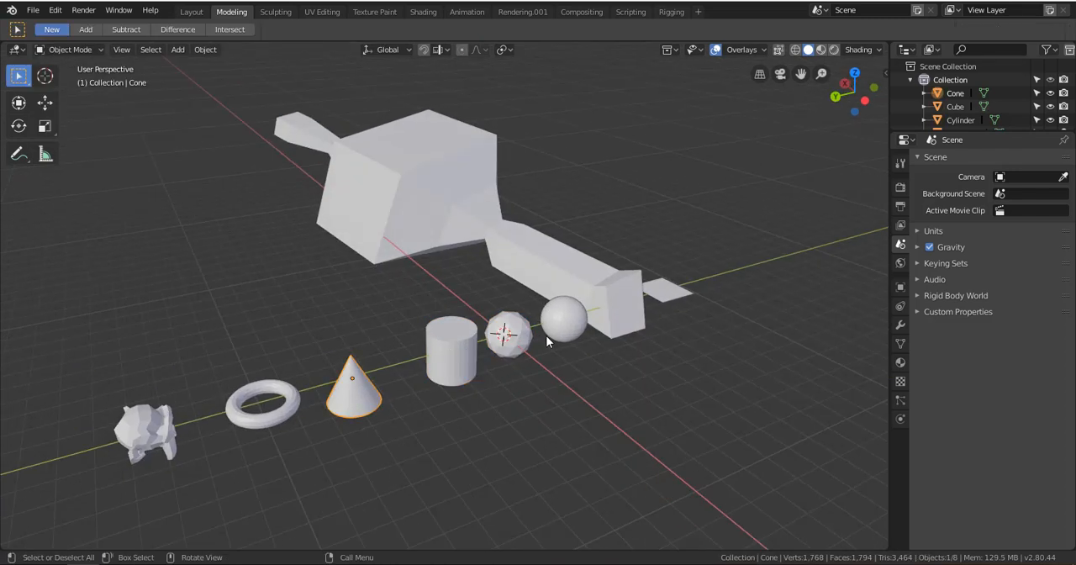
{"action": "left_click", "coordinate": [570, 328]}
{"action": "left_click", "coordinate": [355, 183]}
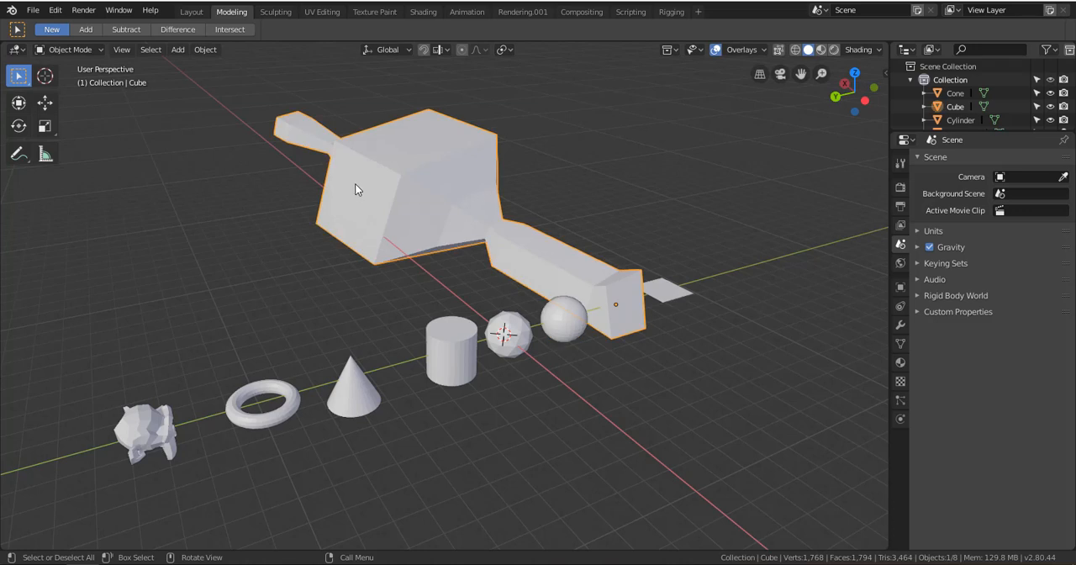
{"action": "left_click", "coordinate": [464, 345]}
Switch the selected cylinder to Edit Mode
{"action": "scroll", "coordinate": [458, 352], "scroll_direction": "up", "scroll_amount": 7}
{"action": "middle_click_drag", "start_coordinate": [457, 353], "coordinate": [427, 297], "text": "shift"}
{"action": "scroll", "coordinate": [459, 269], "scroll_direction": "up", "scroll_amount": 2}
{"action": "scroll", "coordinate": [428, 297], "scroll_direction": "down", "scroll_amount": 4}
{"action": "middle_click_drag", "start_coordinate": [262, 316], "coordinate": [415, 292], "text": "shift"}
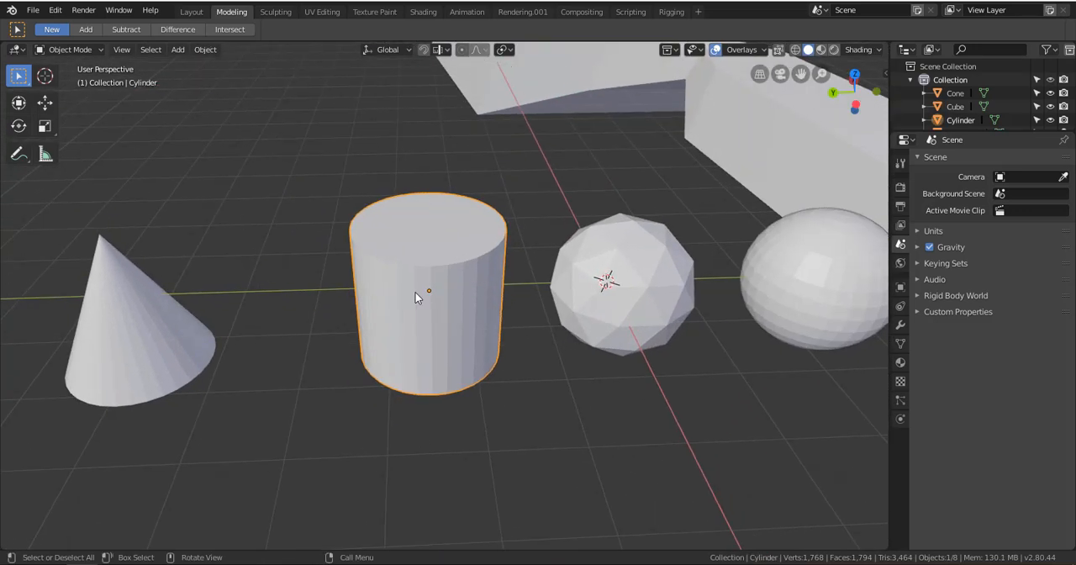
{"action": "left_click", "coordinate": [74, 50]}
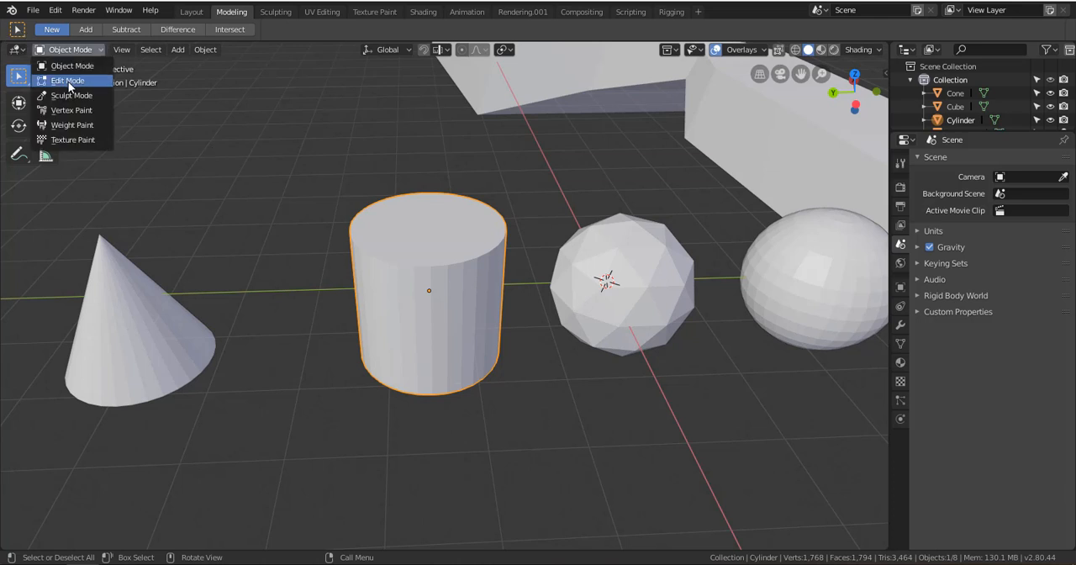
{"action": "left_click", "coordinate": [67, 79]}
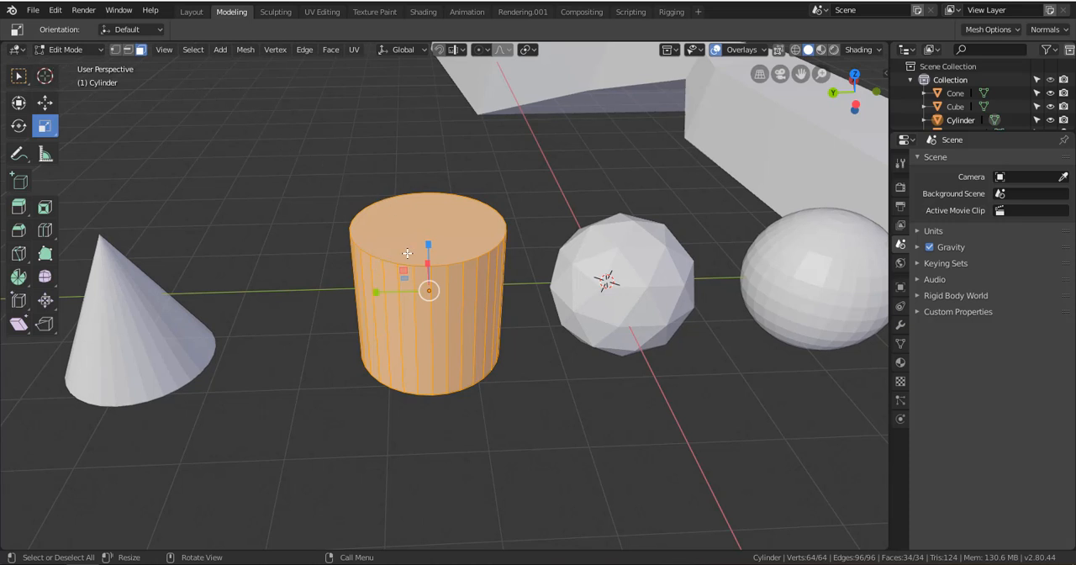
Return the cylinder to Object Mode and switch it to Sculpt Mode using the mode pie
{"action": "key", "text": "ctrl+Tab"}
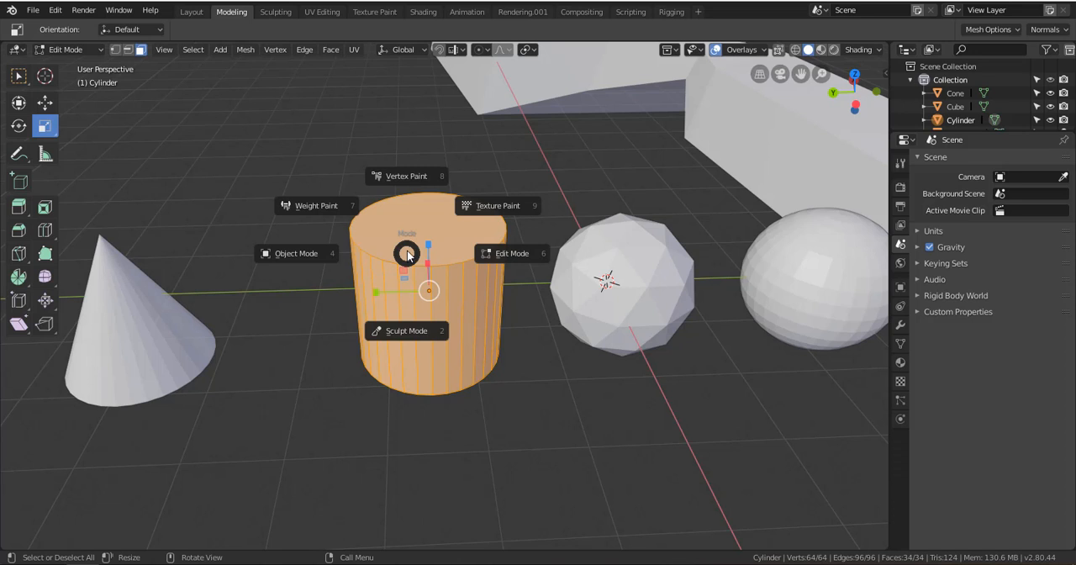
{"action": "left_click", "coordinate": [293, 254]}
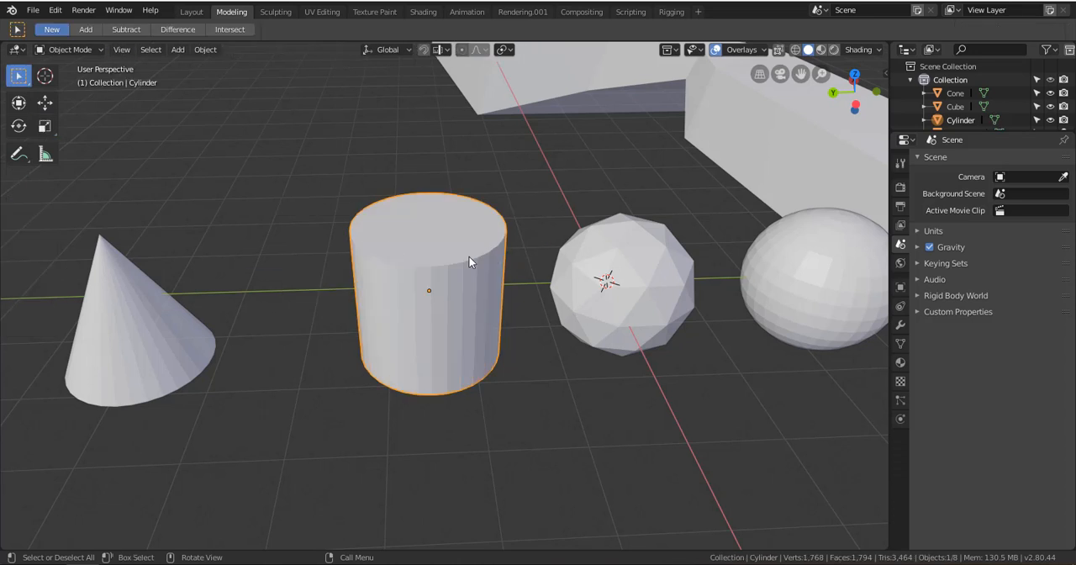
{"action": "key", "text": "ctrl+Tab"}
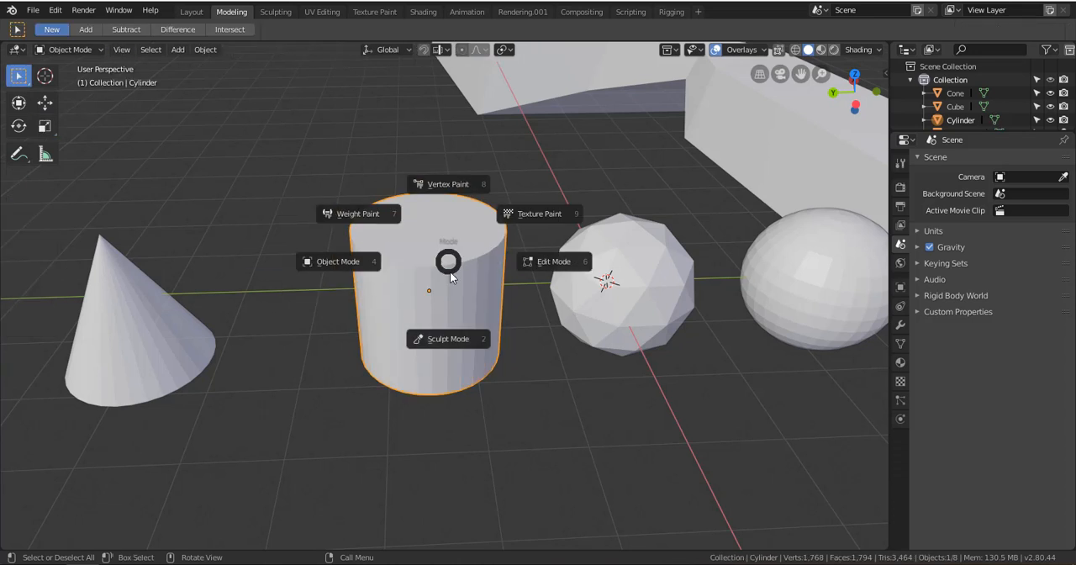
{"action": "left_click", "coordinate": [448, 339]}
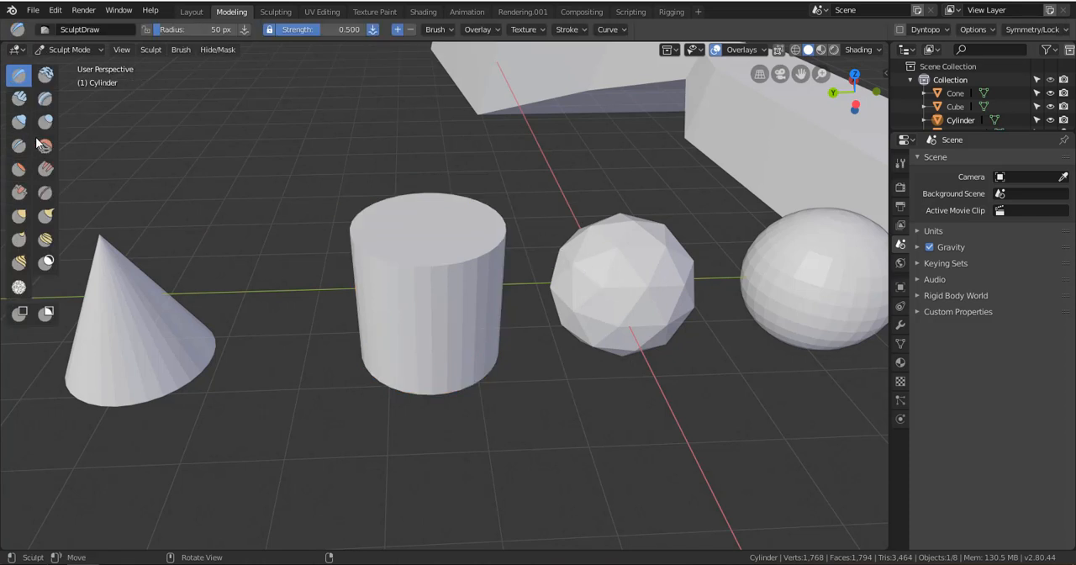
Open the Sculpting workspace for a look and return to the Modeling workspace
{"action": "left_click", "coordinate": [275, 13]}
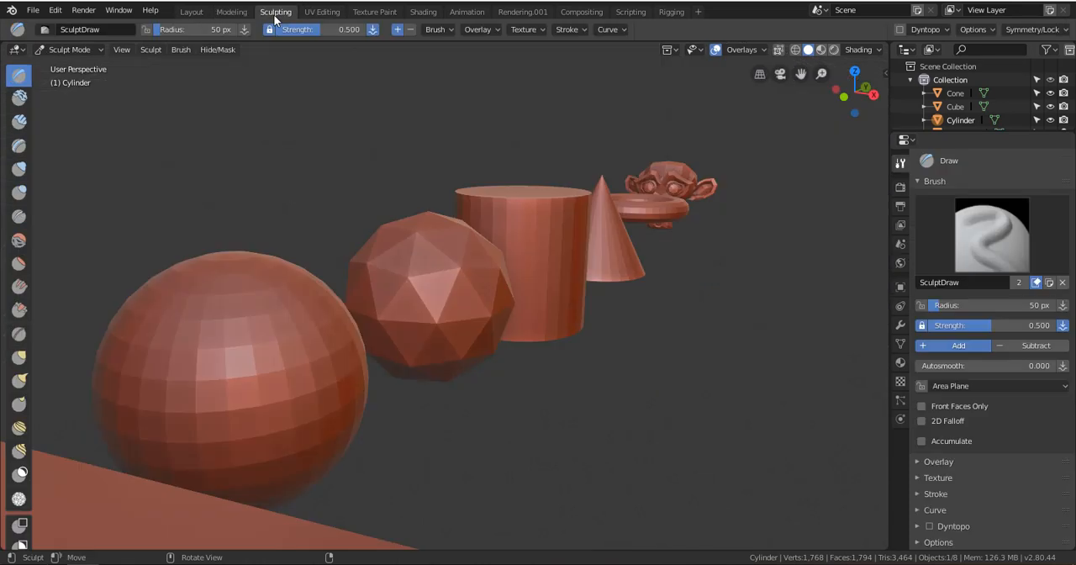
{"action": "left_click", "coordinate": [231, 12]}
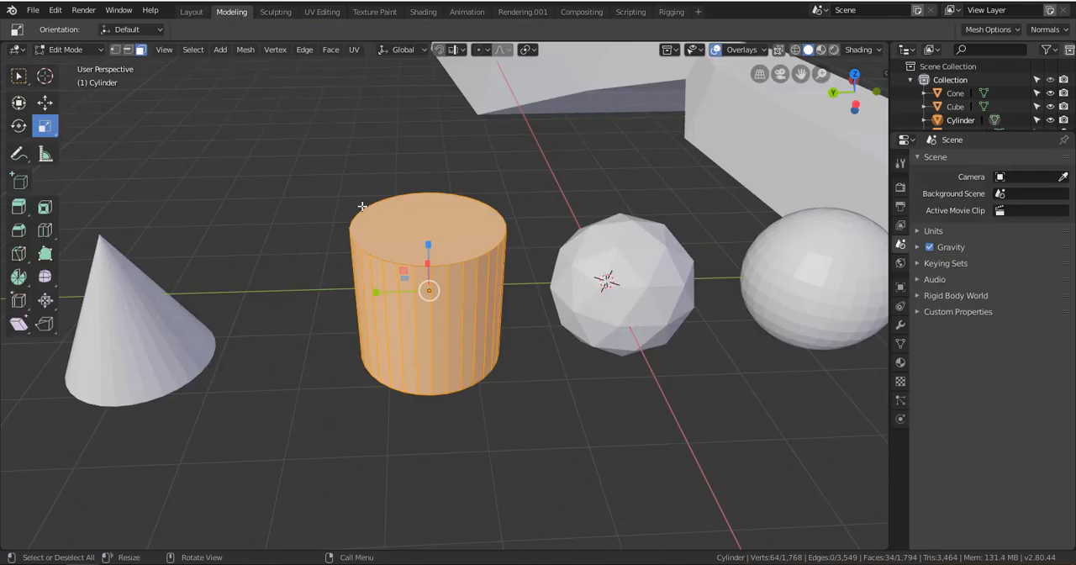
Try a SculptDraw stroke across the cylinder's top in Sculpt Mode and switch the cylinder to Object Mode
{"action": "key", "text": "ctrl+Tab"}
{"action": "left_click", "coordinate": [353, 283]}
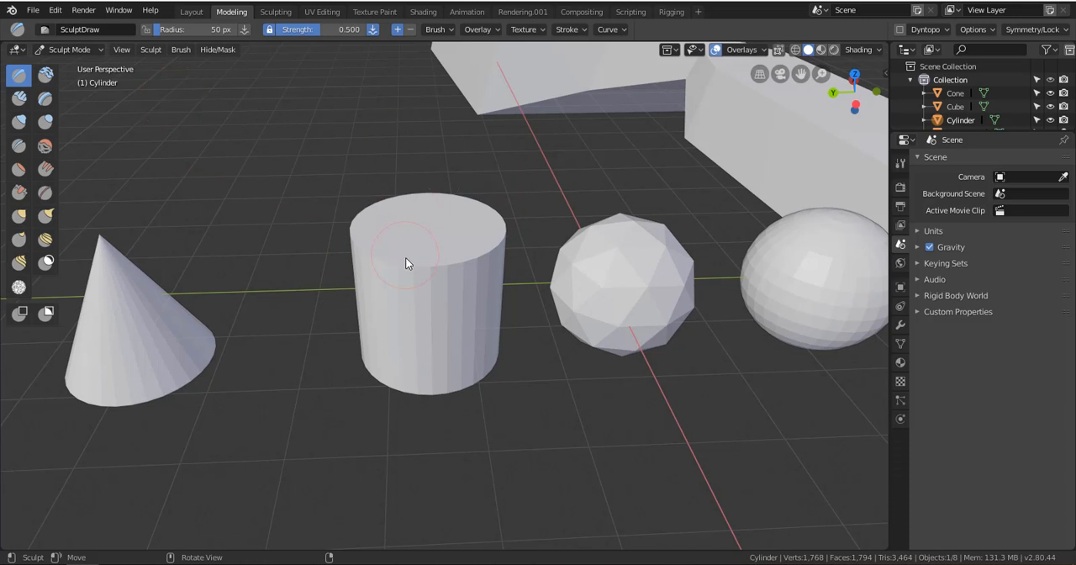
{"action": "mouse_move", "coordinate": [405, 258]}
{"action": "left_mouse_down"}
{"action": "mouse_move", "coordinate": [459, 259]}
{"action": "mouse_move", "coordinate": [437, 281]}
{"action": "mouse_move", "coordinate": [490, 278]}
{"action": "mouse_move", "coordinate": [474, 259]}
{"action": "left_mouse_up"}
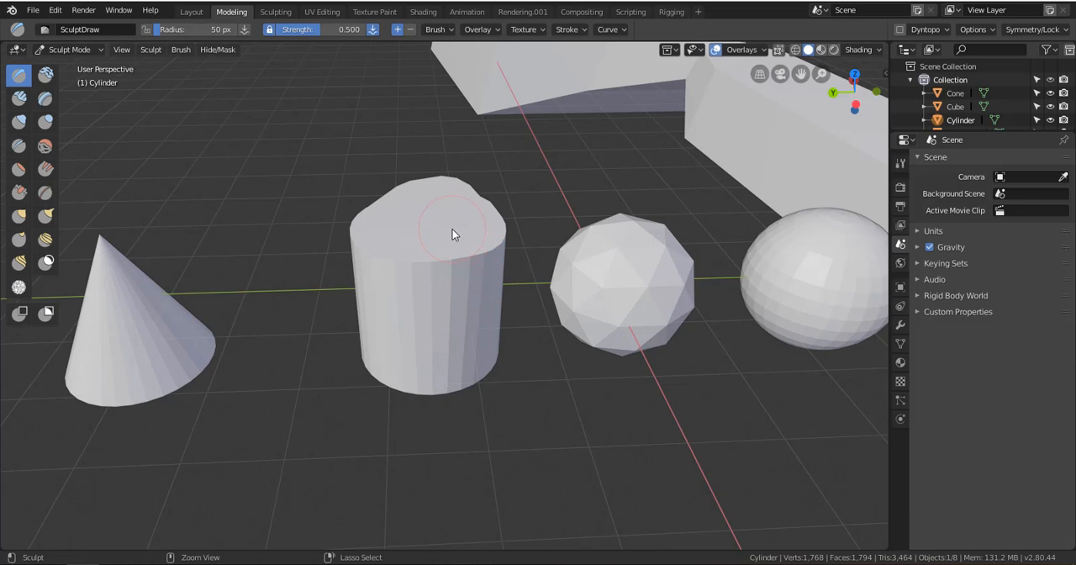
{"action": "key", "text": "ctrl+Tab"}
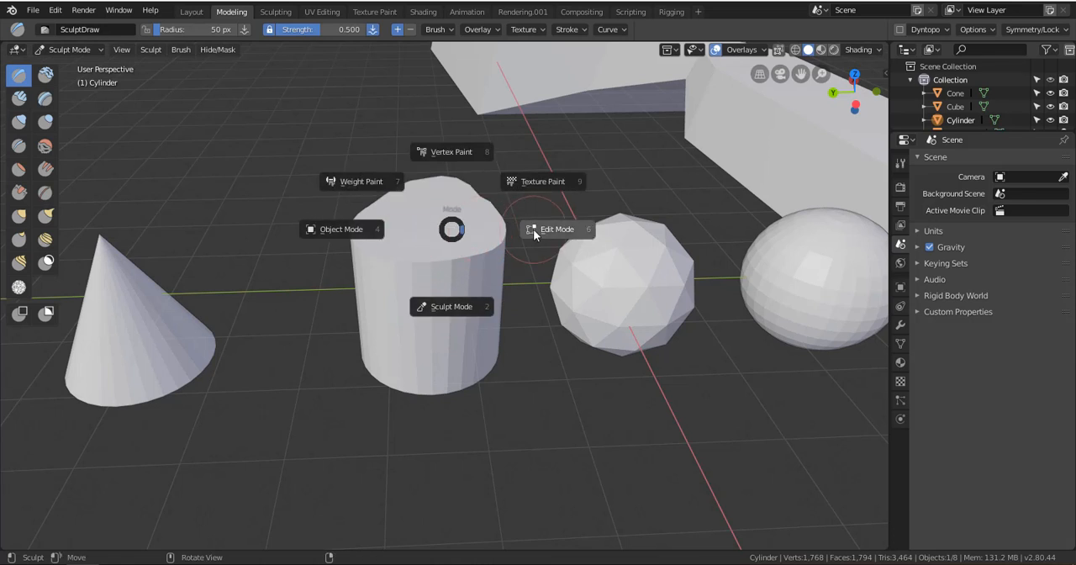
{"action": "left_click", "coordinate": [381, 229]}
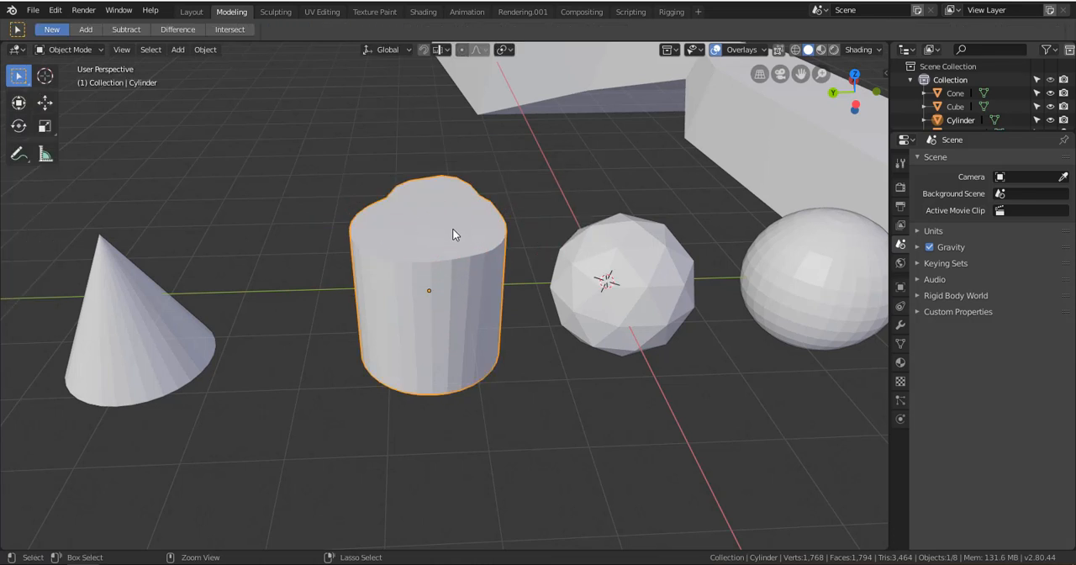
{"action": "key", "text": "ctrl+Tab"}
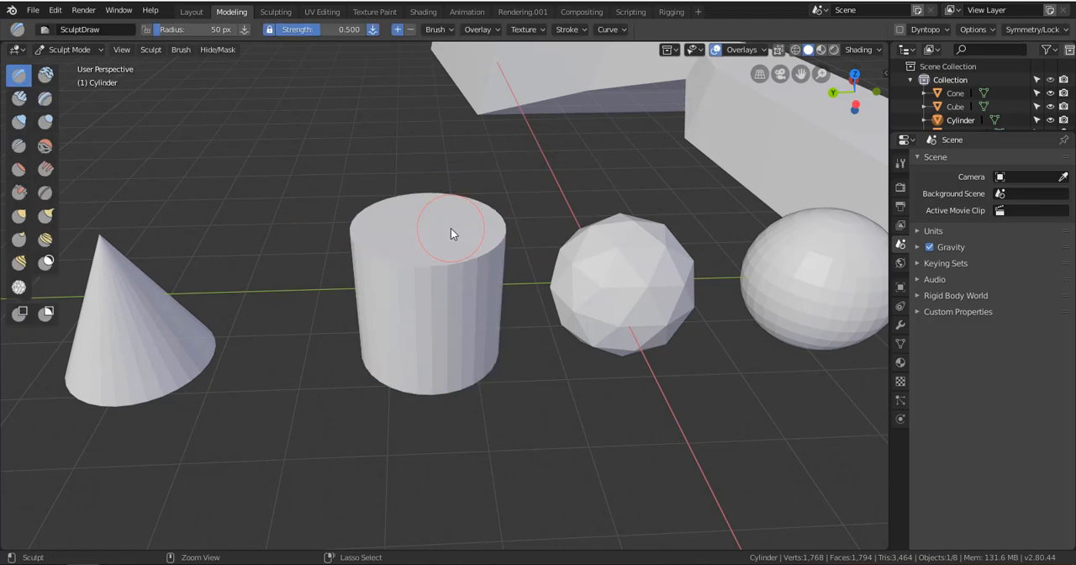
Switch the cylinder to Edit Mode with edge selection and select a single edge on its top rim
{"action": "key", "text": "ctrl+Tab"}
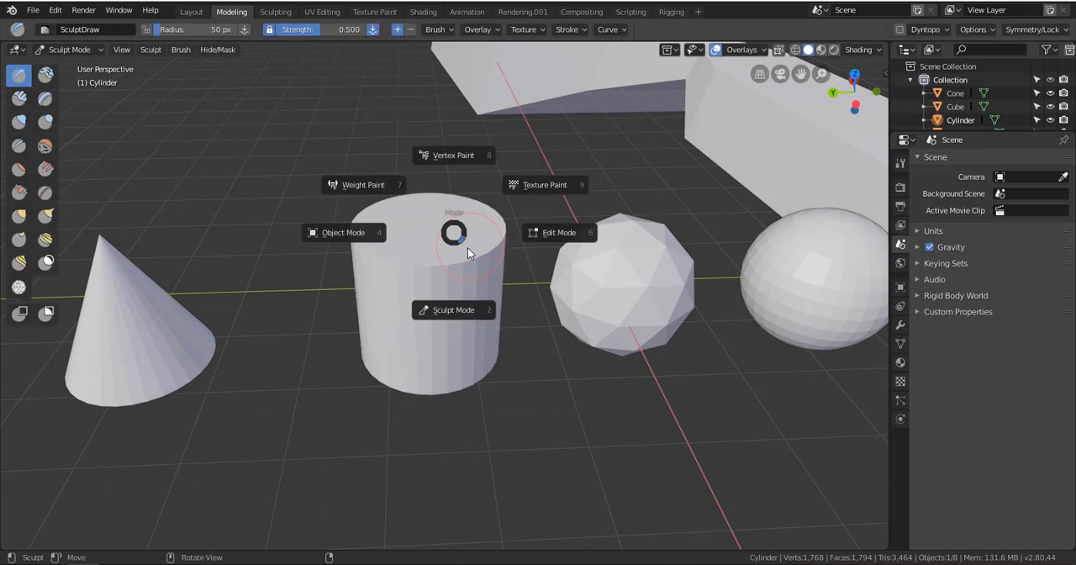
{"action": "left_click", "coordinate": [548, 231]}
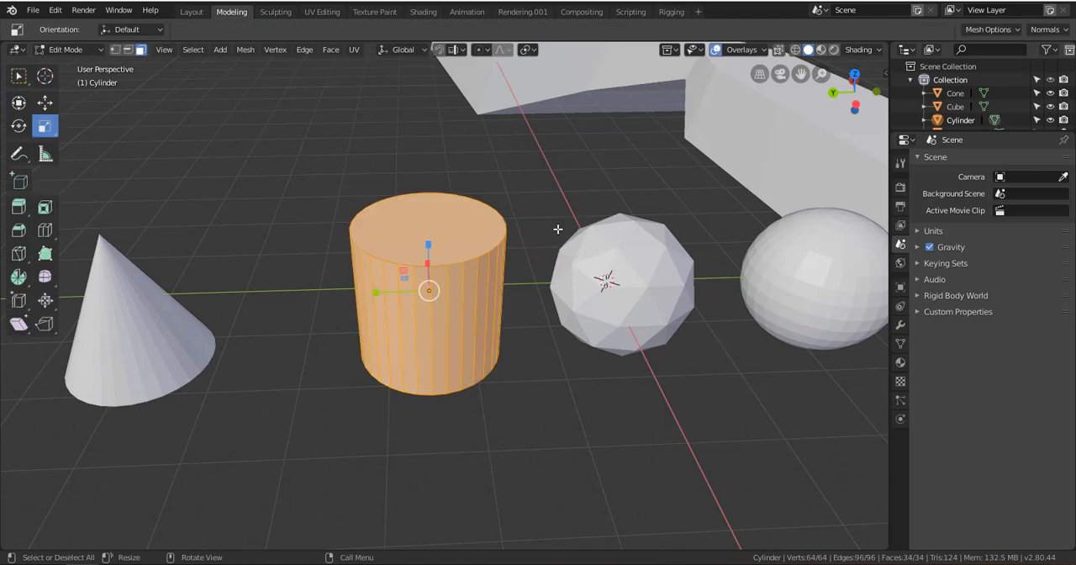
{"action": "middle_click_drag", "start_coordinate": [460, 261], "coordinate": [462, 237], "text": "shift"}
{"action": "scroll", "coordinate": [469, 266], "scroll_direction": "up", "scroll_amount": 3}
{"action": "scroll", "coordinate": [473, 247], "scroll_direction": "down", "scroll_amount": 3}
{"action": "left_click", "coordinate": [324, 49]}
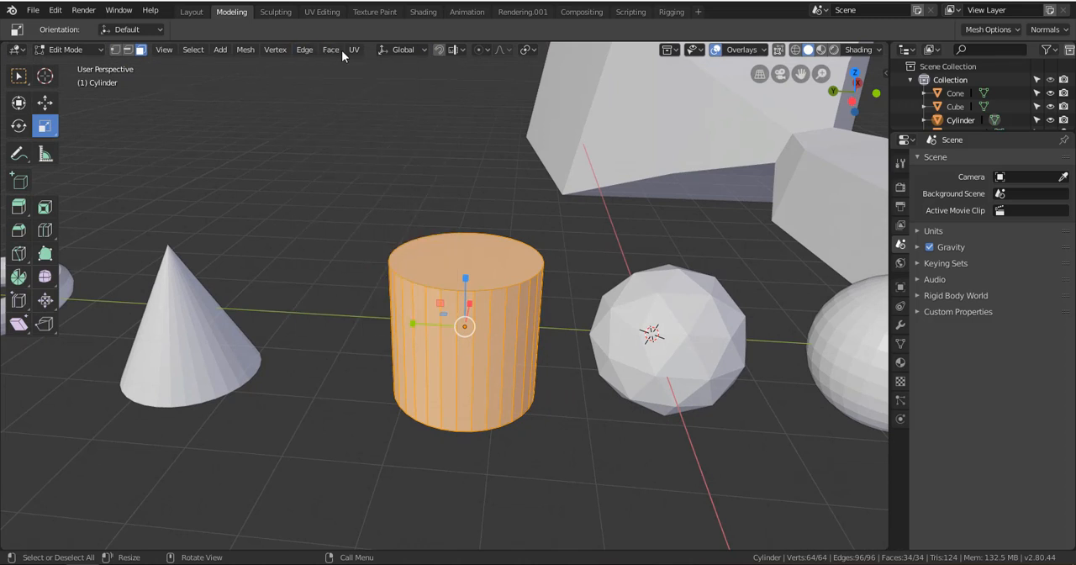
{"action": "left_click", "coordinate": [127, 49]}
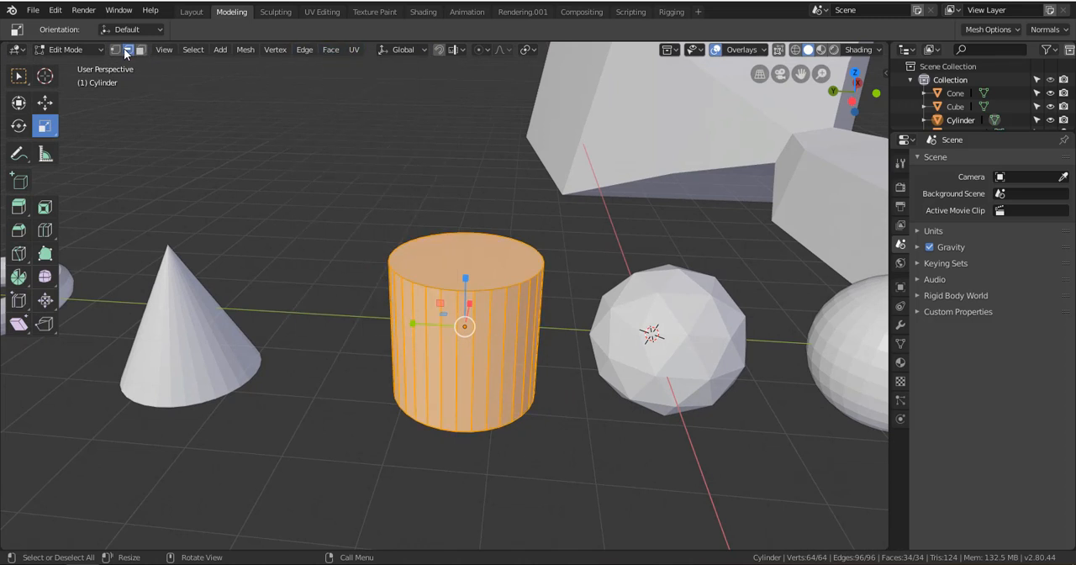
{"action": "left_click", "coordinate": [497, 287]}
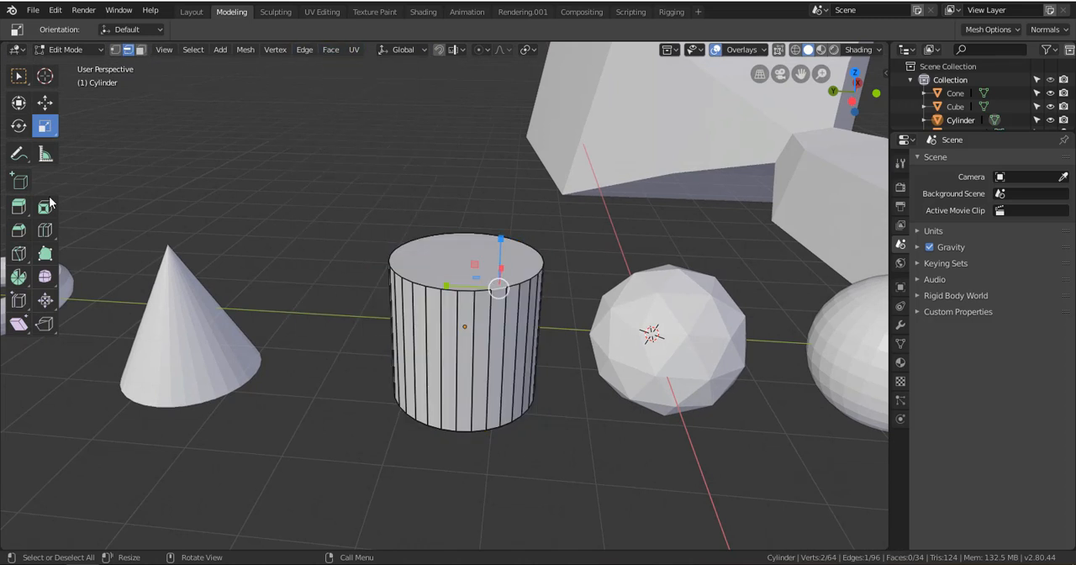
Move the selected top-rim edge slightly along the Z axis with the Move tool
{"action": "left_click", "coordinate": [45, 101]}
{"action": "middle_click_drag", "start_coordinate": [501, 256], "coordinate": [569, 274]}
{"action": "key", "text": "KP_Decimal"}
{"action": "scroll", "coordinate": [552, 290], "scroll_direction": "down", "scroll_amount": 11}
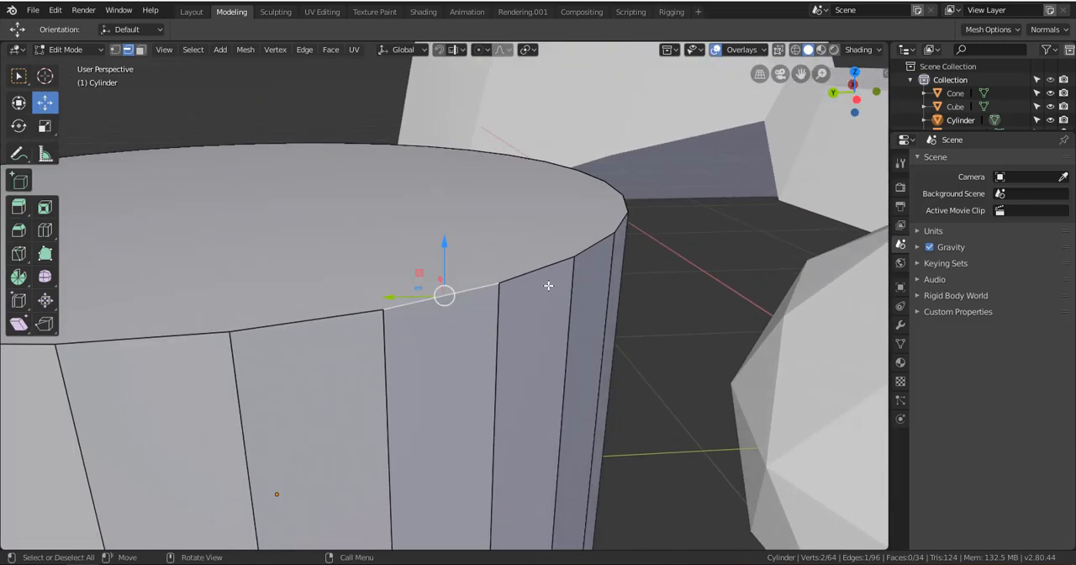
{"action": "middle_click_drag", "start_coordinate": [480, 297], "coordinate": [538, 291]}
{"action": "scroll", "coordinate": [471, 247], "scroll_direction": "down", "scroll_amount": 3}
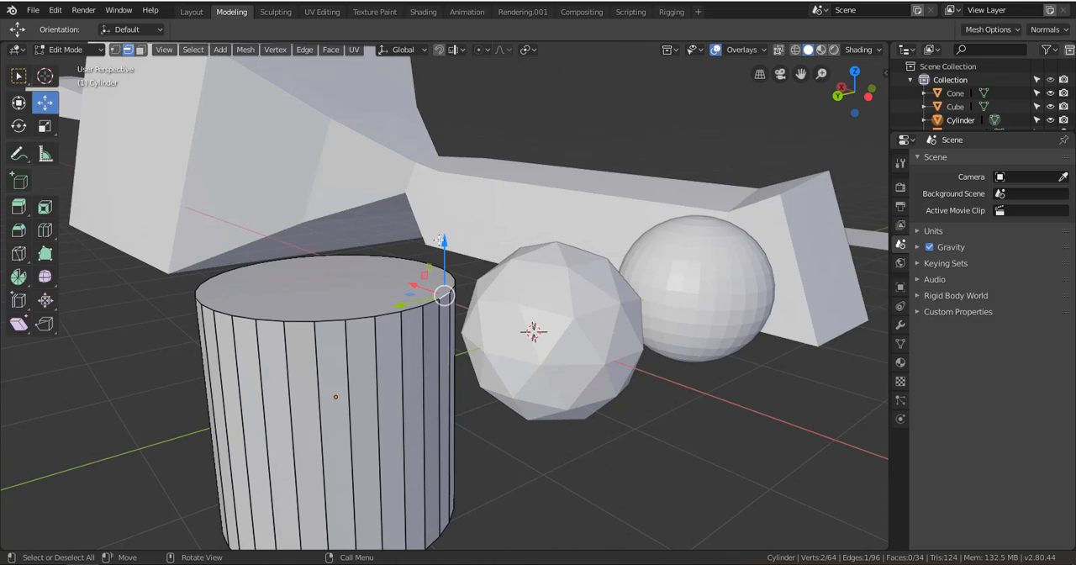
{"action": "mouse_move", "coordinate": [438, 240]}
{"action": "left_mouse_down"}
{"action": "mouse_move", "coordinate": [438, 252]}
{"action": "mouse_move", "coordinate": [434, 193]}
{"action": "mouse_move", "coordinate": [432, 236]}
{"action": "left_mouse_up"}
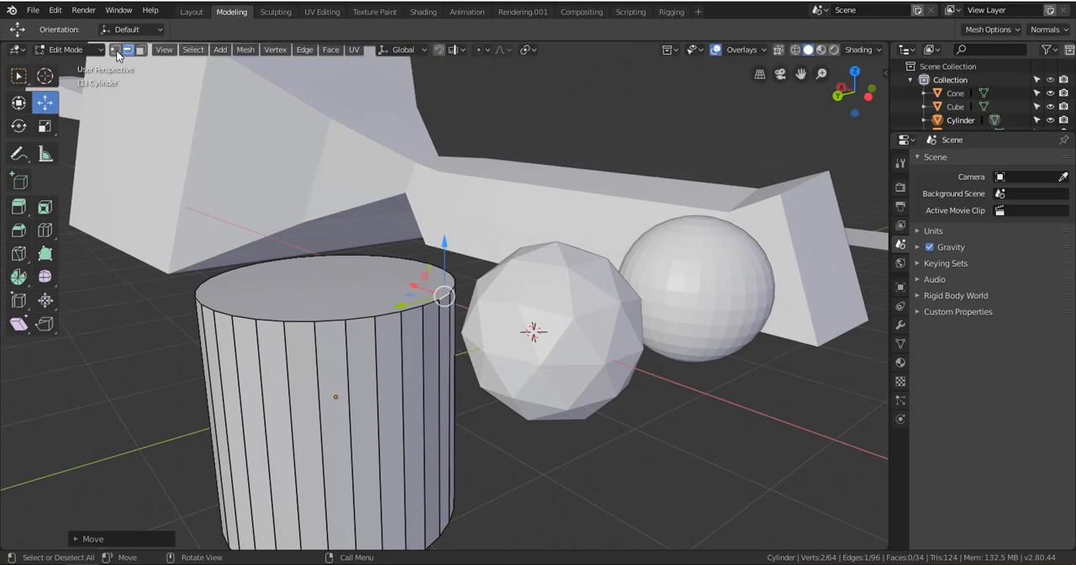
Switch to vertex selection and move a vertex on the cylinder's top rim about 0.04 m along Z
{"action": "left_click", "coordinate": [116, 52]}
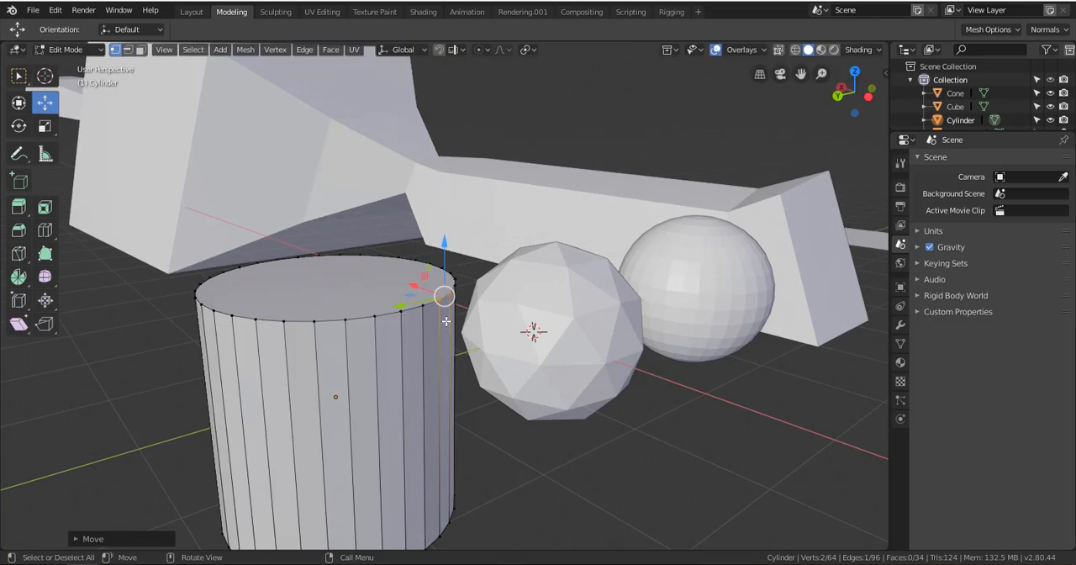
{"action": "left_click", "coordinate": [377, 317]}
{"action": "left_click", "coordinate": [443, 296]}
{"action": "key", "text": "g"}
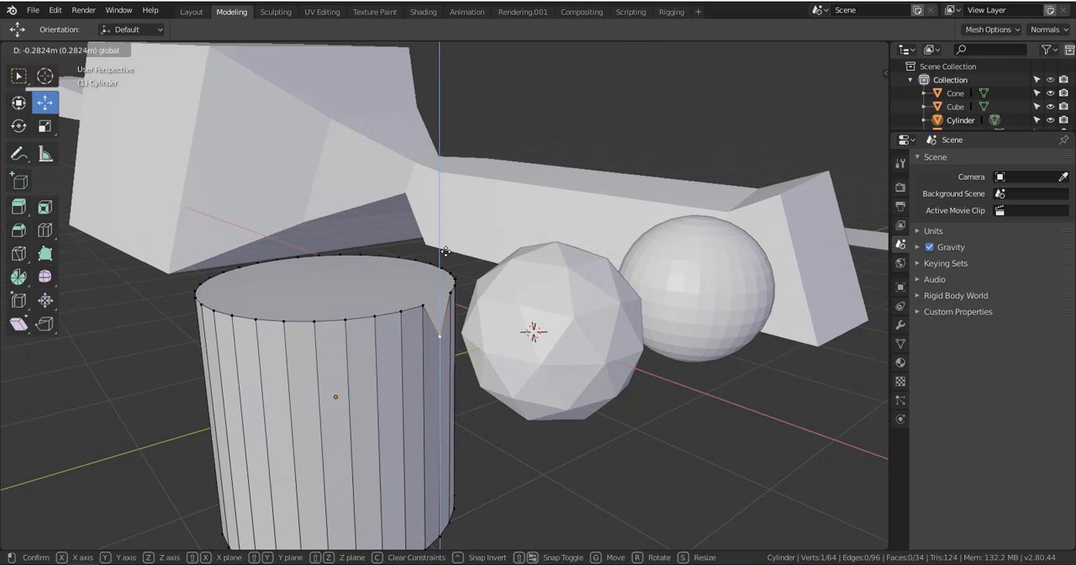
{"action": "key", "text": "z"}
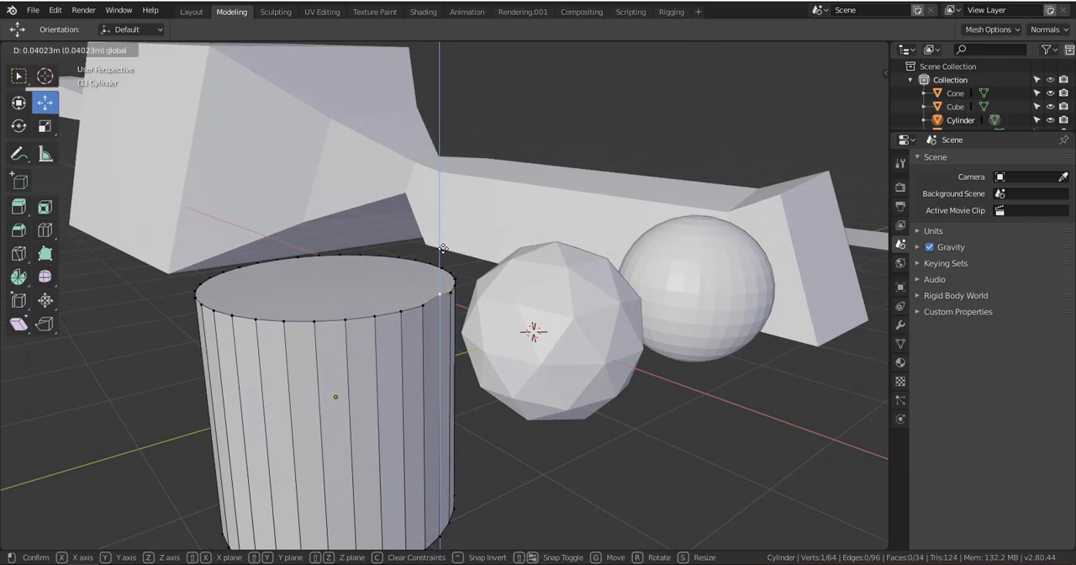
{"action": "left_click", "coordinate": [425, 275]}
Select neighbouring top-rim vertices one after another and move the last one about -0.03 m along Z
{"action": "left_click", "coordinate": [370, 316]}
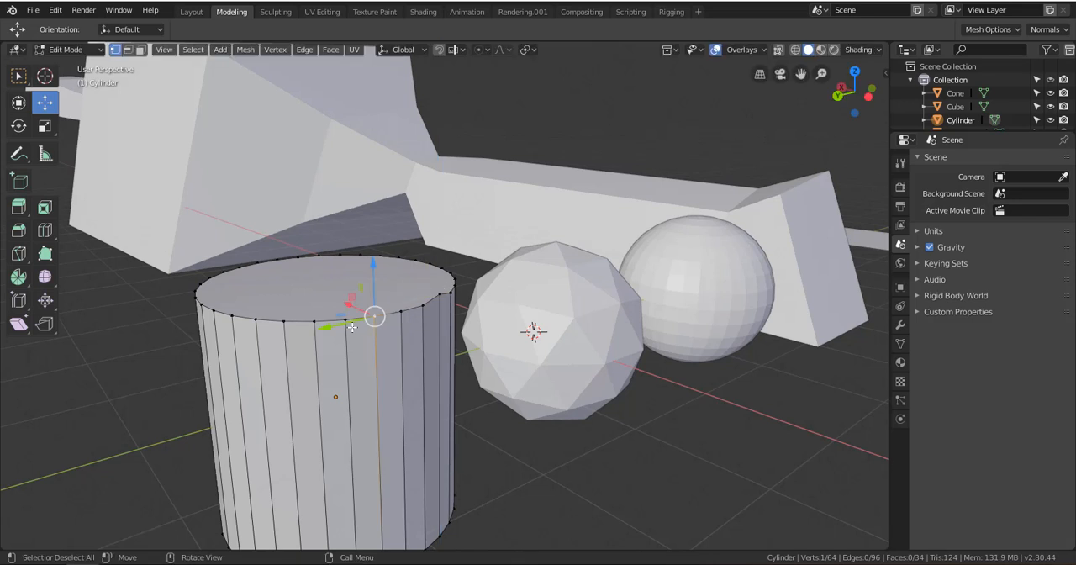
{"action": "left_click", "coordinate": [445, 268]}
{"action": "left_click", "coordinate": [405, 314]}
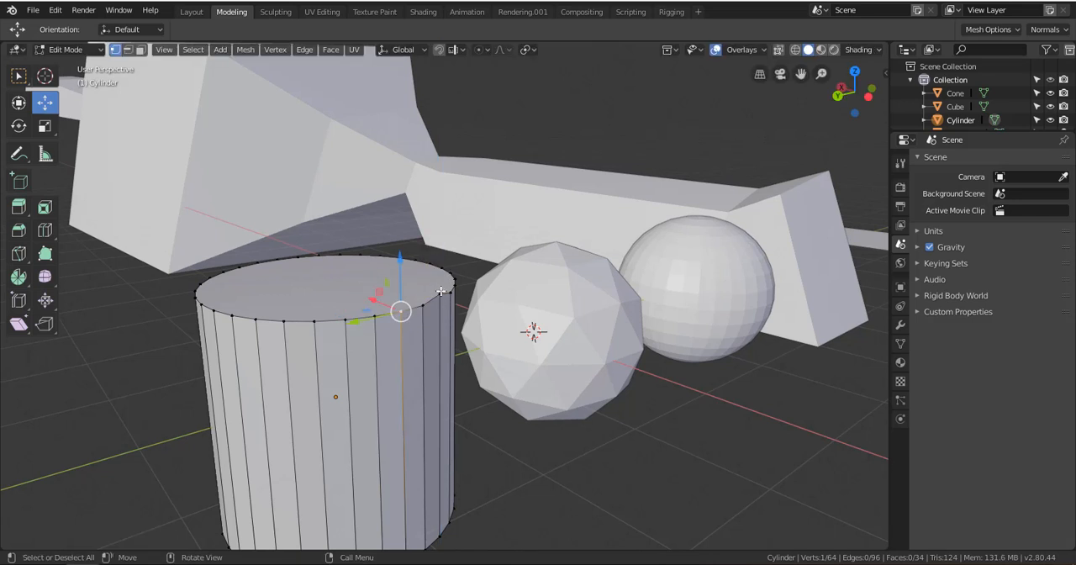
{"action": "left_click", "coordinate": [441, 291]}
{"action": "key", "text": "g"}
{"action": "key", "text": "z"}
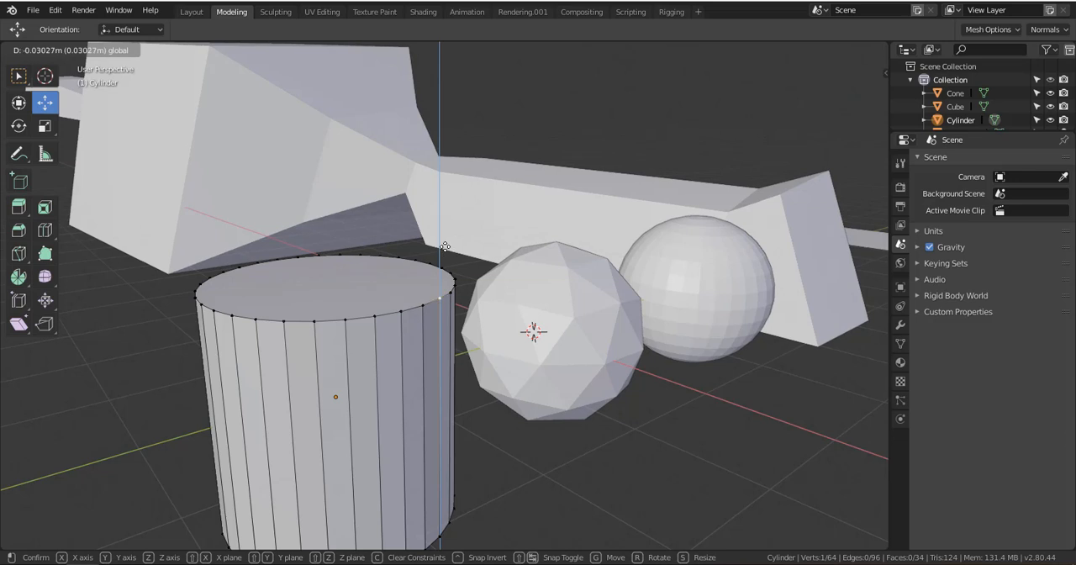
{"action": "left_click", "coordinate": [445, 246]}
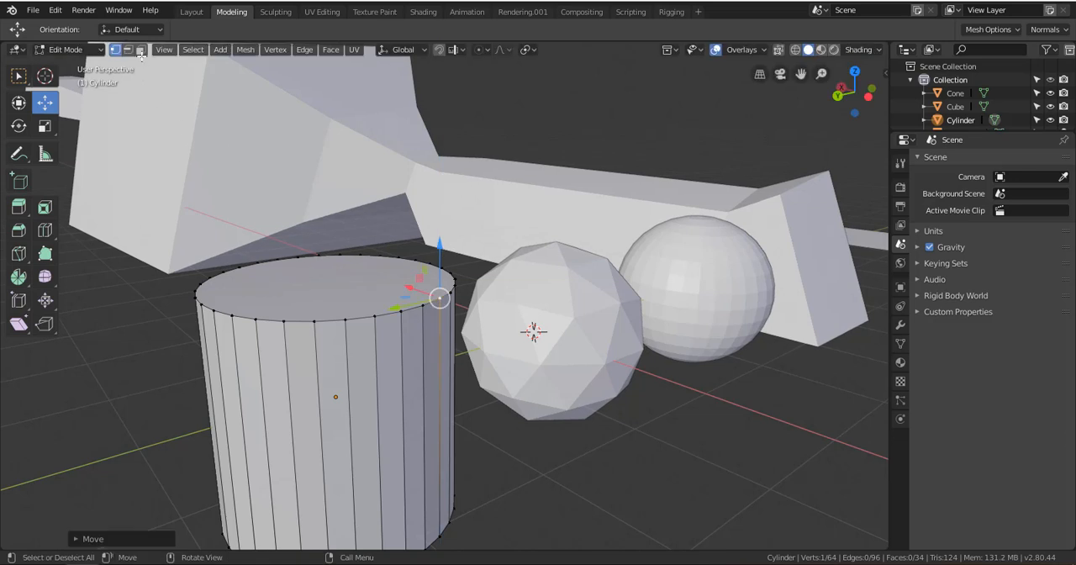
Switch to face selection and lower the cylinder's top face to roughly the height of its origin
{"action": "left_click", "coordinate": [140, 50]}
{"action": "left_click", "coordinate": [306, 312]}
{"action": "scroll", "coordinate": [382, 350], "scroll_direction": "down", "scroll_amount": 3}
{"action": "middle_click_drag", "start_coordinate": [381, 350], "coordinate": [420, 300]}
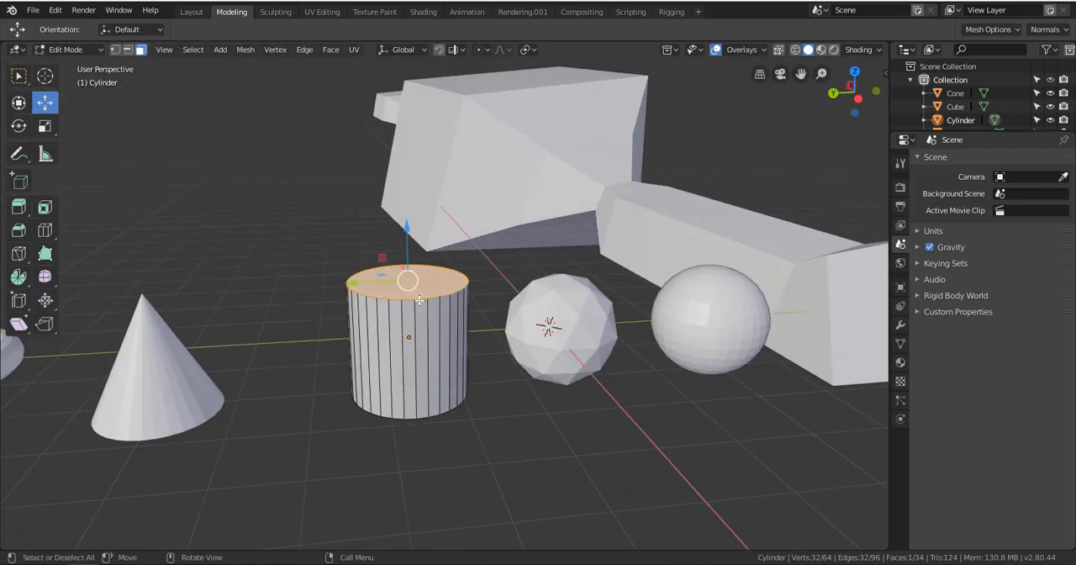
{"action": "left_click_drag", "start_coordinate": [406, 273], "coordinate": [383, 342]}
{"action": "middle_click_drag", "start_coordinate": [382, 342], "coordinate": [427, 335]}
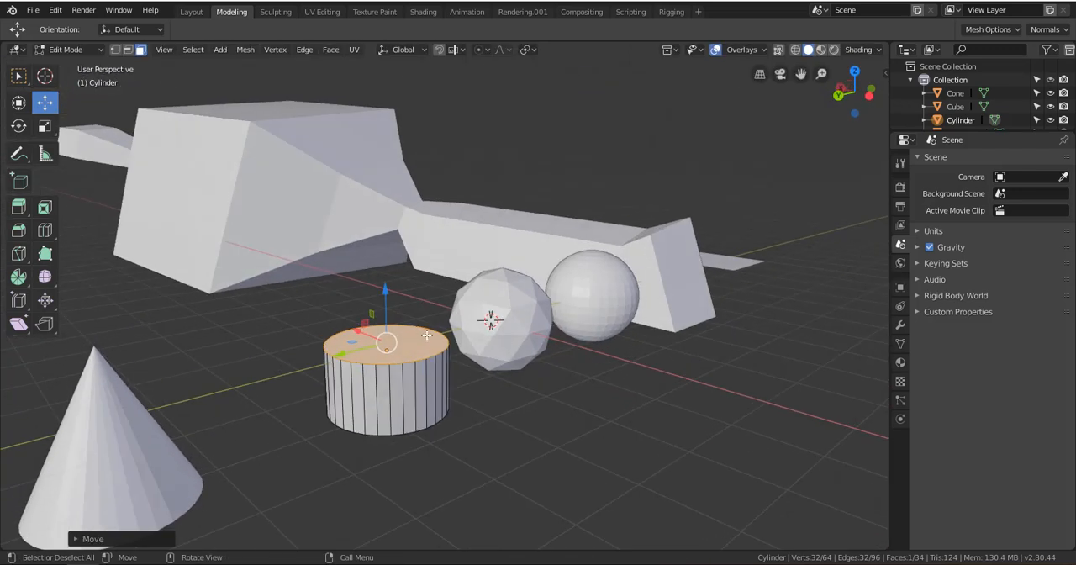
Extrude the cylinder's top face upward and scale it outward into a flare, trying a rotation and keeping it level
{"action": "key", "text": "e"}
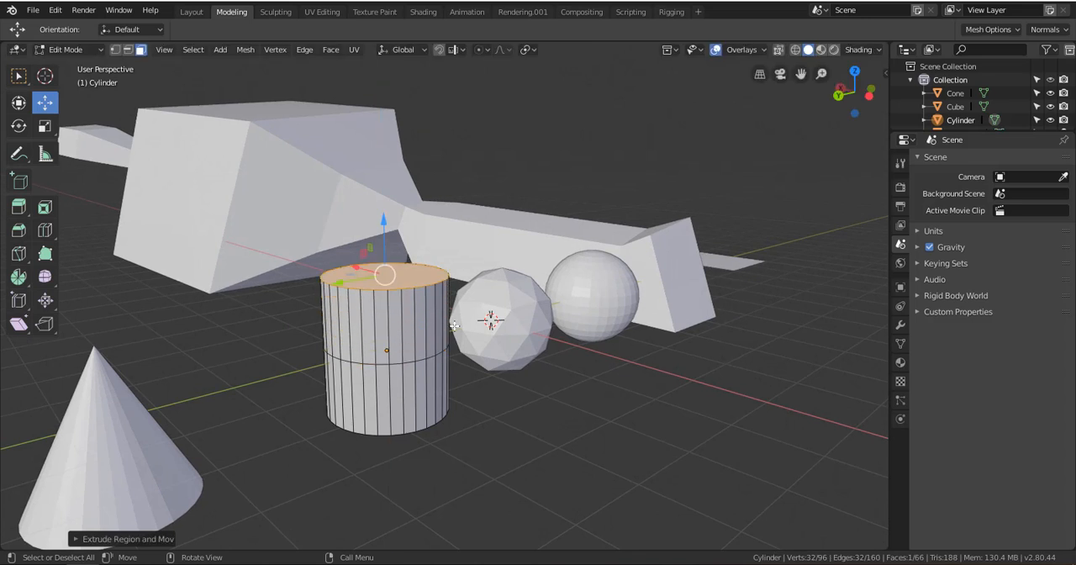
{"action": "key", "text": "s"}
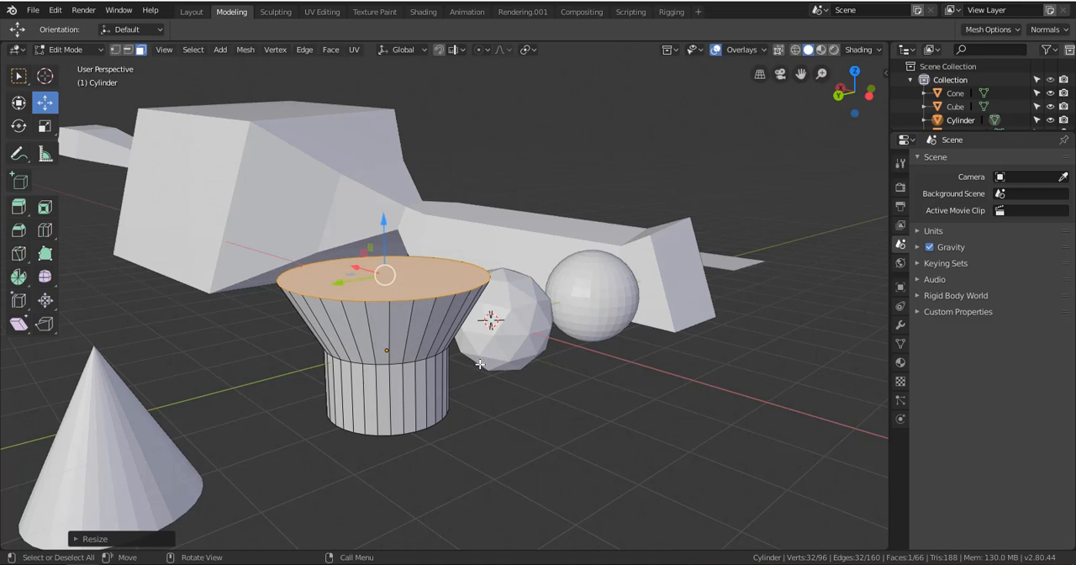
{"action": "key", "text": "r"}
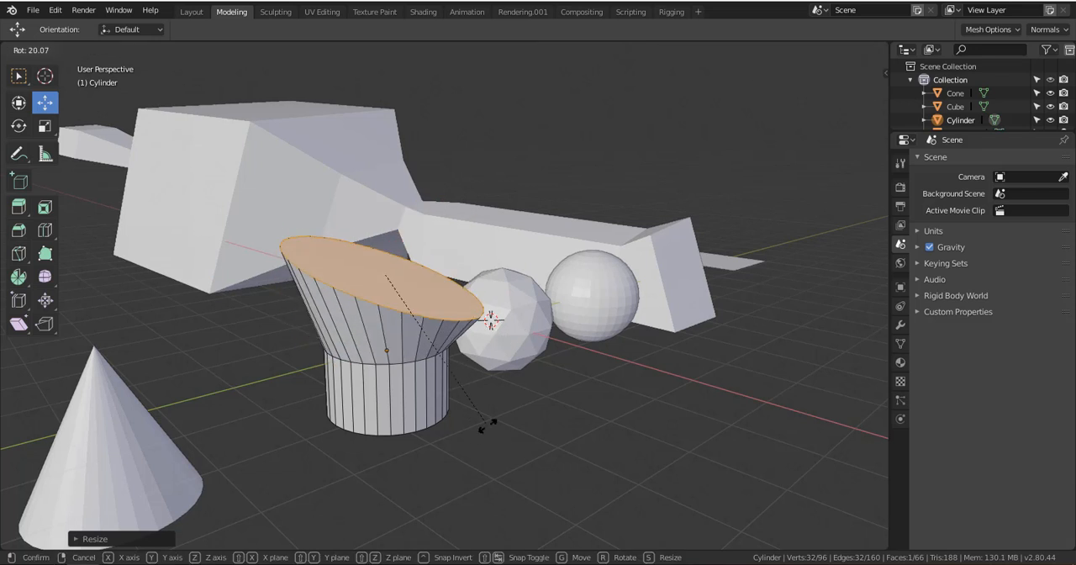
{"action": "left_click", "coordinate": [501, 368]}
{"action": "key", "text": "s"}
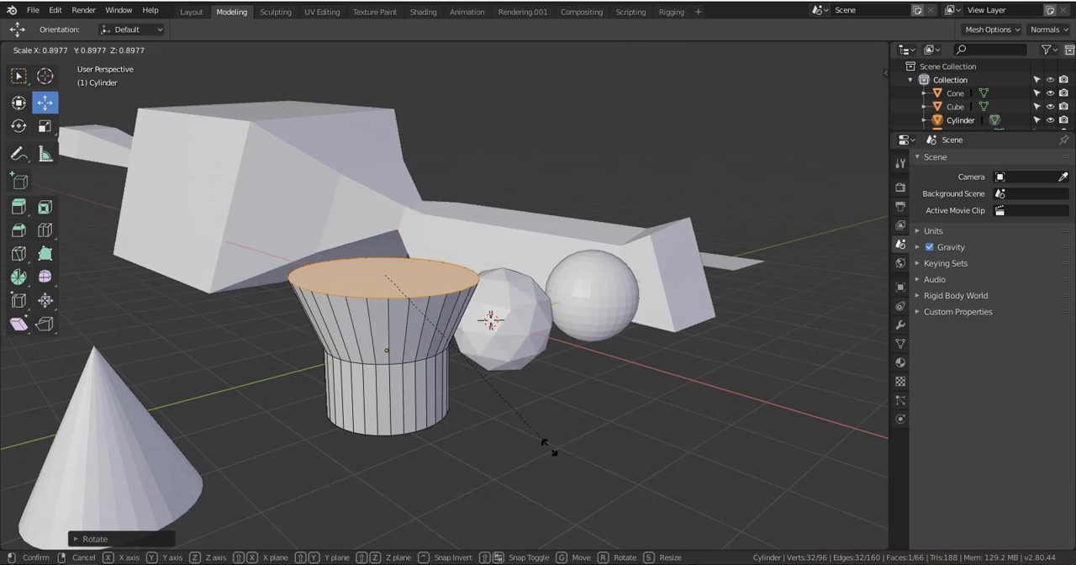
{"action": "left_click", "coordinate": [548, 448]}
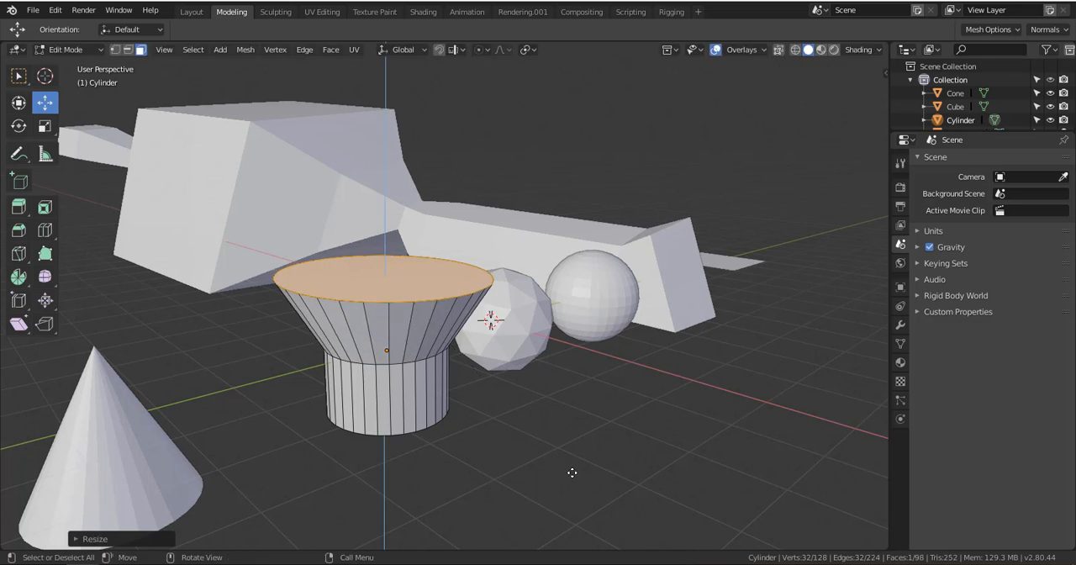
Extrude the top face upward twice, scaling the first section slightly wider and the second narrower to form a bulging body
{"action": "key", "text": "e"}
{"action": "left_click", "coordinate": [564, 406]}
{"action": "key", "text": "s"}
{"action": "left_click", "coordinate": [587, 418]}
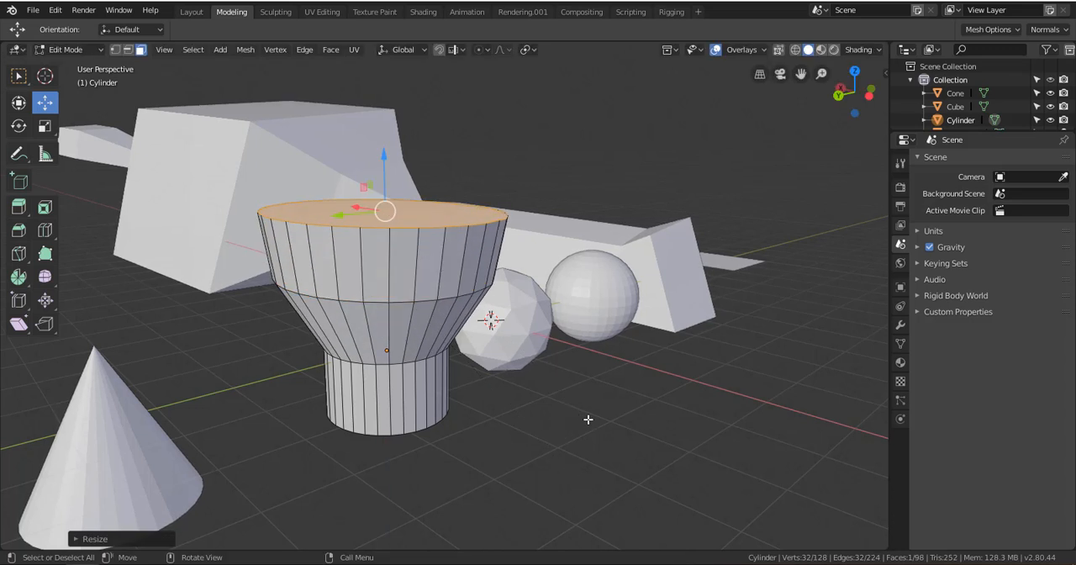
{"action": "key", "text": "e"}
{"action": "left_click", "coordinate": [569, 358]}
{"action": "key", "text": "s"}
{"action": "left_click", "coordinate": [549, 332]}
Extrude the top face into another narrowing section and extrude it again as a tall straight neck
{"action": "key", "text": "e"}
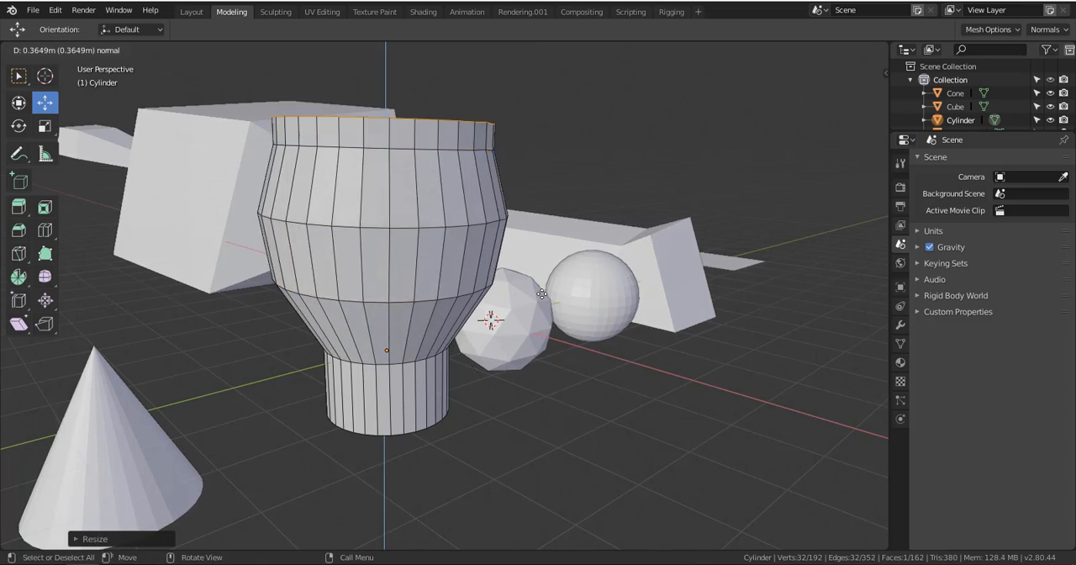
{"action": "left_click", "coordinate": [541, 275]}
{"action": "key", "text": "s"}
{"action": "left_click", "coordinate": [514, 250]}
{"action": "middle_click_drag", "start_coordinate": [514, 250], "coordinate": [648, 387]}
{"action": "left_click", "coordinate": [594, 241]}
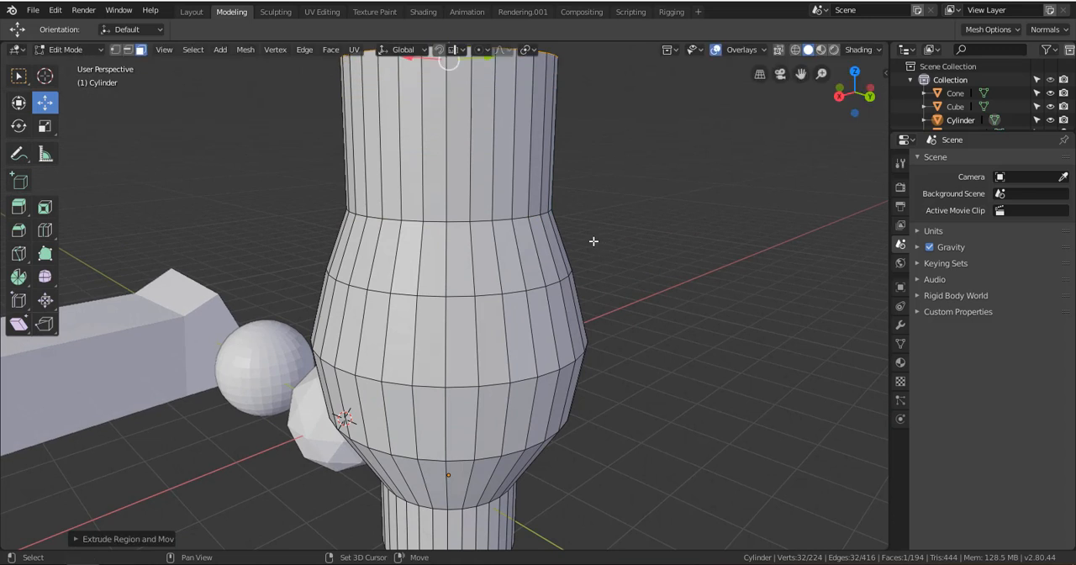
Extrude the neck's top face slightly, scale it outward and extrude it upward to form a wide collar
{"action": "middle_click_drag", "start_coordinate": [575, 241], "coordinate": [564, 432], "text": "shift"}
{"action": "key", "text": "e"}
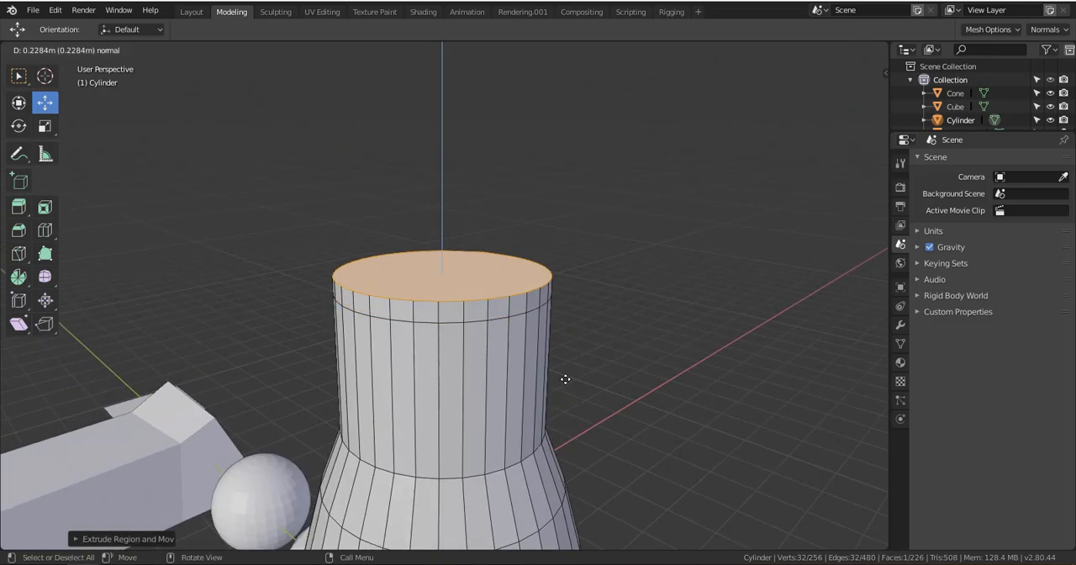
{"action": "left_click", "coordinate": [564, 386]}
{"action": "key", "text": "s"}
{"action": "left_click", "coordinate": [621, 386]}
{"action": "key", "text": "e"}
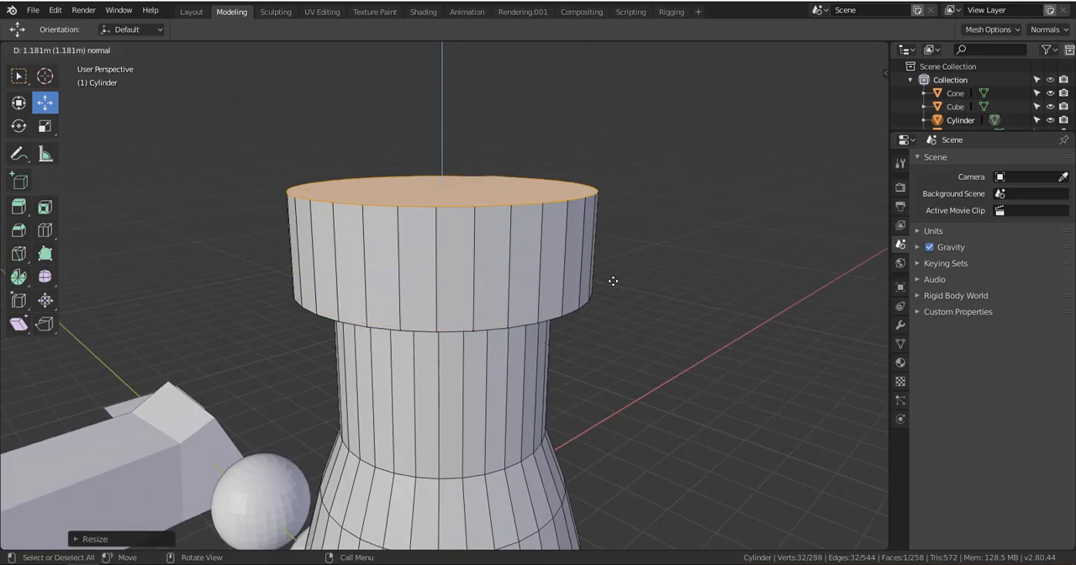
{"action": "left_click", "coordinate": [588, 329]}
Inspect the finished vase-like shape from the side and return the cylinder to Object Mode
{"action": "middle_click_drag", "start_coordinate": [582, 371], "coordinate": [658, 376]}
{"action": "left_click_drag", "start_coordinate": [658, 375], "coordinate": [530, 362], "text": "ctrl+alt"}
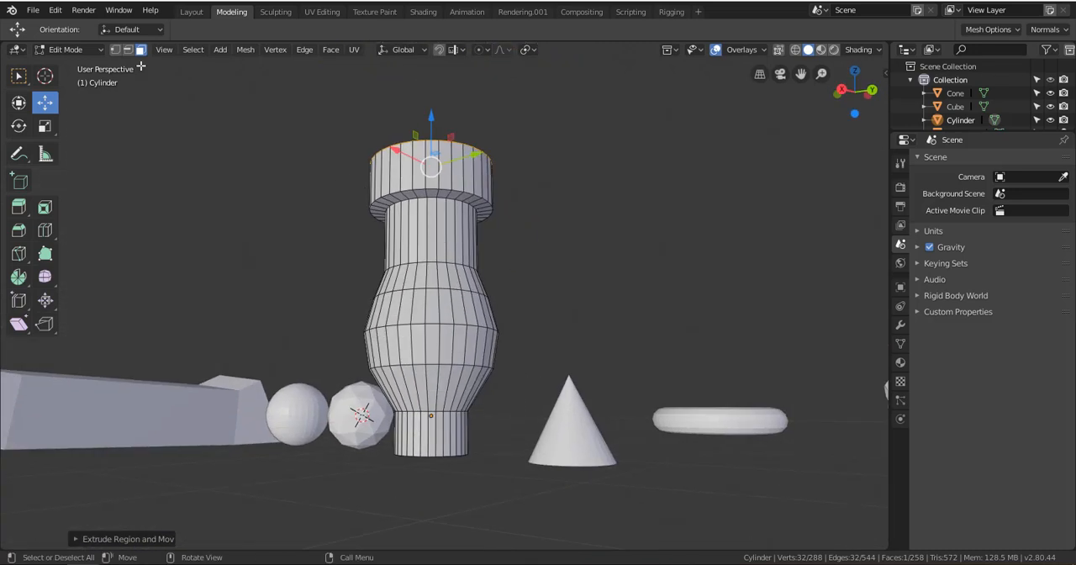
{"action": "middle_click_drag", "start_coordinate": [428, 146], "coordinate": [368, 168]}
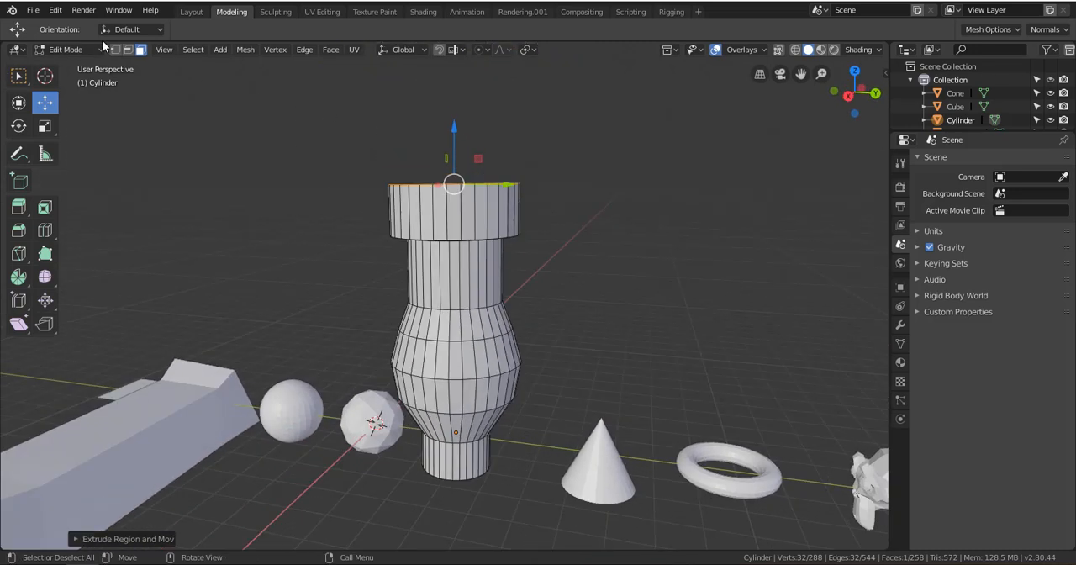
{"action": "left_click", "coordinate": [67, 50]}
{"action": "left_click", "coordinate": [74, 65]}
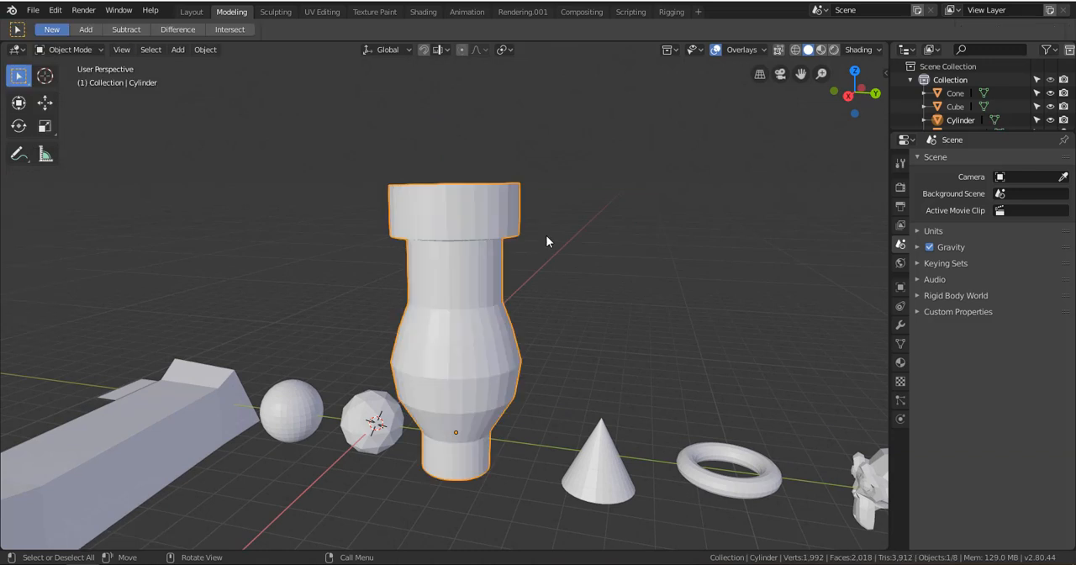
{"action": "middle_click_drag", "start_coordinate": [547, 240], "coordinate": [594, 373]}
{"action": "key", "text": "ctrl+Tab"}
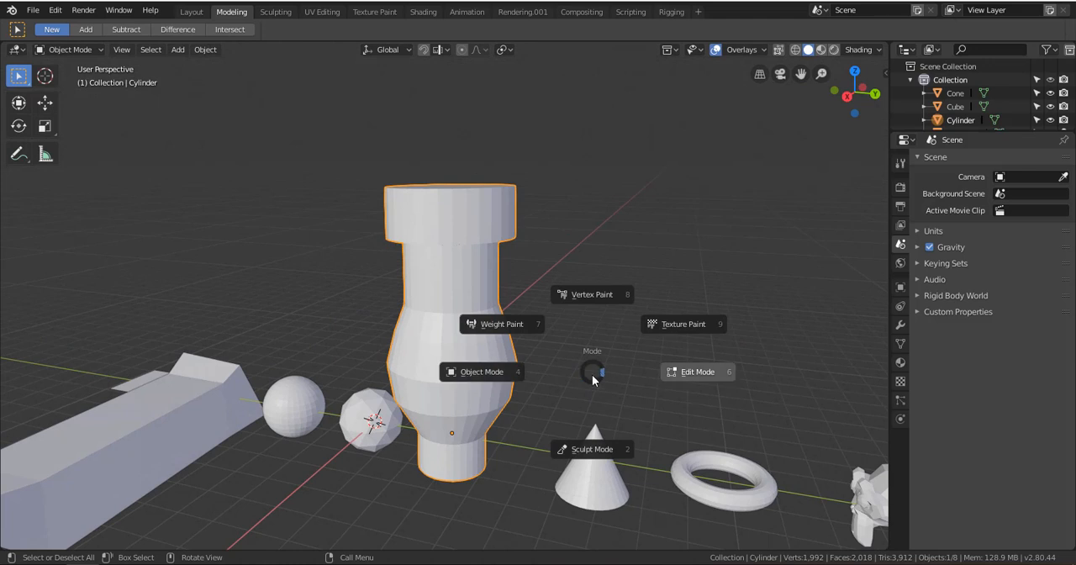
{"action": "left_click", "coordinate": [472, 373]}
{"action": "middle_click_drag", "start_coordinate": [443, 319], "coordinate": [455, 261]}
{"action": "scroll", "coordinate": [409, 344], "scroll_direction": "up", "scroll_amount": 2}
{"action": "scroll", "coordinate": [446, 287], "scroll_direction": "down", "scroll_amount": 1}
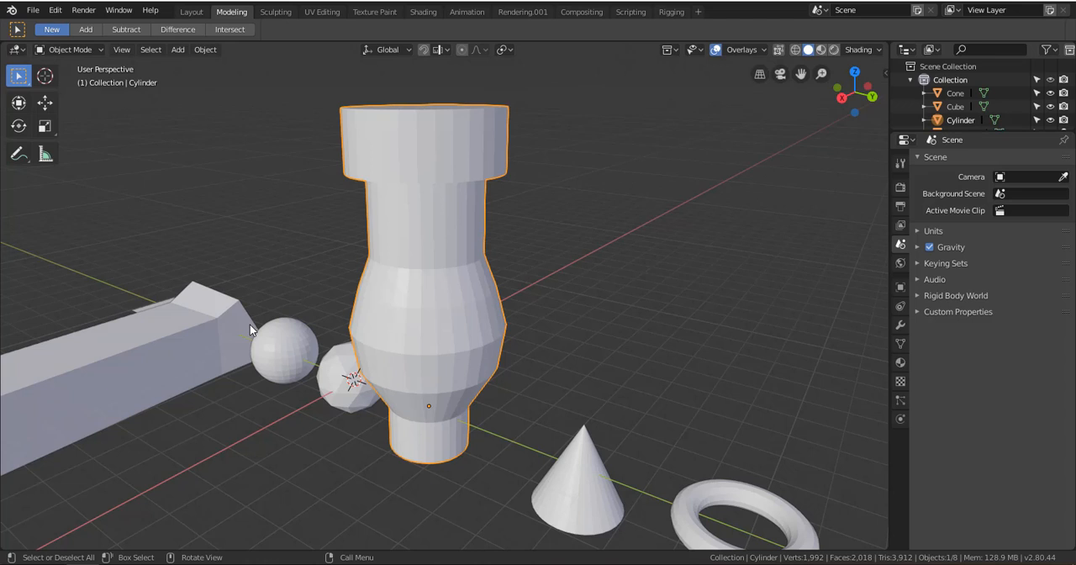
Switch the cylinder to Edit Mode and clear the face selection
{"action": "key", "text": "ctrl+Tab"}
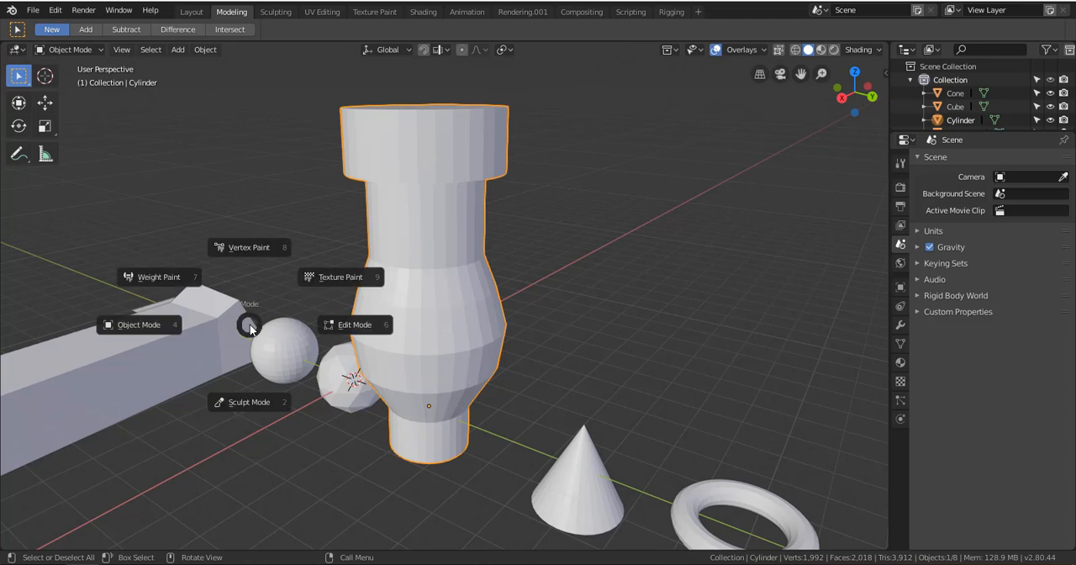
{"action": "left_click", "coordinate": [364, 329]}
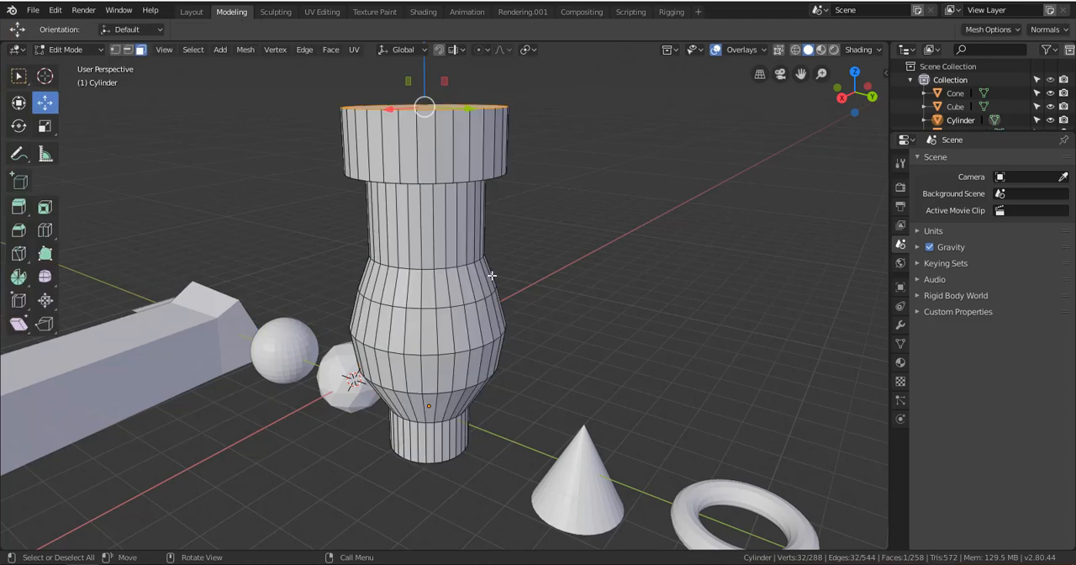
{"action": "left_click", "coordinate": [480, 135]}
{"action": "left_click", "coordinate": [552, 225]}
{"action": "mouse_move", "coordinate": [552, 225]}
{"action": "left_mouse_down", "text": "alt"}
{"action": "mouse_move", "coordinate": [555, 257]}
{"action": "mouse_move", "coordinate": [564, 239]}
{"action": "left_mouse_up", "text": "alt"}
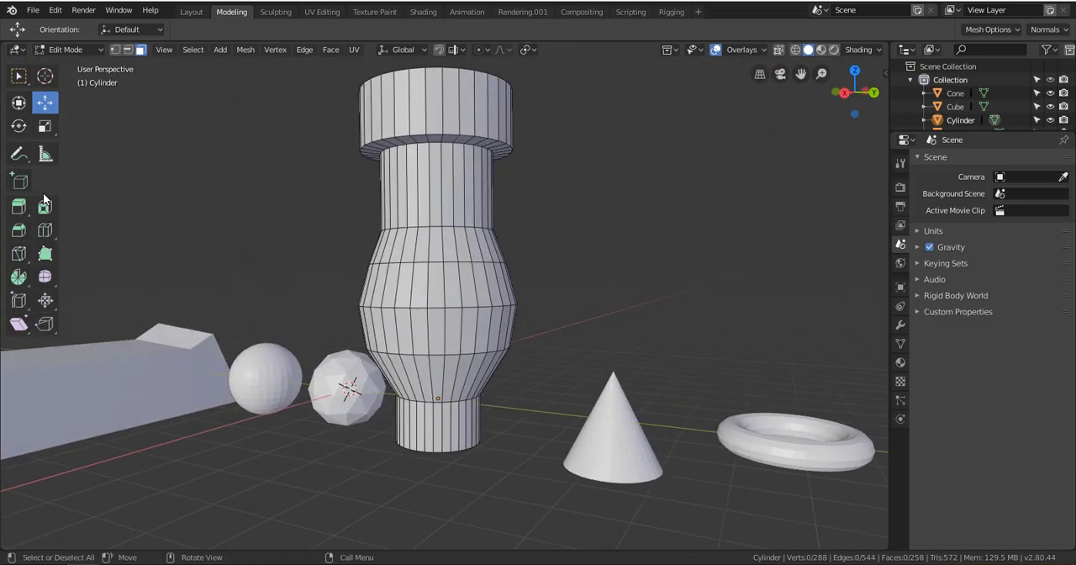
Examine the edge rings on the bulging body and where it meets the neck
{"action": "scroll", "coordinate": [388, 186], "scroll_direction": "up", "scroll_amount": 5}
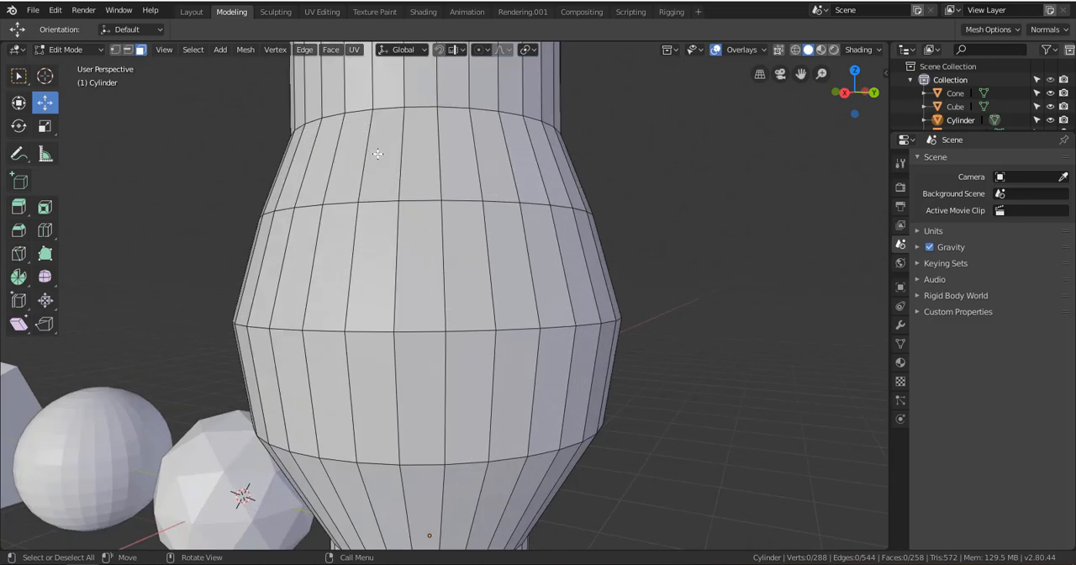
{"action": "scroll", "coordinate": [377, 154], "scroll_direction": "up", "scroll_amount": 6}
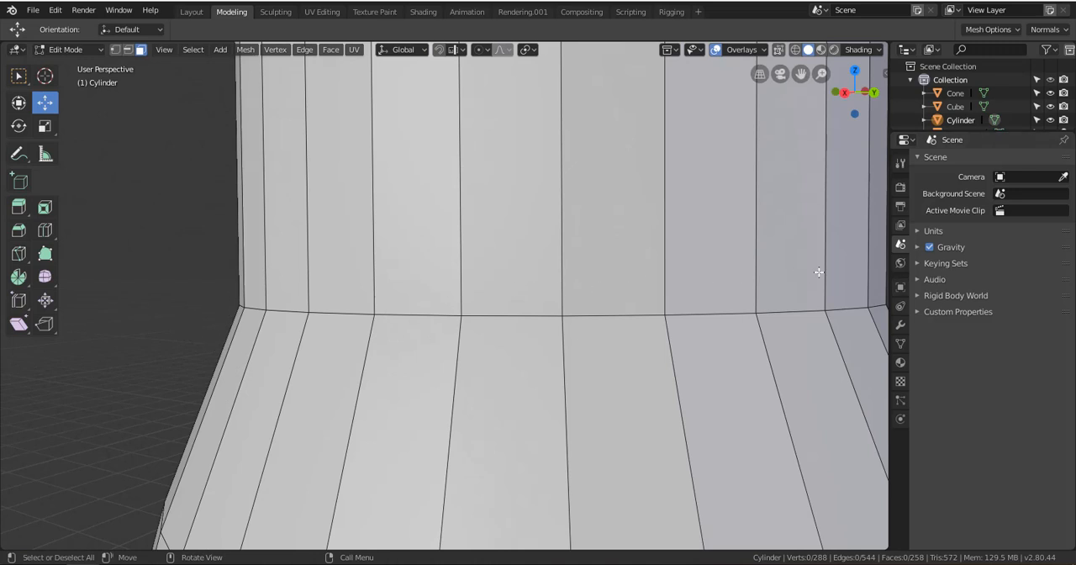
{"action": "scroll", "coordinate": [234, 309], "scroll_direction": "down", "scroll_amount": 6}
{"action": "middle_click_drag", "start_coordinate": [509, 336], "coordinate": [434, 320], "text": "shift"}
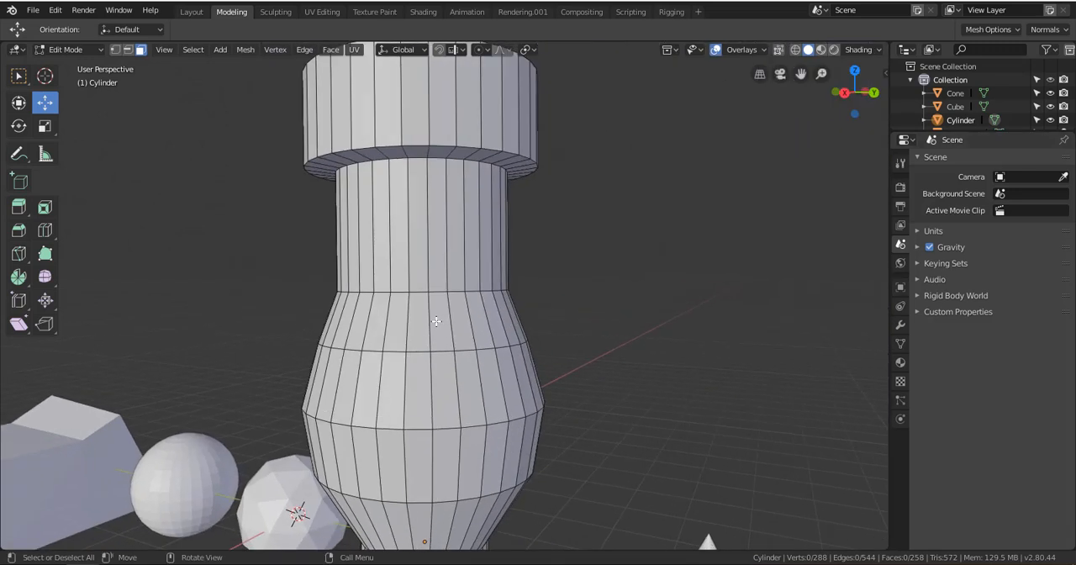
{"action": "scroll", "coordinate": [336, 315], "scroll_direction": "up", "scroll_amount": 7}
{"action": "scroll", "coordinate": [228, 310], "scroll_direction": "down", "scroll_amount": 6}
{"action": "scroll", "coordinate": [318, 302], "scroll_direction": "up", "scroll_amount": 8}
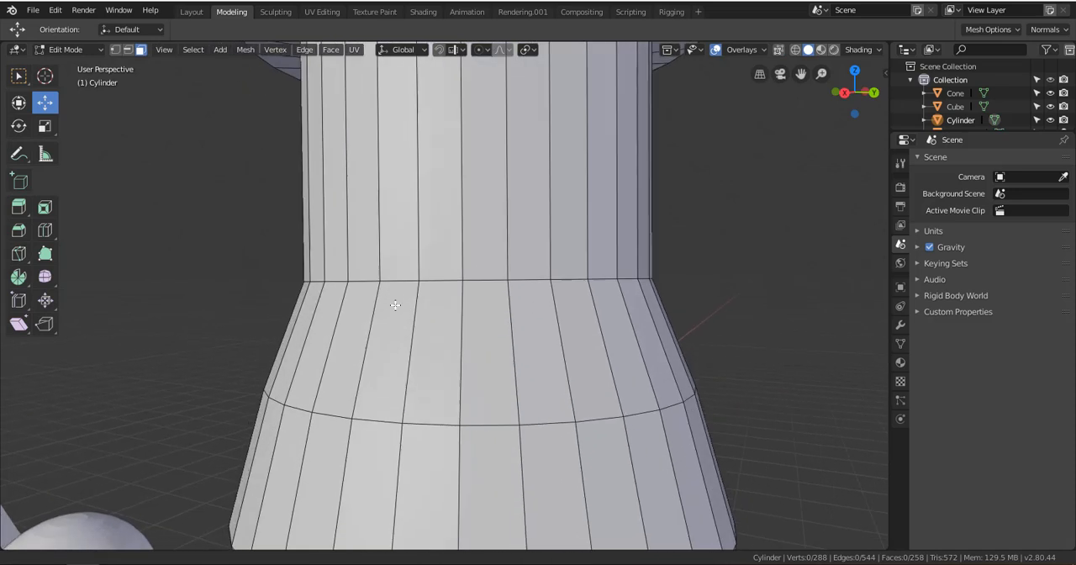
{"action": "scroll", "coordinate": [404, 307], "scroll_direction": "down", "scroll_amount": 2}
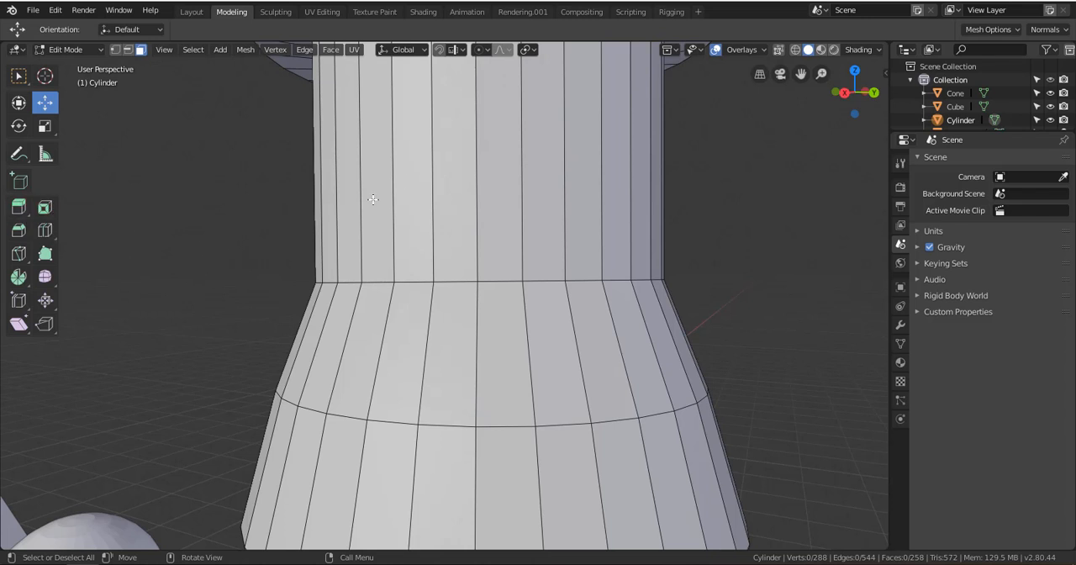
{"action": "scroll", "coordinate": [392, 206], "scroll_direction": "down", "scroll_amount": 5}
Extrude the collar's top face slightly upward with the Extrude Region tool and clear the selection
{"action": "left_click_drag", "start_coordinate": [421, 262], "coordinate": [479, 302], "text": "alt"}
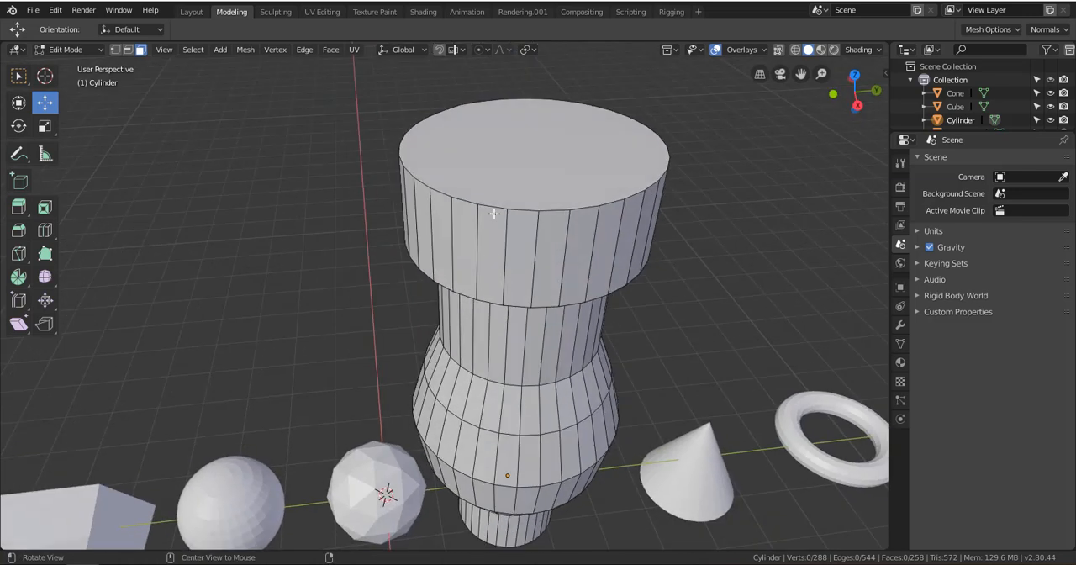
{"action": "left_click", "coordinate": [511, 176]}
{"action": "left_click_drag", "start_coordinate": [512, 172], "coordinate": [433, 237], "text": "alt+shift"}
{"action": "middle_click_drag", "start_coordinate": [433, 237], "coordinate": [437, 219]}
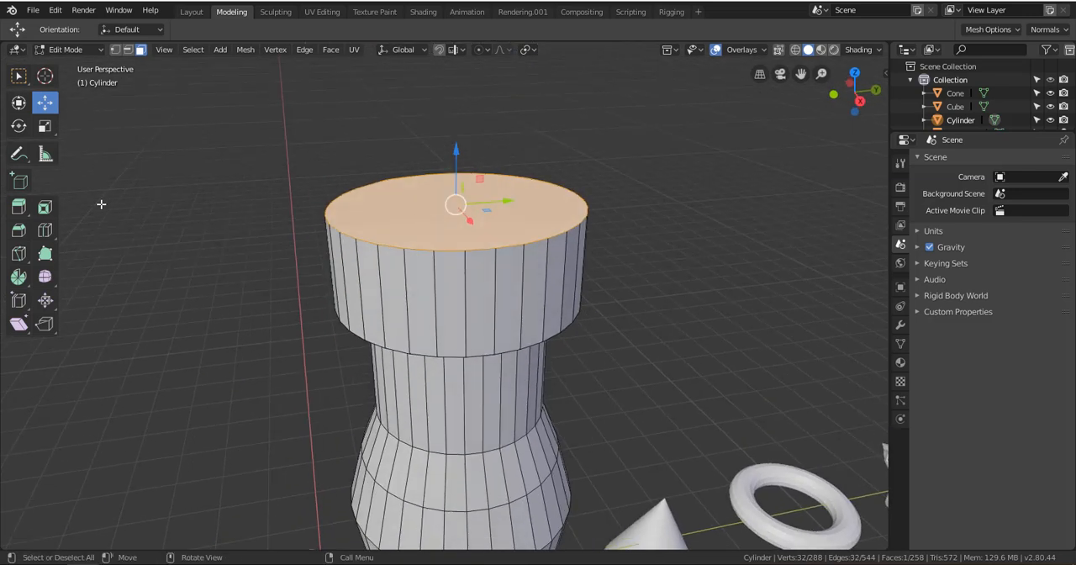
{"action": "left_click", "coordinate": [19, 208]}
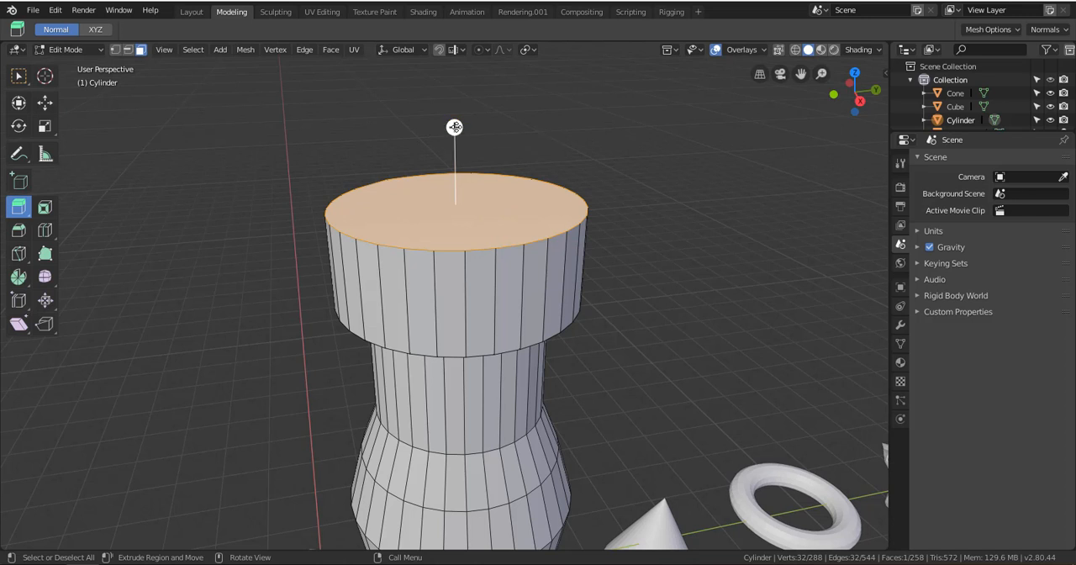
{"action": "left_click_drag", "start_coordinate": [454, 128], "coordinate": [455, 100]}
{"action": "left_click", "coordinate": [553, 94]}
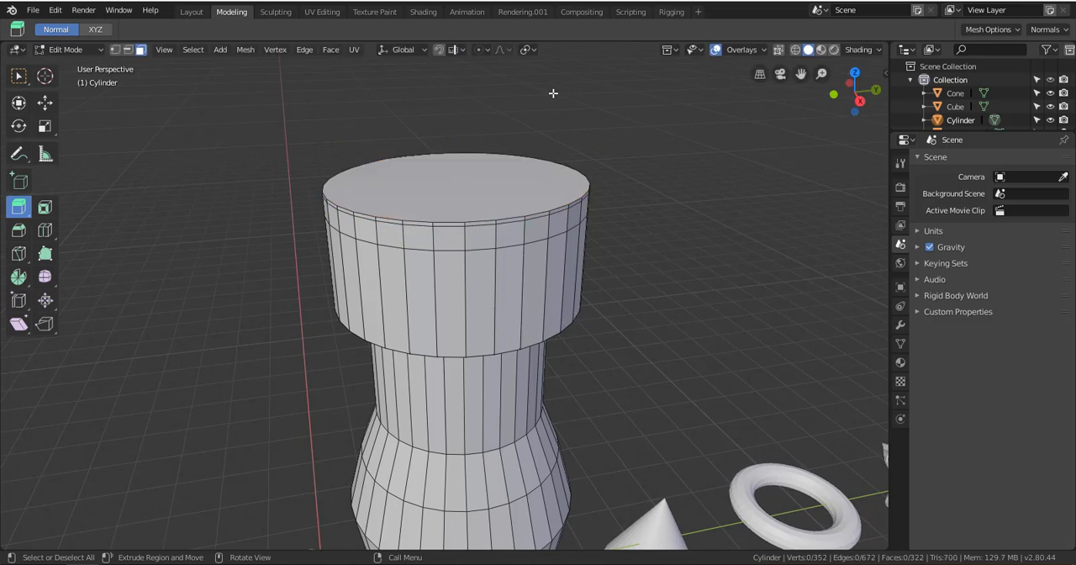
Select the top face, extrude it upward and scale it inward to form a tapered shoulder
{"action": "middle_click_drag", "start_coordinate": [527, 221], "coordinate": [507, 185]}
{"action": "left_click", "coordinate": [510, 200]}
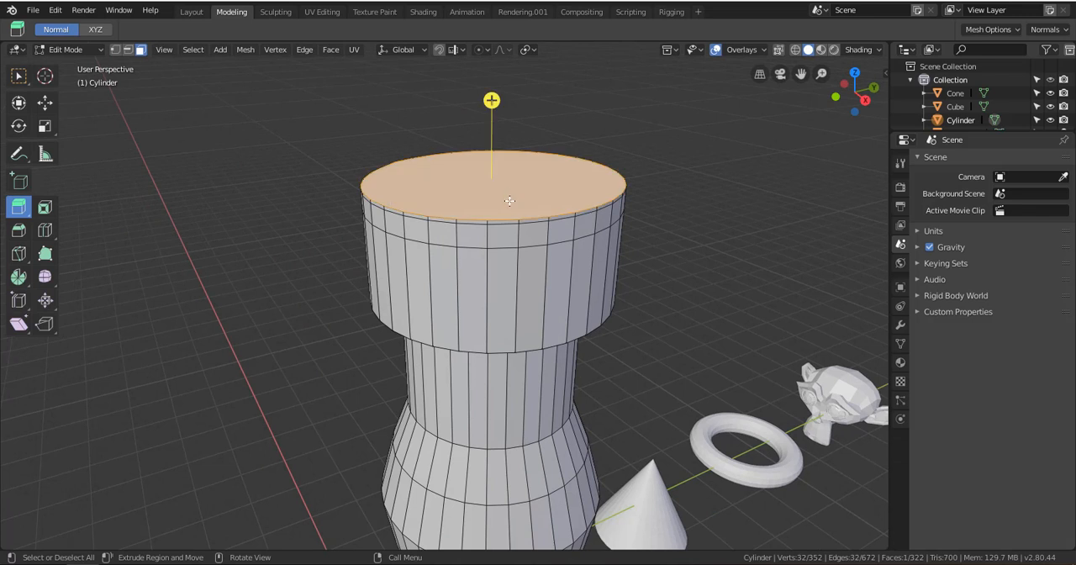
{"action": "key", "text": "e"}
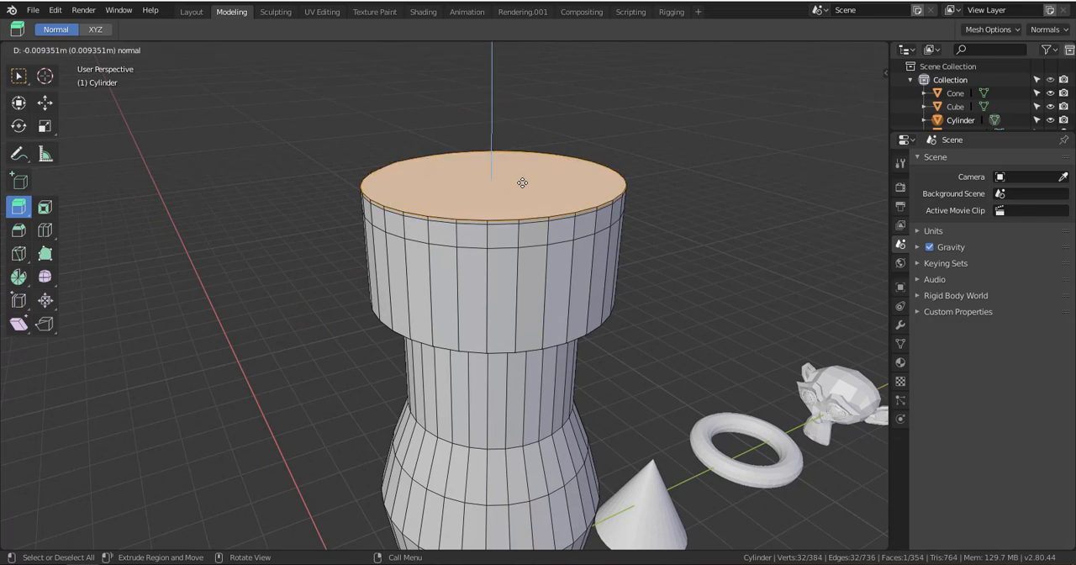
{"action": "left_click", "coordinate": [515, 119]}
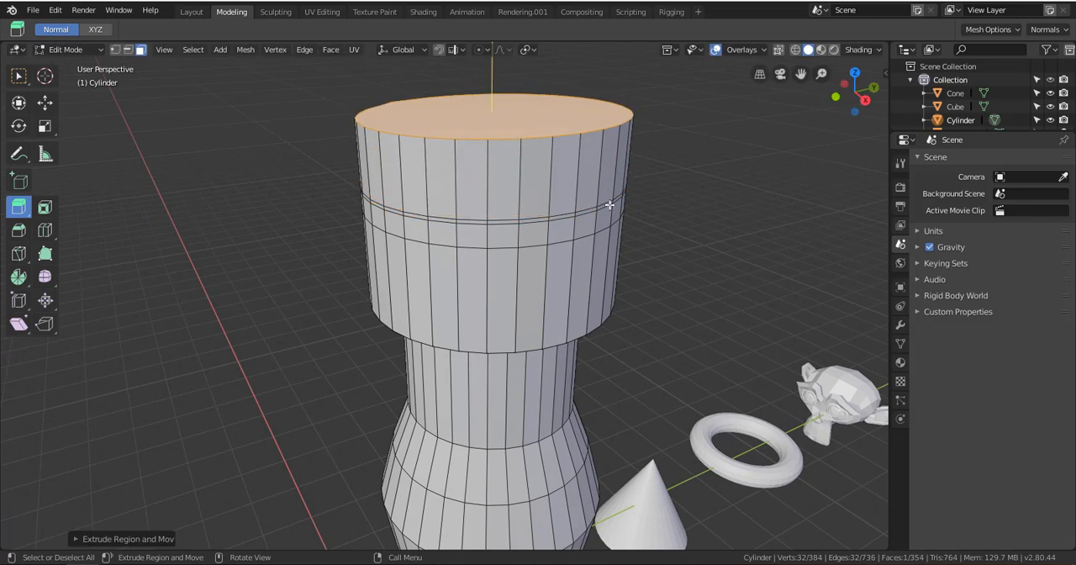
{"action": "key", "text": "s"}
{"action": "left_click", "coordinate": [547, 201]}
{"action": "middle_click_drag", "start_coordinate": [299, 187], "coordinate": [250, 356], "text": "shift"}
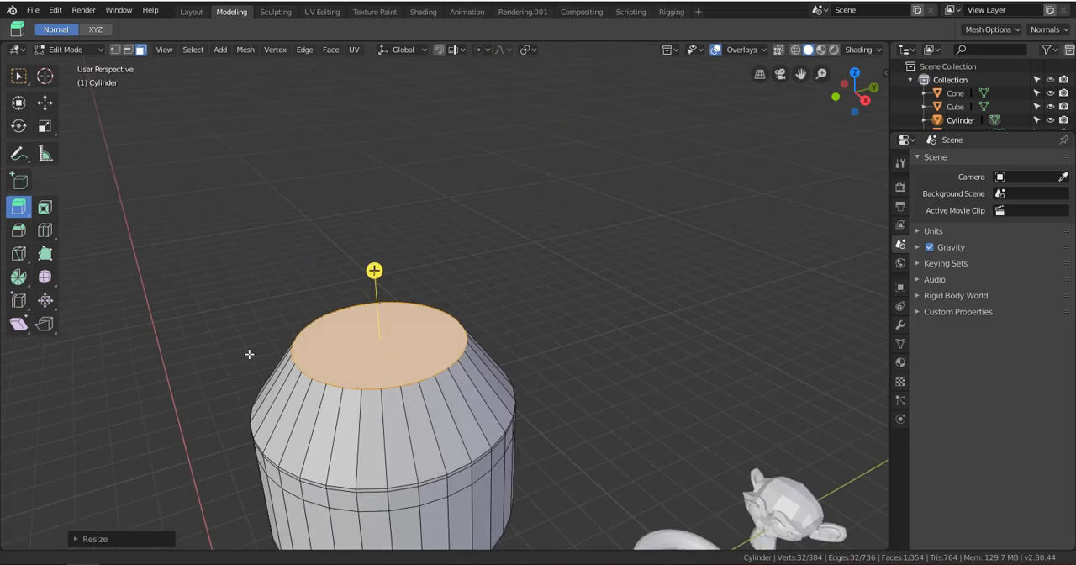
Extrude the narrowed top face upward as a second neck, scaling its uppermost section outward into a flare
{"action": "left_click", "coordinate": [44, 102]}
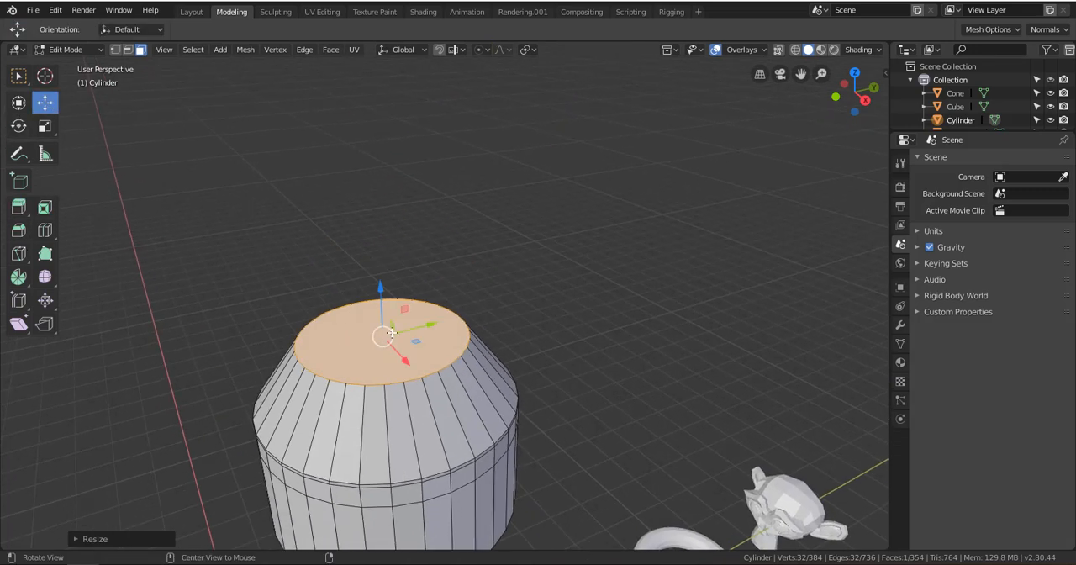
{"action": "middle_click_drag", "start_coordinate": [339, 295], "coordinate": [466, 277]}
{"action": "key", "text": "e"}
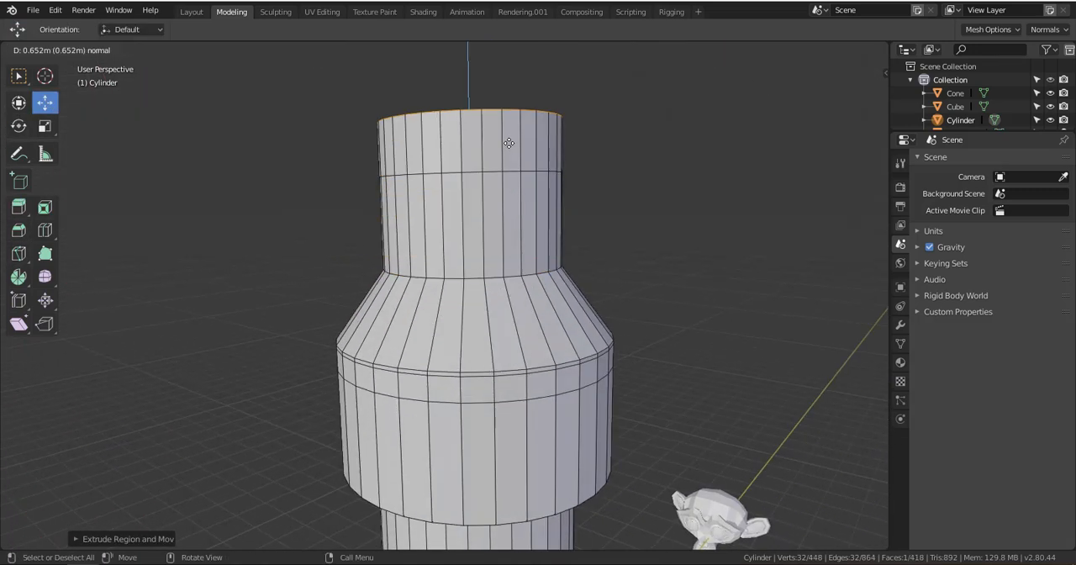
{"action": "left_click", "coordinate": [506, 138]}
{"action": "key", "text": "s"}
{"action": "left_click", "coordinate": [595, 171]}
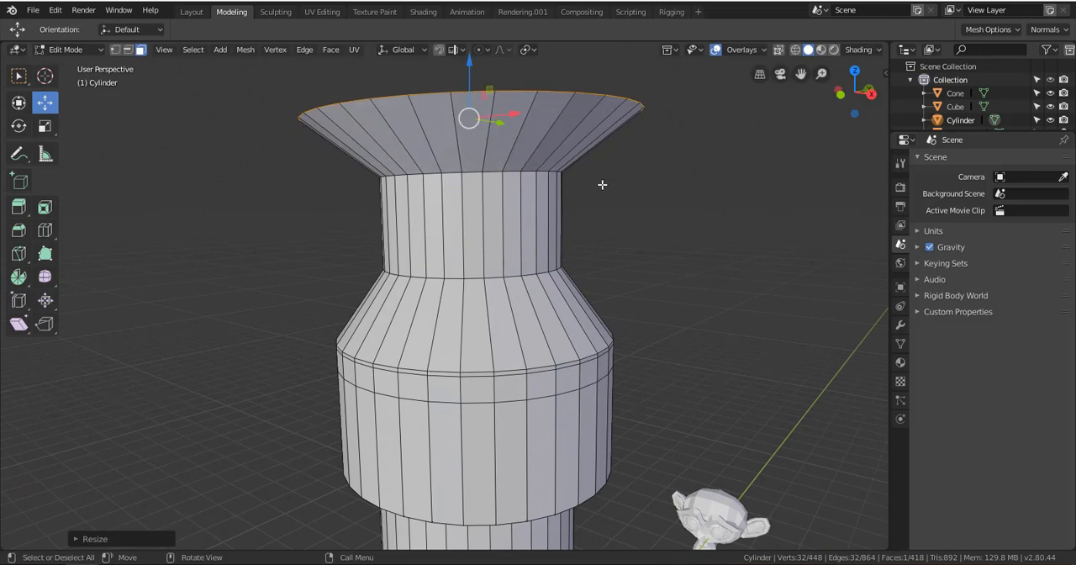
Extrude the flared top face upward into a wide rim and clear the selection
{"action": "middle_click_drag", "start_coordinate": [600, 183], "coordinate": [524, 283]}
{"action": "key", "text": "e"}
{"action": "left_click", "coordinate": [507, 195]}
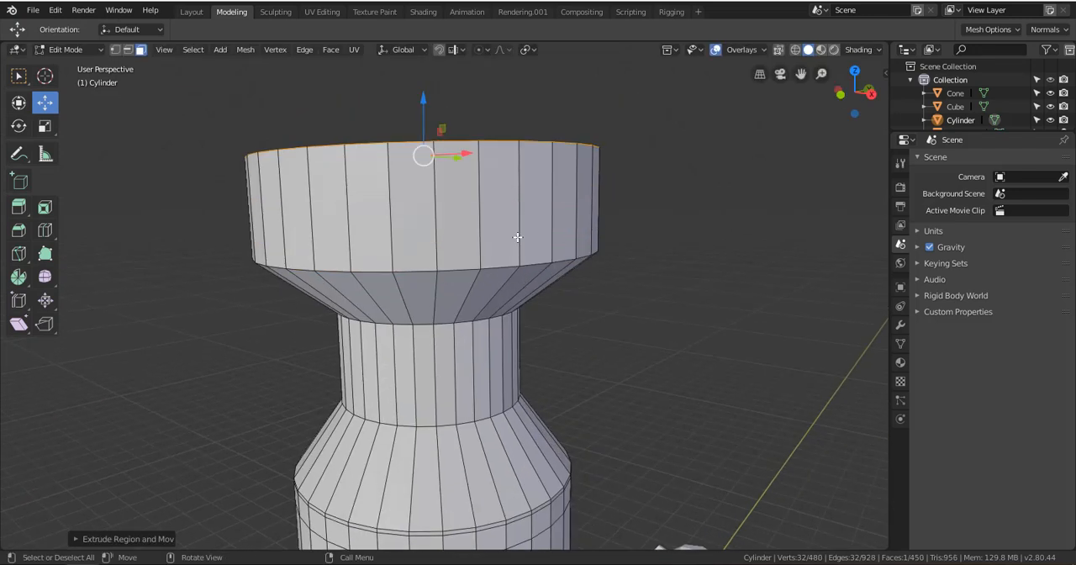
{"action": "scroll", "coordinate": [514, 227], "scroll_direction": "down", "scroll_amount": 5}
{"action": "scroll", "coordinate": [479, 239], "scroll_direction": "up", "scroll_amount": 4}
{"action": "middle_click_drag", "start_coordinate": [479, 239], "coordinate": [109, 233]}
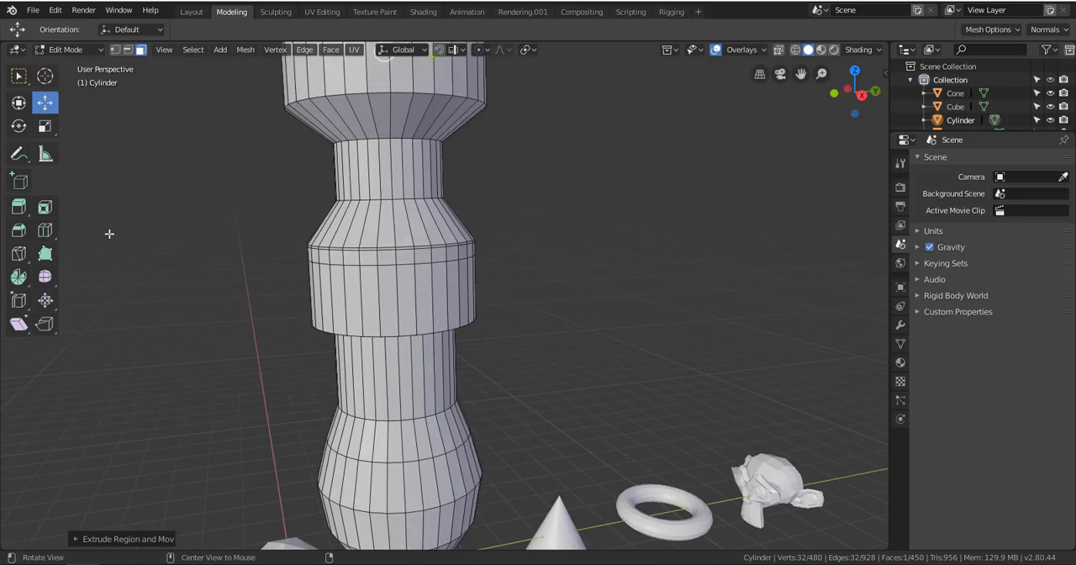
{"action": "middle_click_drag", "start_coordinate": [281, 229], "coordinate": [392, 313], "text": "shift"}
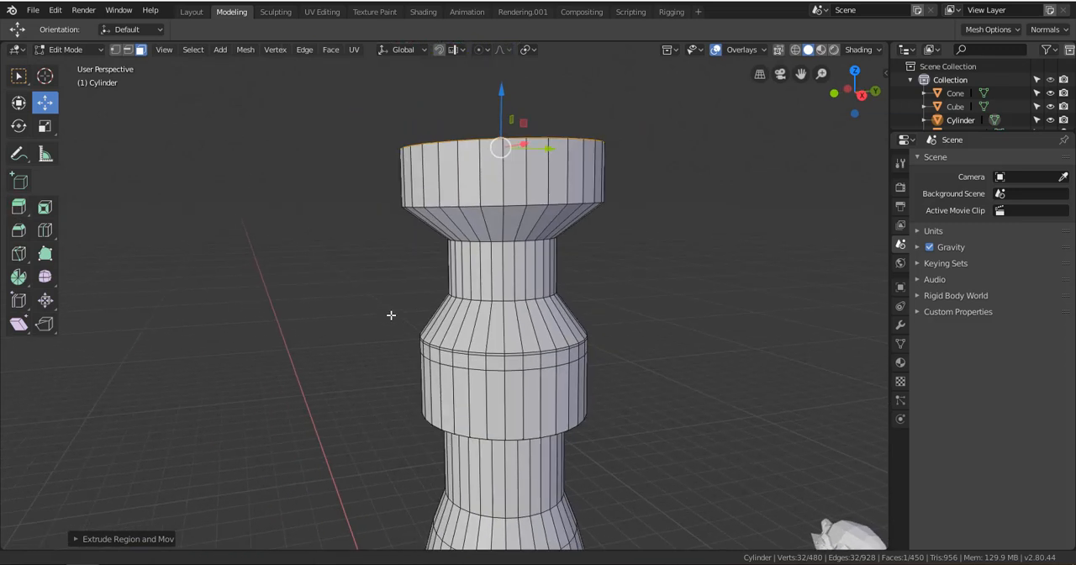
{"action": "middle_click_drag", "start_coordinate": [448, 264], "coordinate": [434, 287]}
{"action": "left_click", "coordinate": [331, 257]}
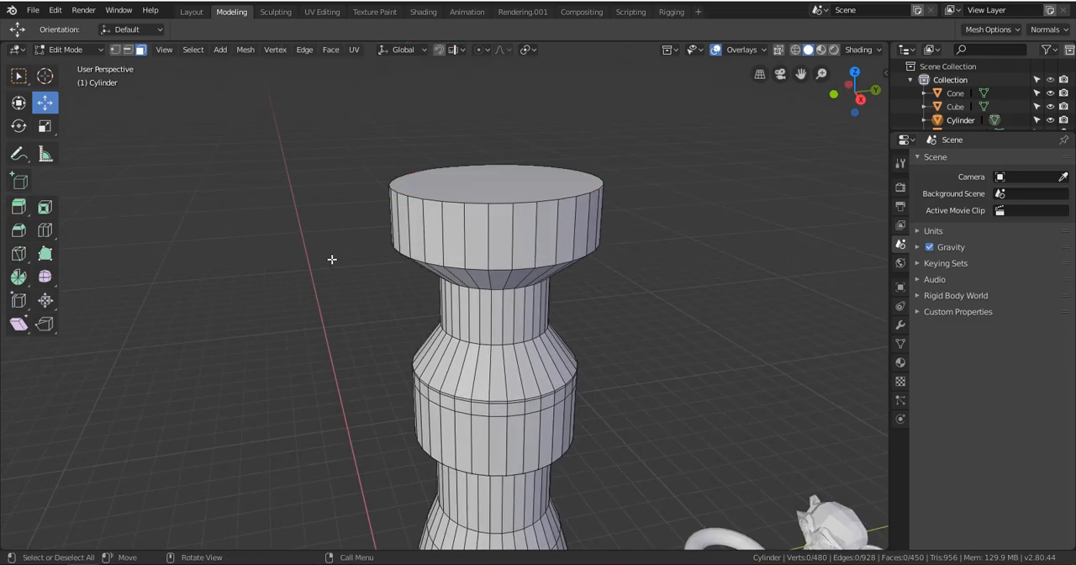
Try to select the edge loop between the lower neck and the bulging body in face selection mode
{"action": "left_click_drag", "start_coordinate": [391, 353], "coordinate": [383, 211], "text": "alt+shift"}
{"action": "scroll", "coordinate": [393, 239], "scroll_direction": "up", "scroll_amount": 1}
{"action": "scroll", "coordinate": [369, 209], "scroll_direction": "up", "scroll_amount": 2}
{"action": "left_click_drag", "start_coordinate": [419, 172], "coordinate": [343, 250], "text": "alt+shift"}
{"action": "scroll", "coordinate": [387, 268], "scroll_direction": "up", "scroll_amount": 2}
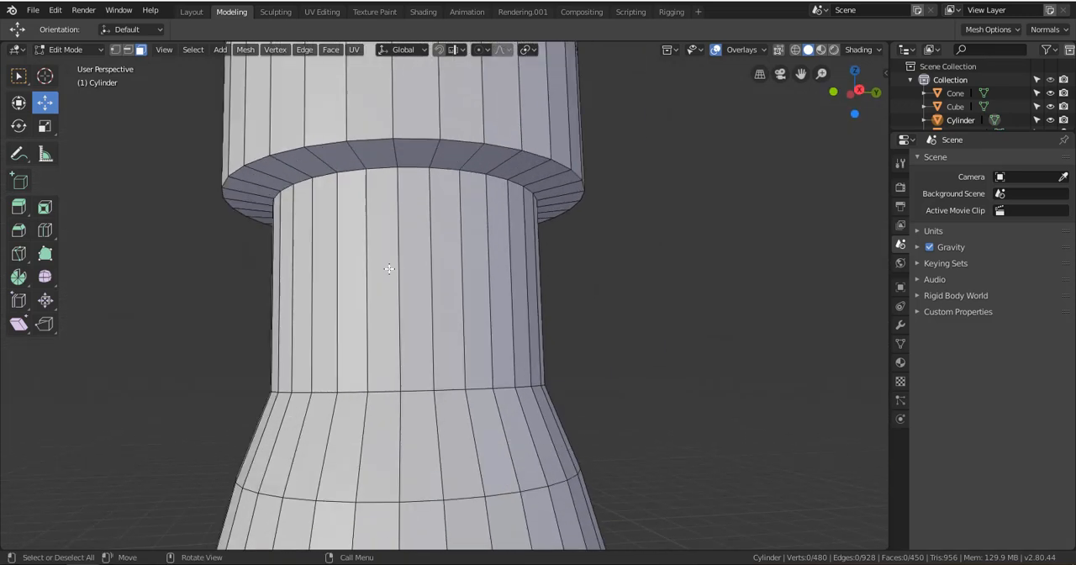
{"action": "left_click_drag", "start_coordinate": [392, 407], "coordinate": [437, 256], "text": "alt+shift"}
{"action": "scroll", "coordinate": [284, 249], "scroll_direction": "up", "scroll_amount": 3}
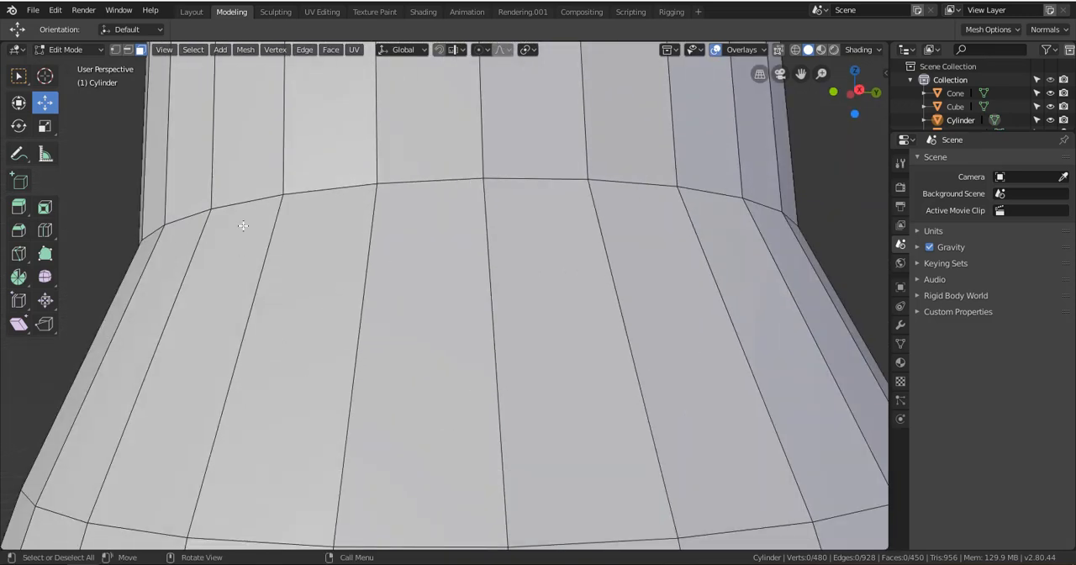
{"action": "left_click", "coordinate": [252, 198]}
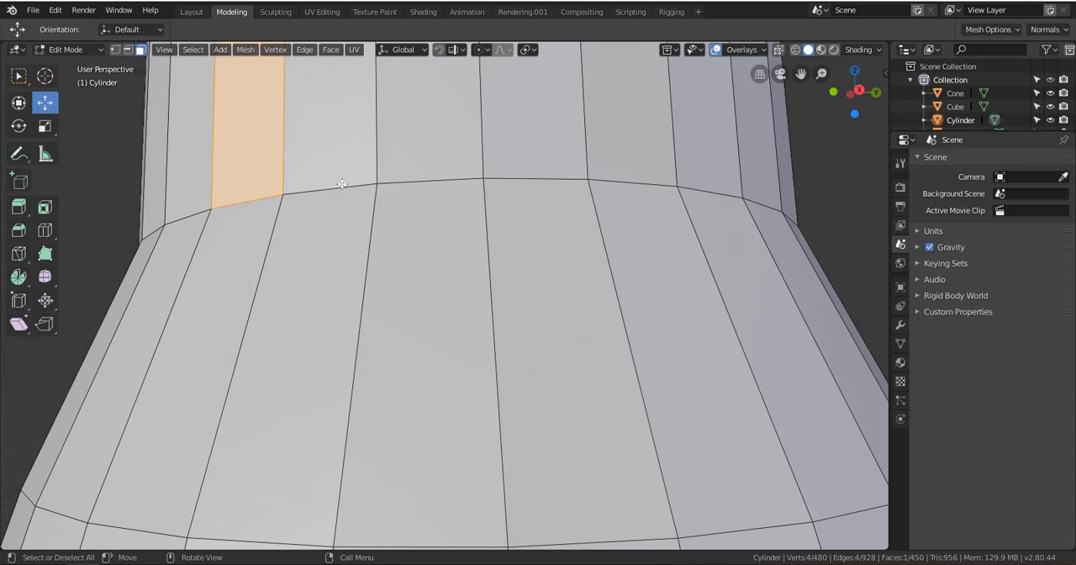
Switch to edge selection, select the full edge loop at the base of the lower neck, and clear the selection
{"action": "left_click", "coordinate": [128, 52]}
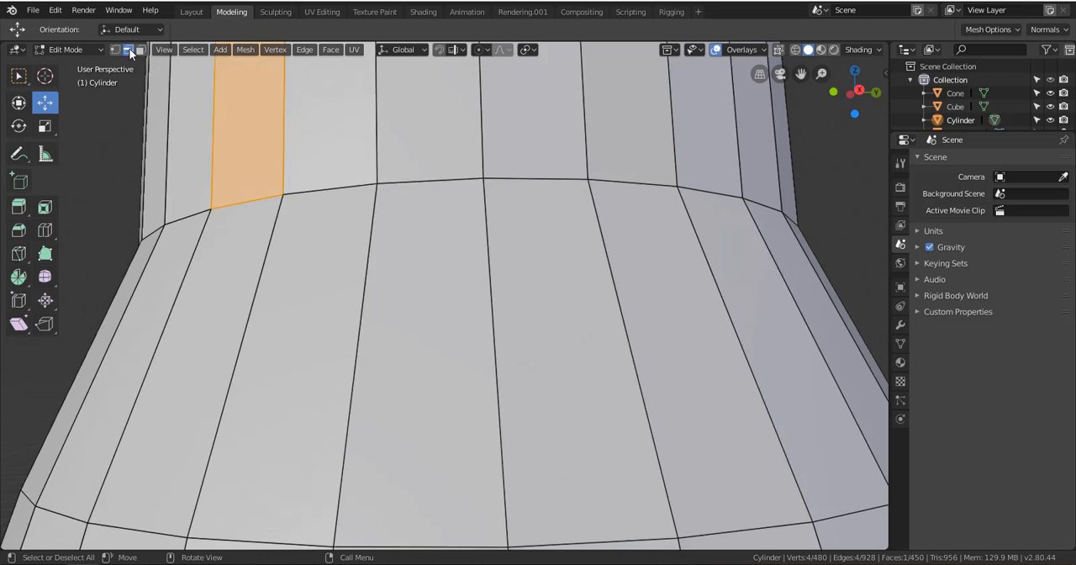
{"action": "left_click", "coordinate": [343, 185]}
{"action": "left_click", "coordinate": [426, 180], "text": "alt"}
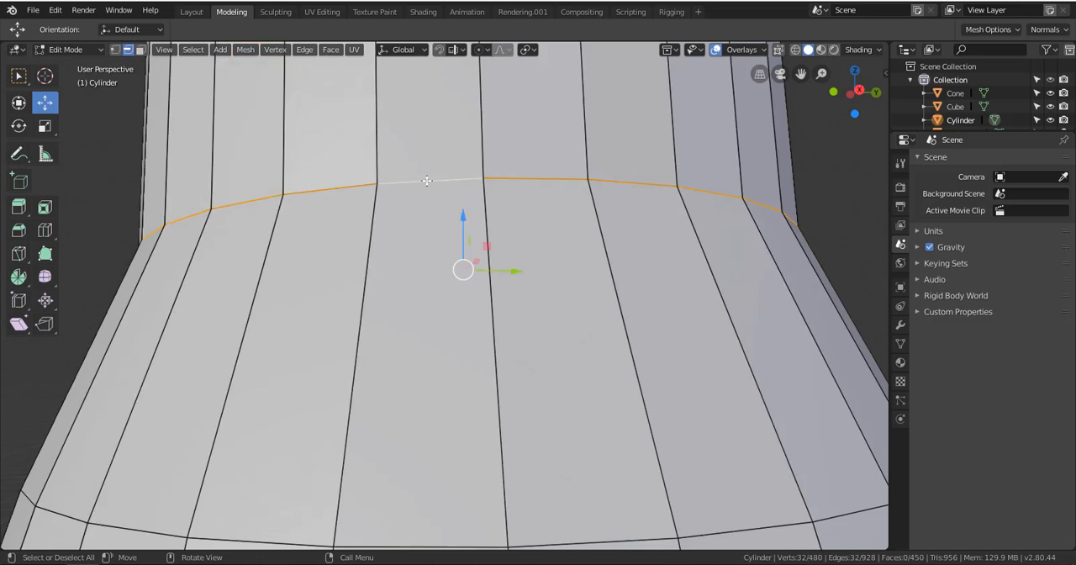
{"action": "scroll", "coordinate": [285, 227], "scroll_direction": "down", "scroll_amount": 6}
{"action": "scroll", "coordinate": [316, 252], "scroll_direction": "up", "scroll_amount": 5}
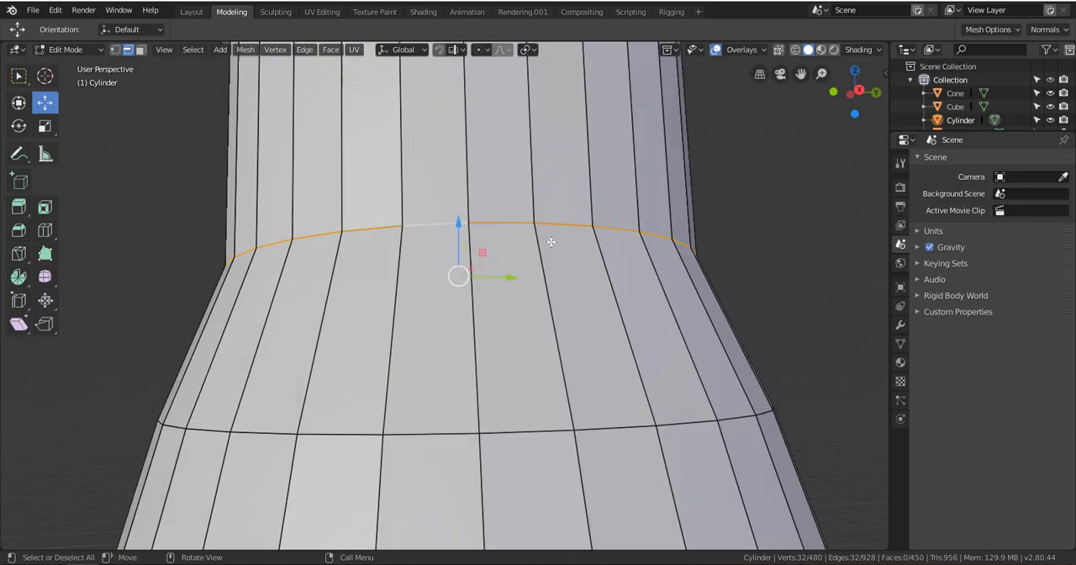
{"action": "left_click", "coordinate": [196, 227]}
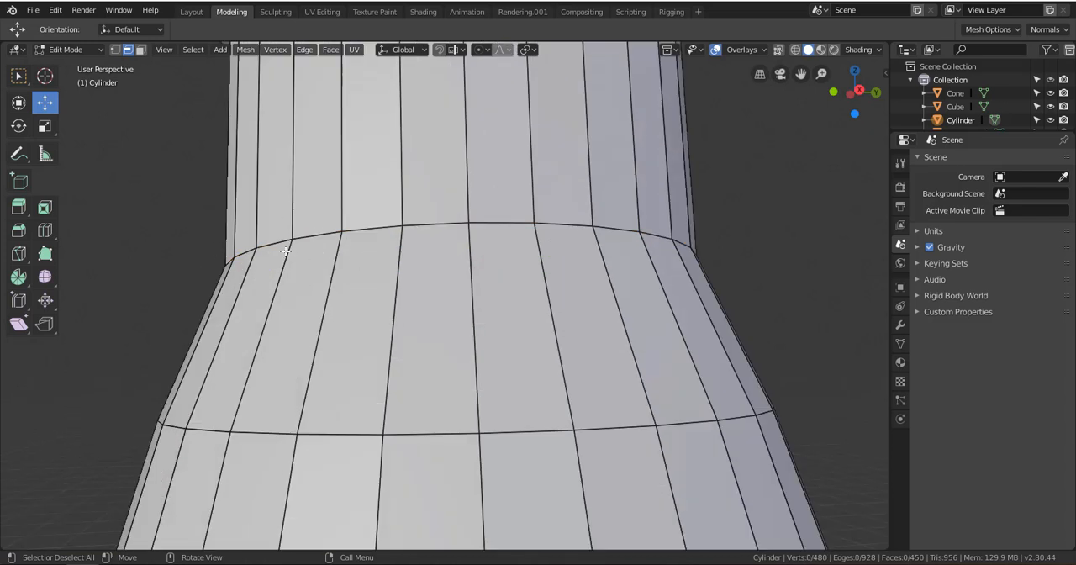
Add one horizontal loop cut around the body section just below the lower neck and another around that neck
{"action": "left_click", "coordinate": [45, 231]}
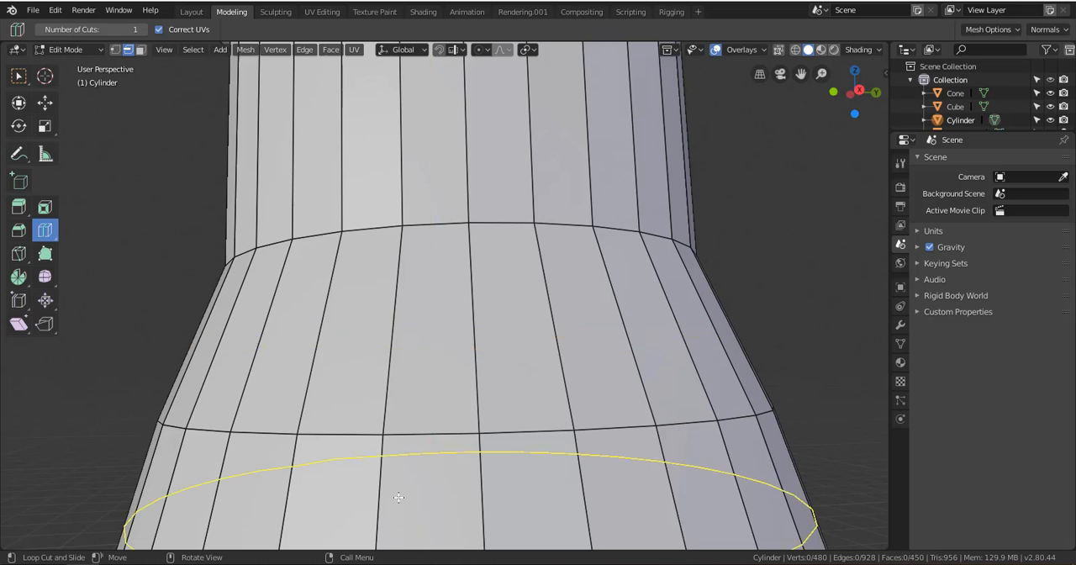
{"action": "left_click", "coordinate": [466, 321]}
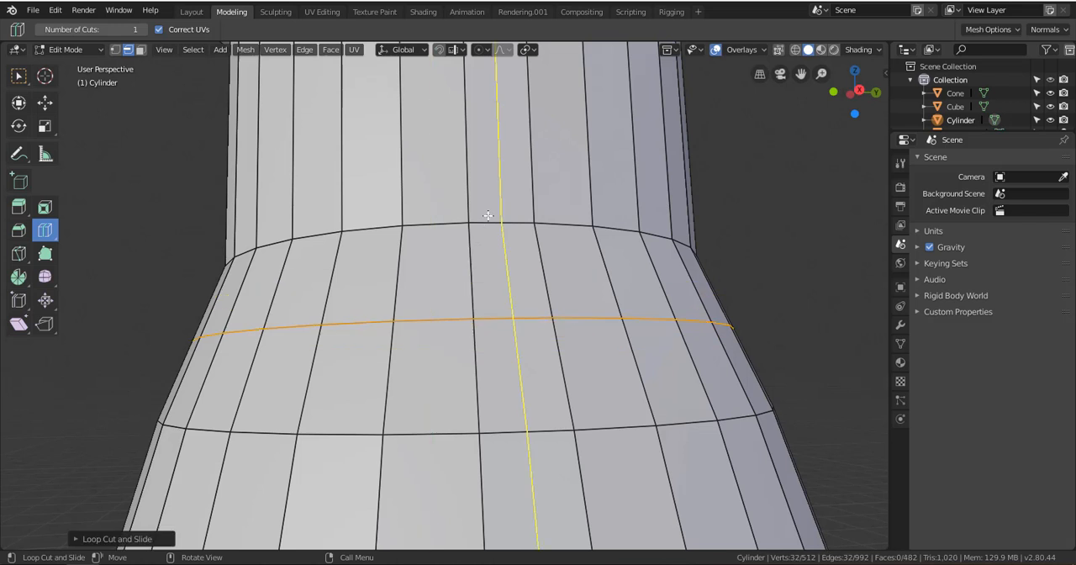
{"action": "left_click", "coordinate": [484, 183]}
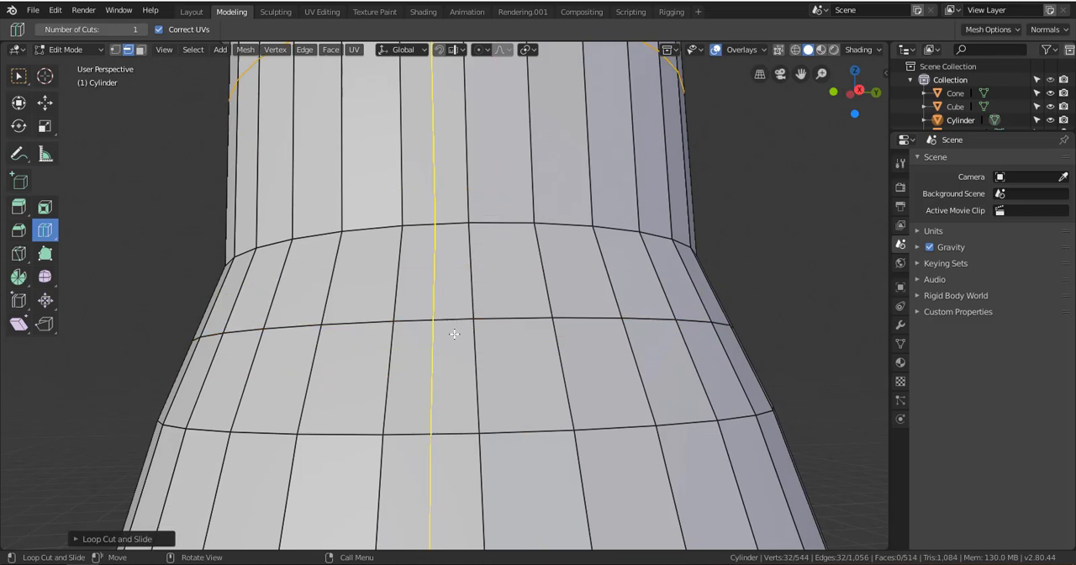
Add another horizontal loop cut just below the base of the lower neck and three more around the neck itself
{"action": "left_click", "coordinate": [464, 236]}
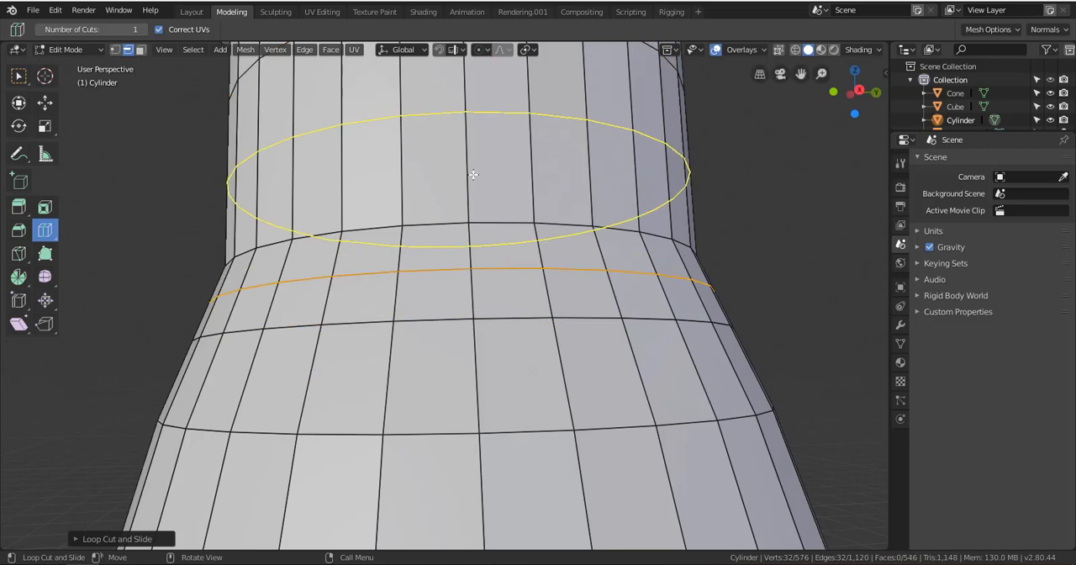
{"action": "left_click", "coordinate": [462, 130]}
{"action": "left_click", "coordinate": [418, 177]}
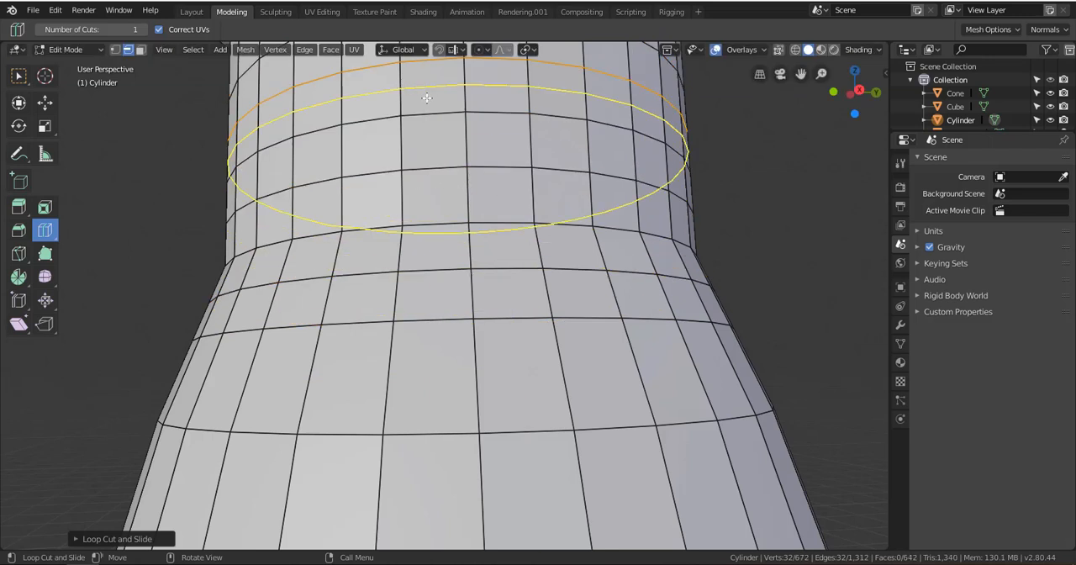
{"action": "left_click", "coordinate": [423, 96]}
{"action": "middle_click_drag", "start_coordinate": [514, 291], "coordinate": [521, 336]}
{"action": "scroll", "coordinate": [807, 339], "scroll_direction": "down", "scroll_amount": 3}
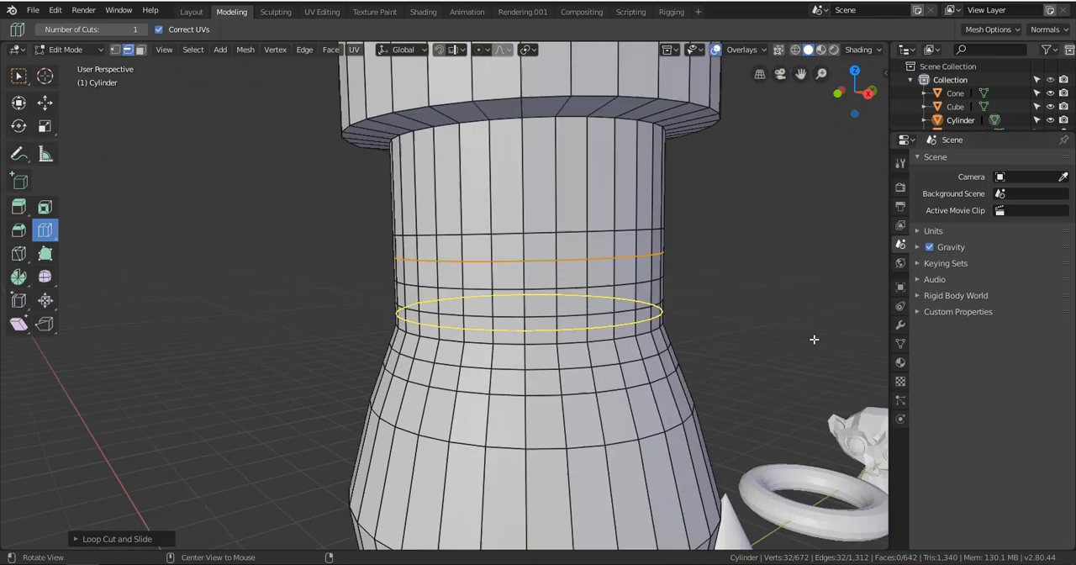
{"action": "middle_click_drag", "start_coordinate": [813, 338], "coordinate": [668, 331]}
{"action": "middle_click_drag", "start_coordinate": [695, 263], "coordinate": [727, 319]}
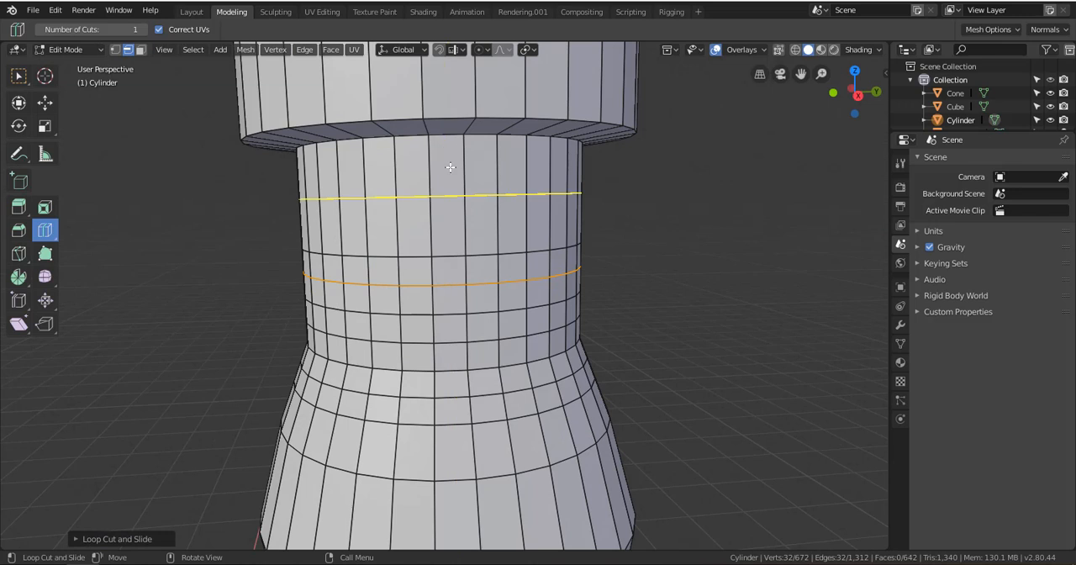
{"action": "middle_click_drag", "start_coordinate": [524, 209], "coordinate": [535, 230]}
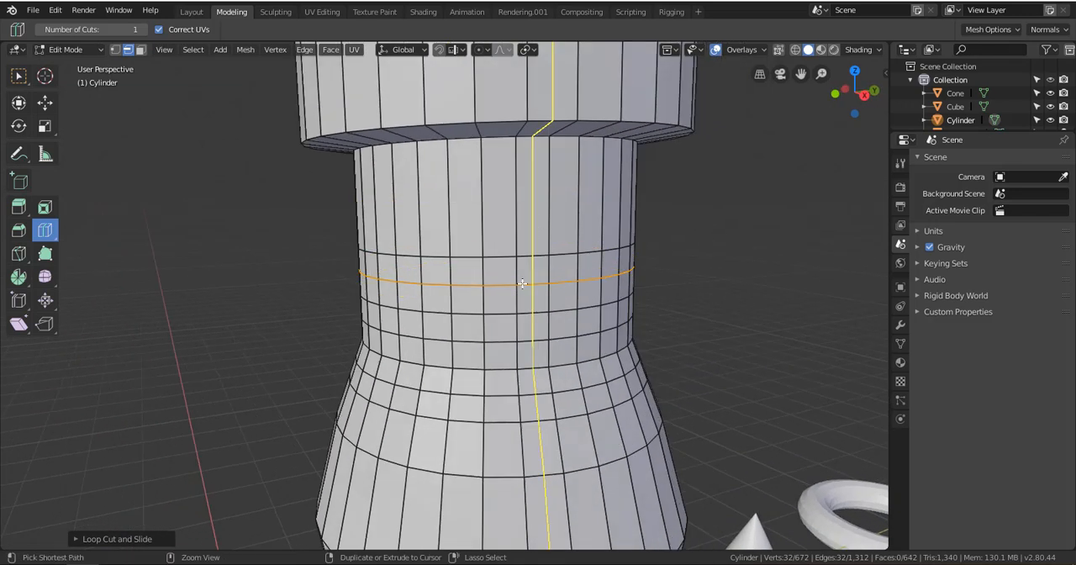
{"action": "right_click", "coordinate": [199, 283]}
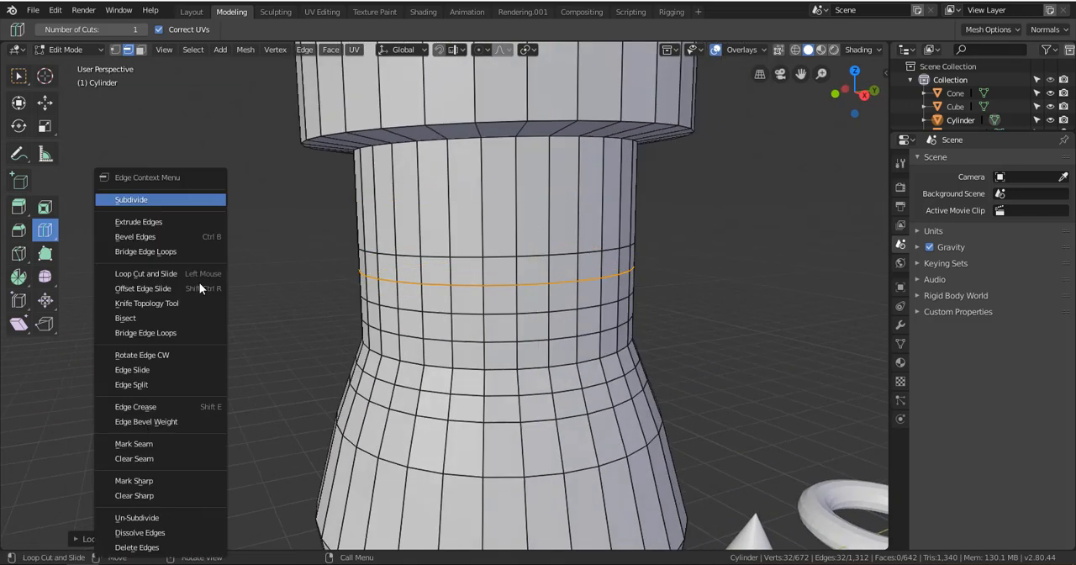
Switch to the Move tool, undo all the loop cuts added around the neck and upper body, and clear the selection
{"action": "left_click", "coordinate": [44, 102]}
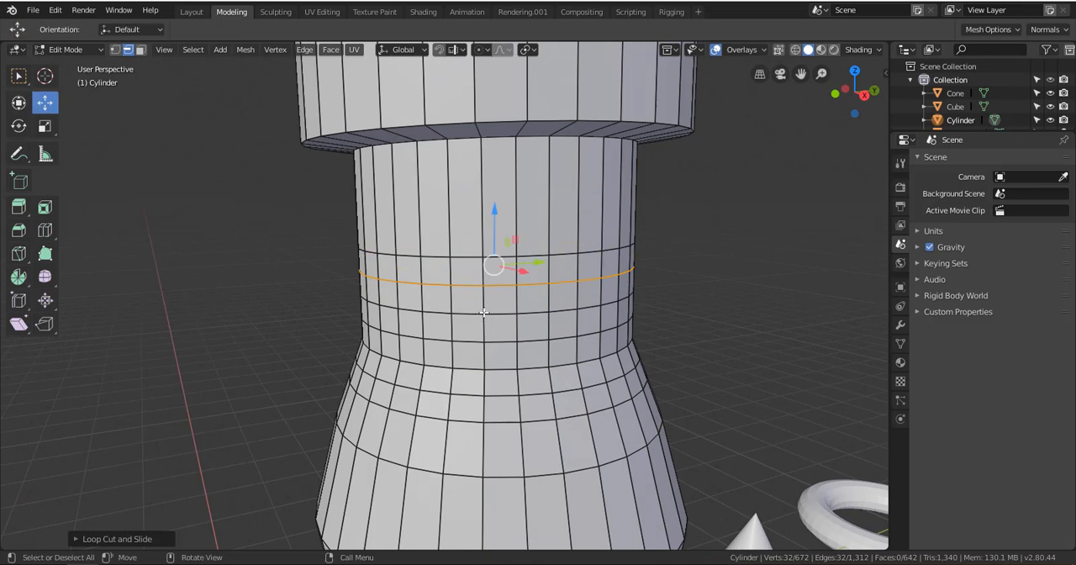
{"action": "key", "text": "ctrl+z"}
{"action": "key", "text": "ctrl+z"}
{"action": "key", "text": "ctrl+z"}
{"action": "key", "text": "ctrl+z"}
{"action": "key", "text": "ctrl+z"}
{"action": "key", "text": "ctrl+z"}
{"action": "key", "text": "ctrl+z"}
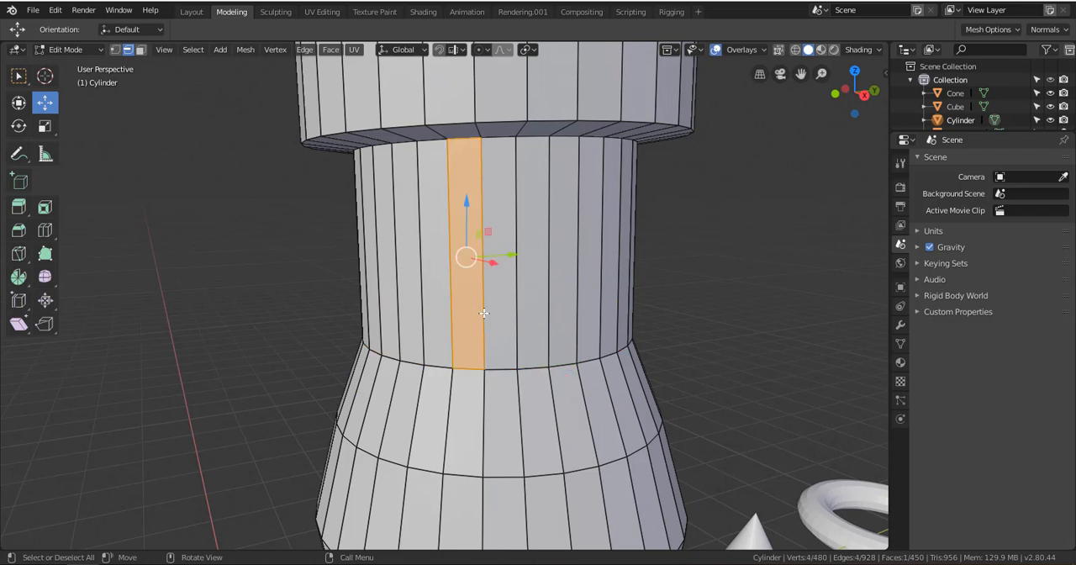
{"action": "key", "text": "alt+a"}
Start a single horizontal loop cut around the middle of the lower neck with Loop Cut and Slide
{"action": "scroll", "coordinate": [571, 365], "scroll_direction": "up", "scroll_amount": 3}
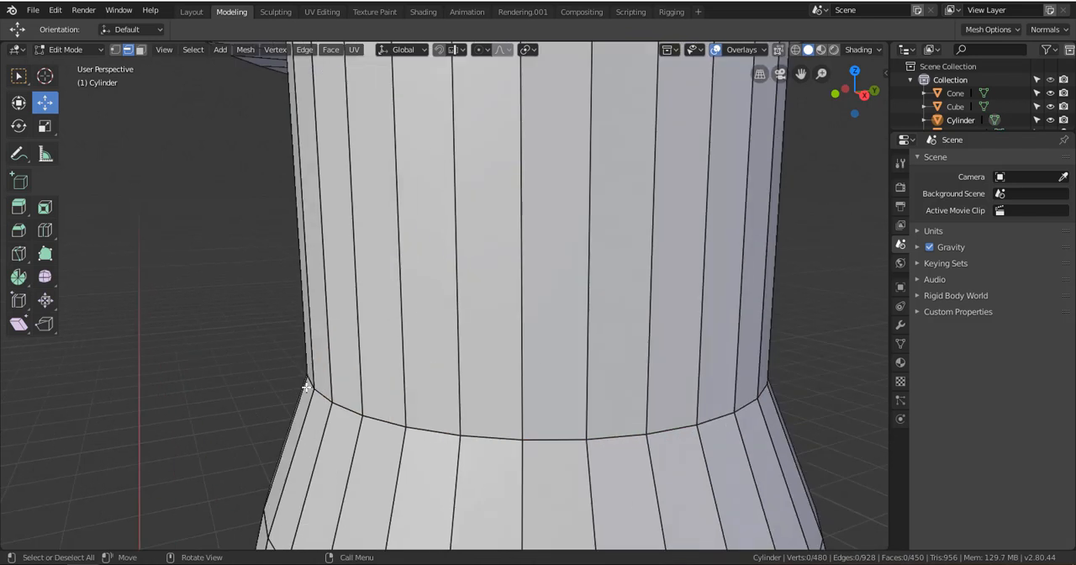
{"action": "scroll", "coordinate": [527, 391], "scroll_direction": "down", "scroll_amount": 5}
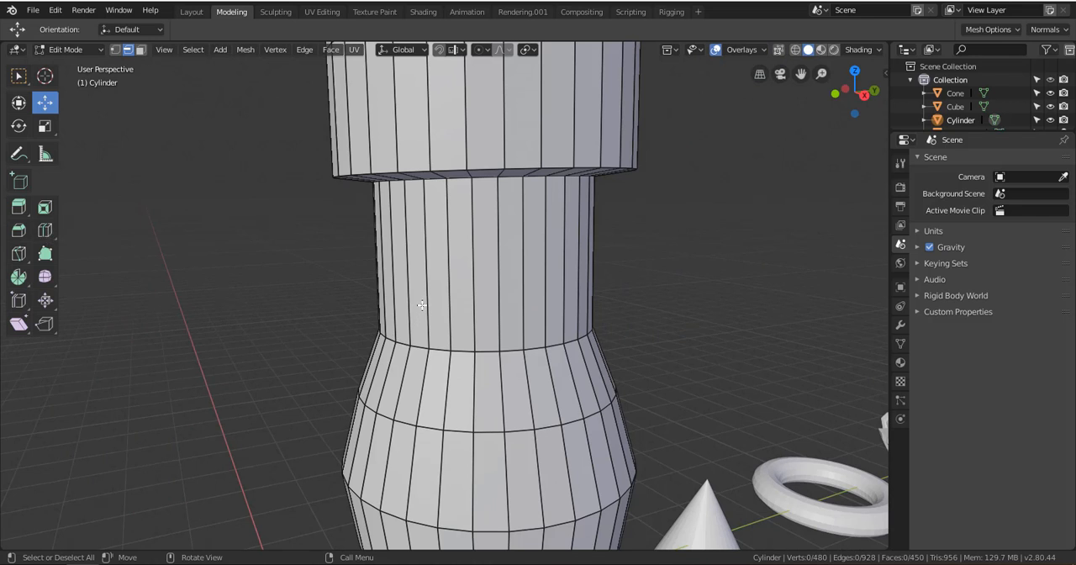
{"action": "key", "text": "ctrl+r"}
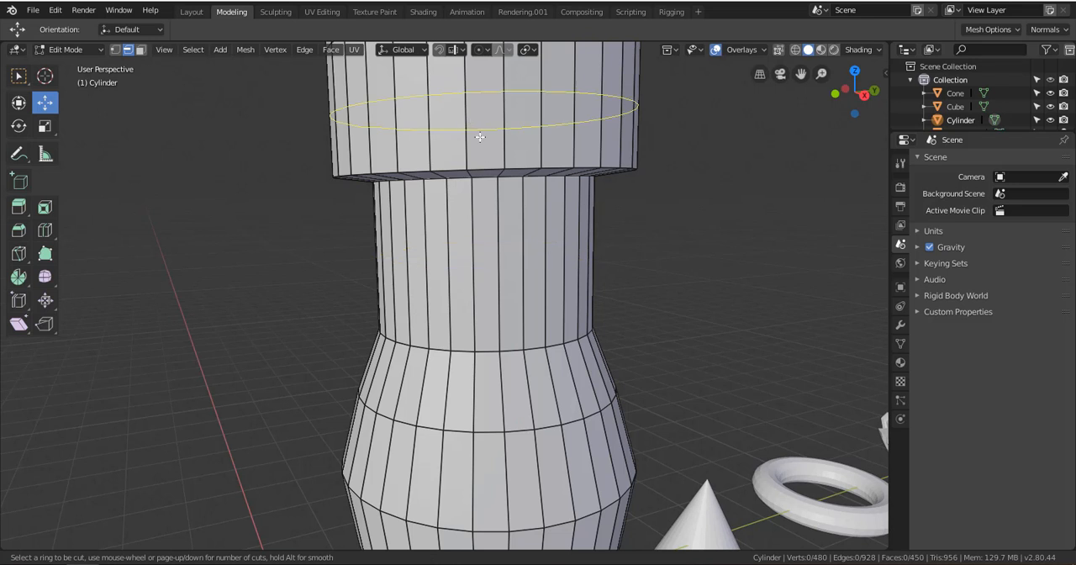
{"action": "left_click", "coordinate": [486, 267]}
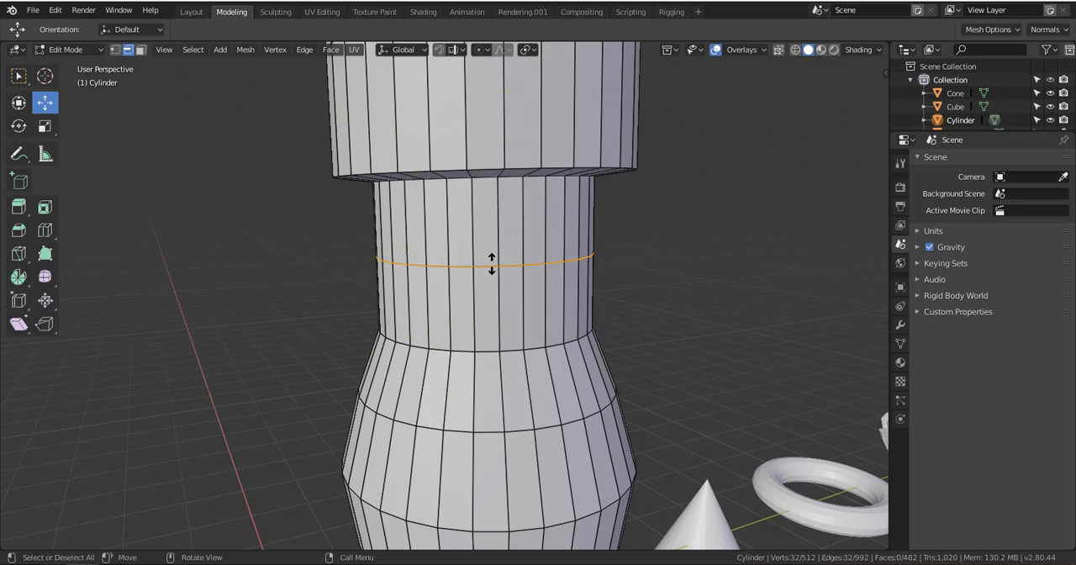
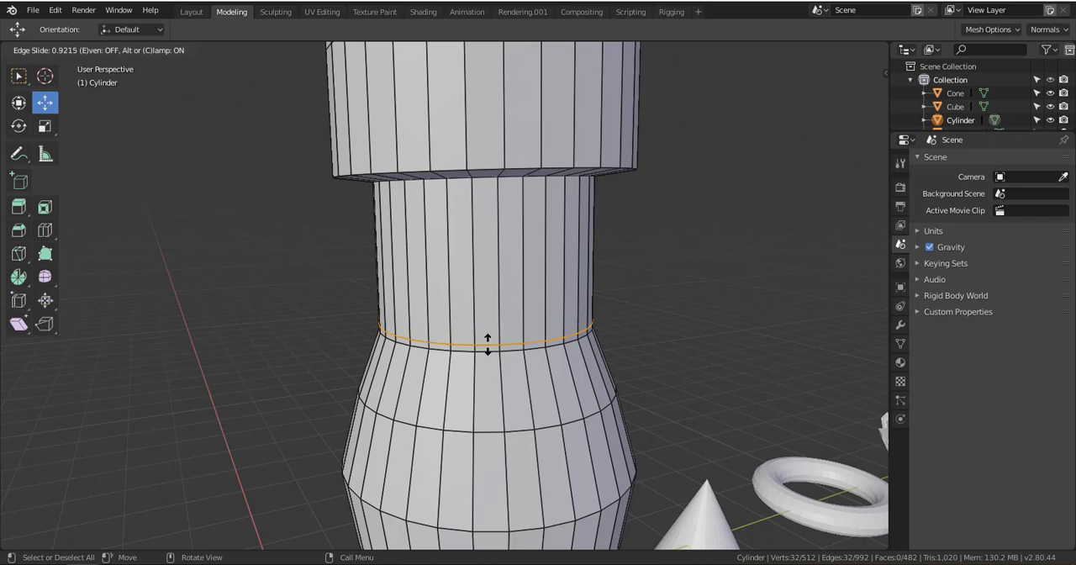
Place a loop cut just above the lower neck's base edge, add another just below that edge, and clear the selection
{"action": "left_click", "coordinate": [487, 344]}
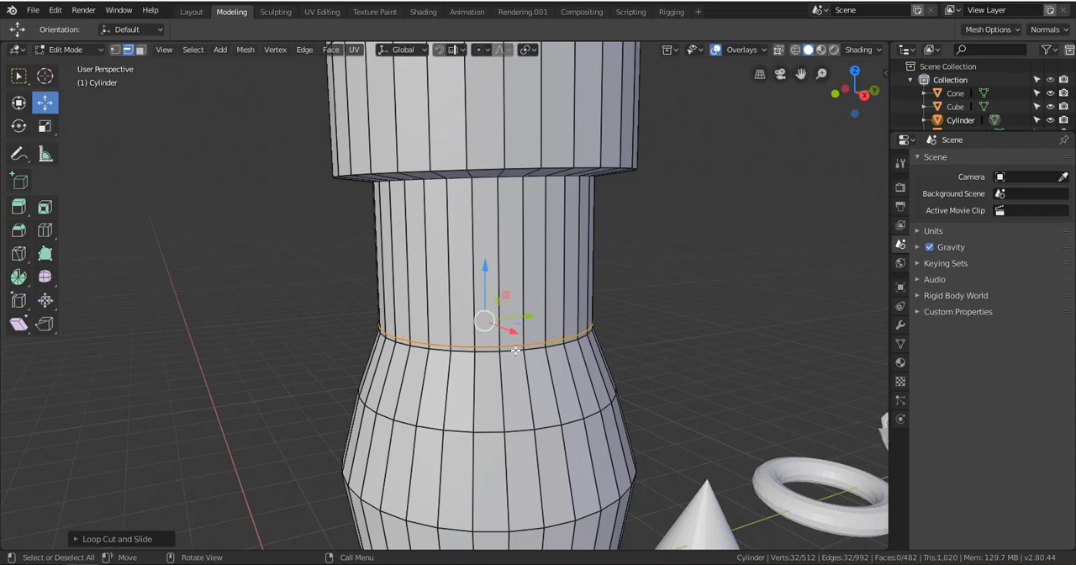
{"action": "middle_click_drag", "start_coordinate": [502, 405], "coordinate": [514, 269], "text": "shift"}
{"action": "scroll", "coordinate": [513, 267], "scroll_direction": "up", "scroll_amount": 4}
{"action": "middle_click_drag", "start_coordinate": [509, 216], "coordinate": [478, 372], "text": "shift"}
{"action": "key", "text": "ctrl+r"}
{"action": "left_click", "coordinate": [481, 391]}
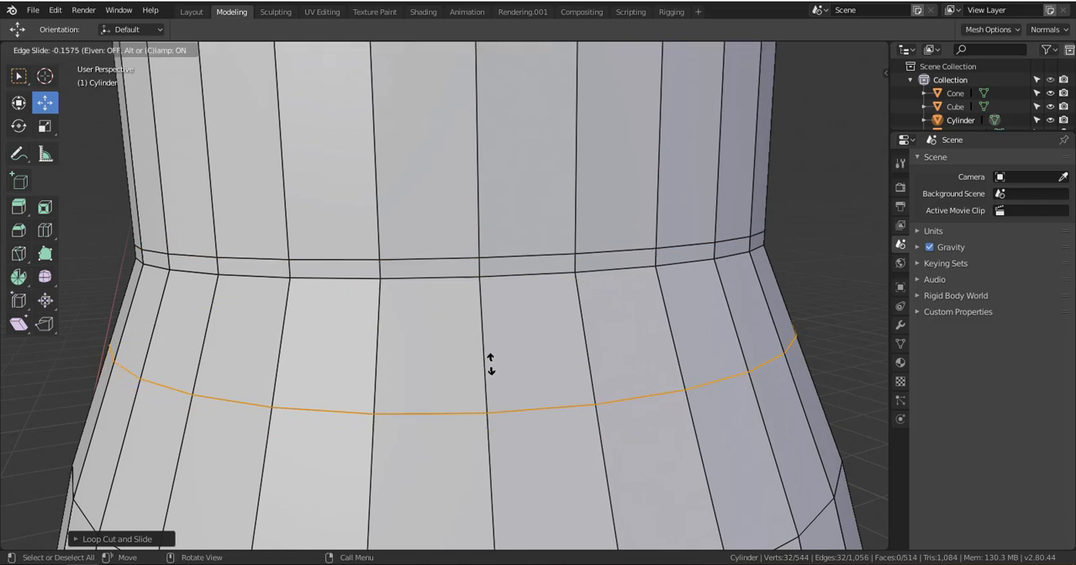
{"action": "left_click", "coordinate": [491, 239]}
{"action": "scroll", "coordinate": [491, 242], "scroll_direction": "down", "scroll_amount": 5}
{"action": "key", "text": "a"}
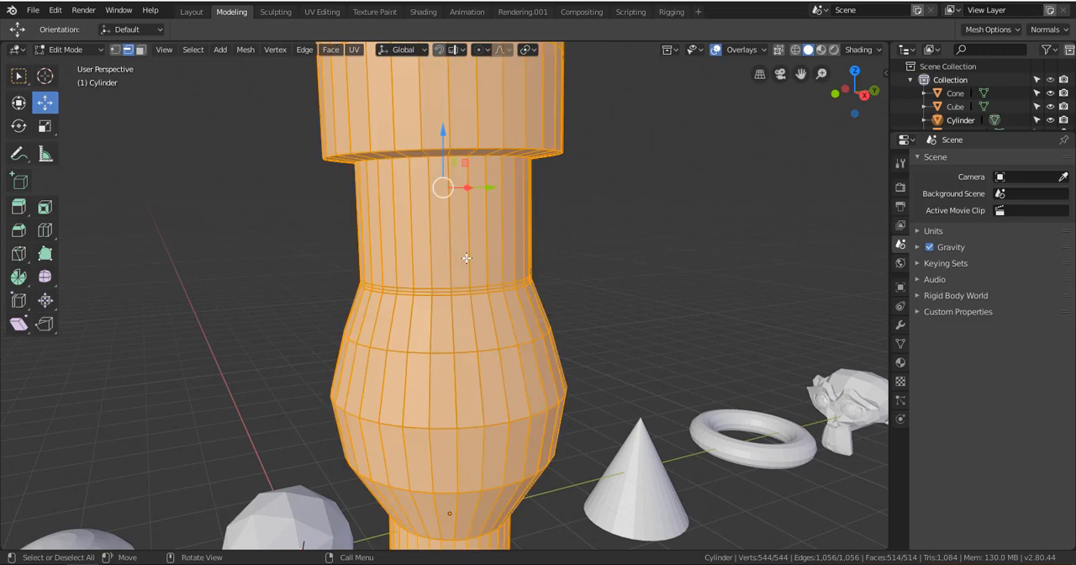
{"action": "key", "text": "alt+a"}
Bevel the edge loop around the widest part of the lower bulge by about 0.635 with the Bevel tool
{"action": "scroll", "coordinate": [464, 277], "scroll_direction": "down", "scroll_amount": 5}
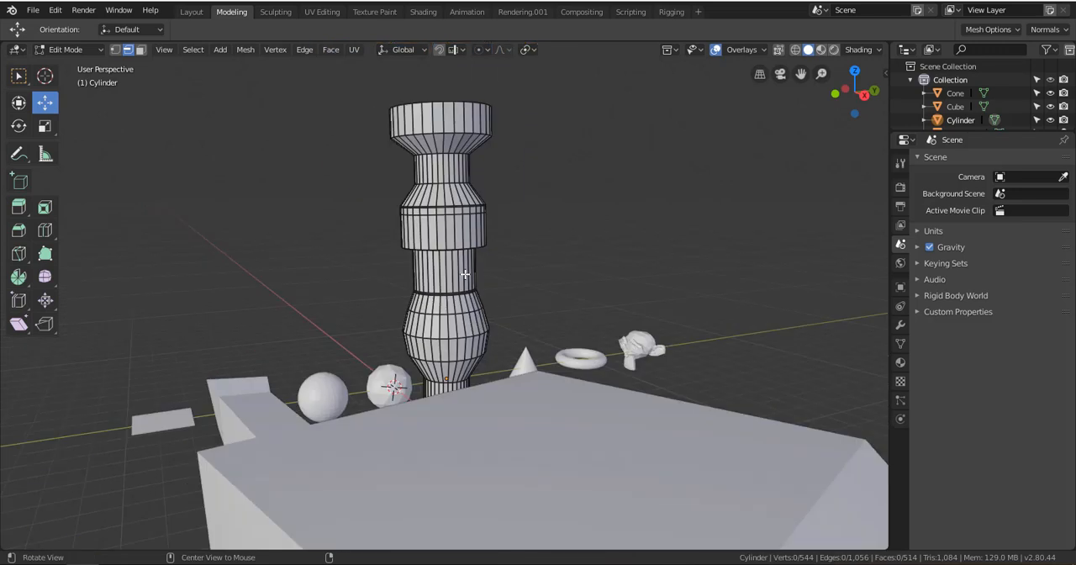
{"action": "scroll", "coordinate": [460, 303], "scroll_direction": "up", "scroll_amount": 6}
{"action": "scroll", "coordinate": [460, 302], "scroll_direction": "up", "scroll_amount": 8}
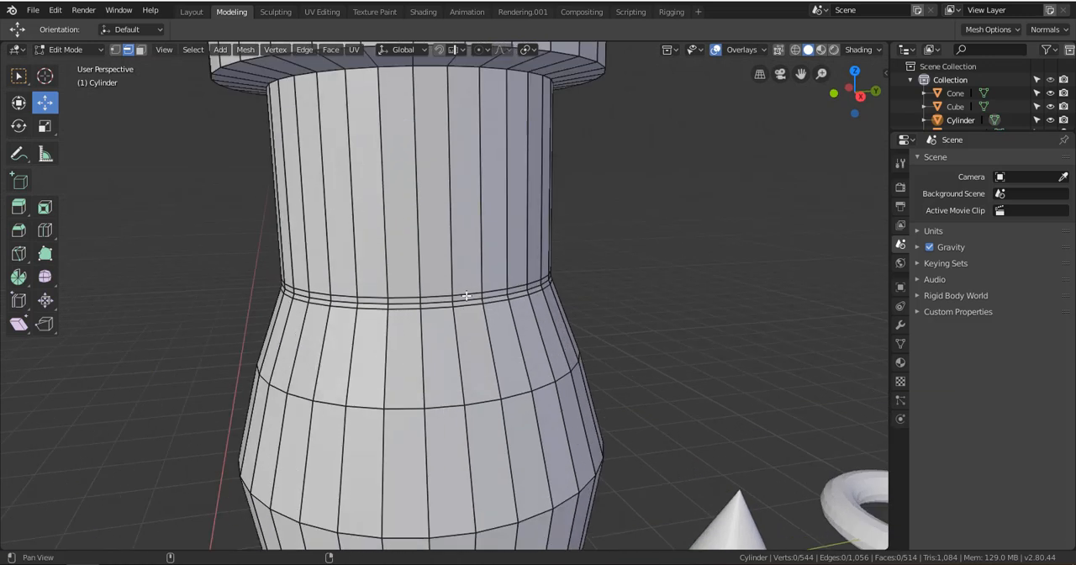
{"action": "scroll", "coordinate": [484, 257], "scroll_direction": "down", "scroll_amount": 5}
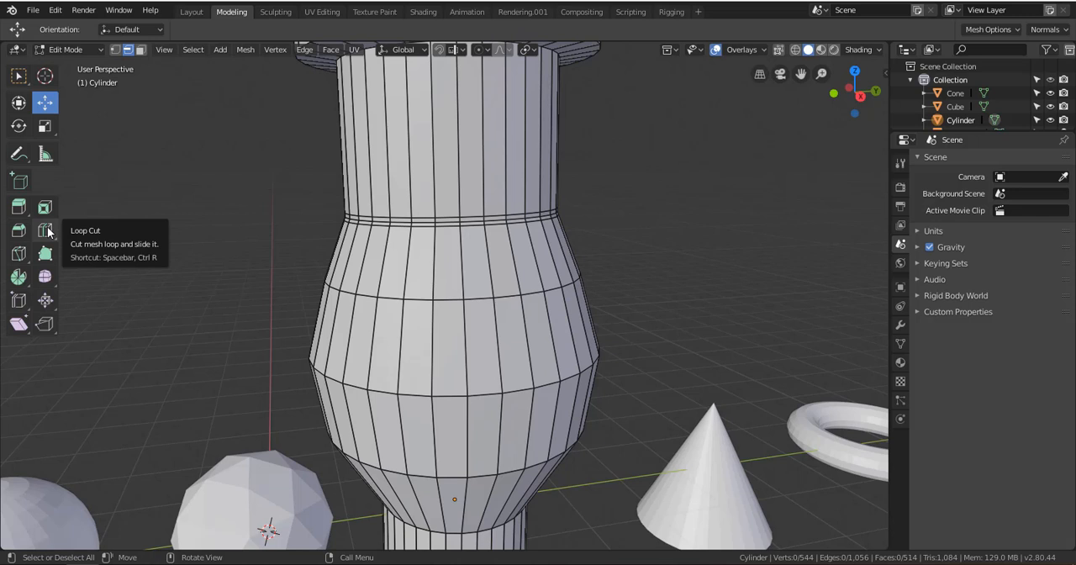
{"action": "scroll", "coordinate": [525, 295], "scroll_direction": "down", "scroll_amount": 2}
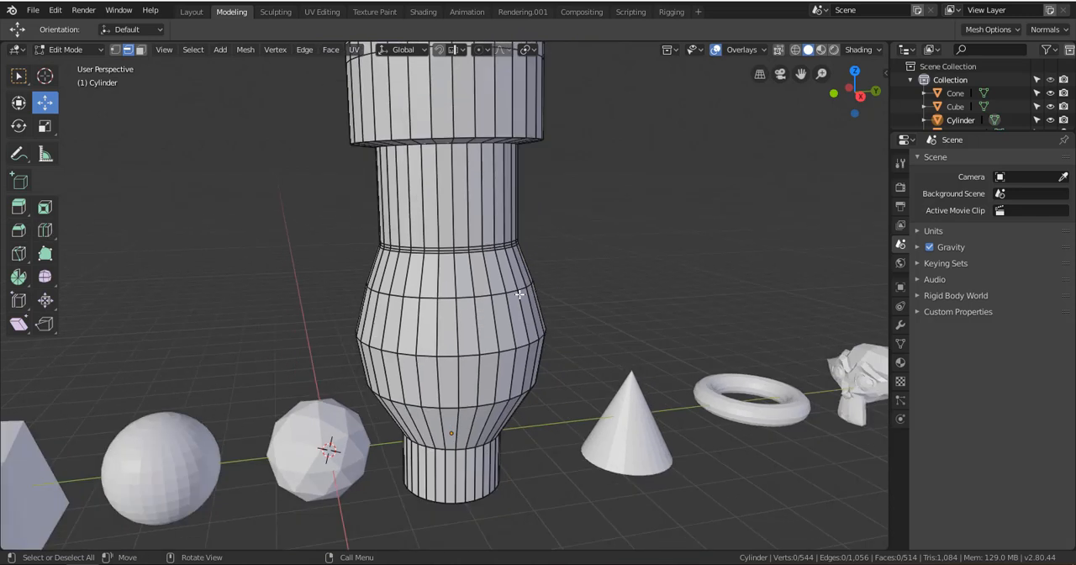
{"action": "scroll", "coordinate": [512, 297], "scroll_direction": "up", "scroll_amount": 1}
{"action": "middle_click_drag", "start_coordinate": [515, 311], "coordinate": [538, 256], "text": "shift"}
{"action": "scroll", "coordinate": [538, 255], "scroll_direction": "up", "scroll_amount": 4}
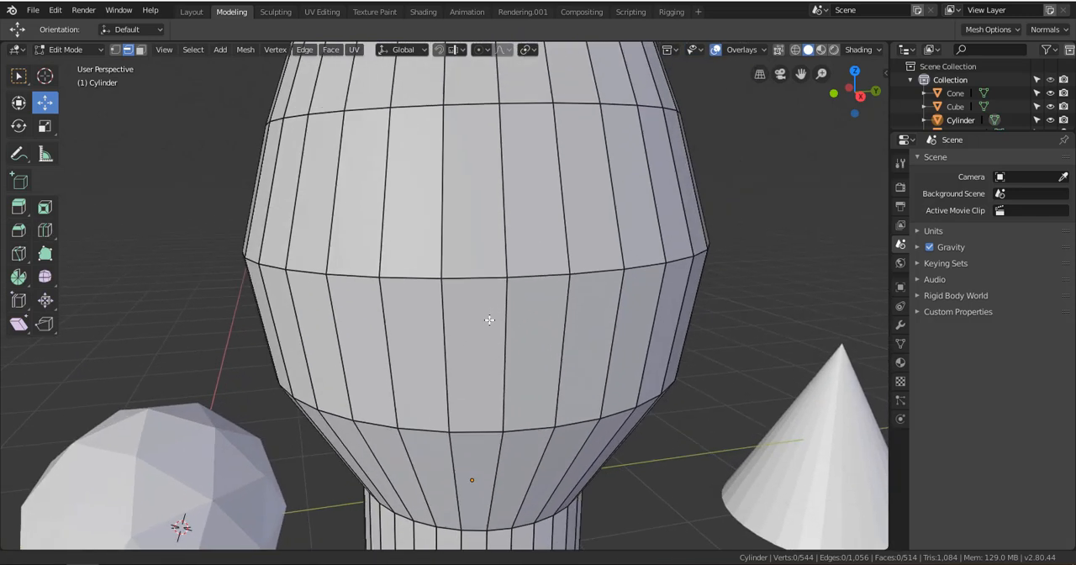
{"action": "left_click", "coordinate": [450, 279]}
{"action": "left_click", "coordinate": [405, 277]}
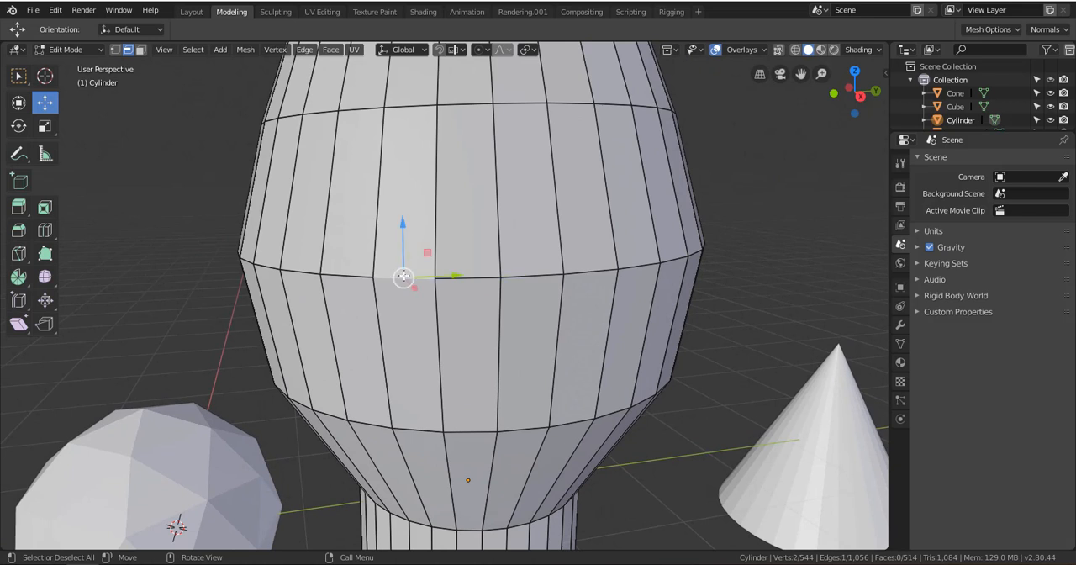
{"action": "left_click", "coordinate": [405, 276], "text": "alt"}
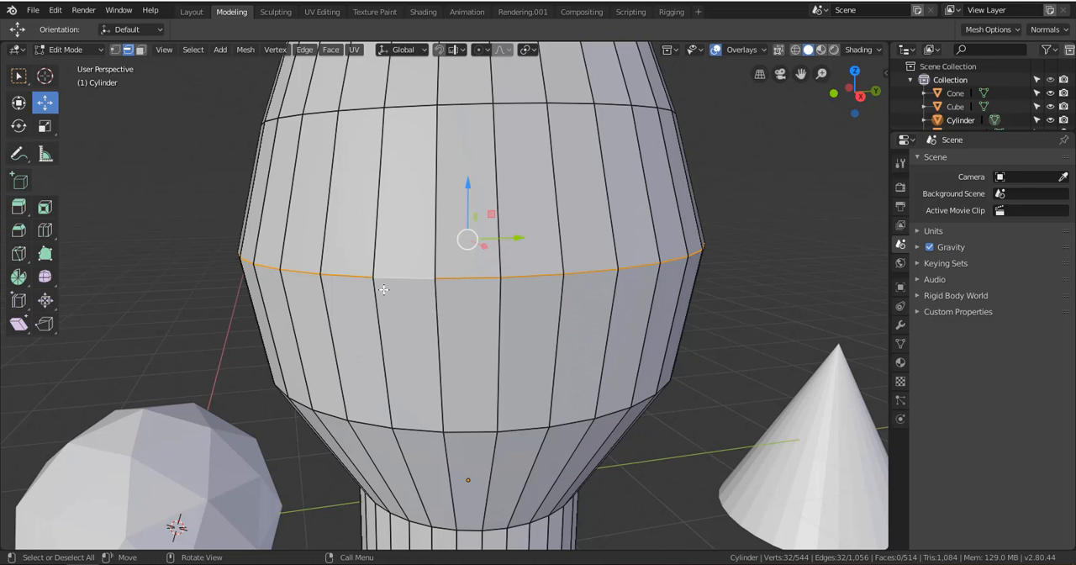
{"action": "left_click", "coordinate": [19, 233]}
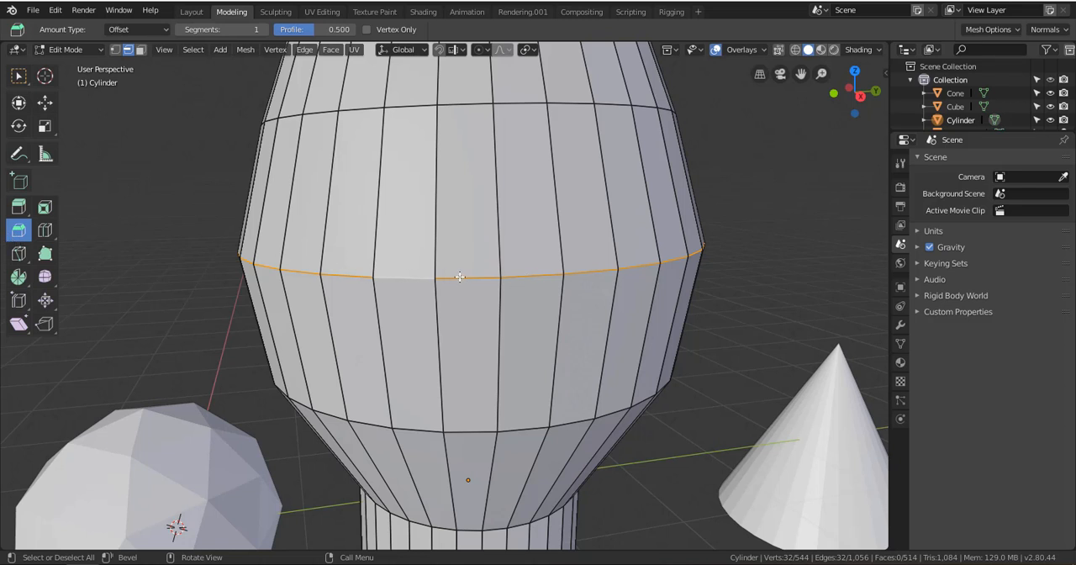
{"action": "left_click_drag", "start_coordinate": [461, 277], "coordinate": [523, 337]}
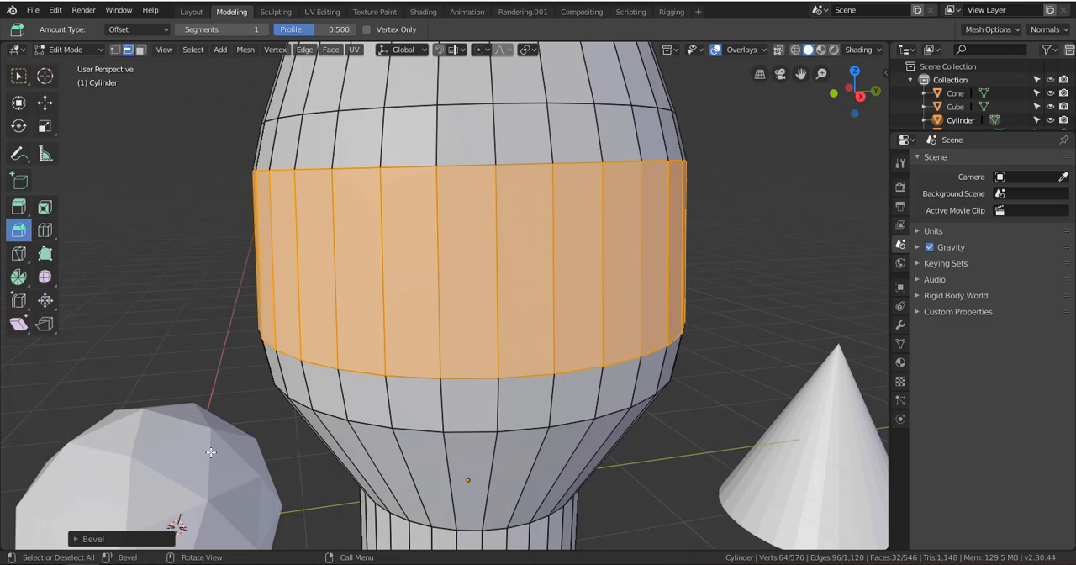
Set the bulge bevel to 5 segments with an amount of about 0.805, and clear the selection
{"action": "left_click", "coordinate": [77, 540]}
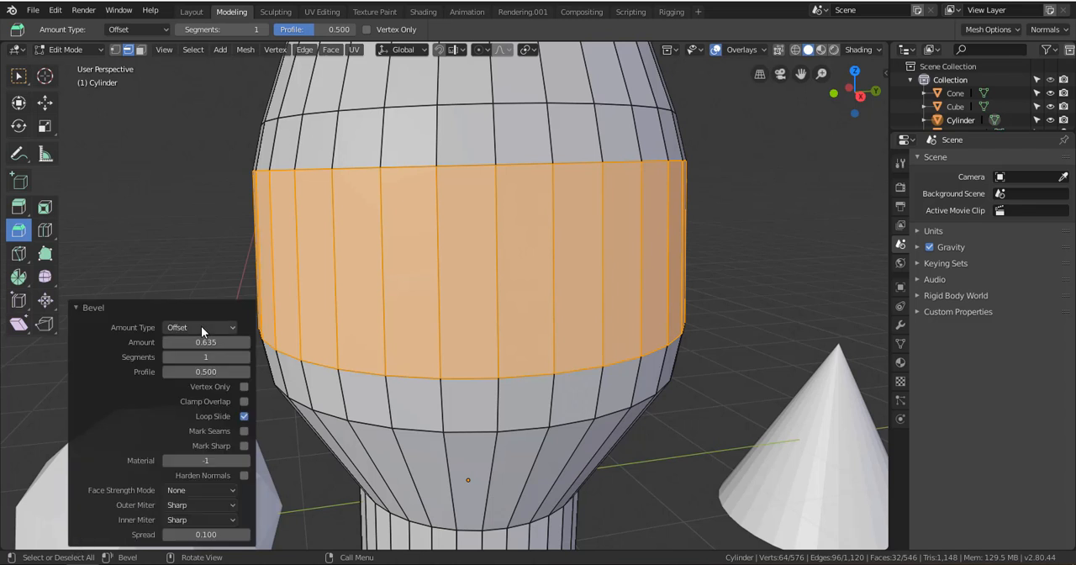
{"action": "left_click", "coordinate": [187, 308]}
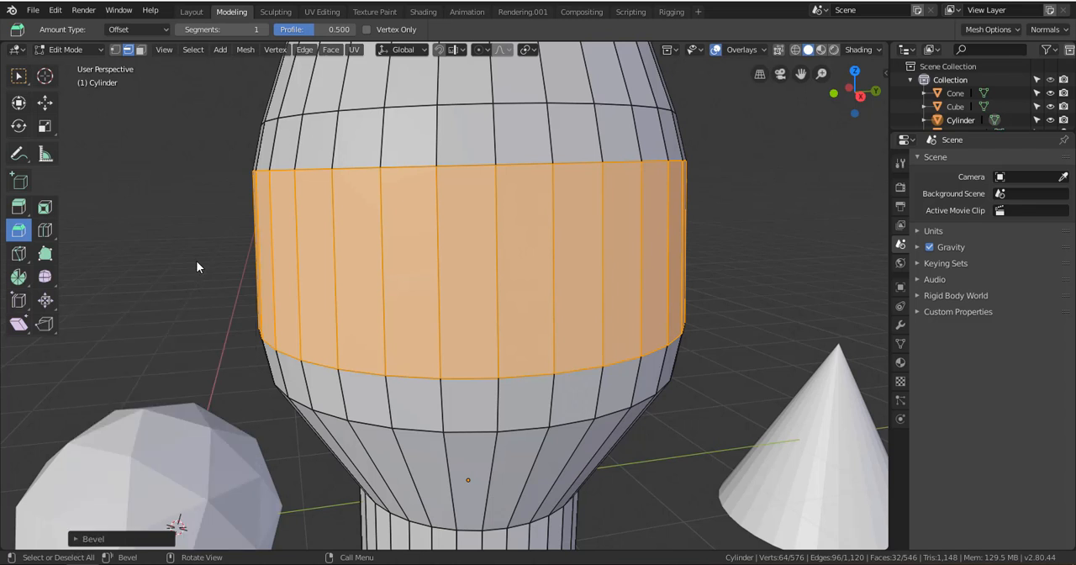
{"action": "left_click", "coordinate": [77, 539]}
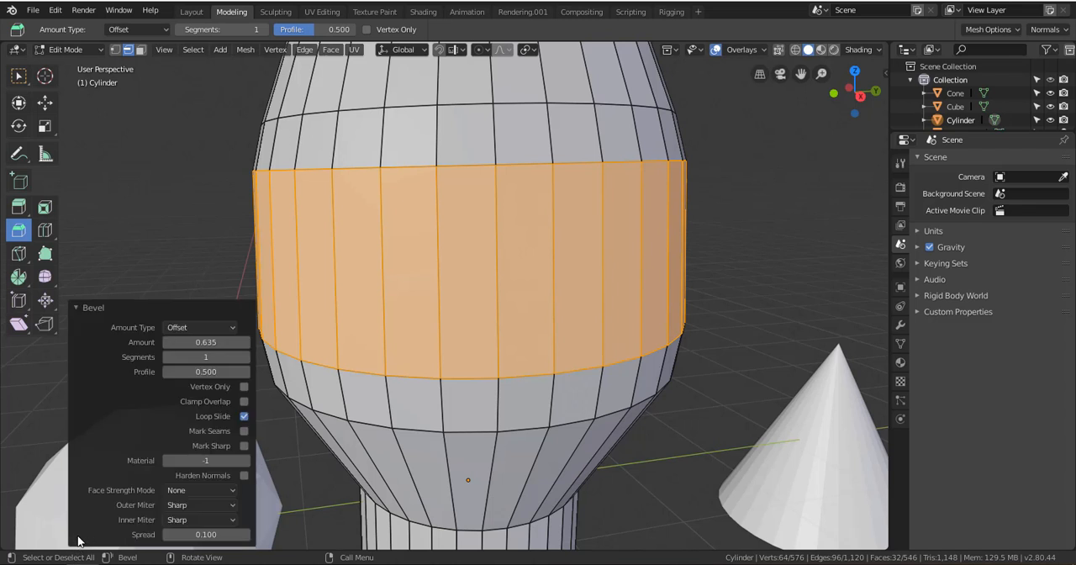
{"action": "left_click", "coordinate": [245, 357]}
{"action": "left_click", "coordinate": [245, 356]}
{"action": "left_click", "coordinate": [244, 356]}
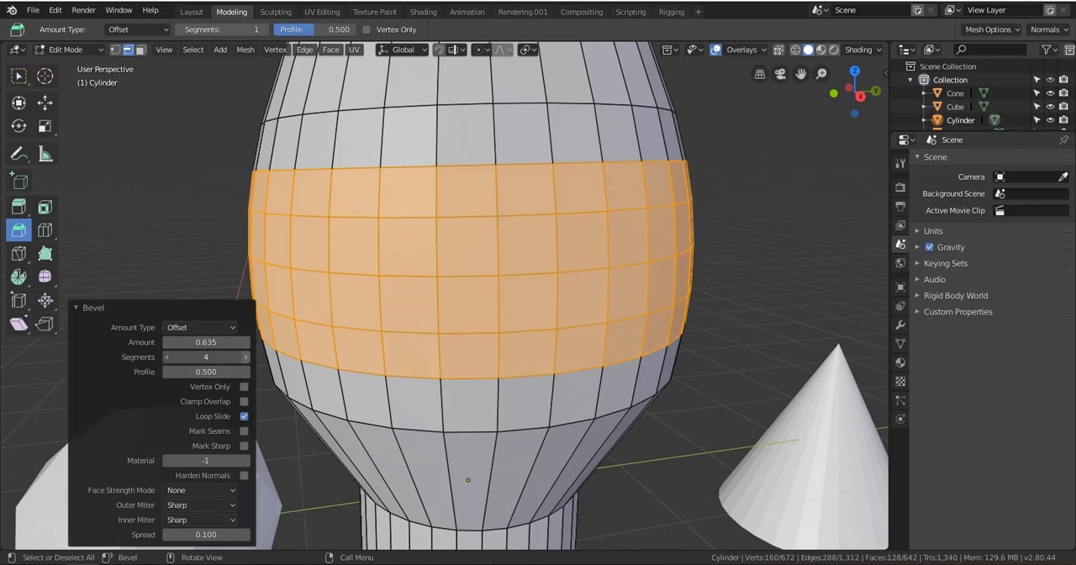
{"action": "left_click", "coordinate": [244, 356]}
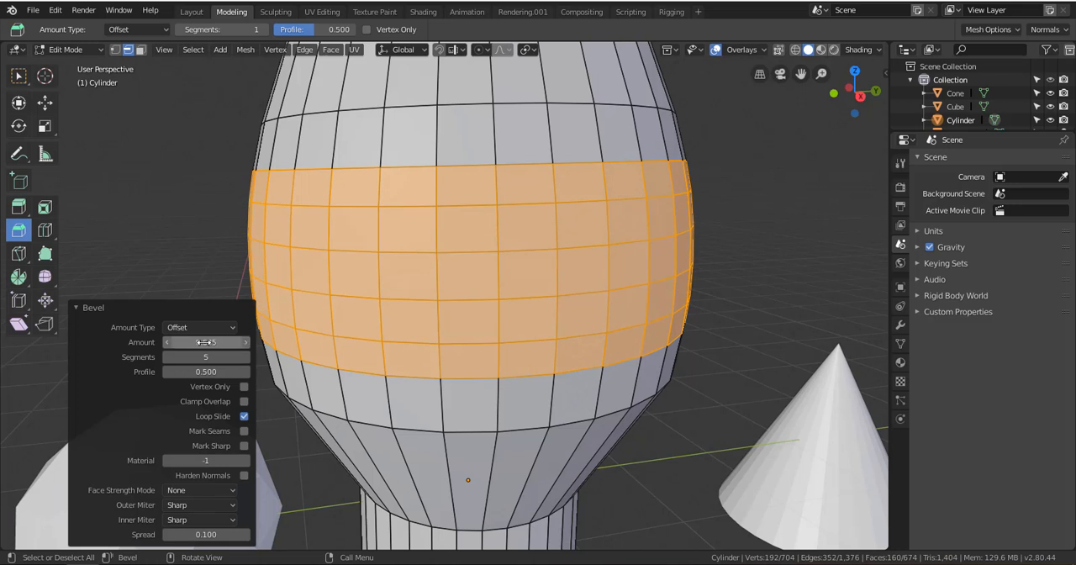
{"action": "mouse_move", "coordinate": [206, 342]}
{"action": "left_mouse_down"}
{"action": "mouse_move", "coordinate": [172, 342]}
{"action": "mouse_move", "coordinate": [233, 342]}
{"action": "mouse_move", "coordinate": [221, 342]}
{"action": "left_mouse_up"}
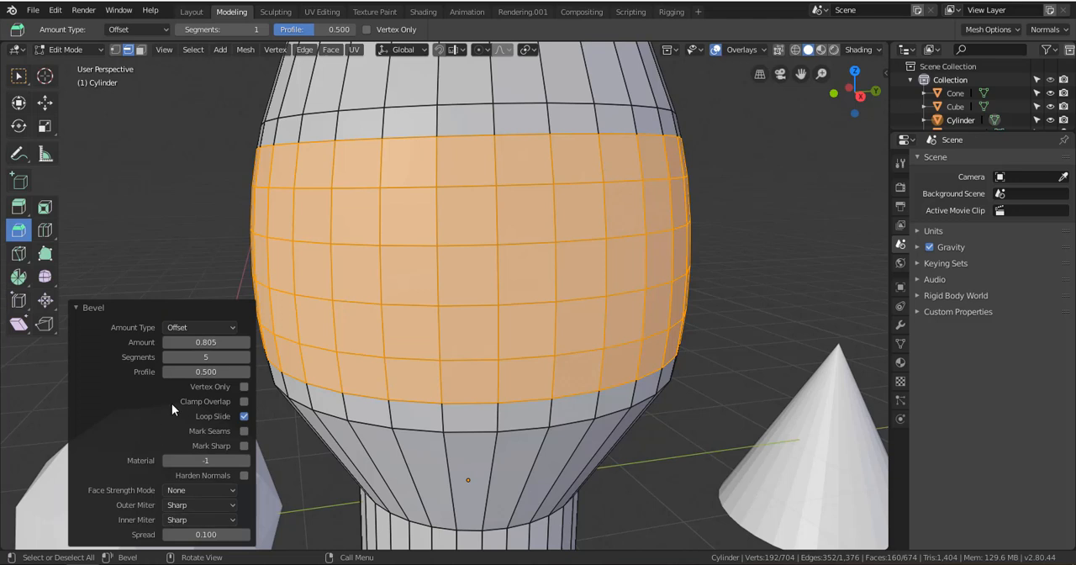
{"action": "left_click", "coordinate": [802, 157]}
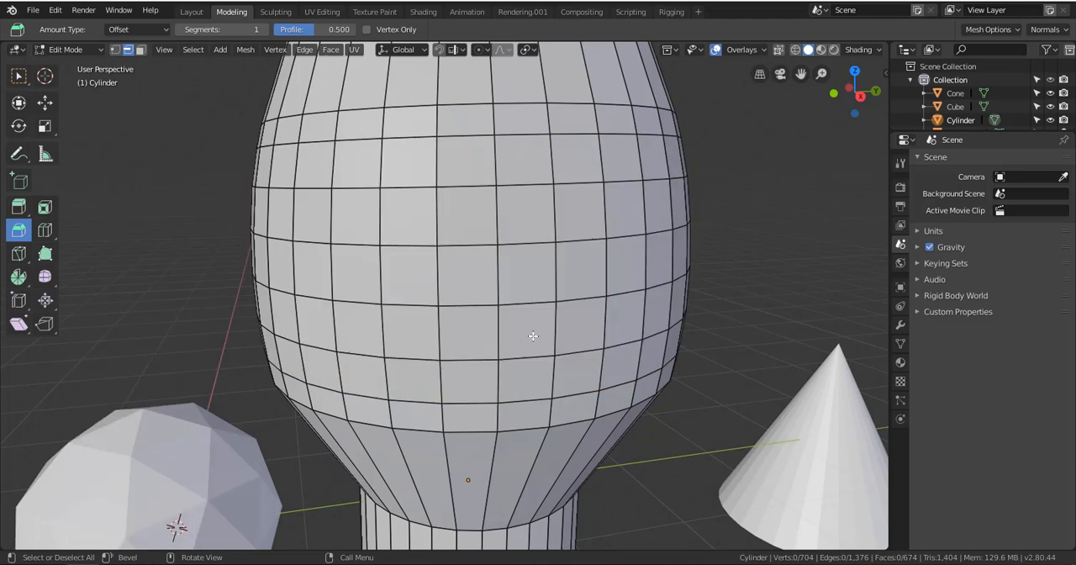
Switch to the Select Box tool and bevel the edge loop where the bulge meets the foot with 5 segments, about 0.578
{"action": "middle_click_drag", "start_coordinate": [533, 336], "coordinate": [476, 285]}
{"action": "scroll", "coordinate": [484, 386], "scroll_direction": "up", "scroll_amount": 1}
{"action": "scroll", "coordinate": [483, 386], "scroll_direction": "up", "scroll_amount": 1}
{"action": "scroll", "coordinate": [476, 325], "scroll_direction": "up", "scroll_amount": 1}
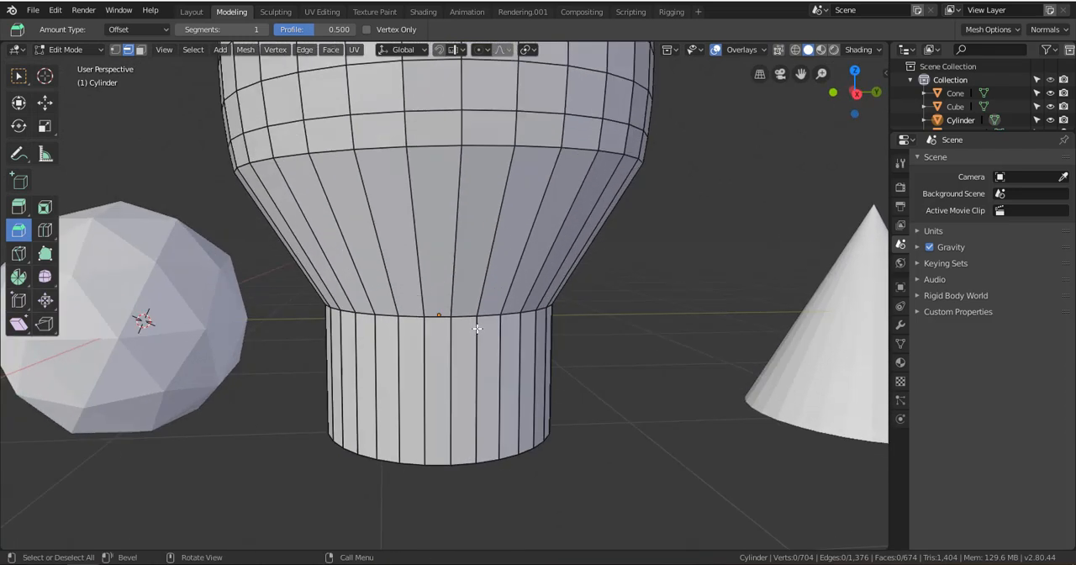
{"action": "scroll", "coordinate": [476, 326], "scroll_direction": "up", "scroll_amount": 1}
{"action": "middle_click_drag", "start_coordinate": [476, 327], "coordinate": [466, 314]}
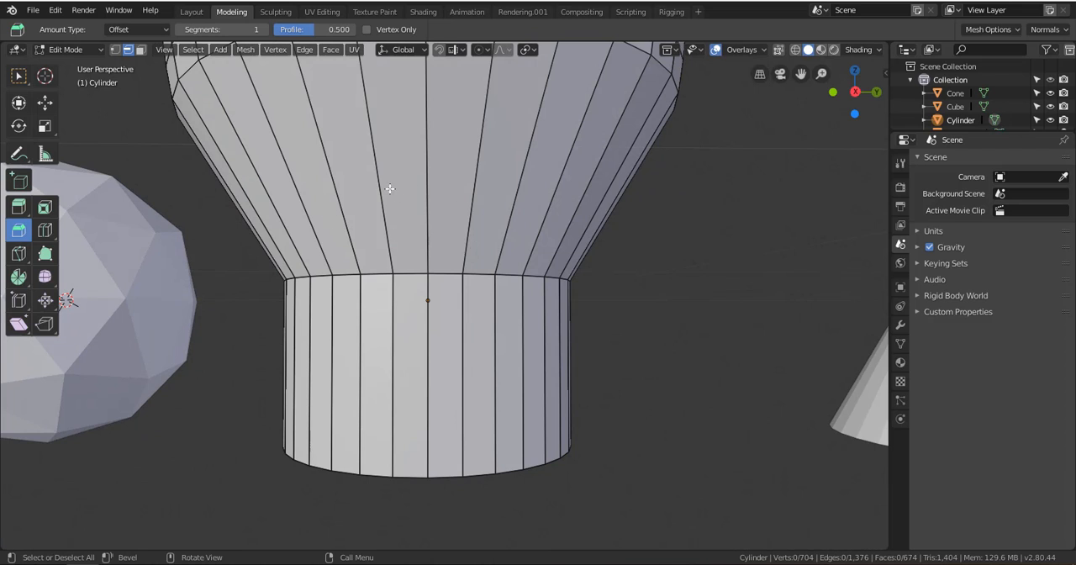
{"action": "left_click", "coordinate": [49, 105]}
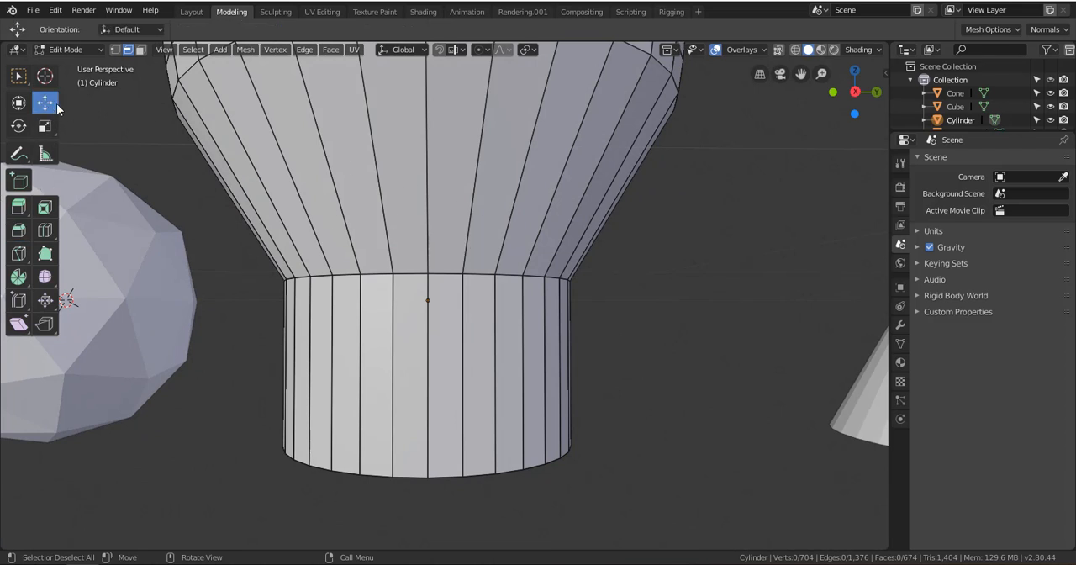
{"action": "left_click", "coordinate": [18, 75]}
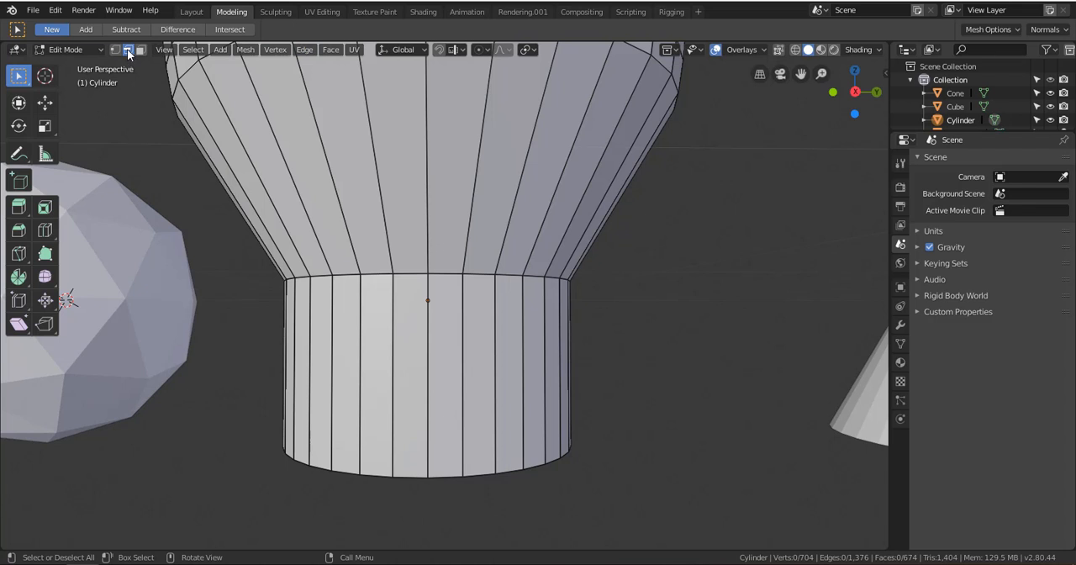
{"action": "left_click", "coordinate": [416, 274], "text": "alt"}
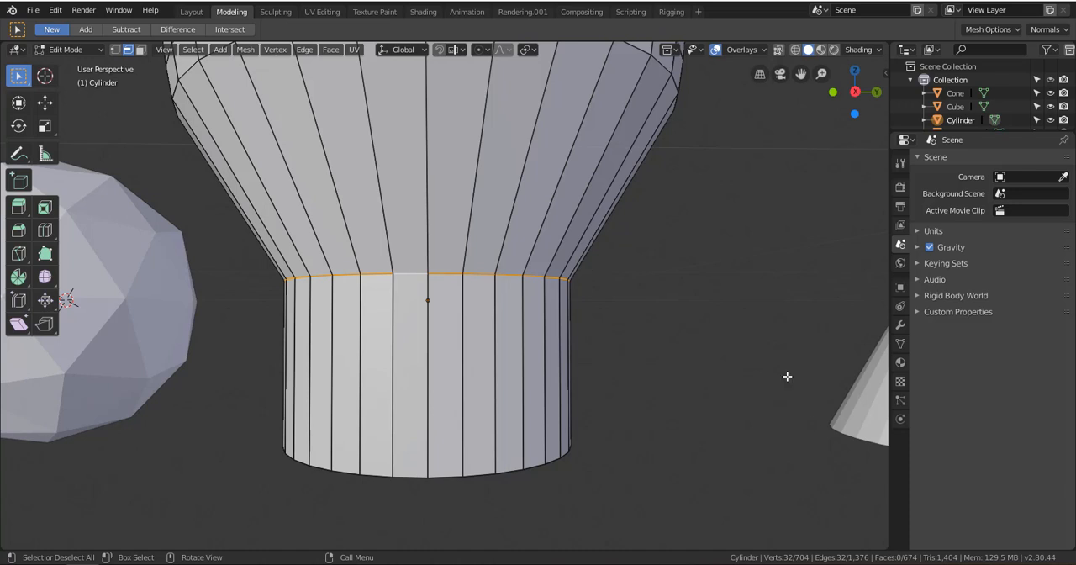
{"action": "middle_click_drag", "start_coordinate": [787, 375], "coordinate": [501, 328]}
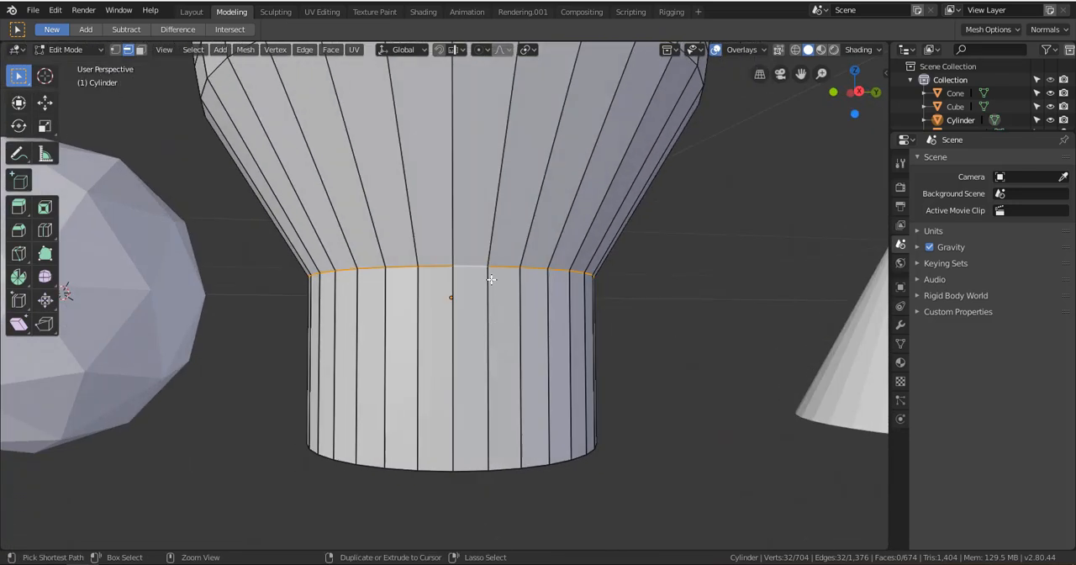
{"action": "key", "text": "ctrl+b"}
{"action": "scroll", "coordinate": [492, 319], "scroll_direction": "up", "scroll_amount": 4}
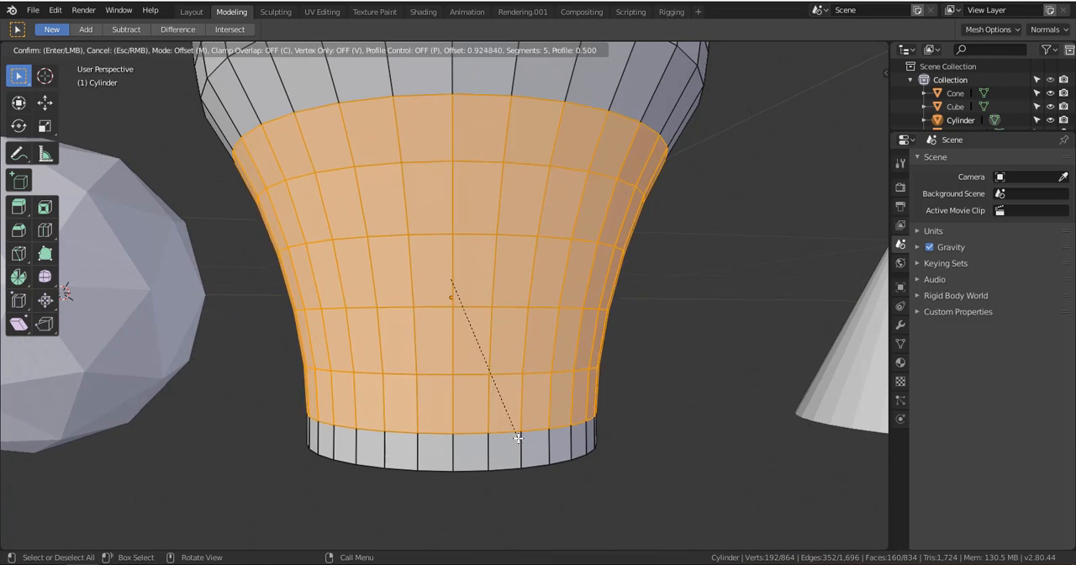
{"action": "left_click", "coordinate": [496, 385]}
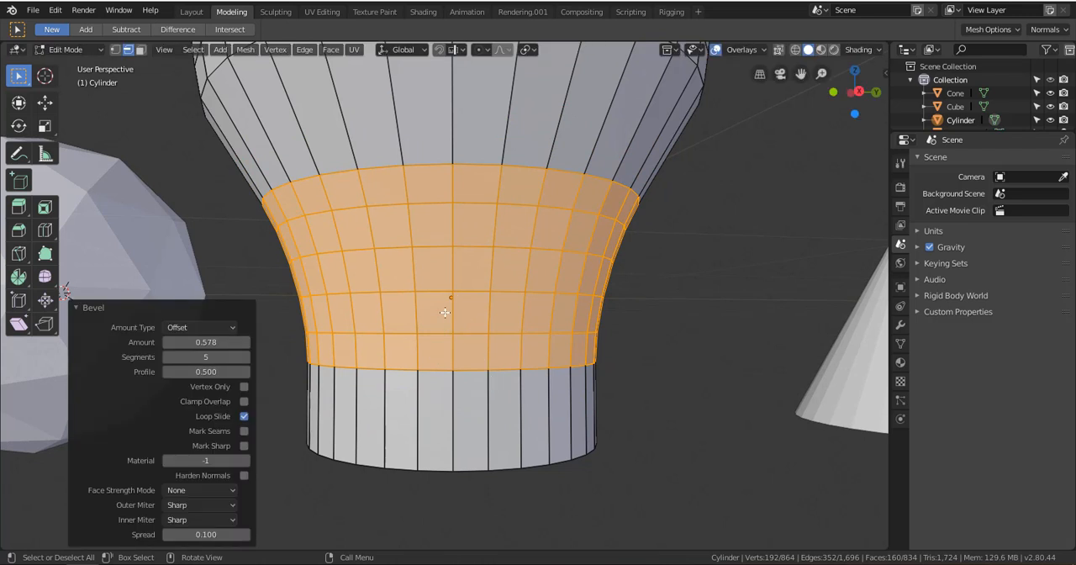
Reduce the foot bevel to 3 segments with an amount of about 0.418, and clear the selection
{"action": "left_click", "coordinate": [167, 356]}
{"action": "left_click", "coordinate": [166, 357]}
{"action": "left_click", "coordinate": [166, 356]}
{"action": "left_click", "coordinate": [165, 356]}
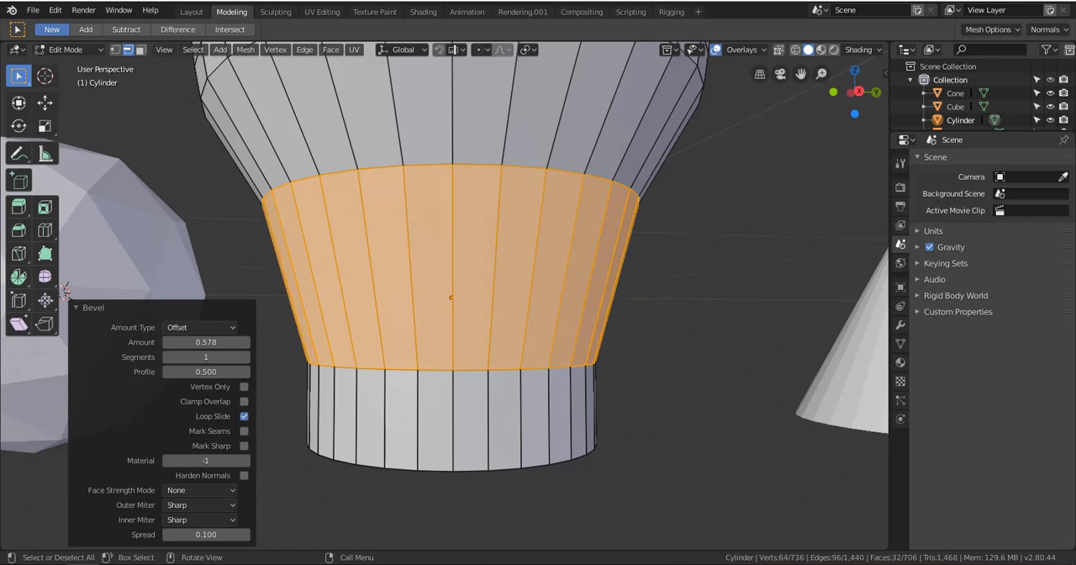
{"action": "left_click", "coordinate": [245, 357]}
{"action": "left_click", "coordinate": [244, 357]}
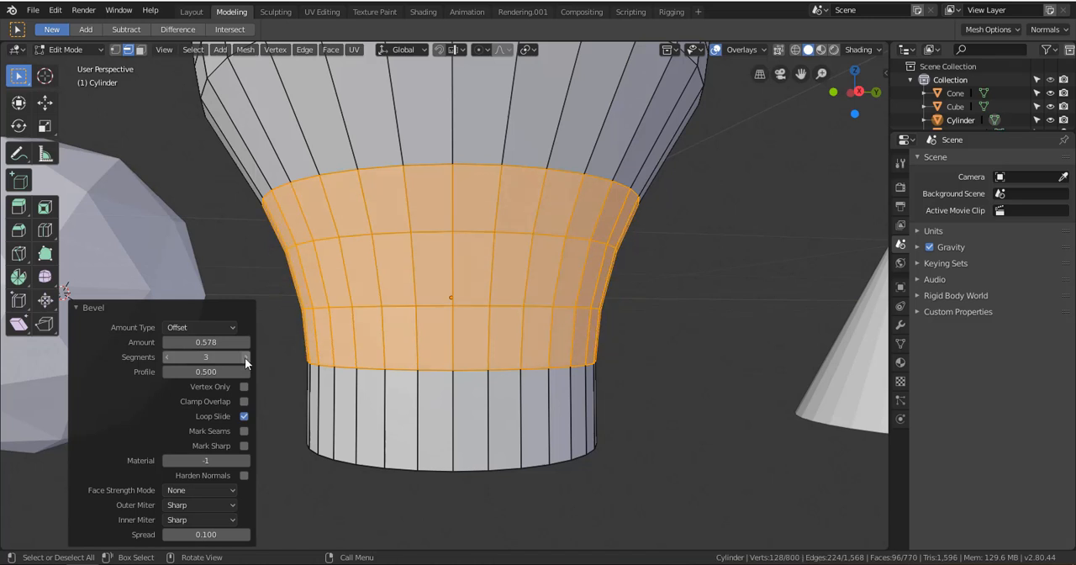
{"action": "left_click_drag", "start_coordinate": [202, 342], "coordinate": [176, 342]}
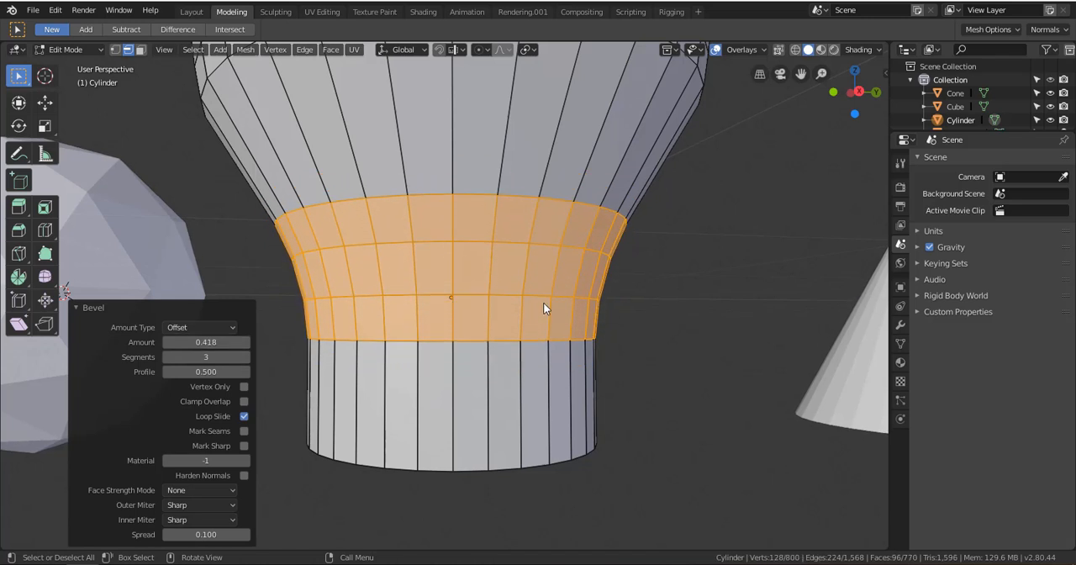
{"action": "left_click", "coordinate": [648, 310]}
Examine the cylinder's bevelled bulge and foot, its necks and its overall silhouette from several angles
{"action": "scroll", "coordinate": [605, 324], "scroll_direction": "down", "scroll_amount": 3}
{"action": "middle_click_drag", "start_coordinate": [588, 331], "coordinate": [479, 235]}
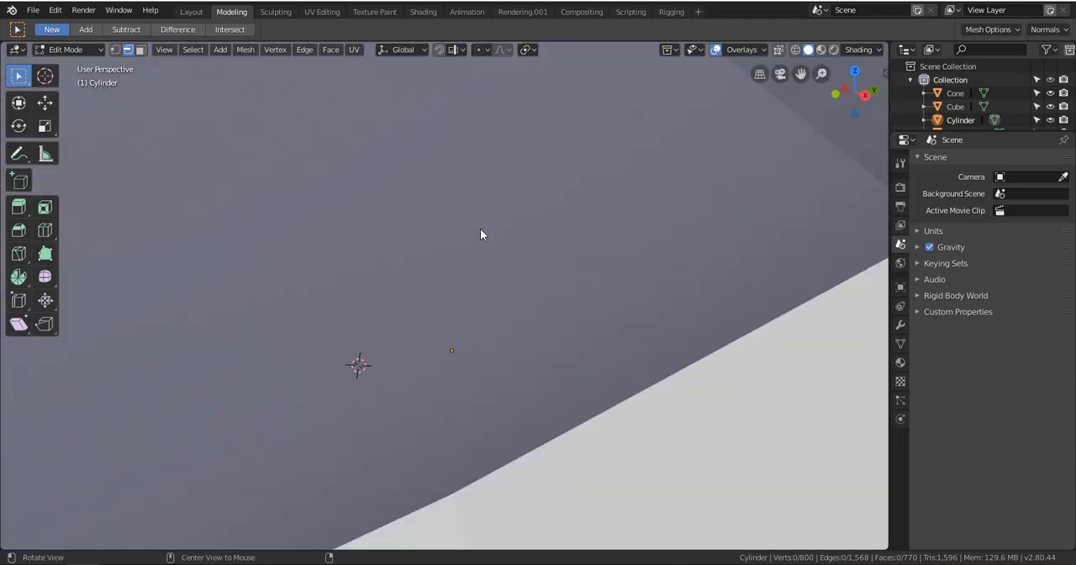
{"action": "scroll", "coordinate": [519, 294], "scroll_direction": "down", "scroll_amount": 4}
{"action": "left_click_drag", "start_coordinate": [518, 293], "coordinate": [414, 386], "text": "alt"}
{"action": "scroll", "coordinate": [370, 321], "scroll_direction": "up", "scroll_amount": 3}
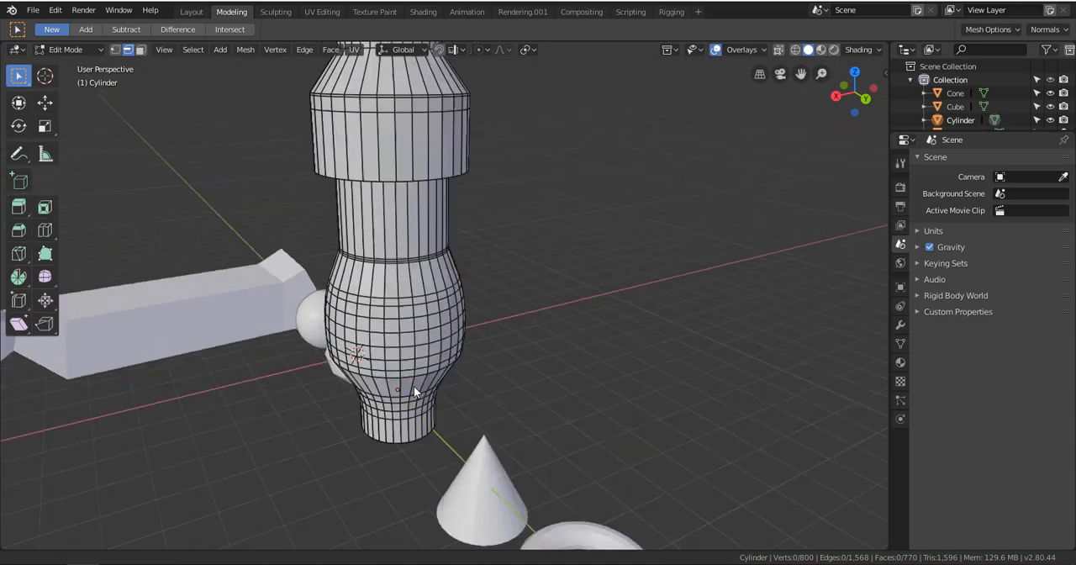
{"action": "middle_click_drag", "start_coordinate": [414, 387], "coordinate": [412, 479], "text": "shift"}
{"action": "scroll", "coordinate": [414, 370], "scroll_direction": "up", "scroll_amount": 2}
{"action": "middle_click_drag", "start_coordinate": [414, 352], "coordinate": [420, 424]}
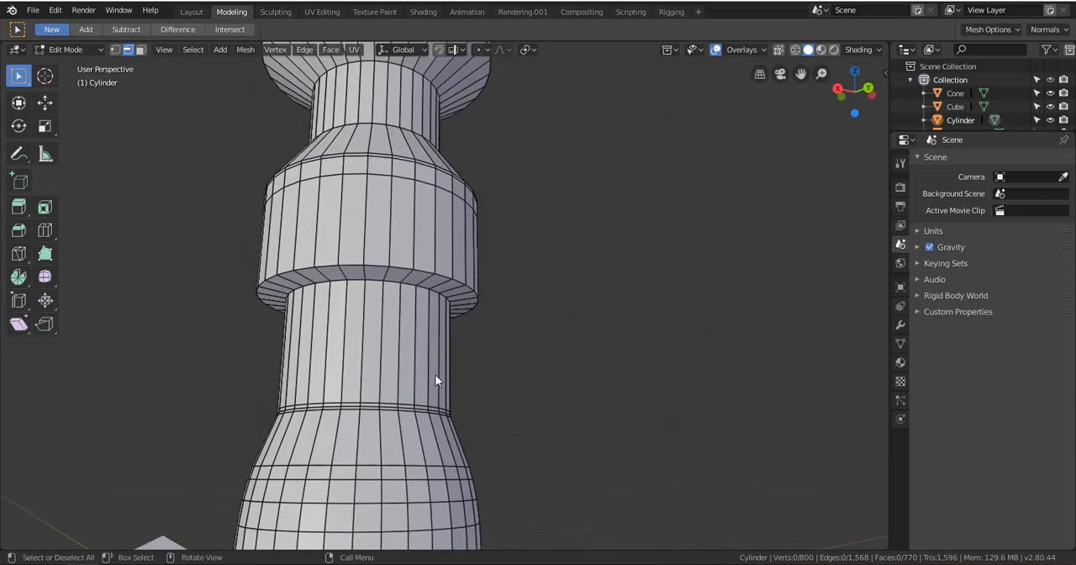
{"action": "middle_click_drag", "start_coordinate": [436, 375], "coordinate": [437, 396]}
{"action": "scroll", "coordinate": [431, 357], "scroll_direction": "up", "scroll_amount": 2}
{"action": "scroll", "coordinate": [464, 356], "scroll_direction": "down", "scroll_amount": 3}
{"action": "scroll", "coordinate": [469, 381], "scroll_direction": "down", "scroll_amount": 4}
{"action": "scroll", "coordinate": [457, 407], "scroll_direction": "up", "scroll_amount": 2}
{"action": "scroll", "coordinate": [508, 340], "scroll_direction": "up", "scroll_amount": 1}
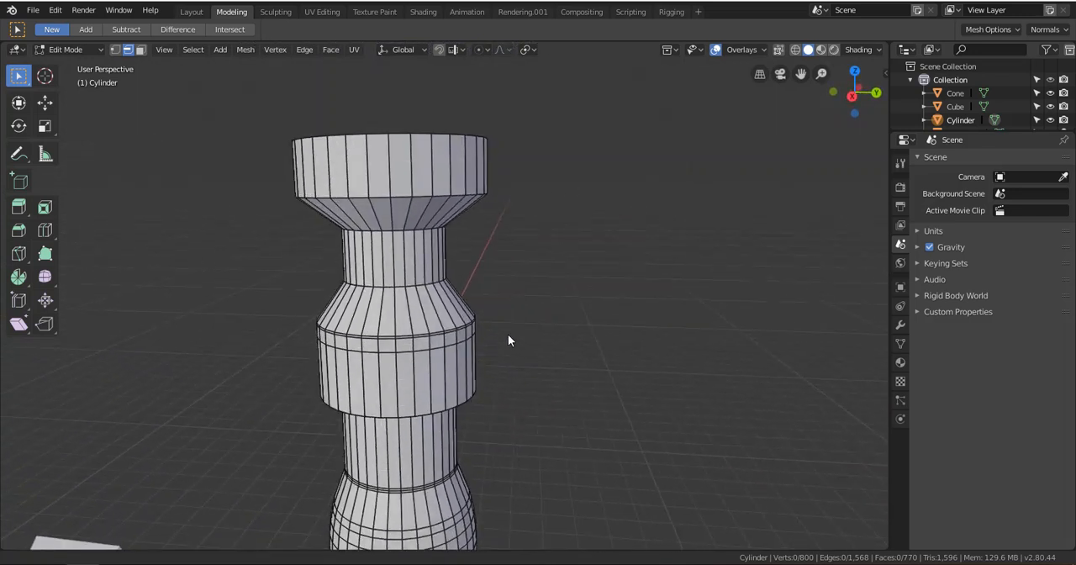
{"action": "scroll", "coordinate": [503, 338], "scroll_direction": "down", "scroll_amount": 2}
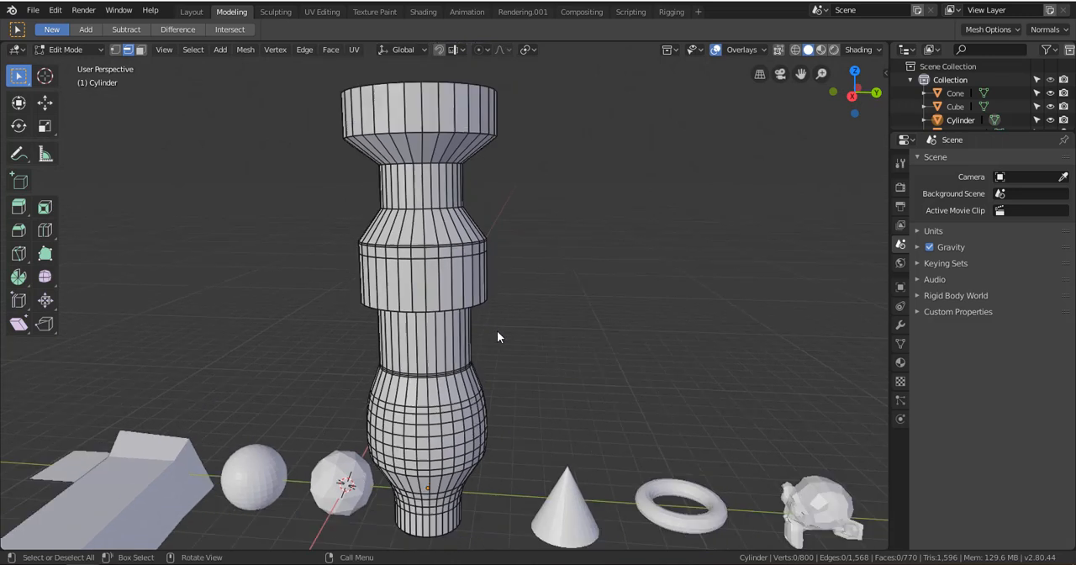
Pick one edge on the wide band, and try selecting the entire mesh and clearing the selection in edge select mode
{"action": "left_click", "coordinate": [409, 244]}
{"action": "scroll", "coordinate": [442, 290], "scroll_direction": "up", "scroll_amount": 3}
{"action": "key", "text": "q"}
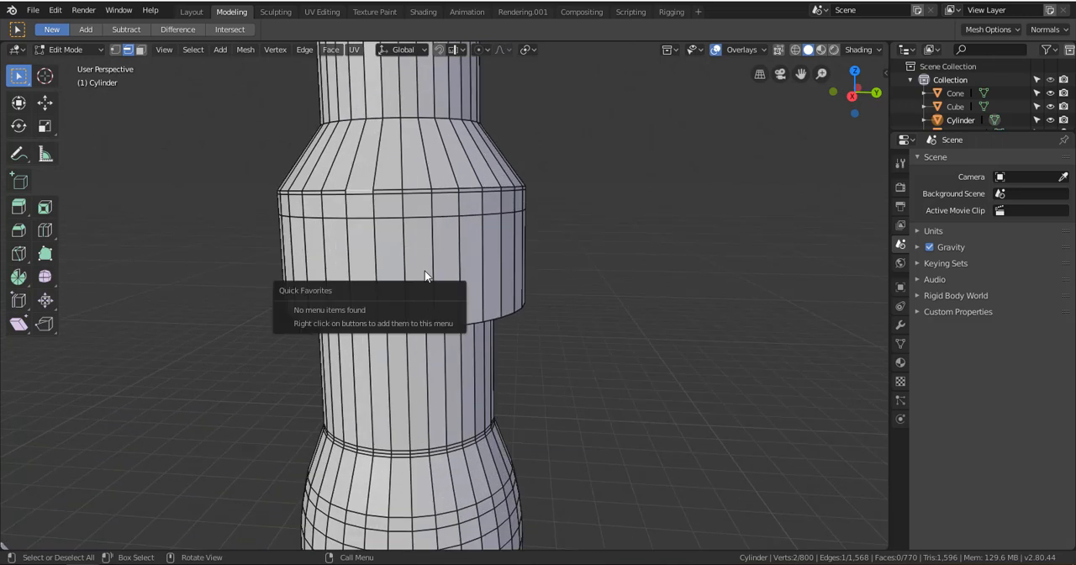
{"action": "key", "text": "a"}
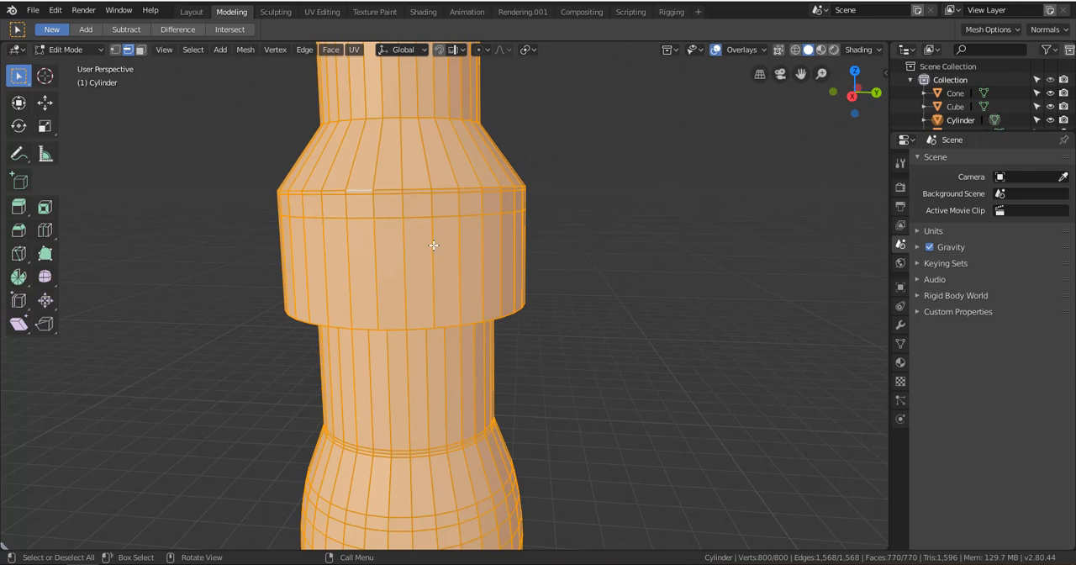
{"action": "key", "text": "q"}
{"action": "key", "text": "alt+a"}
{"action": "key", "text": "a"}
{"action": "scroll", "coordinate": [483, 265], "scroll_direction": "down", "scroll_amount": 5}
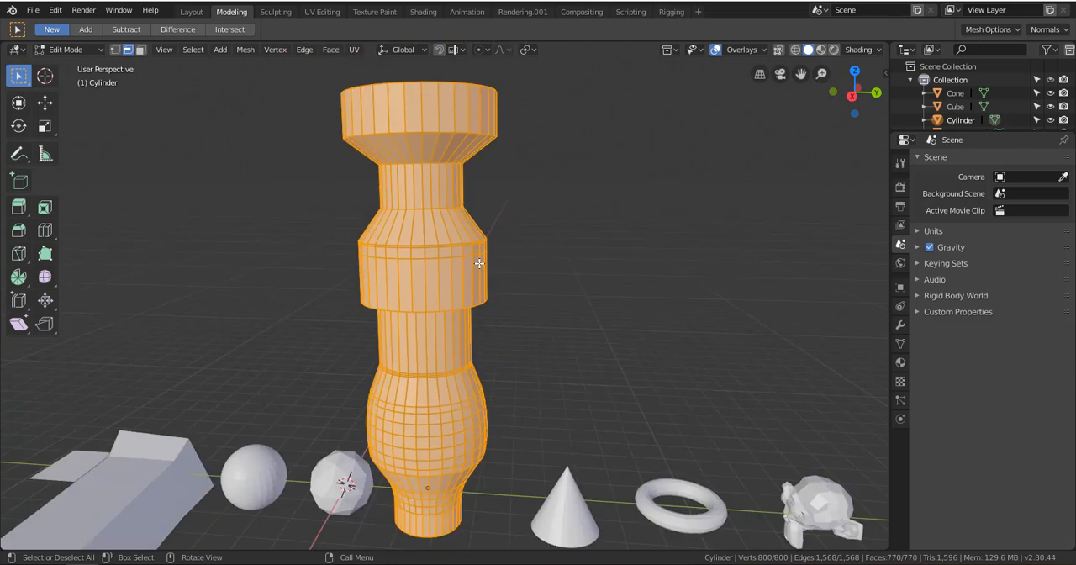
{"action": "key", "text": "alt+a"}
Compare the wide band in vertex and face select modes, ending in vertex select mode
{"action": "left_click", "coordinate": [116, 49]}
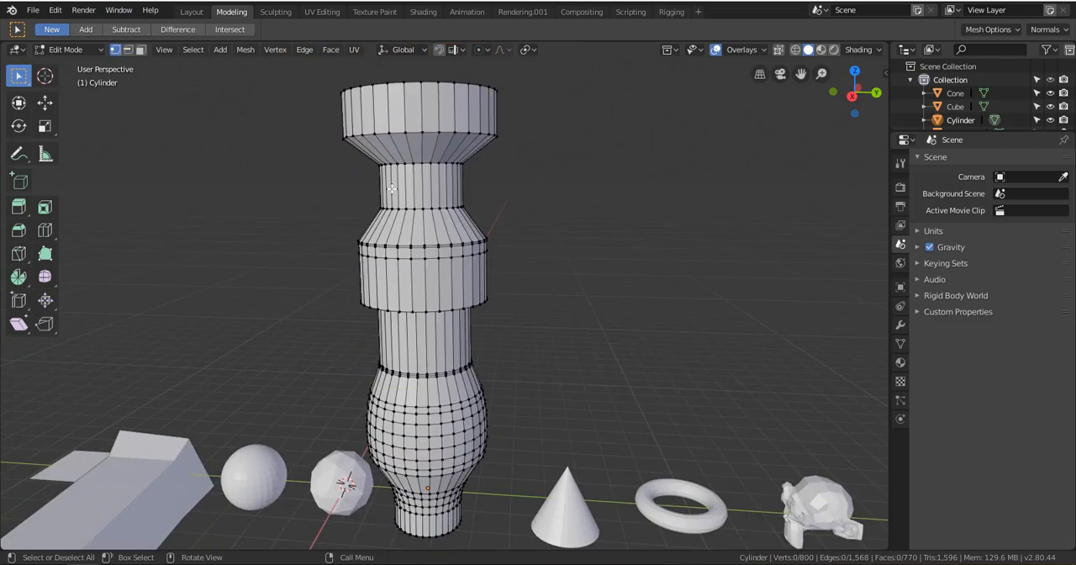
{"action": "scroll", "coordinate": [399, 203], "scroll_direction": "up", "scroll_amount": 4}
{"action": "scroll", "coordinate": [417, 187], "scroll_direction": "up", "scroll_amount": 3}
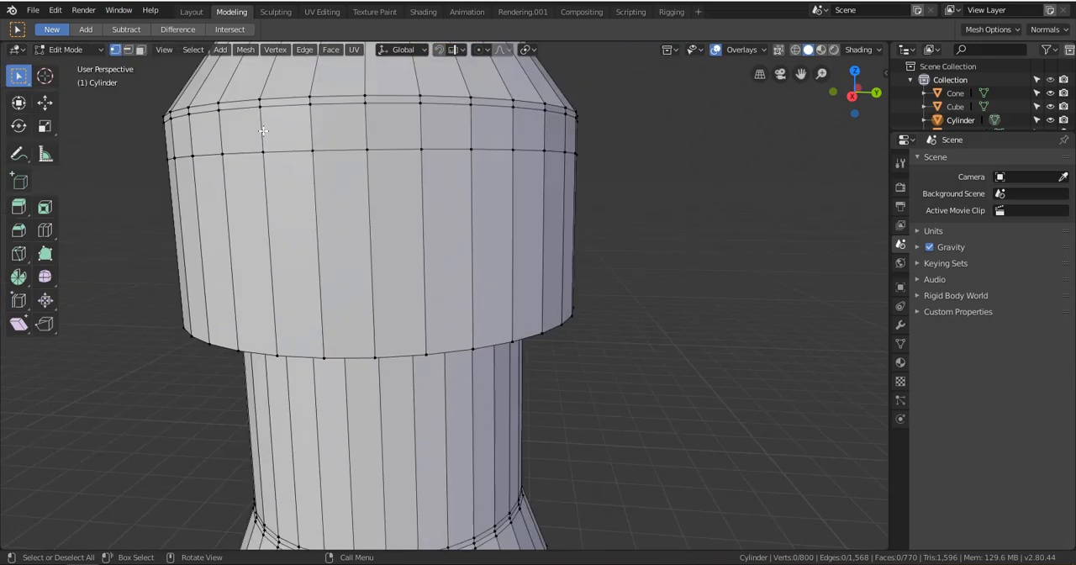
{"action": "left_click", "coordinate": [140, 49]}
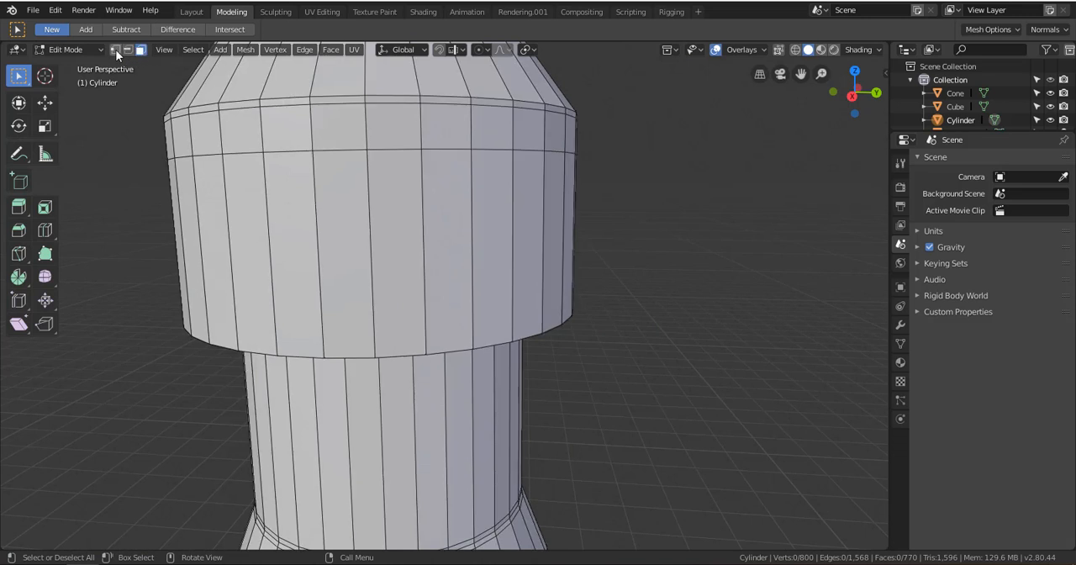
{"action": "left_click", "coordinate": [116, 50]}
Pick single vertices on the wide band, and add neighbouring ones until two adjacent faces below its upper rim are selected
{"action": "scroll", "coordinate": [434, 240], "scroll_direction": "down", "scroll_amount": 4}
{"action": "left_click", "coordinate": [436, 250]}
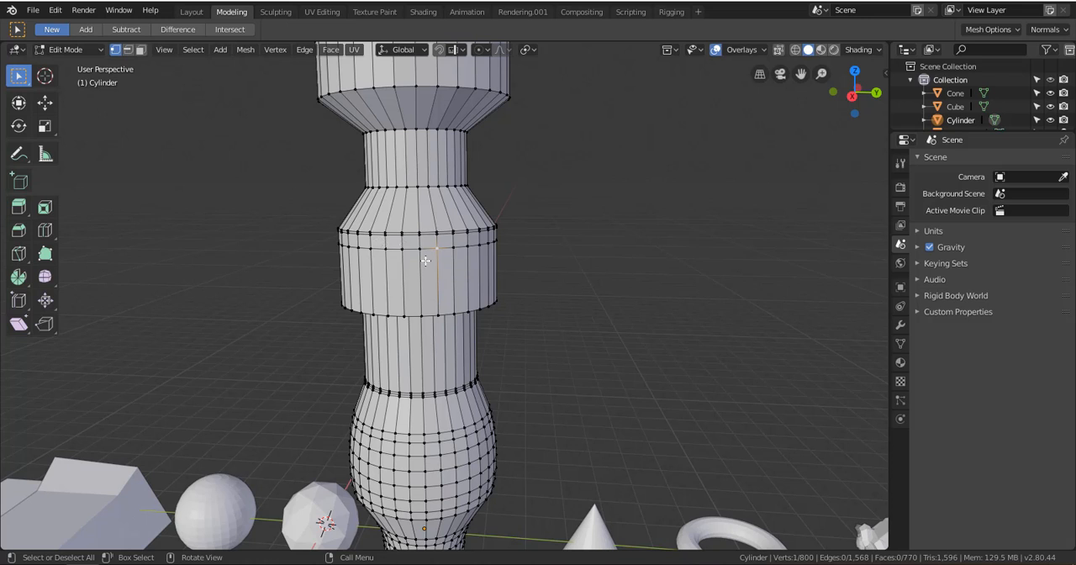
{"action": "left_click", "coordinate": [458, 244]}
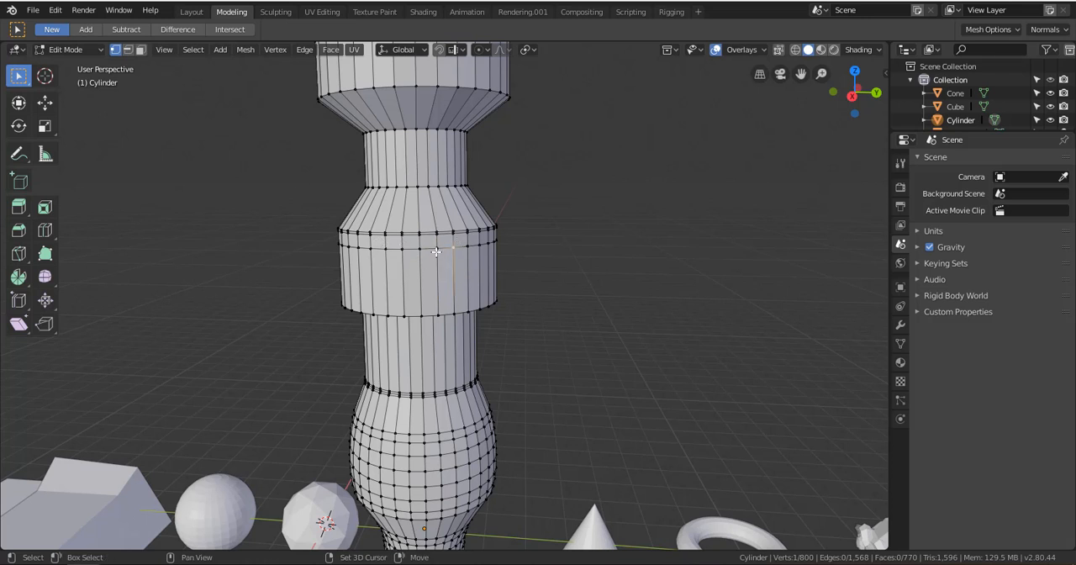
{"action": "scroll", "coordinate": [443, 243], "scroll_direction": "up", "scroll_amount": 5}
{"action": "left_click", "coordinate": [421, 150], "text": "shift"}
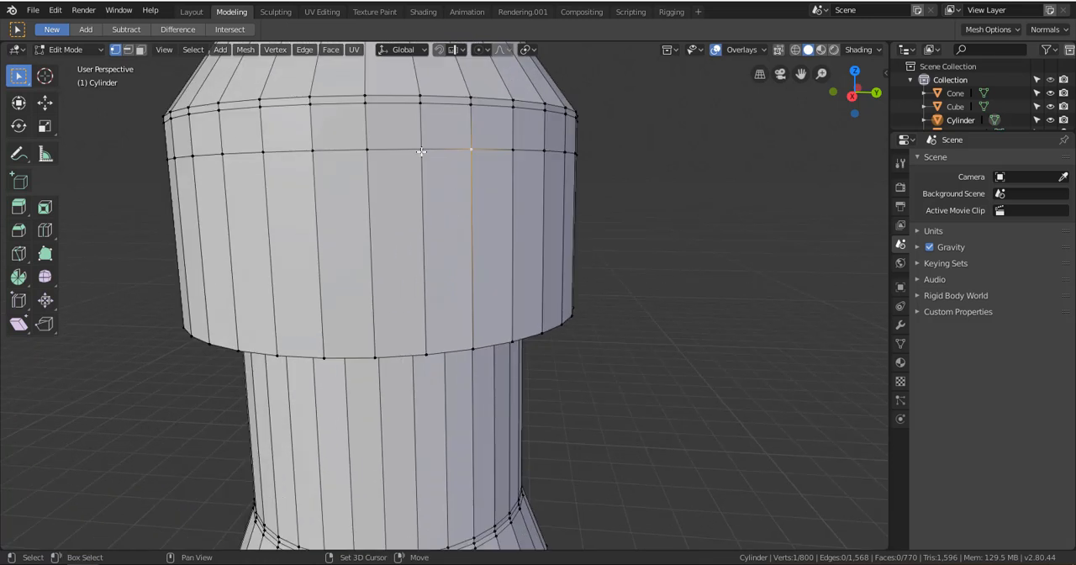
{"action": "left_click", "coordinate": [366, 150], "text": "shift"}
{"action": "left_click", "coordinate": [363, 104], "text": "shift"}
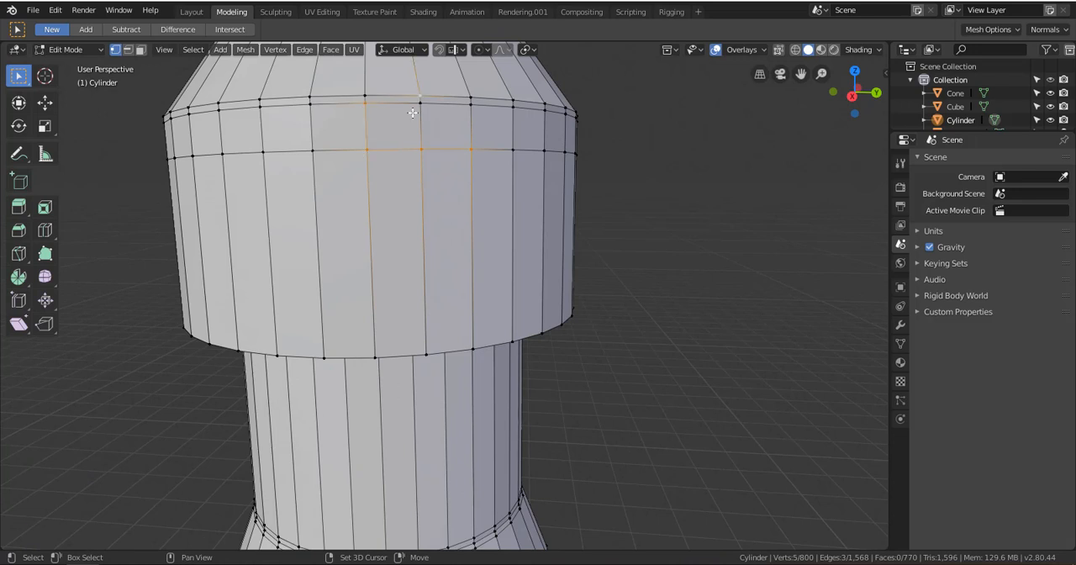
{"action": "left_click", "coordinate": [420, 102], "text": "shift"}
{"action": "left_click", "coordinate": [470, 104], "text": "shift"}
{"action": "scroll", "coordinate": [488, 257], "scroll_direction": "down", "scroll_amount": 4}
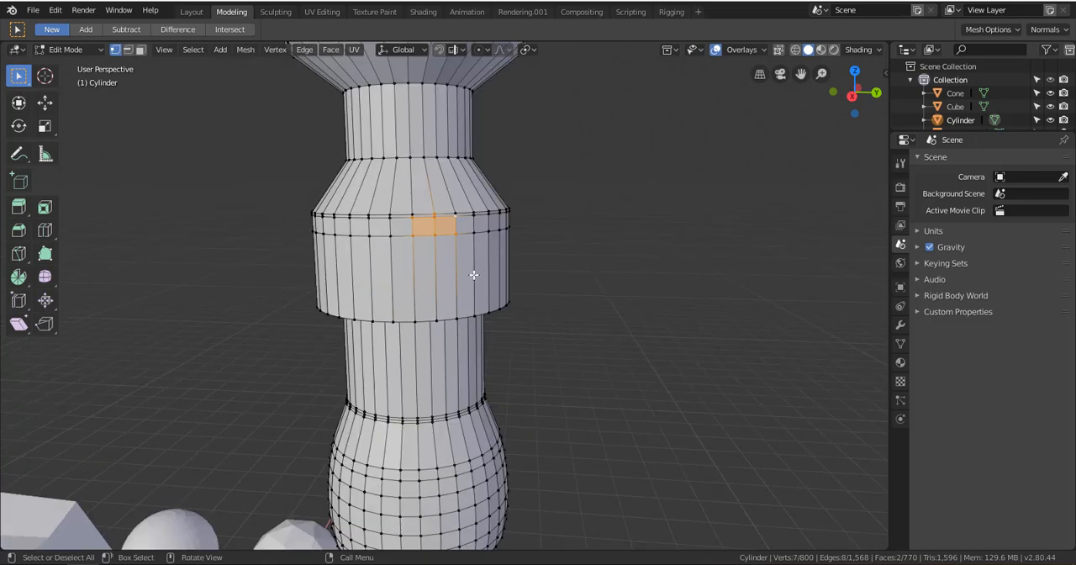
Practise selecting the whole mesh and clearing the selection in vertex select mode
{"action": "key", "text": "a"}
{"action": "scroll", "coordinate": [468, 277], "scroll_direction": "down", "scroll_amount": 2}
{"action": "scroll", "coordinate": [457, 268], "scroll_direction": "up", "scroll_amount": 1}
{"action": "key", "text": "alt+a"}
{"action": "key", "text": "a"}
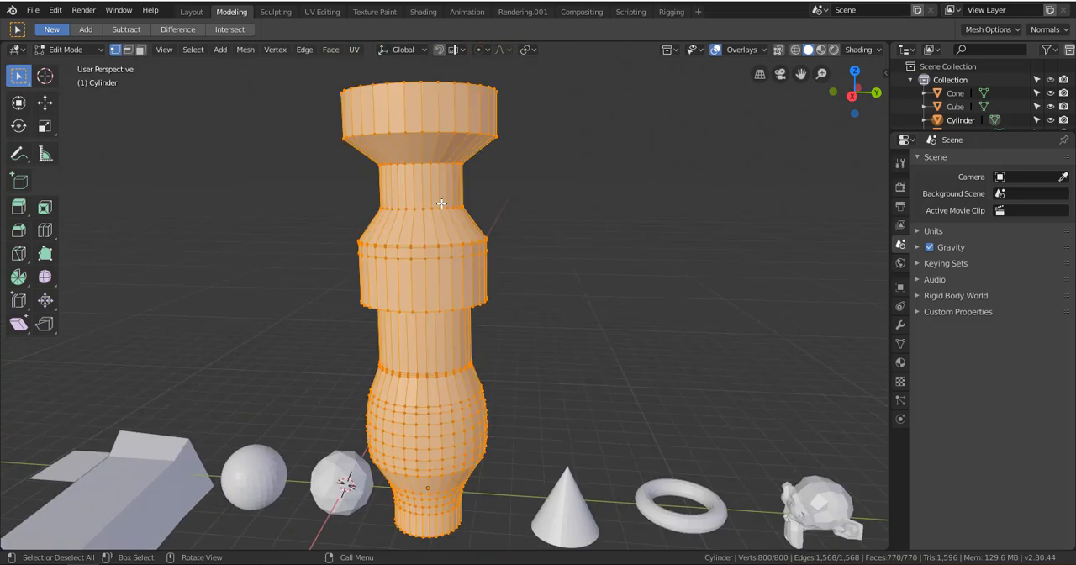
{"action": "key", "text": "alt+a"}
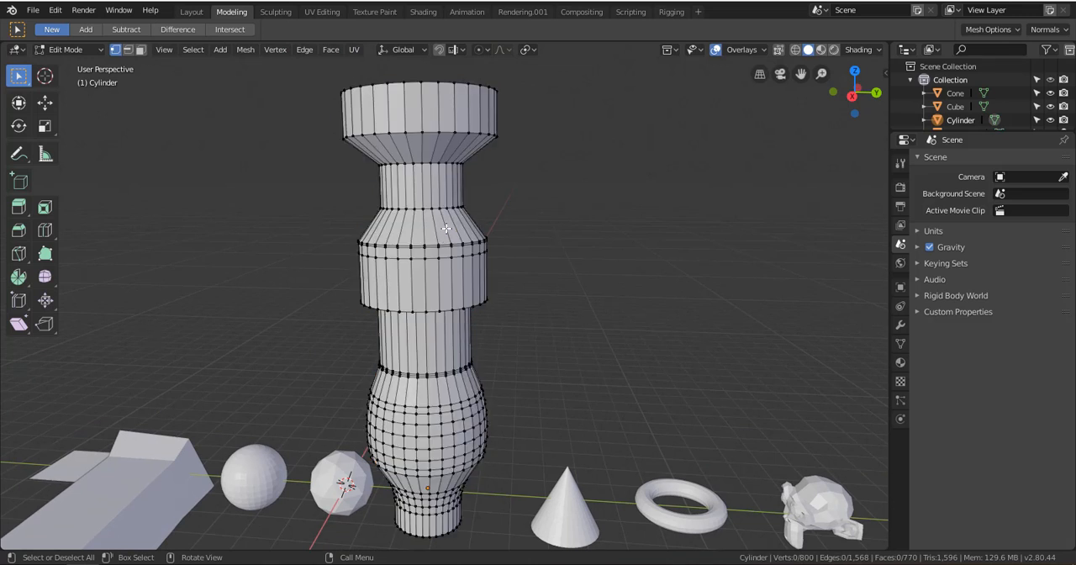
{"action": "key", "text": "a"}
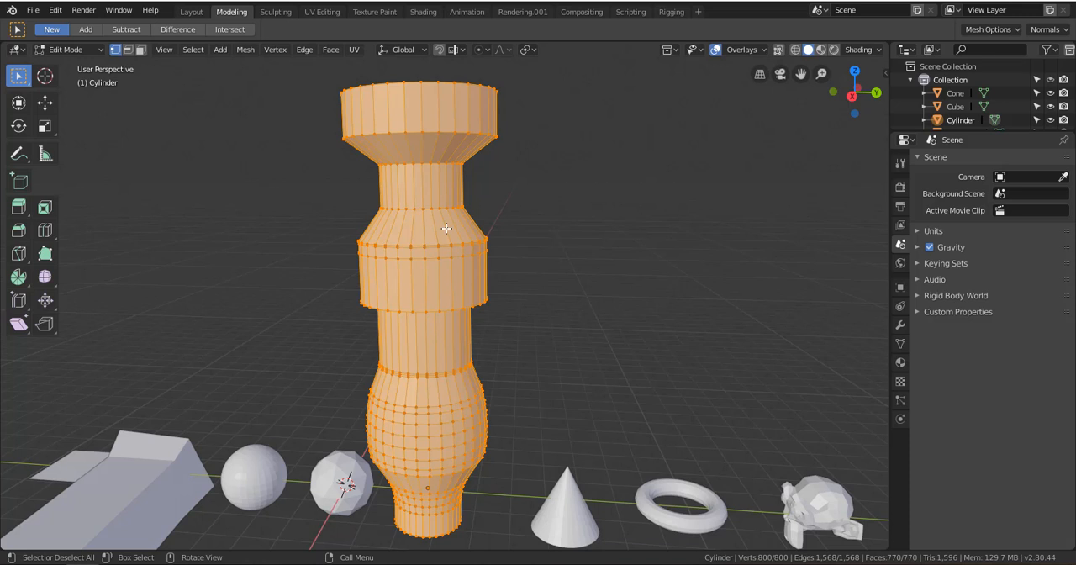
{"action": "key", "text": "alt+a"}
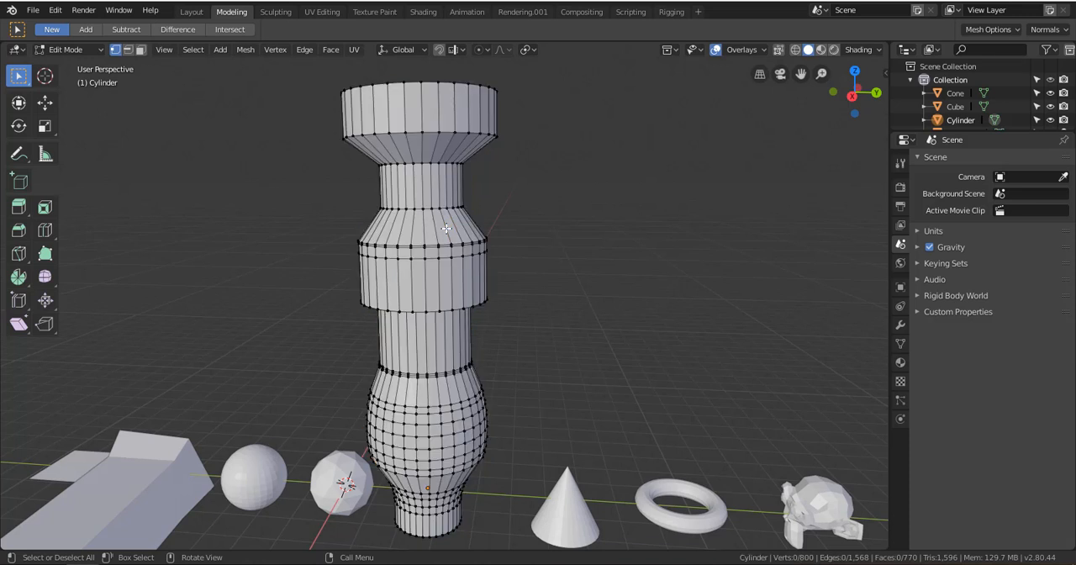
{"action": "key", "text": "a"}
{"action": "key", "text": "alt+a"}
Select and clear the whole mesh in edge select mode, and do the same in face select mode
{"action": "left_click", "coordinate": [128, 50]}
{"action": "key", "text": "a"}
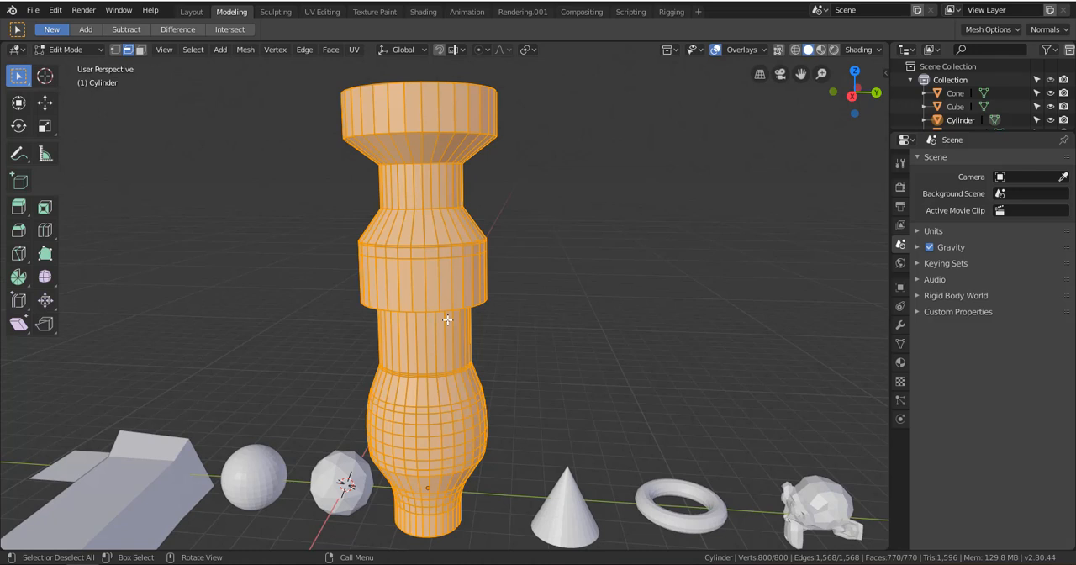
{"action": "key", "text": "alt+a"}
{"action": "left_click", "coordinate": [141, 49]}
{"action": "key", "text": "a"}
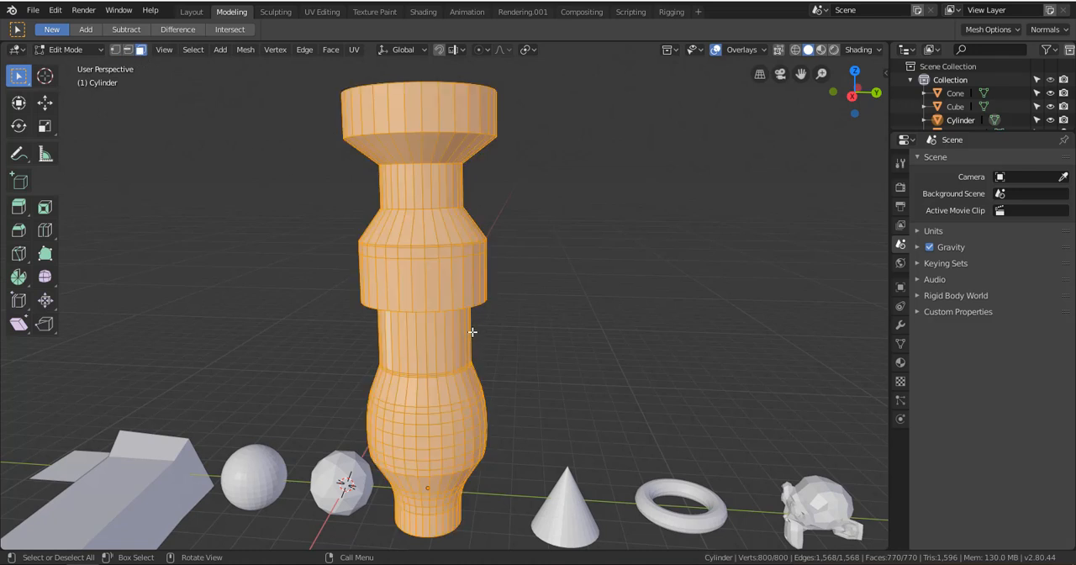
{"action": "key", "text": "alt+a"}
Select individual tall faces on the wide band one at a time
{"action": "scroll", "coordinate": [462, 320], "scroll_direction": "up", "scroll_amount": 6}
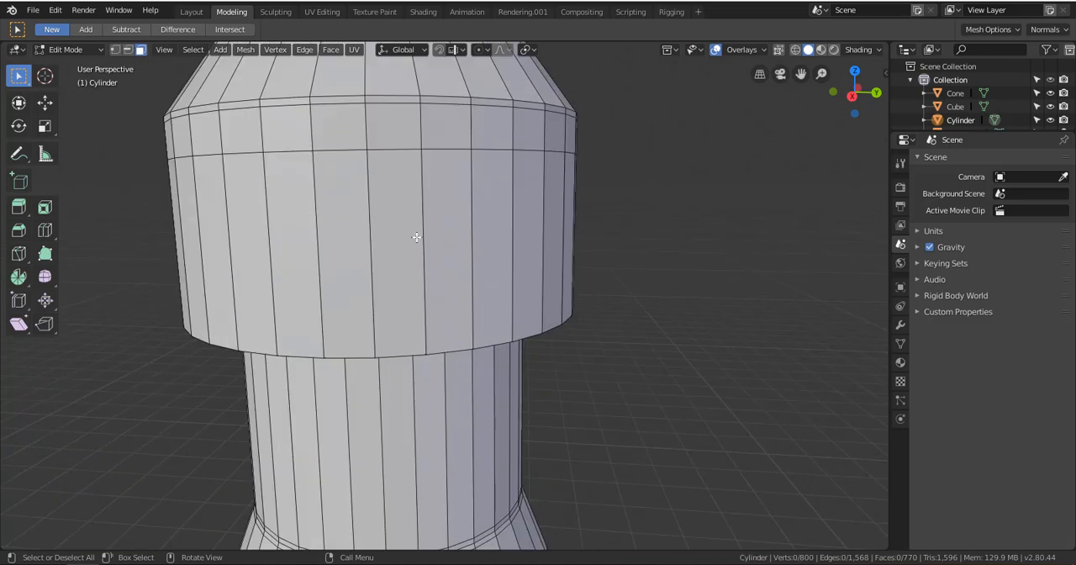
{"action": "left_click", "coordinate": [402, 210]}
{"action": "left_click", "coordinate": [467, 227]}
{"action": "left_click", "coordinate": [496, 230]}
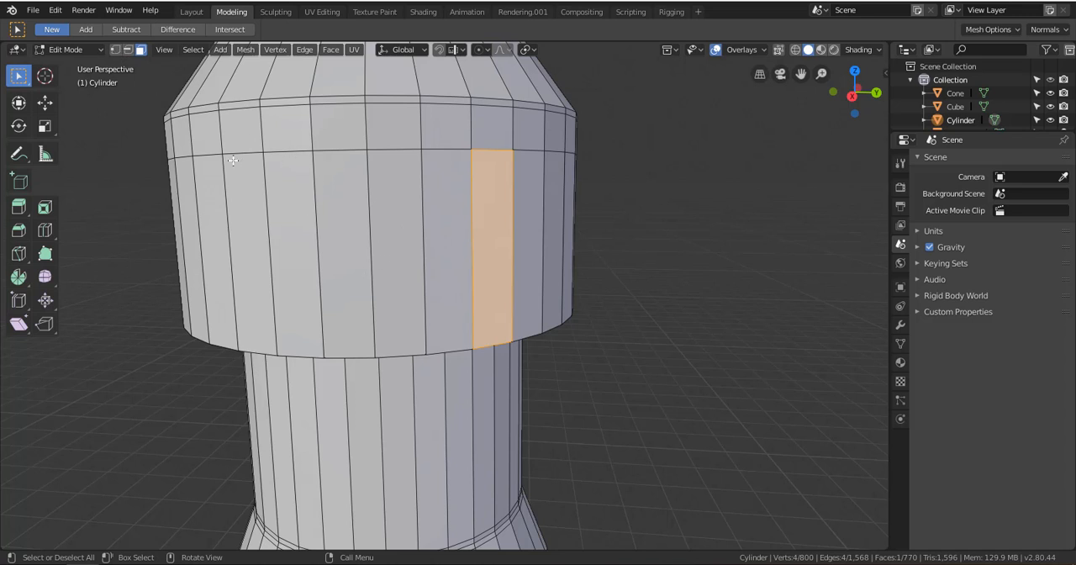
Select a run of eight adjacent tall faces around the side of the wide band
{"action": "left_click", "coordinate": [343, 227]}
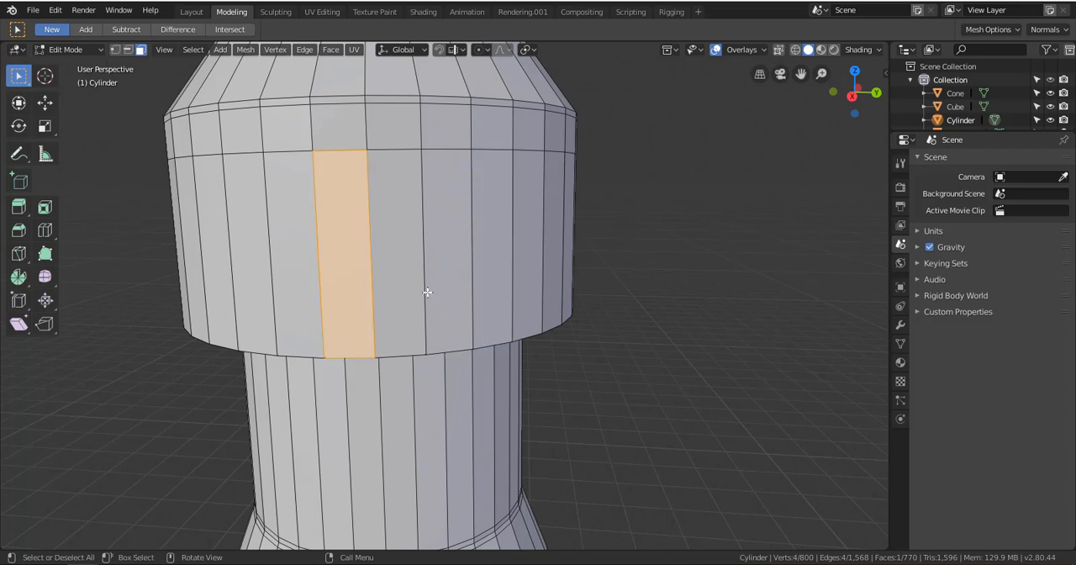
{"action": "left_click", "coordinate": [392, 226], "text": "shift"}
{"action": "left_click", "coordinate": [463, 229], "text": "shift"}
{"action": "left_click", "coordinate": [489, 244], "text": "shift"}
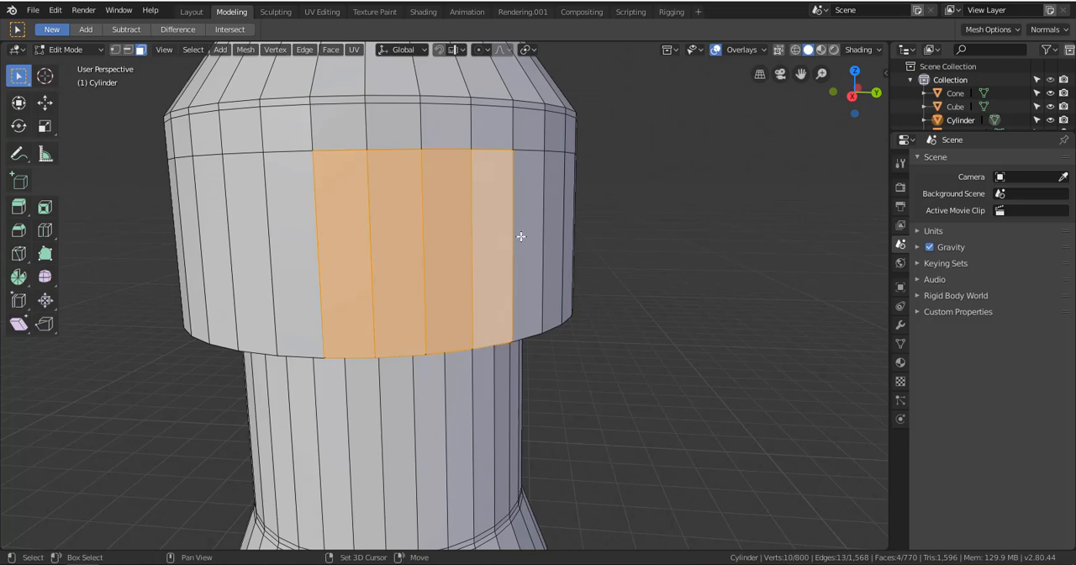
{"action": "left_click", "coordinate": [528, 220], "text": "shift"}
{"action": "middle_click_drag", "start_coordinate": [650, 283], "coordinate": [159, 207]}
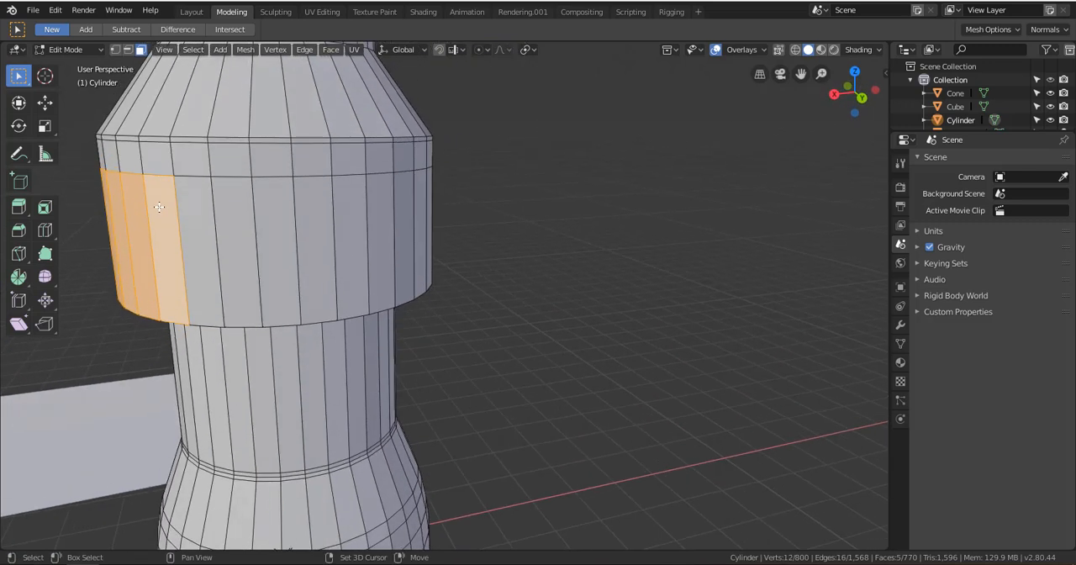
{"action": "left_click", "coordinate": [210, 223], "text": "shift"}
{"action": "left_click", "coordinate": [249, 236], "text": "shift"}
{"action": "left_click", "coordinate": [289, 237], "text": "shift"}
{"action": "mouse_move", "coordinate": [336, 250]}
{"action": "middle_mouse_down"}
{"action": "mouse_move", "coordinate": [360, 307]}
{"action": "mouse_move", "coordinate": [271, 278]}
{"action": "mouse_move", "coordinate": [564, 307]}
{"action": "mouse_move", "coordinate": [413, 298]}
{"action": "mouse_move", "coordinate": [353, 278]}
{"action": "mouse_move", "coordinate": [424, 286]}
{"action": "mouse_move", "coordinate": [460, 318]}
{"action": "mouse_move", "coordinate": [318, 248]}
{"action": "middle_mouse_up"}
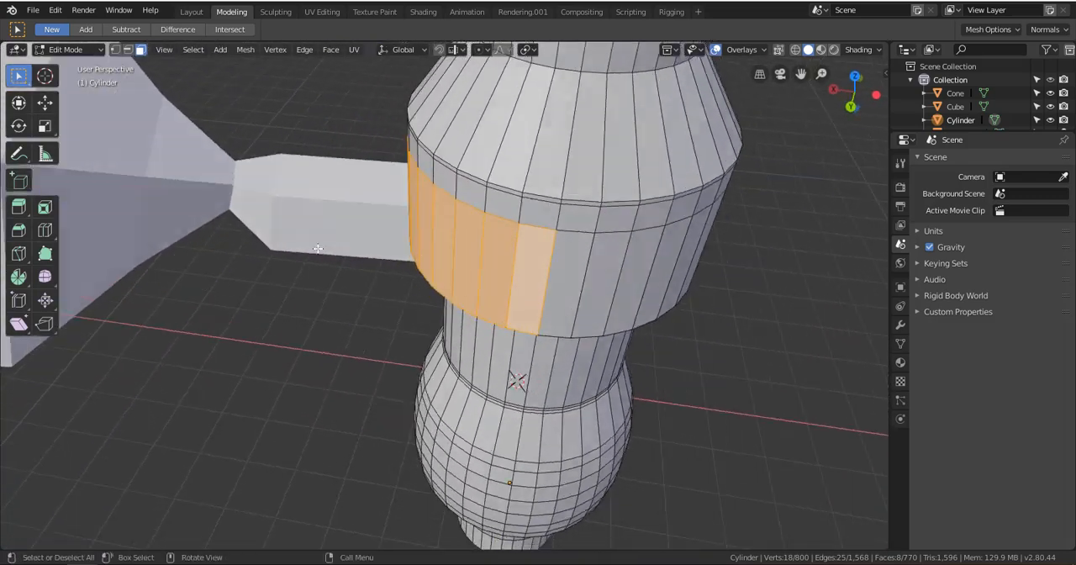
Extrude the eight selected faces outward with Extrude Region, once by about 0.333 m and again by about 0.203 m
{"action": "left_click", "coordinate": [17, 208]}
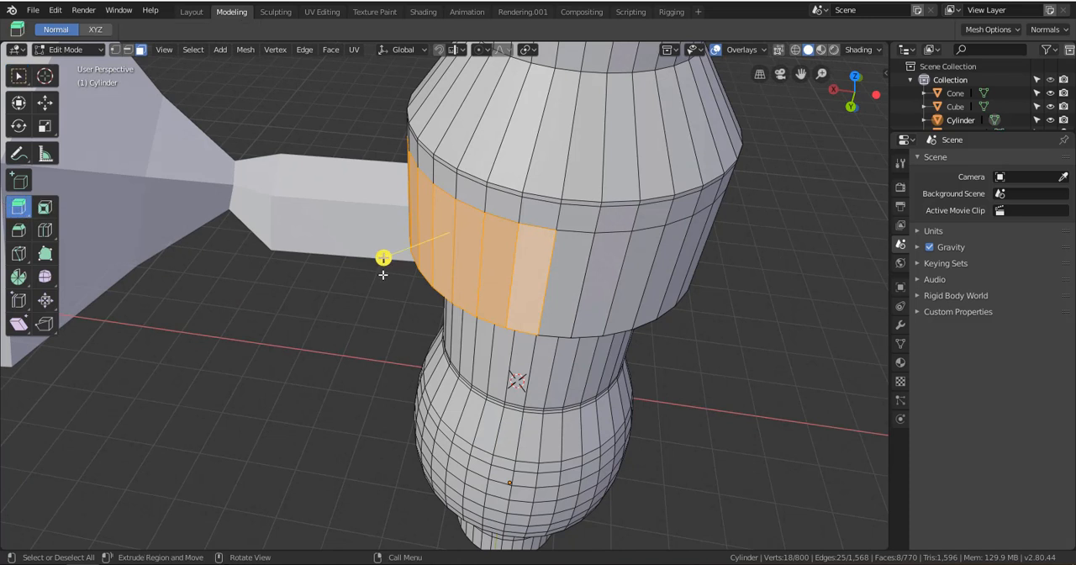
{"action": "left_click_drag", "start_coordinate": [372, 260], "coordinate": [327, 292]}
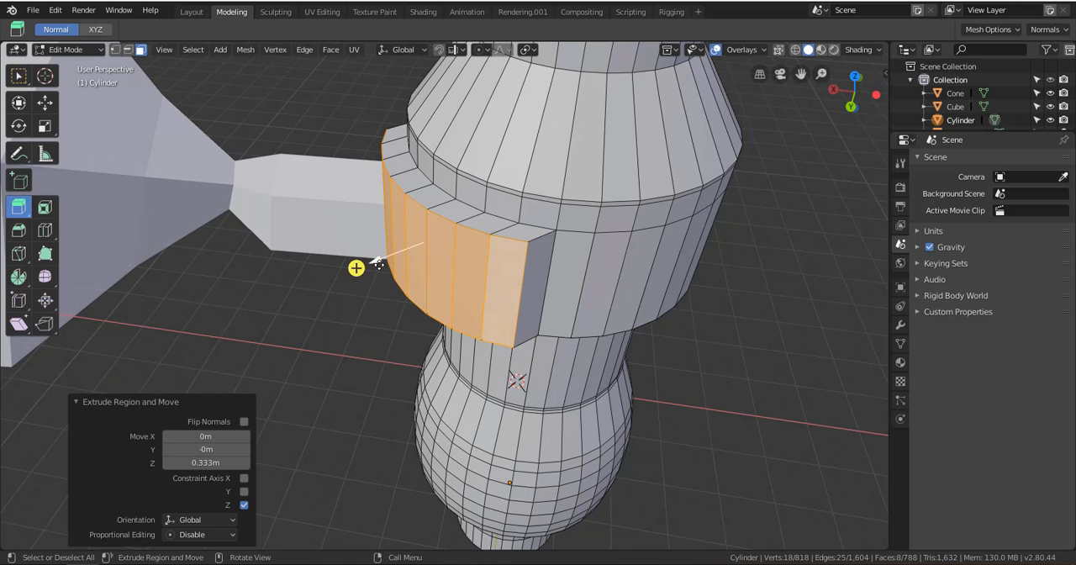
{"action": "mouse_move", "coordinate": [379, 264]}
{"action": "left_mouse_down"}
{"action": "mouse_move", "coordinate": [392, 272]}
{"action": "mouse_move", "coordinate": [337, 256]}
{"action": "mouse_move", "coordinate": [328, 278]}
{"action": "mouse_move", "coordinate": [351, 260]}
{"action": "mouse_move", "coordinate": [353, 268]}
{"action": "mouse_move", "coordinate": [328, 264]}
{"action": "mouse_move", "coordinate": [370, 262]}
{"action": "left_mouse_up"}
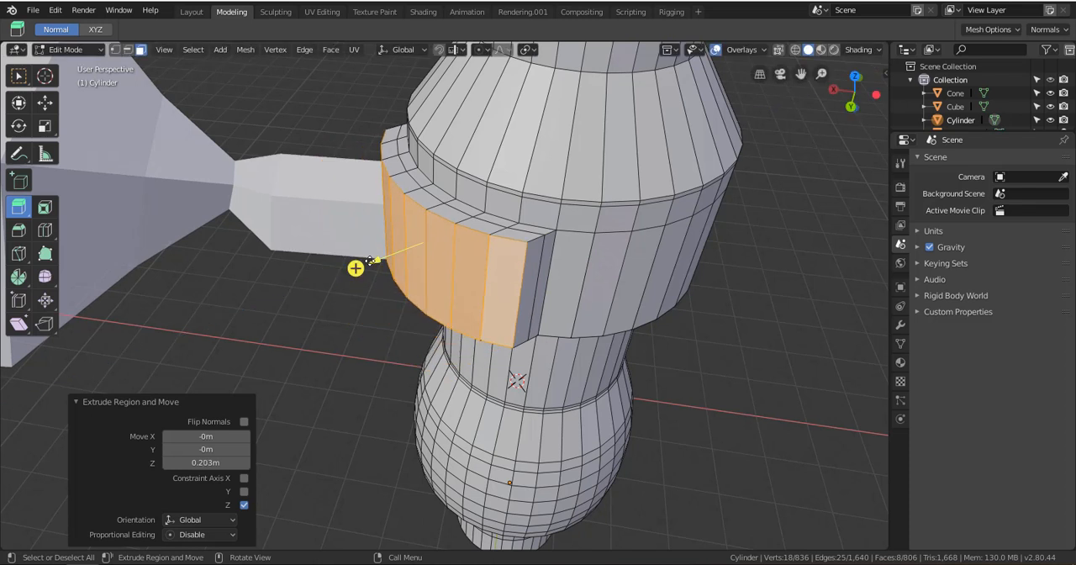
Switch to the Move tool, extrude the faces outward another 1.15 m, and scale the end to about 0.44 along global Z
{"action": "left_click", "coordinate": [46, 102]}
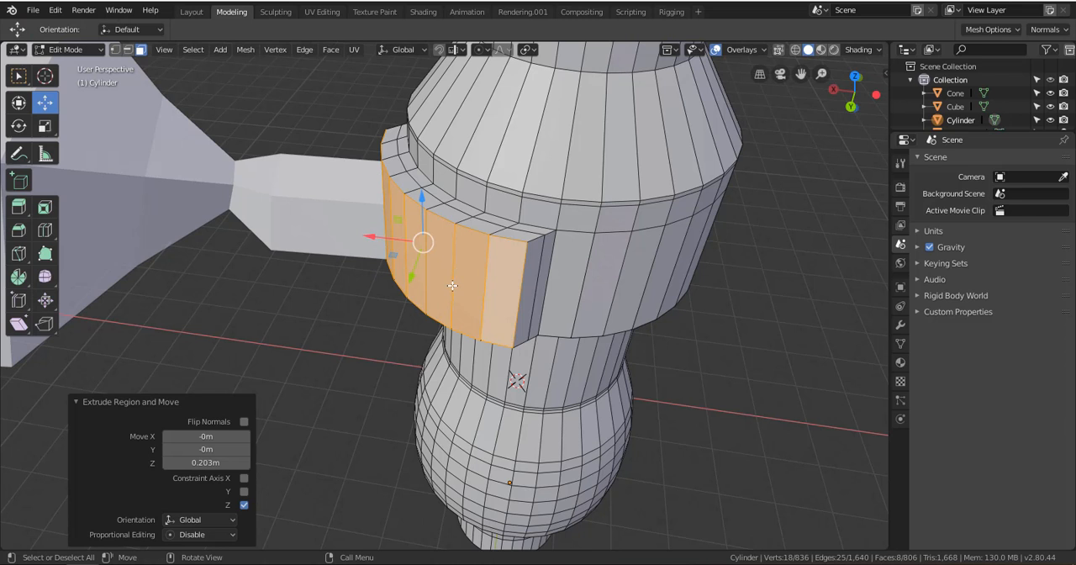
{"action": "key", "text": "e"}
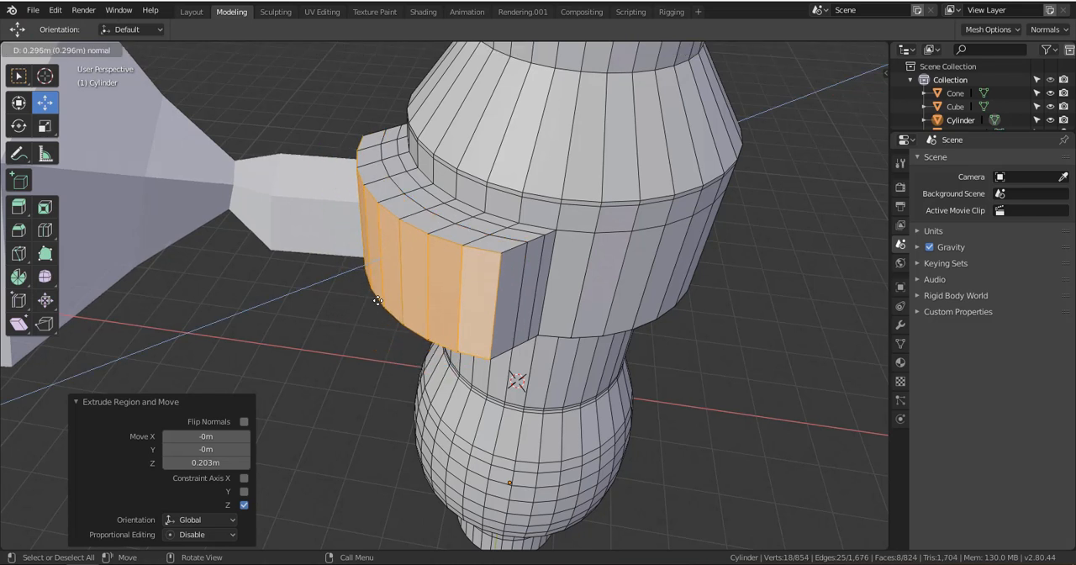
{"action": "left_click", "coordinate": [330, 301]}
{"action": "key", "text": "s"}
{"action": "key", "text": "z"}
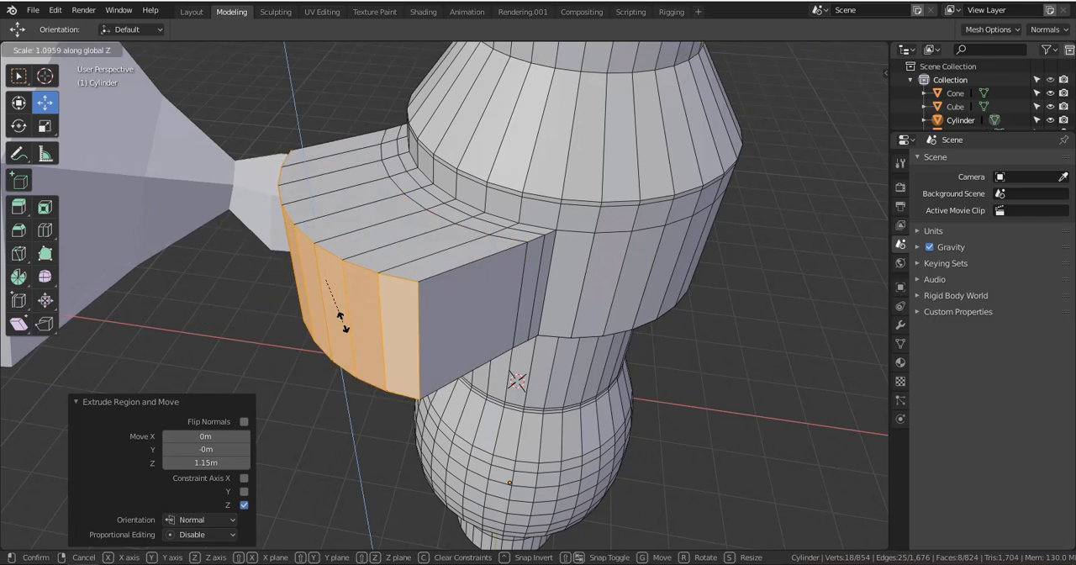
{"action": "left_click", "coordinate": [348, 272]}
Add a loop cut around the tapered protrusion close to its outer end, with a slide factor of about -0.872
{"action": "middle_click_drag", "start_coordinate": [348, 271], "coordinate": [576, 308]}
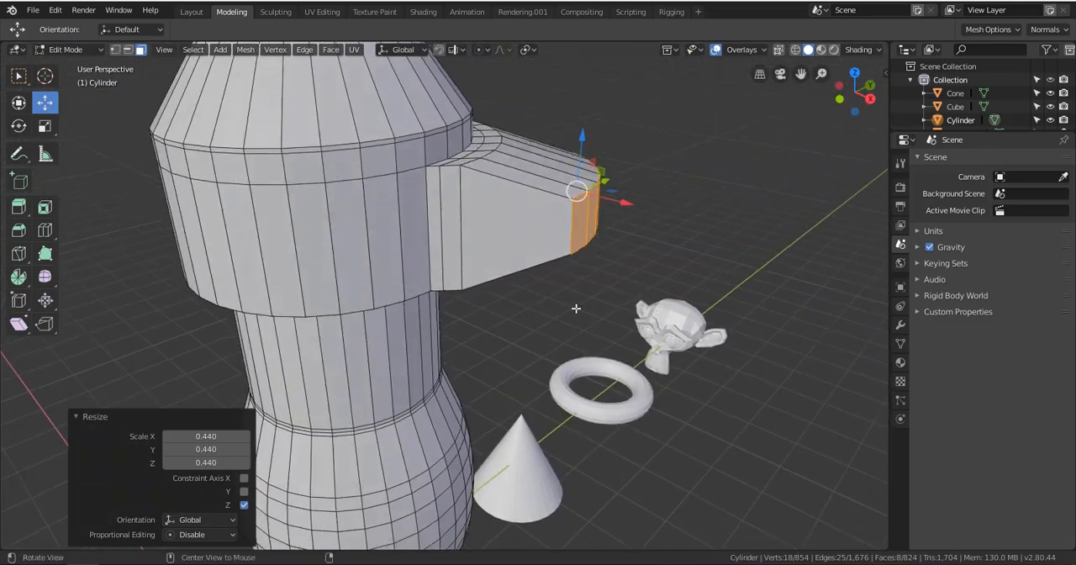
{"action": "key", "text": "ctrl+r"}
{"action": "left_click", "coordinate": [549, 210]}
{"action": "left_click", "coordinate": [597, 223]}
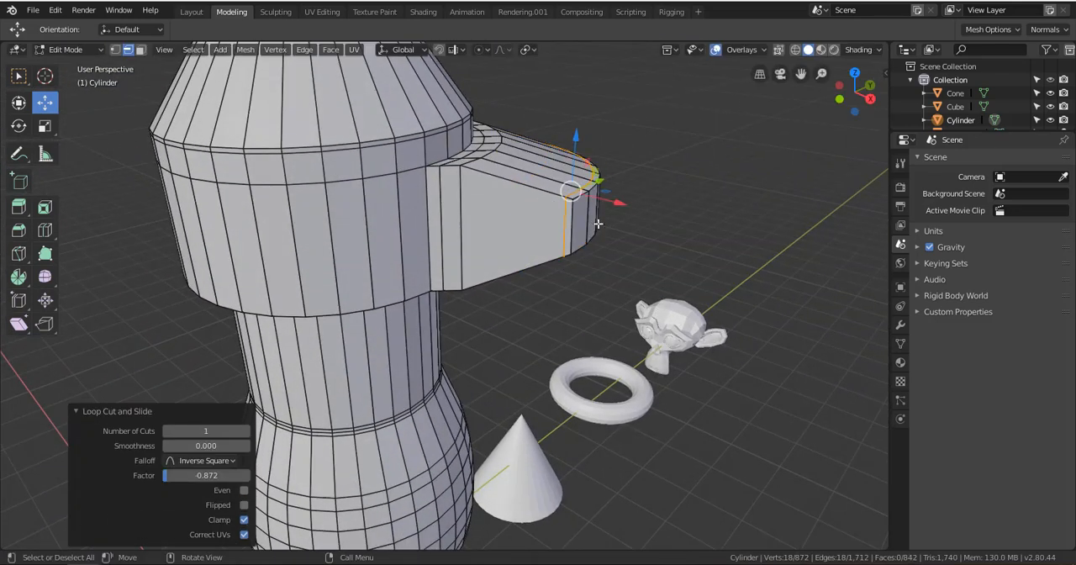
Add a horizontal loop cut near the upper edge of the wide band and protrusion, with a slide factor of about -0.849
{"action": "middle_click_drag", "start_coordinate": [561, 216], "coordinate": [562, 236]}
{"action": "key", "text": "ctrl+r"}
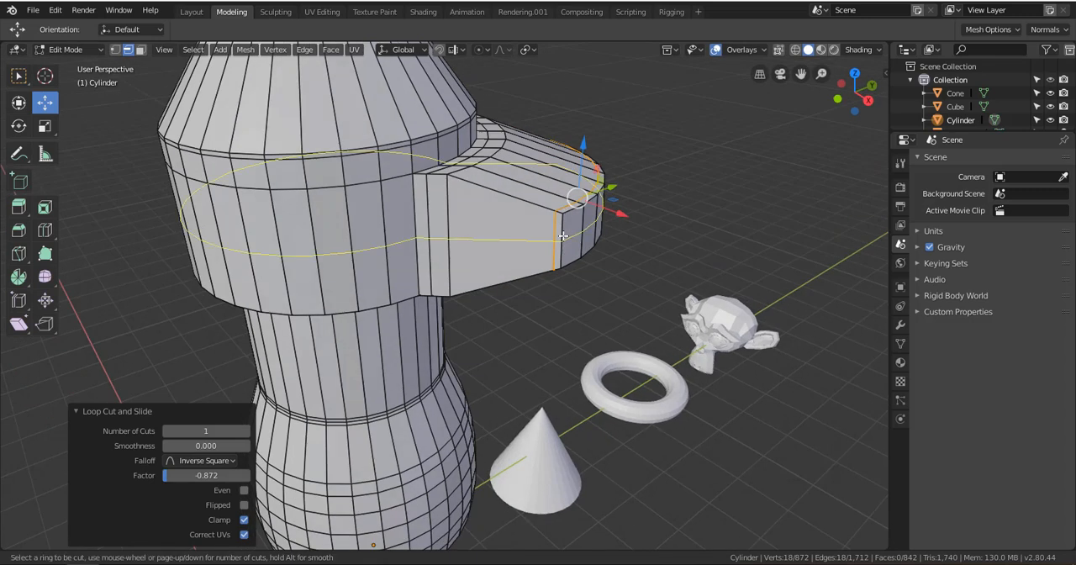
{"action": "left_click", "coordinate": [563, 236]}
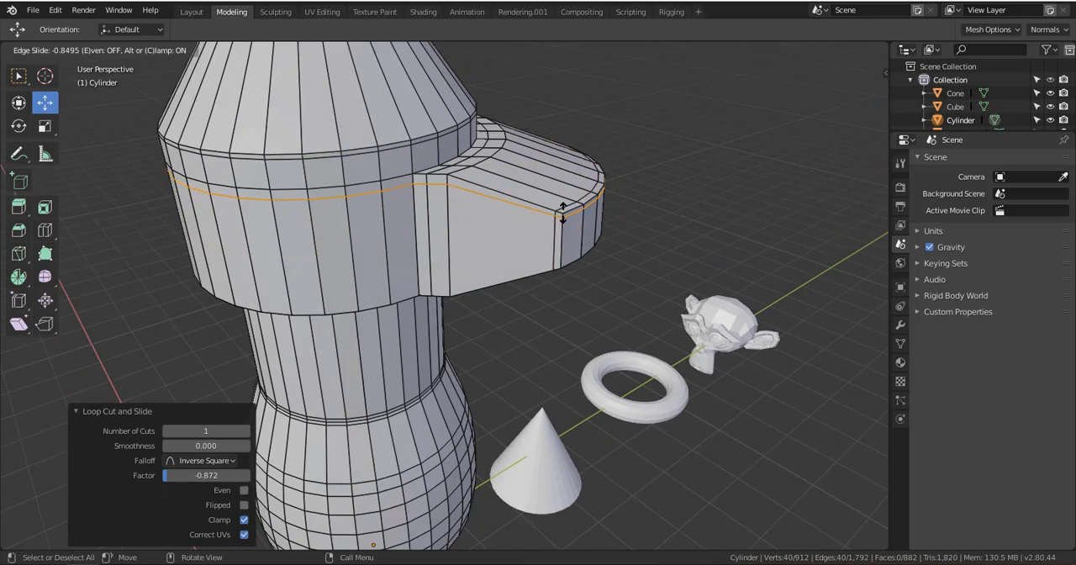
{"action": "left_click", "coordinate": [564, 211]}
Add a horizontal loop cut near the lower edge of the band and protrusion, slid about 0.82, and clear the selection
{"action": "key", "text": "ctrl+r"}
{"action": "left_click", "coordinate": [560, 222]}
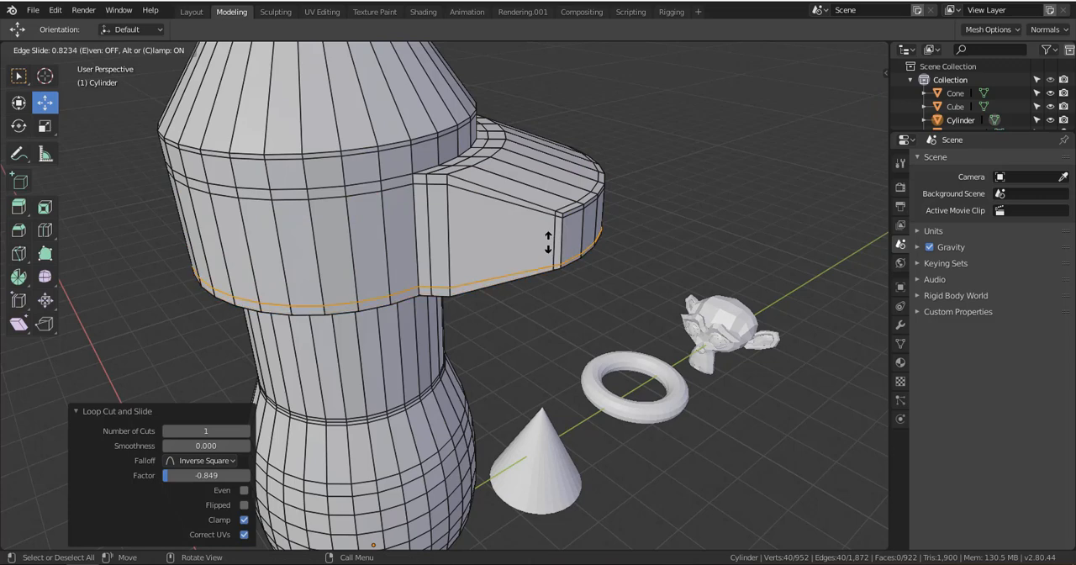
{"action": "left_click", "coordinate": [551, 243]}
{"action": "key", "text": "a"}
{"action": "middle_click_drag", "start_coordinate": [589, 270], "coordinate": [538, 296]}
{"action": "key", "text": "alt+a"}
{"action": "scroll", "coordinate": [538, 295], "scroll_direction": "up", "scroll_amount": 3}
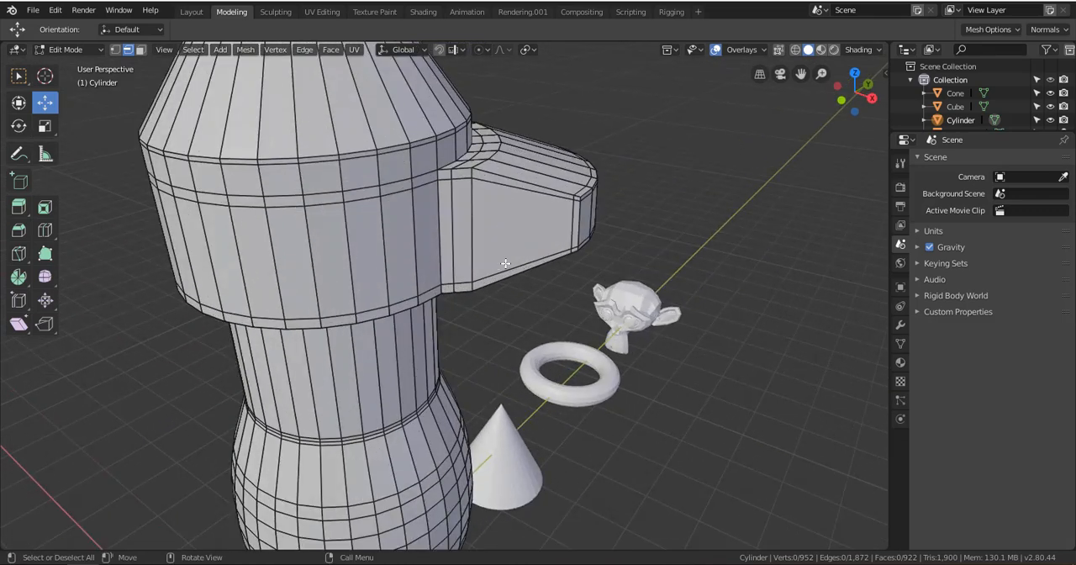
Clear the selection on the cylinder mesh and switch to Object Mode
{"action": "middle_click_drag", "start_coordinate": [504, 257], "coordinate": [504, 353]}
{"action": "scroll", "coordinate": [482, 325], "scroll_direction": "down", "scroll_amount": 4}
{"action": "scroll", "coordinate": [482, 325], "scroll_direction": "up", "scroll_amount": 3}
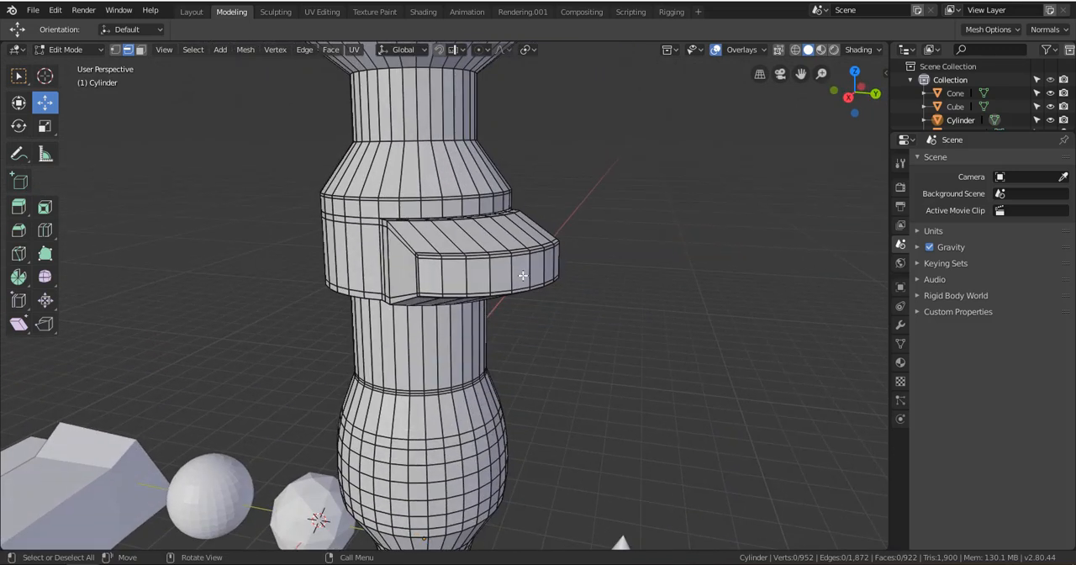
{"action": "key", "text": "a"}
{"action": "key", "text": "alt+a"}
{"action": "scroll", "coordinate": [463, 333], "scroll_direction": "down", "scroll_amount": 3}
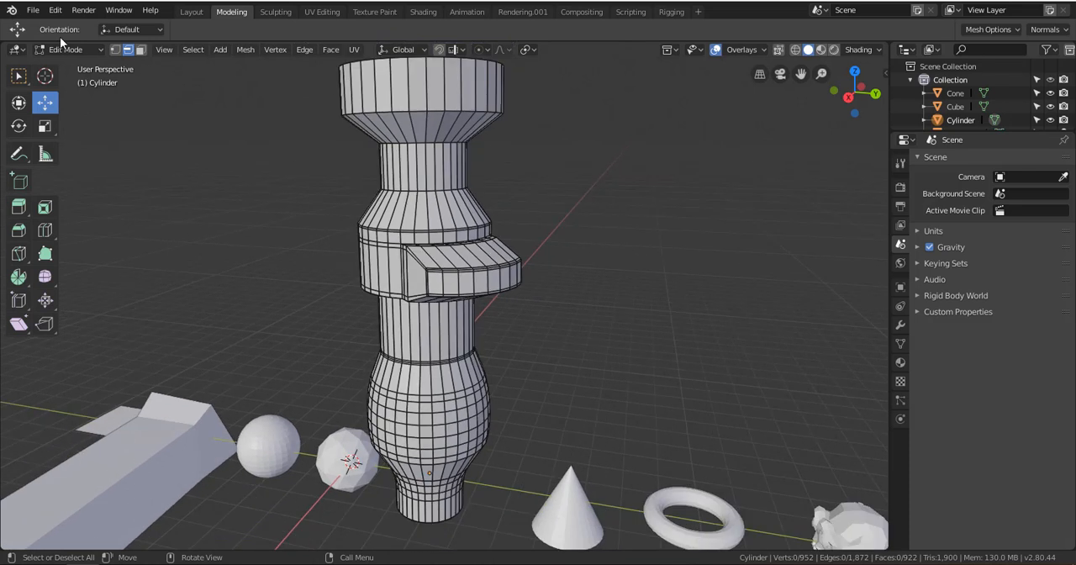
{"action": "left_click", "coordinate": [66, 48]}
{"action": "left_click", "coordinate": [73, 80]}
{"action": "key", "text": "ctrl+Tab"}
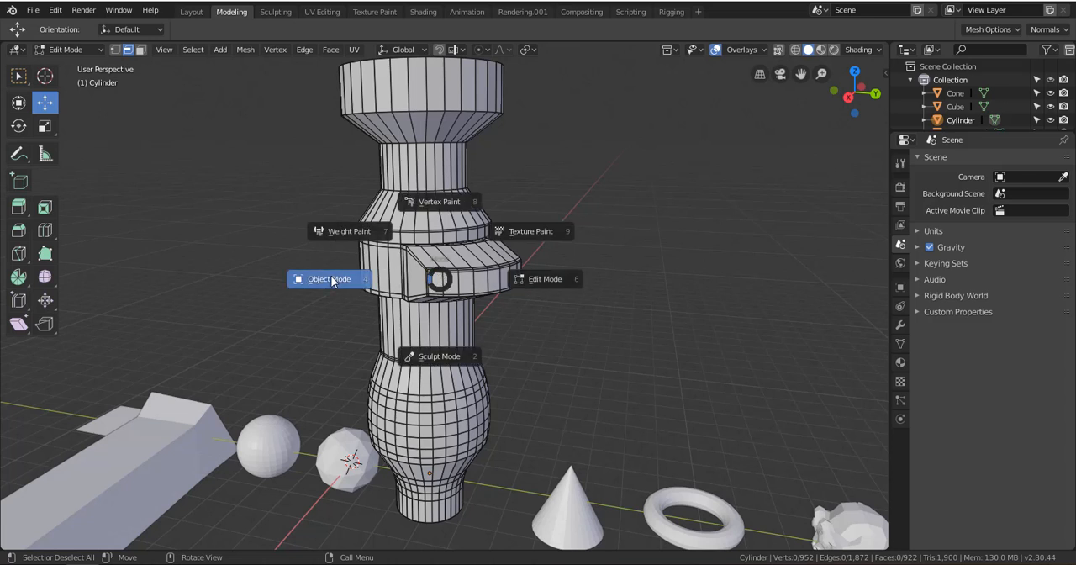
{"action": "left_click", "coordinate": [332, 281]}
Select the UV sphere and move it about -7.43 m in X, 17.6 m in Y and 6.77 m in Z
{"action": "left_click", "coordinate": [566, 510]}
{"action": "left_click", "coordinate": [365, 481]}
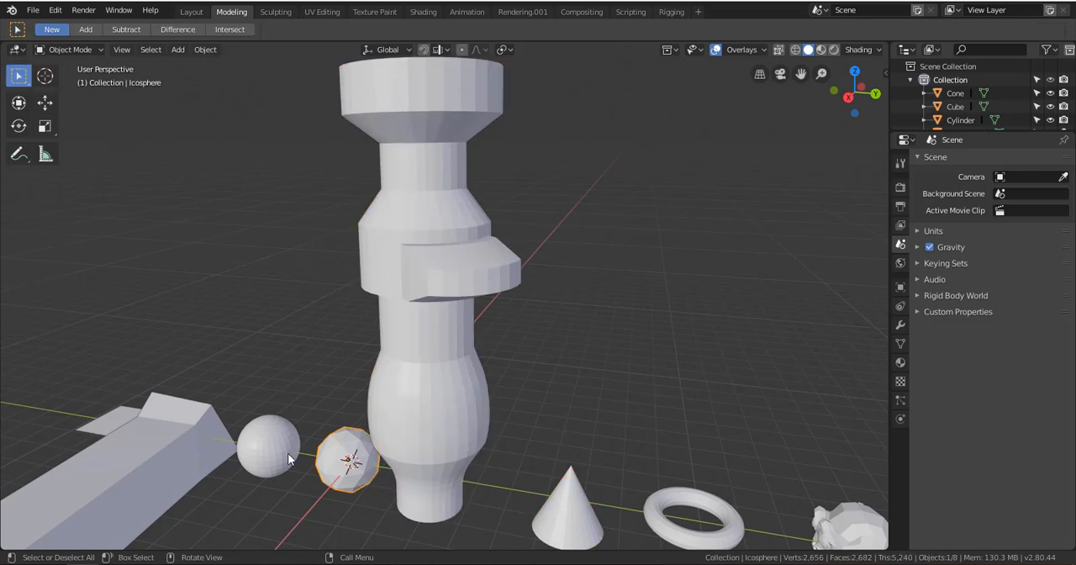
{"action": "left_click", "coordinate": [288, 458]}
{"action": "scroll", "coordinate": [288, 458], "scroll_direction": "down", "scroll_amount": 4}
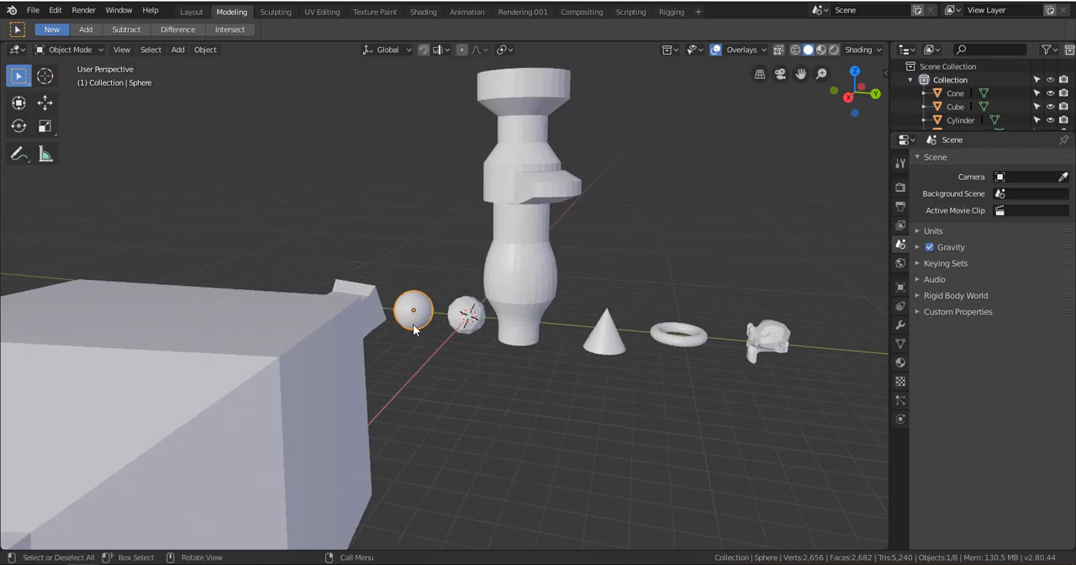
{"action": "scroll", "coordinate": [413, 328], "scroll_direction": "up", "scroll_amount": 3}
{"action": "scroll", "coordinate": [405, 332], "scroll_direction": "down", "scroll_amount": 2}
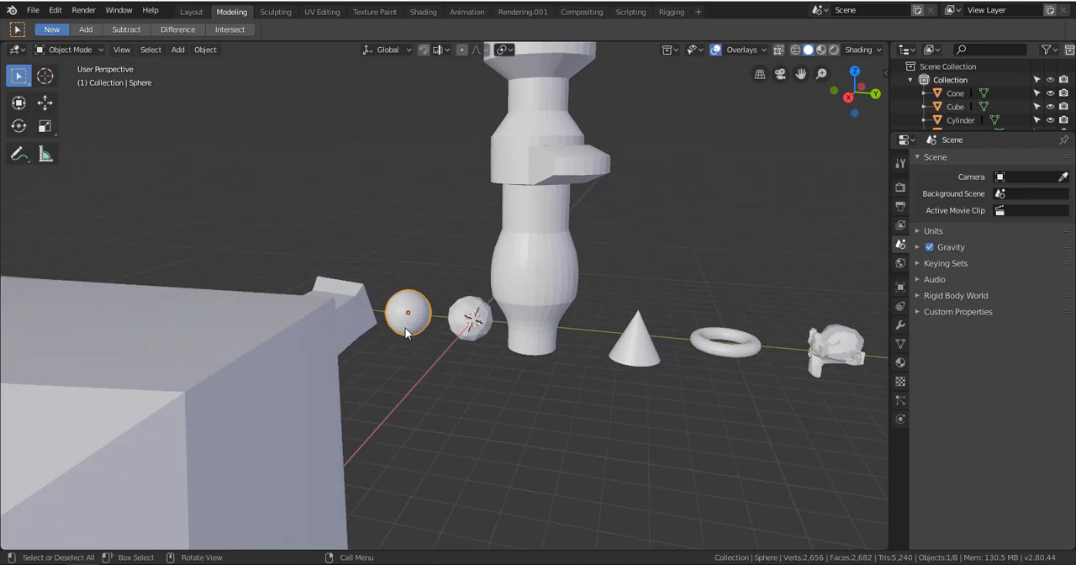
{"action": "scroll", "coordinate": [405, 332], "scroll_direction": "down", "scroll_amount": 3}
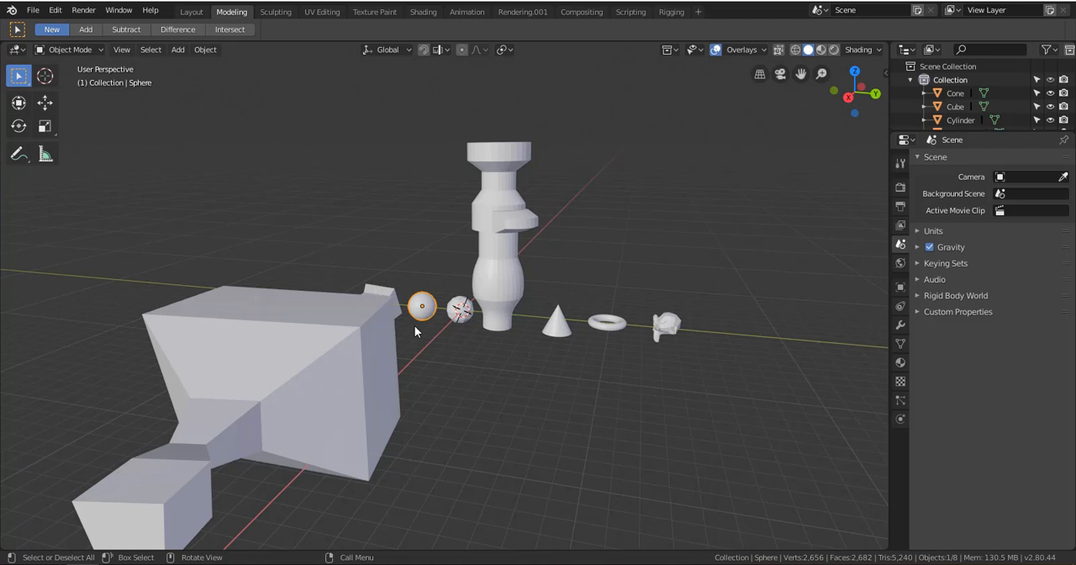
{"action": "key", "text": "g"}
{"action": "left_click", "coordinate": [679, 225]}
{"action": "middle_click_drag", "start_coordinate": [678, 226], "coordinate": [332, 270], "text": "shift"}
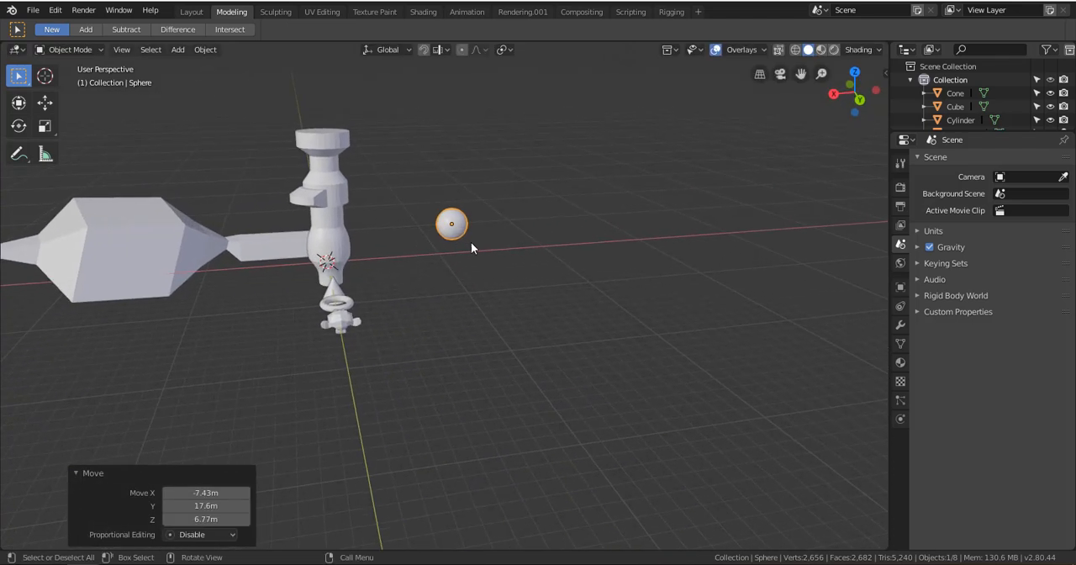
Scale the sphere up uniformly by about 6.959 and frame it in the view
{"action": "key", "text": "s"}
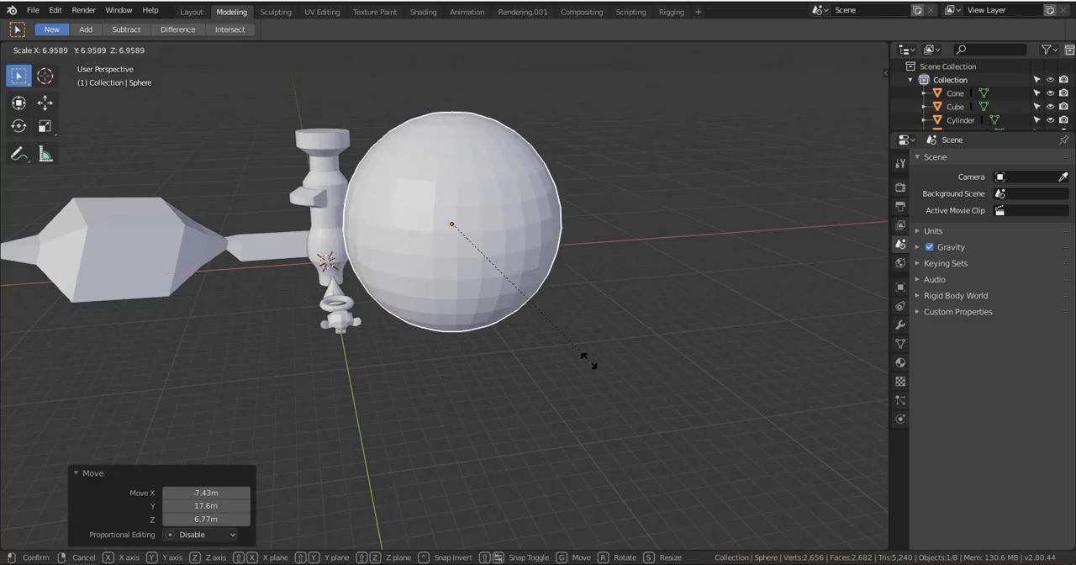
{"action": "left_click", "coordinate": [589, 362]}
{"action": "middle_click_drag", "start_coordinate": [433, 265], "coordinate": [471, 283]}
{"action": "scroll", "coordinate": [377, 293], "scroll_direction": "down", "scroll_amount": 1}
{"action": "mouse_move", "coordinate": [377, 293]}
{"action": "middle_mouse_down", "text": "shift"}
{"action": "mouse_move", "coordinate": [405, 322]}
{"action": "mouse_move", "coordinate": [372, 310]}
{"action": "middle_mouse_up", "text": "shift"}
{"action": "key", "text": "KP_Decimal"}
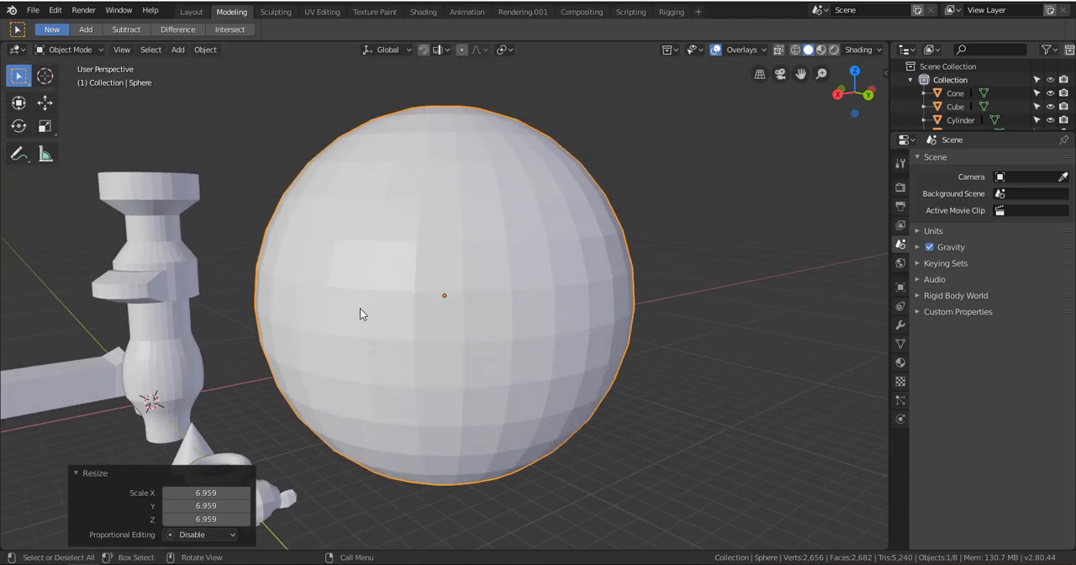
{"action": "scroll", "coordinate": [359, 313], "scroll_direction": "down", "scroll_amount": 4}
Select every object in the scene, try moving them all together, and clear the selection
{"action": "left_click", "coordinate": [276, 300]}
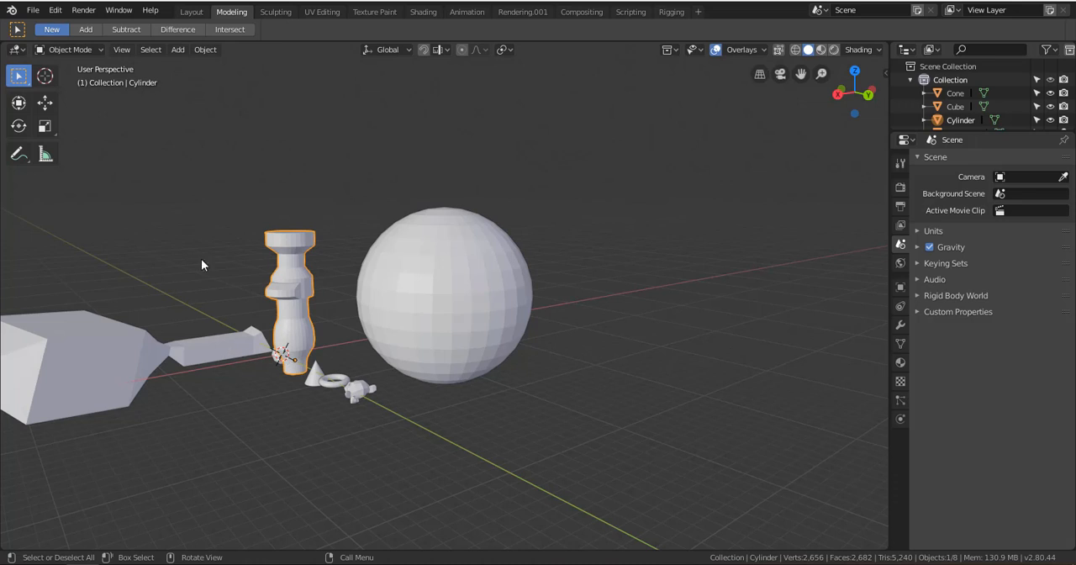
{"action": "left_click", "coordinate": [229, 352]}
{"action": "middle_click_drag", "start_coordinate": [216, 252], "coordinate": [340, 262]}
{"action": "middle_click_drag", "start_coordinate": [395, 316], "coordinate": [431, 363]}
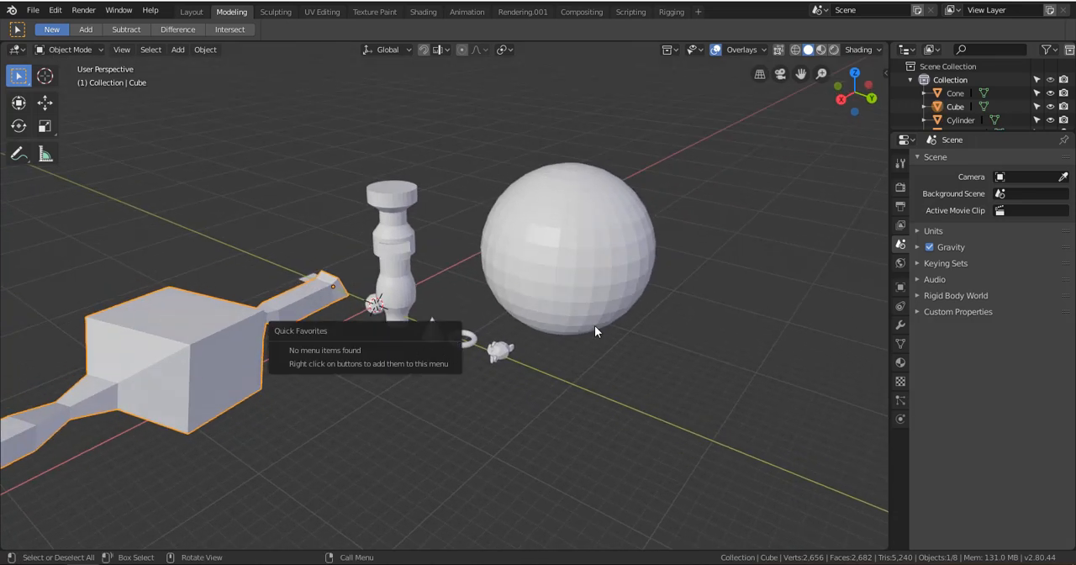
{"action": "key", "text": "a"}
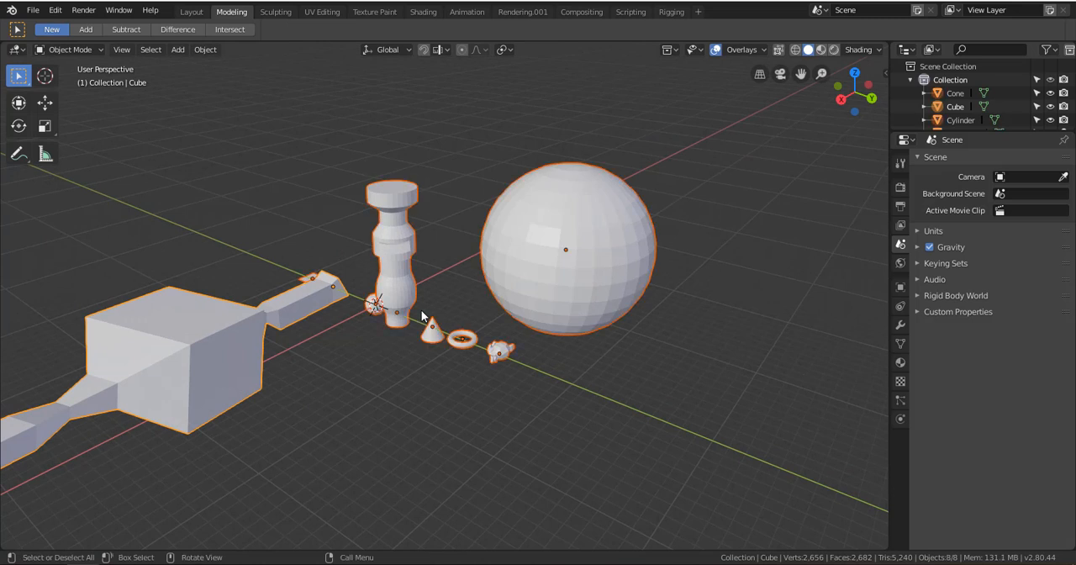
{"action": "scroll", "coordinate": [301, 227], "scroll_direction": "down", "scroll_amount": 4}
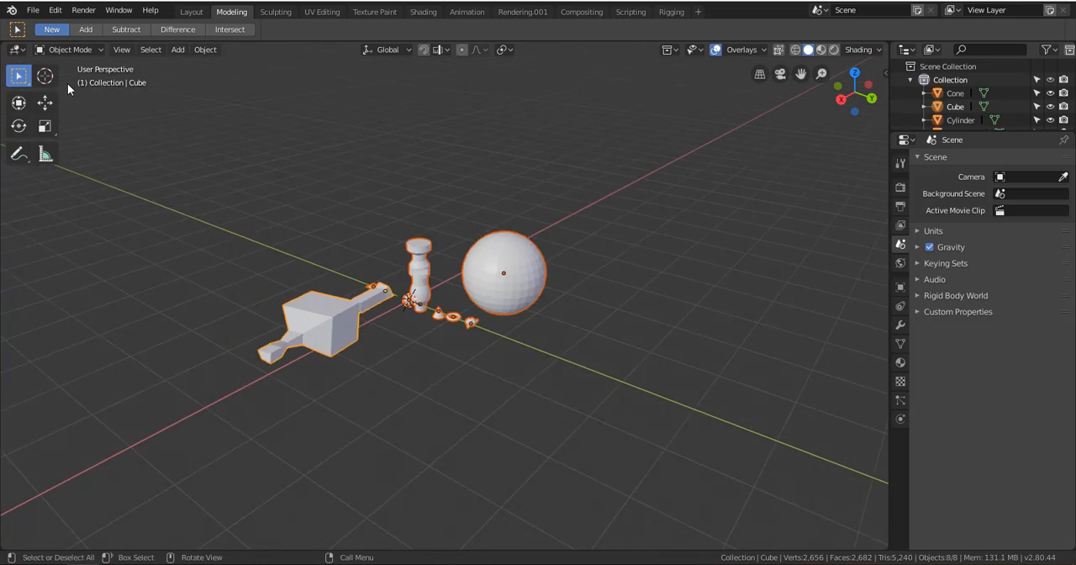
{"action": "key", "text": "g"}
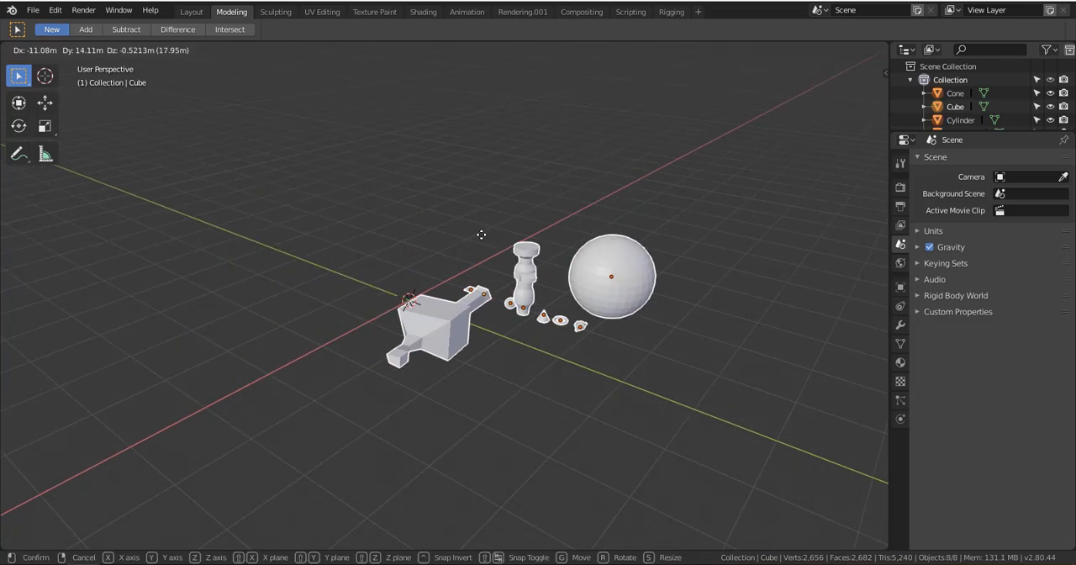
{"action": "left_click", "coordinate": [411, 305]}
{"action": "scroll", "coordinate": [411, 302], "scroll_direction": "up", "scroll_amount": 4}
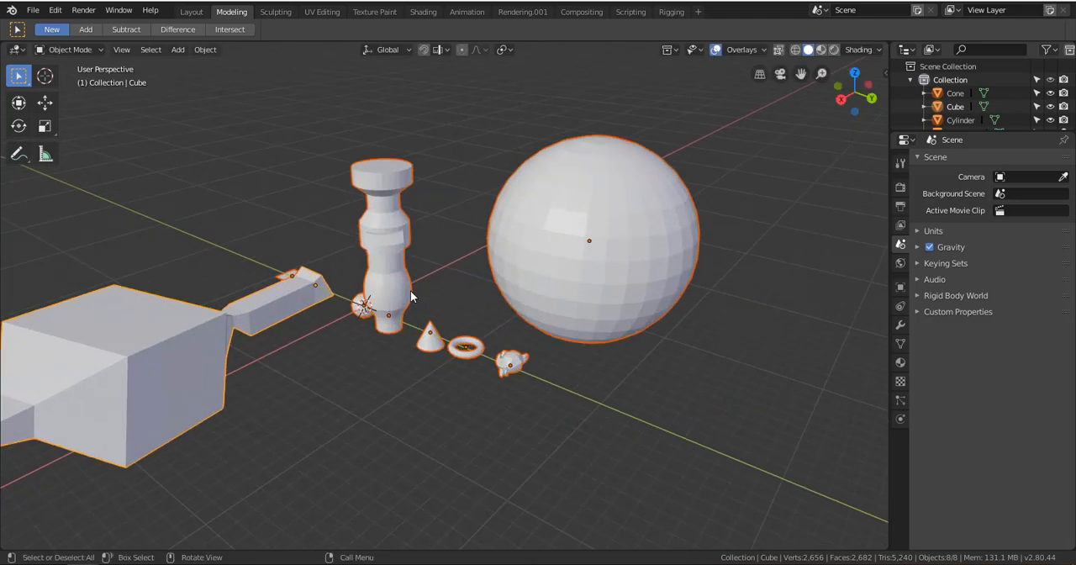
{"action": "left_click", "coordinate": [411, 292]}
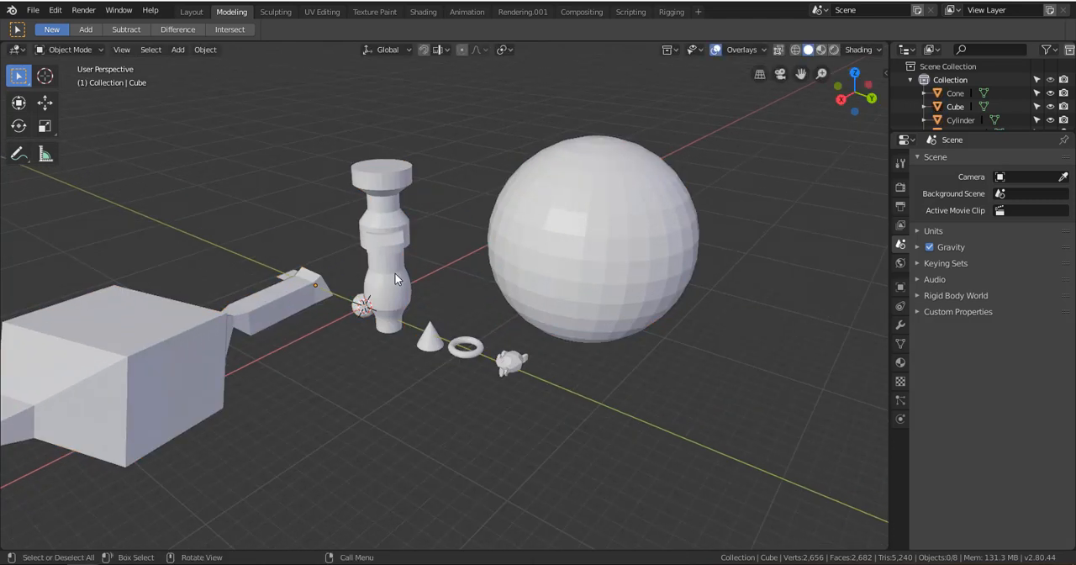
Select the large sphere, cylinder, cube, cone and torus together, and clear the selection
{"action": "left_click", "coordinate": [395, 278]}
{"action": "left_click", "coordinate": [506, 250]}
{"action": "left_click", "coordinate": [376, 245]}
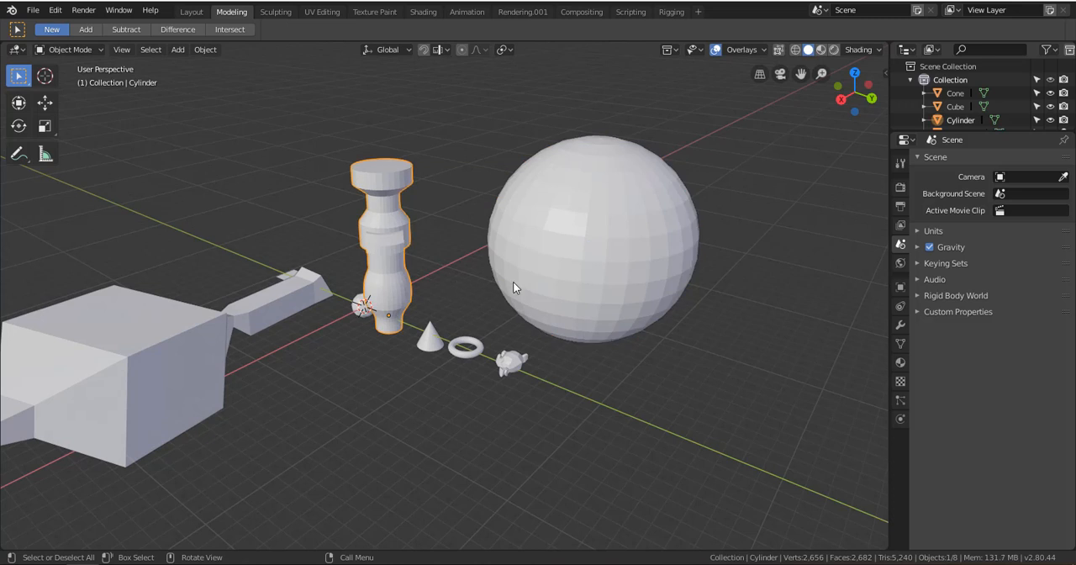
{"action": "left_click", "coordinate": [525, 285]}
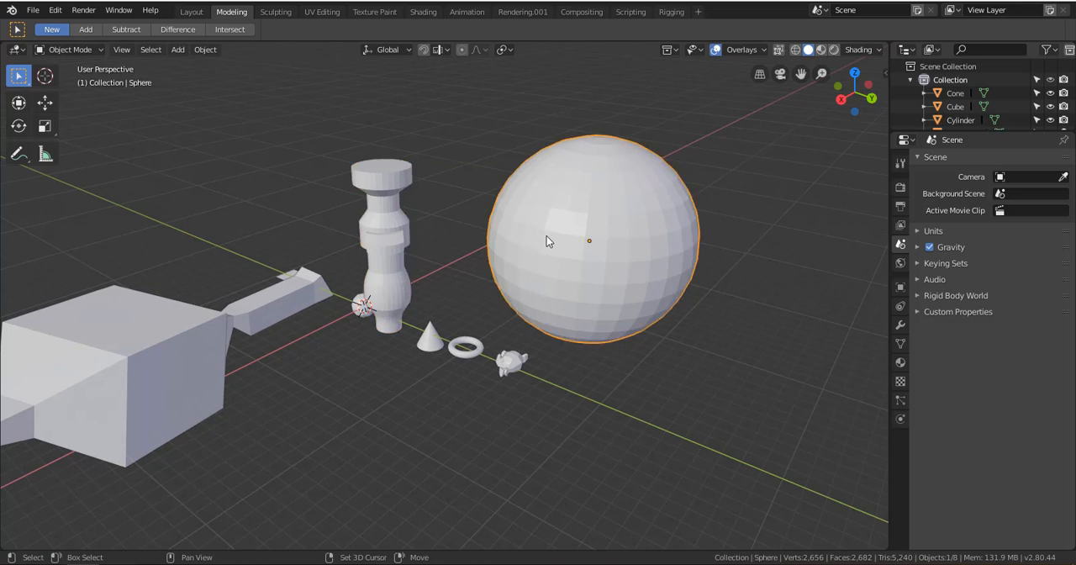
{"action": "left_click", "coordinate": [382, 228], "text": "shift"}
{"action": "left_click", "coordinate": [197, 336], "text": "shift"}
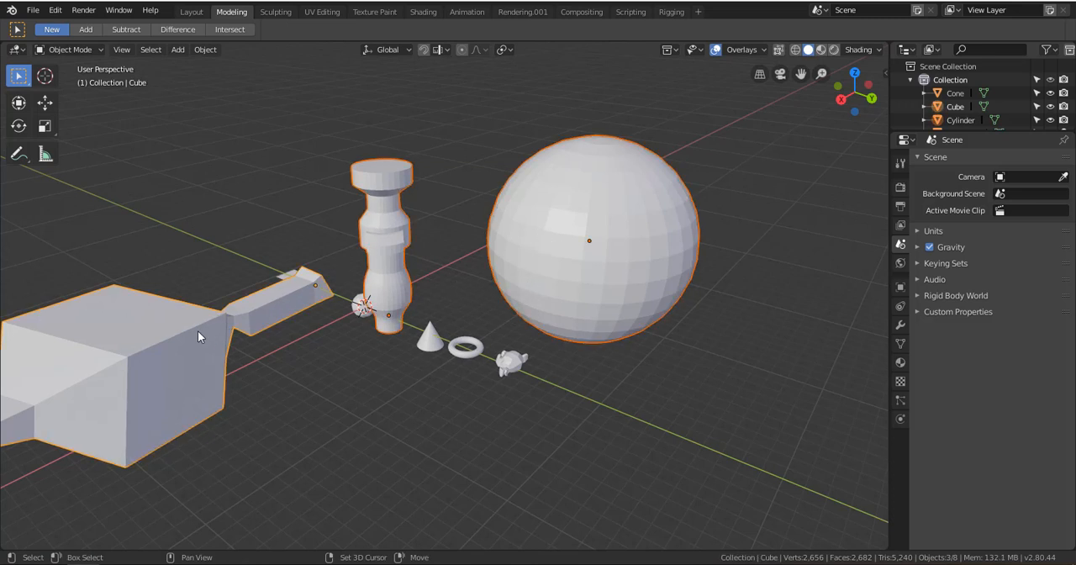
{"action": "left_click", "coordinate": [465, 346], "text": "shift"}
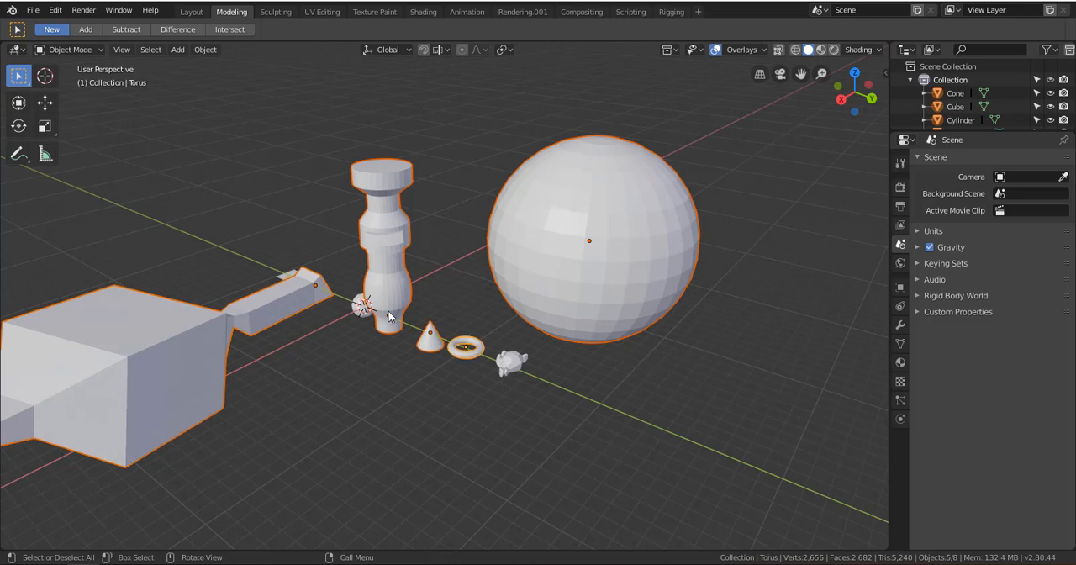
{"action": "key", "text": "alt+a"}
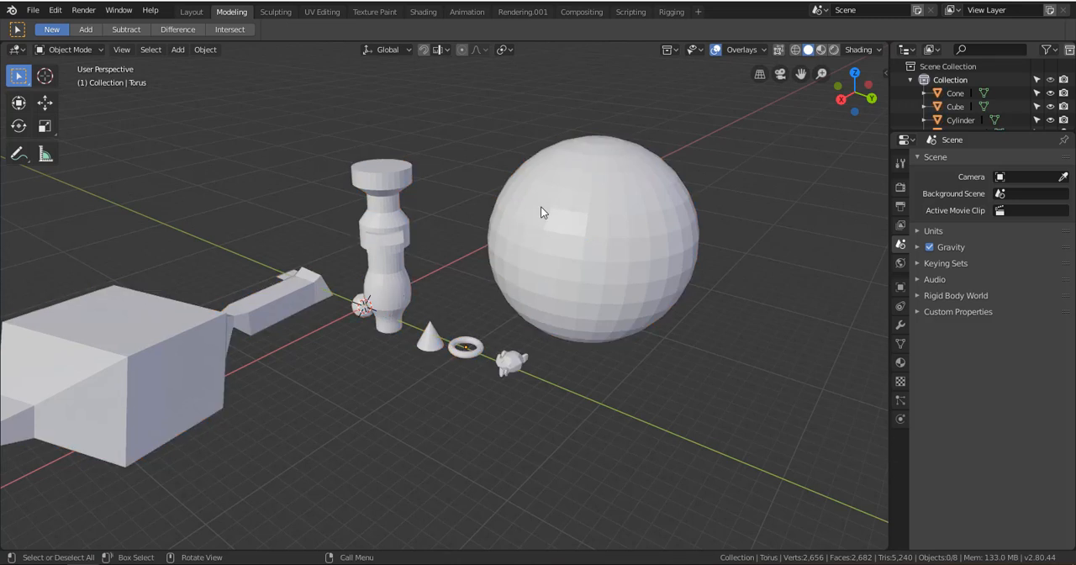
Select the large sphere, frame it in the view, and enter Edit Mode
{"action": "left_click", "coordinate": [547, 210], "text": "shift"}
{"action": "key", "text": "KP_Decimal"}
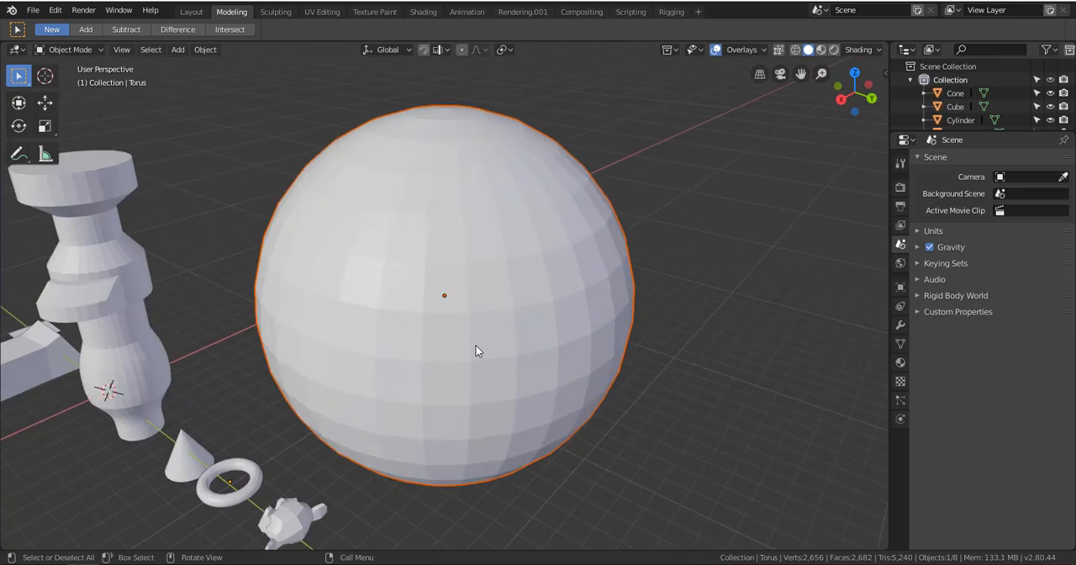
{"action": "key", "text": "ctrl+Tab"}
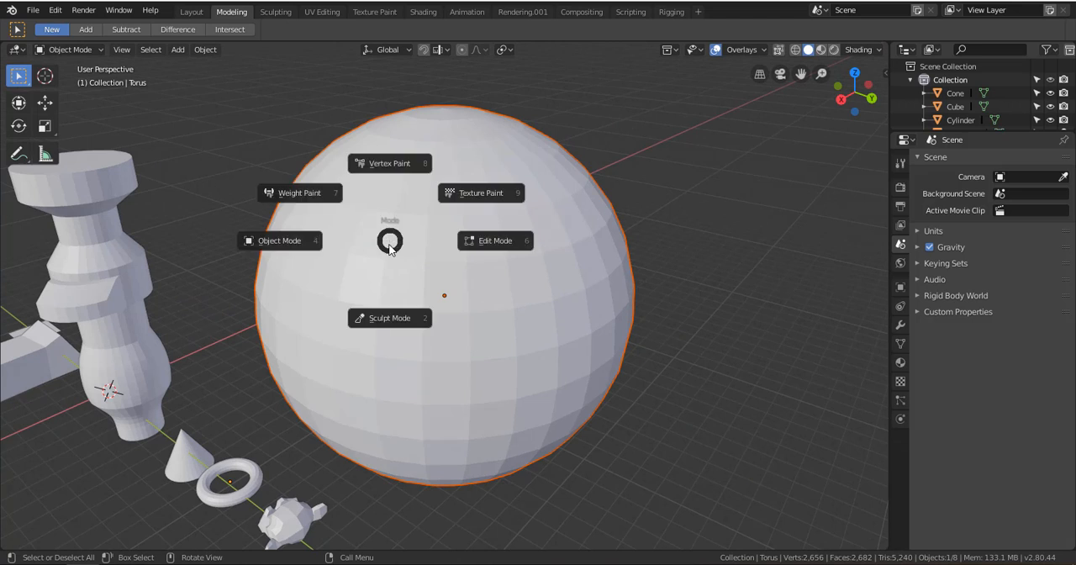
{"action": "left_click", "coordinate": [496, 243]}
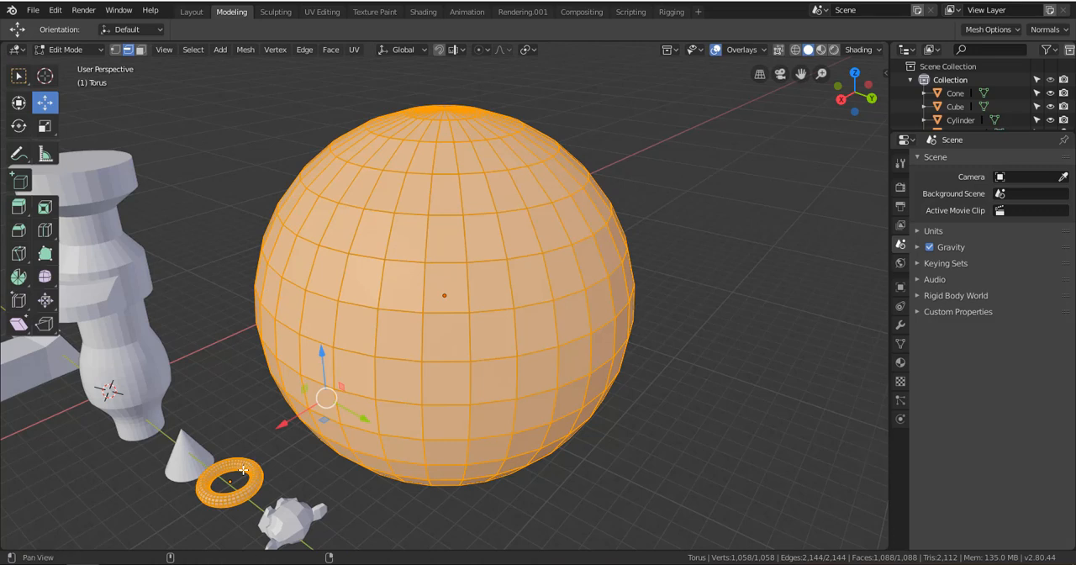
Examine the torus mesh beside the large sphere to see which objects are in Edit Mode
{"action": "middle_click_drag", "start_coordinate": [259, 464], "coordinate": [344, 287], "text": "shift"}
{"action": "middle_click_drag", "start_coordinate": [323, 337], "coordinate": [375, 322]}
{"action": "scroll", "coordinate": [362, 336], "scroll_direction": "up", "scroll_amount": 4}
{"action": "middle_click_drag", "start_coordinate": [291, 398], "coordinate": [479, 328], "text": "shift"}
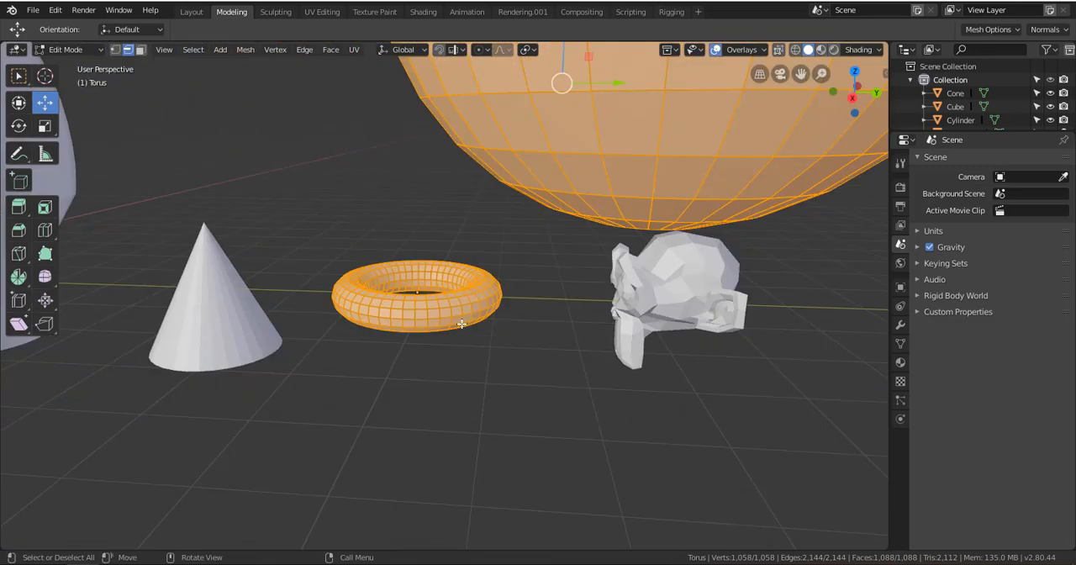
{"action": "scroll", "coordinate": [430, 316], "scroll_direction": "up", "scroll_amount": 6}
{"action": "scroll", "coordinate": [430, 307], "scroll_direction": "down", "scroll_amount": 4}
{"action": "middle_click_drag", "start_coordinate": [429, 305], "coordinate": [498, 338]}
{"action": "scroll", "coordinate": [496, 336], "scroll_direction": "down", "scroll_amount": 7}
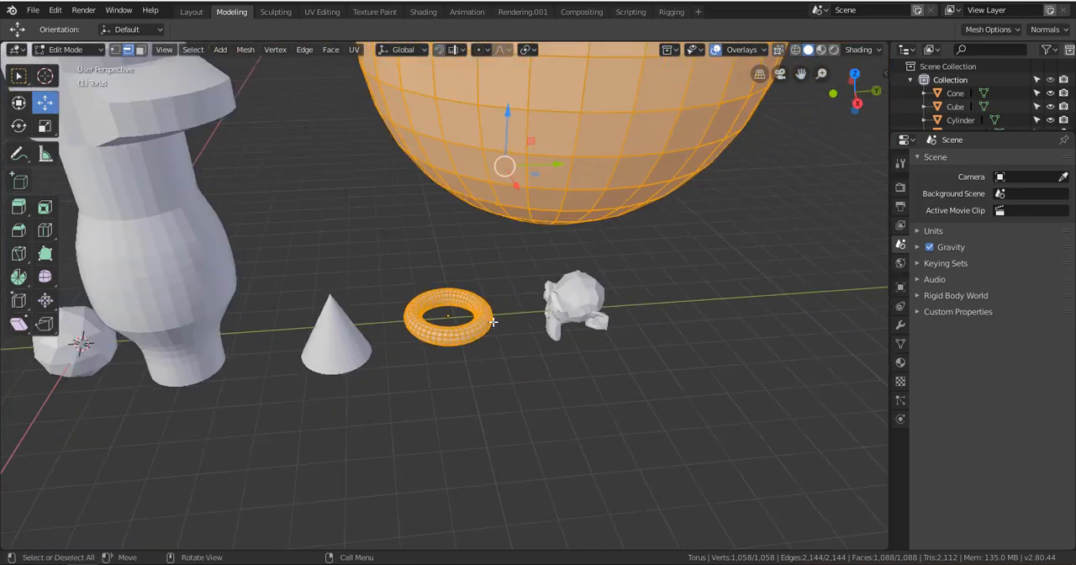
{"action": "middle_click_drag", "start_coordinate": [494, 279], "coordinate": [472, 333], "text": "shift"}
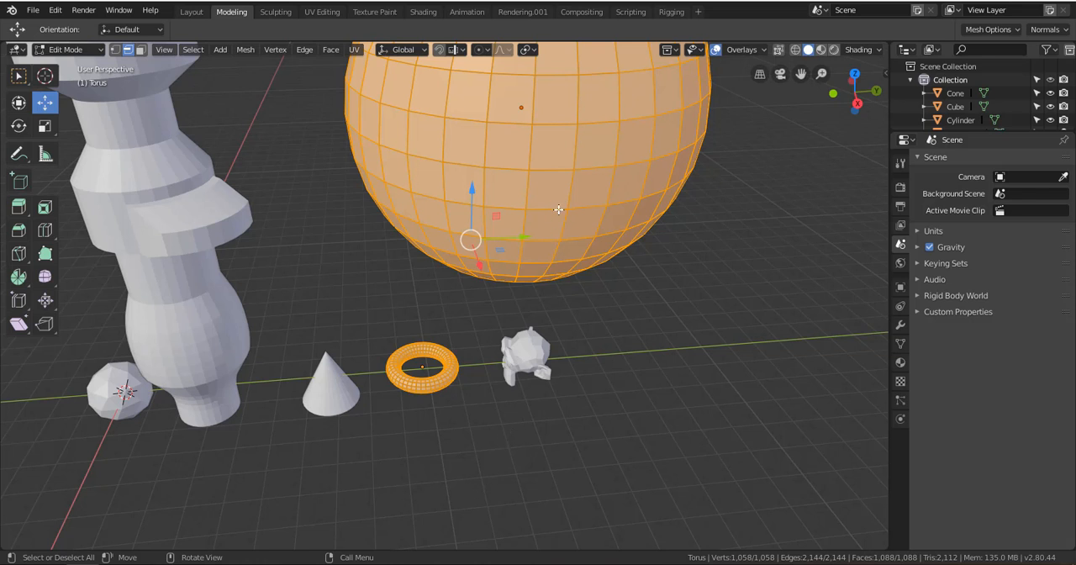
Return to Object Mode, make the large sphere the active object, and enter Edit Mode for it alone
{"action": "key", "text": "ctrl+Tab"}
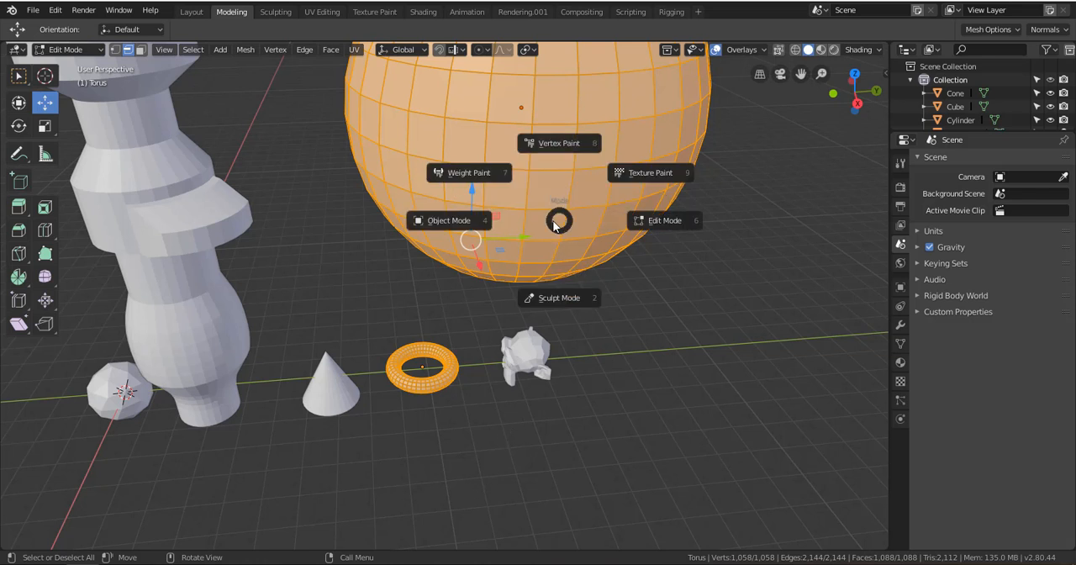
{"action": "left_click", "coordinate": [474, 239]}
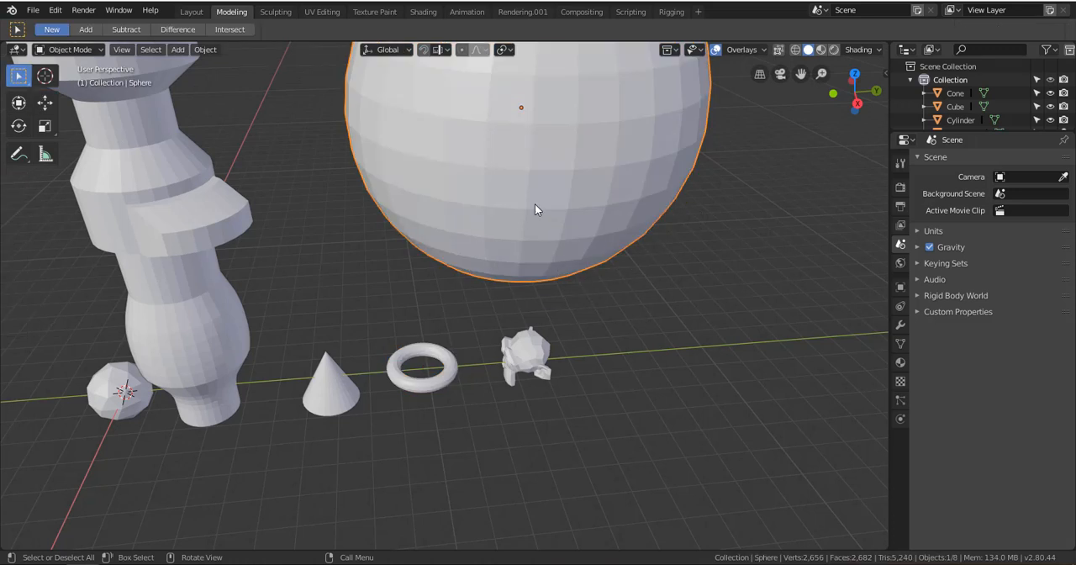
{"action": "key", "text": "ctrl+Tab"}
{"action": "left_click", "coordinate": [641, 203]}
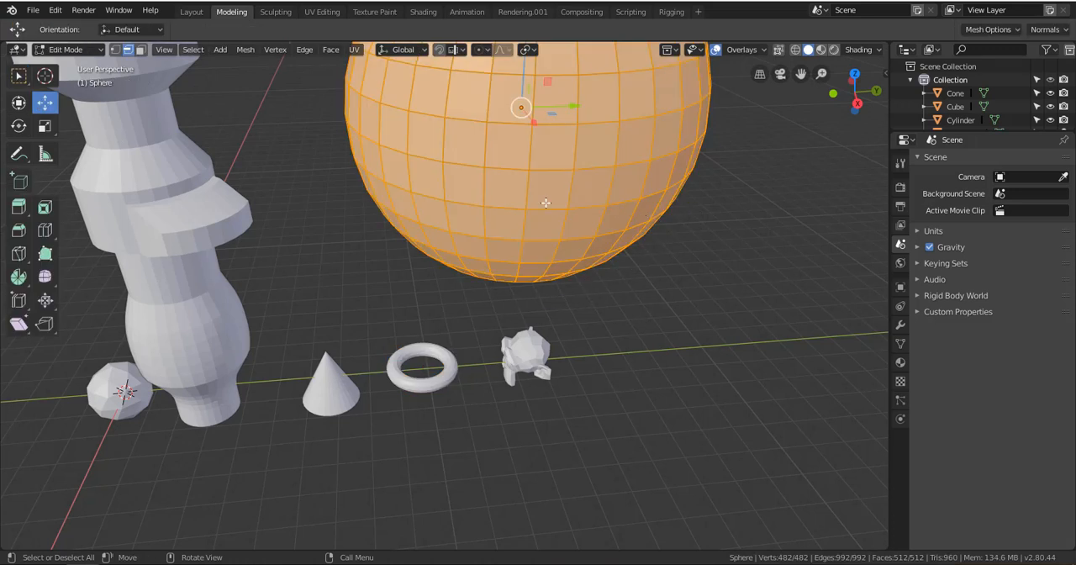
Move the sphere's entire mesh about -0.222 m in X, 0.425 m in Y and -0.309 m in Z
{"action": "scroll", "coordinate": [443, 369], "scroll_direction": "up", "scroll_amount": 4}
{"action": "middle_click_drag", "start_coordinate": [442, 348], "coordinate": [379, 63], "text": "shift"}
{"action": "scroll", "coordinate": [473, 254], "scroll_direction": "down", "scroll_amount": 4}
{"action": "left_click_drag", "start_coordinate": [379, 63], "coordinate": [384, 58], "text": "alt+shift"}
{"action": "left_click_drag", "start_coordinate": [433, 257], "coordinate": [353, 202], "text": "alt"}
{"action": "left_click_drag", "start_coordinate": [477, 286], "coordinate": [452, 217], "text": "alt+shift"}
{"action": "scroll", "coordinate": [450, 232], "scroll_direction": "up", "scroll_amount": 2}
{"action": "scroll", "coordinate": [471, 269], "scroll_direction": "down", "scroll_amount": 5}
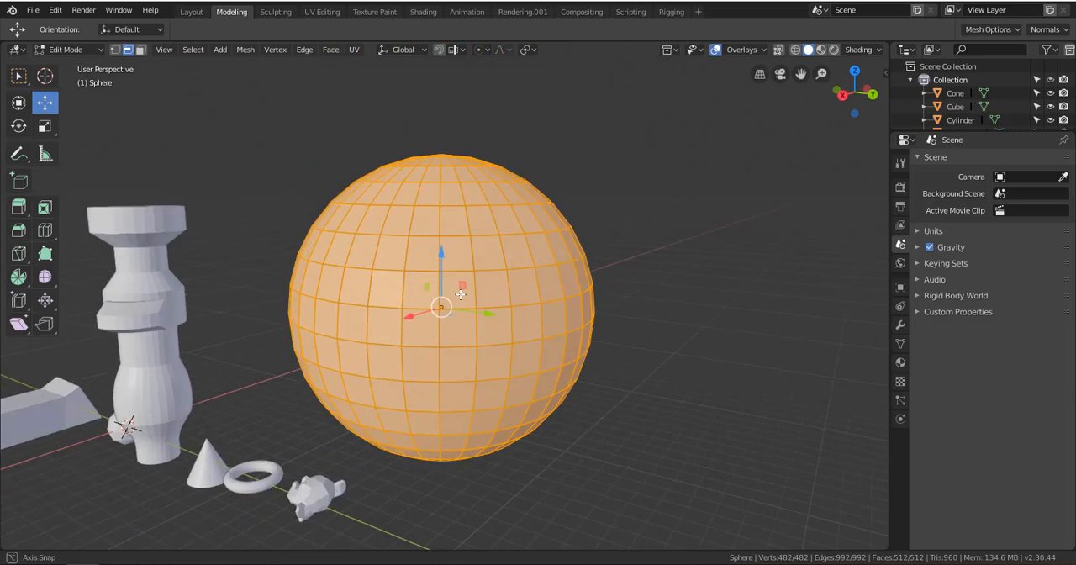
{"action": "scroll", "coordinate": [473, 290], "scroll_direction": "up", "scroll_amount": 1}
{"action": "key", "text": "g"}
{"action": "left_click", "coordinate": [485, 301]}
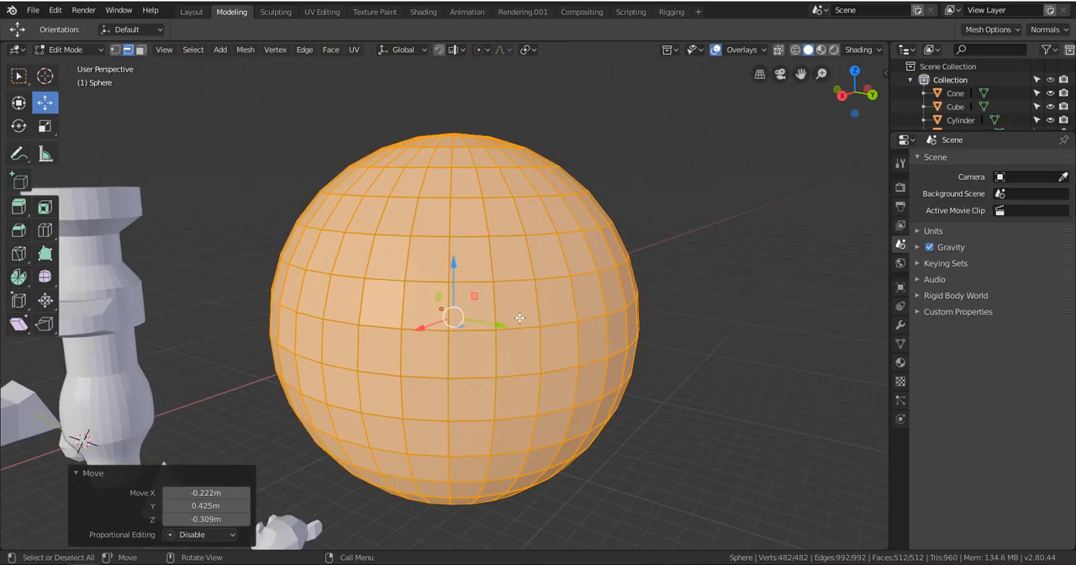
Pick a single edge on the front of the sphere and switch to face selection
{"action": "middle_click_drag", "start_coordinate": [519, 317], "coordinate": [571, 318]}
{"action": "left_click", "coordinate": [536, 288]}
{"action": "left_click", "coordinate": [429, 257]}
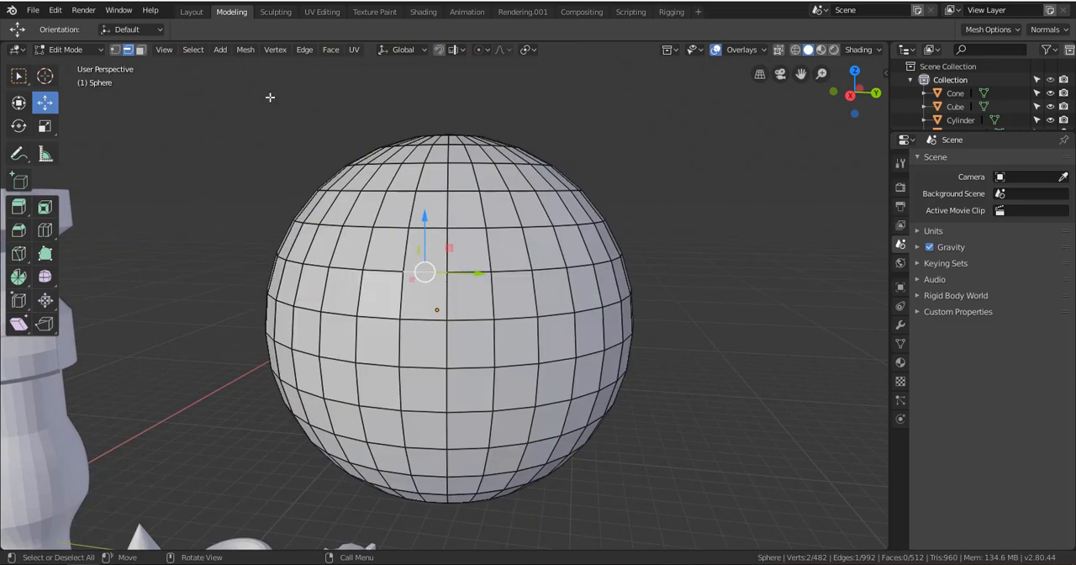
{"action": "left_click", "coordinate": [141, 50]}
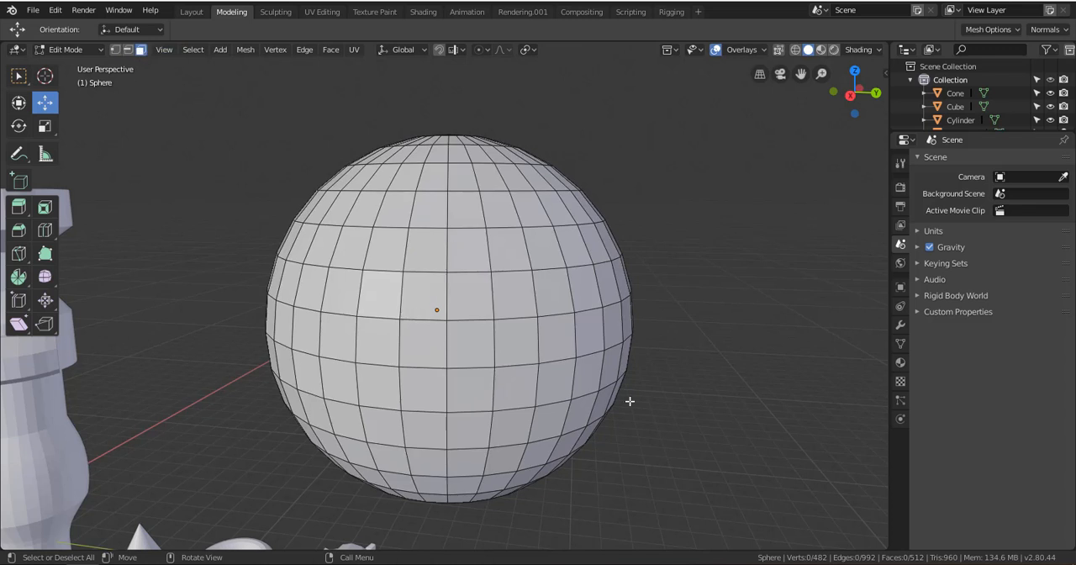
Select single faces one after another on the front of the sphere, ending on one above and right of its centre
{"action": "left_click", "coordinate": [431, 294]}
{"action": "left_click", "coordinate": [551, 299]}
{"action": "left_click", "coordinate": [540, 244]}
{"action": "left_click", "coordinate": [514, 294]}
{"action": "left_click", "coordinate": [558, 290]}
{"action": "left_click", "coordinate": [556, 256]}
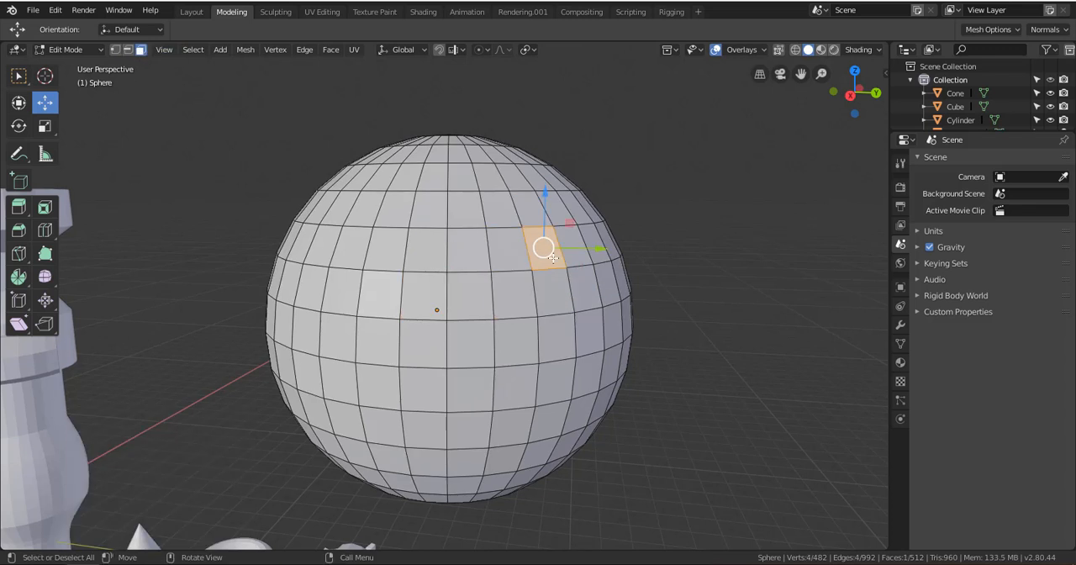
Select one face just right of the sphere's centre and move it about 0.0569 m in X and 0.0295 m in Z
{"action": "middle_click_drag", "start_coordinate": [495, 273], "coordinate": [544, 300]}
{"action": "scroll", "coordinate": [483, 283], "scroll_direction": "up", "scroll_amount": 2}
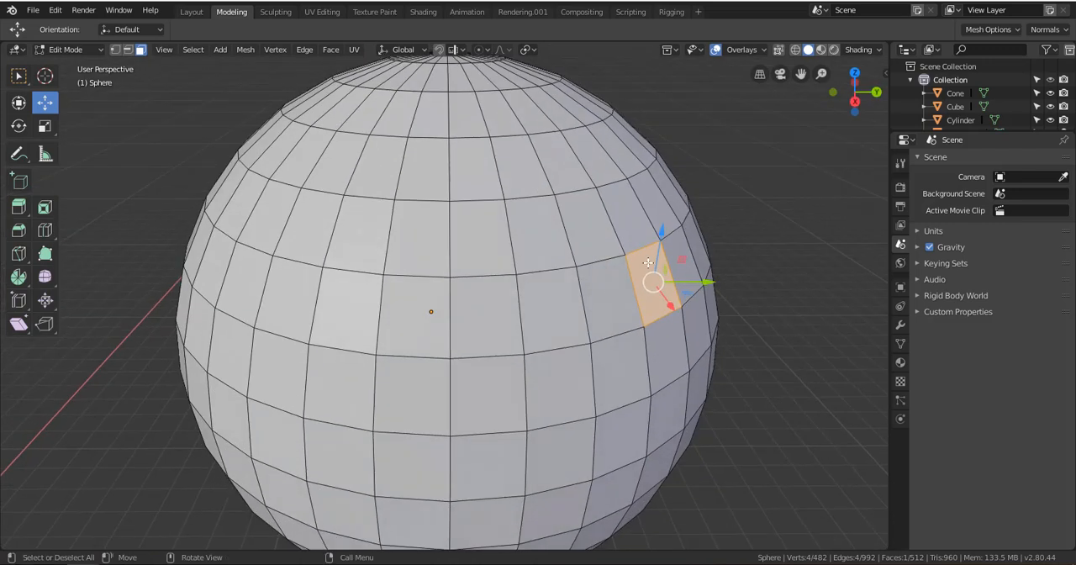
{"action": "left_click", "coordinate": [554, 312]}
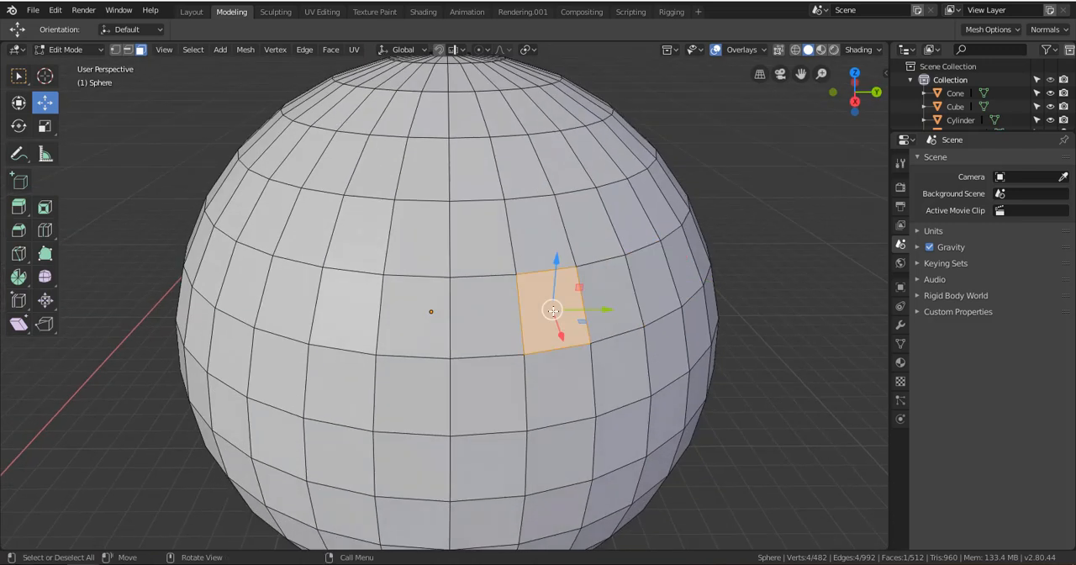
{"action": "left_click", "coordinate": [607, 299], "text": "shift"}
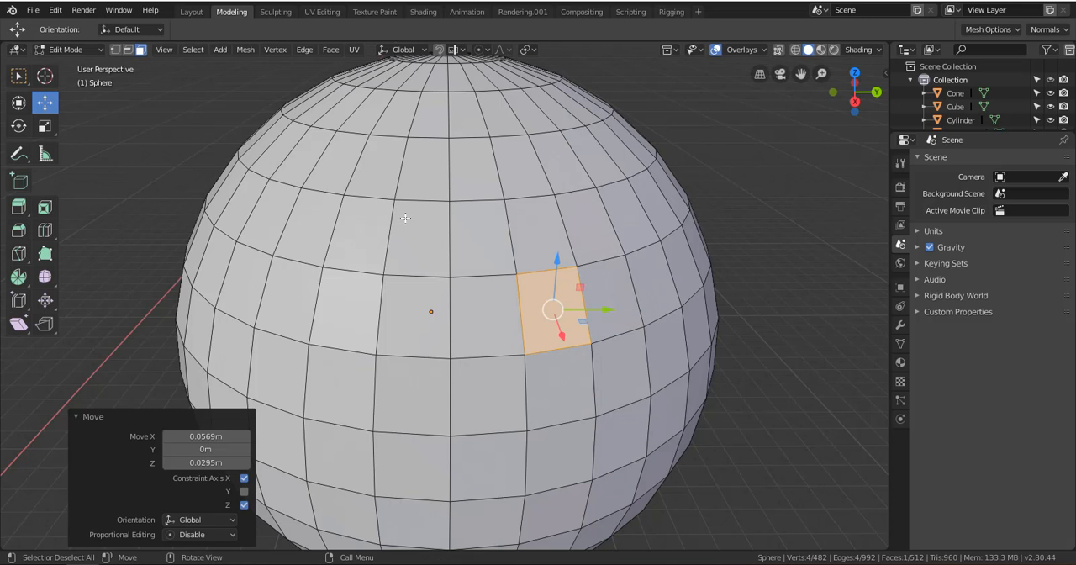
Switch to the Select Box tool, collapse the Move settings and select a single face near the sphere's right side
{"action": "left_click", "coordinate": [18, 79]}
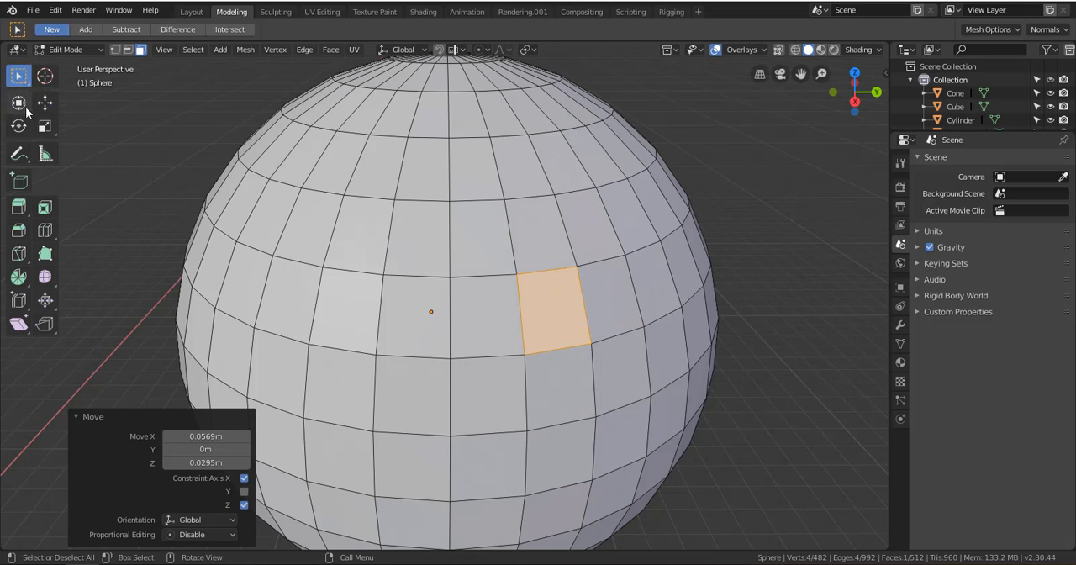
{"action": "left_click", "coordinate": [77, 417]}
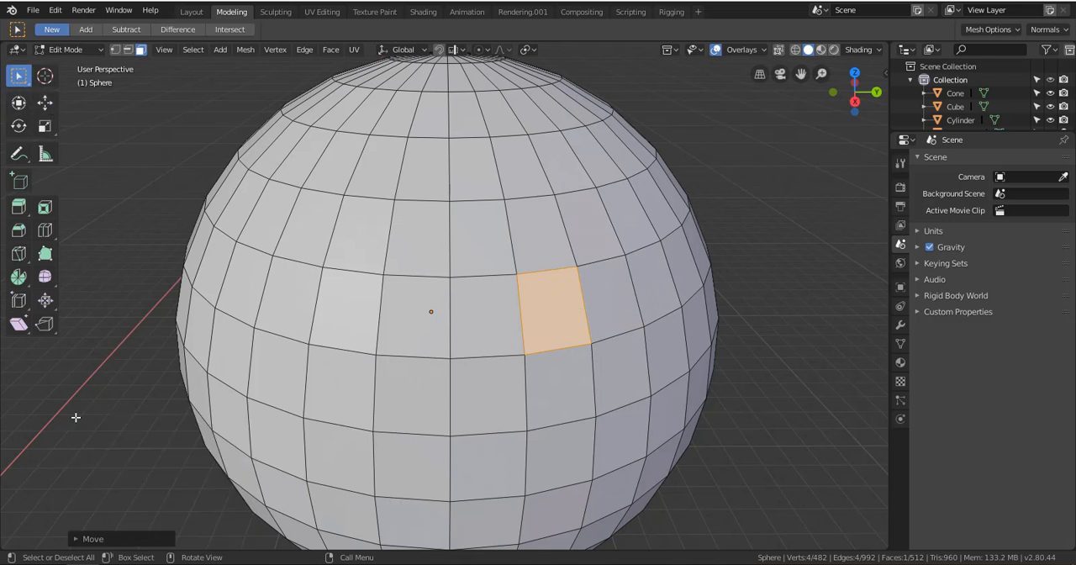
{"action": "key", "text": "g"}
{"action": "left_click", "coordinate": [654, 275]}
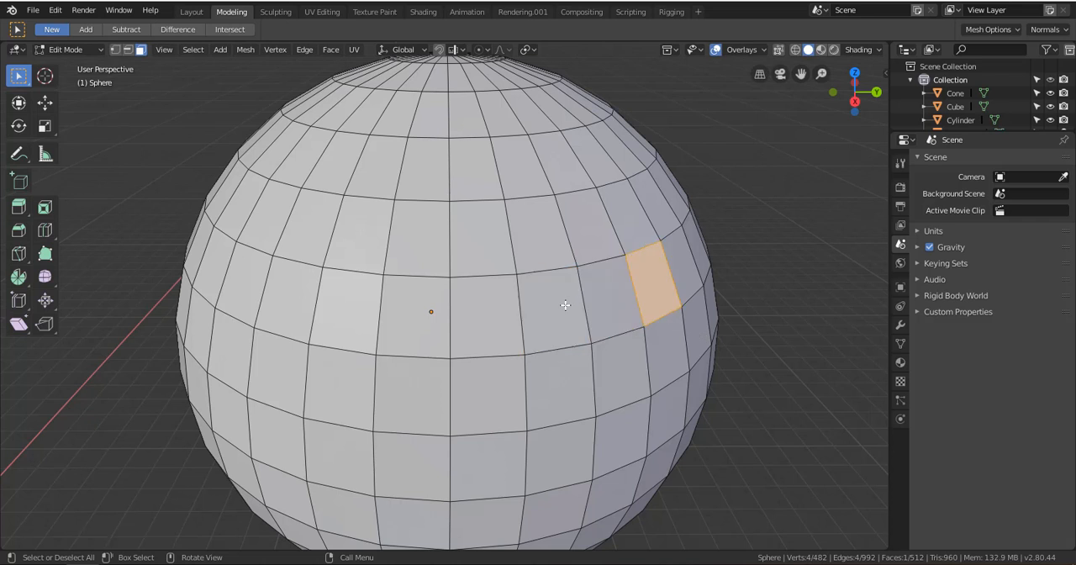
Build a selection of adjoining faces in two rows of three right of the sphere's centre
{"action": "left_click", "coordinate": [550, 308]}
{"action": "left_click", "coordinate": [609, 298], "text": "shift"}
{"action": "left_click", "coordinate": [654, 277], "text": "shift"}
{"action": "left_click", "coordinate": [668, 346], "text": "shift"}
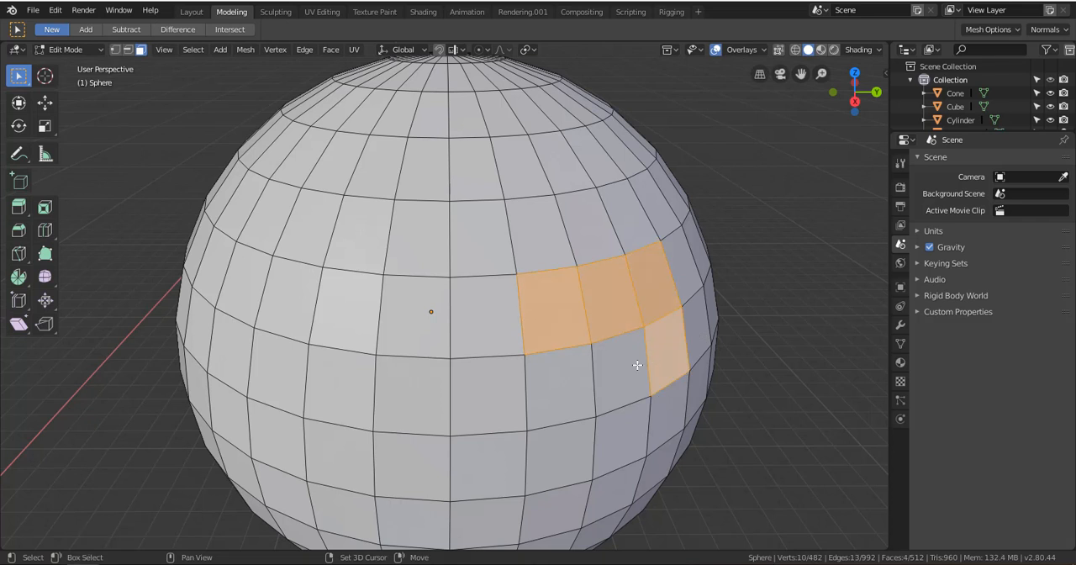
{"action": "left_click", "coordinate": [622, 370], "text": "shift"}
{"action": "left_click", "coordinate": [570, 389], "text": "shift"}
Select a three-by-three block of adjoining faces right of the sphere's centre
{"action": "left_click", "coordinate": [563, 304]}
{"action": "left_click", "coordinate": [602, 287], "text": "shift"}
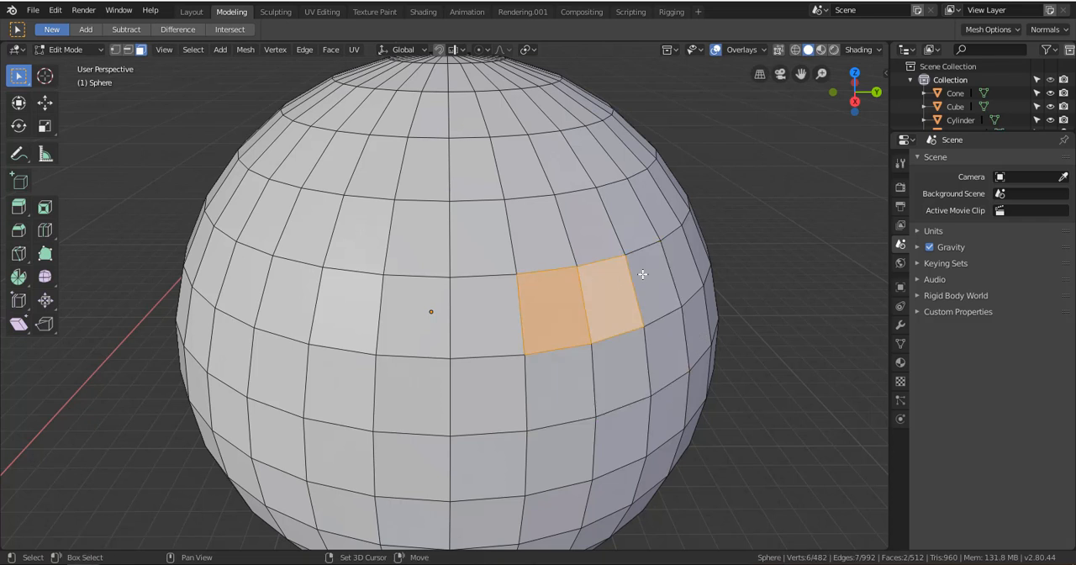
{"action": "left_click", "coordinate": [653, 277], "text": "shift"}
{"action": "left_click", "coordinate": [672, 341], "text": "shift"}
{"action": "left_click", "coordinate": [620, 366], "text": "shift"}
{"action": "left_click", "coordinate": [567, 386], "text": "shift"}
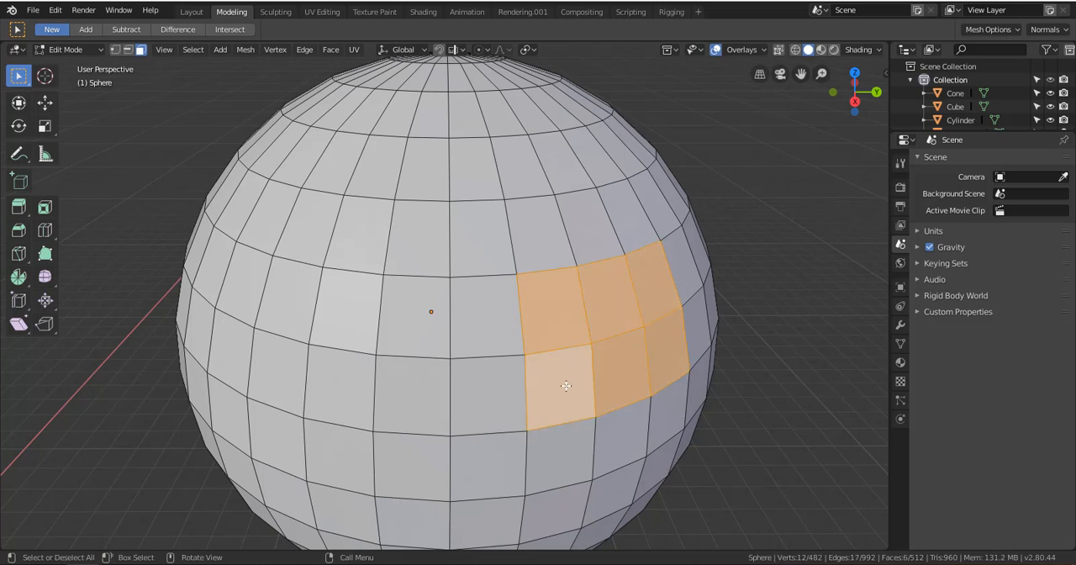
{"action": "left_click", "coordinate": [548, 255], "text": "shift"}
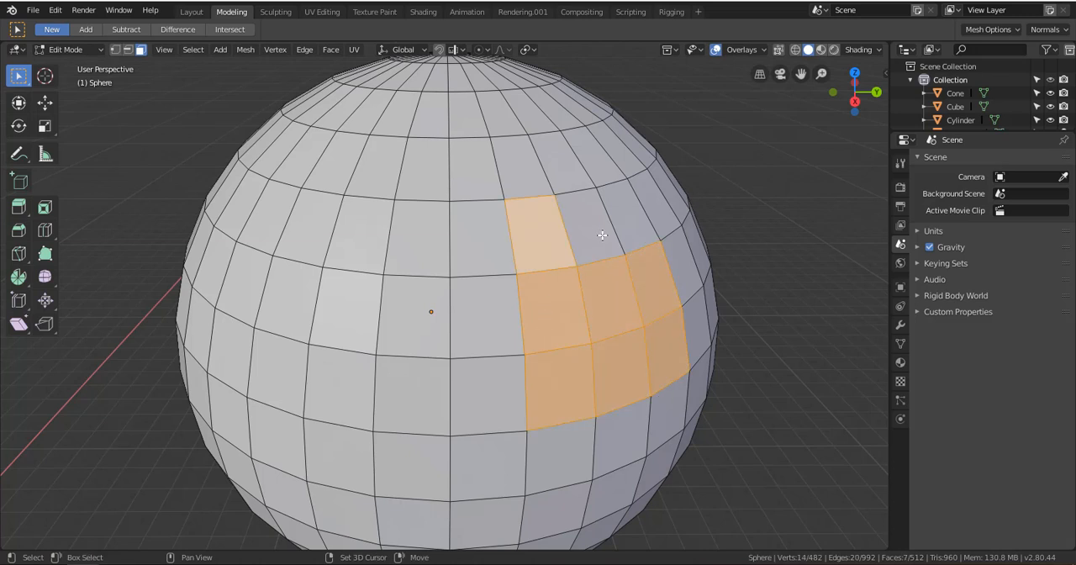
{"action": "left_click", "coordinate": [598, 230], "text": "shift"}
{"action": "left_click", "coordinate": [637, 220], "text": "shift"}
{"action": "middle_click_drag", "start_coordinate": [670, 391], "coordinate": [598, 191]}
{"action": "middle_click_drag", "start_coordinate": [583, 287], "coordinate": [619, 289]}
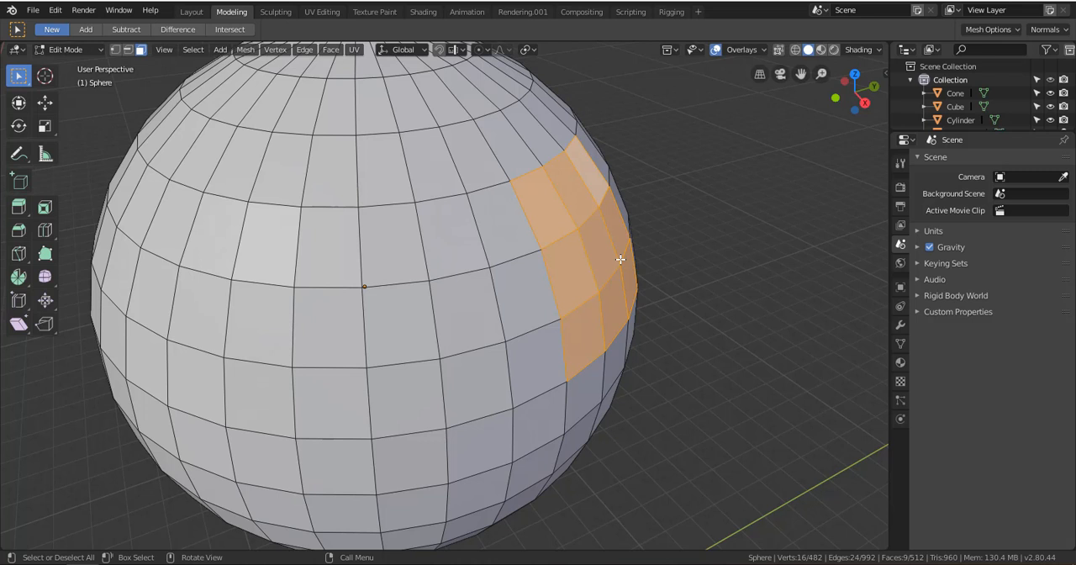
{"action": "key", "text": "x"}
{"action": "key", "text": "Escape"}
{"action": "key", "text": "x"}
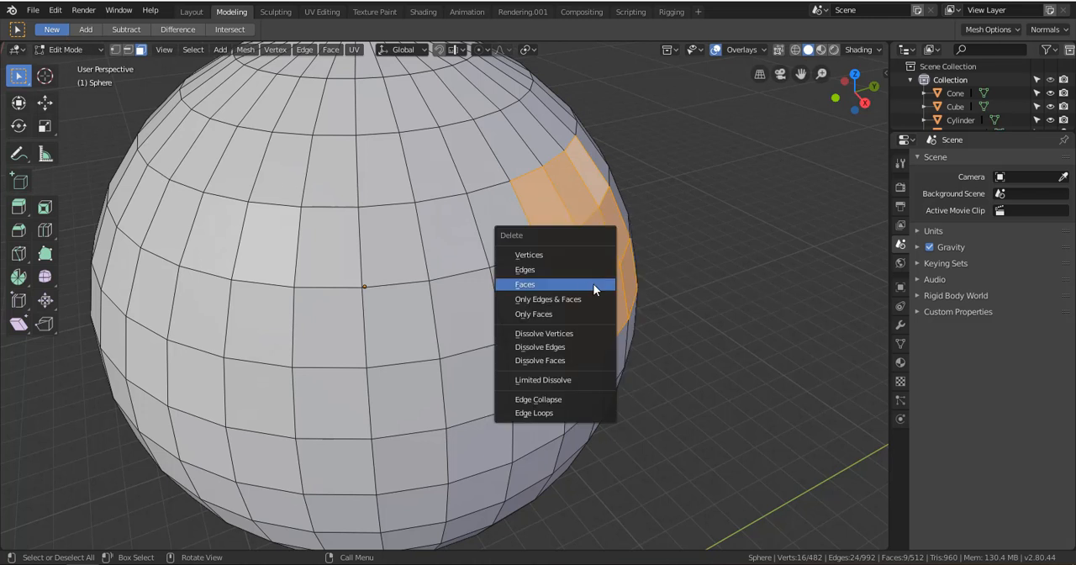
{"action": "key", "text": "Escape"}
Return to Object Mode and select the shaped cylinder beside the large sphere
{"action": "key", "text": "ctrl+Tab"}
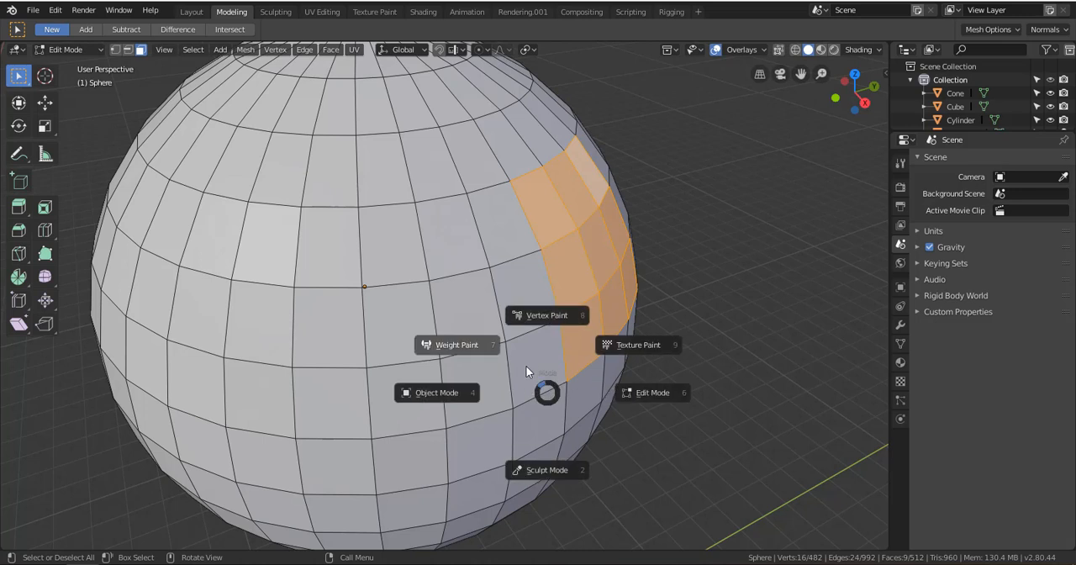
{"action": "left_click", "coordinate": [437, 392]}
{"action": "scroll", "coordinate": [449, 320], "scroll_direction": "down", "scroll_amount": 6}
{"action": "left_click", "coordinate": [322, 422]}
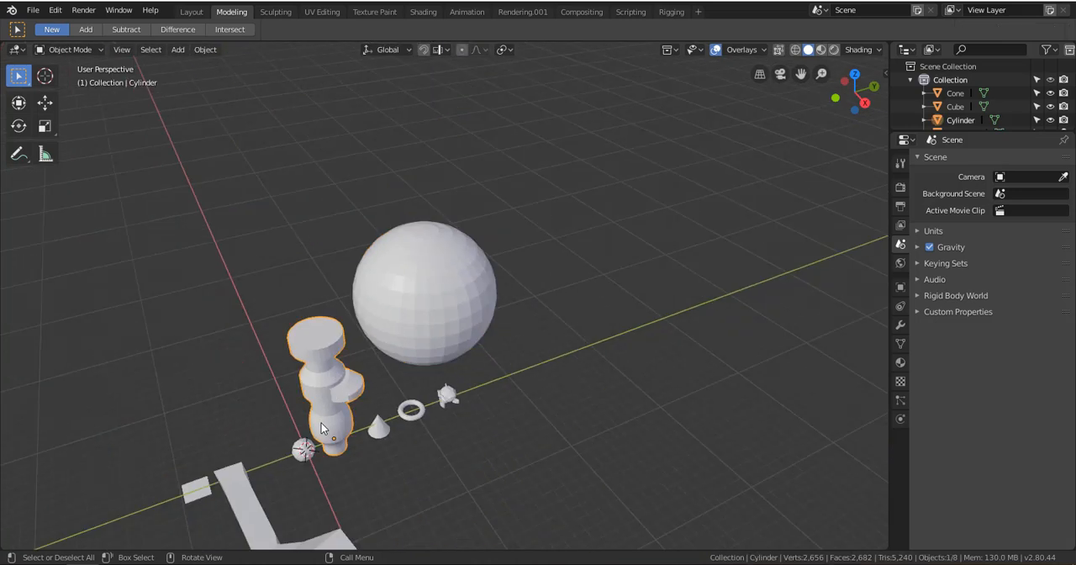
{"action": "scroll", "coordinate": [320, 419], "scroll_direction": "up", "scroll_amount": 5}
{"action": "scroll", "coordinate": [318, 420], "scroll_direction": "down", "scroll_amount": 1}
{"action": "middle_click_drag", "start_coordinate": [310, 425], "coordinate": [462, 294], "text": "shift"}
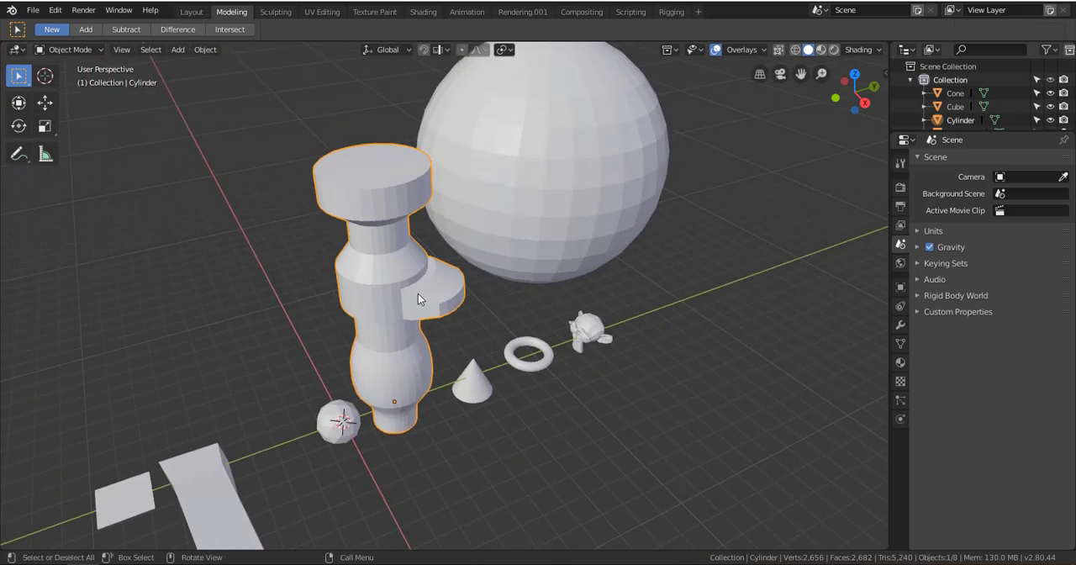
Delete the whole shaped cylinder in Object Mode and undo the deletion
{"action": "key", "text": "x"}
{"action": "left_click", "coordinate": [412, 289]}
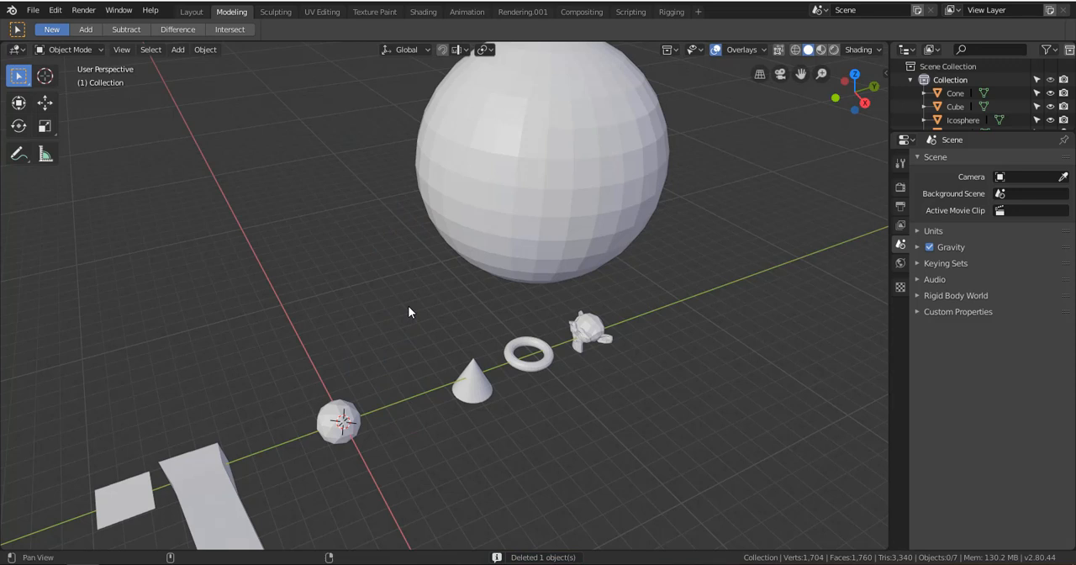
{"action": "key", "text": "ctrl+z"}
Select the large sphere, frame it in the view and enter Edit Mode
{"action": "left_click", "coordinate": [519, 197]}
{"action": "key", "text": "KP_Decimal"}
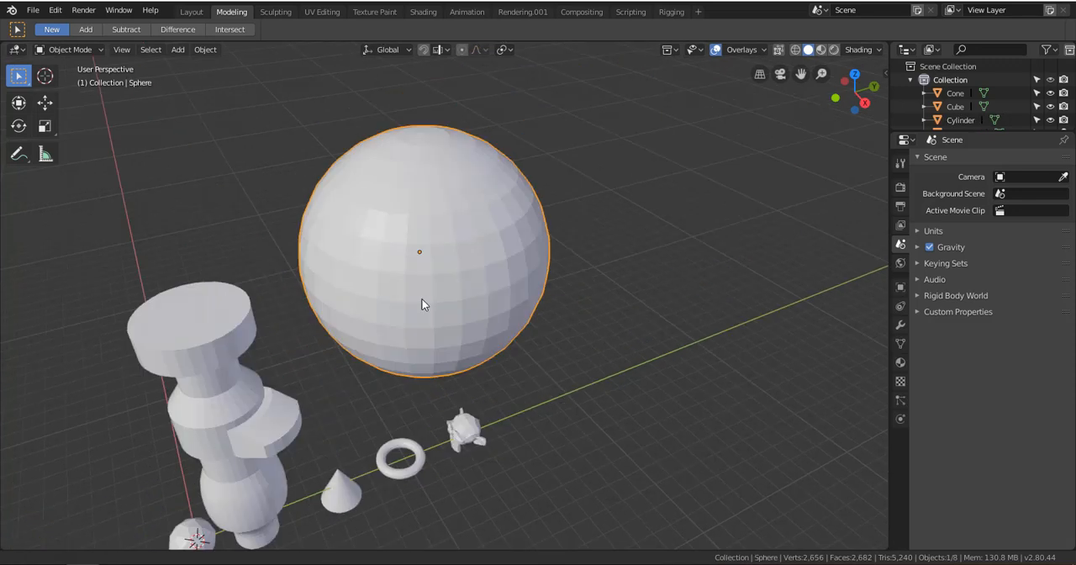
{"action": "key", "text": "ctrl+Tab"}
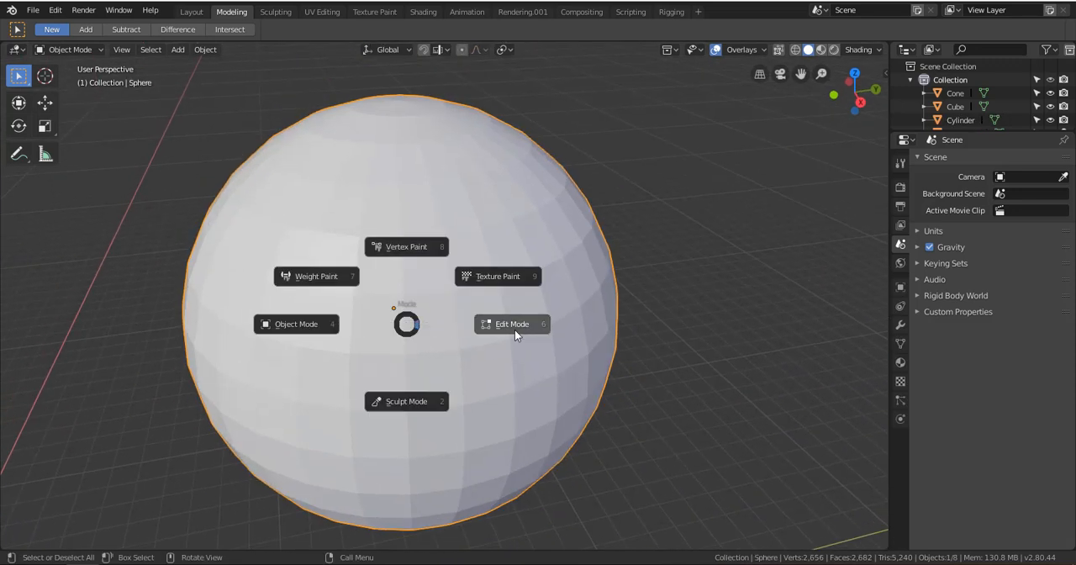
{"action": "left_click", "coordinate": [517, 325]}
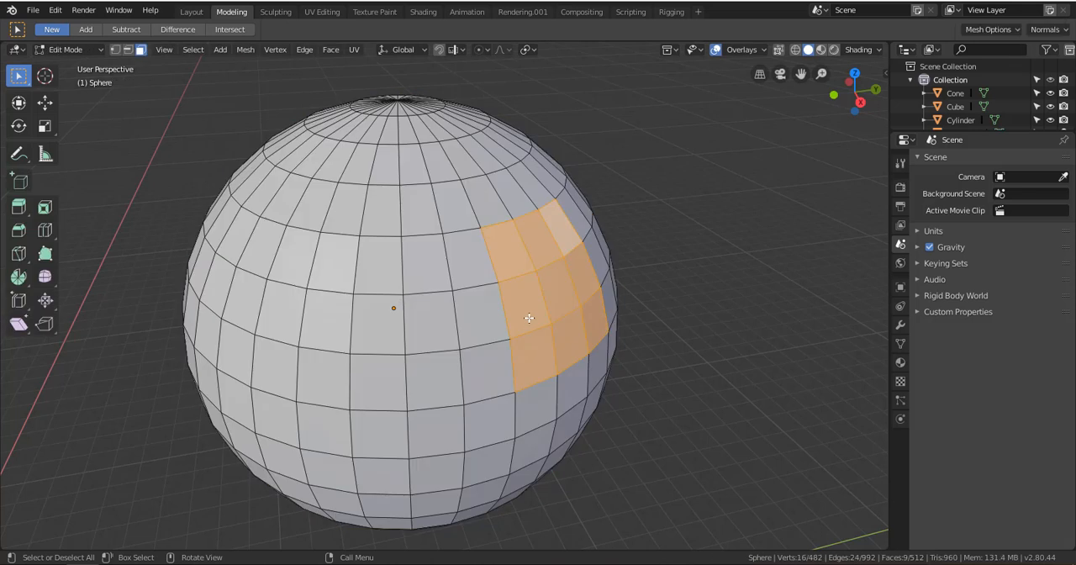
Delete the vertices of the selected three-by-three face block, inspect the opening and undo the deletion
{"action": "key", "text": "x"}
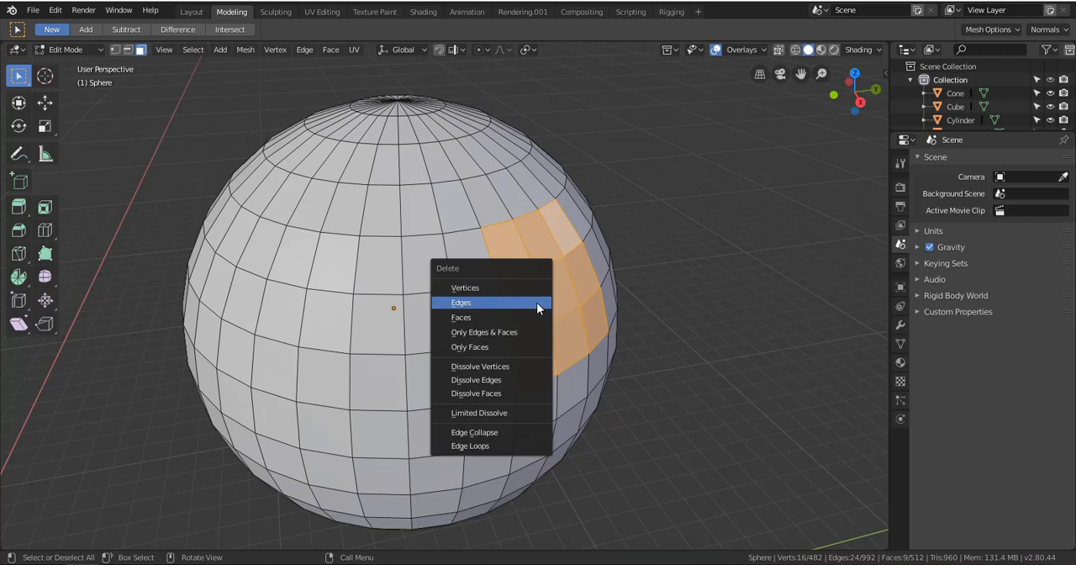
{"action": "left_click", "coordinate": [467, 288]}
{"action": "middle_click_drag", "start_coordinate": [534, 298], "coordinate": [523, 265]}
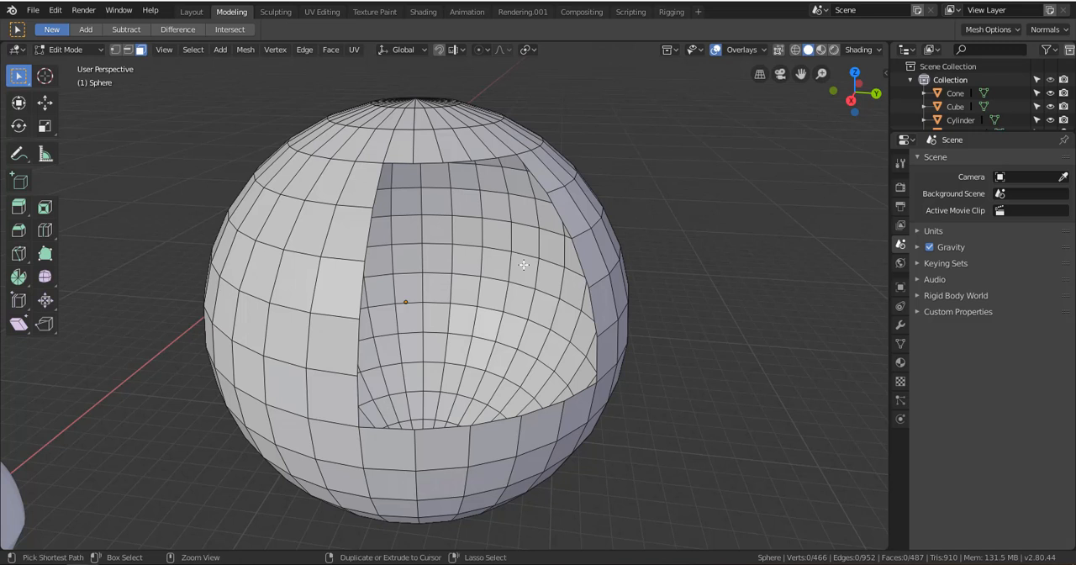
{"action": "key", "text": "ctrl+z"}
Delete the edges of the selected face block, inspect the opening from several angles and undo the deletion
{"action": "key", "text": "x"}
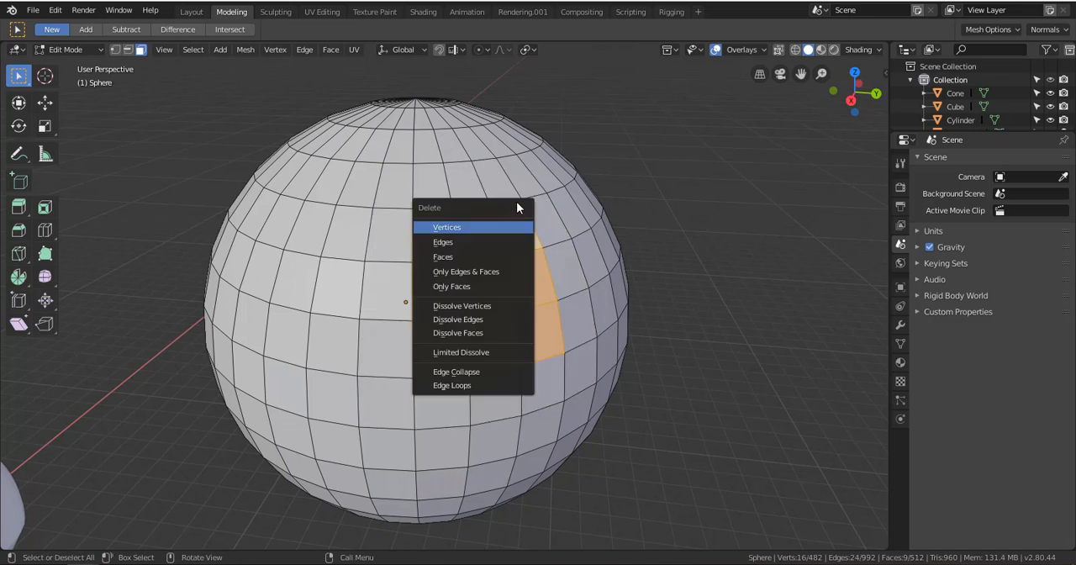
{"action": "left_click", "coordinate": [461, 244]}
{"action": "middle_click_drag", "start_coordinate": [508, 357], "coordinate": [515, 300]}
{"action": "left_click", "coordinate": [514, 299]}
{"action": "middle_click_drag", "start_coordinate": [525, 349], "coordinate": [615, 351]}
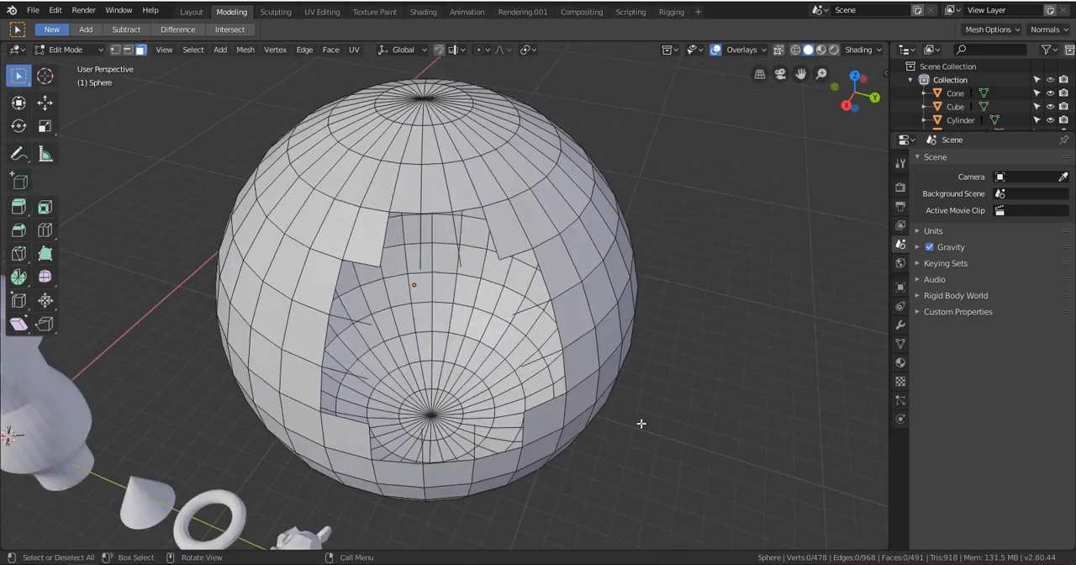
{"action": "middle_click_drag", "start_coordinate": [641, 424], "coordinate": [458, 292]}
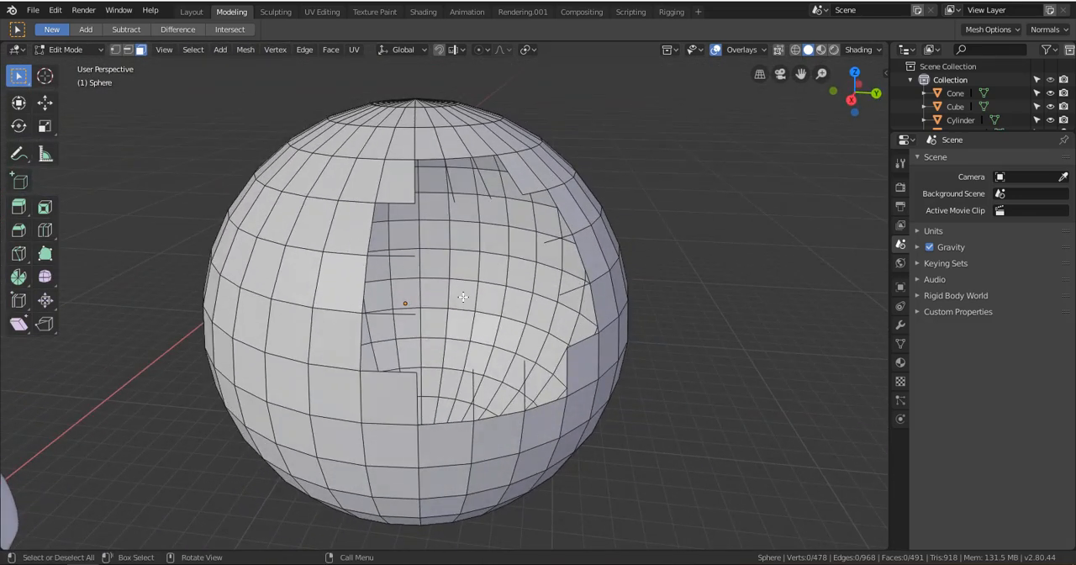
{"action": "left_click", "coordinate": [463, 297]}
{"action": "key", "text": "ctrl"}
{"action": "key", "text": "ctrl+z"}
Re-enter Edit Mode on the sphere and delete only the faces of the selected three-by-three block
{"action": "key", "text": "ctrl+Tab"}
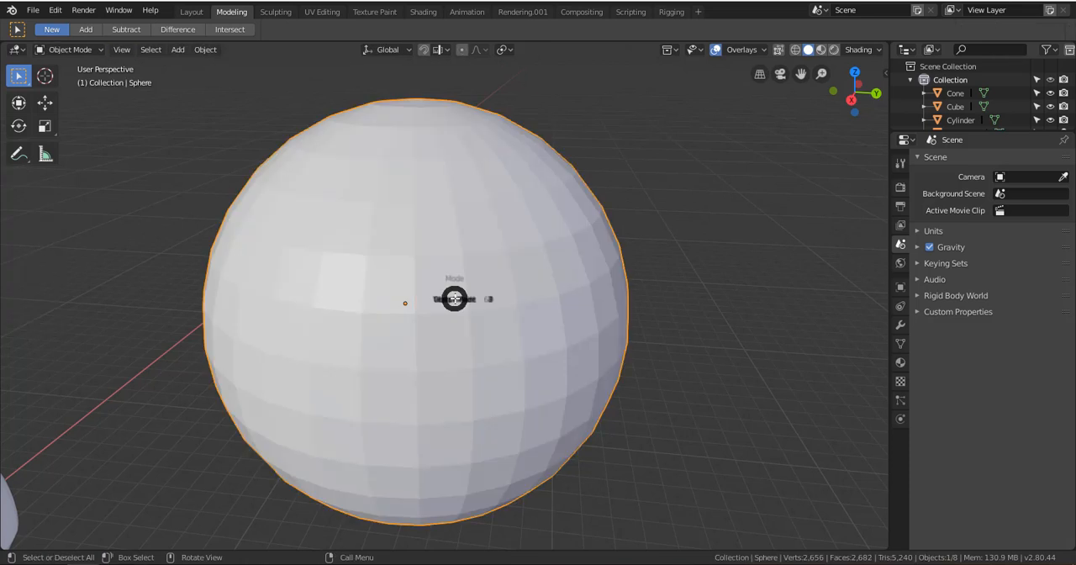
{"action": "left_click", "coordinate": [560, 293]}
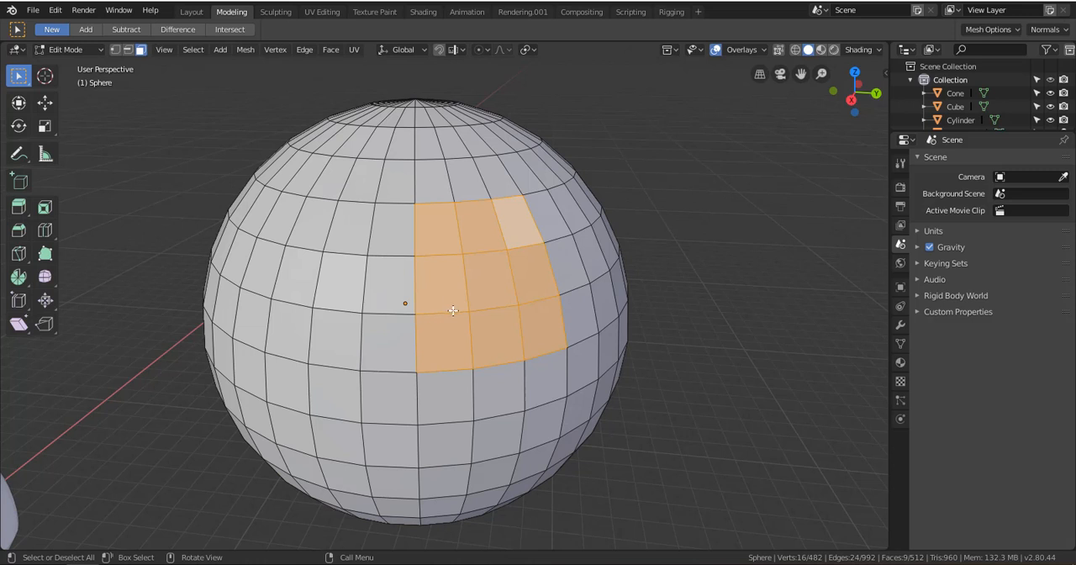
{"action": "middle_click_drag", "start_coordinate": [441, 334], "coordinate": [459, 316]}
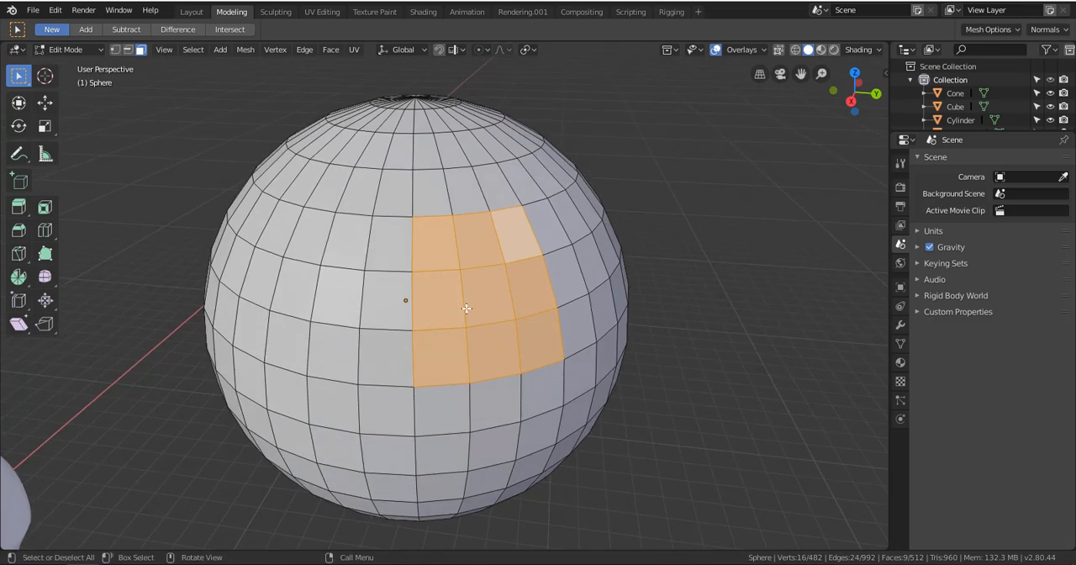
{"action": "key", "text": "x"}
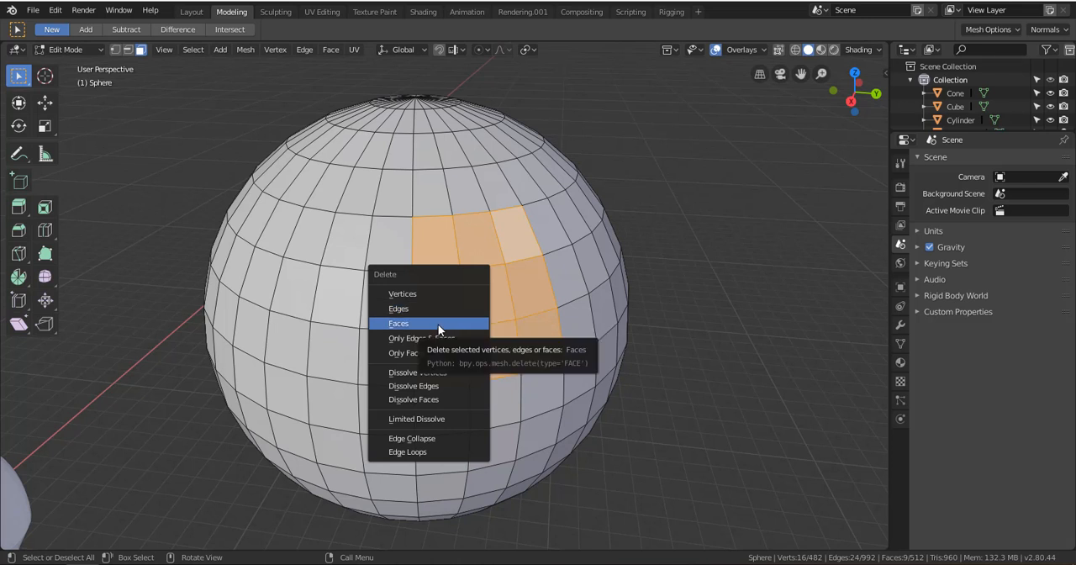
{"action": "left_click", "coordinate": [444, 321]}
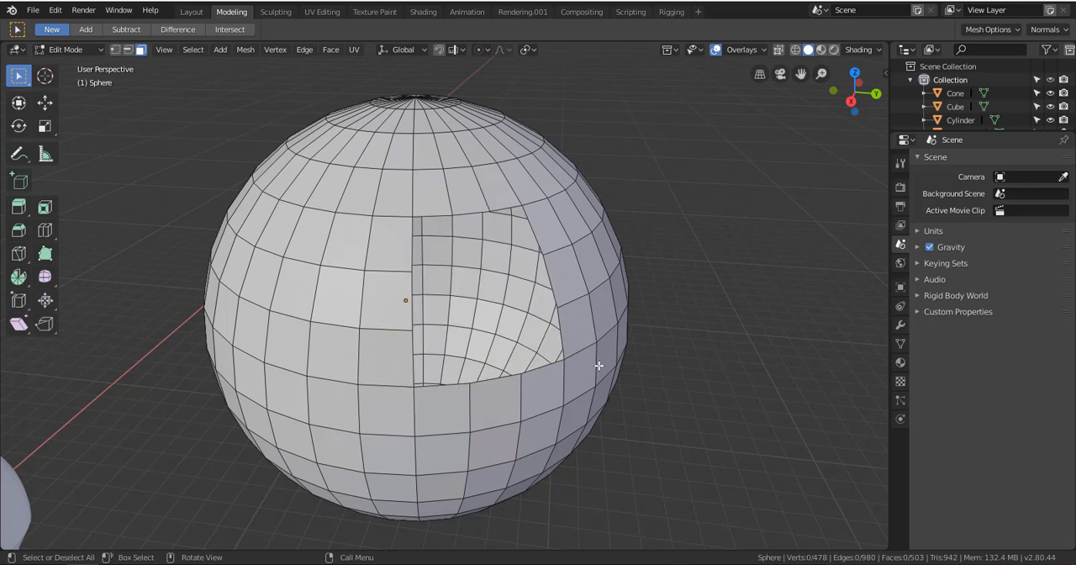
{"action": "middle_click_drag", "start_coordinate": [605, 360], "coordinate": [366, 268]}
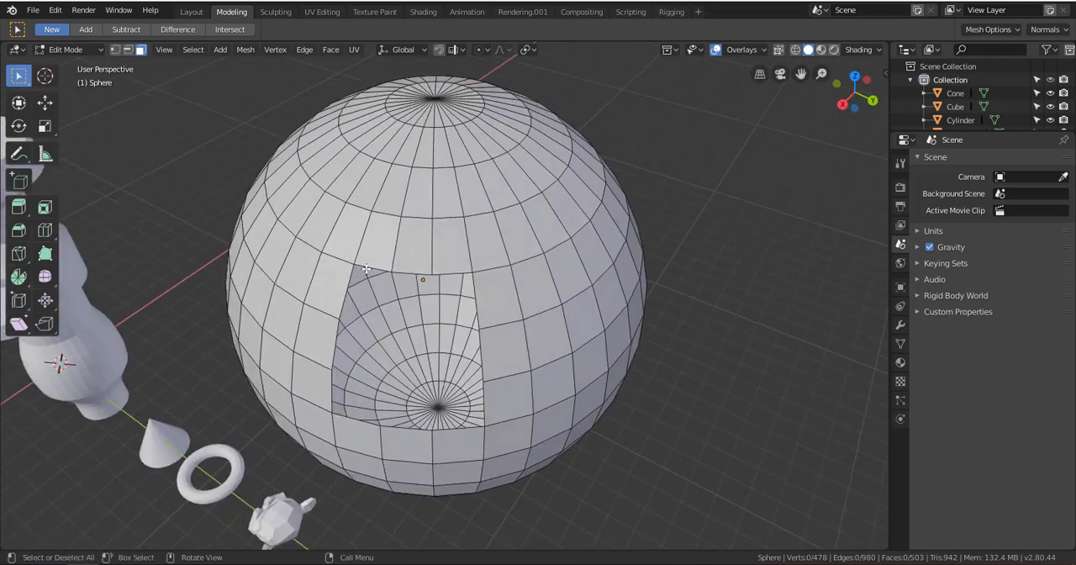
Switch to edge selection and select the border edges along the top and one side of the sphere's opening
{"action": "scroll", "coordinate": [345, 287], "scroll_direction": "up", "scroll_amount": 2}
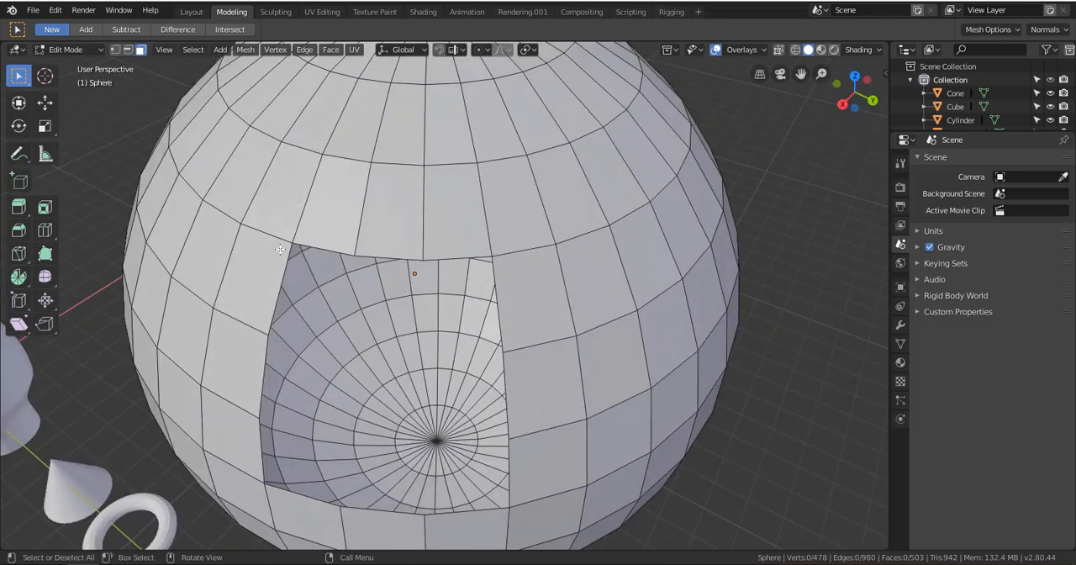
{"action": "left_click", "coordinate": [127, 51]}
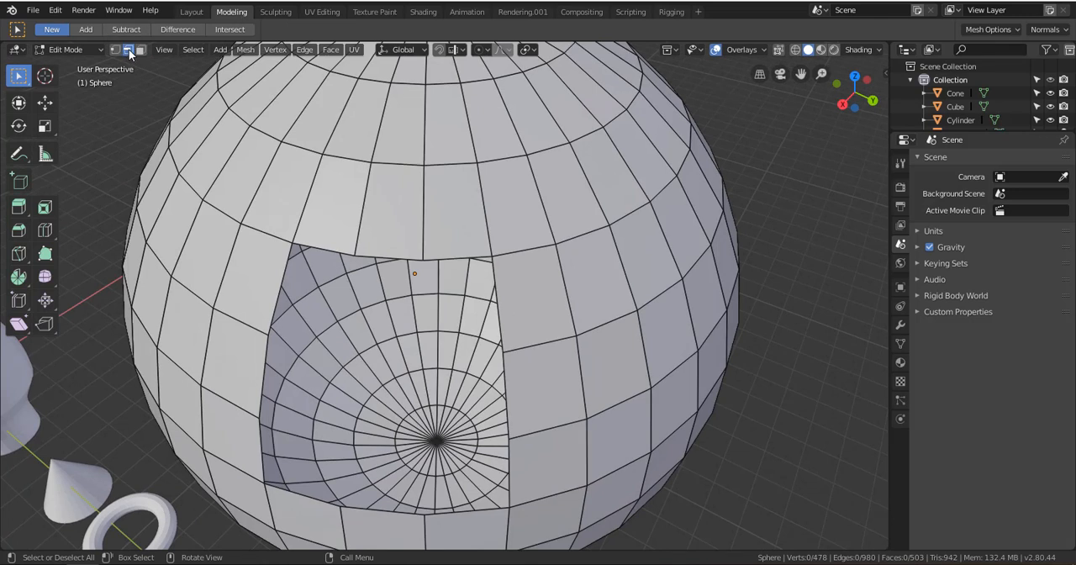
{"action": "left_click", "coordinate": [392, 254], "text": "alt"}
{"action": "middle_click_drag", "start_coordinate": [392, 254], "coordinate": [335, 225]}
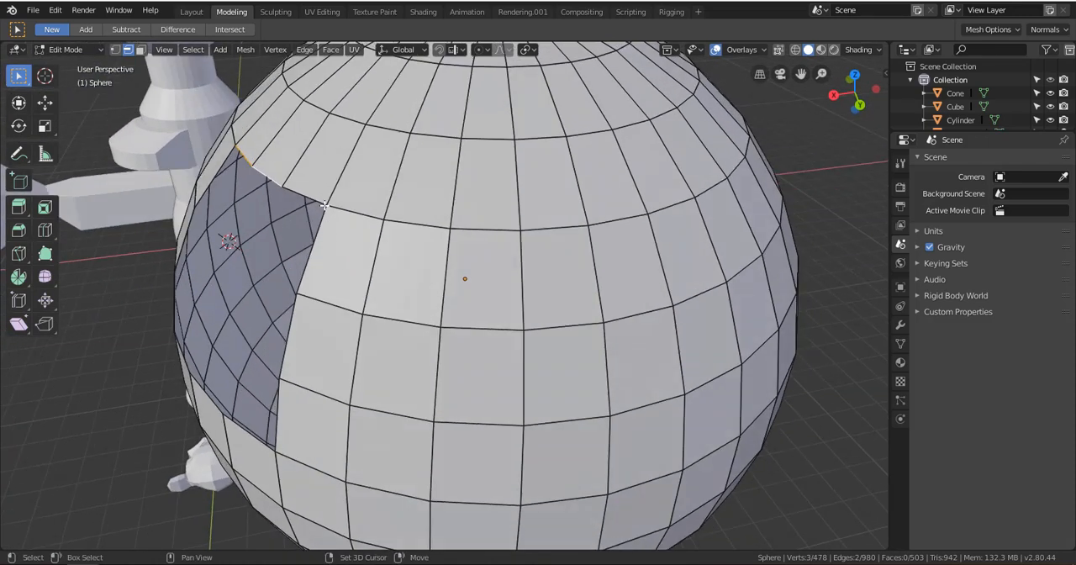
{"action": "left_click", "coordinate": [316, 216], "text": "shift"}
{"action": "left_click", "coordinate": [312, 253], "text": "shift"}
{"action": "left_click", "coordinate": [292, 332], "text": "shift"}
{"action": "middle_click_drag", "start_coordinate": [293, 332], "coordinate": [499, 247]}
{"action": "left_click", "coordinate": [512, 294], "text": "shift"}
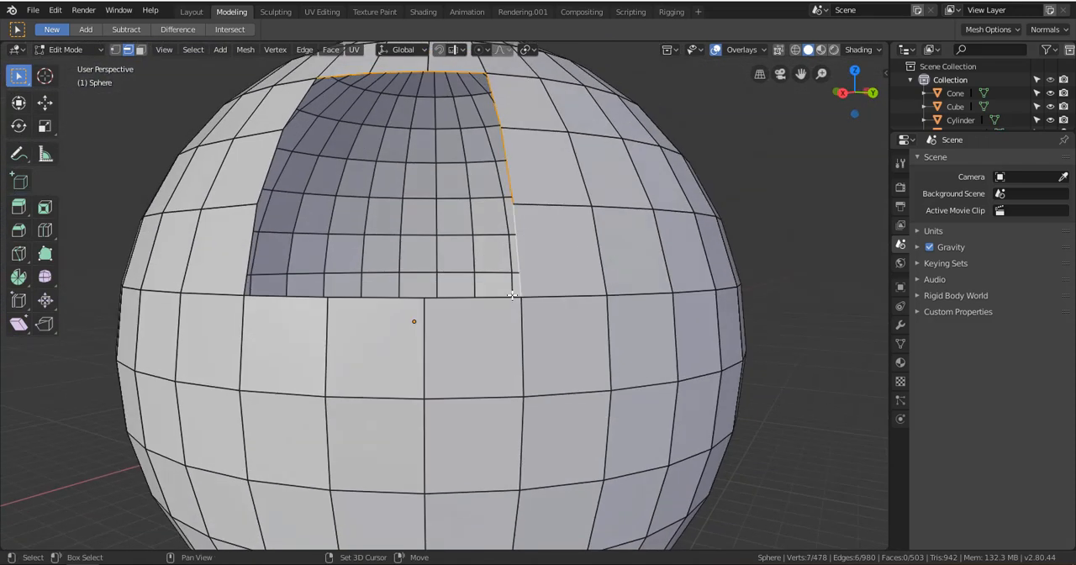
Add the opening's bottom edges and remaining side edges to the selection, completing the border loop
{"action": "left_click", "coordinate": [485, 305], "text": "shift"}
{"action": "middle_click_drag", "start_coordinate": [485, 305], "coordinate": [656, 360]}
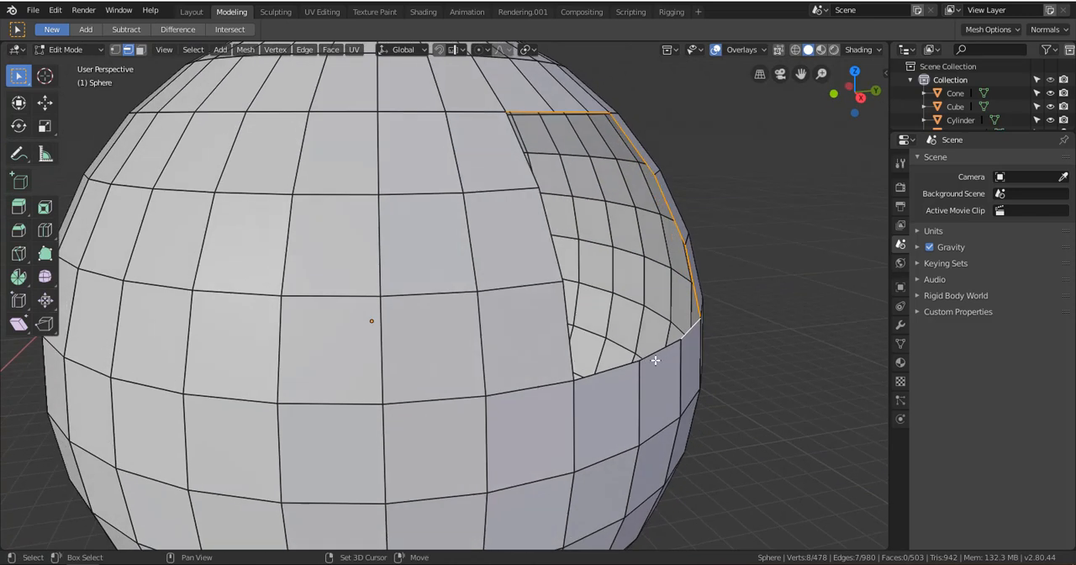
{"action": "left_click", "coordinate": [632, 369], "text": "shift"}
{"action": "left_click", "coordinate": [619, 371], "text": "shift"}
{"action": "left_click", "coordinate": [566, 349], "text": "shift"}
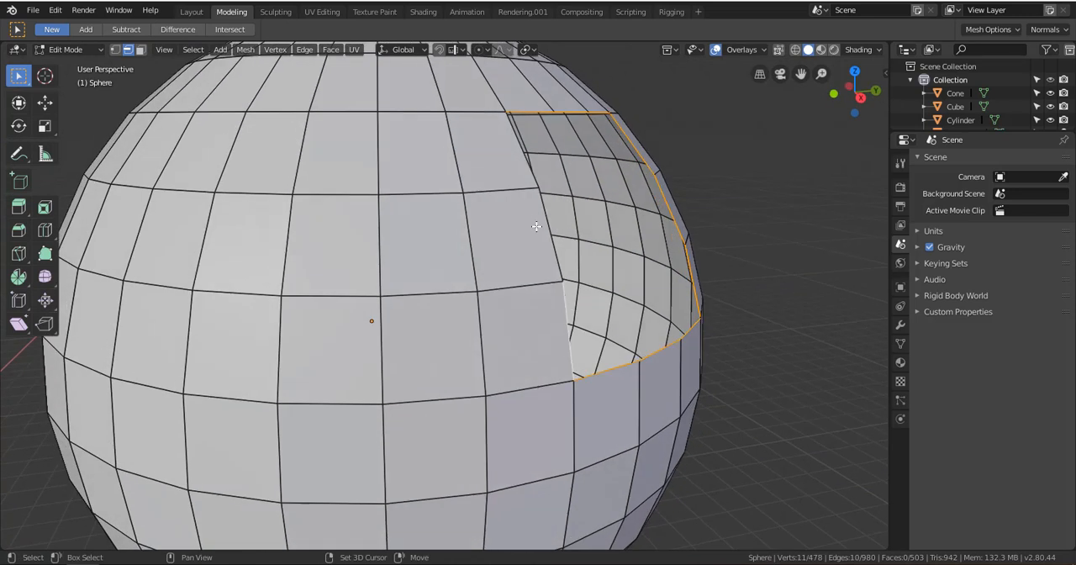
{"action": "left_click", "coordinate": [540, 236], "text": "shift"}
{"action": "middle_click_drag", "start_coordinate": [540, 236], "coordinate": [595, 252]}
{"action": "left_click", "coordinate": [289, 230], "text": "shift"}
{"action": "scroll", "coordinate": [290, 231], "scroll_direction": "down", "scroll_amount": 2}
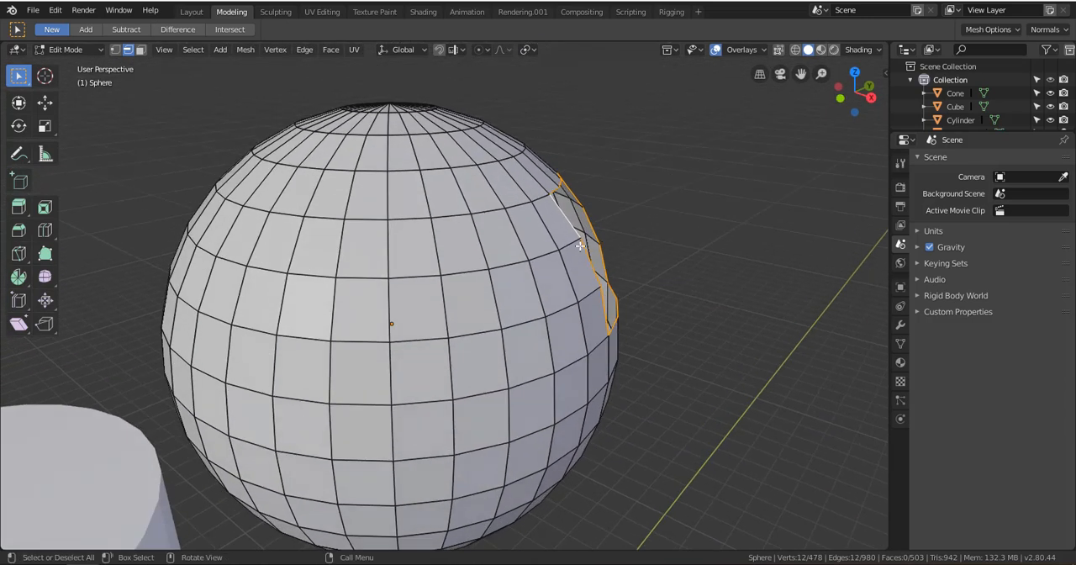
Extrude the opening's border edges outward from the sphere as a collar and adjust the position of its rim
{"action": "key", "text": "e"}
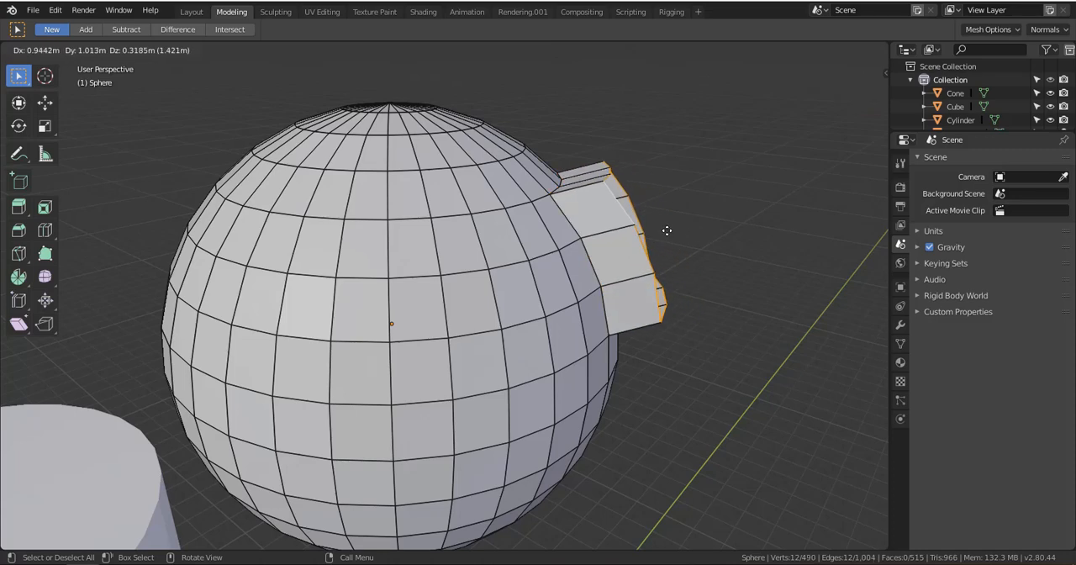
{"action": "left_click", "coordinate": [647, 286]}
{"action": "middle_click_drag", "start_coordinate": [647, 286], "coordinate": [622, 315]}
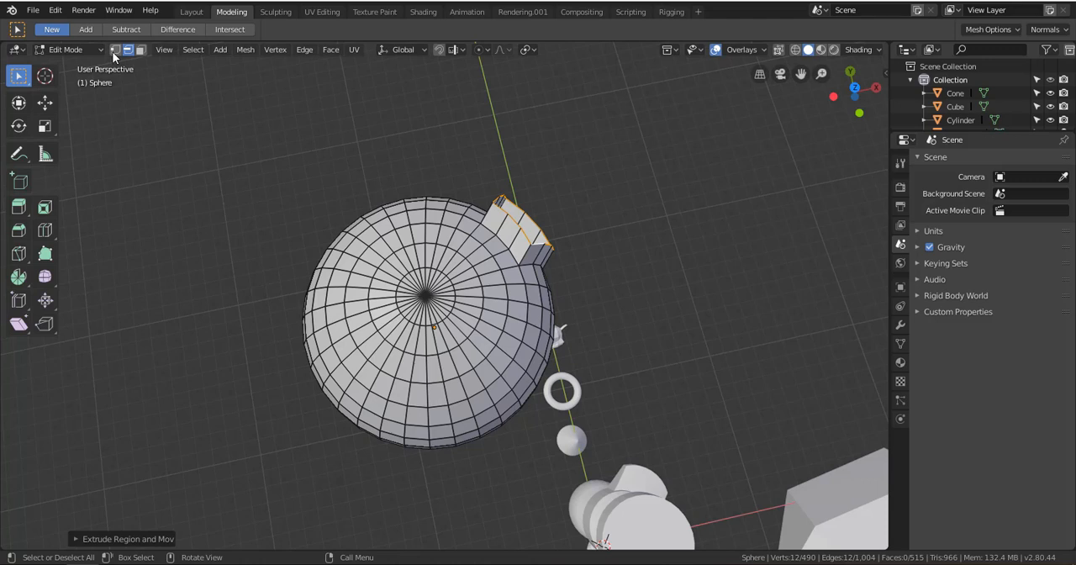
{"action": "key", "text": "g"}
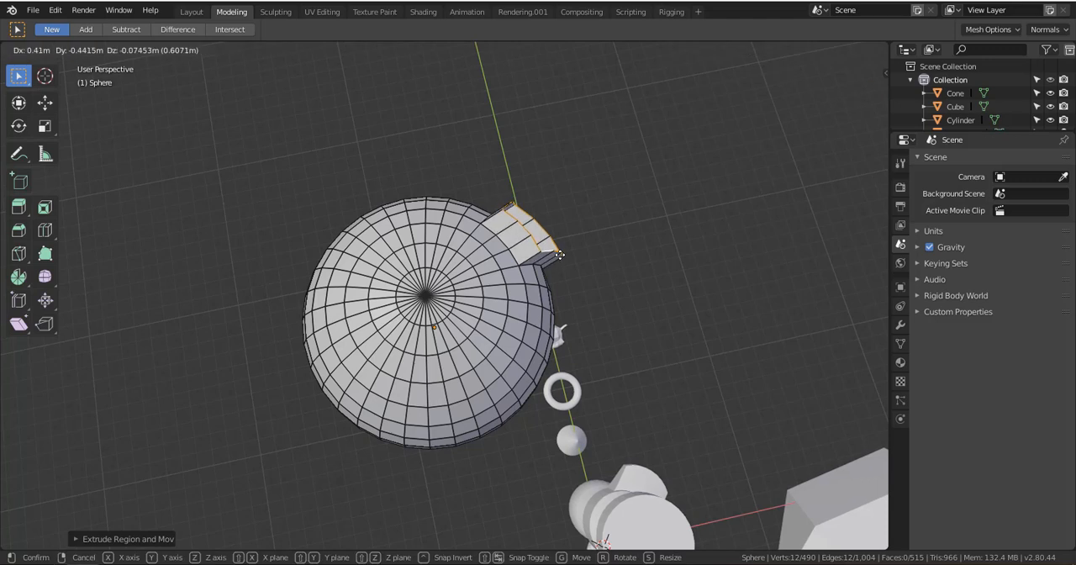
{"action": "left_click", "coordinate": [558, 253]}
Fill the open rim of the extruded collar with a single face
{"action": "middle_click_drag", "start_coordinate": [561, 285], "coordinate": [624, 265]}
{"action": "scroll", "coordinate": [496, 262], "scroll_direction": "up", "scroll_amount": 3}
{"action": "middle_click_drag", "start_coordinate": [623, 266], "coordinate": [241, 201], "text": "shift"}
{"action": "scroll", "coordinate": [468, 276], "scroll_direction": "up", "scroll_amount": 4}
{"action": "middle_click_drag", "start_coordinate": [272, 356], "coordinate": [378, 155]}
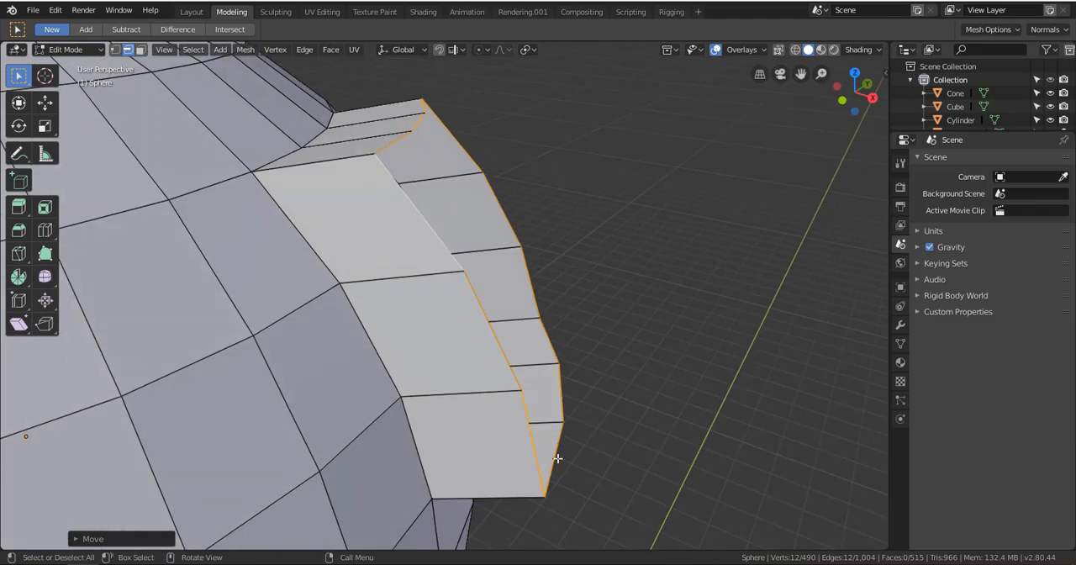
{"action": "scroll", "coordinate": [491, 225], "scroll_direction": "down", "scroll_amount": 3}
{"action": "middle_click_drag", "start_coordinate": [514, 282], "coordinate": [527, 307]}
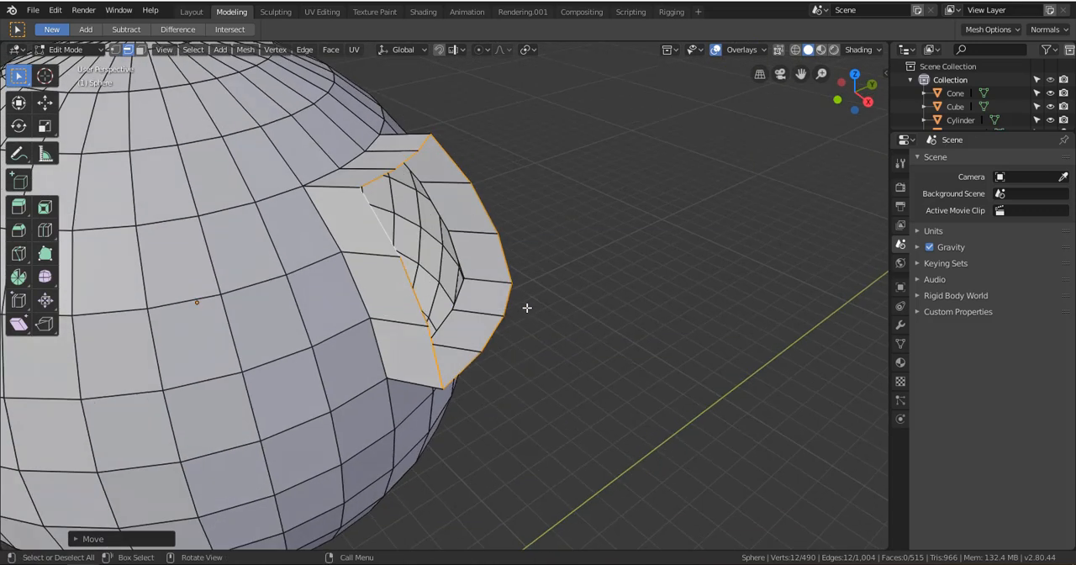
{"action": "middle_click_drag", "start_coordinate": [476, 222], "coordinate": [468, 251]}
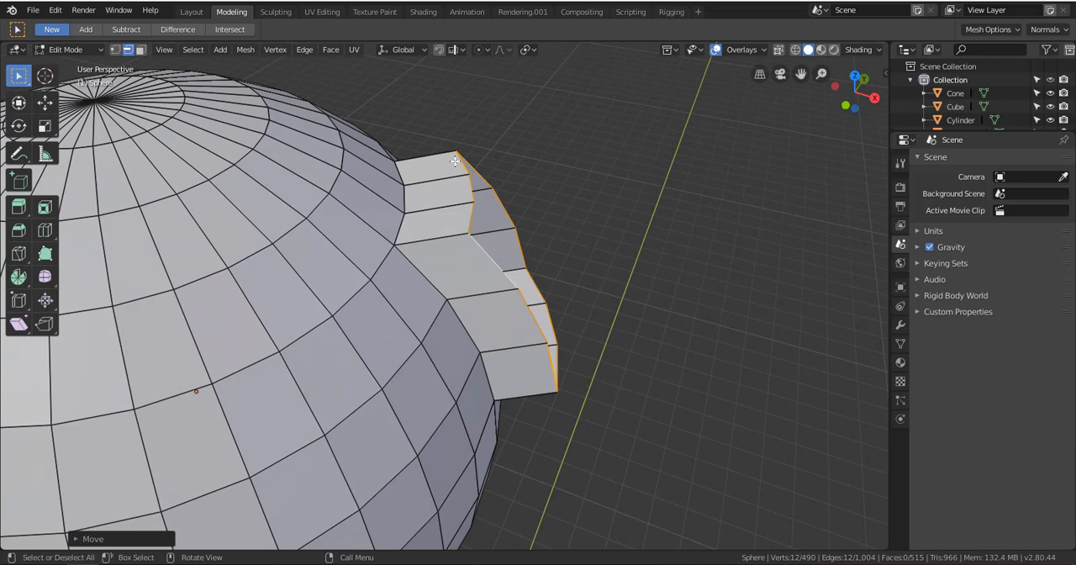
{"action": "scroll", "coordinate": [577, 307], "scroll_direction": "up", "scroll_amount": 2}
{"action": "key", "text": "f"}
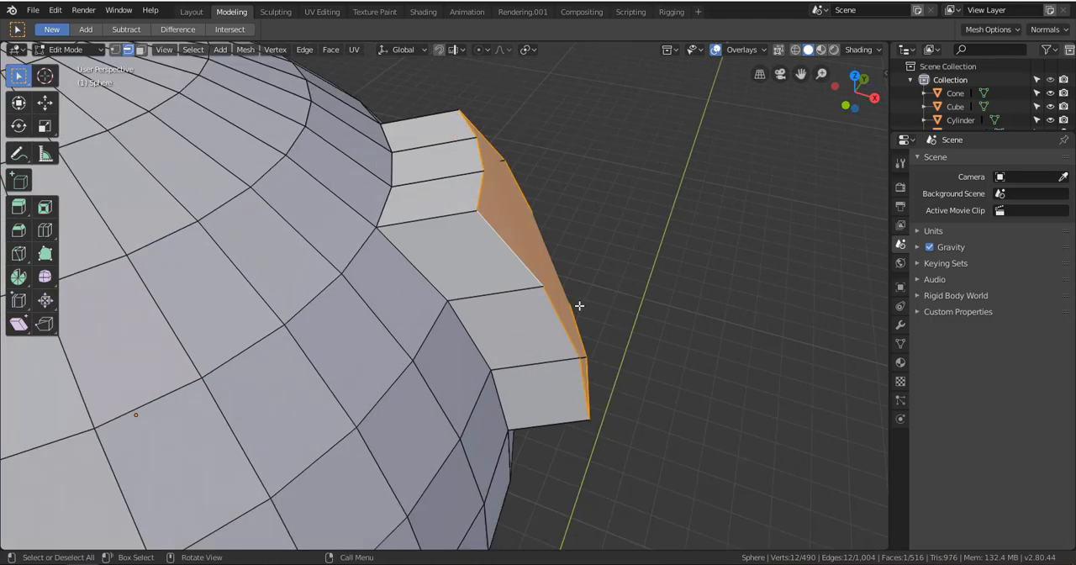
{"action": "middle_click_drag", "start_coordinate": [619, 322], "coordinate": [553, 329]}
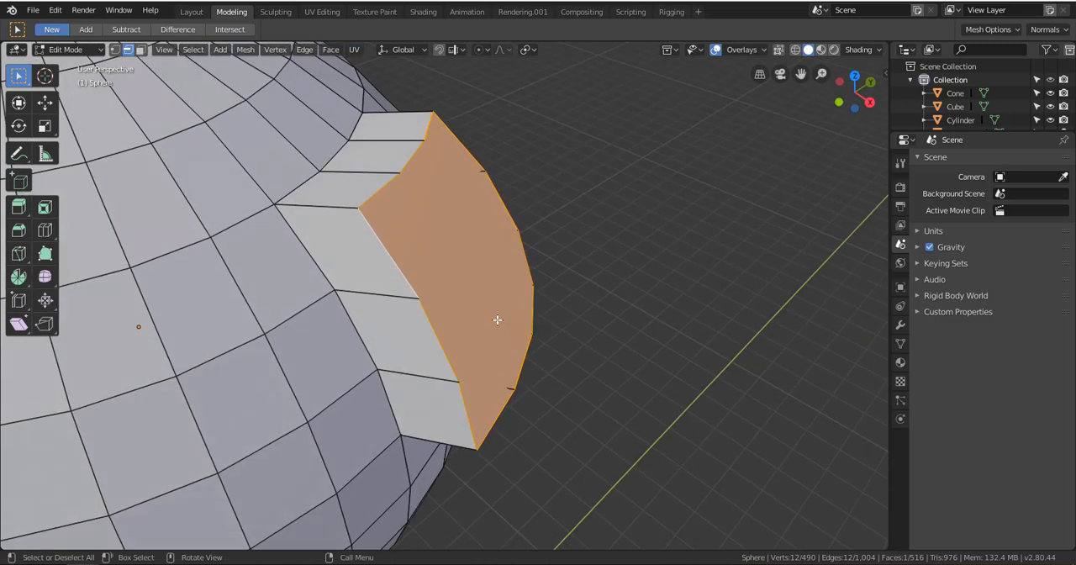
Clear the selection, switch to face selection and extrude the collar's cap face outward along its normal
{"action": "key", "text": "alt+a"}
{"action": "left_click", "coordinate": [335, 213]}
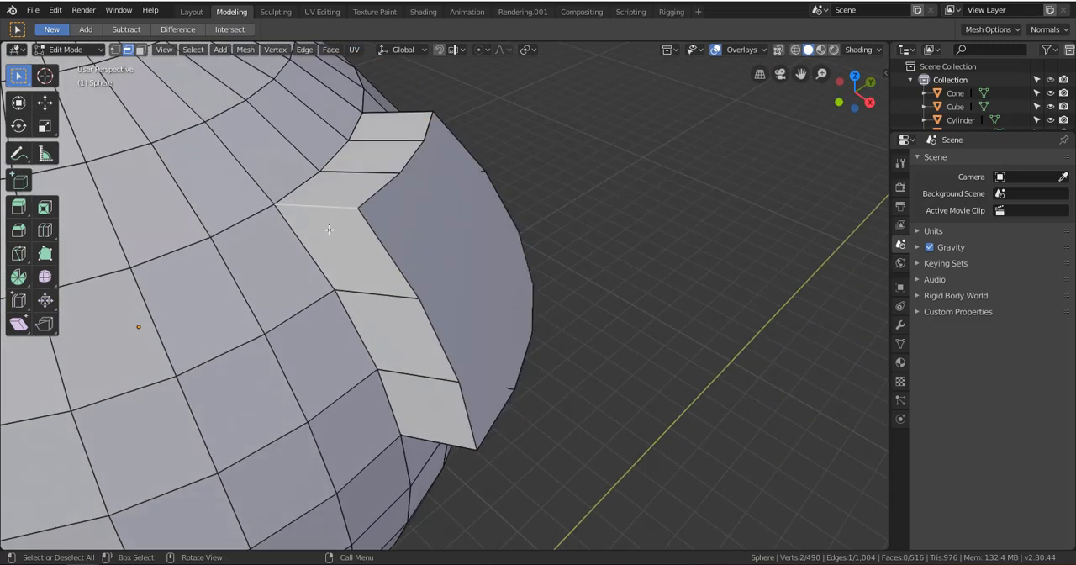
{"action": "left_click", "coordinate": [141, 51]}
{"action": "left_click", "coordinate": [487, 248]}
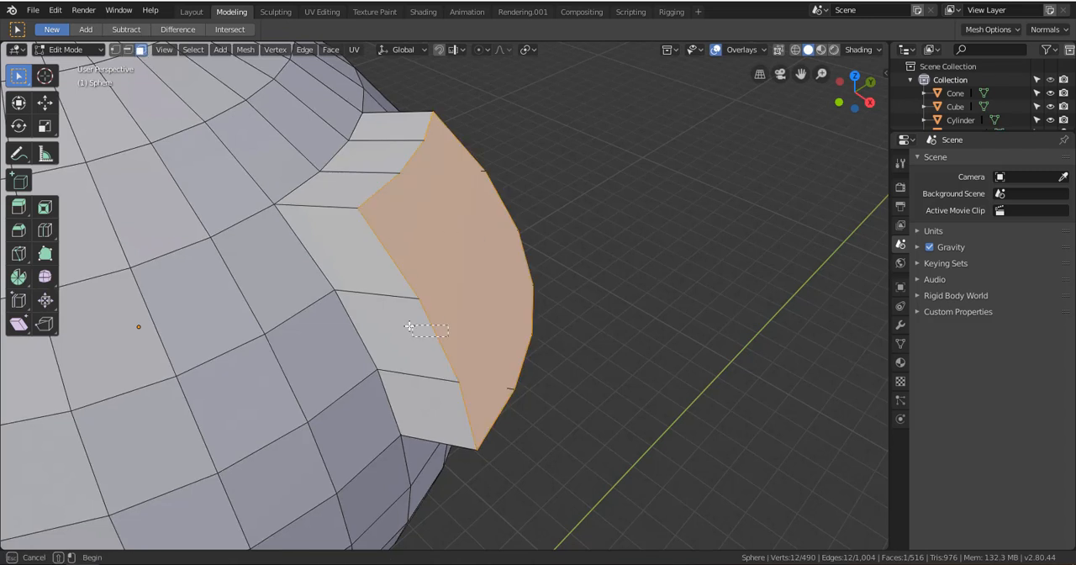
{"action": "key", "text": "e"}
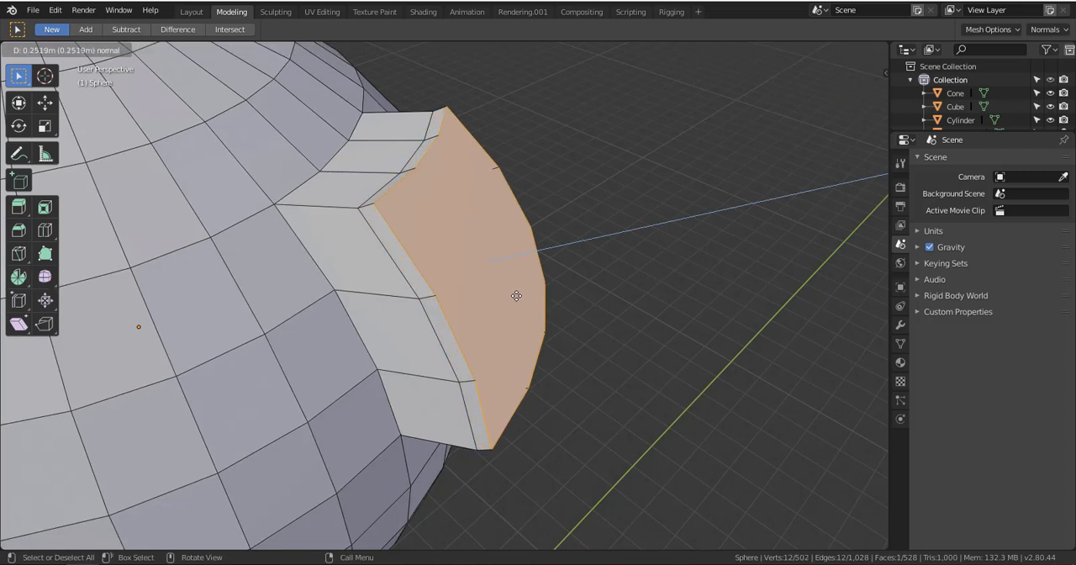
{"action": "left_click", "coordinate": [586, 312]}
{"action": "middle_click_drag", "start_coordinate": [586, 312], "coordinate": [517, 344]}
Scale the extruded cap face and extrude it outward once more to form another arm segment
{"action": "key", "text": "s"}
{"action": "left_click", "coordinate": [454, 321]}
{"action": "middle_click_drag", "start_coordinate": [454, 321], "coordinate": [532, 295]}
{"action": "key", "text": "e"}
{"action": "left_click", "coordinate": [561, 281]}
Rotate and move the arm's end face so that the arm starts bending downward
{"action": "key", "text": "r"}
{"action": "left_click", "coordinate": [608, 378]}
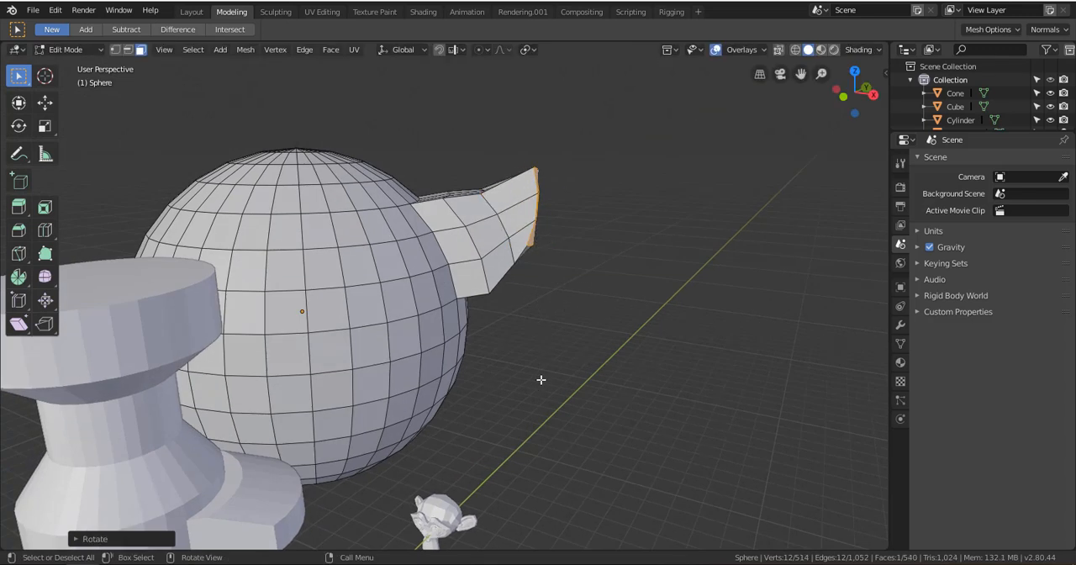
{"action": "key", "text": "g"}
{"action": "left_click", "coordinate": [560, 361]}
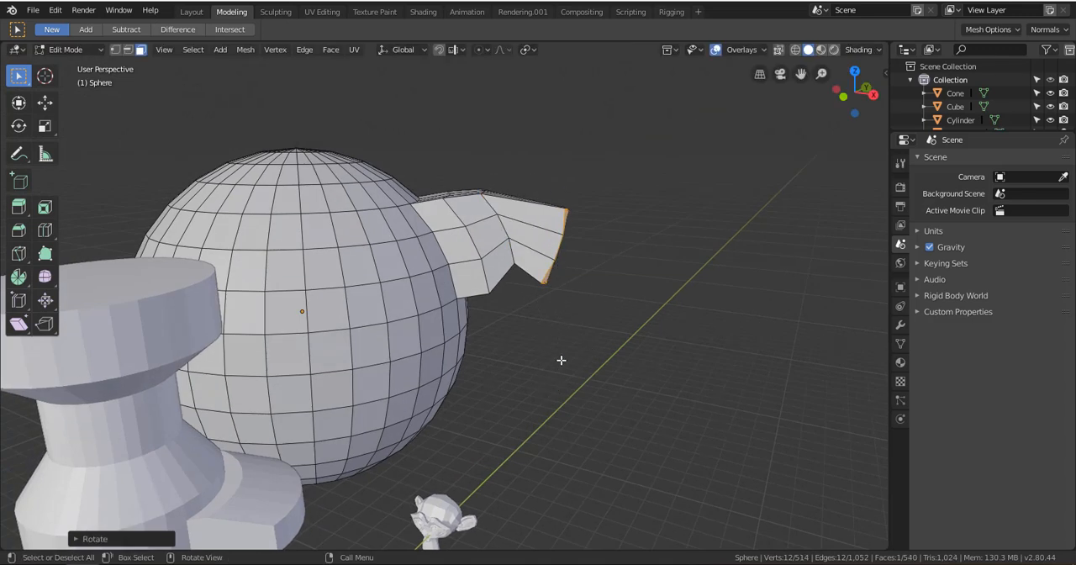
Extrude the arm's end face diagonally downward and scale it down to taper the new segment
{"action": "key", "text": "e"}
{"action": "left_click", "coordinate": [648, 441]}
{"action": "key", "text": "s"}
{"action": "left_click", "coordinate": [644, 401]}
{"action": "middle_click_drag", "start_coordinate": [644, 401], "coordinate": [485, 384]}
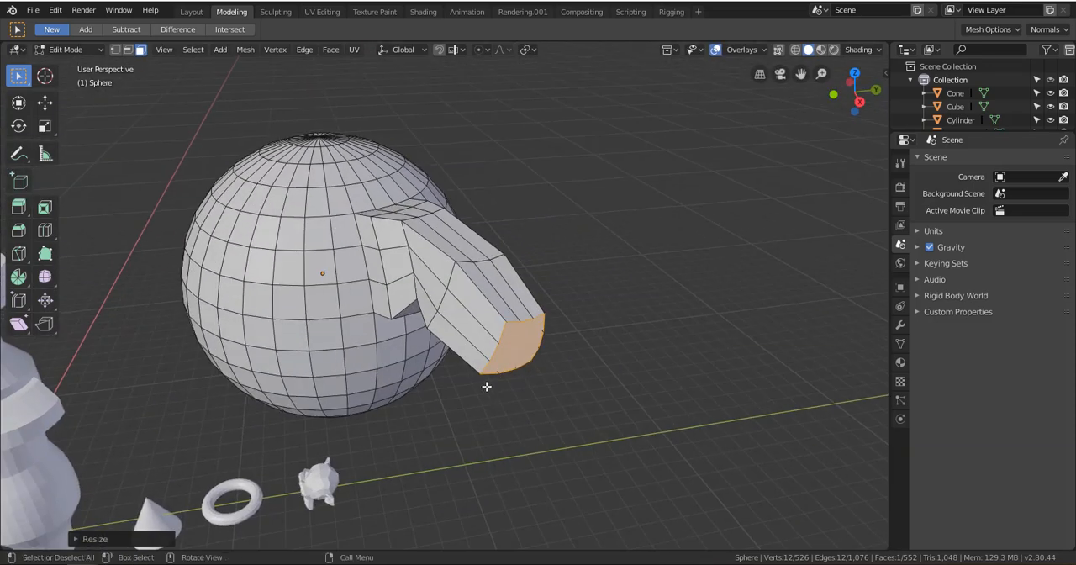
Add two loop cuts around the arm's last segment, one near the tip and one near the bend
{"action": "scroll", "coordinate": [536, 373], "scroll_direction": "up", "scroll_amount": 4}
{"action": "key", "text": "ctrl+r"}
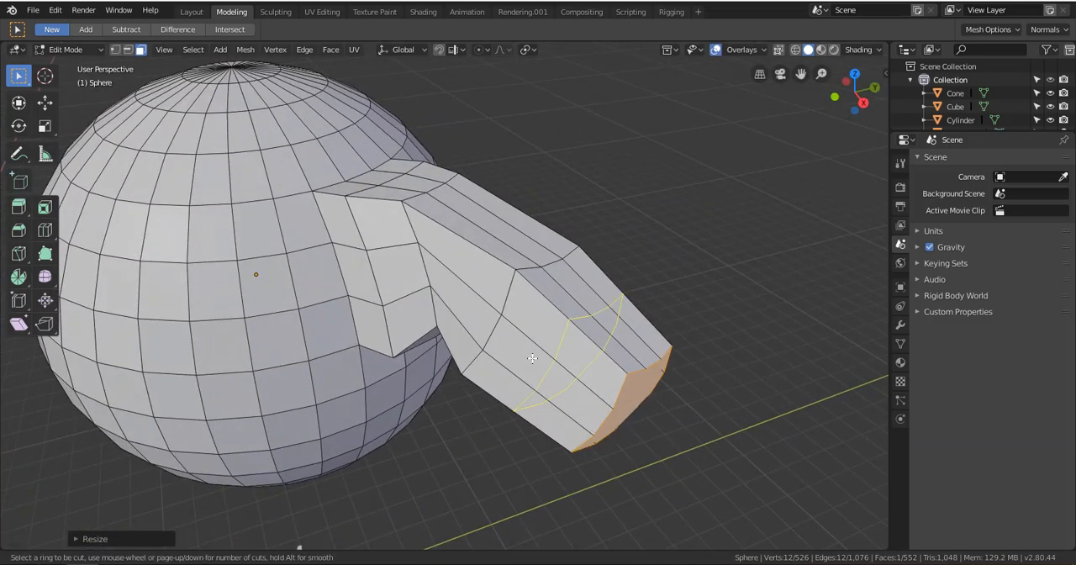
{"action": "left_click", "coordinate": [535, 370]}
{"action": "left_click", "coordinate": [574, 395]}
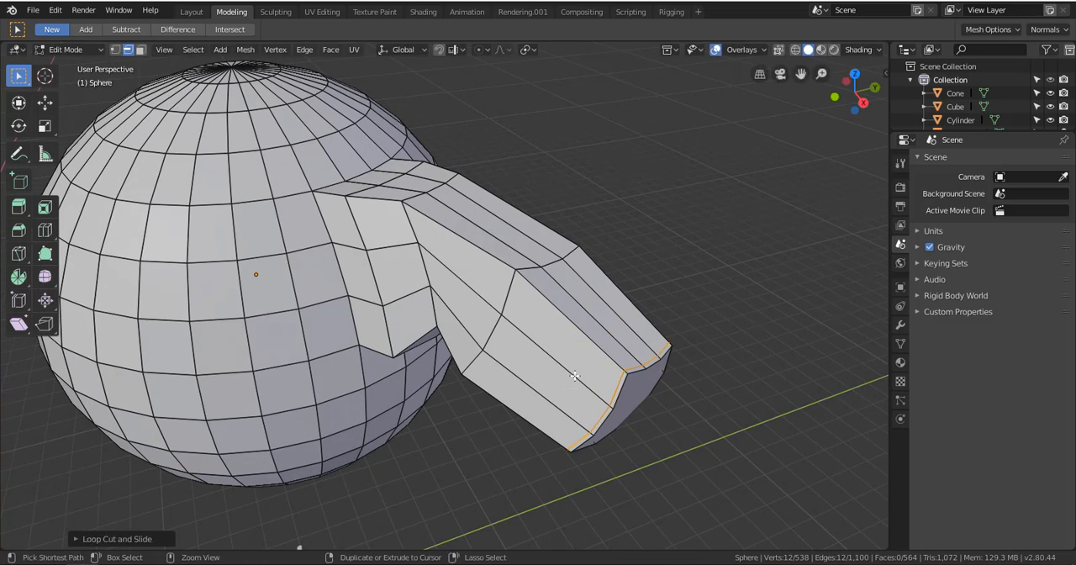
{"action": "key", "text": "ctrl+r"}
{"action": "left_click", "coordinate": [574, 376]}
{"action": "left_click", "coordinate": [545, 346]}
Add a lengthwise loop cut along the arm that continues around the sphere, close to the arm's upper edge
{"action": "key", "text": "ctrl+r"}
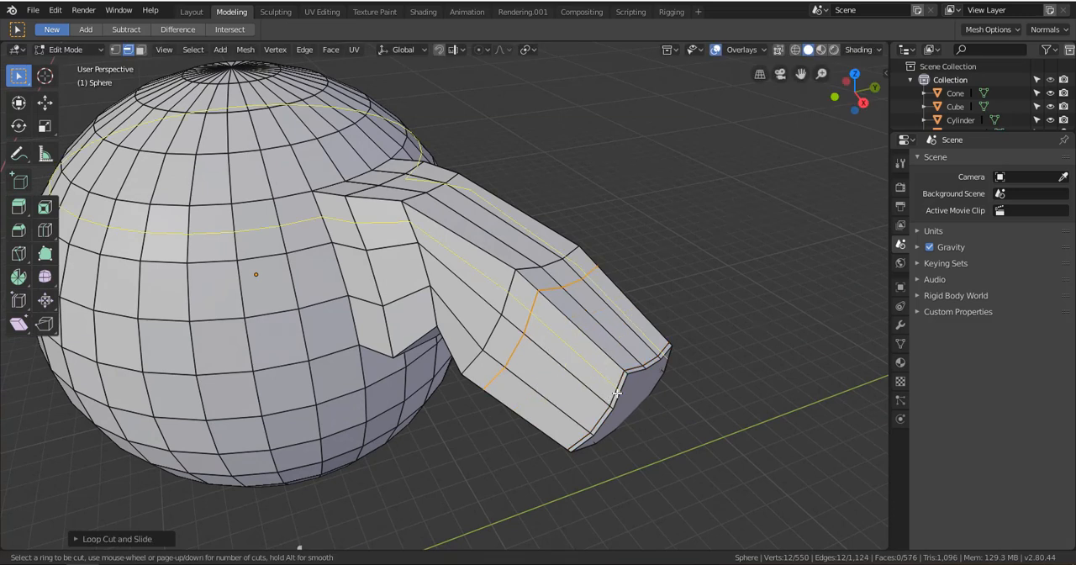
{"action": "left_click", "coordinate": [616, 392]}
{"action": "left_click", "coordinate": [622, 387]}
Select the chain of edges along the arm's upper corner, from its tip to the sphere
{"action": "middle_click_drag", "start_coordinate": [534, 284], "coordinate": [564, 365]}
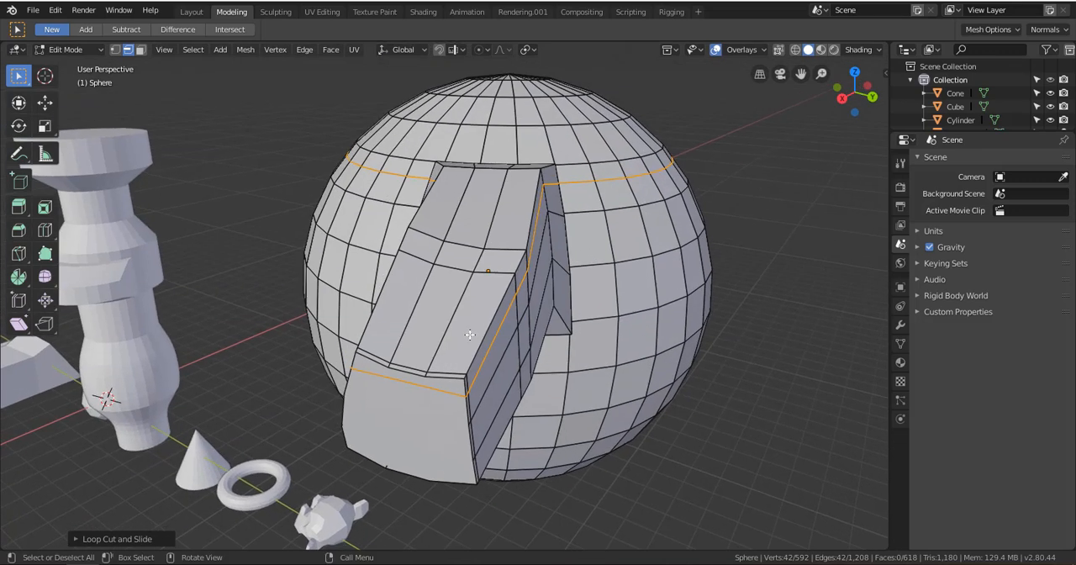
{"action": "middle_click_drag", "start_coordinate": [468, 334], "coordinate": [441, 343]}
{"action": "scroll", "coordinate": [463, 322], "scroll_direction": "up", "scroll_amount": 3}
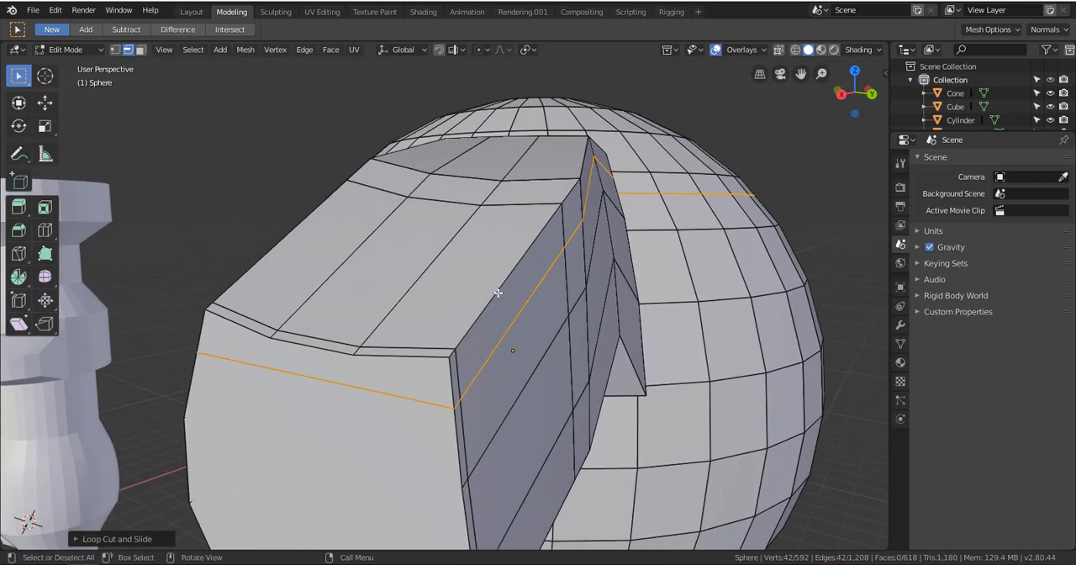
{"action": "left_click", "coordinate": [461, 337]}
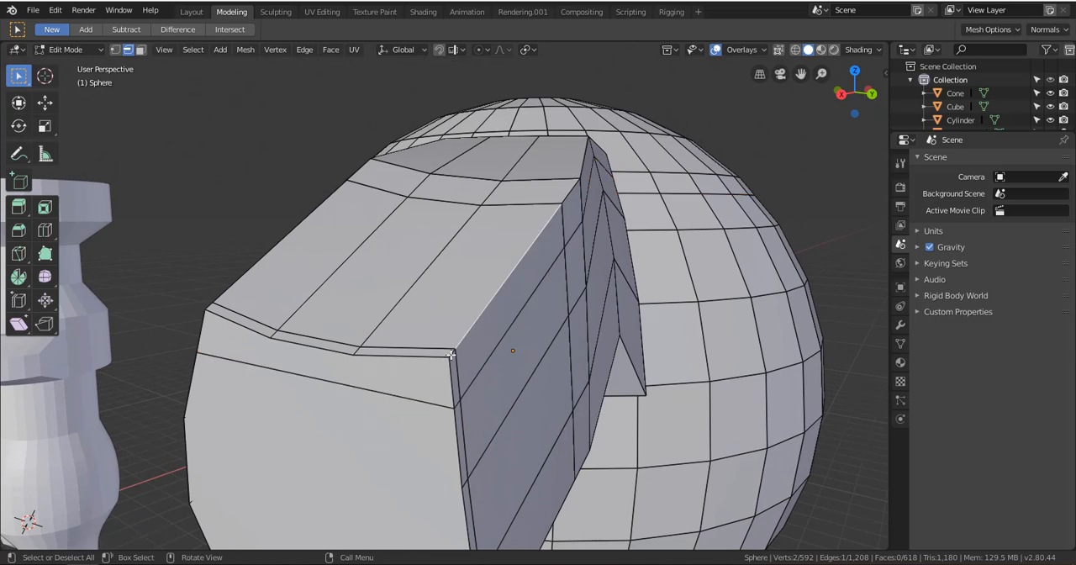
{"action": "middle_click_drag", "start_coordinate": [483, 325], "coordinate": [352, 316]}
{"action": "scroll", "coordinate": [462, 329], "scroll_direction": "up", "scroll_amount": 3}
{"action": "scroll", "coordinate": [483, 305], "scroll_direction": "down", "scroll_amount": 4}
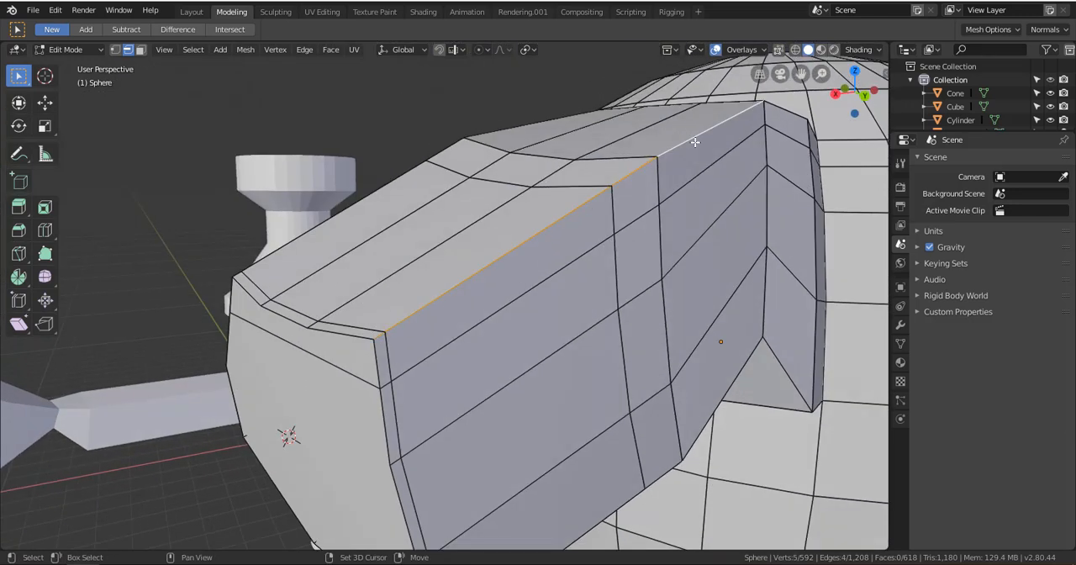
{"action": "mouse_move", "coordinate": [694, 206]}
{"action": "middle_mouse_down"}
{"action": "mouse_move", "coordinate": [624, 280]}
{"action": "mouse_move", "coordinate": [698, 201]}
{"action": "middle_mouse_up"}
{"action": "left_click", "coordinate": [779, 206], "text": "shift"}
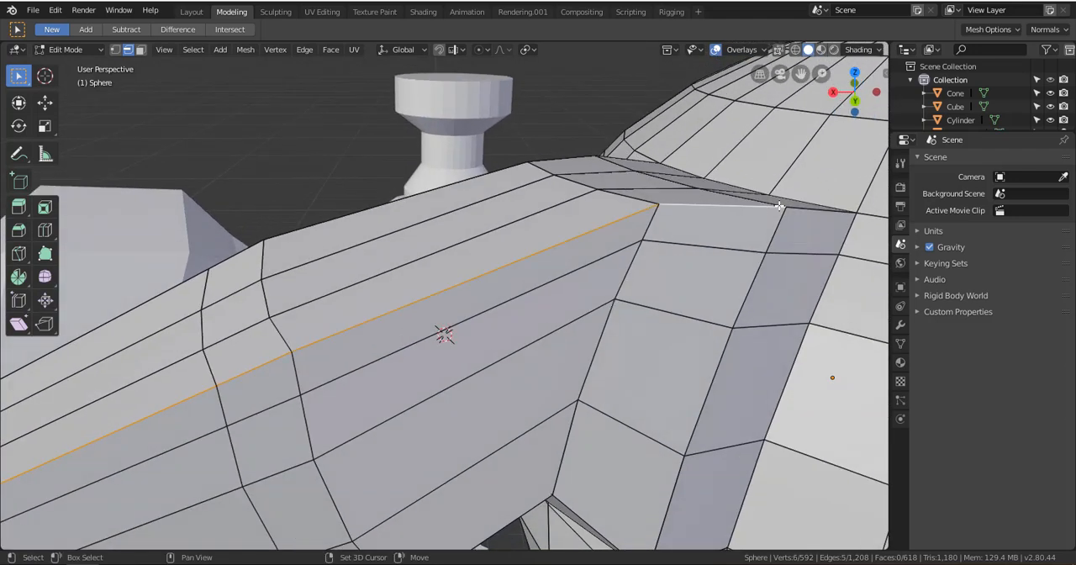
{"action": "left_click", "coordinate": [808, 213], "text": "shift"}
{"action": "scroll", "coordinate": [715, 268], "scroll_direction": "down", "scroll_amount": 3}
{"action": "middle_click_drag", "start_coordinate": [656, 290], "coordinate": [685, 281]}
Bevel the selected edge chain with 3 segments and an offset of about 0.045, and deselect everything
{"action": "key", "text": "ctrl+b"}
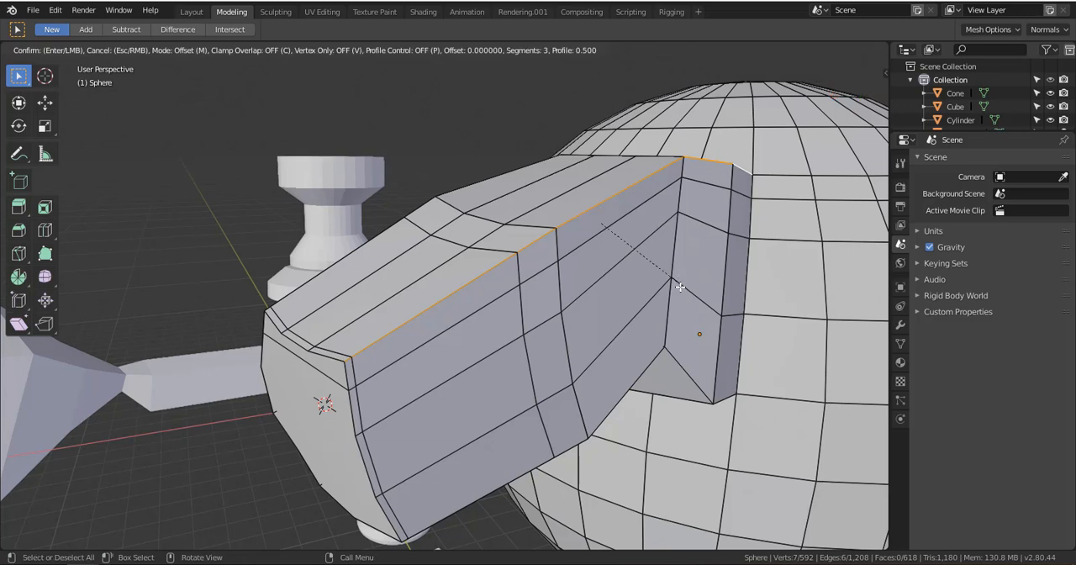
{"action": "scroll", "coordinate": [682, 285], "scroll_direction": "up", "scroll_amount": 2}
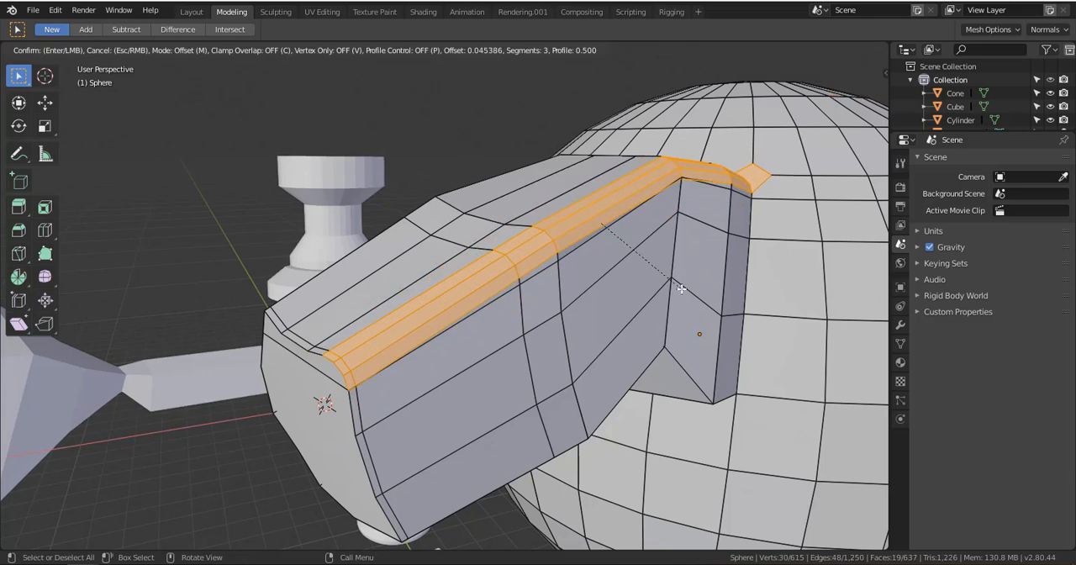
{"action": "left_click", "coordinate": [681, 286]}
{"action": "key", "text": "a"}
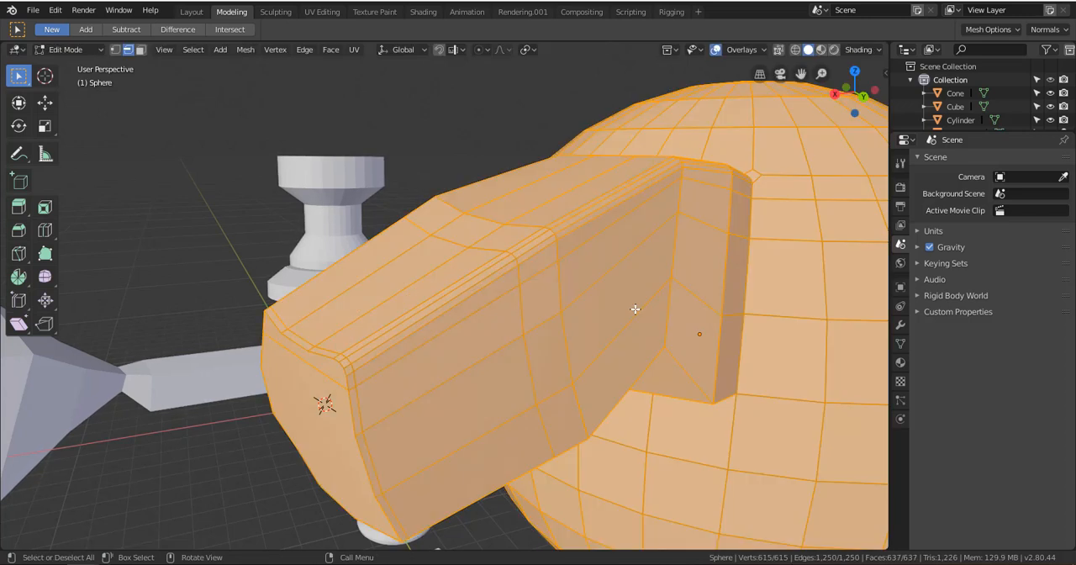
{"action": "middle_click_drag", "start_coordinate": [634, 307], "coordinate": [642, 314]}
{"action": "key", "text": "alt+a"}
Return the sphere to Object Mode and bring all the edited primitives into view
{"action": "left_click_drag", "start_coordinate": [631, 327], "coordinate": [656, 352], "text": "alt"}
{"action": "scroll", "coordinate": [673, 314], "scroll_direction": "down", "scroll_amount": 2}
{"action": "key", "text": "Tab"}
{"action": "scroll", "coordinate": [430, 316], "scroll_direction": "down", "scroll_amount": 1}
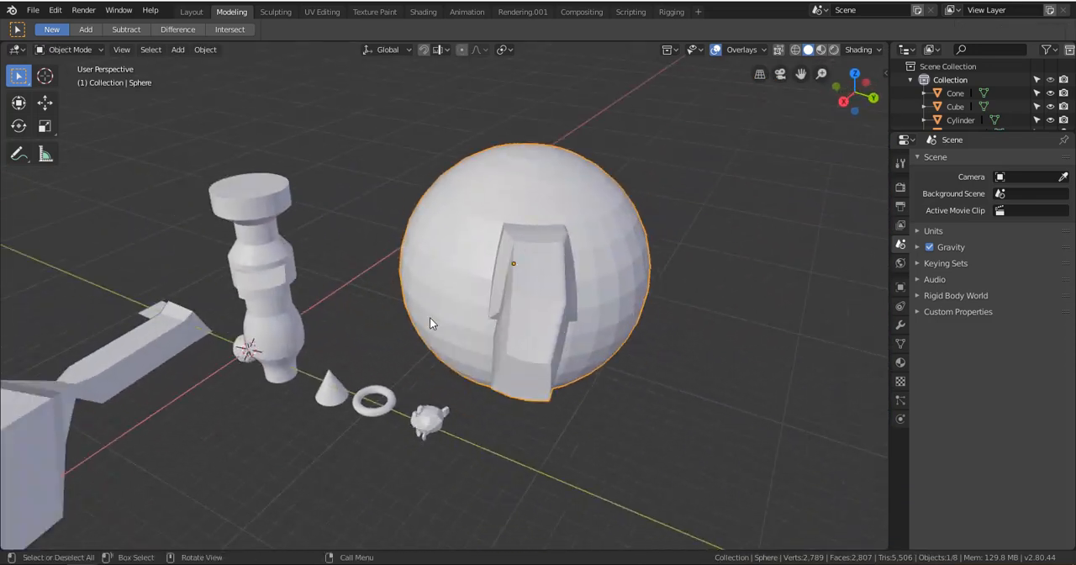
{"action": "left_click_drag", "start_coordinate": [430, 317], "coordinate": [546, 340], "text": "alt"}
{"action": "scroll", "coordinate": [511, 339], "scroll_direction": "down", "scroll_amount": 2}
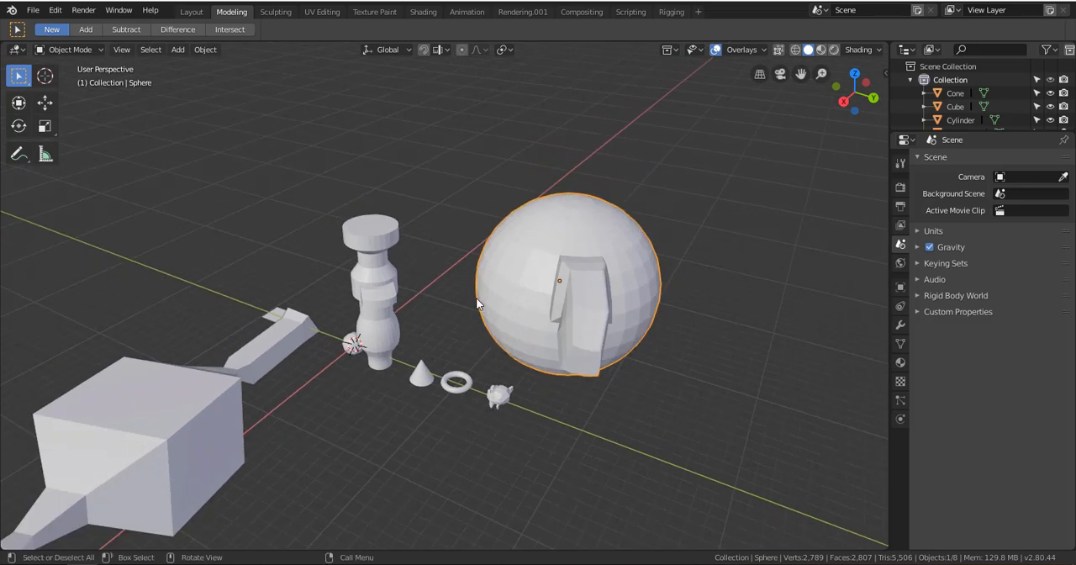
{"action": "scroll", "coordinate": [396, 354], "scroll_direction": "down", "scroll_amount": 2}
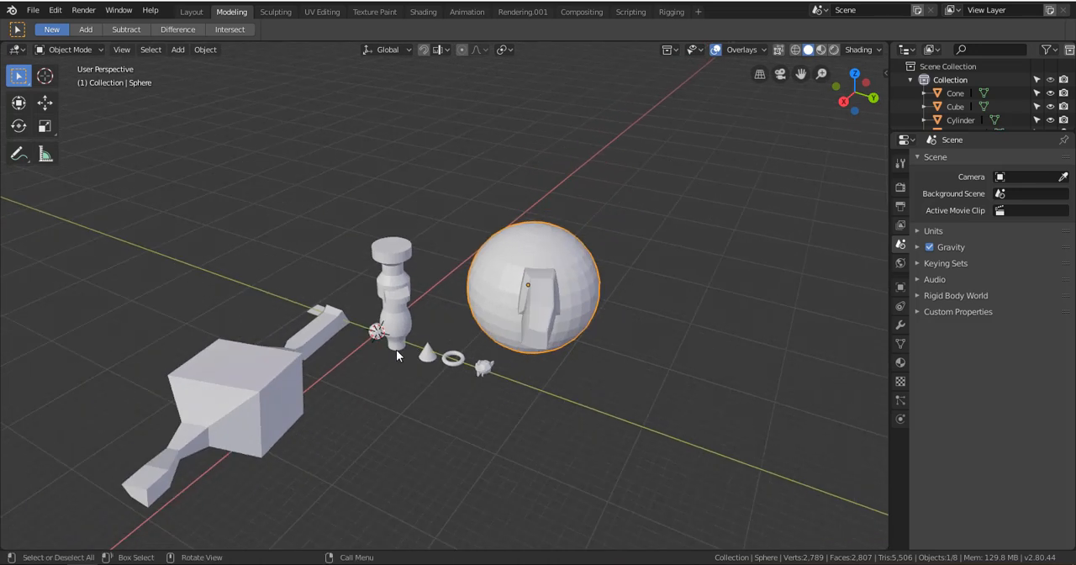
Move the small plane along the Y axis, away from the neighbouring arm of the cube
{"action": "left_click", "coordinate": [316, 312]}
{"action": "key", "text": "KP_Decimal"}
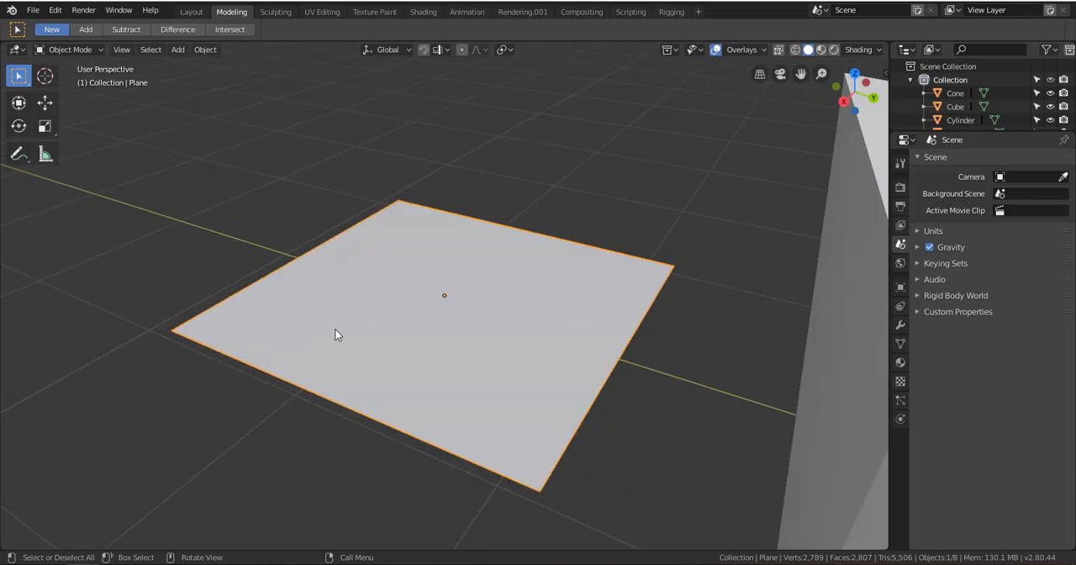
{"action": "scroll", "coordinate": [395, 339], "scroll_direction": "down", "scroll_amount": 4}
{"action": "left_click_drag", "start_coordinate": [361, 345], "coordinate": [407, 351], "text": "alt"}
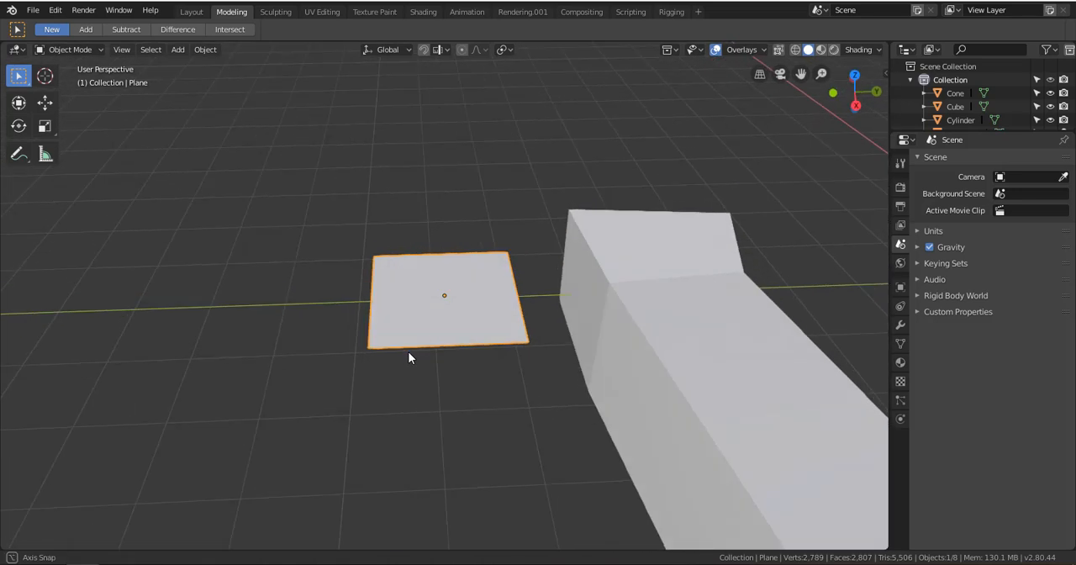
{"action": "left_click", "coordinate": [46, 101]}
{"action": "left_click_drag", "start_coordinate": [462, 284], "coordinate": [489, 338]}
{"action": "scroll", "coordinate": [302, 344], "scroll_direction": "down", "scroll_amount": 3}
{"action": "left_click_drag", "start_coordinate": [493, 302], "coordinate": [471, 326]}
{"action": "scroll", "coordinate": [407, 322], "scroll_direction": "up", "scroll_amount": 2}
{"action": "middle_click_drag", "start_coordinate": [409, 319], "coordinate": [449, 251], "text": "shift"}
{"action": "scroll", "coordinate": [542, 264], "scroll_direction": "up", "scroll_amount": 3}
{"action": "middle_click_drag", "start_coordinate": [545, 264], "coordinate": [756, 245], "text": "shift"}
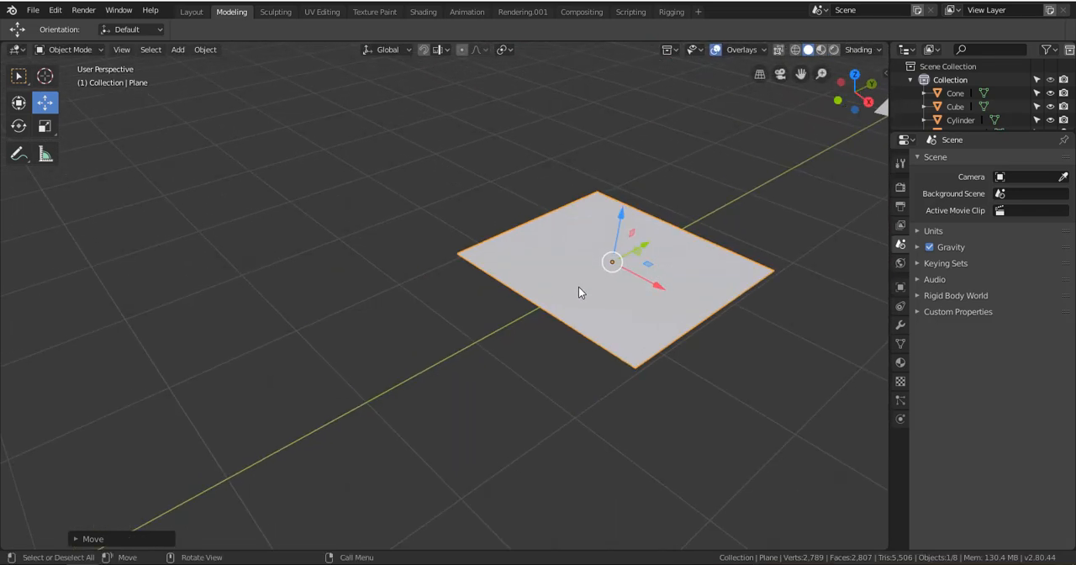
{"action": "middle_click_drag", "start_coordinate": [462, 326], "coordinate": [499, 313]}
{"action": "scroll", "coordinate": [485, 293], "scroll_direction": "up", "scroll_amount": 2}
{"action": "left_click_drag", "start_coordinate": [499, 309], "coordinate": [469, 291], "text": "alt+shift"}
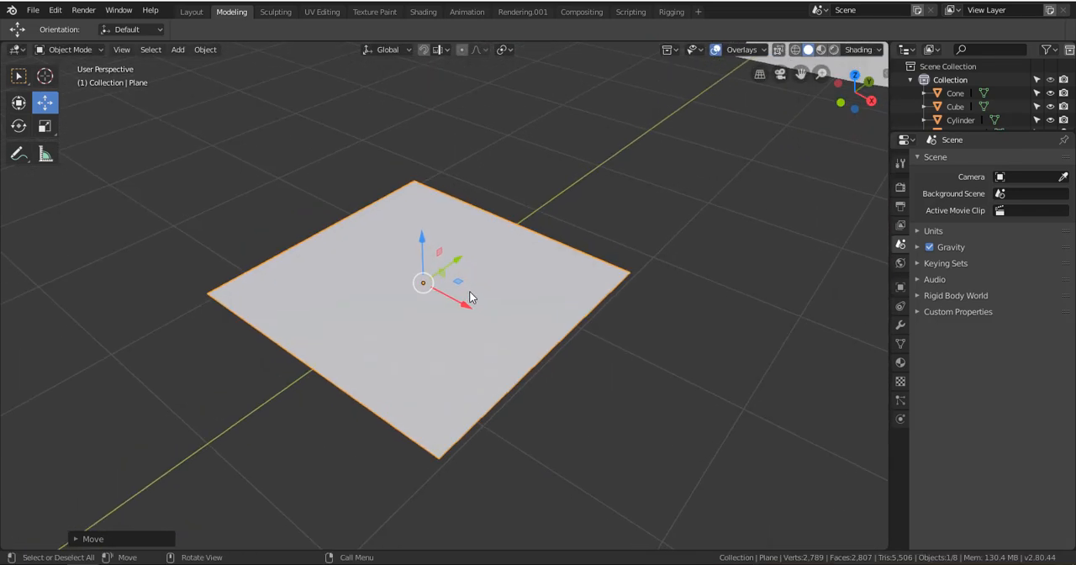
Put the plane into Edit Mode and switch to vertex selection
{"action": "key", "text": "ctrl+Tab"}
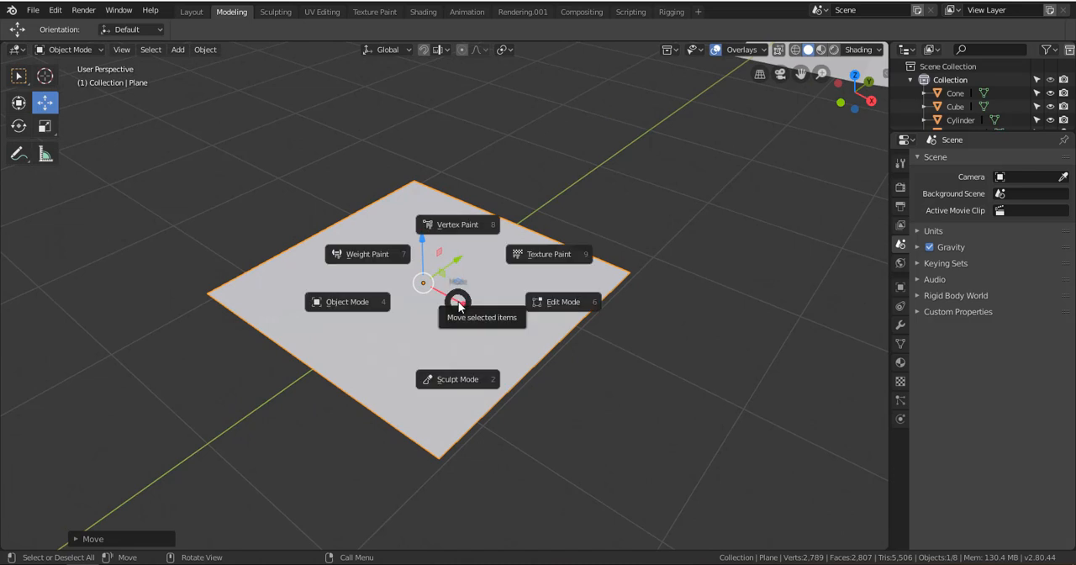
{"action": "left_click", "coordinate": [542, 301]}
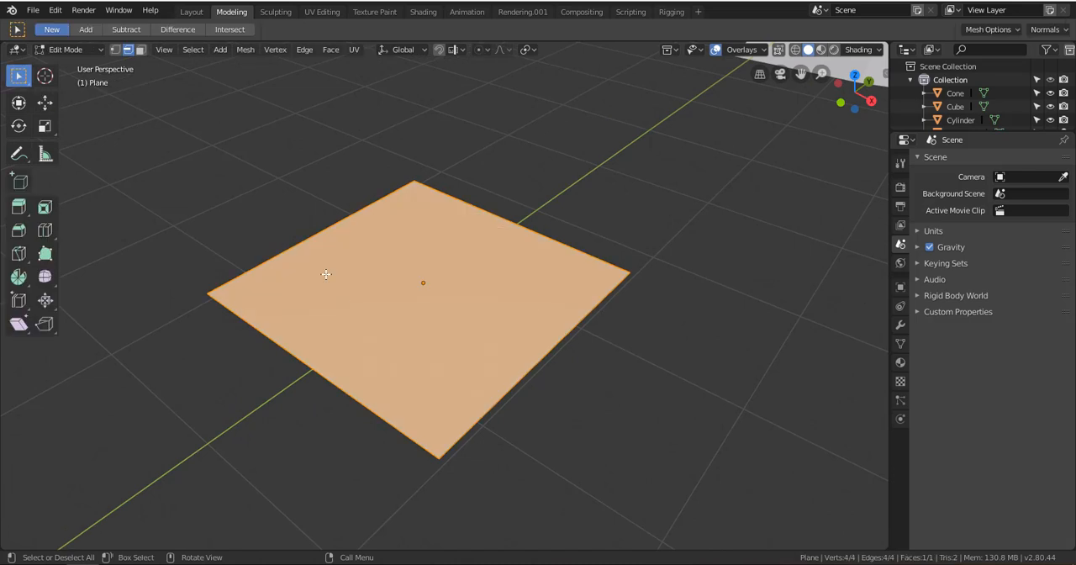
{"action": "left_click", "coordinate": [115, 51]}
Extrude one corner vertex on the plane's negative X side outward and slightly upward as a loose edge
{"action": "left_click_drag", "start_coordinate": [272, 274], "coordinate": [314, 322], "text": "alt+shift"}
{"action": "left_click", "coordinate": [285, 302]}
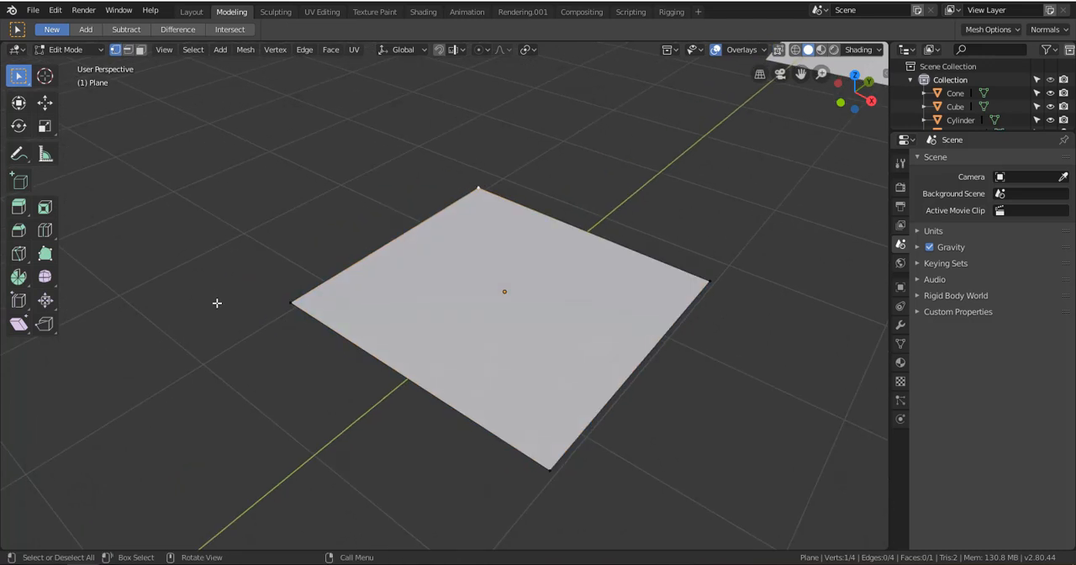
{"action": "middle_click_drag", "start_coordinate": [339, 272], "coordinate": [441, 380], "text": "shift"}
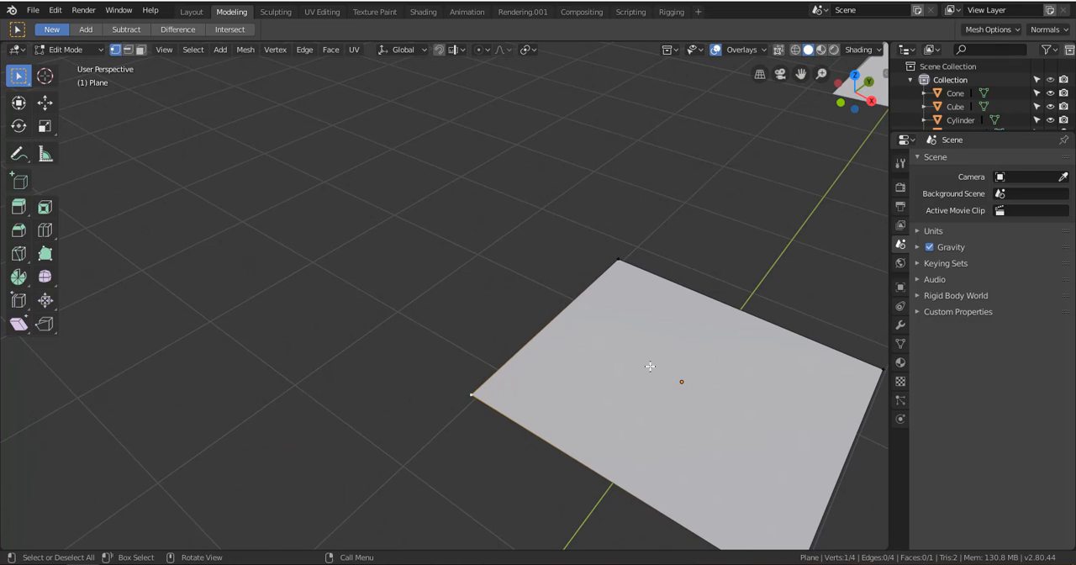
{"action": "key", "text": "e"}
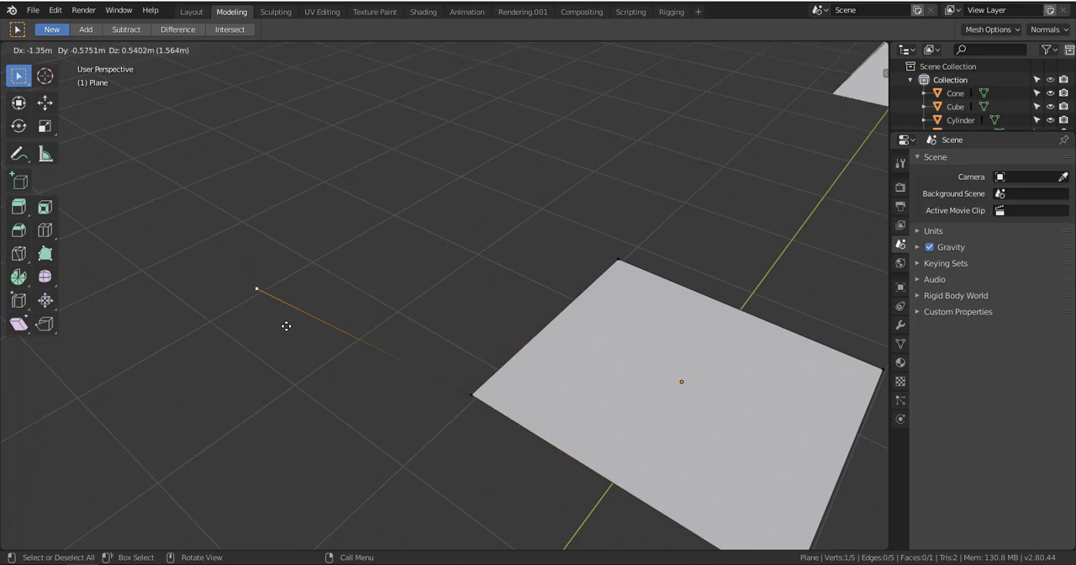
{"action": "left_click", "coordinate": [215, 291]}
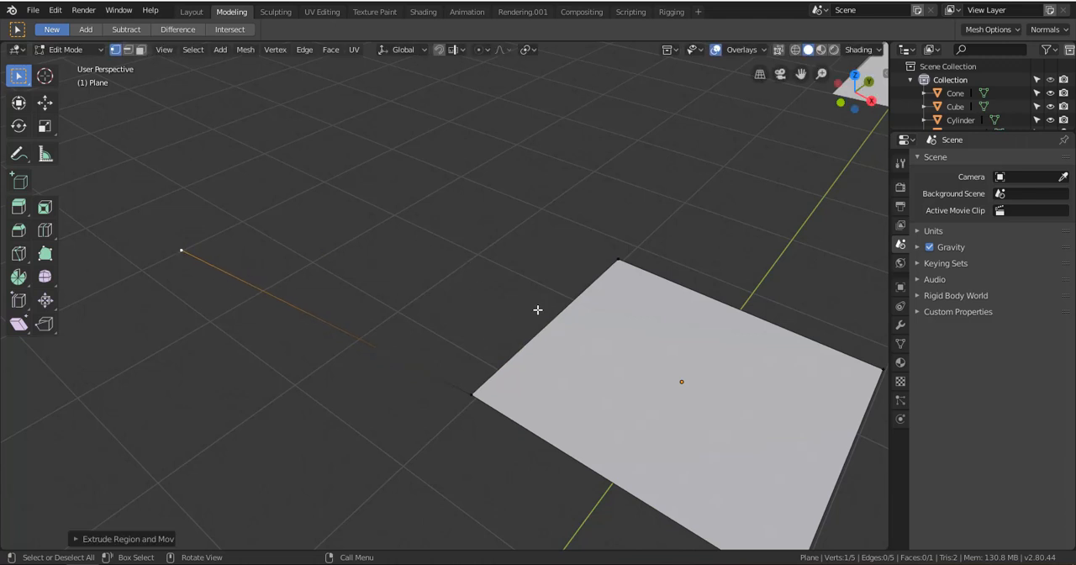
Extrude the adjacent corner vertex in the same direction, forming a second loose edge roughly parallel to the first
{"action": "left_click", "coordinate": [615, 256]}
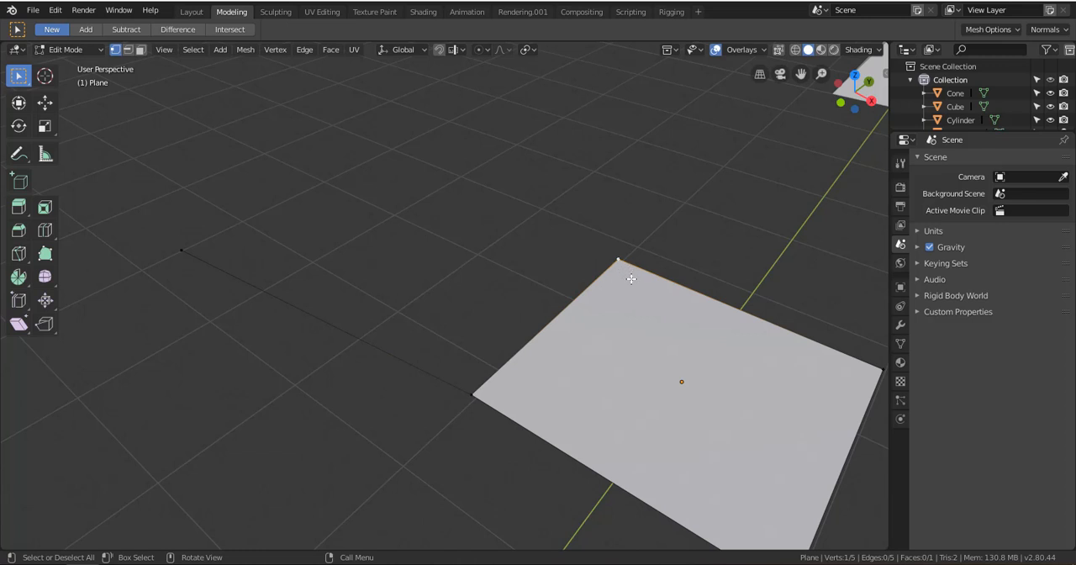
{"action": "key", "text": "e"}
{"action": "left_click", "coordinate": [389, 197]}
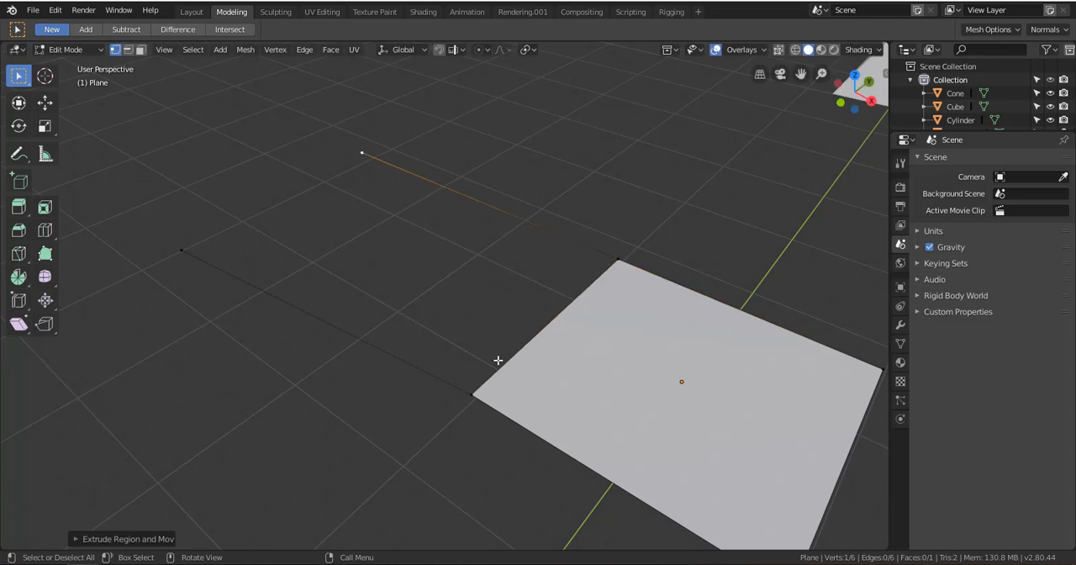
Examine the plane and its two loose edges from several angles and in relation to the other primitives
{"action": "middle_click_drag", "start_coordinate": [395, 220], "coordinate": [437, 307]}
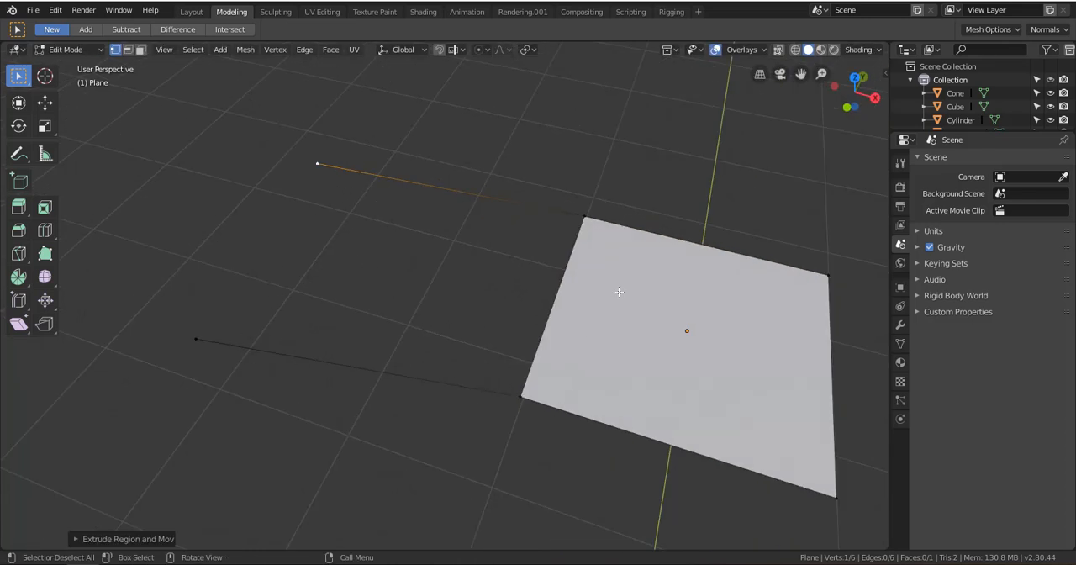
{"action": "middle_click_drag", "start_coordinate": [669, 216], "coordinate": [452, 454], "text": "shift"}
{"action": "scroll", "coordinate": [581, 301], "scroll_direction": "down", "scroll_amount": 9}
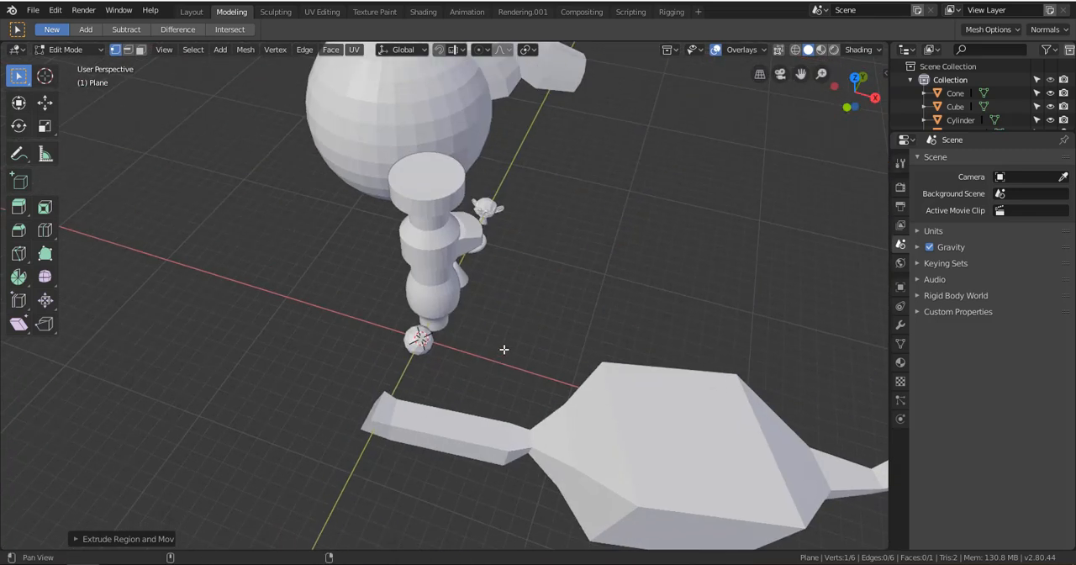
{"action": "middle_click_drag", "start_coordinate": [504, 350], "coordinate": [437, 496], "text": "shift"}
{"action": "scroll", "coordinate": [537, 241], "scroll_direction": "up", "scroll_amount": 2}
{"action": "middle_click_drag", "start_coordinate": [538, 240], "coordinate": [456, 197]}
{"action": "middle_click_drag", "start_coordinate": [662, 284], "coordinate": [498, 228], "text": "shift"}
{"action": "middle_click_drag", "start_coordinate": [416, 322], "coordinate": [870, 80], "text": "shift"}
{"action": "scroll", "coordinate": [271, 327], "scroll_direction": "down", "scroll_amount": 5}
{"action": "middle_click_drag", "start_coordinate": [271, 327], "coordinate": [605, 232], "text": "shift"}
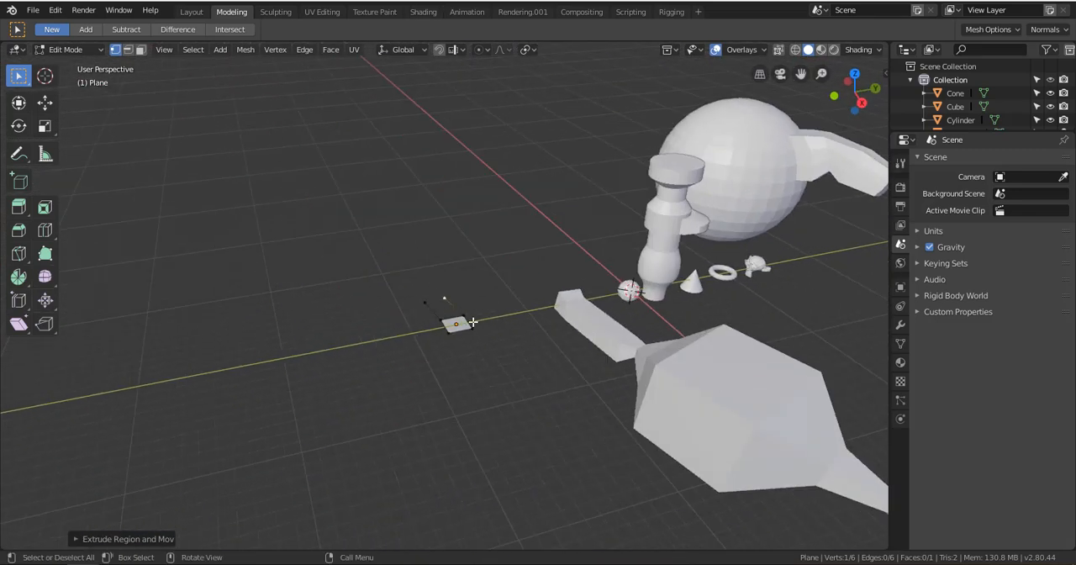
{"action": "scroll", "coordinate": [473, 322], "scroll_direction": "up", "scroll_amount": 5}
{"action": "middle_click_drag", "start_coordinate": [346, 328], "coordinate": [420, 331]}
{"action": "scroll", "coordinate": [420, 331], "scroll_direction": "up", "scroll_amount": 2}
{"action": "middle_click_drag", "start_coordinate": [250, 341], "coordinate": [742, 252], "text": "shift"}
{"action": "scroll", "coordinate": [331, 324], "scroll_direction": "up", "scroll_amount": 3}
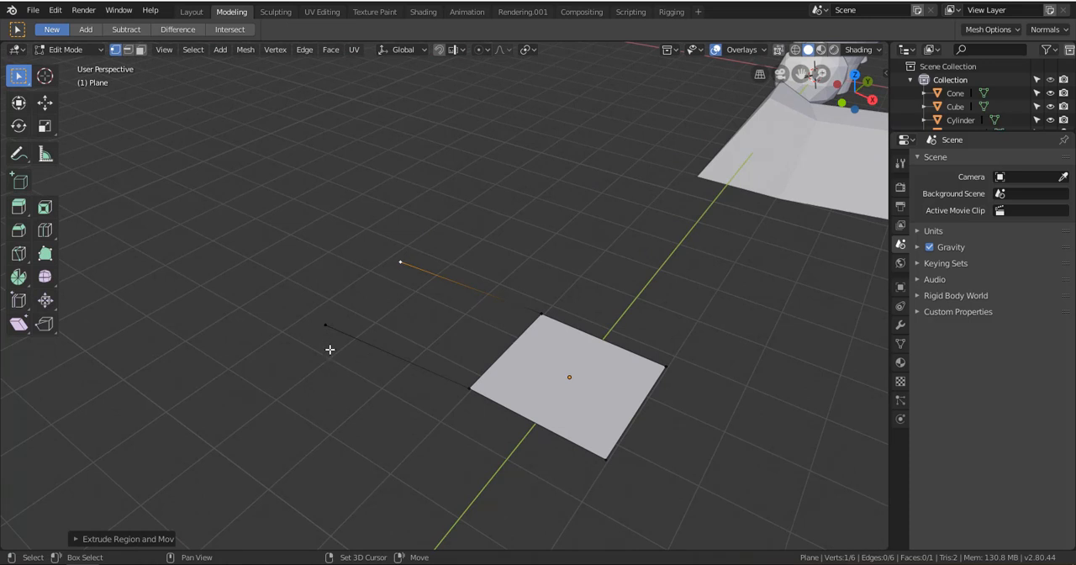
Select the four vertices of the two loose edges, fill a face between them, and deselect everything
{"action": "left_click", "coordinate": [330, 347], "text": "shift"}
{"action": "left_click", "coordinate": [541, 321], "text": "shift"}
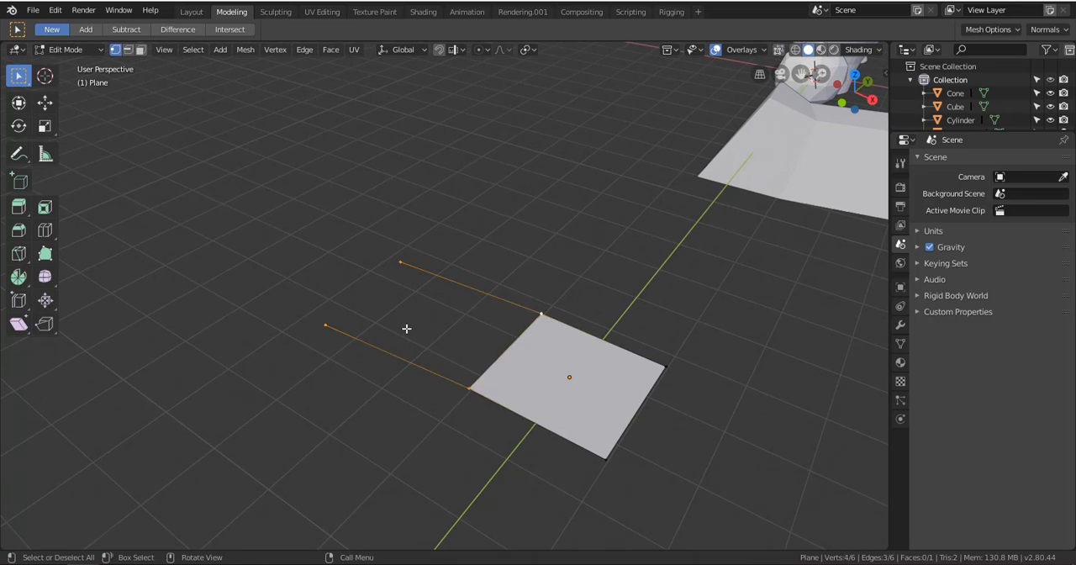
{"action": "scroll", "coordinate": [406, 327], "scroll_direction": "up", "scroll_amount": 1}
{"action": "left_click_drag", "start_coordinate": [485, 327], "coordinate": [535, 335], "text": "alt"}
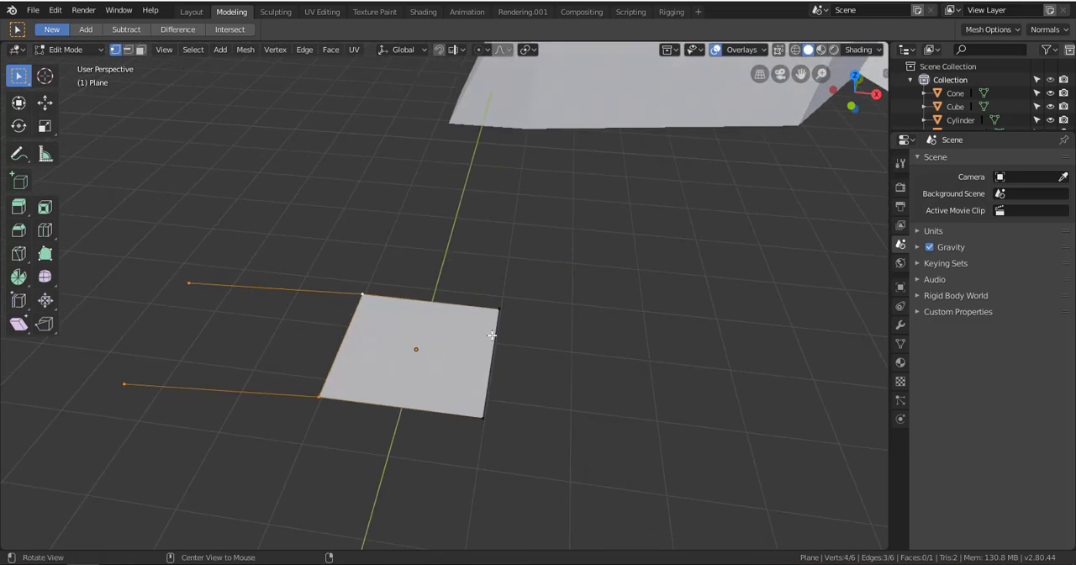
{"action": "left_click_drag", "start_coordinate": [360, 288], "coordinate": [428, 295], "text": "alt+shift"}
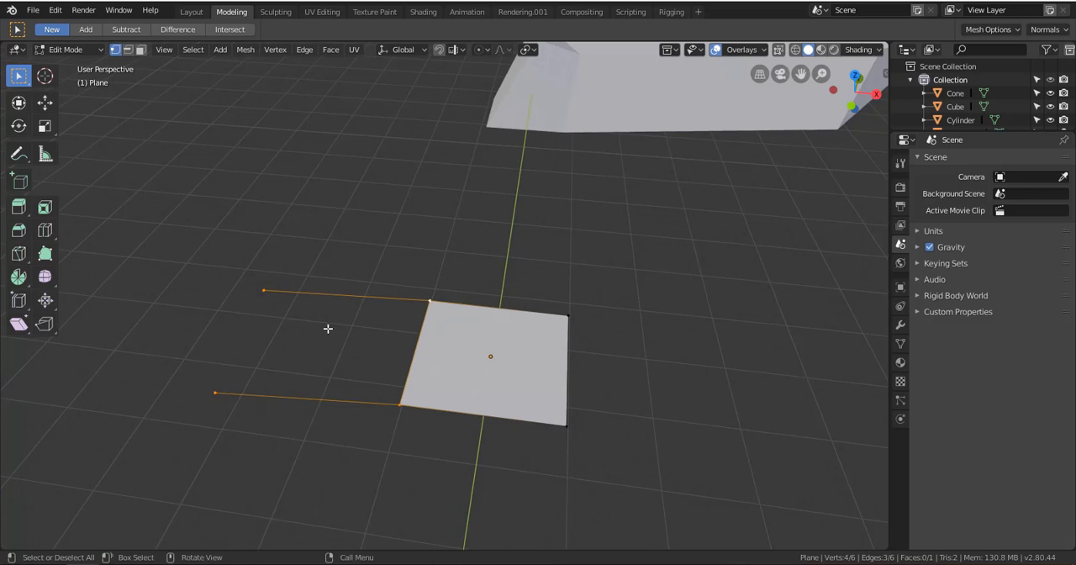
{"action": "key", "text": "f"}
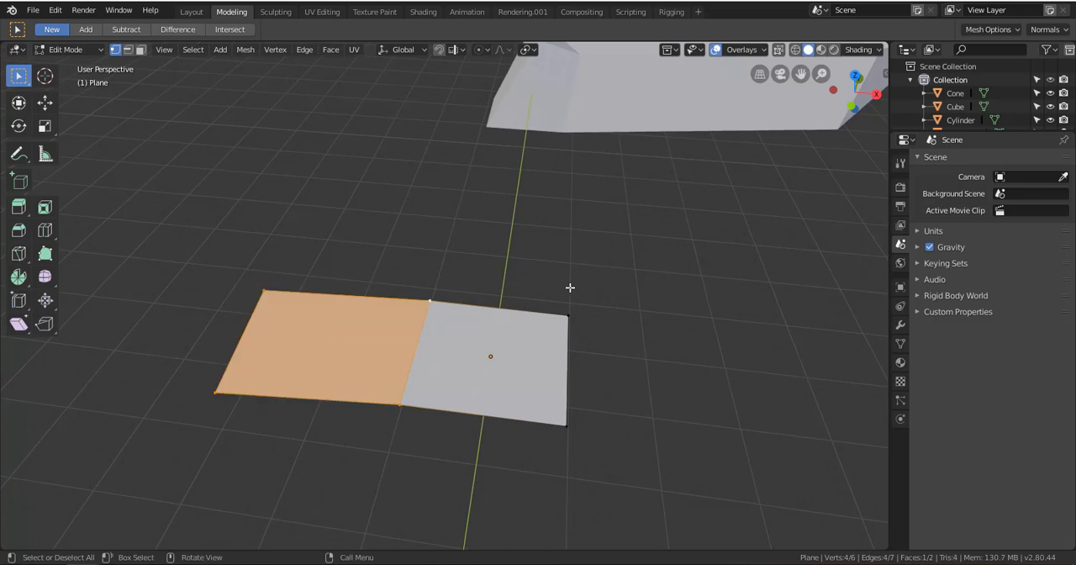
{"action": "left_click", "coordinate": [310, 270]}
Switch to edge selection and extrude the plane's end edge opposite the filled face outward along X into a new face
{"action": "middle_click_drag", "start_coordinate": [314, 269], "coordinate": [439, 239]}
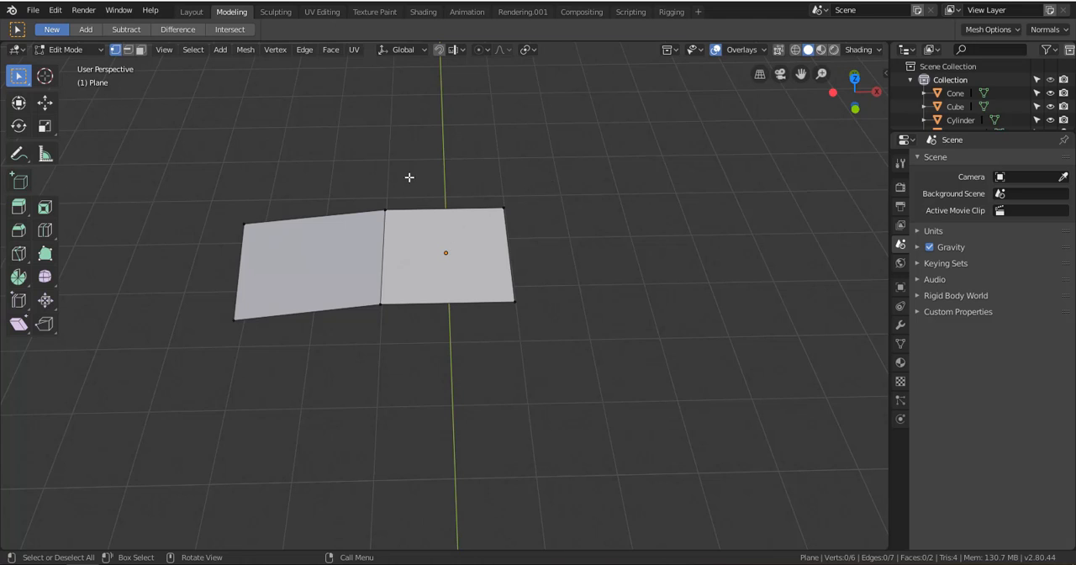
{"action": "left_click", "coordinate": [129, 50]}
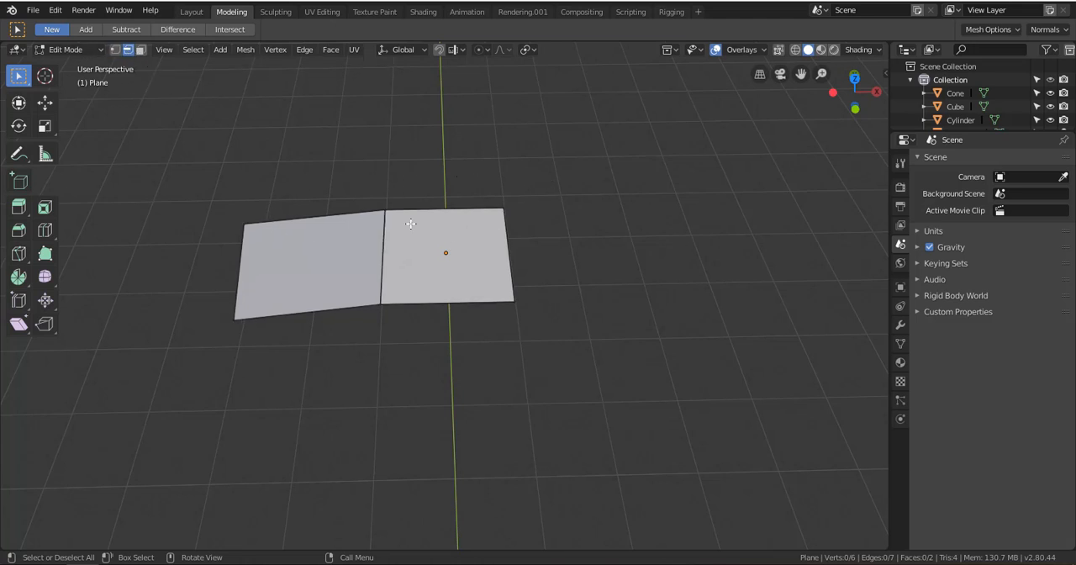
{"action": "left_click", "coordinate": [44, 101]}
{"action": "left_click_drag", "start_coordinate": [565, 255], "coordinate": [558, 250]}
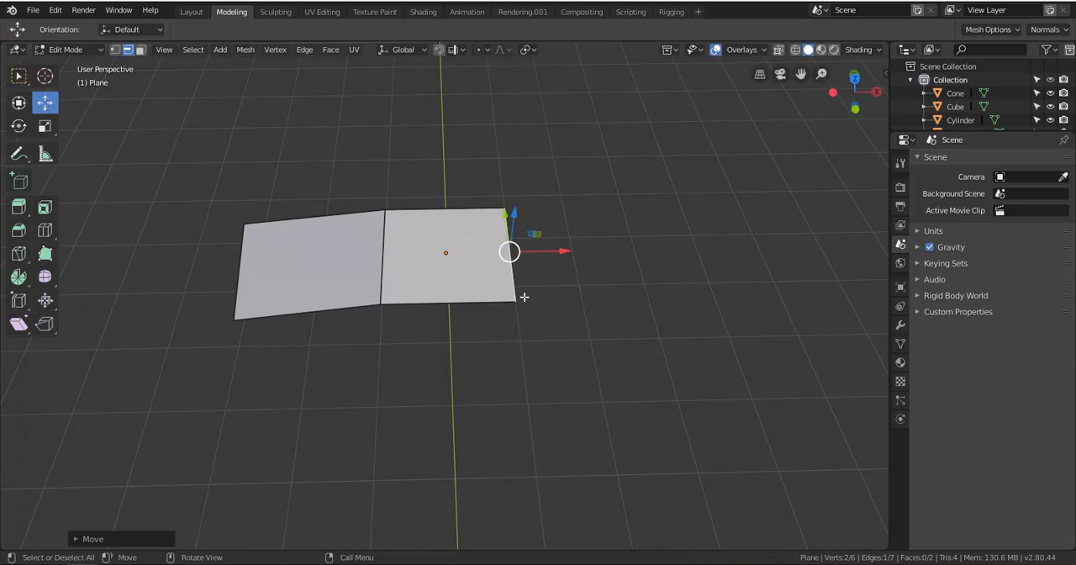
{"action": "key", "text": "e"}
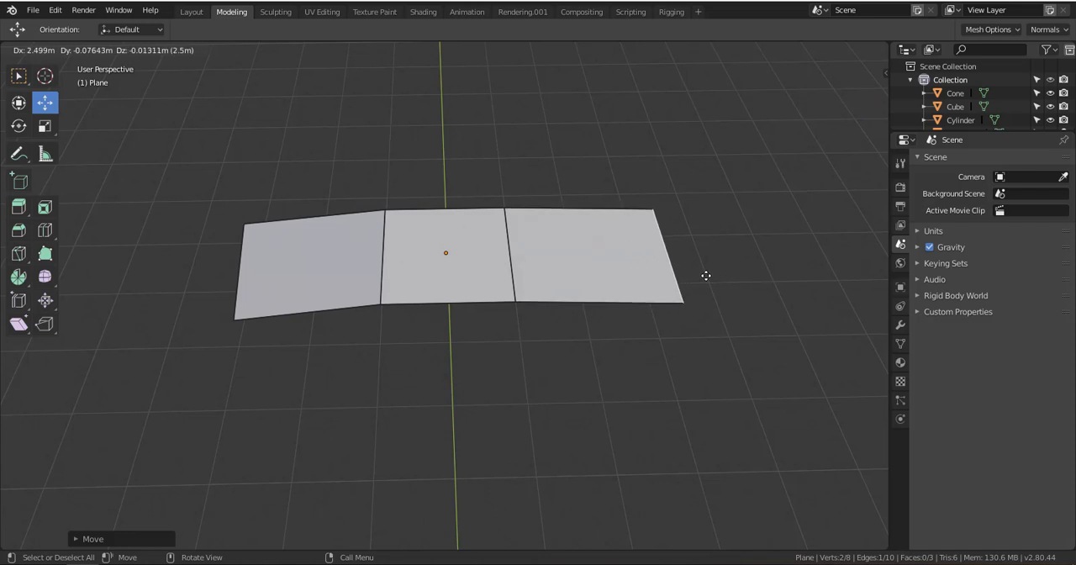
{"action": "left_click", "coordinate": [650, 279]}
Extrude the negative Y side edge of the newest end face outward into another face
{"action": "left_click_drag", "start_coordinate": [412, 273], "coordinate": [523, 264], "text": "alt"}
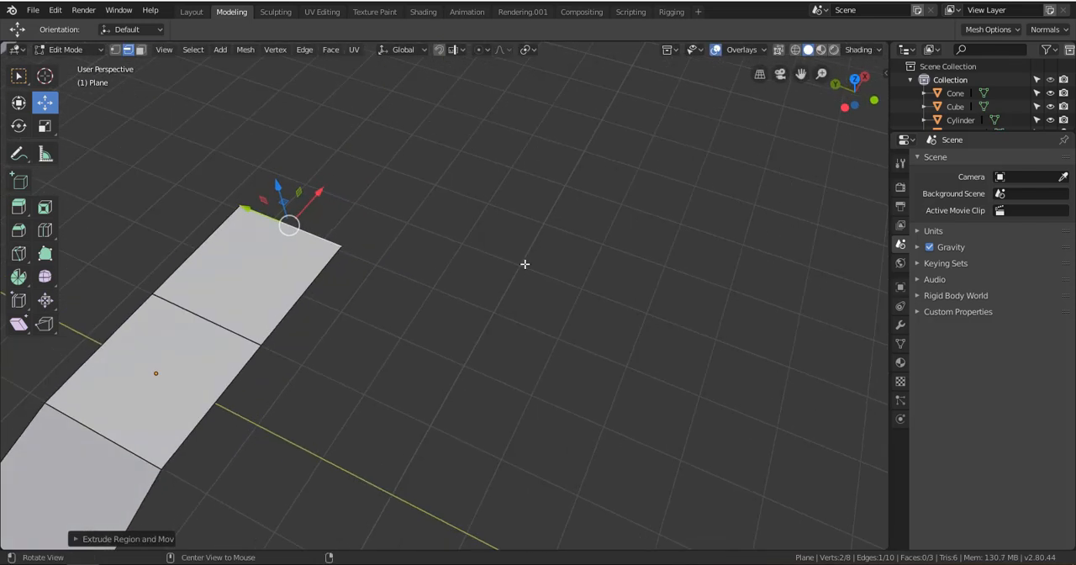
{"action": "left_click_drag", "start_coordinate": [258, 293], "coordinate": [340, 273], "text": "alt+shift"}
{"action": "scroll", "coordinate": [340, 269], "scroll_direction": "down", "scroll_amount": 1}
{"action": "left_click_drag", "start_coordinate": [259, 364], "coordinate": [294, 249], "text": "alt+shift"}
{"action": "left_click", "coordinate": [309, 241]}
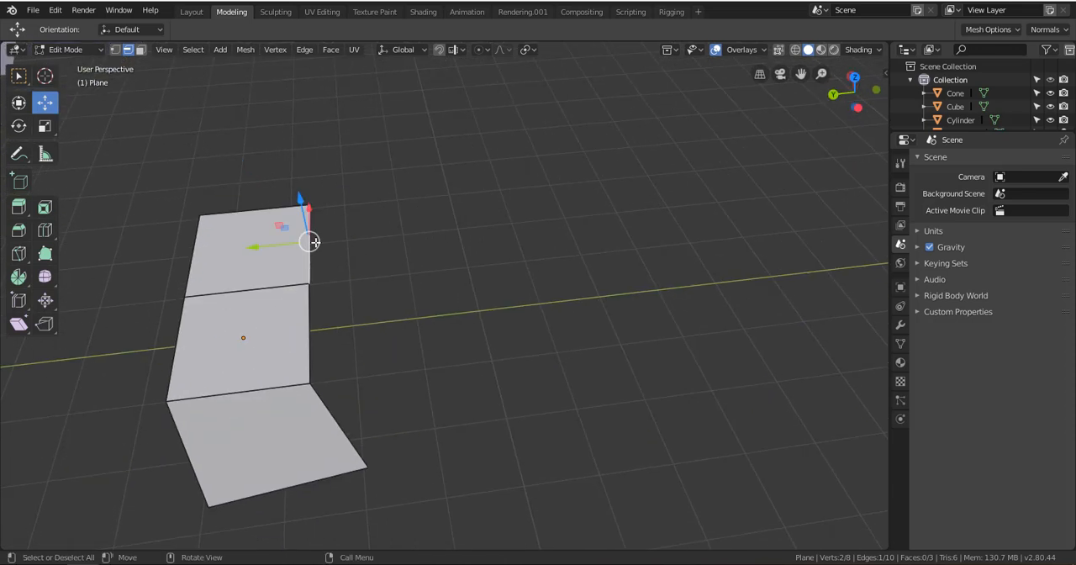
{"action": "key", "text": "e"}
{"action": "left_click", "coordinate": [468, 238]}
Extrude the matching side edge of the sloped face at the opposite end of the strip in the same direction
{"action": "left_click", "coordinate": [342, 420]}
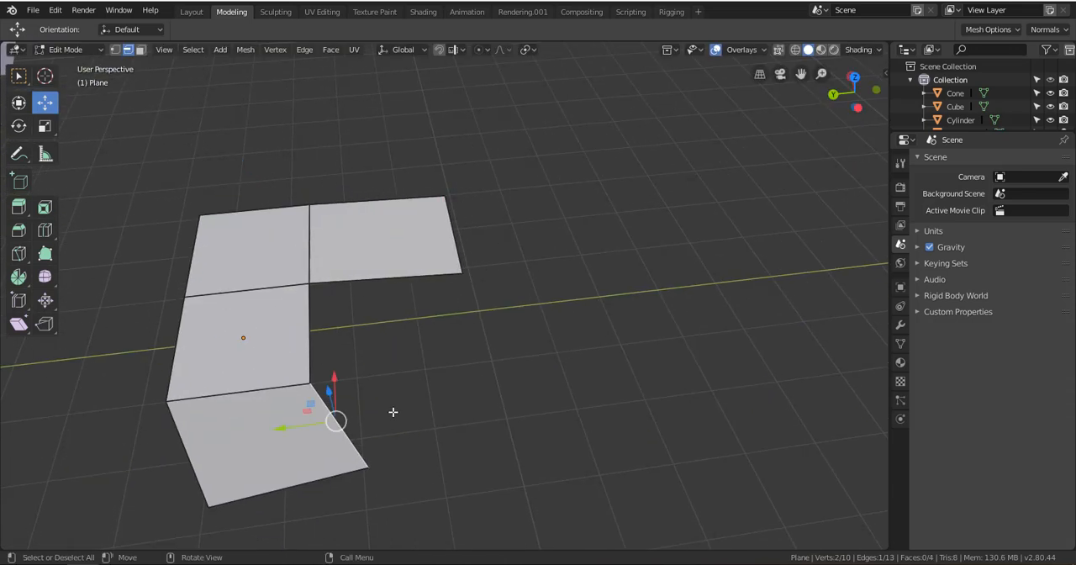
{"action": "key", "text": "e"}
{"action": "left_click", "coordinate": [592, 361]}
Select the two facing inner edges of the side faces, fill the gap between them, and deselect everything
{"action": "left_click", "coordinate": [399, 365]}
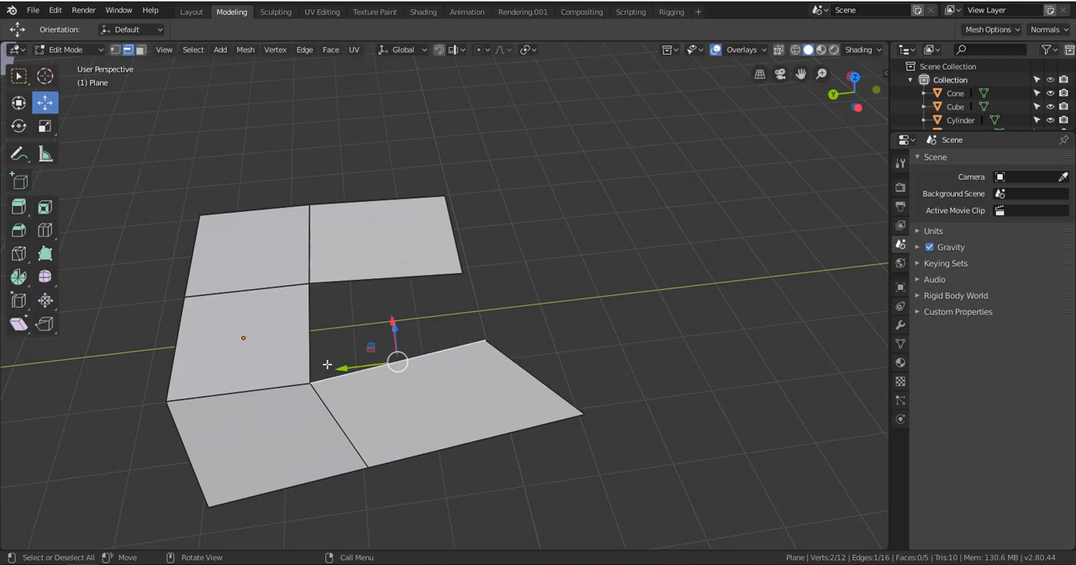
{"action": "left_click", "coordinate": [360, 280], "text": "shift"}
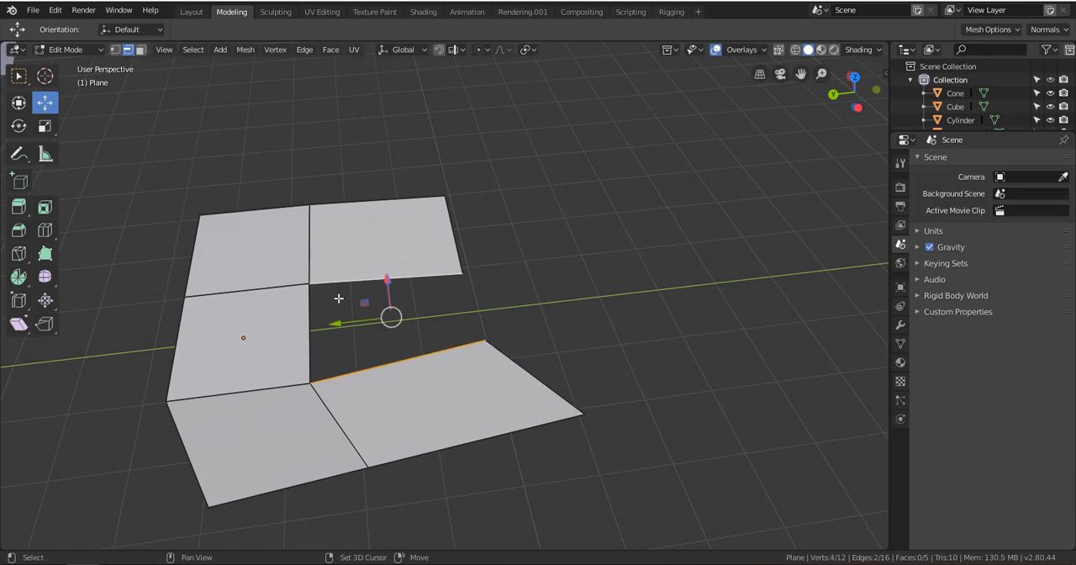
{"action": "key", "text": "f"}
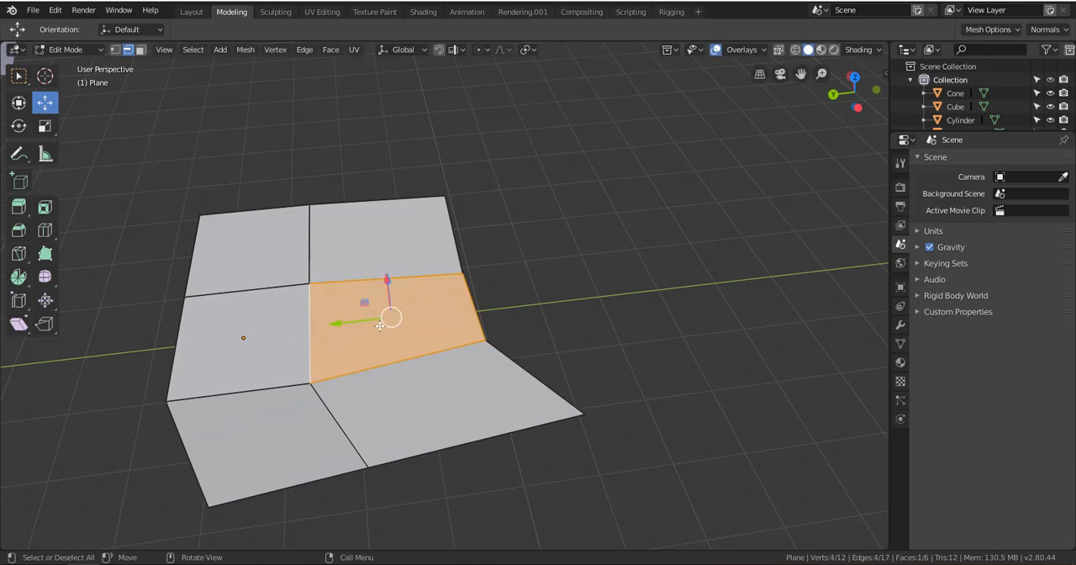
{"action": "key", "text": "a"}
{"action": "key", "text": "alt+a"}
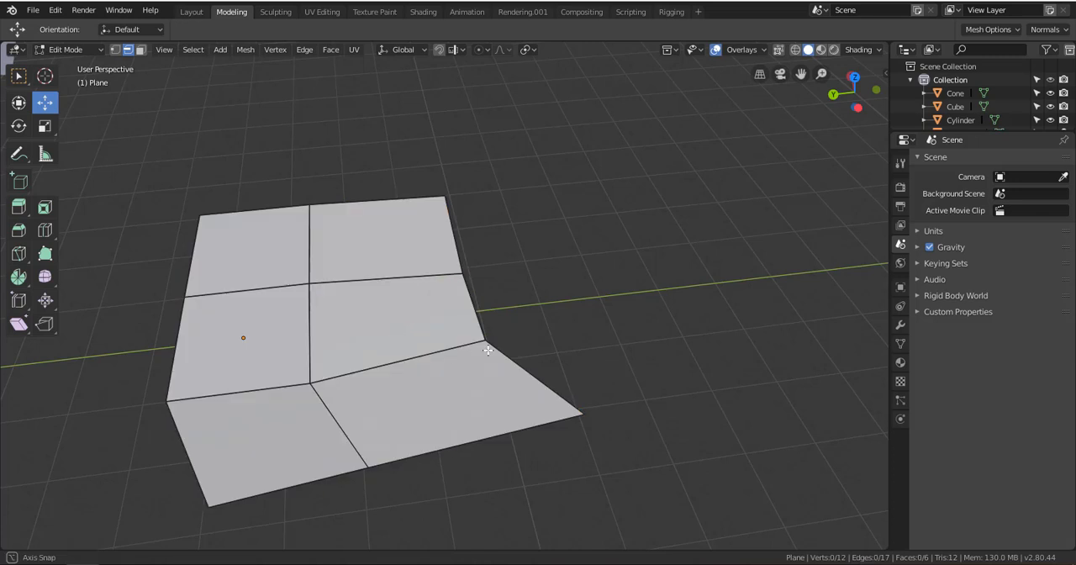
Add a loop cut close to the plane mesh's negative Y side edge and another close to its negative X end edge
{"action": "middle_click_drag", "start_coordinate": [413, 331], "coordinate": [505, 339]}
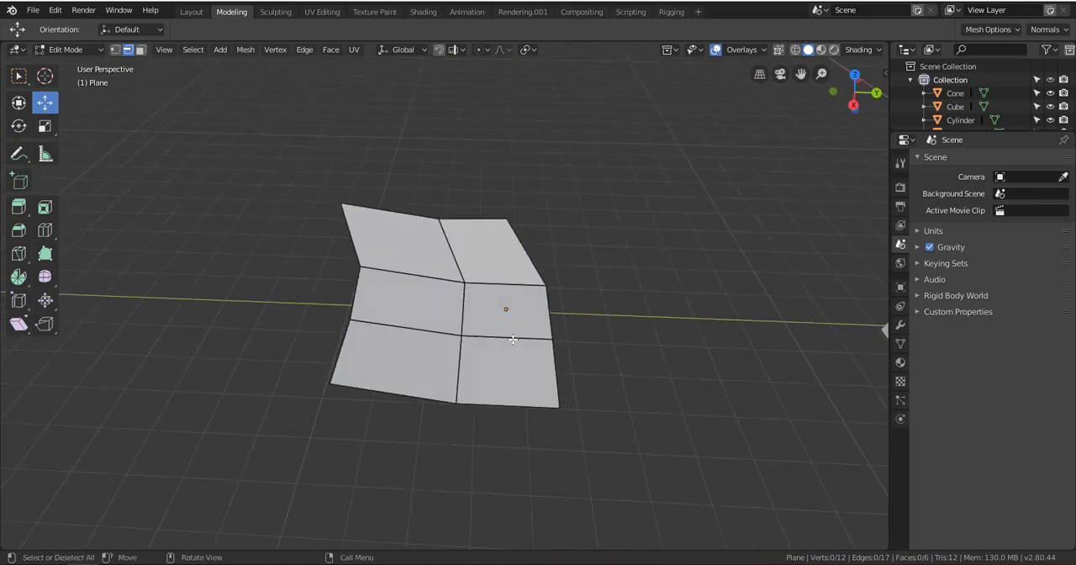
{"action": "key", "text": "ctrl+r"}
{"action": "left_click", "coordinate": [372, 319]}
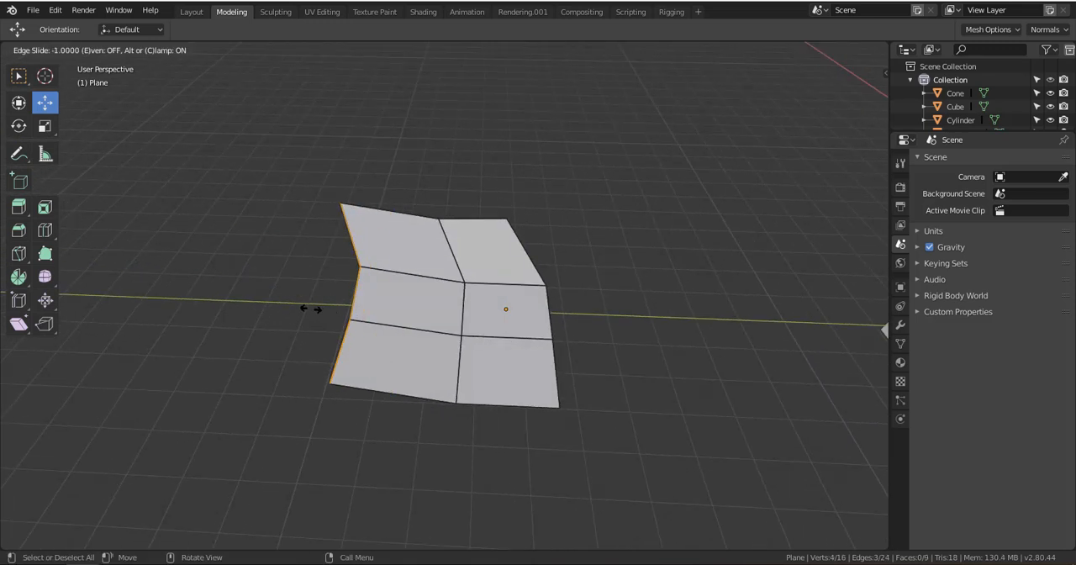
{"action": "left_click", "coordinate": [333, 315]}
{"action": "left_click", "coordinate": [458, 249]}
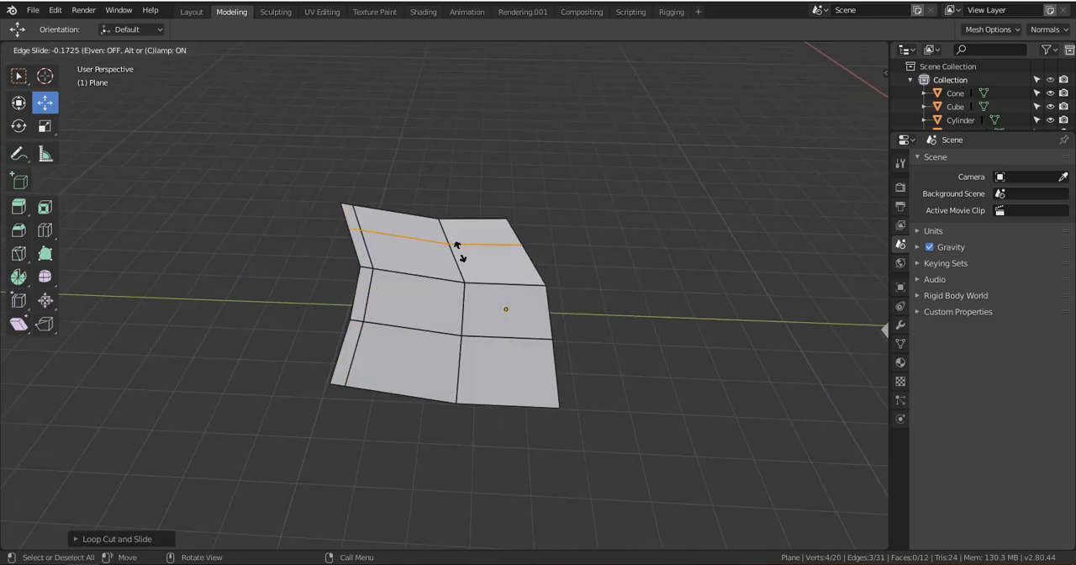
{"action": "left_click", "coordinate": [458, 228]}
Add a loop cut close to the mesh's positive Y side edge and another close to its positive X end edge
{"action": "key", "text": "ctrl+r"}
{"action": "left_click", "coordinate": [504, 277]}
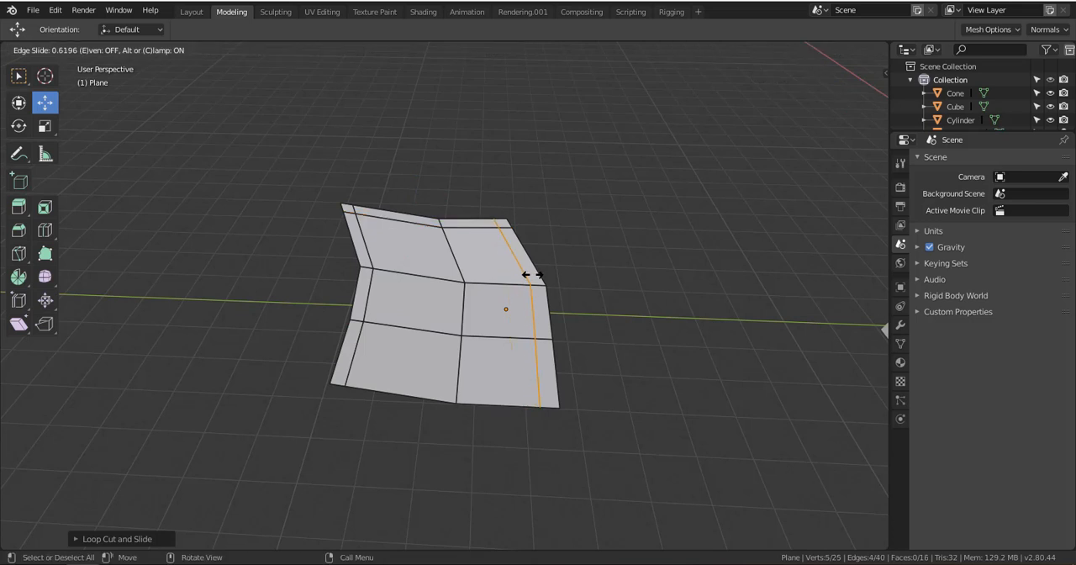
{"action": "left_click", "coordinate": [538, 278]}
{"action": "key", "text": "ctrl+r"}
{"action": "left_click", "coordinate": [549, 382]}
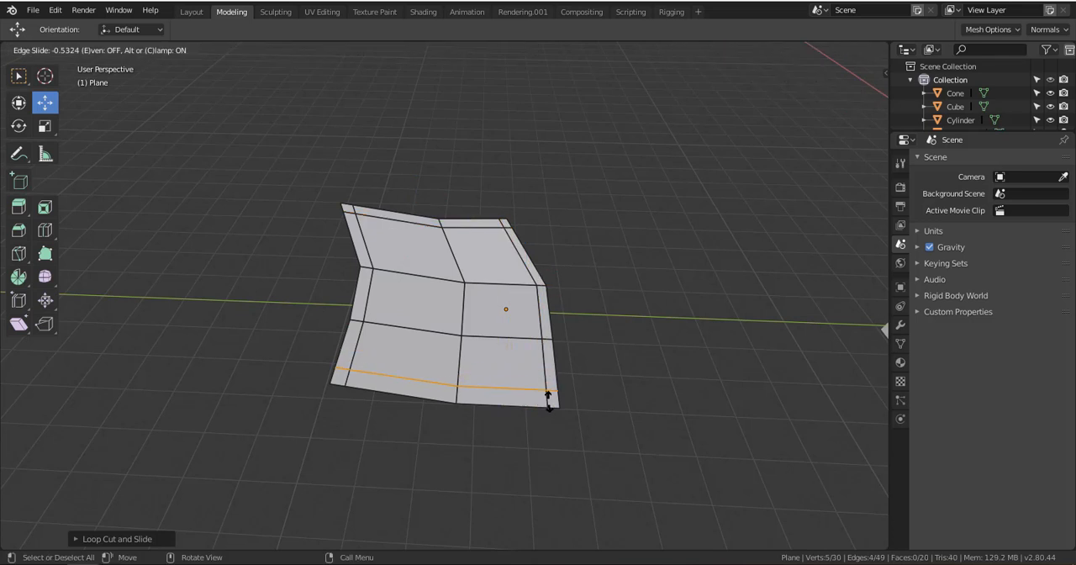
{"action": "left_click", "coordinate": [552, 410]}
Select the whole plane mesh and return to Object Mode
{"action": "key", "text": "a"}
{"action": "key", "text": "ctrl+Tab"}
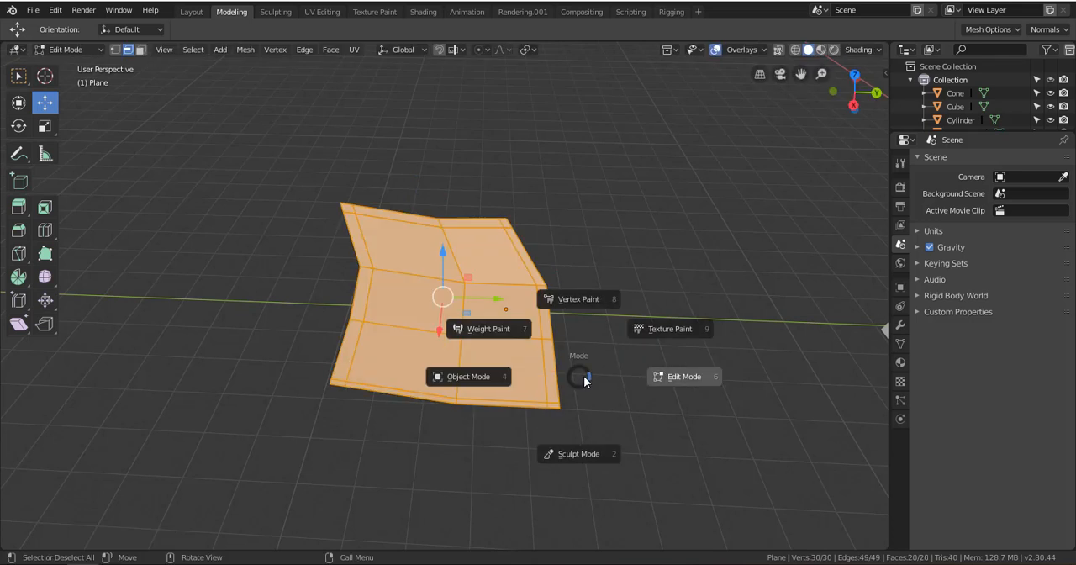
{"action": "left_click", "coordinate": [493, 378]}
{"action": "scroll", "coordinate": [512, 377], "scroll_direction": "down", "scroll_amount": 4}
{"action": "scroll", "coordinate": [523, 351], "scroll_direction": "down", "scroll_amount": 5}
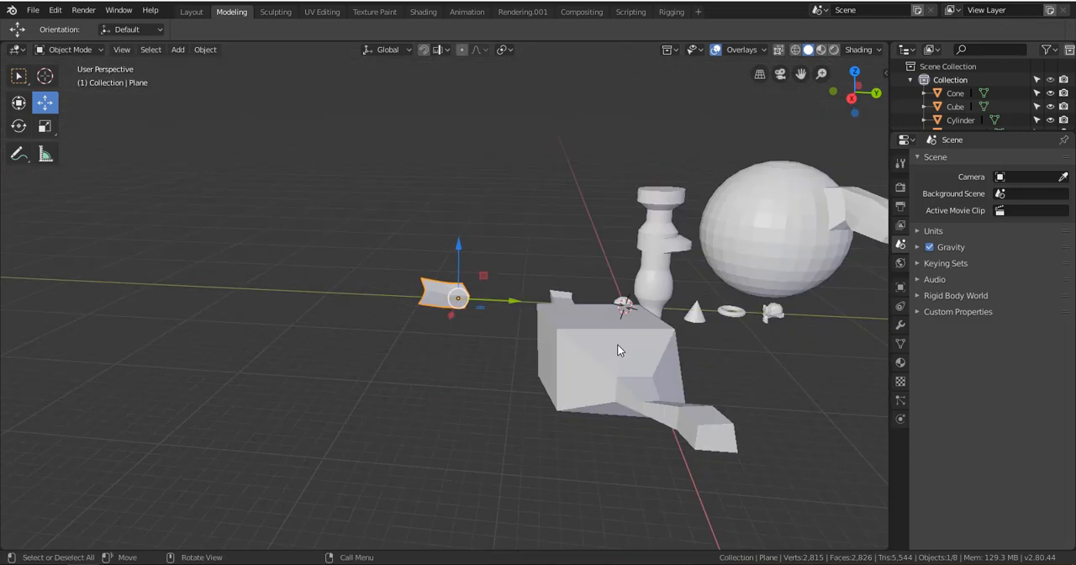
Select the sphere with the extruded arm and frame it in a close view
{"action": "middle_click_drag", "start_coordinate": [617, 344], "coordinate": [430, 383], "text": "shift"}
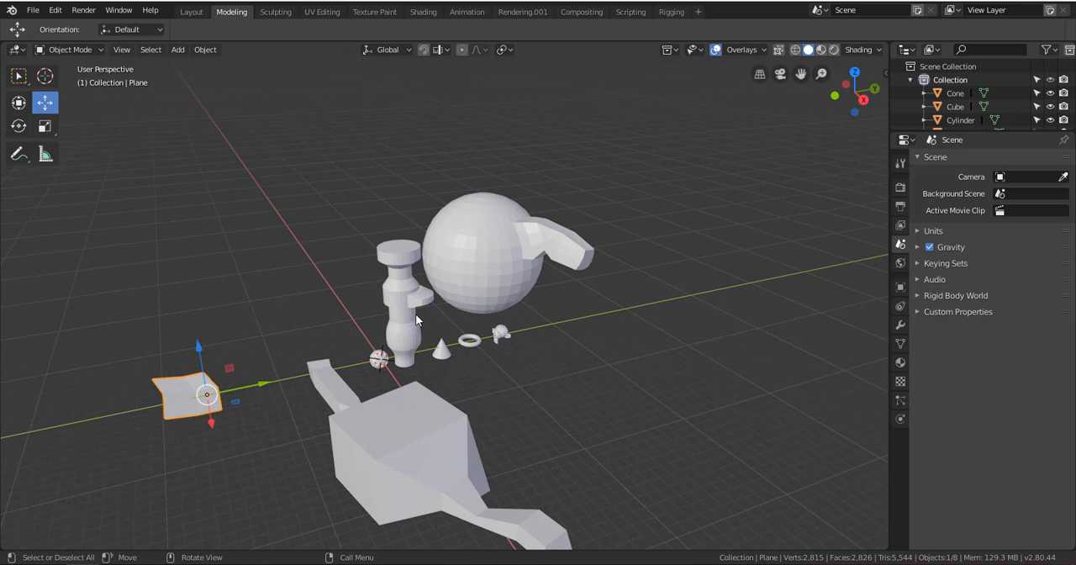
{"action": "scroll", "coordinate": [409, 311], "scroll_direction": "down", "scroll_amount": 3}
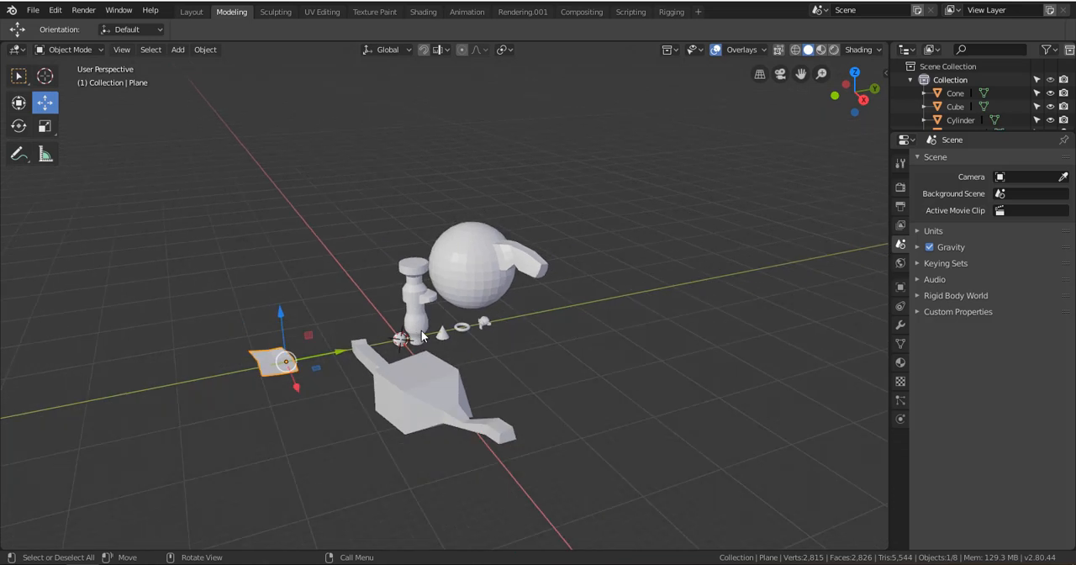
{"action": "scroll", "coordinate": [554, 320], "scroll_direction": "up", "scroll_amount": 3}
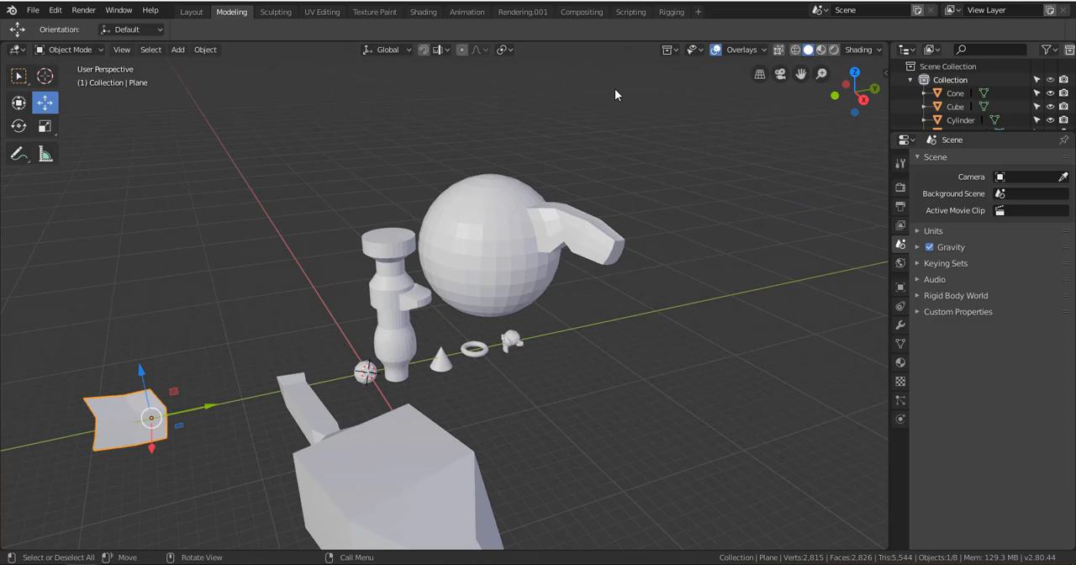
{"action": "left_click", "coordinate": [552, 208]}
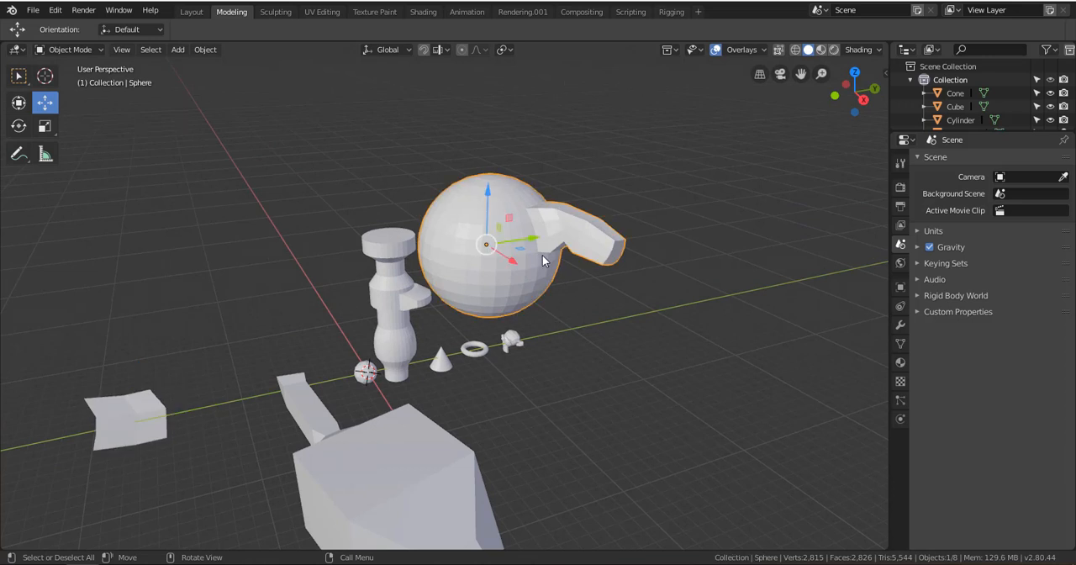
{"action": "key", "text": "KP_Decimal"}
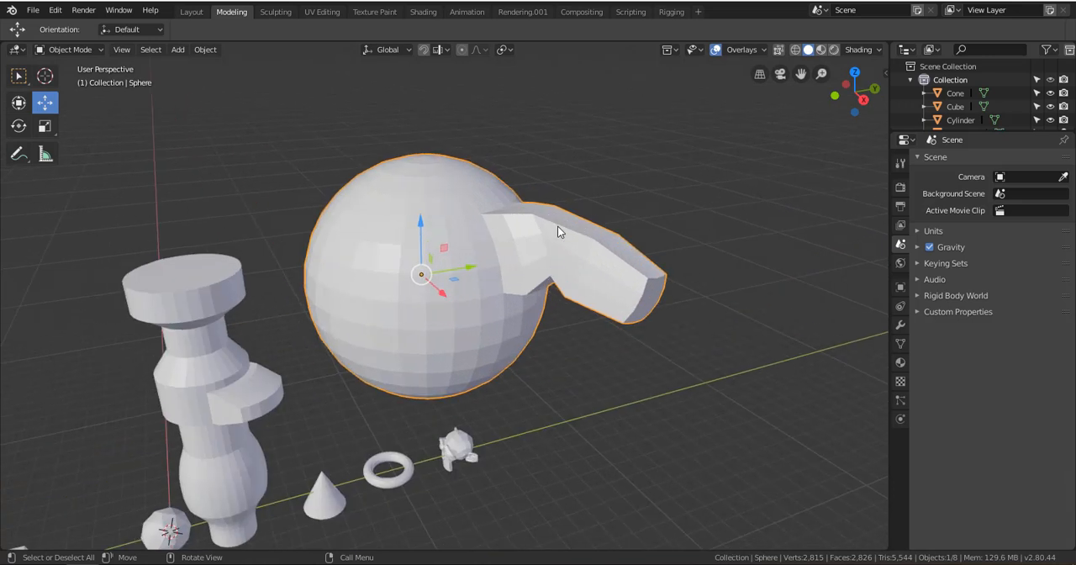
{"action": "scroll", "coordinate": [451, 320], "scroll_direction": "up", "scroll_amount": 3}
{"action": "scroll", "coordinate": [450, 326], "scroll_direction": "down", "scroll_amount": 4}
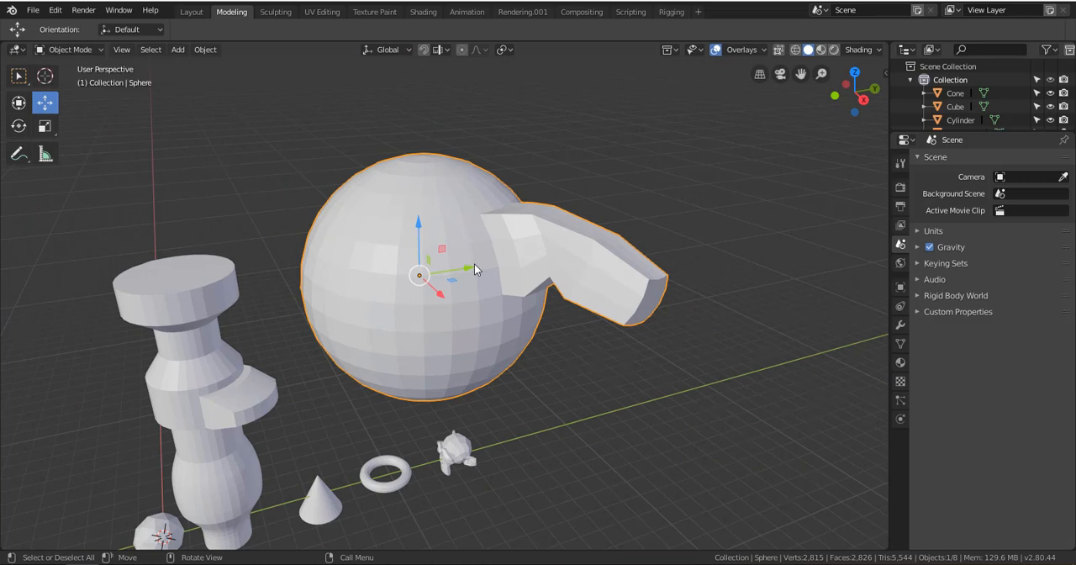
{"action": "scroll", "coordinate": [464, 286], "scroll_direction": "down", "scroll_amount": 3}
{"action": "scroll", "coordinate": [461, 267], "scroll_direction": "up", "scroll_amount": 5}
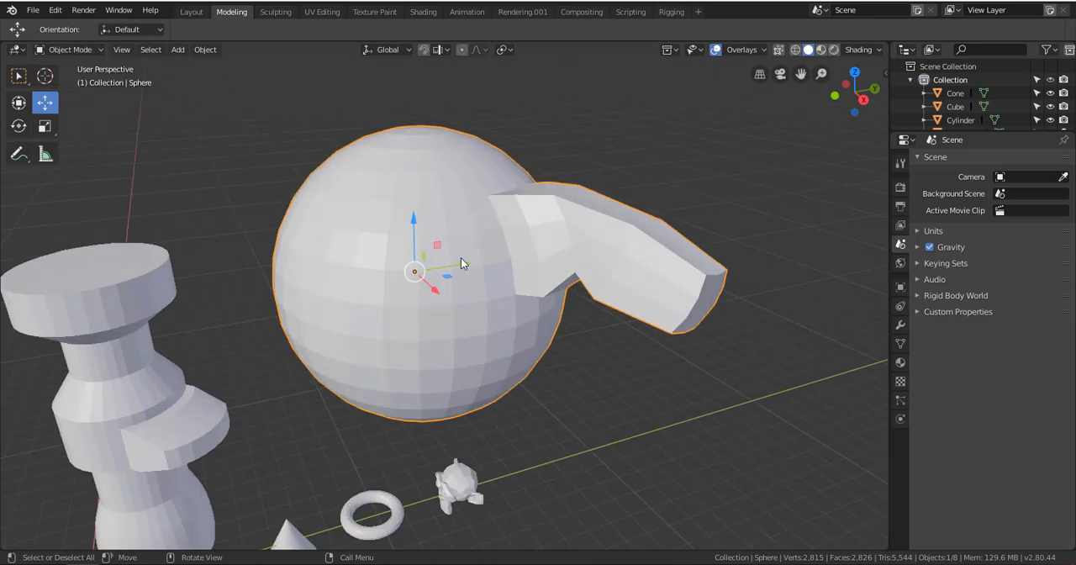
{"action": "left_click", "coordinate": [143, 369]}
{"action": "left_click", "coordinate": [463, 227]}
{"action": "scroll", "coordinate": [436, 289], "scroll_direction": "down", "scroll_amount": 2}
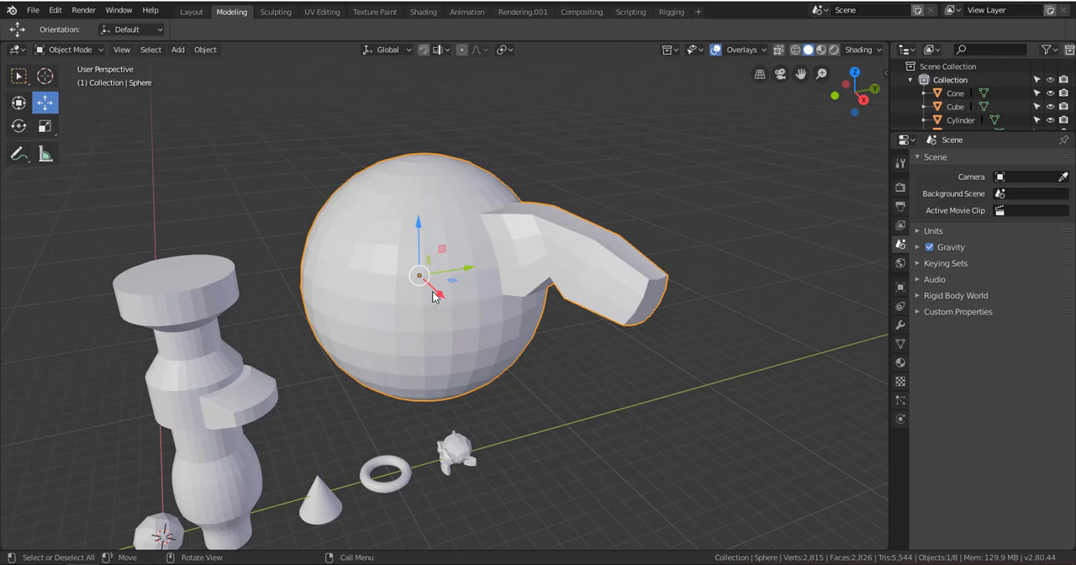
Apply Shade Flat to the selected sphere and inspect its faceted surface
{"action": "left_click", "coordinate": [206, 50]}
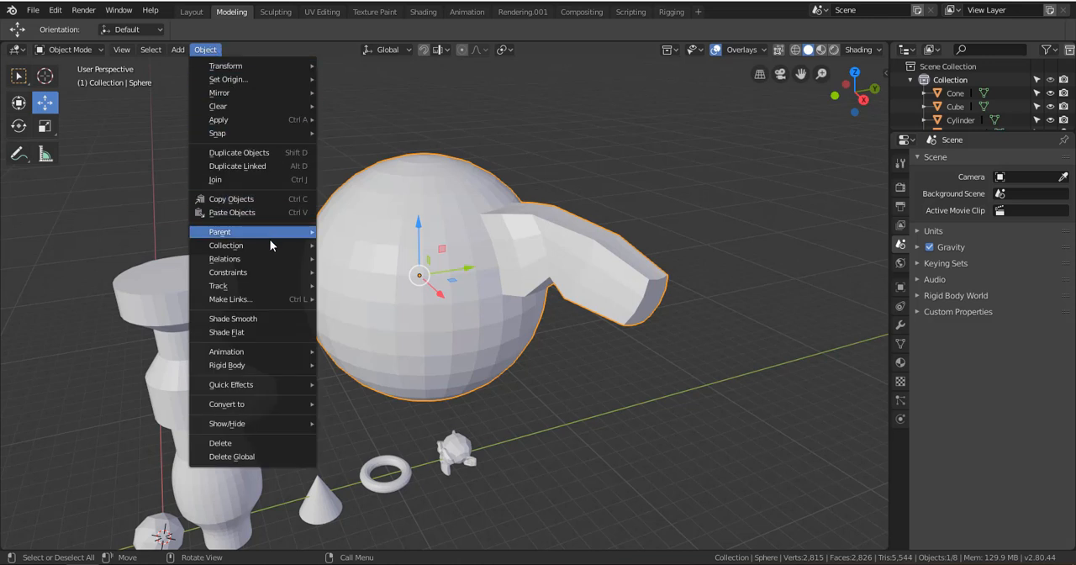
{"action": "left_click", "coordinate": [250, 333]}
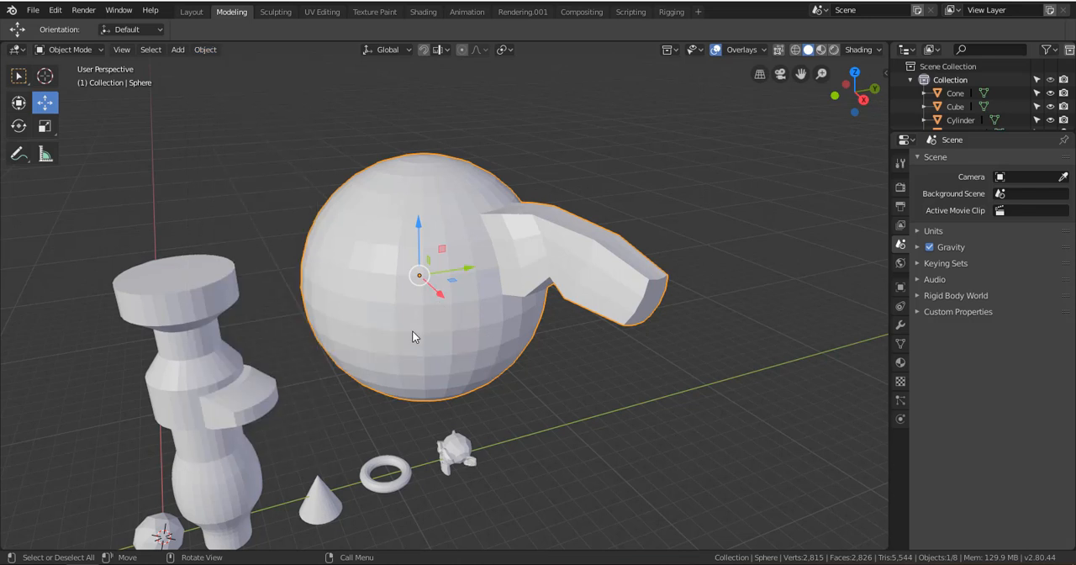
{"action": "scroll", "coordinate": [418, 286], "scroll_direction": "down", "scroll_amount": 4}
{"action": "scroll", "coordinate": [418, 290], "scroll_direction": "up", "scroll_amount": 5}
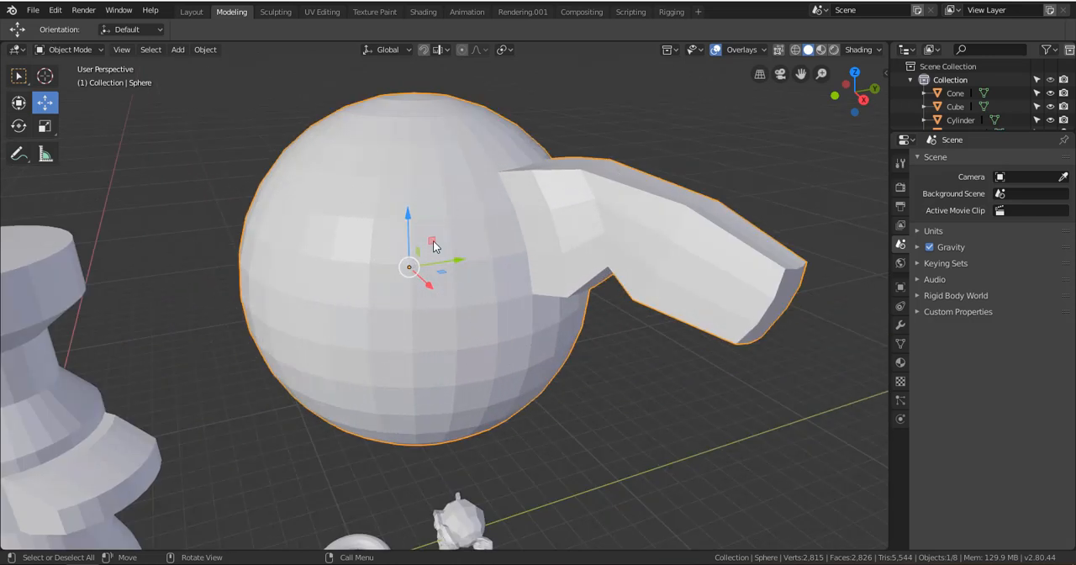
Apply Shade Smooth to the sphere and inspect its surface and extruded arm
{"action": "left_click", "coordinate": [202, 50]}
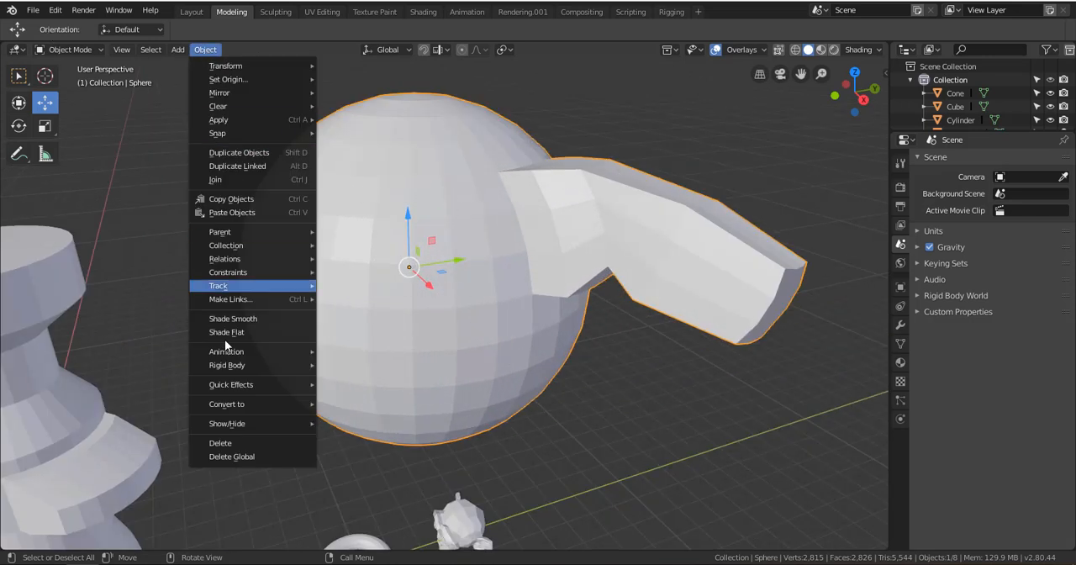
{"action": "left_click", "coordinate": [287, 318]}
{"action": "scroll", "coordinate": [487, 252], "scroll_direction": "down", "scroll_amount": 5}
{"action": "scroll", "coordinate": [477, 266], "scroll_direction": "up", "scroll_amount": 6}
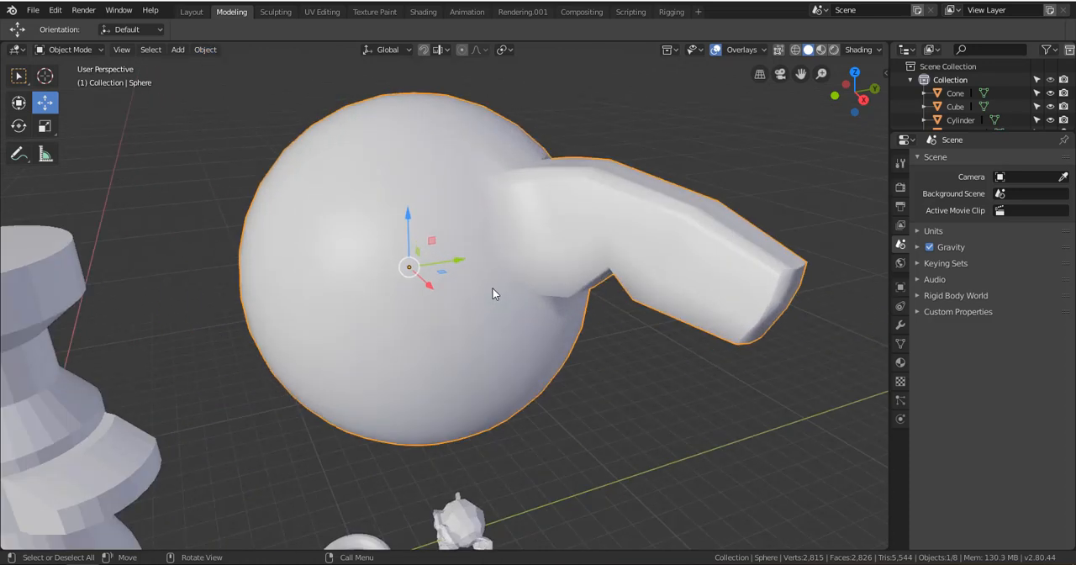
{"action": "scroll", "coordinate": [341, 192], "scroll_direction": "down", "scroll_amount": 5}
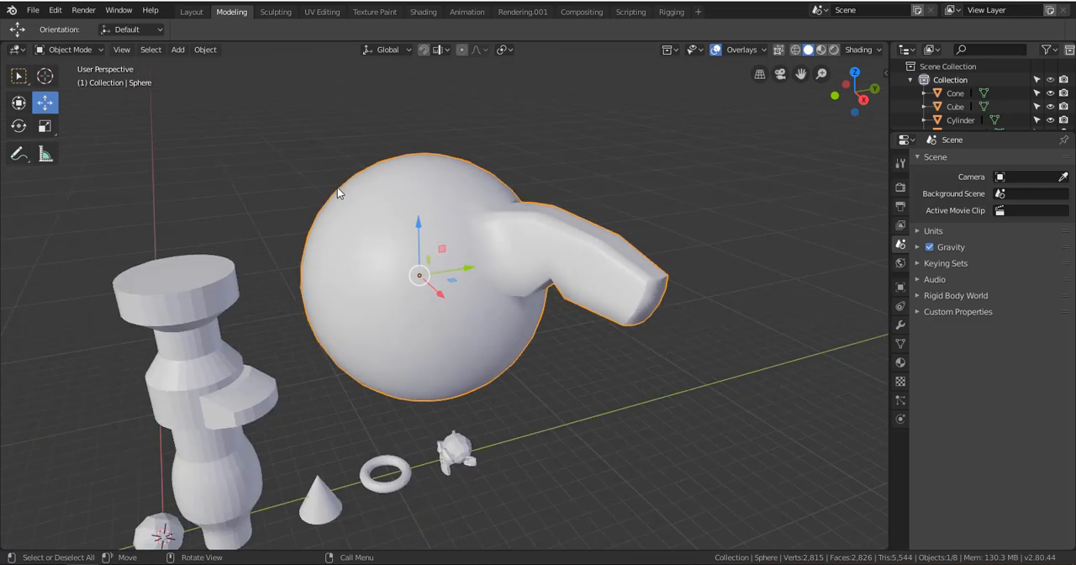
Reselect the sphere and set its shading back to flat
{"action": "left_click", "coordinate": [204, 50]}
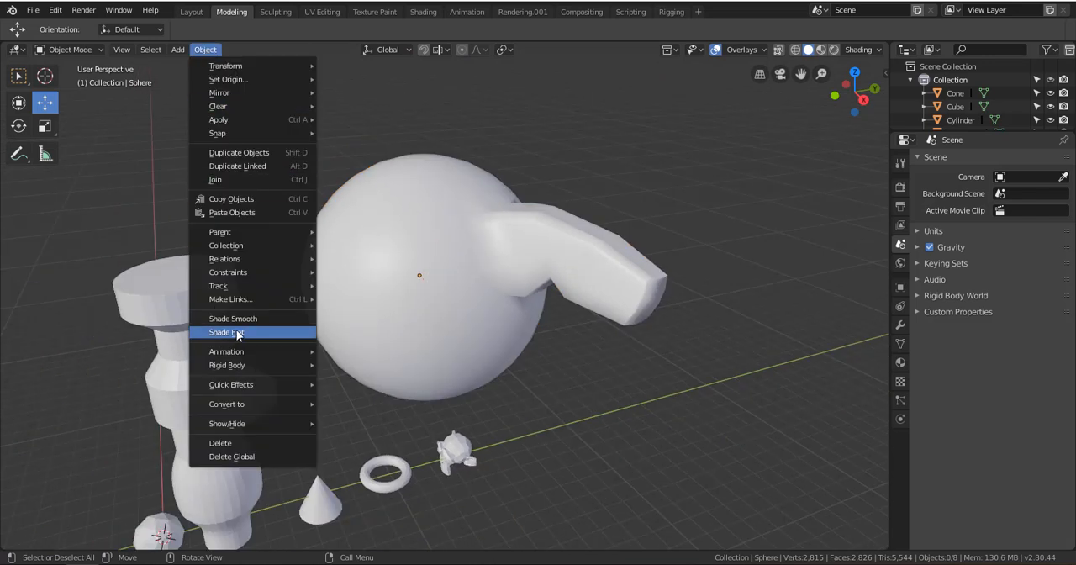
{"action": "left_click", "coordinate": [236, 330]}
{"action": "left_click", "coordinate": [360, 260]}
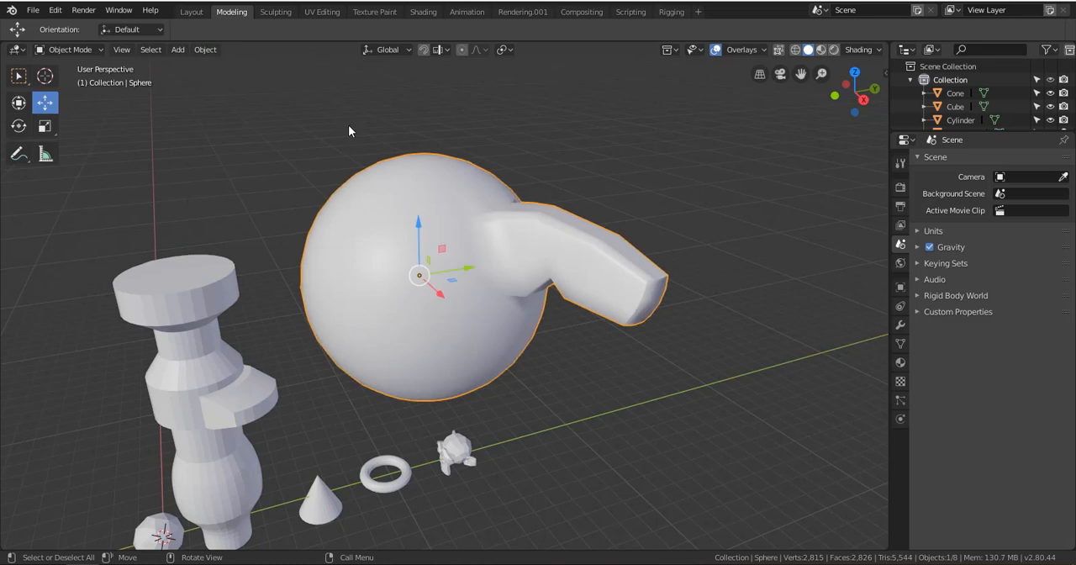
{"action": "left_click", "coordinate": [204, 50]}
{"action": "left_click", "coordinate": [248, 332]}
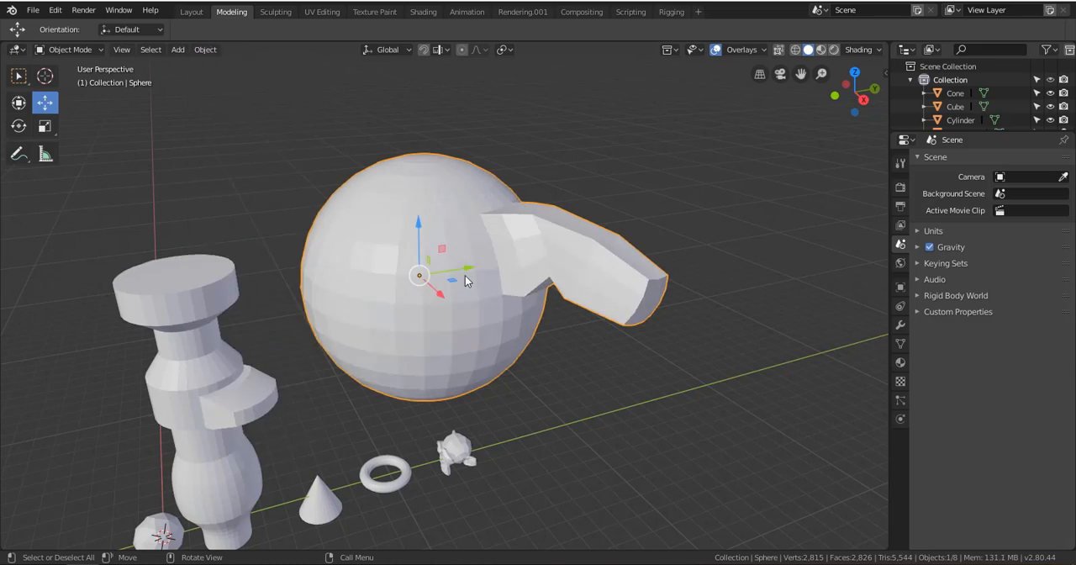
{"action": "scroll", "coordinate": [465, 252], "scroll_direction": "up", "scroll_amount": 4}
{"action": "scroll", "coordinate": [368, 254], "scroll_direction": "down", "scroll_amount": 3}
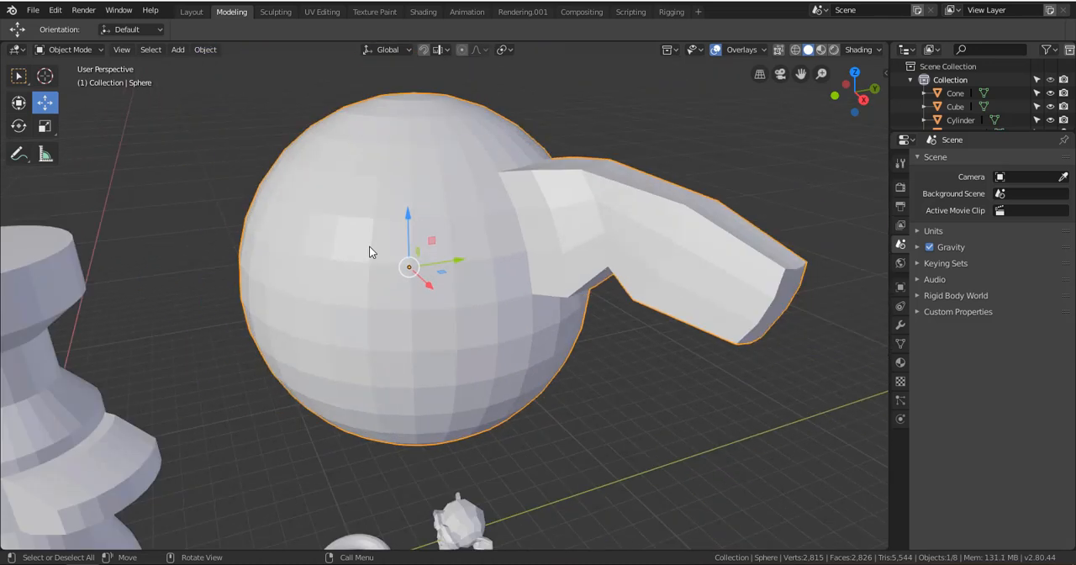
Apply Shade Smooth to the sphere once more and return it to Shade Flat
{"action": "left_click", "coordinate": [205, 50]}
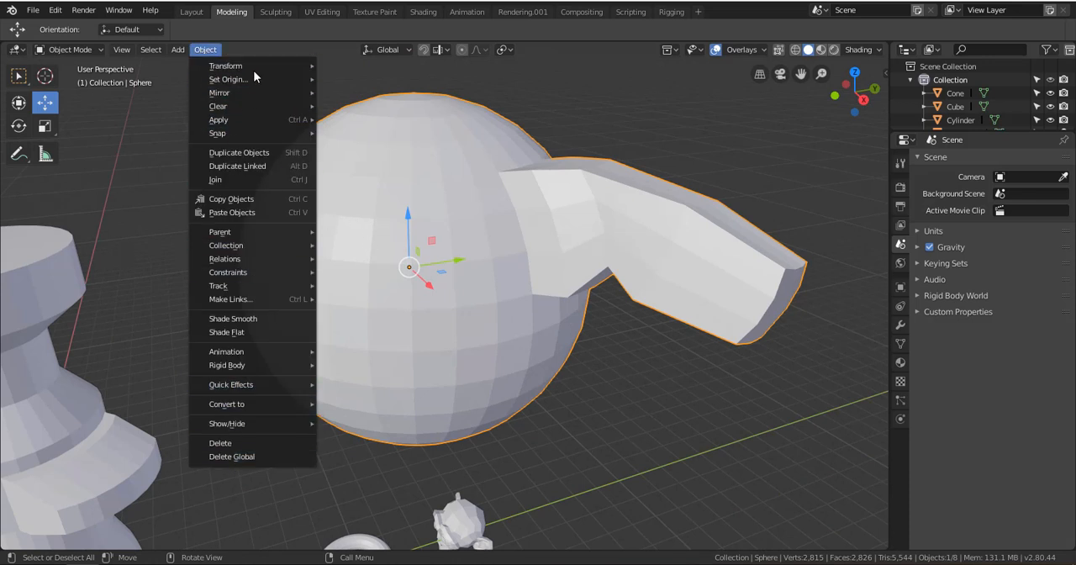
{"action": "right_click", "coordinate": [443, 188]}
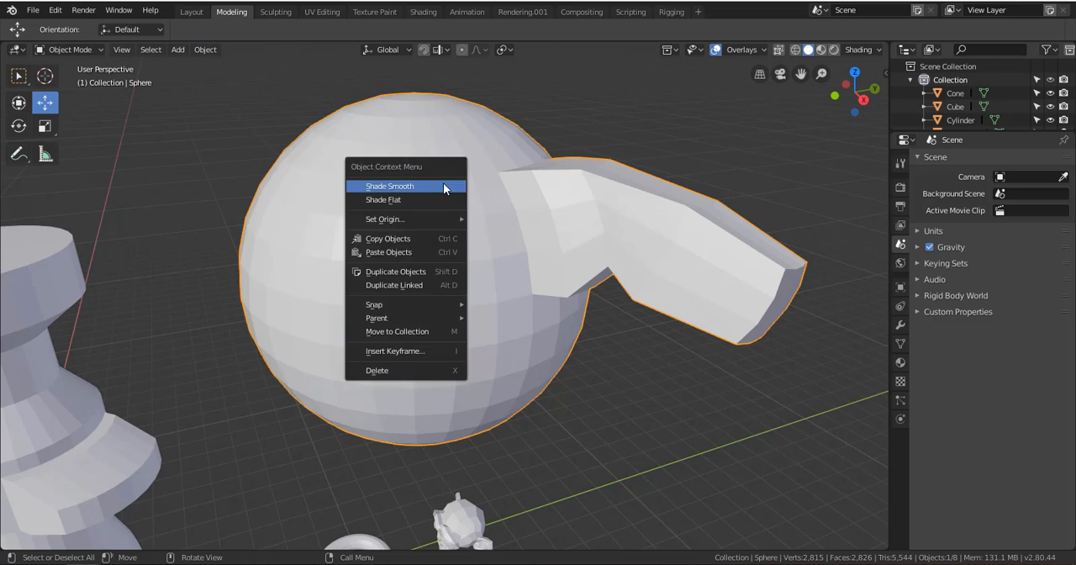
{"action": "right_click", "coordinate": [527, 229]}
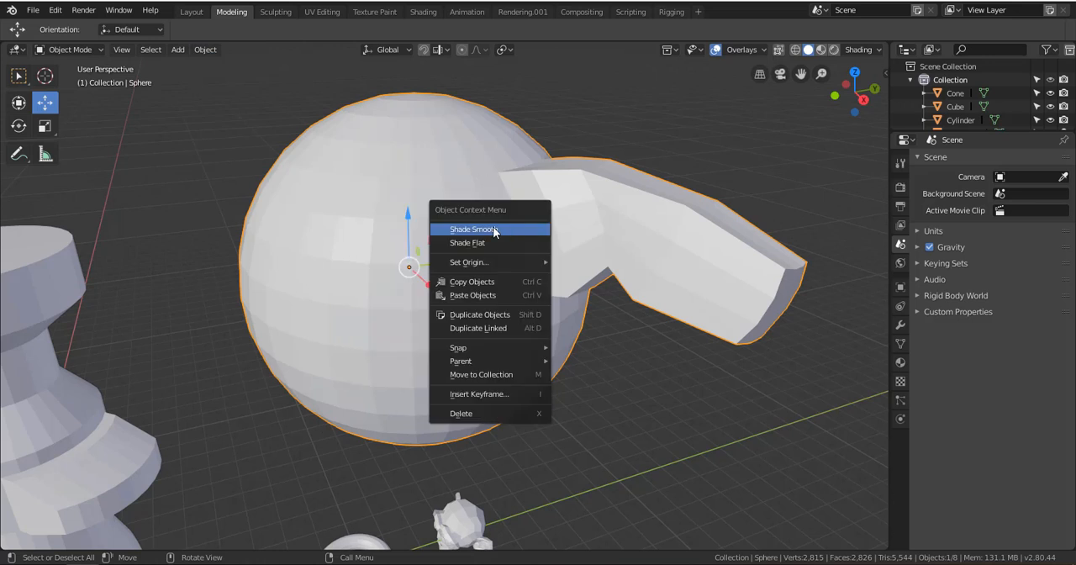
{"action": "left_click", "coordinate": [474, 232]}
{"action": "right_click", "coordinate": [475, 236]}
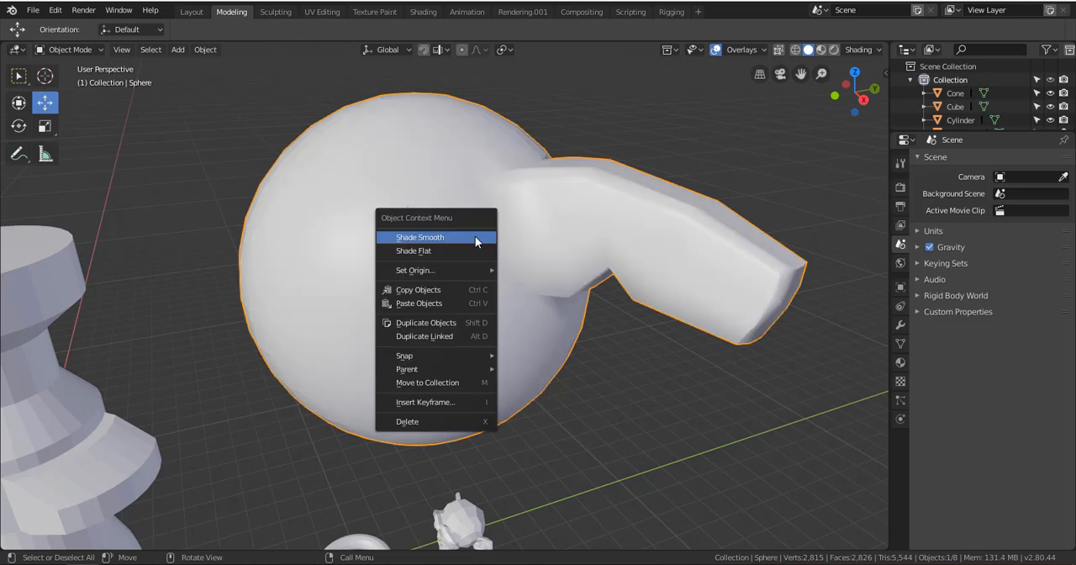
{"action": "left_click", "coordinate": [475, 252]}
{"action": "right_click", "coordinate": [471, 252]}
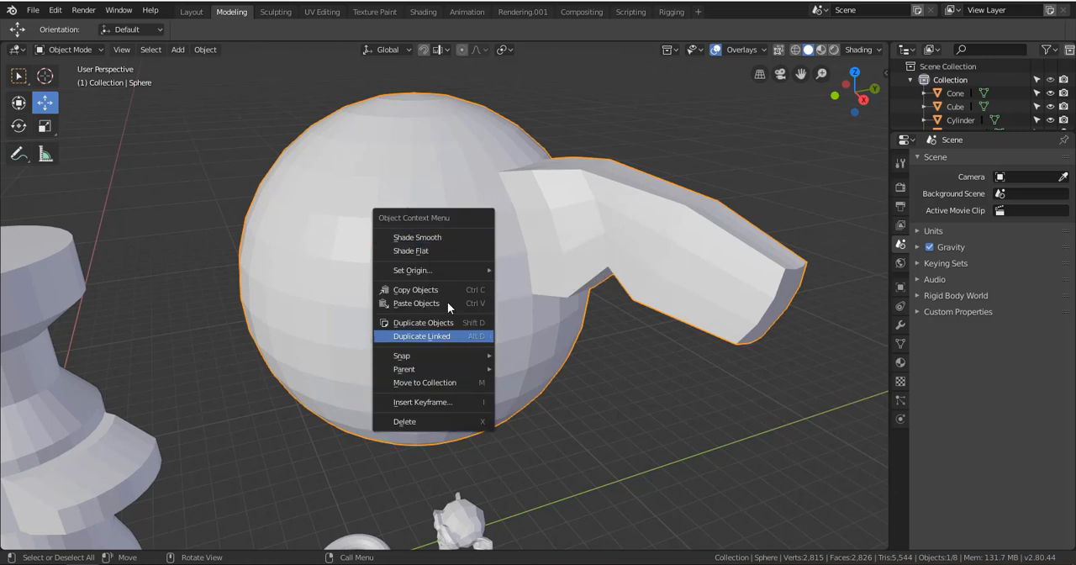
{"action": "scroll", "coordinate": [496, 181], "scroll_direction": "down", "scroll_amount": 8}
Select the cylinder, try Shade Smooth on it, and set it back to Shade Flat
{"action": "right_click", "coordinate": [363, 318]}
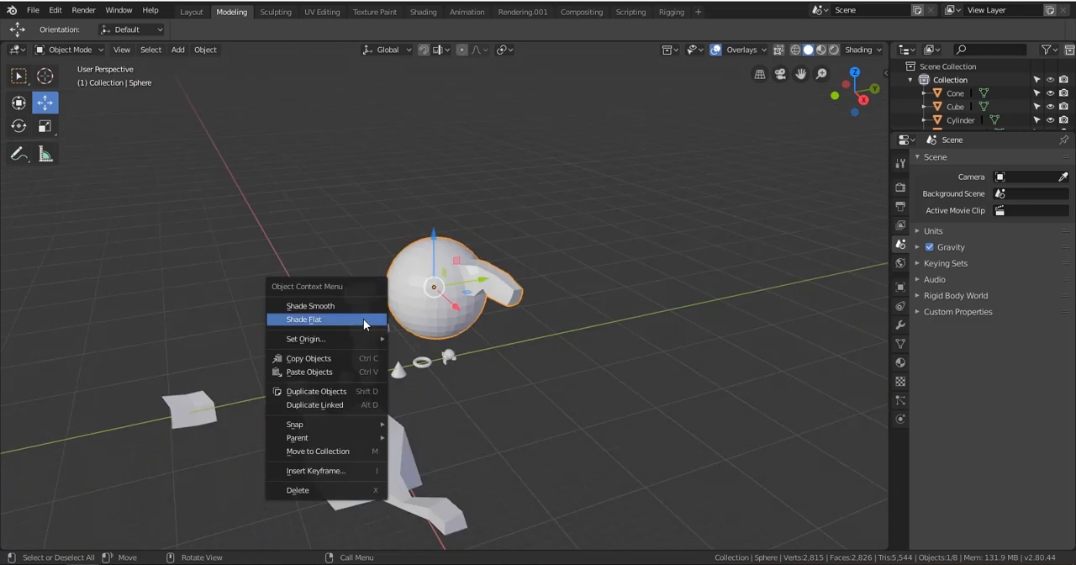
{"action": "left_click", "coordinate": [370, 317]}
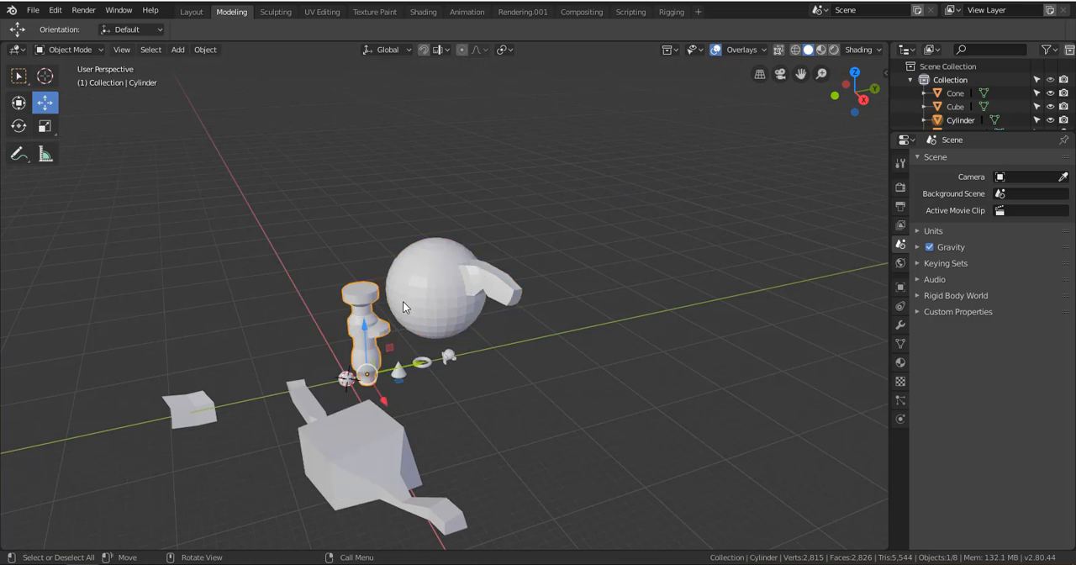
{"action": "scroll", "coordinate": [403, 302], "scroll_direction": "up", "scroll_amount": 4}
{"action": "scroll", "coordinate": [403, 300], "scroll_direction": "up", "scroll_amount": 2}
{"action": "right_click", "coordinate": [392, 185]}
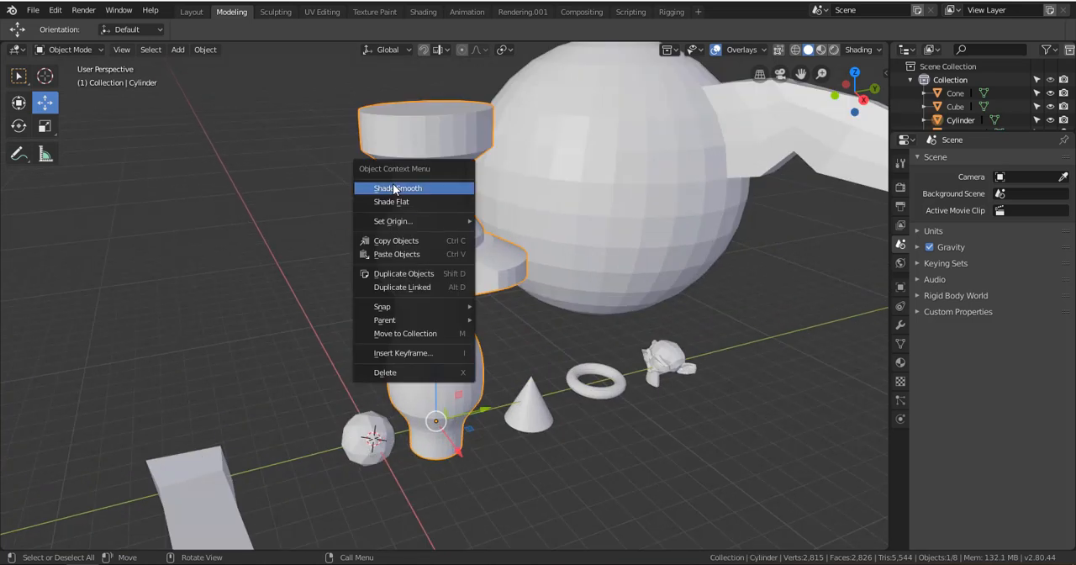
{"action": "left_click", "coordinate": [389, 187]}
{"action": "right_click", "coordinate": [410, 228]}
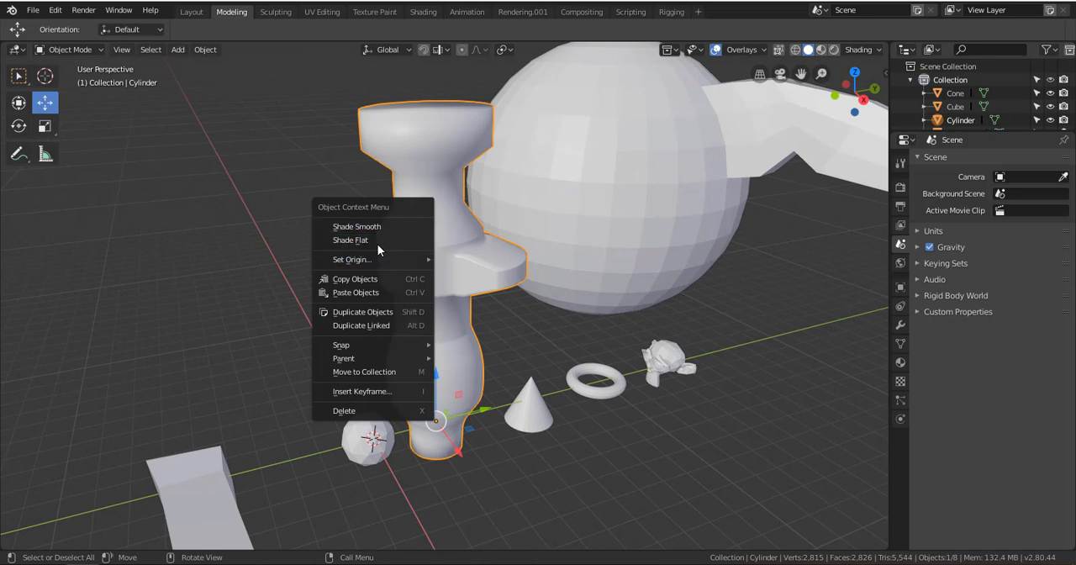
{"action": "left_click", "coordinate": [379, 240]}
Select the cube, try Shade Smooth on it, and set it back to Shade Flat
{"action": "scroll", "coordinate": [378, 238], "scroll_direction": "down", "scroll_amount": 5}
{"action": "left_click", "coordinate": [467, 384]}
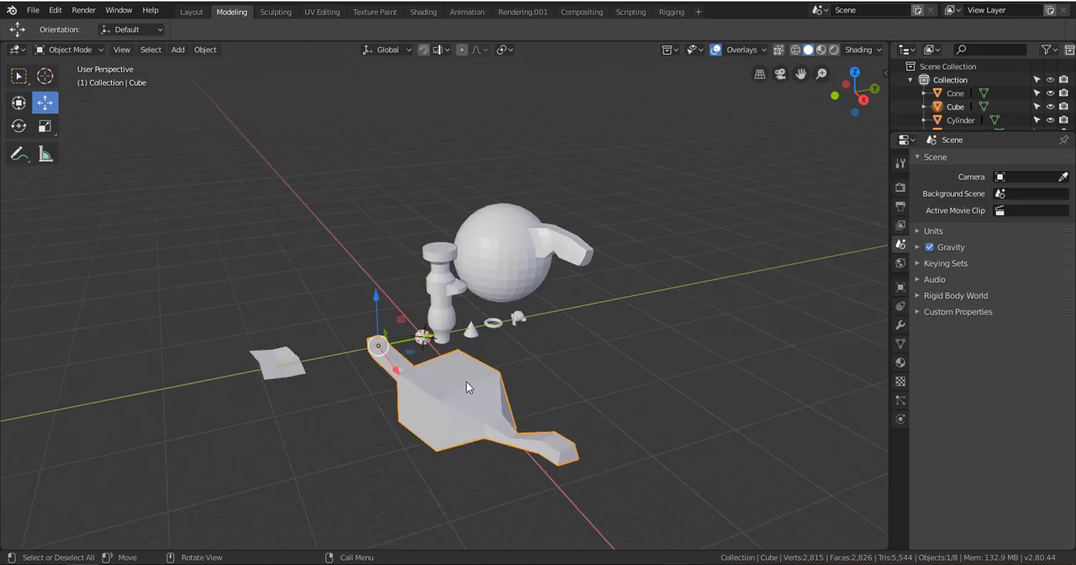
{"action": "scroll", "coordinate": [478, 374], "scroll_direction": "up", "scroll_amount": 5}
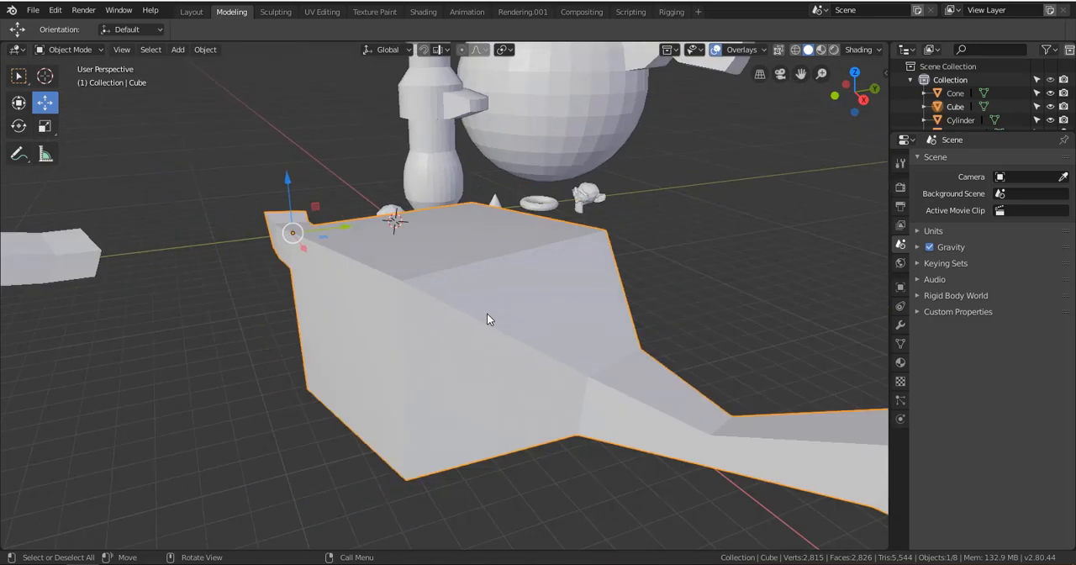
{"action": "right_click", "coordinate": [486, 315]}
{"action": "left_click", "coordinate": [454, 303]}
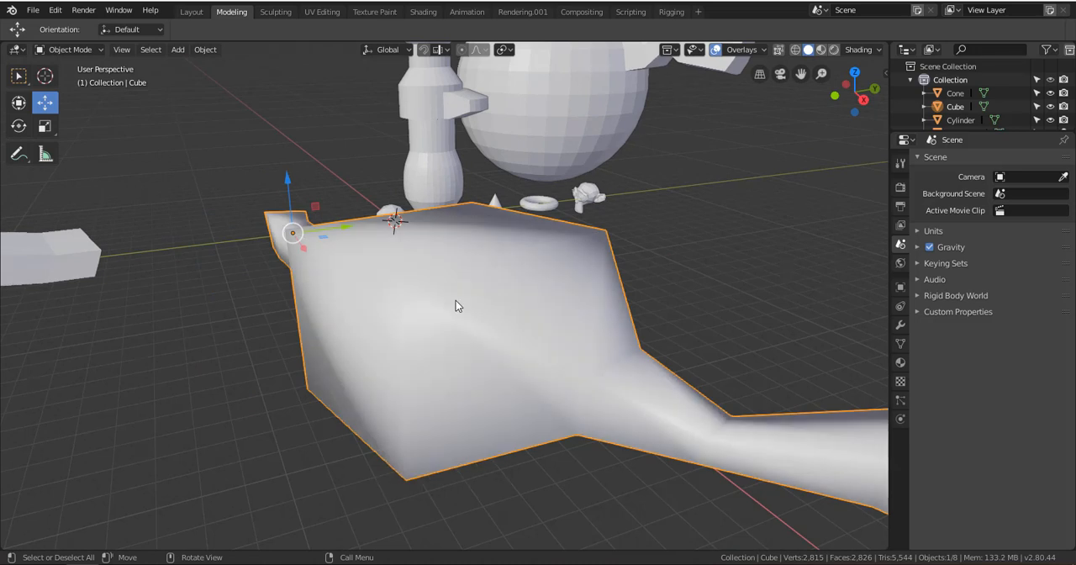
{"action": "right_click", "coordinate": [456, 303]}
{"action": "left_click", "coordinate": [451, 311]}
{"action": "scroll", "coordinate": [451, 309], "scroll_direction": "down", "scroll_amount": 5}
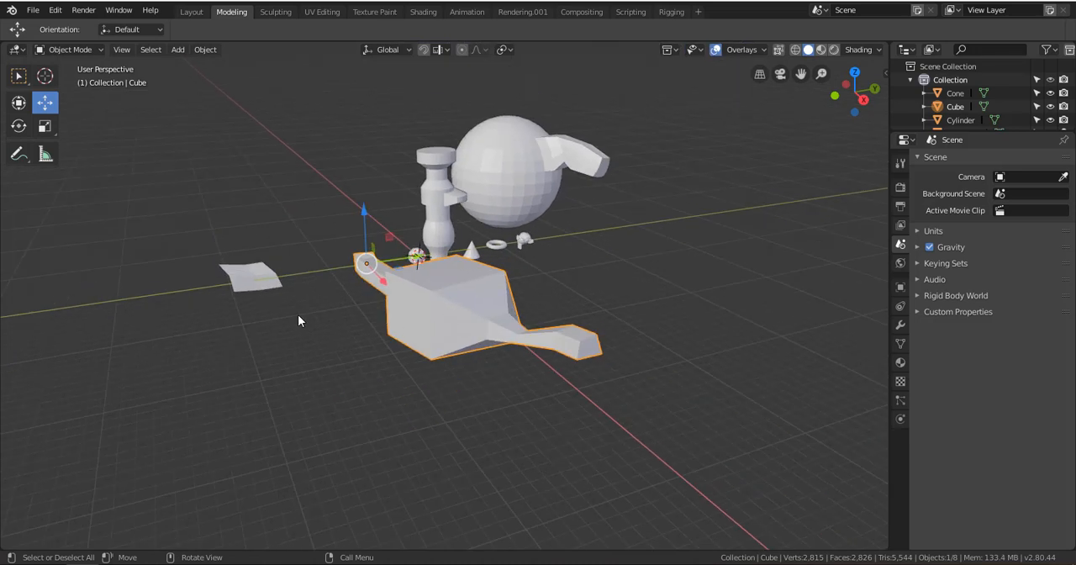
Select the plane, apply Shade Smooth to it, and return it to Shade Flat
{"action": "left_click", "coordinate": [264, 275]}
{"action": "key", "text": "KP_Decimal"}
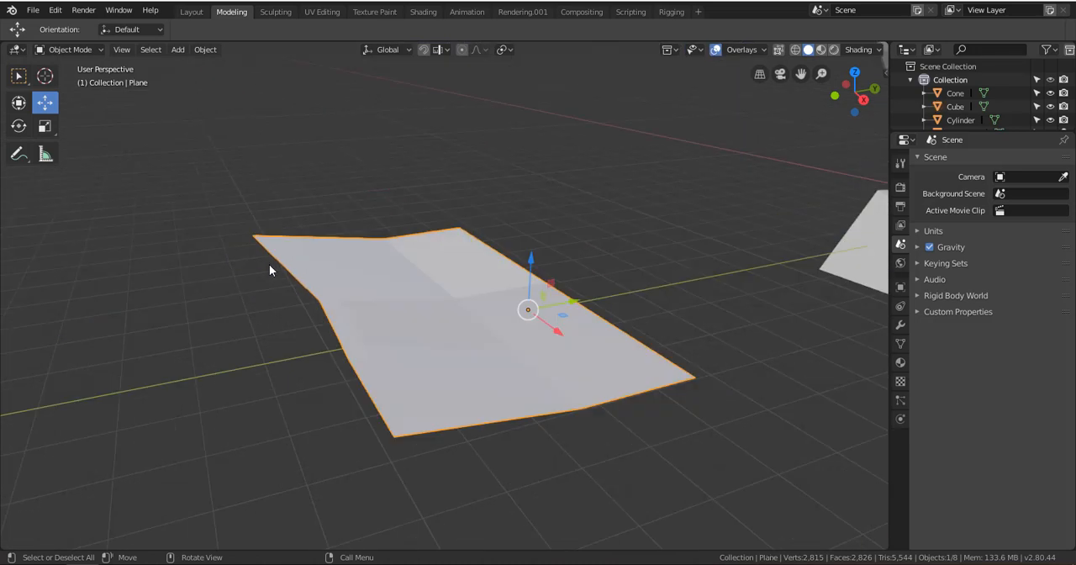
{"action": "right_click", "coordinate": [348, 292]}
{"action": "left_click", "coordinate": [318, 273]}
{"action": "right_click", "coordinate": [315, 274]}
{"action": "left_click", "coordinate": [321, 287]}
{"action": "scroll", "coordinate": [324, 289], "scroll_direction": "down", "scroll_amount": 8}
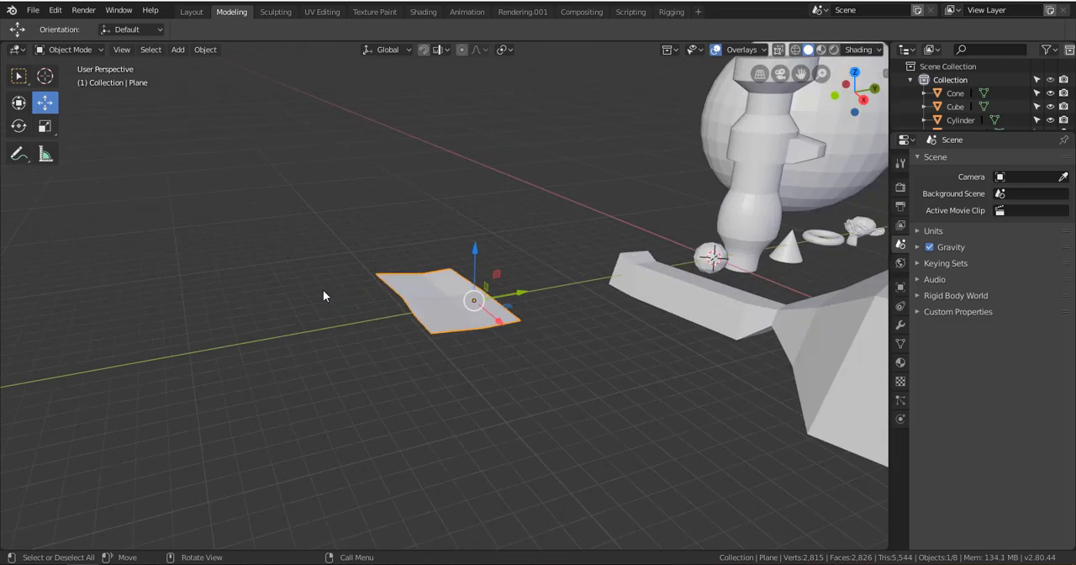
{"action": "scroll", "coordinate": [324, 301], "scroll_direction": "down", "scroll_amount": 3}
{"action": "scroll", "coordinate": [360, 308], "scroll_direction": "up", "scroll_amount": 3}
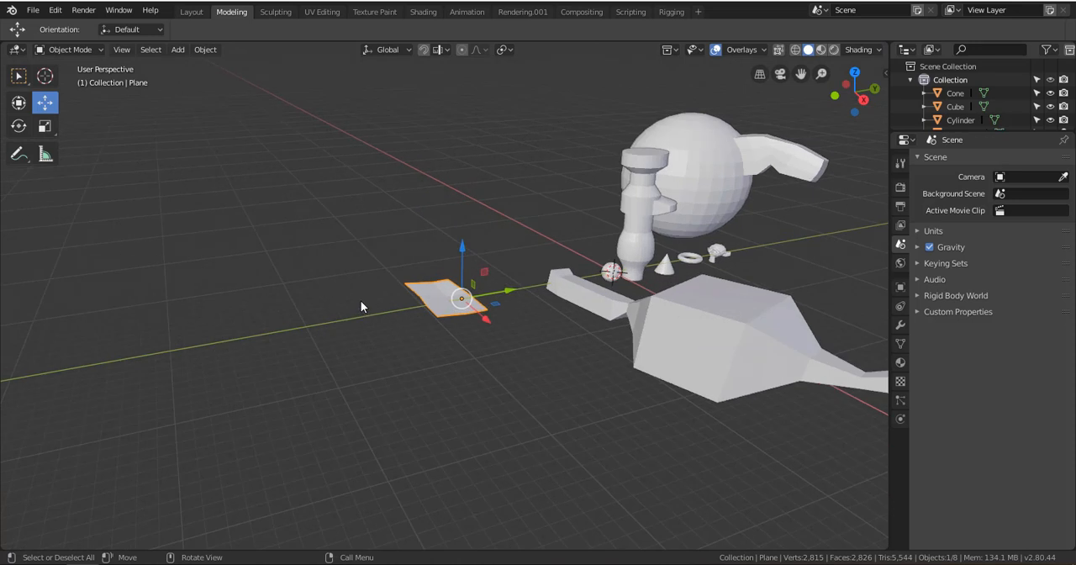
{"action": "scroll", "coordinate": [346, 298], "scroll_direction": "down", "scroll_amount": 2}
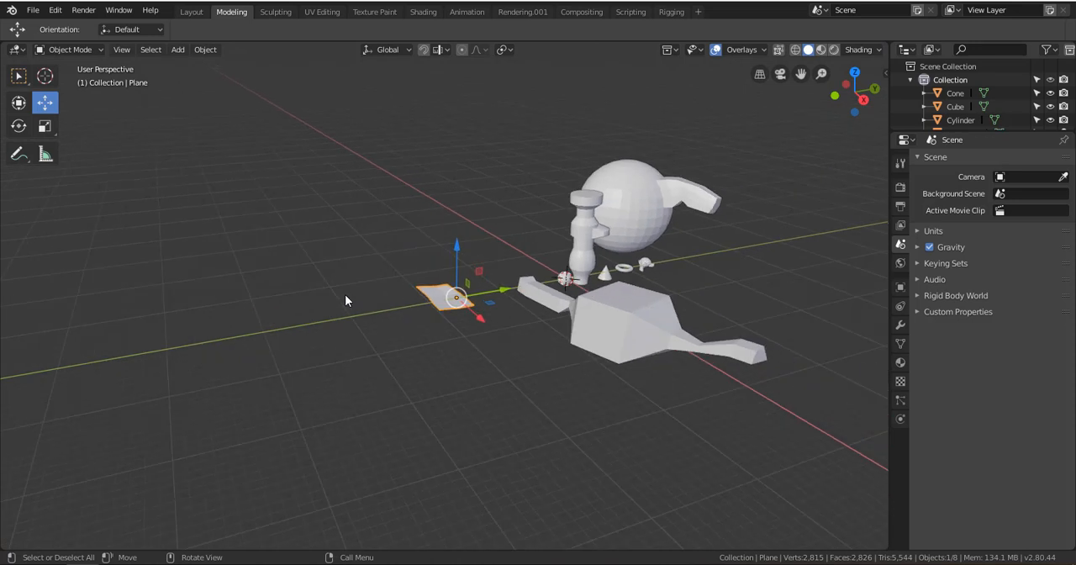
{"action": "scroll", "coordinate": [573, 299], "scroll_direction": "down", "scroll_amount": 2}
{"action": "scroll", "coordinate": [570, 299], "scroll_direction": "up", "scroll_amount": 2}
{"action": "scroll", "coordinate": [570, 296], "scroll_direction": "up", "scroll_amount": 2}
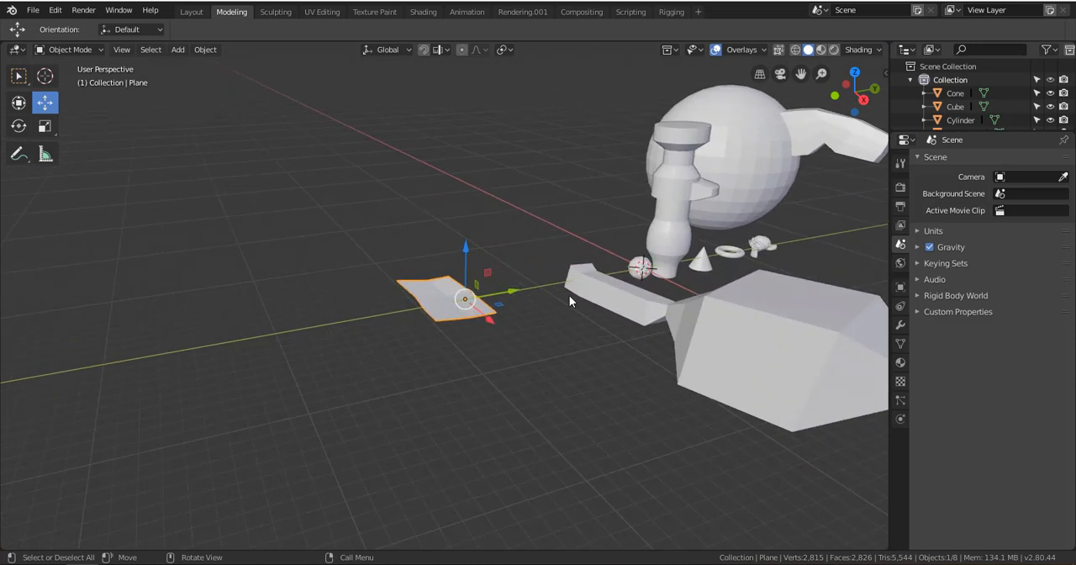
{"action": "scroll", "coordinate": [569, 295], "scroll_direction": "down", "scroll_amount": 3}
{"action": "scroll", "coordinate": [570, 301], "scroll_direction": "up", "scroll_amount": 2}
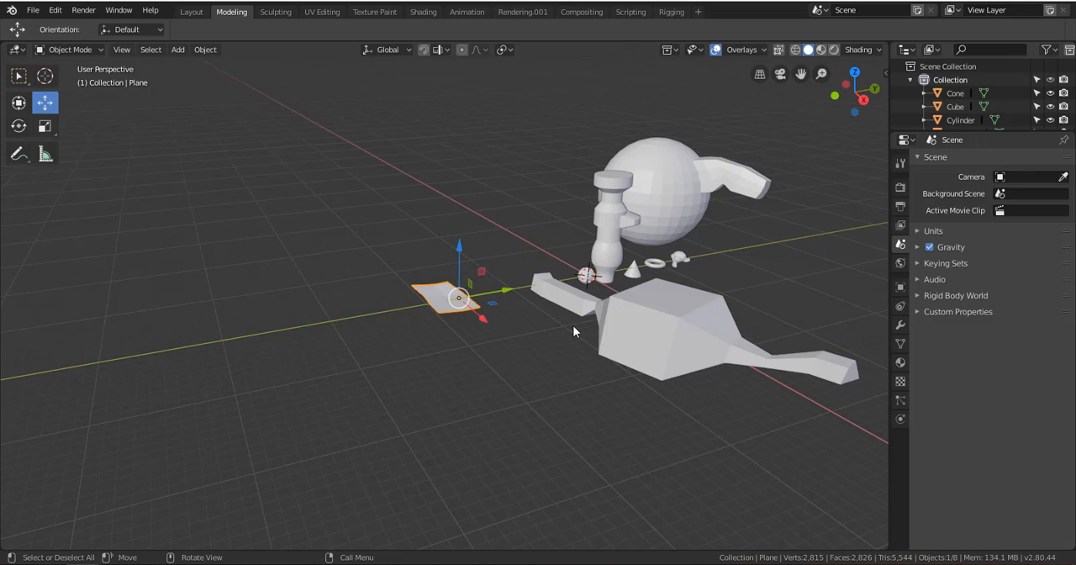
{"action": "middle_click_drag", "start_coordinate": [574, 326], "coordinate": [447, 331], "text": "shift"}
{"action": "left_click_drag", "start_coordinate": [447, 330], "coordinate": [483, 313], "text": "alt+shift"}
{"action": "left_click_drag", "start_coordinate": [409, 354], "coordinate": [425, 349], "text": "alt"}
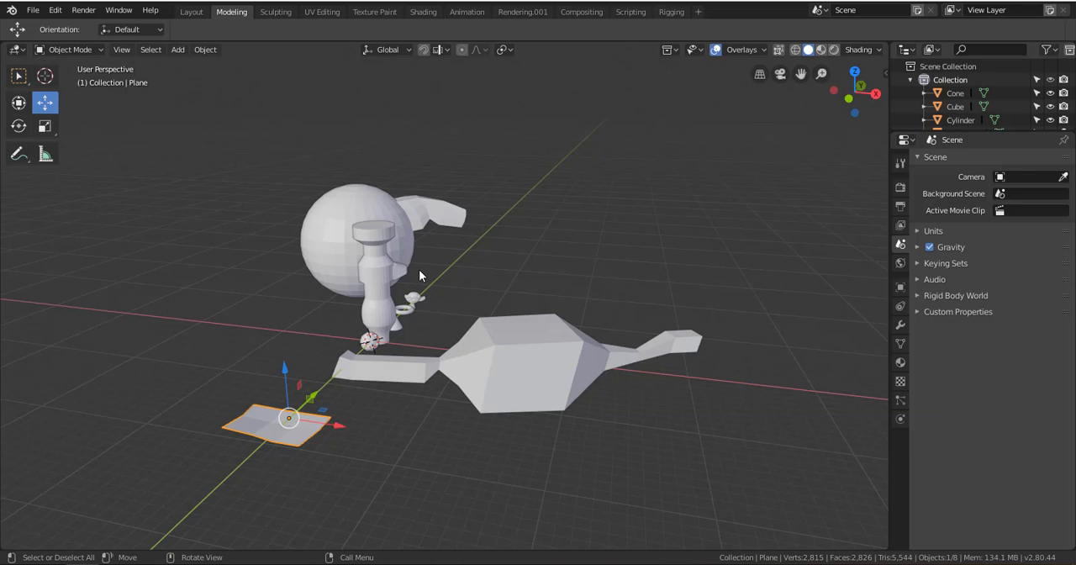
{"action": "middle_click_drag", "start_coordinate": [309, 427], "coordinate": [472, 378]}
Enter Edit Mode on the plane, clear the selection and switch to vertex selection
{"action": "key", "text": "ctrl+Tab"}
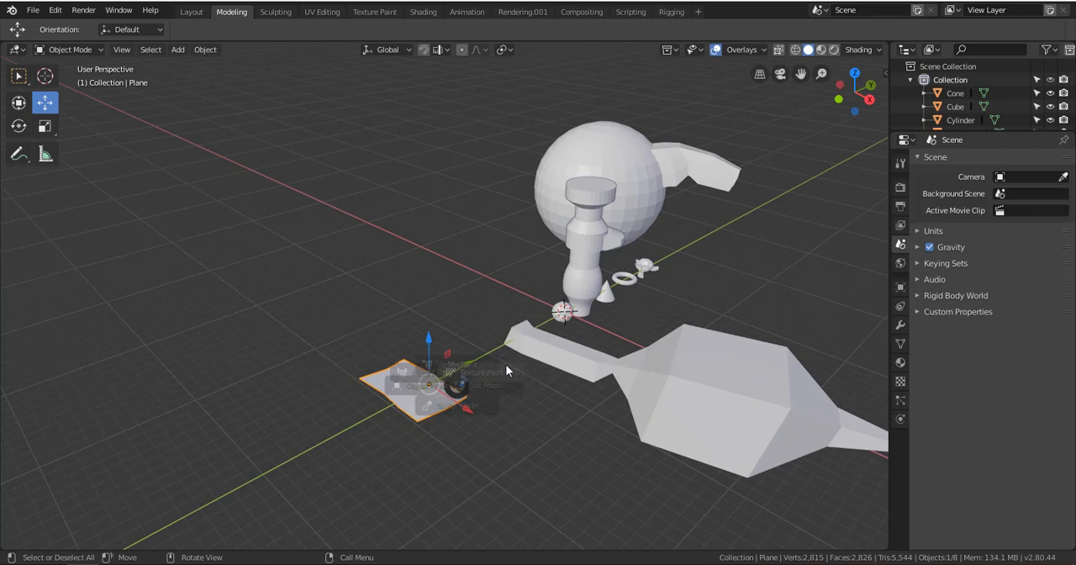
{"action": "left_click", "coordinate": [506, 364]}
{"action": "key", "text": "ctrl+Tab"}
{"action": "left_click", "coordinate": [443, 388]}
{"action": "key", "text": "ctrl+Tab"}
{"action": "left_click", "coordinate": [590, 385]}
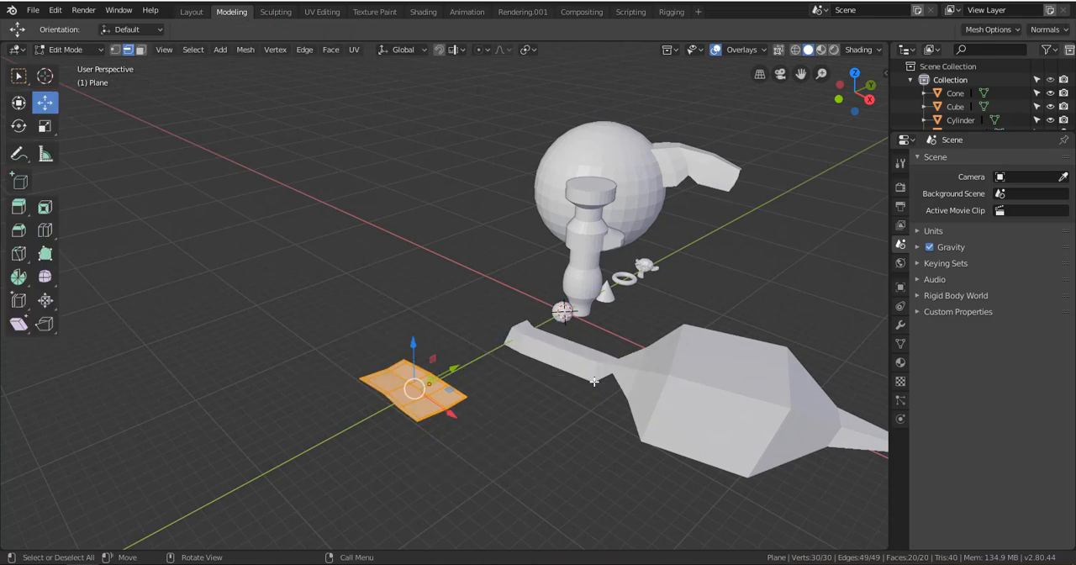
{"action": "left_click", "coordinate": [590, 384]}
{"action": "scroll", "coordinate": [409, 388], "scroll_direction": "up", "scroll_amount": 5}
{"action": "middle_click_drag", "start_coordinate": [409, 387], "coordinate": [470, 173], "text": "shift"}
{"action": "left_click", "coordinate": [115, 49]}
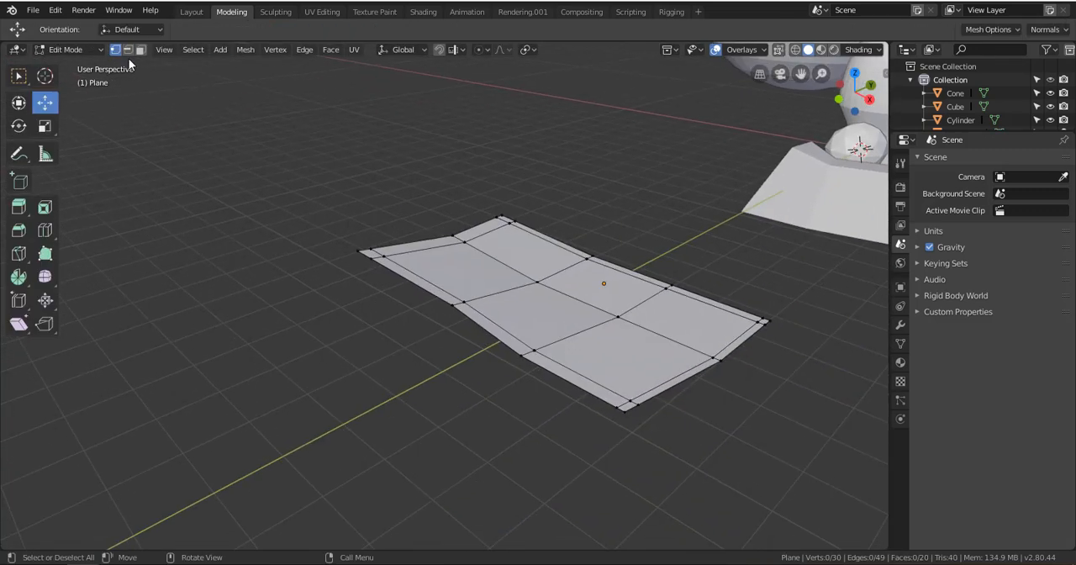
Extrude two separate edges outward from the plane's end edge, one from its middle vertex and one from the vertex beside the corner
{"action": "left_click", "coordinate": [359, 250]}
{"action": "middle_click_drag", "start_coordinate": [360, 250], "coordinate": [321, 374]}
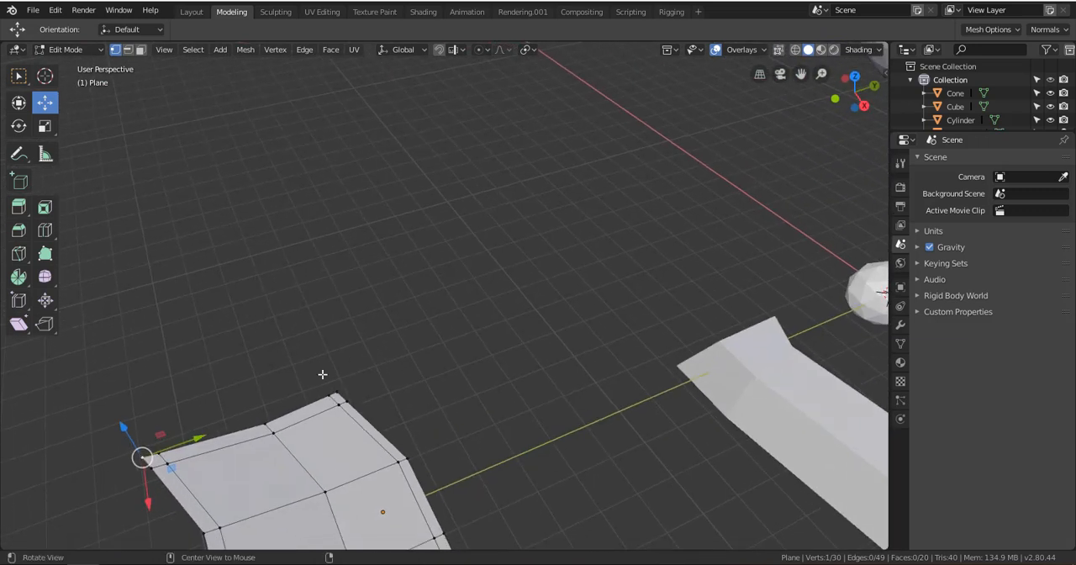
{"action": "middle_click_drag", "start_coordinate": [109, 464], "coordinate": [331, 374], "text": "shift"}
{"action": "left_click", "coordinate": [426, 343]}
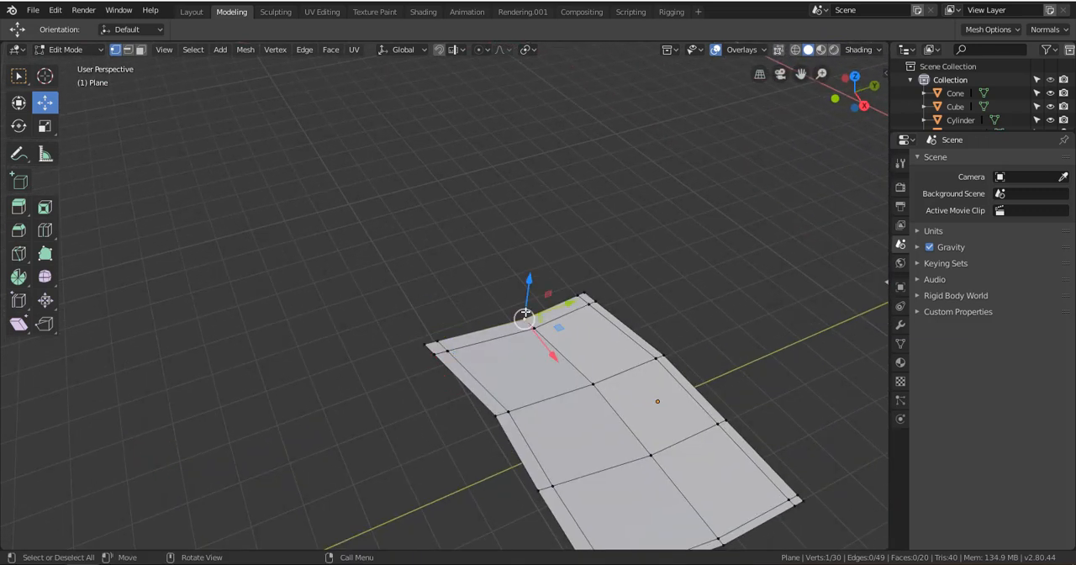
{"action": "key", "text": "e"}
{"action": "left_click", "coordinate": [456, 278]}
{"action": "left_click", "coordinate": [433, 344]}
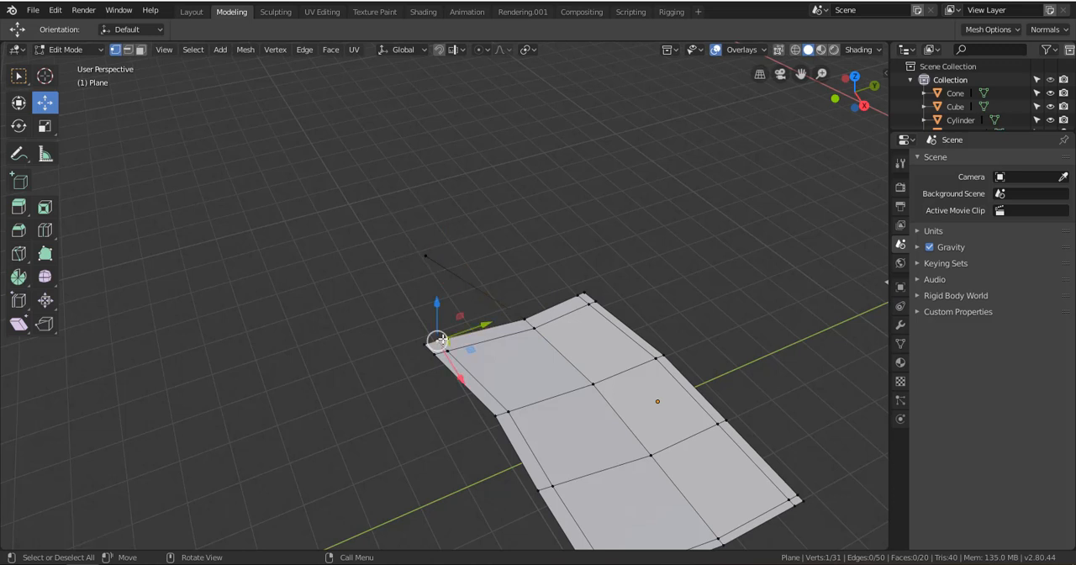
{"action": "key", "text": "e"}
{"action": "left_click", "coordinate": [353, 268]}
Fill a face between the two extruded vertices and the two end-edge vertices they came from
{"action": "left_click", "coordinate": [427, 255], "text": "shift"}
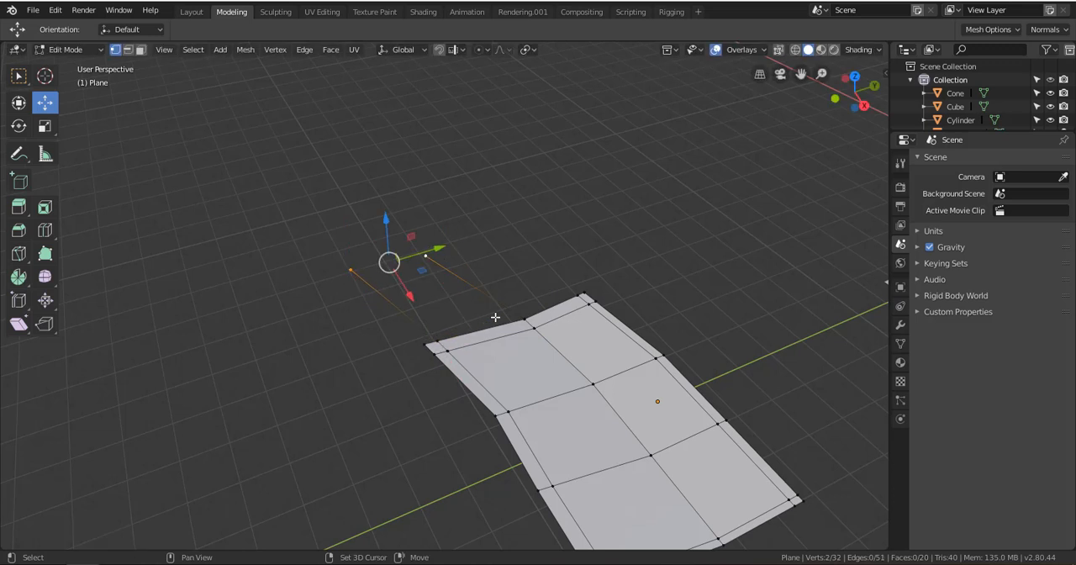
{"action": "left_click", "coordinate": [524, 320], "text": "shift"}
{"action": "left_click", "coordinate": [430, 343], "text": "shift"}
{"action": "key", "text": "f"}
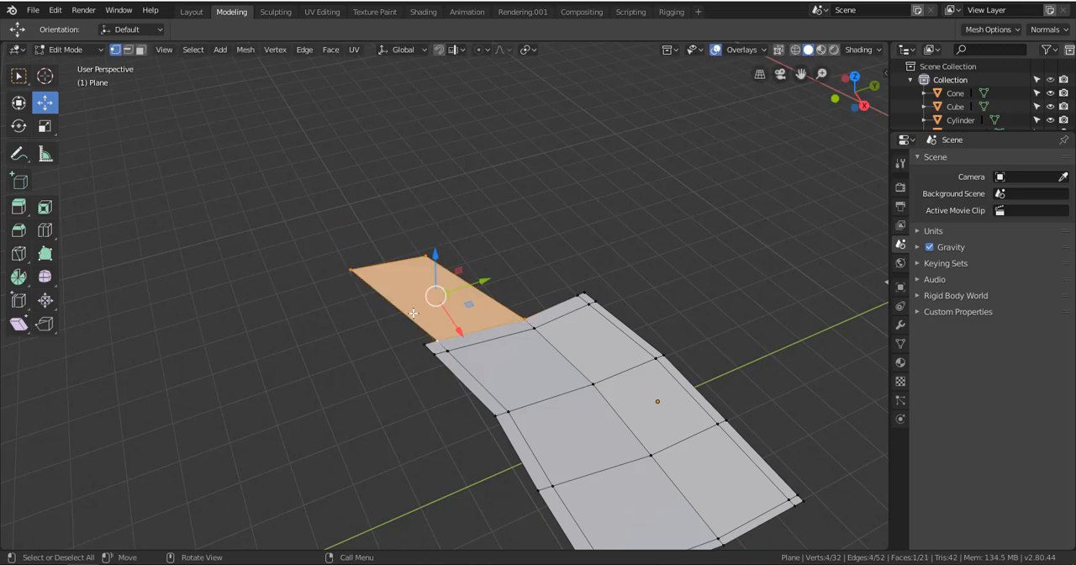
Move the new face's outer corner vertex, the one extruded from the middle of the plane's end edge
{"action": "left_click", "coordinate": [426, 253]}
{"action": "left_click_drag", "start_coordinate": [425, 252], "coordinate": [459, 267]}
{"action": "scroll", "coordinate": [466, 266], "scroll_direction": "up", "scroll_amount": 3}
{"action": "scroll", "coordinate": [465, 266], "scroll_direction": "down", "scroll_amount": 4}
{"action": "middle_click_drag", "start_coordinate": [471, 299], "coordinate": [391, 260]}
{"action": "scroll", "coordinate": [533, 316], "scroll_direction": "up", "scroll_amount": 2}
{"action": "scroll", "coordinate": [440, 288], "scroll_direction": "up", "scroll_amount": 2}
{"action": "middle_click_drag", "start_coordinate": [442, 289], "coordinate": [530, 331], "text": "shift"}
{"action": "scroll", "coordinate": [496, 292], "scroll_direction": "down", "scroll_amount": 2}
{"action": "scroll", "coordinate": [498, 291], "scroll_direction": "down", "scroll_amount": 2}
{"action": "scroll", "coordinate": [523, 278], "scroll_direction": "up", "scroll_amount": 4}
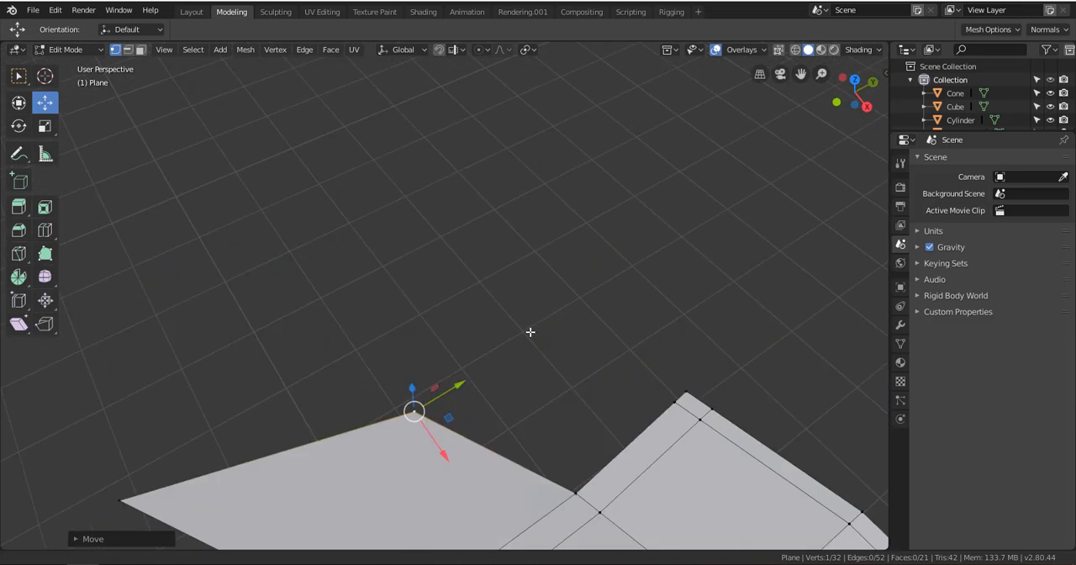
Extrude the end-edge vertex beside the plane's other corner into a new edge reaching toward the added face's moved corner
{"action": "left_click", "coordinate": [674, 402]}
{"action": "key", "text": "e"}
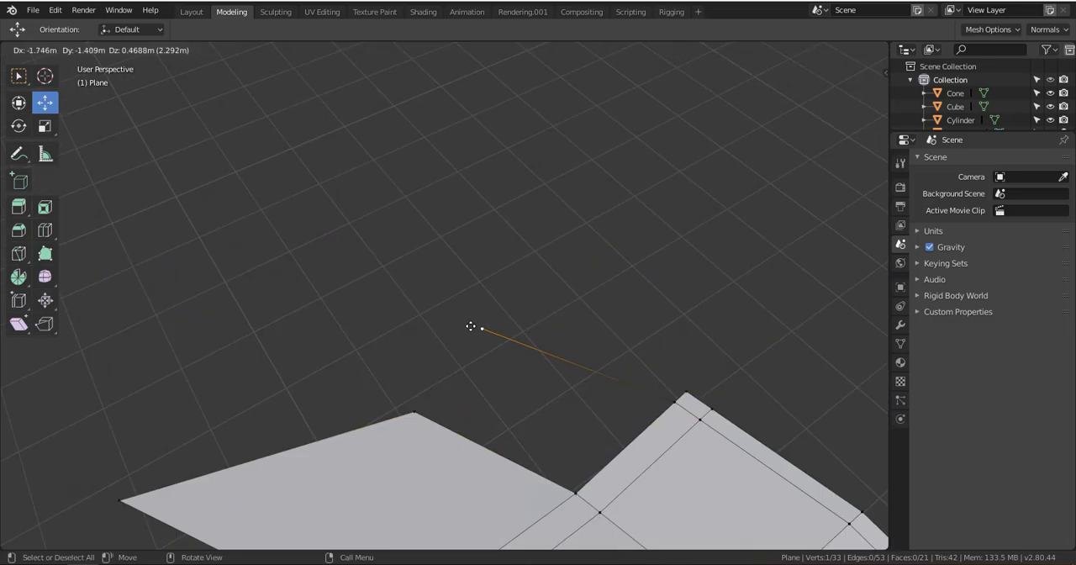
{"action": "left_click", "coordinate": [459, 337]}
Add the new face's moved corner to the selected extruded vertex and open the Merge options for both
{"action": "left_click", "coordinate": [416, 411], "text": "shift"}
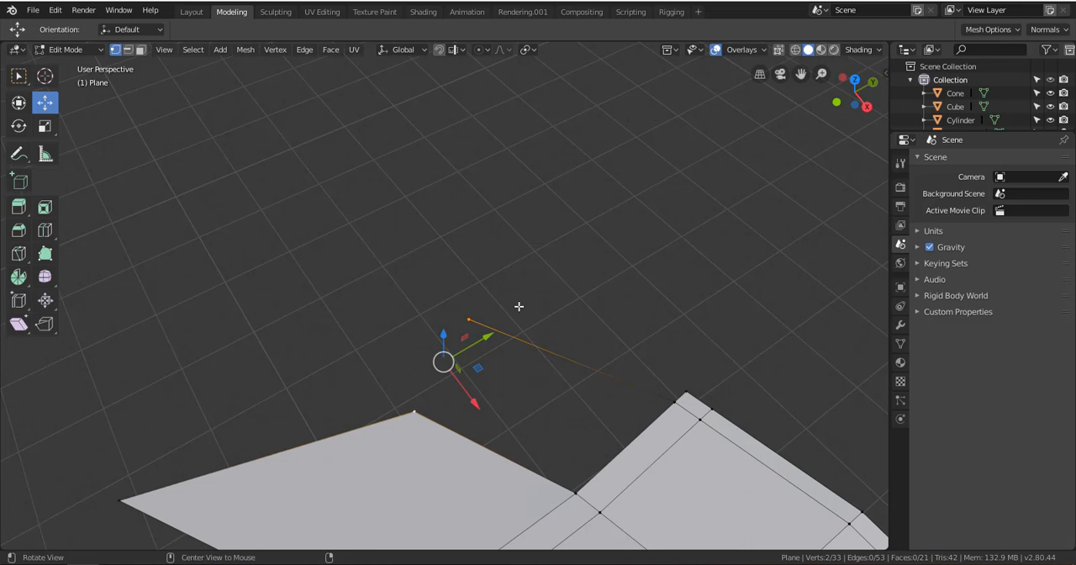
{"action": "key", "text": "alt+m"}
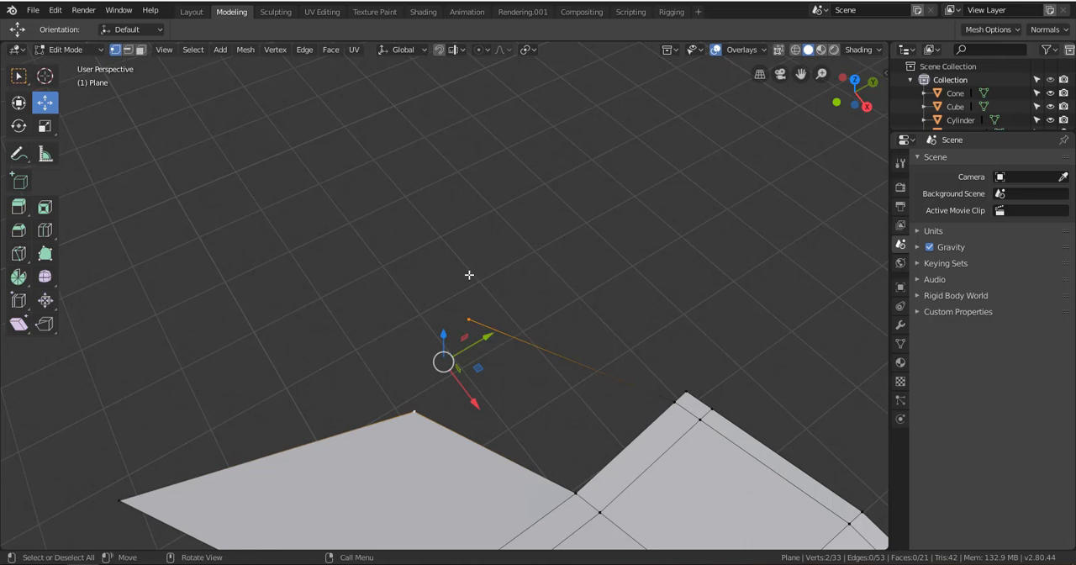
{"action": "key", "text": "alt+m"}
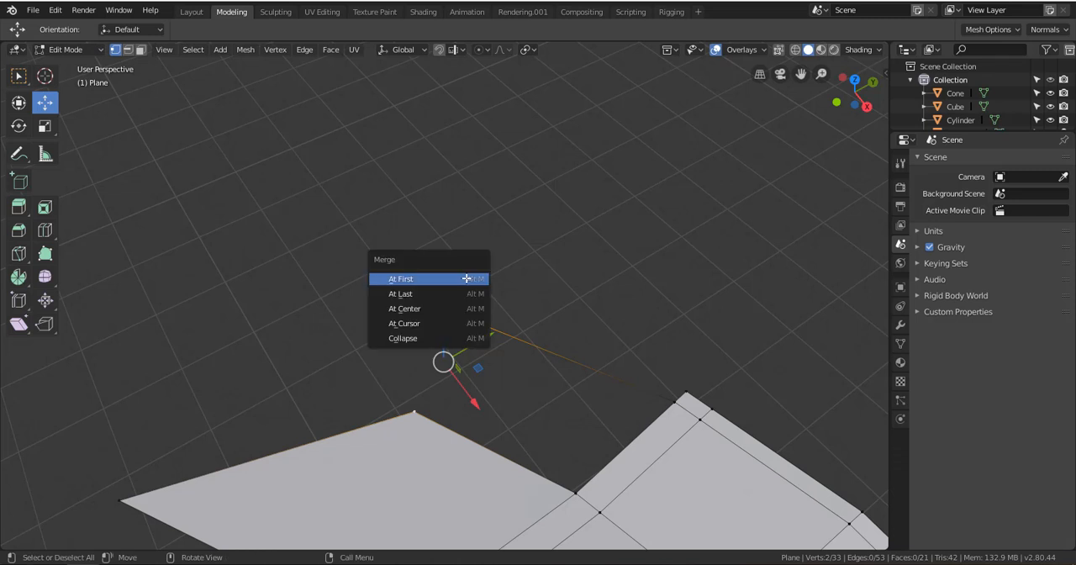
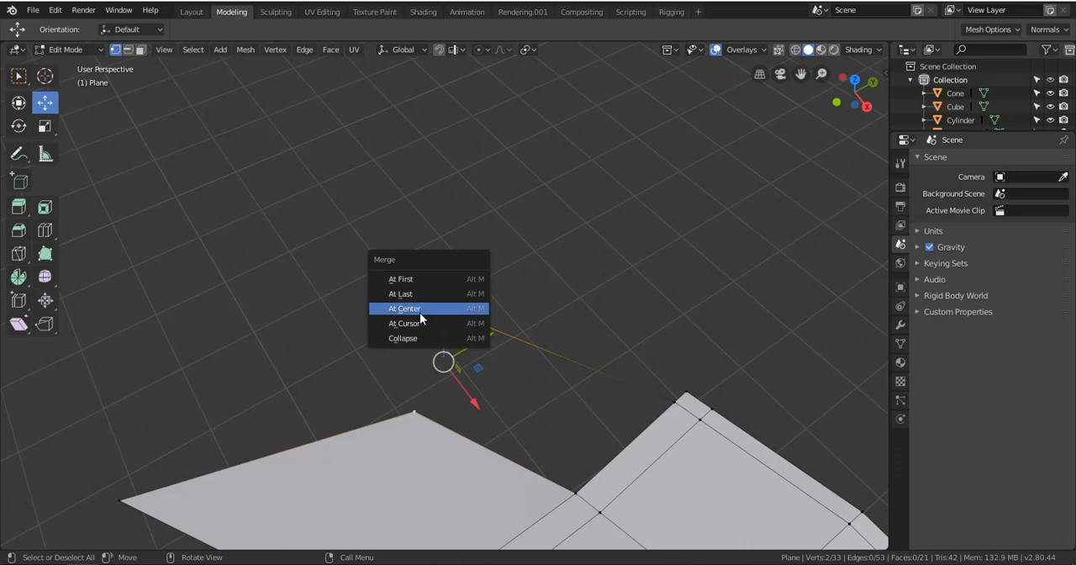
Merge the two selected vertices at the first one, joining the new face's corner to the extruded vertex
{"action": "left_click", "coordinate": [462, 280]}
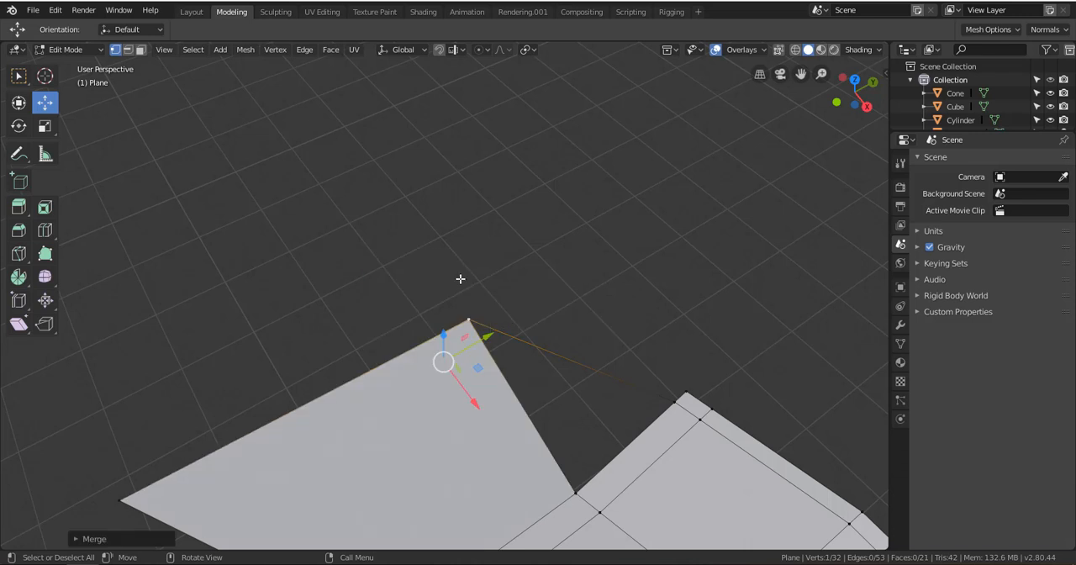
{"action": "right_click", "coordinate": [471, 325]}
{"action": "left_click", "coordinate": [504, 249]}
Move the merged corner vertex slightly inward, and shift the plane's end-edge vertex it connects to a little toward the gap
{"action": "left_click", "coordinate": [472, 319]}
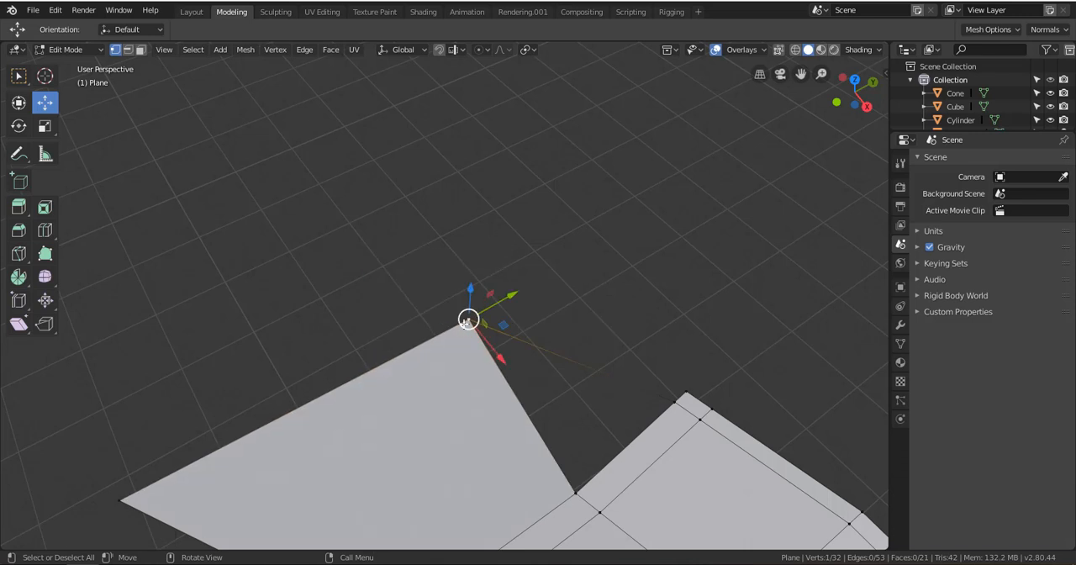
{"action": "left_click_drag", "start_coordinate": [479, 327], "coordinate": [449, 347]}
{"action": "left_click", "coordinate": [677, 408]}
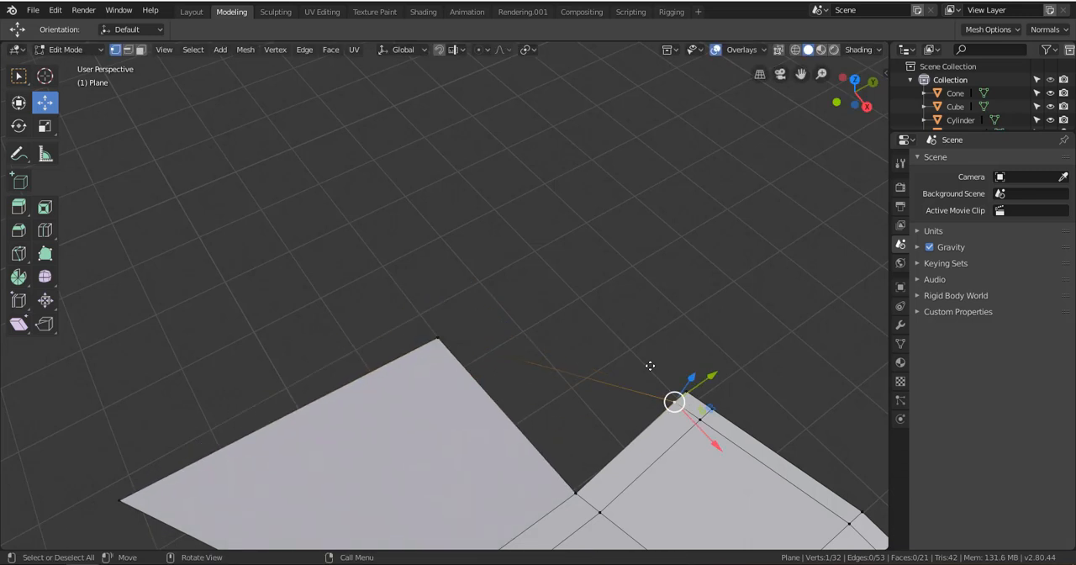
{"action": "left_click_drag", "start_coordinate": [648, 366], "coordinate": [637, 394]}
Fill the triangular gap between the merged corner, the shifted end-edge vertex and the middle end-edge vertex, and clear the selection
{"action": "left_click", "coordinate": [440, 337]}
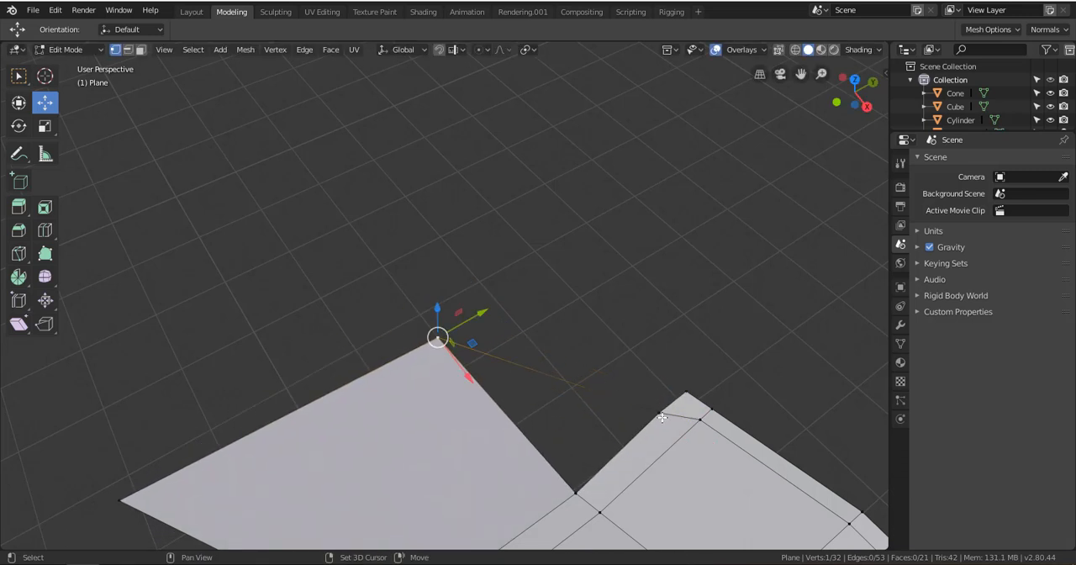
{"action": "left_click", "coordinate": [659, 413], "text": "shift"}
{"action": "left_click", "coordinate": [575, 491], "text": "shift"}
{"action": "key", "text": "f"}
{"action": "key", "text": "a"}
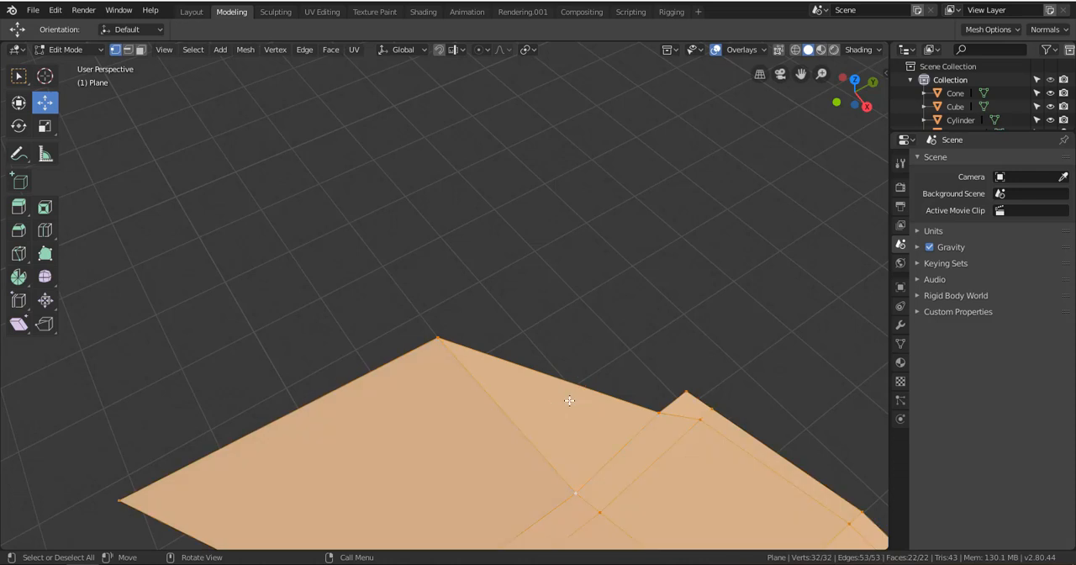
{"action": "key", "text": "alt+a"}
Examine the plane and its newly added faces from several angles and distances
{"action": "scroll", "coordinate": [620, 367], "scroll_direction": "down", "scroll_amount": 3}
{"action": "scroll", "coordinate": [617, 377], "scroll_direction": "down", "scroll_amount": 8}
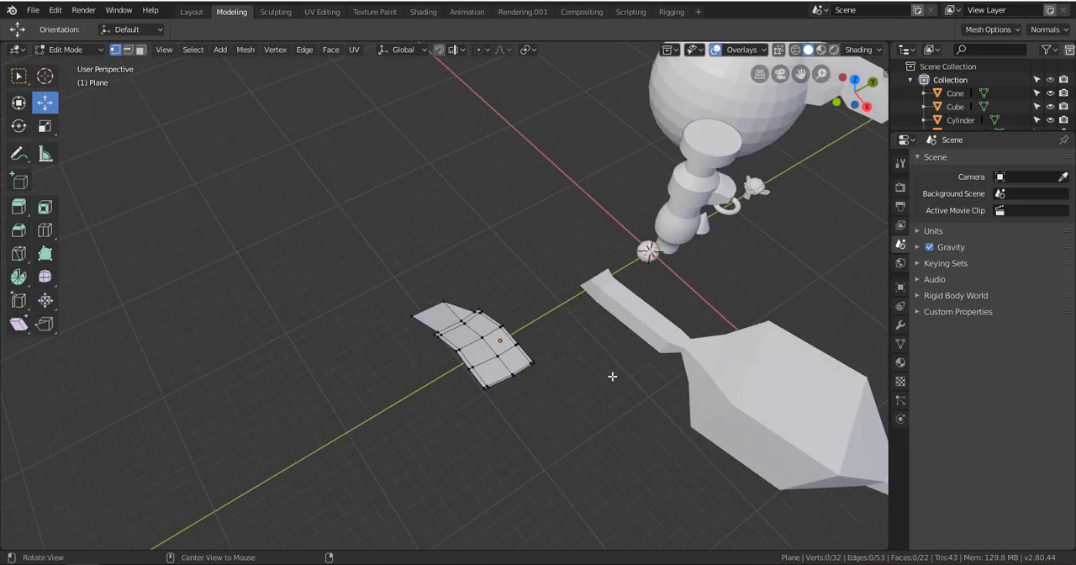
{"action": "mouse_move", "coordinate": [613, 374]}
{"action": "middle_mouse_down"}
{"action": "mouse_move", "coordinate": [644, 353]}
{"action": "mouse_move", "coordinate": [622, 367]}
{"action": "middle_mouse_up"}
{"action": "scroll", "coordinate": [591, 371], "scroll_direction": "up", "scroll_amount": 4}
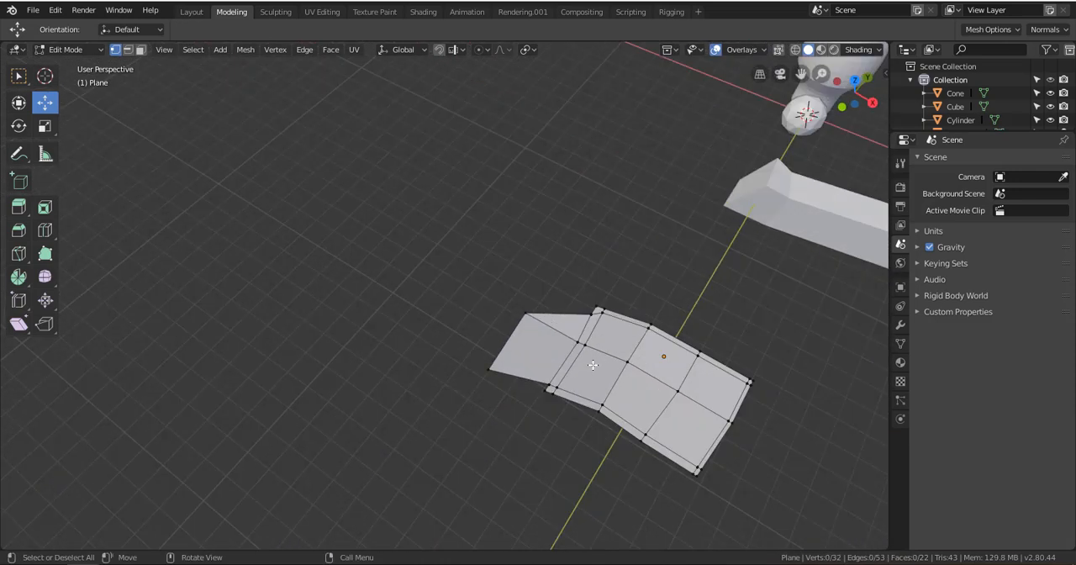
{"action": "scroll", "coordinate": [594, 361], "scroll_direction": "up", "scroll_amount": 2}
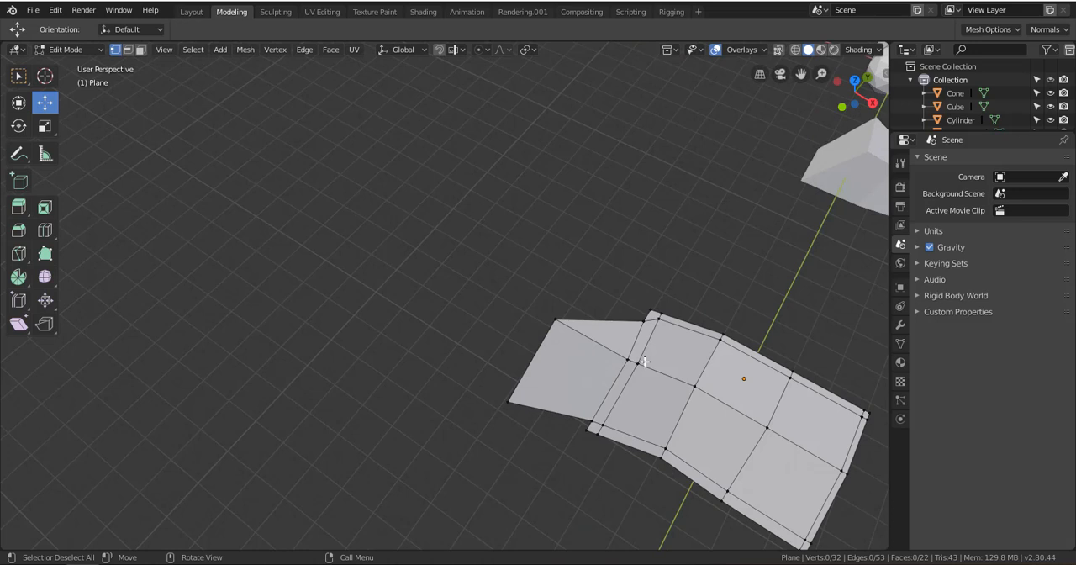
{"action": "middle_click_drag", "start_coordinate": [695, 384], "coordinate": [395, 340], "text": "shift"}
{"action": "scroll", "coordinate": [549, 345], "scroll_direction": "up", "scroll_amount": 4}
{"action": "middle_click_drag", "start_coordinate": [549, 345], "coordinate": [525, 339], "text": "shift"}
{"action": "scroll", "coordinate": [631, 288], "scroll_direction": "down", "scroll_amount": 4}
{"action": "scroll", "coordinate": [571, 341], "scroll_direction": "up", "scroll_amount": 3}
{"action": "scroll", "coordinate": [525, 334], "scroll_direction": "down", "scroll_amount": 5}
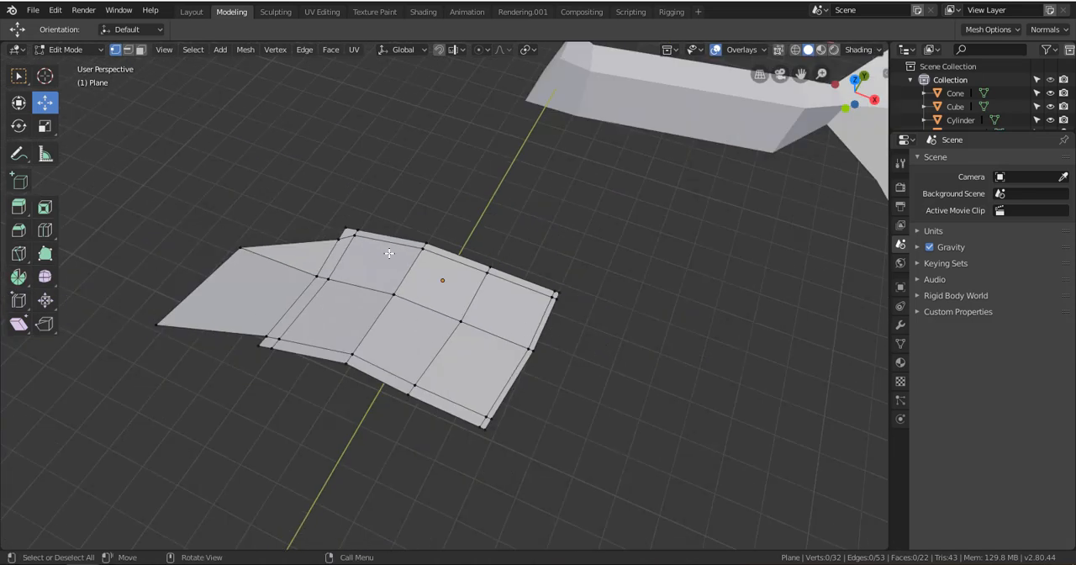
In edge selection mode, select the whole crosswise edge loop between the plane's fold and its end without added faces
{"action": "left_click", "coordinate": [128, 50]}
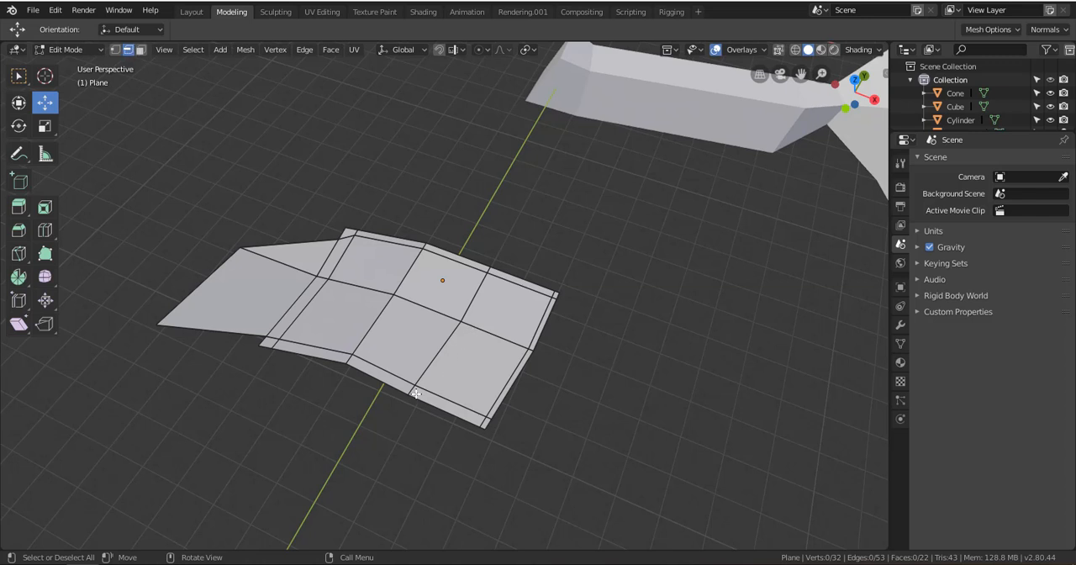
{"action": "scroll", "coordinate": [415, 393], "scroll_direction": "up", "scroll_amount": 5}
{"action": "left_click", "coordinate": [401, 254]}
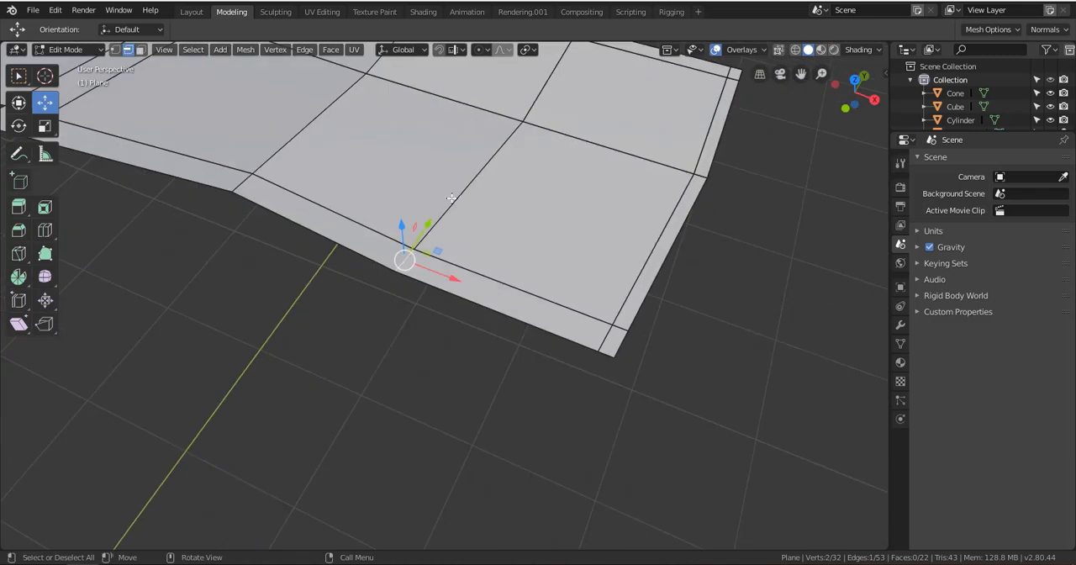
{"action": "left_click", "coordinate": [463, 194], "text": "alt"}
{"action": "left_click", "coordinate": [463, 195]}
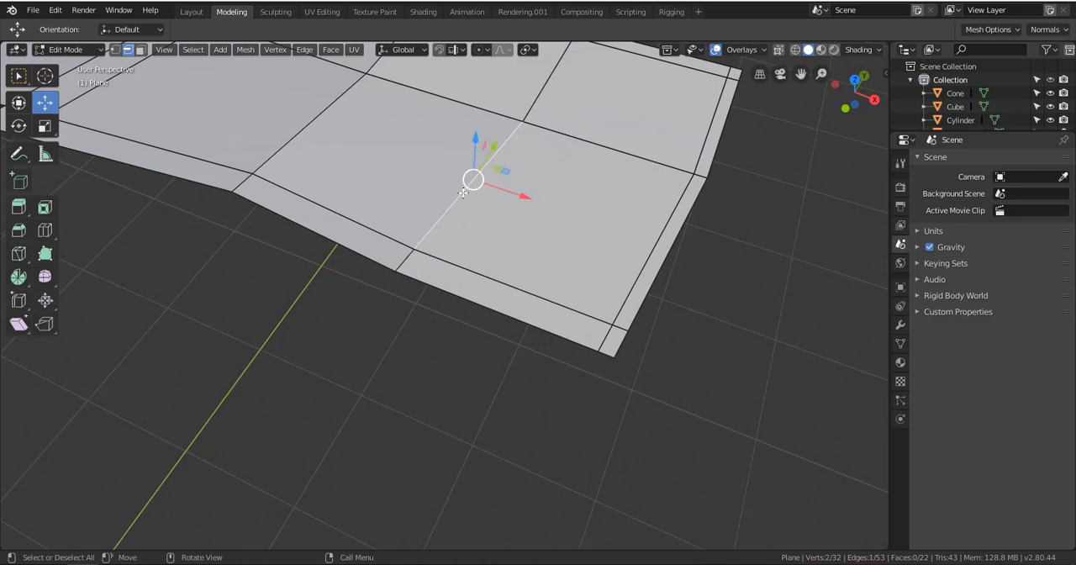
{"action": "left_click_drag", "start_coordinate": [463, 195], "coordinate": [462, 199]}
{"action": "left_click", "coordinate": [463, 201], "text": "alt"}
{"action": "mouse_move", "coordinate": [463, 202]}
{"action": "middle_mouse_down", "text": "shift"}
{"action": "mouse_move", "coordinate": [482, 256]}
{"action": "mouse_move", "coordinate": [472, 203]}
{"action": "middle_mouse_up", "text": "shift"}
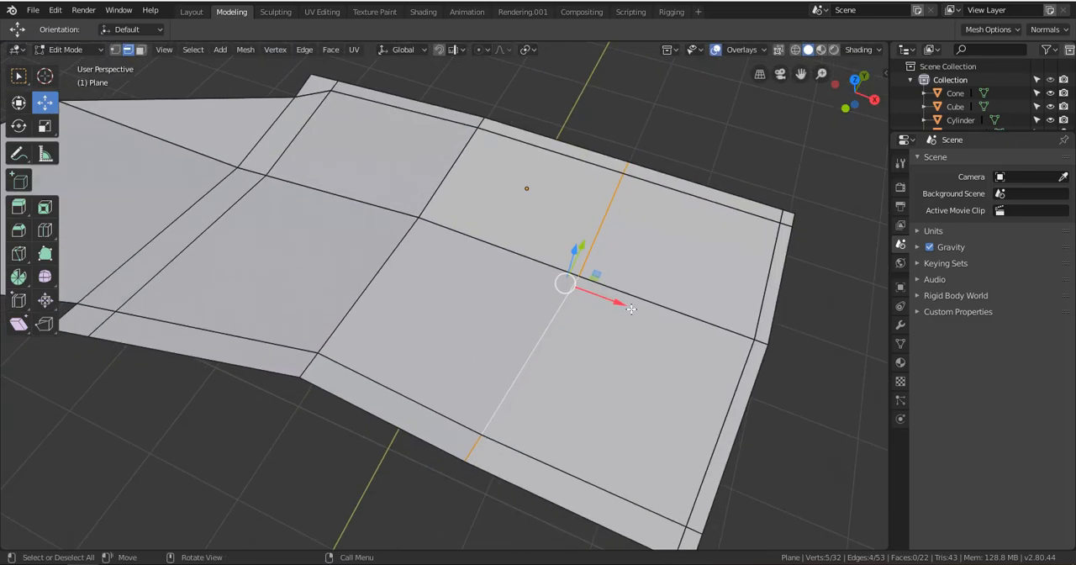
Try moving the selected edge loop along the X axis toward the fold, inspect the distorted surface, and undo the move
{"action": "left_click_drag", "start_coordinate": [624, 306], "coordinate": [479, 271]}
{"action": "middle_click_drag", "start_coordinate": [478, 309], "coordinate": [490, 289]}
{"action": "left_click_drag", "start_coordinate": [490, 263], "coordinate": [479, 298], "text": "alt+shift"}
{"action": "left_click_drag", "start_coordinate": [510, 189], "coordinate": [499, 253], "text": "alt+shift"}
{"action": "left_click_drag", "start_coordinate": [503, 306], "coordinate": [496, 326]}
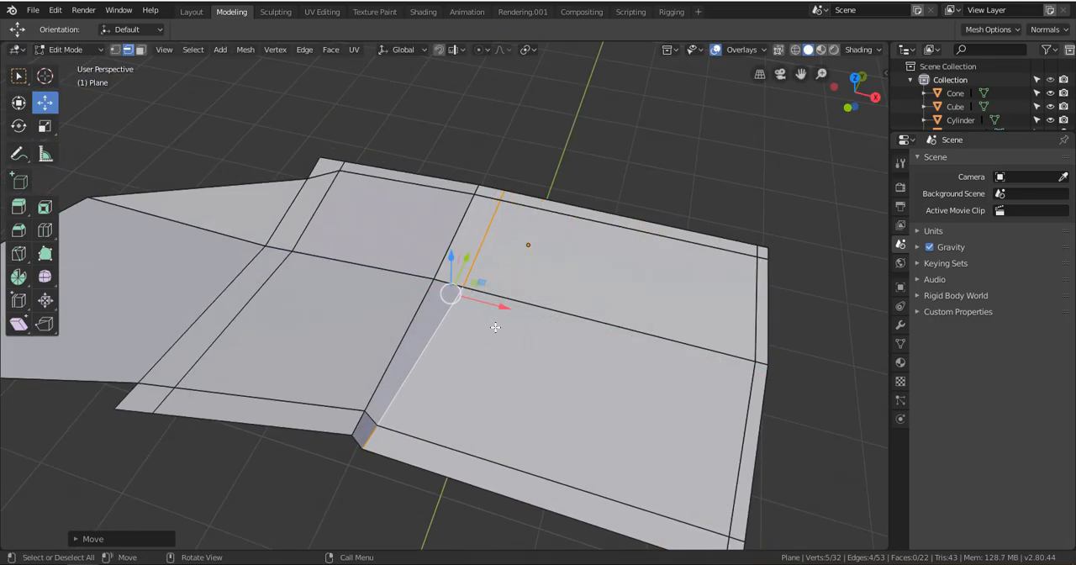
{"action": "key", "text": "ctrl+z"}
{"action": "key", "text": "ctrl+z"}
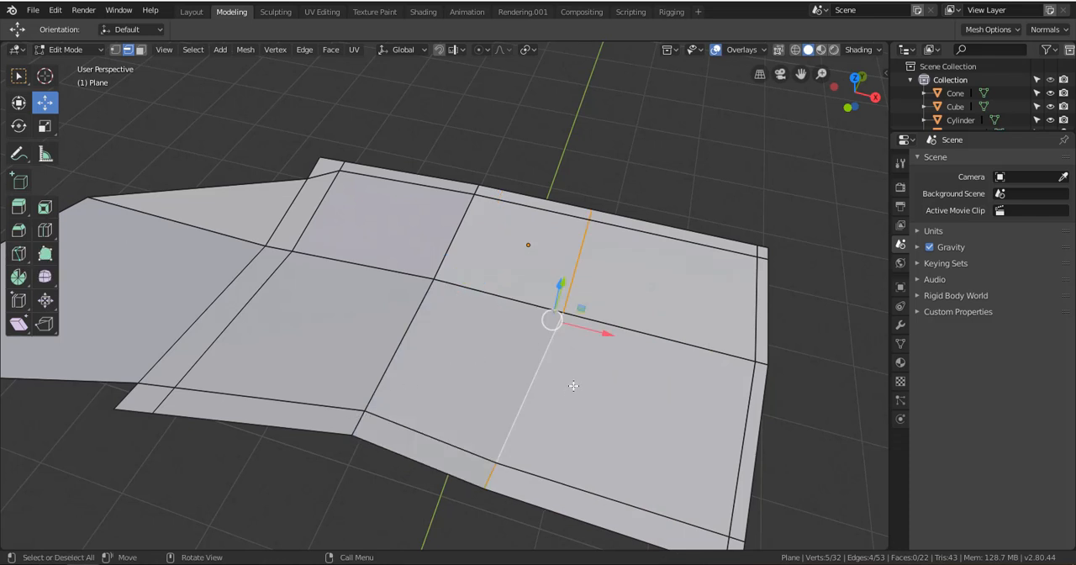
Slide the selected edge loop along the surface toward the fold with the Edge Slide tool, and drop the loop selection
{"action": "left_click", "coordinate": [20, 304]}
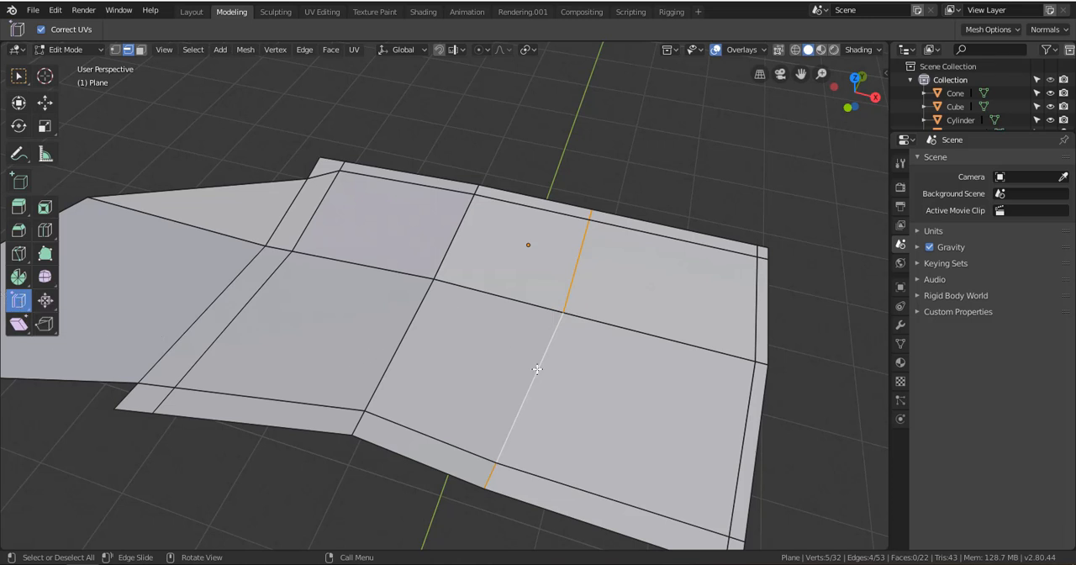
{"action": "left_click_drag", "start_coordinate": [537, 369], "coordinate": [508, 378]}
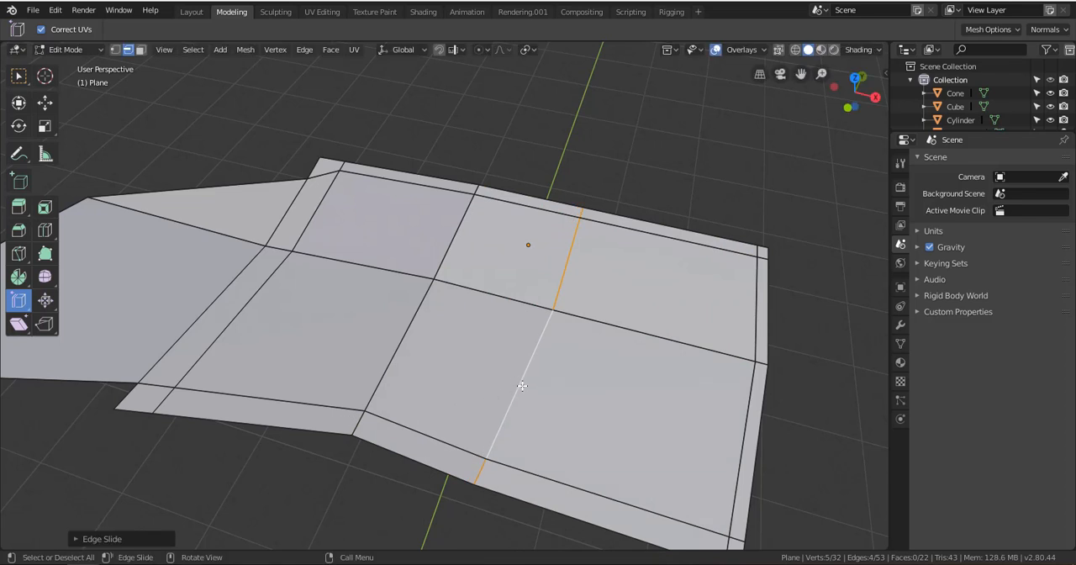
{"action": "left_click_drag", "start_coordinate": [520, 387], "coordinate": [573, 328]}
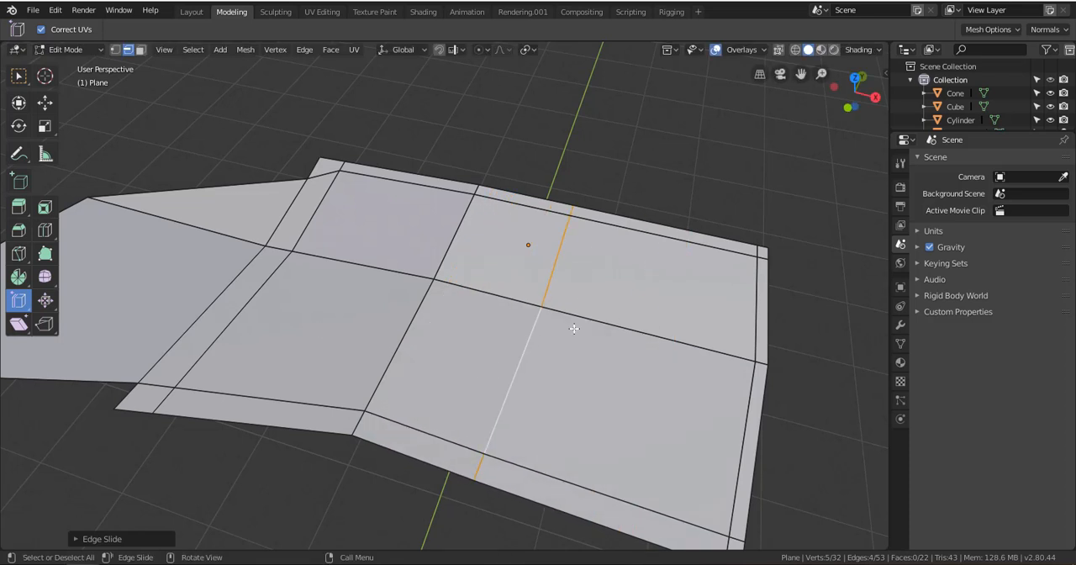
{"action": "left_click", "coordinate": [509, 163]}
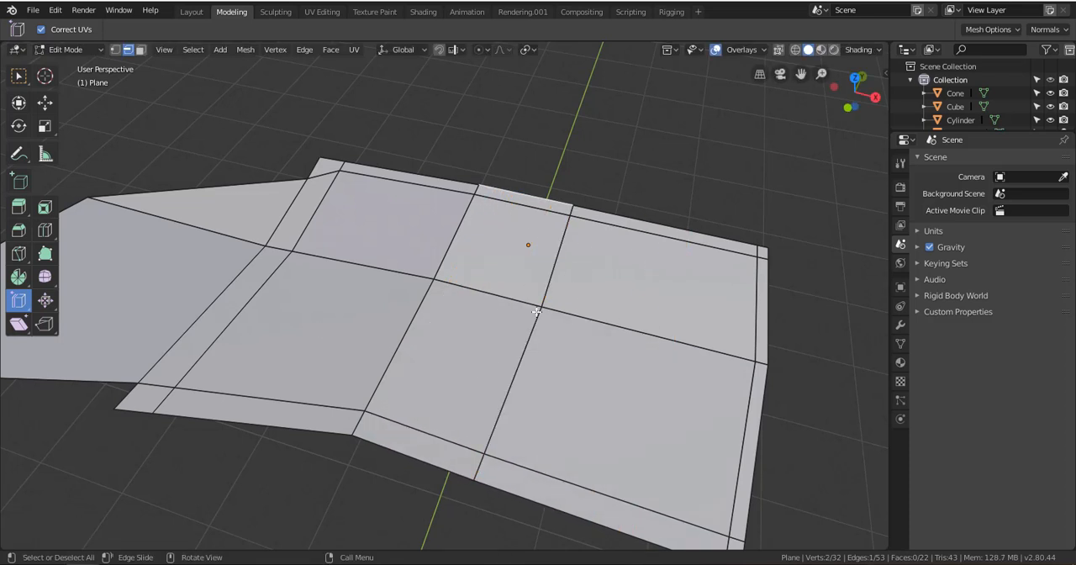
Switch to the box selection tool and reselect the whole crosswise edge loop that was slid
{"action": "left_click", "coordinate": [18, 76]}
{"action": "left_click", "coordinate": [492, 133]}
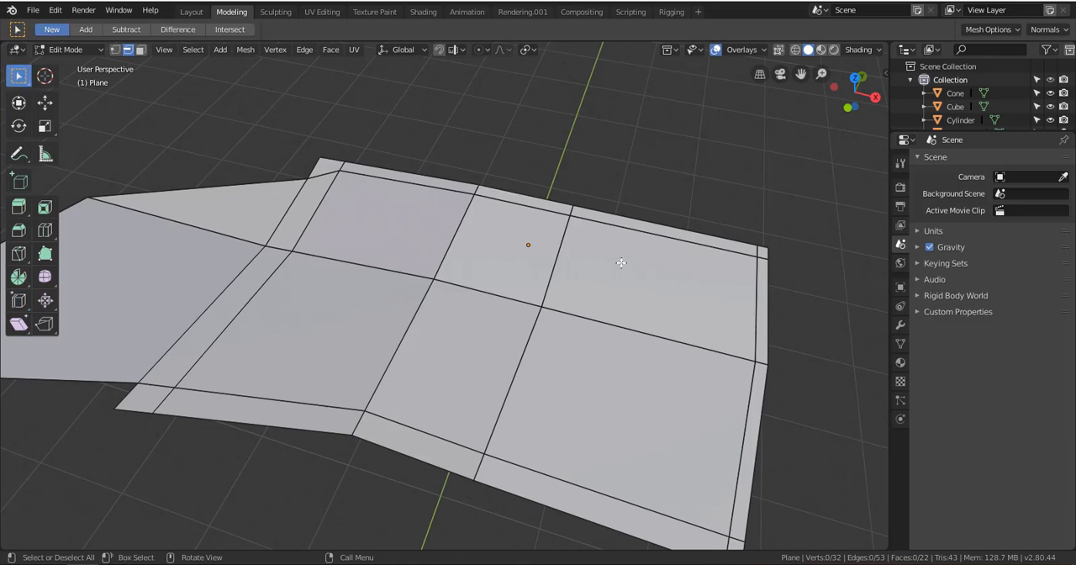
{"action": "left_click", "coordinate": [558, 266], "text": "alt"}
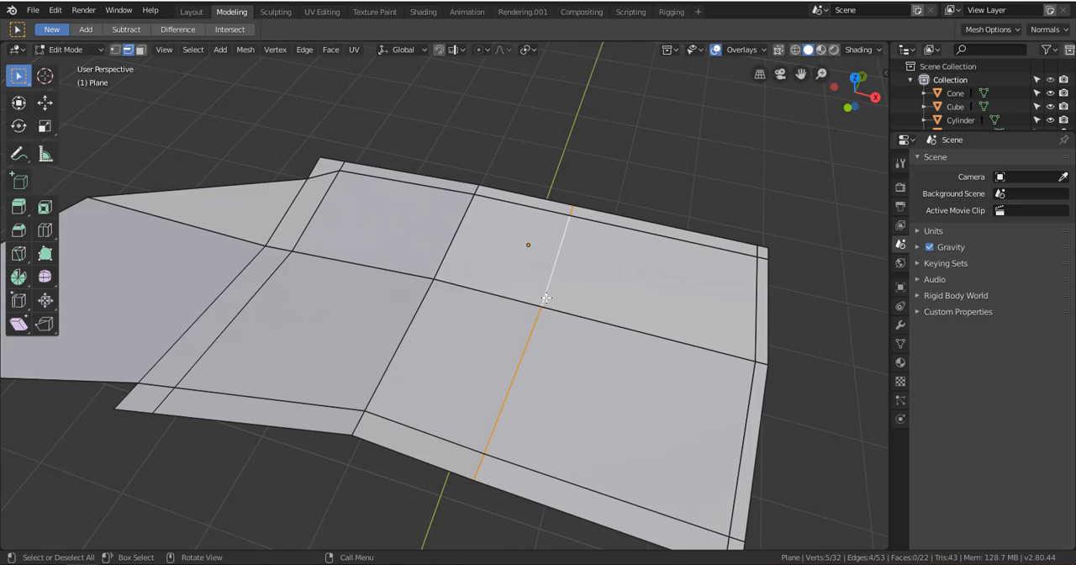
{"action": "key", "text": "shift+e"}
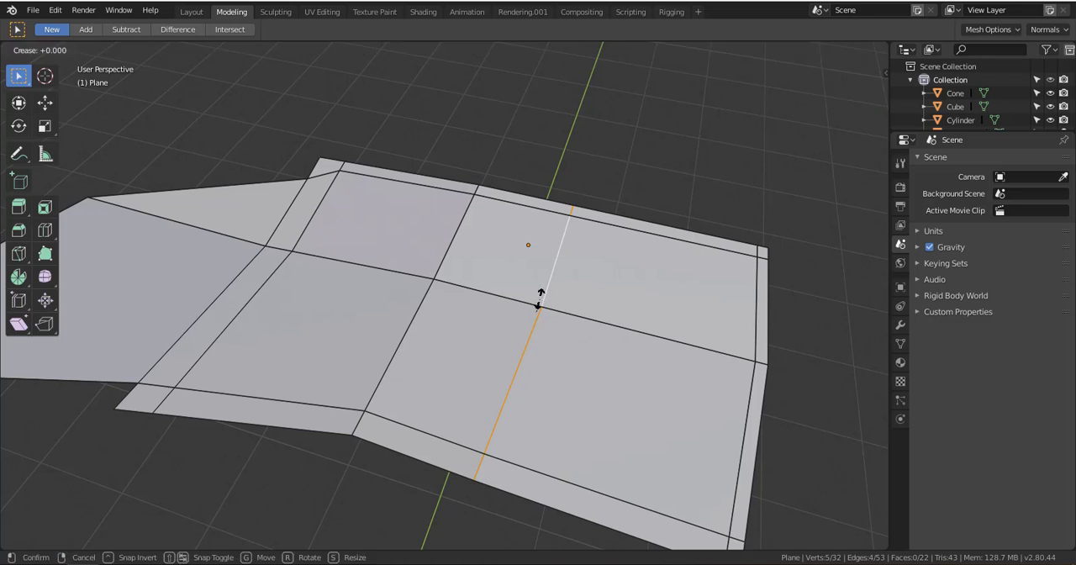
{"action": "left_click", "coordinate": [580, 298]}
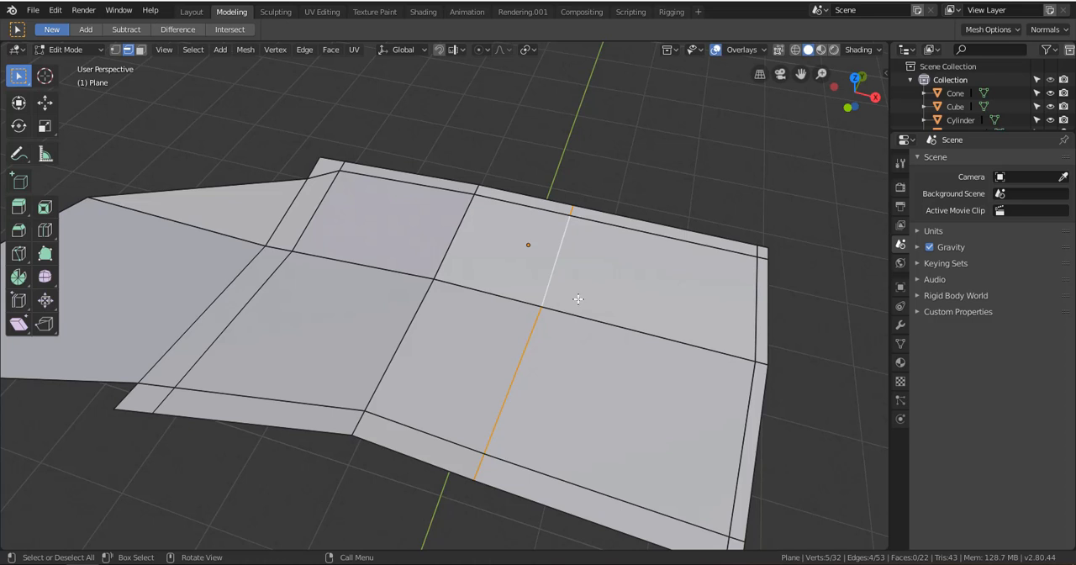
{"action": "key", "text": "alt+e"}
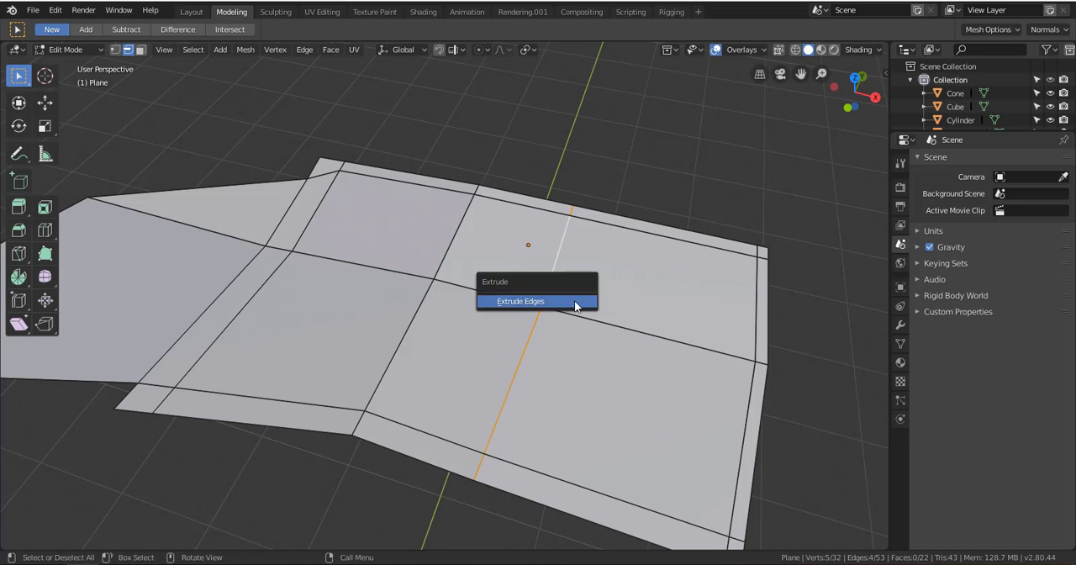
{"action": "key", "text": "e"}
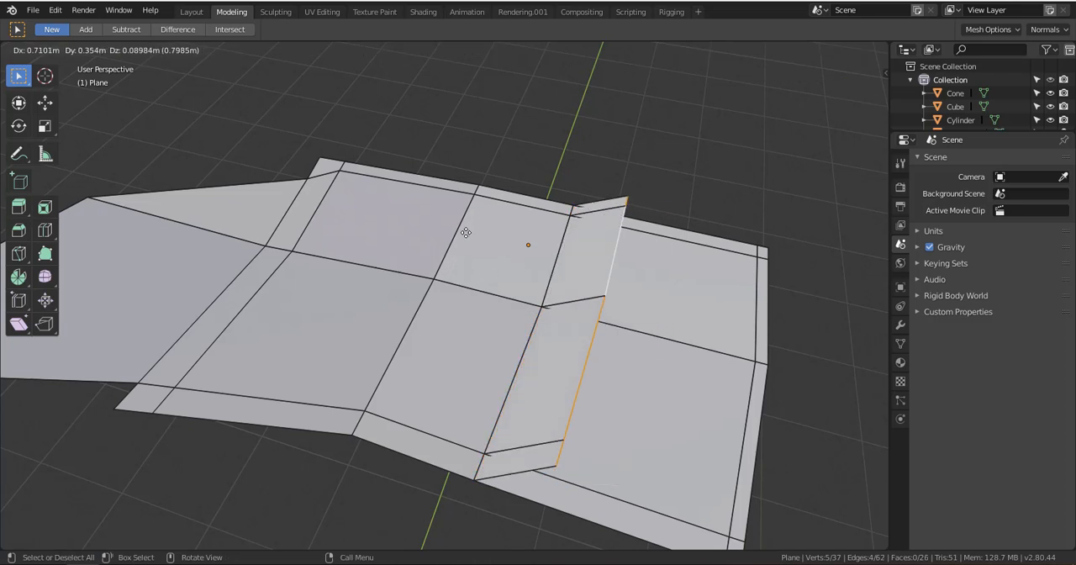
{"action": "left_click", "coordinate": [464, 235]}
{"action": "key", "text": "ctrl+z"}
{"action": "key", "text": "ctrl+z"}
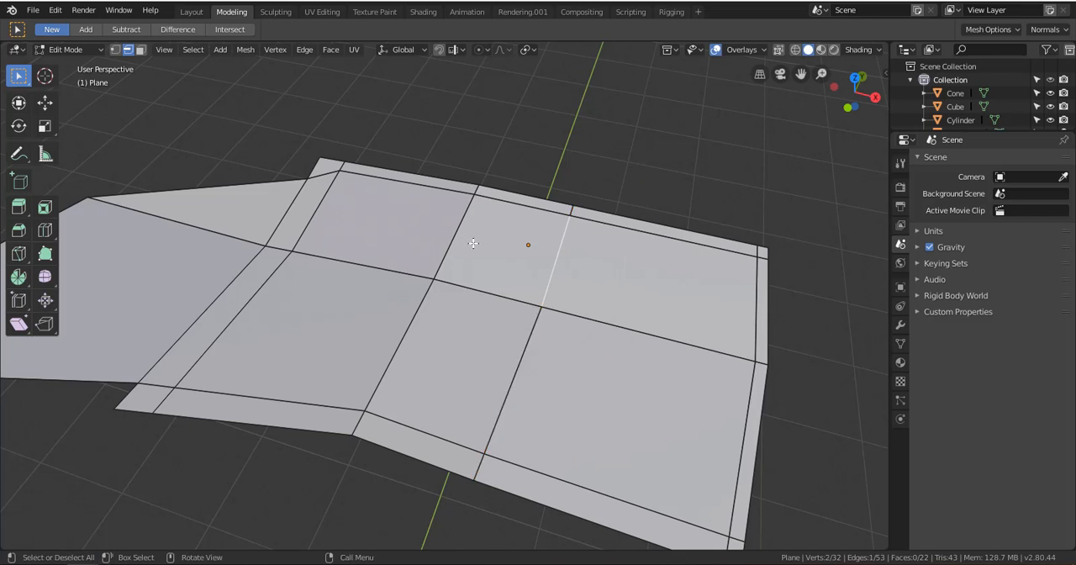
Restore the crosswise loop selection and slide it slightly toward the fold using the Edge Slide command
{"action": "key", "text": "ctrl+shift+z"}
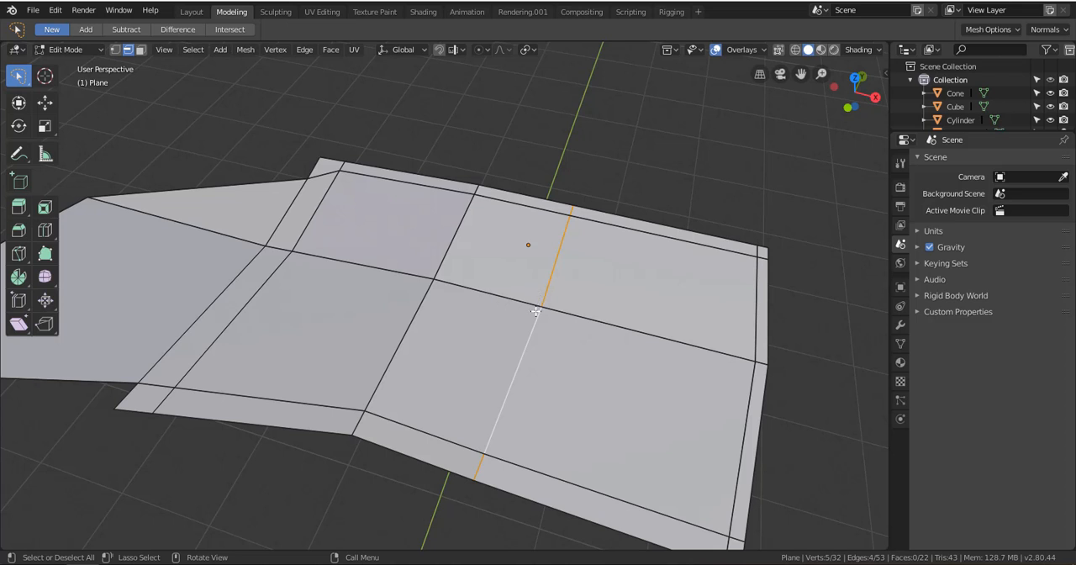
{"action": "key", "text": "ctrl+e"}
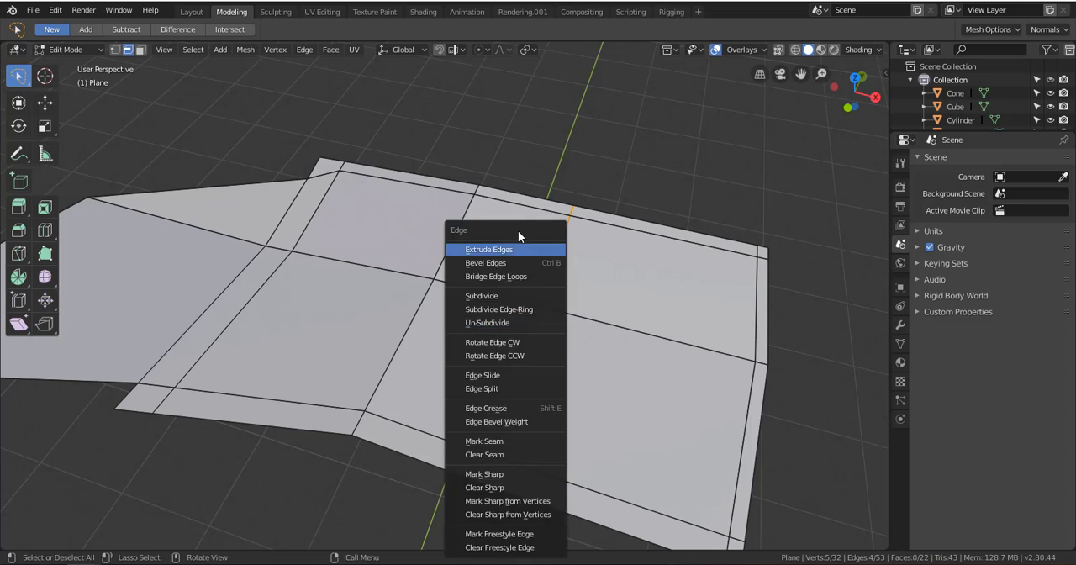
{"action": "left_click_drag", "start_coordinate": [516, 228], "coordinate": [743, 125]}
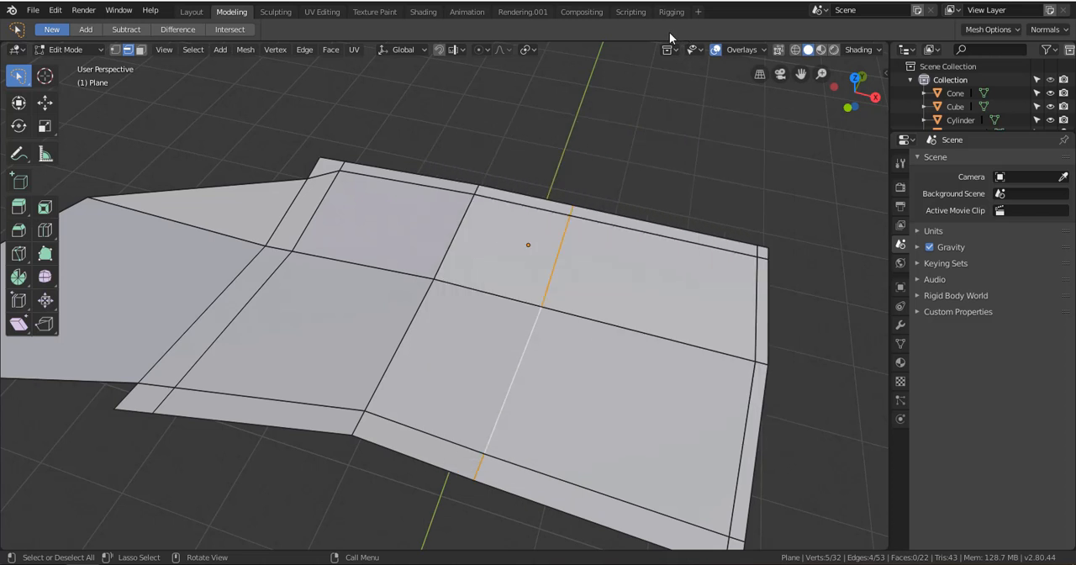
{"action": "left_click", "coordinate": [310, 51]}
{"action": "key", "text": "ctrl+e"}
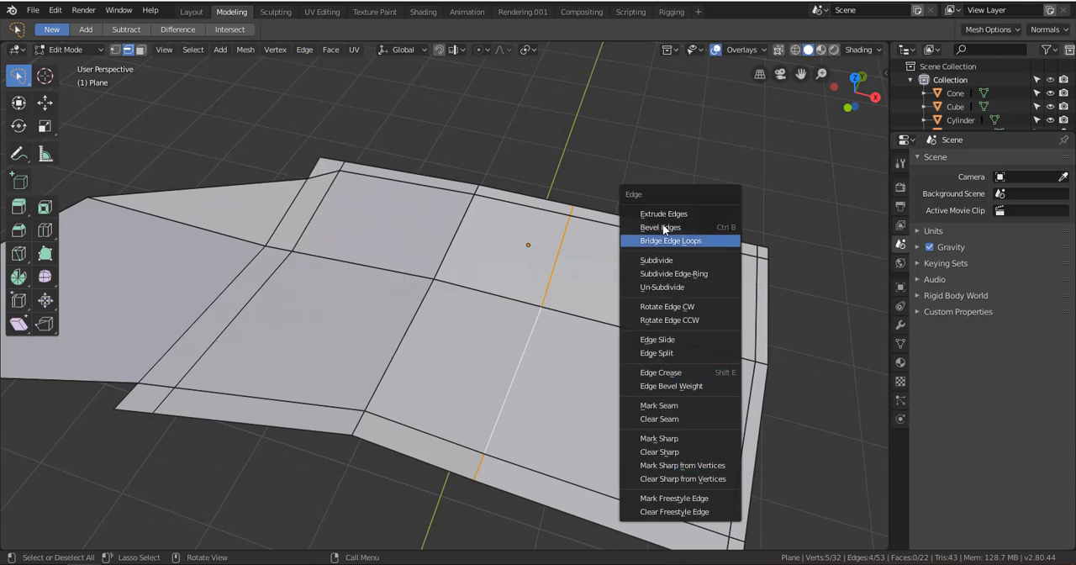
{"action": "left_click", "coordinate": [303, 50]}
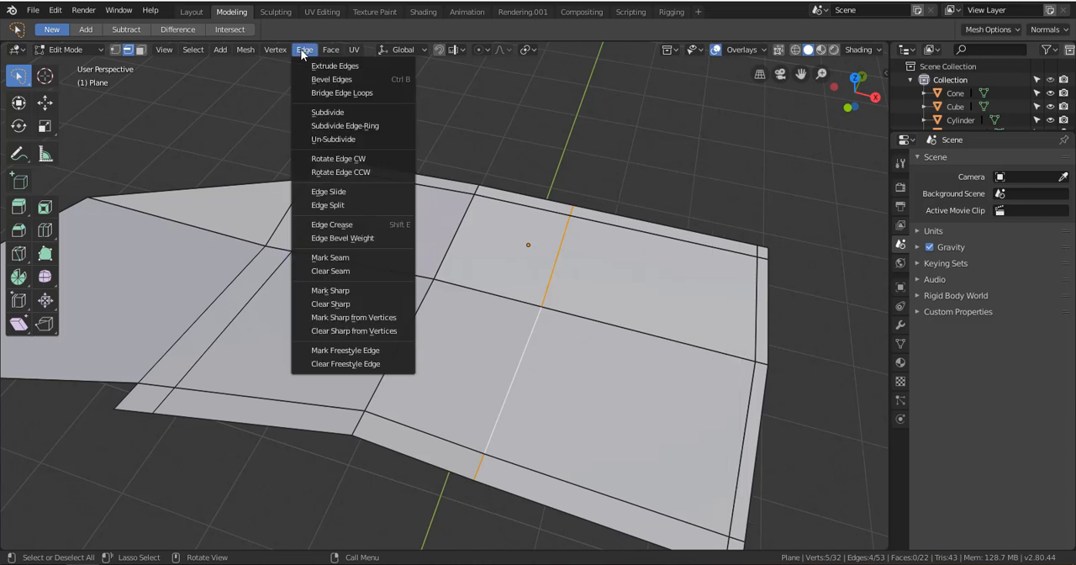
{"action": "left_click", "coordinate": [329, 194]}
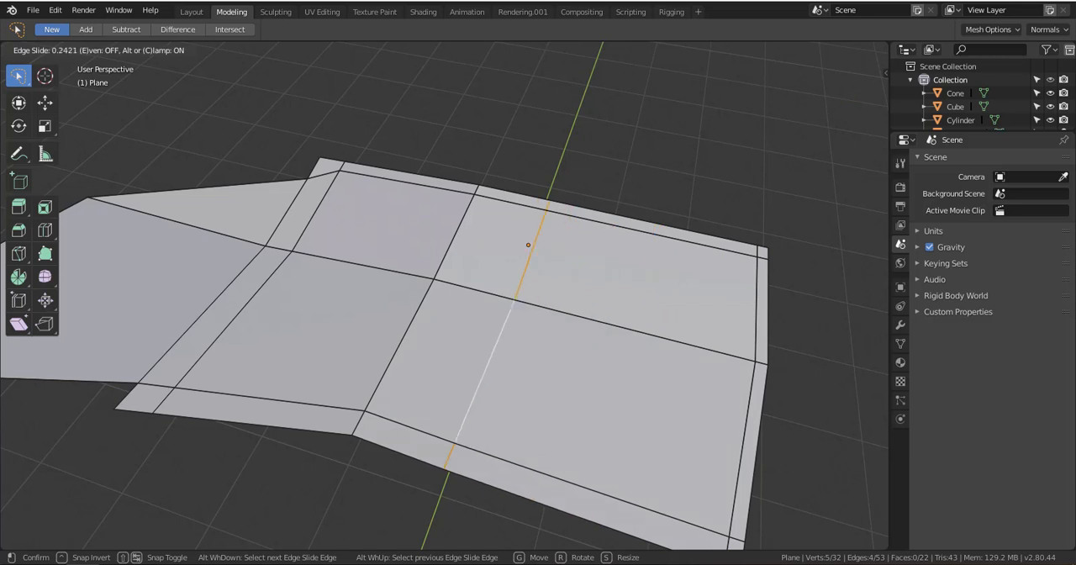
{"action": "left_click", "coordinate": [398, 173]}
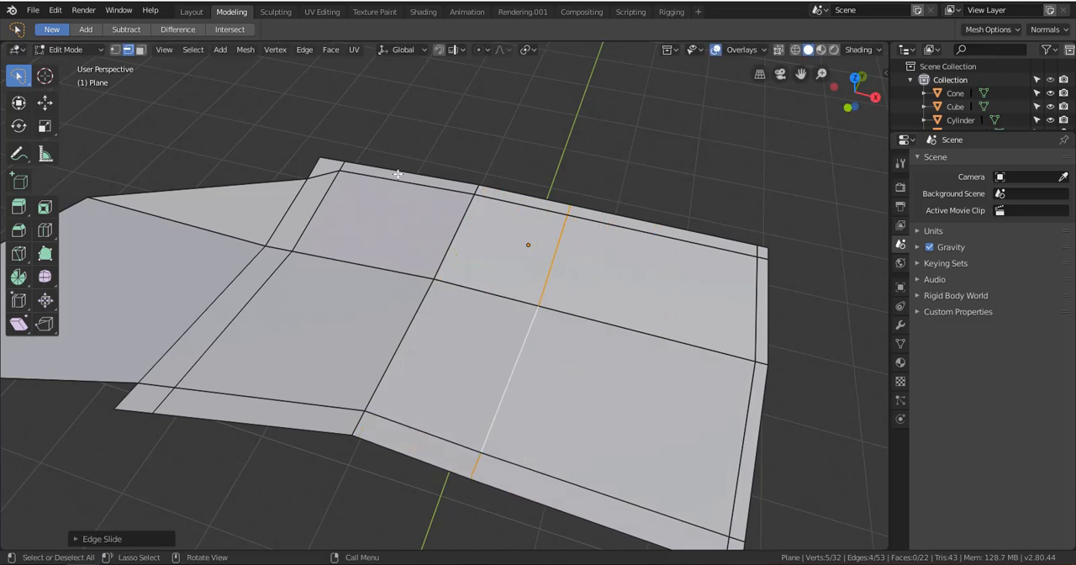
Slide the selected crosswise edge loop along the surface again with Edge Slide, leaving it a short distance from the fold
{"action": "key", "text": "ctrl+e"}
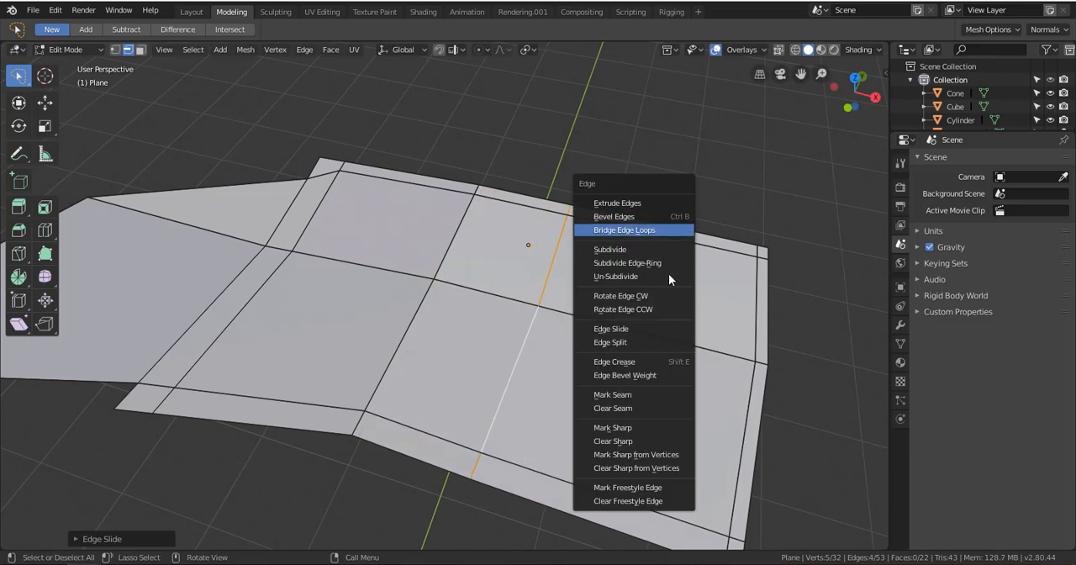
{"action": "left_click", "coordinate": [655, 329]}
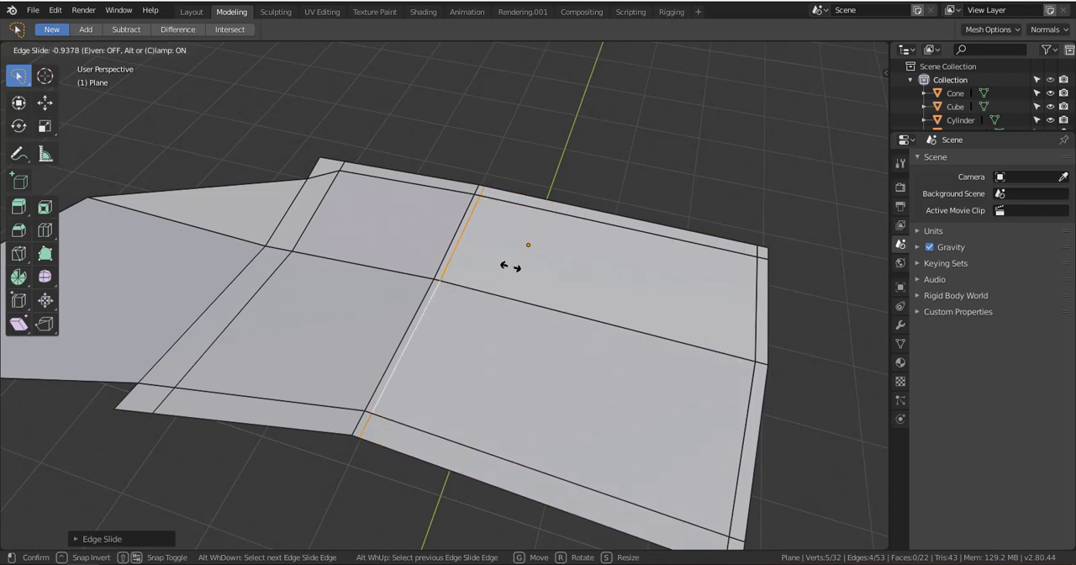
{"action": "left_click", "coordinate": [636, 293]}
Return to Object Mode and examine the edited plane and the other primitives in the scene from several angles
{"action": "scroll", "coordinate": [618, 290], "scroll_direction": "down", "scroll_amount": 6}
{"action": "key", "text": "ctrl+Tab"}
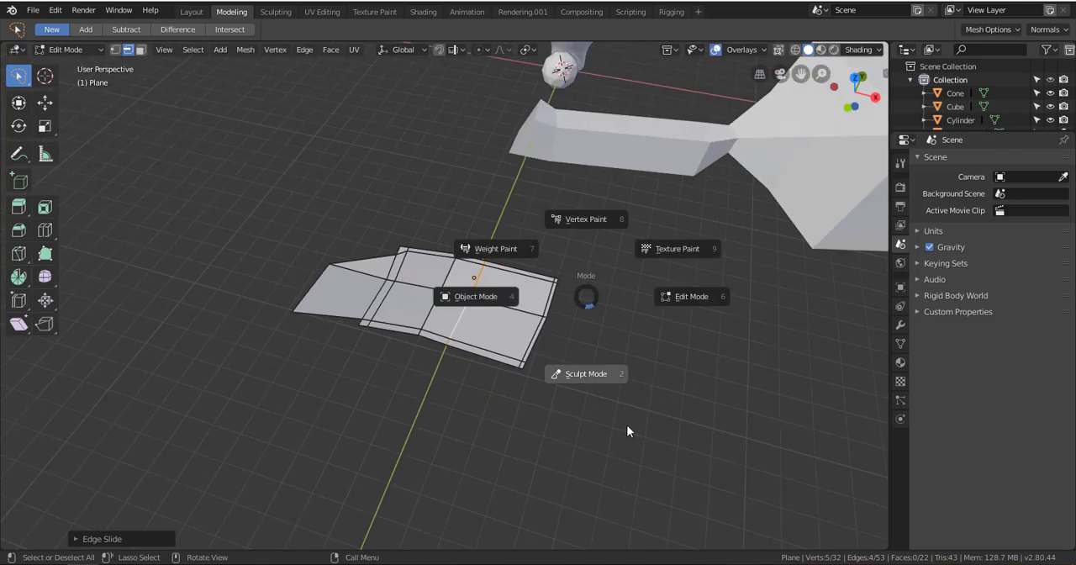
{"action": "left_click", "coordinate": [529, 290]}
{"action": "scroll", "coordinate": [592, 257], "scroll_direction": "down", "scroll_amount": 4}
{"action": "left_click_drag", "start_coordinate": [599, 253], "coordinate": [478, 345], "text": "alt+shift"}
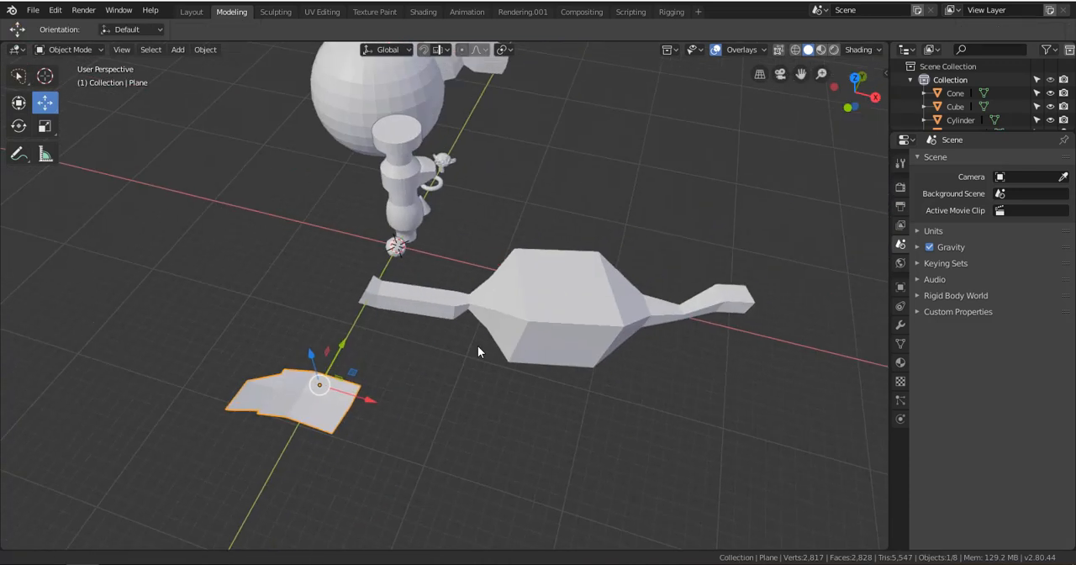
{"action": "scroll", "coordinate": [475, 336], "scroll_direction": "down", "scroll_amount": 3}
{"action": "middle_click_drag", "start_coordinate": [473, 327], "coordinate": [539, 271]}
{"action": "left_click_drag", "start_coordinate": [539, 264], "coordinate": [442, 370], "text": "alt+shift"}
{"action": "scroll", "coordinate": [404, 315], "scroll_direction": "up", "scroll_amount": 4}
{"action": "left_click_drag", "start_coordinate": [524, 320], "coordinate": [435, 368], "text": "alt+shift"}
{"action": "scroll", "coordinate": [517, 321], "scroll_direction": "up", "scroll_amount": 2}
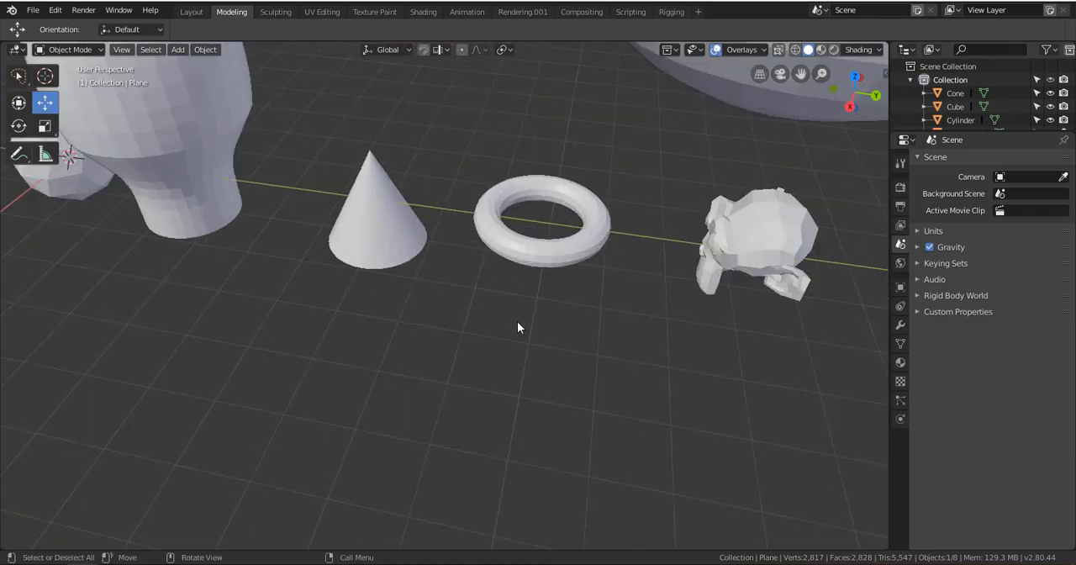
{"action": "scroll", "coordinate": [517, 321], "scroll_direction": "up", "scroll_amount": 1}
{"action": "left_click_drag", "start_coordinate": [561, 236], "coordinate": [534, 263]}
{"action": "scroll", "coordinate": [434, 324], "scroll_direction": "down", "scroll_amount": 6}
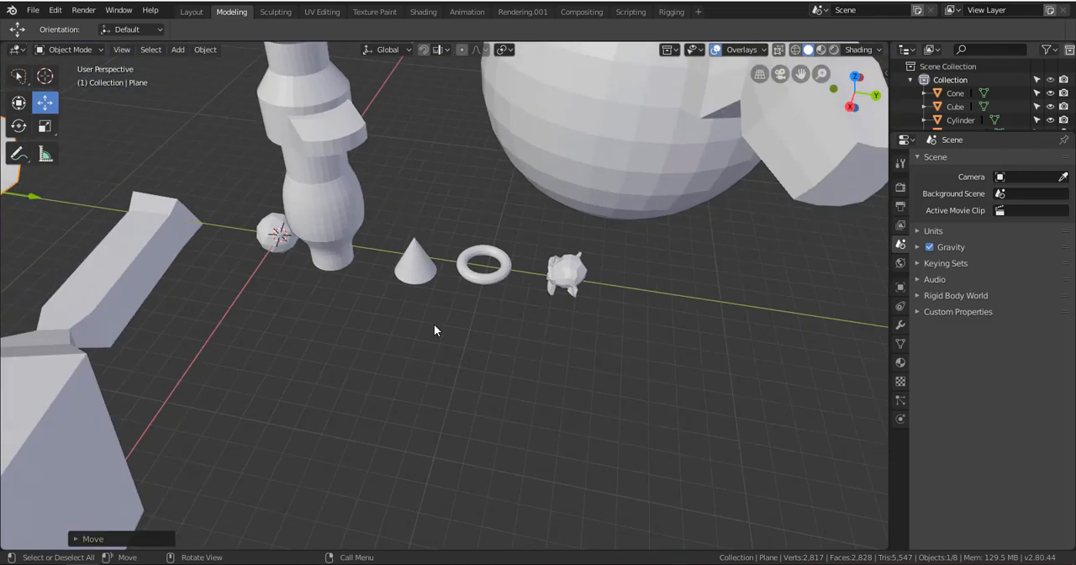
{"action": "scroll", "coordinate": [433, 323], "scroll_direction": "down", "scroll_amount": 3}
{"action": "left_click_drag", "start_coordinate": [434, 323], "coordinate": [631, 284], "text": "alt+shift"}
{"action": "scroll", "coordinate": [457, 284], "scroll_direction": "up", "scroll_amount": 4}
{"action": "mouse_move", "coordinate": [457, 284]}
{"action": "left_mouse_down", "text": "alt"}
{"action": "mouse_move", "coordinate": [292, 296]}
{"action": "mouse_move", "coordinate": [459, 268]}
{"action": "left_mouse_up", "text": "alt"}
{"action": "scroll", "coordinate": [458, 268], "scroll_direction": "up", "scroll_amount": 2}
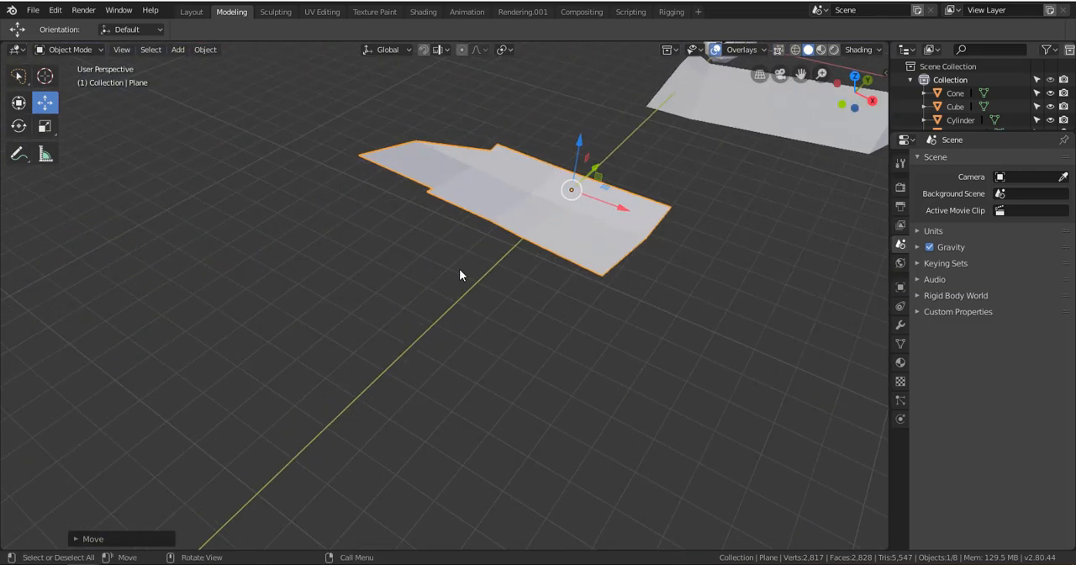
{"action": "left_click_drag", "start_coordinate": [328, 273], "coordinate": [481, 334], "text": "alt"}
{"action": "scroll", "coordinate": [573, 339], "scroll_direction": "up", "scroll_amount": 5}
{"action": "left_click_drag", "start_coordinate": [598, 403], "coordinate": [545, 275], "text": "alt+shift"}
{"action": "scroll", "coordinate": [545, 275], "scroll_direction": "down", "scroll_amount": 5}
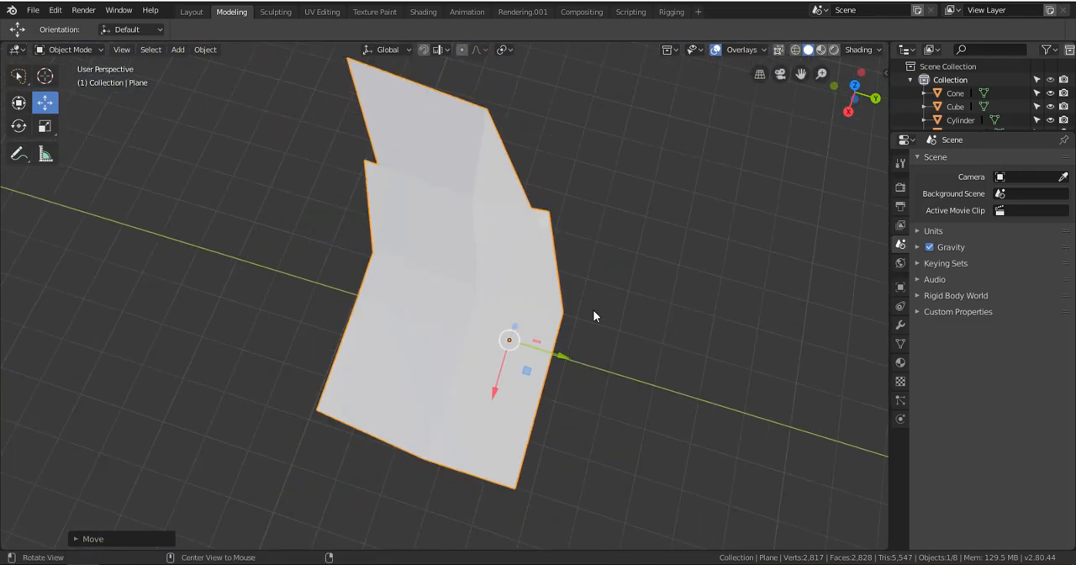
{"action": "left_click_drag", "start_coordinate": [578, 321], "coordinate": [583, 290], "text": "alt"}
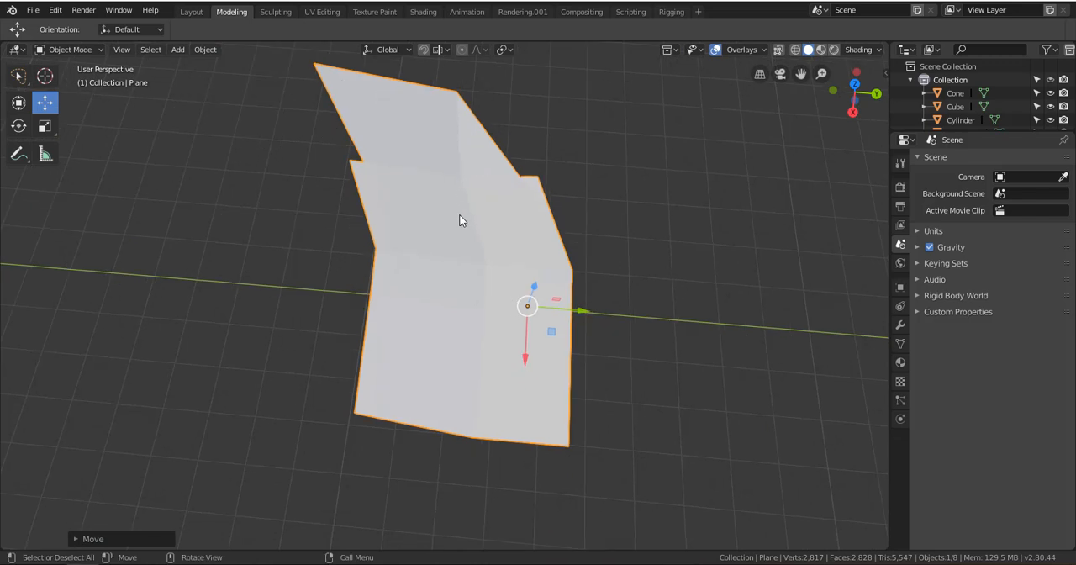
Put the plane back into Edit Mode, clear the edge loop selection, and switch to vertex selection
{"action": "key", "text": "ctrl+Tab"}
{"action": "left_click", "coordinate": [576, 226]}
{"action": "scroll", "coordinate": [549, 328], "scroll_direction": "up", "scroll_amount": 3}
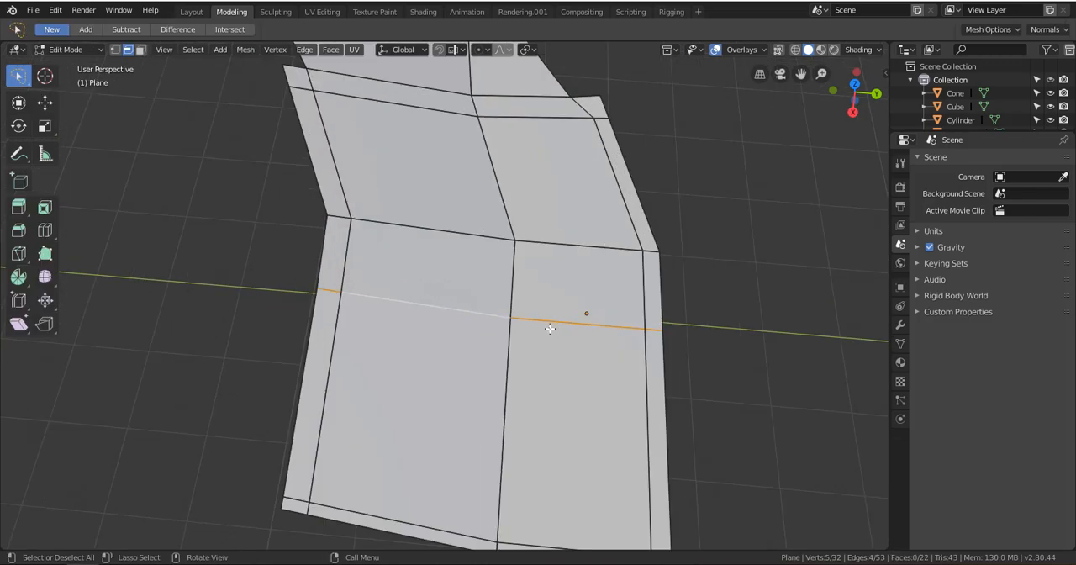
{"action": "scroll", "coordinate": [550, 328], "scroll_direction": "down", "scroll_amount": 3}
{"action": "key", "text": "alt+a"}
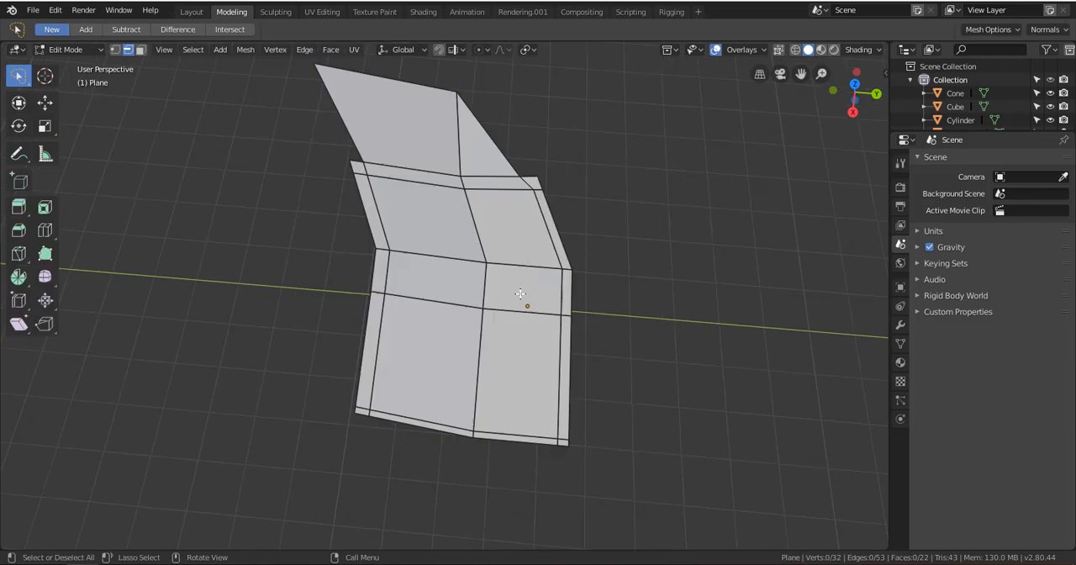
{"action": "left_click", "coordinate": [115, 49]}
{"action": "scroll", "coordinate": [539, 259], "scroll_direction": "down", "scroll_amount": 4}
{"action": "scroll", "coordinate": [539, 259], "scroll_direction": "up", "scroll_amount": 5}
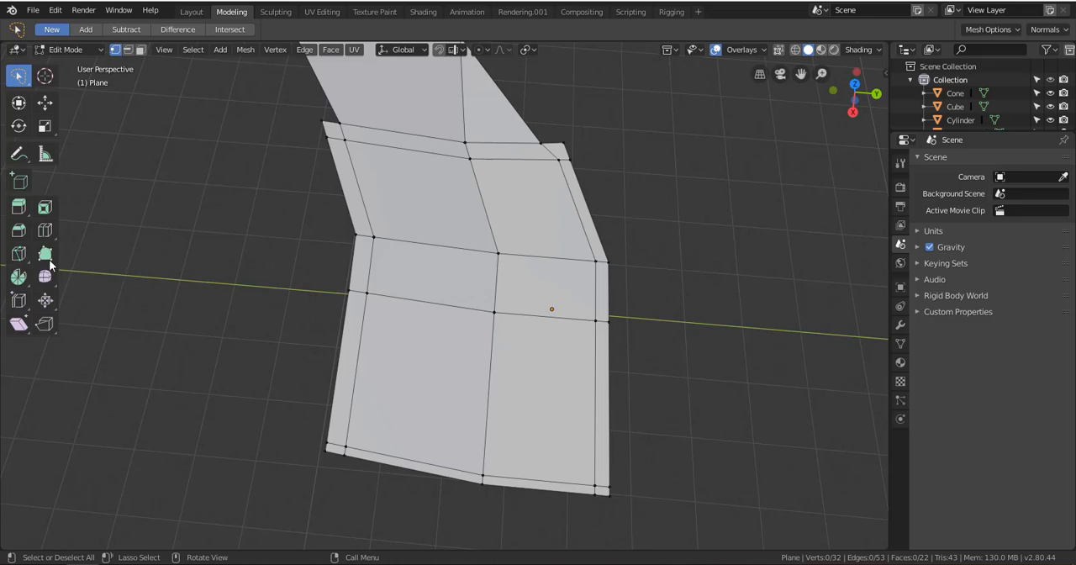
Cut a four-sided shape into the large face with the Knife tool, starting and ending on the crosswise edge loop, and clear the selection
{"action": "left_click", "coordinate": [18, 253]}
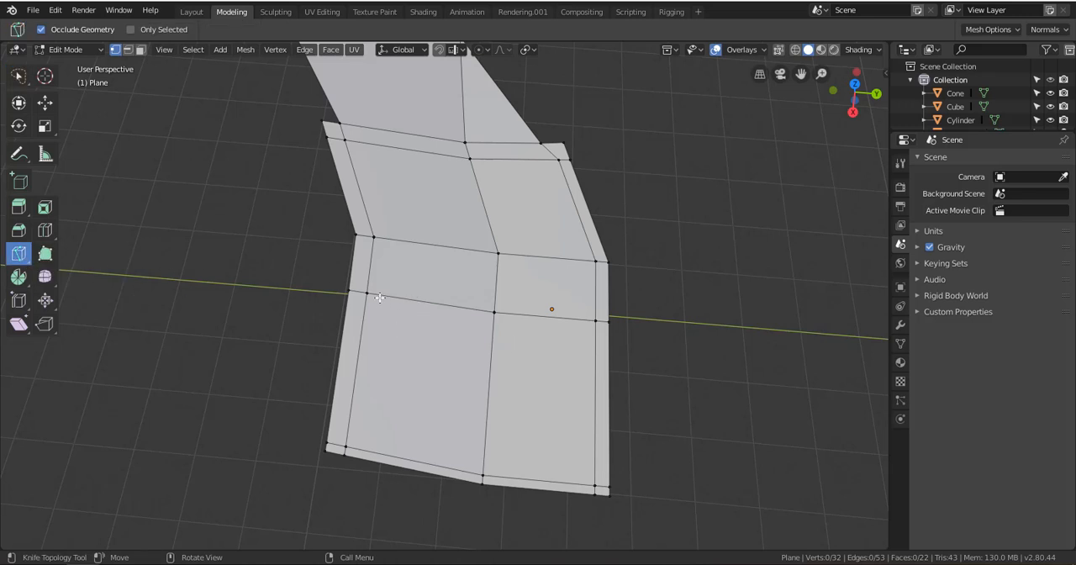
{"action": "left_click", "coordinate": [385, 294]}
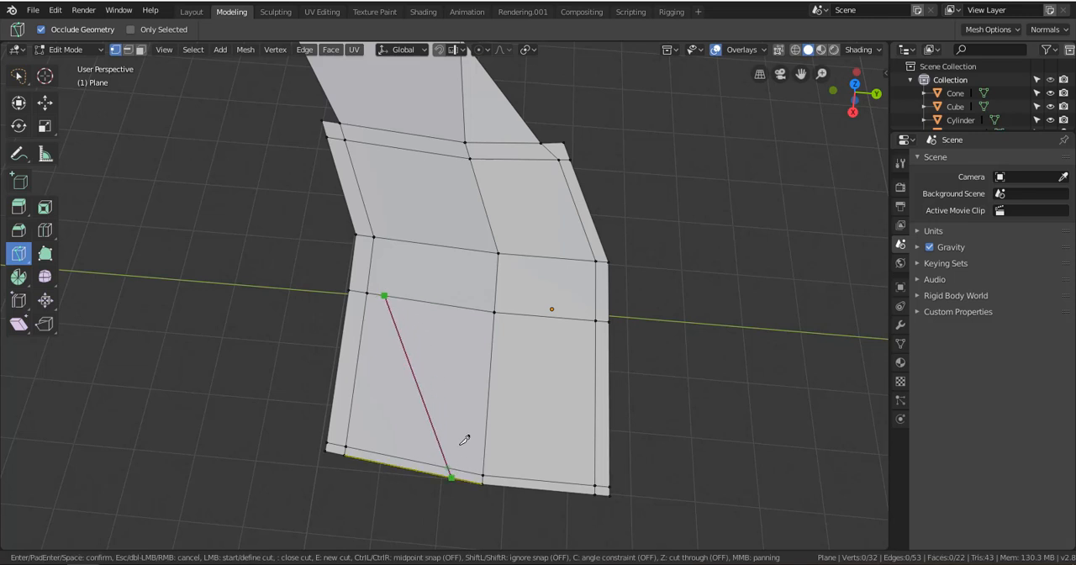
{"action": "left_click", "coordinate": [398, 409]}
{"action": "left_click", "coordinate": [453, 434]}
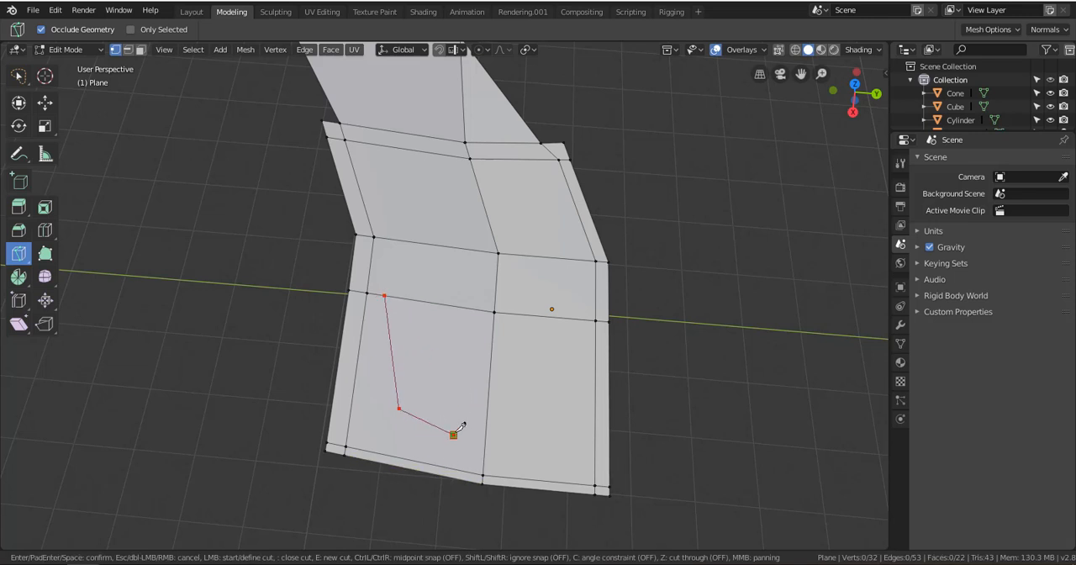
{"action": "left_click", "coordinate": [473, 308]}
{"action": "key", "text": "Return"}
{"action": "scroll", "coordinate": [450, 384], "scroll_direction": "down", "scroll_amount": 2}
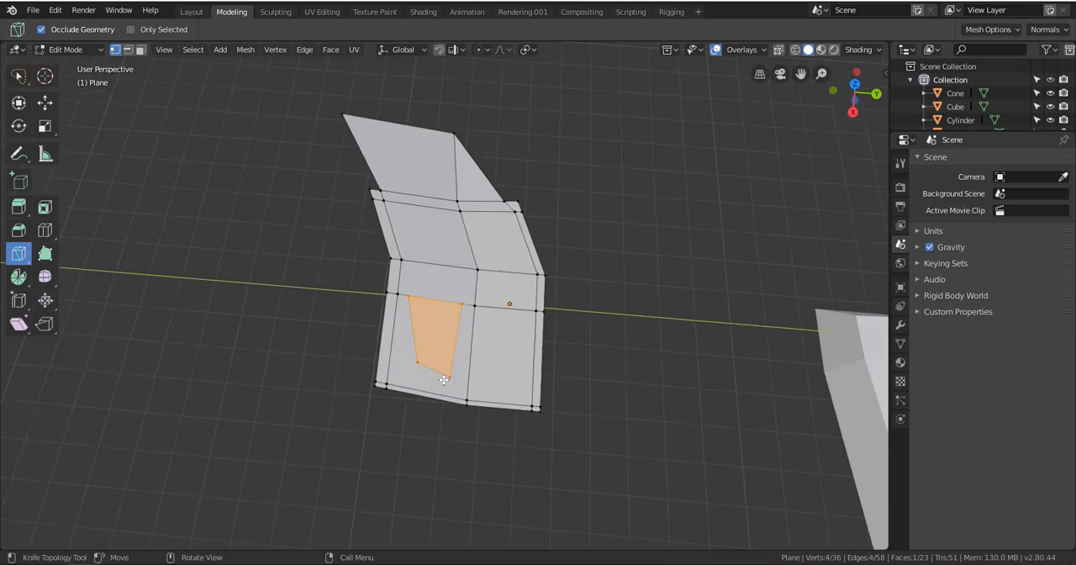
{"action": "scroll", "coordinate": [441, 376], "scroll_direction": "up", "scroll_amount": 5}
{"action": "key", "text": "a"}
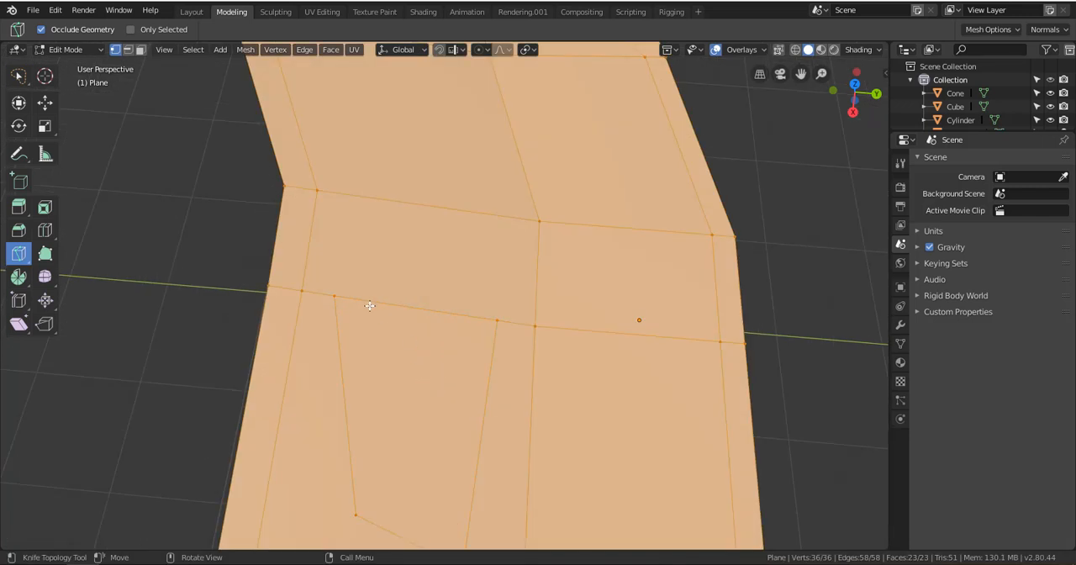
{"action": "key", "text": "alt+a"}
Select the knife-cut four-sided face in face selection mode and extrude it upward into a tall block
{"action": "middle_click_drag", "start_coordinate": [365, 307], "coordinate": [400, 351]}
{"action": "key", "text": "k"}
{"action": "left_click", "coordinate": [141, 51]}
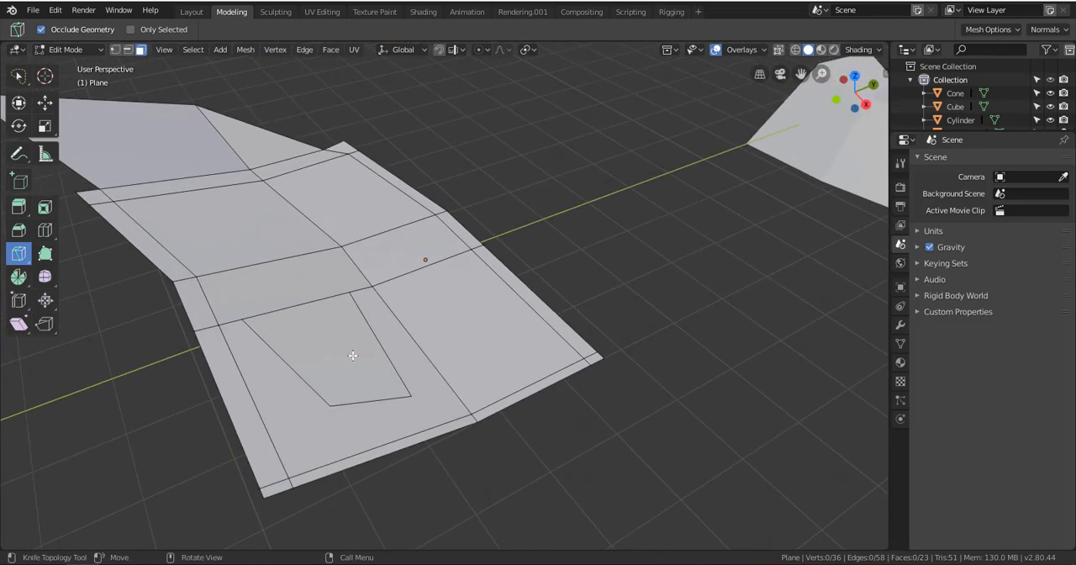
{"action": "left_click", "coordinate": [347, 377]}
{"action": "key", "text": "Escape"}
{"action": "left_click", "coordinate": [18, 78]}
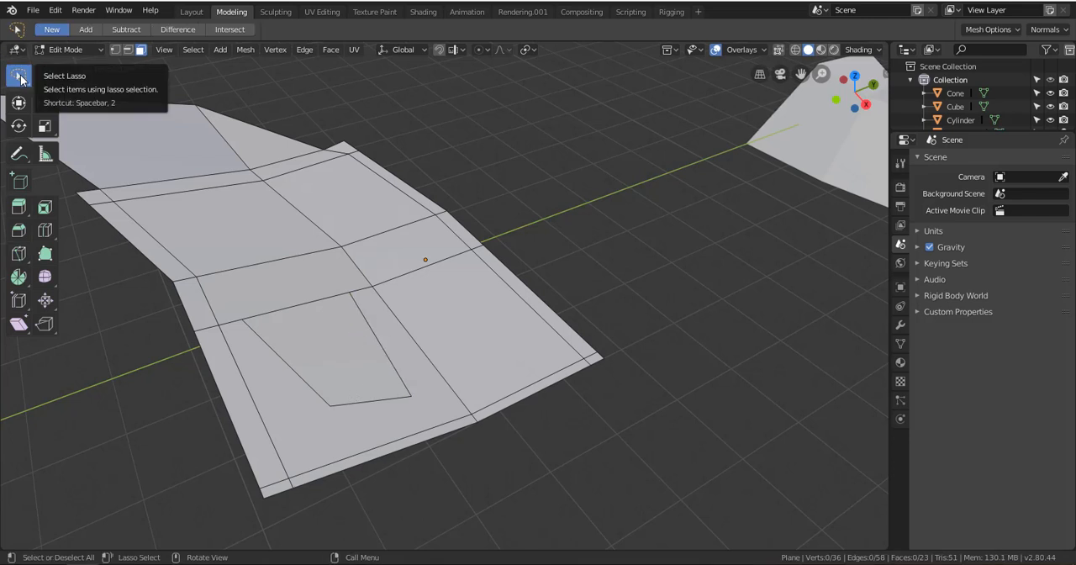
{"action": "left_click", "coordinate": [344, 317]}
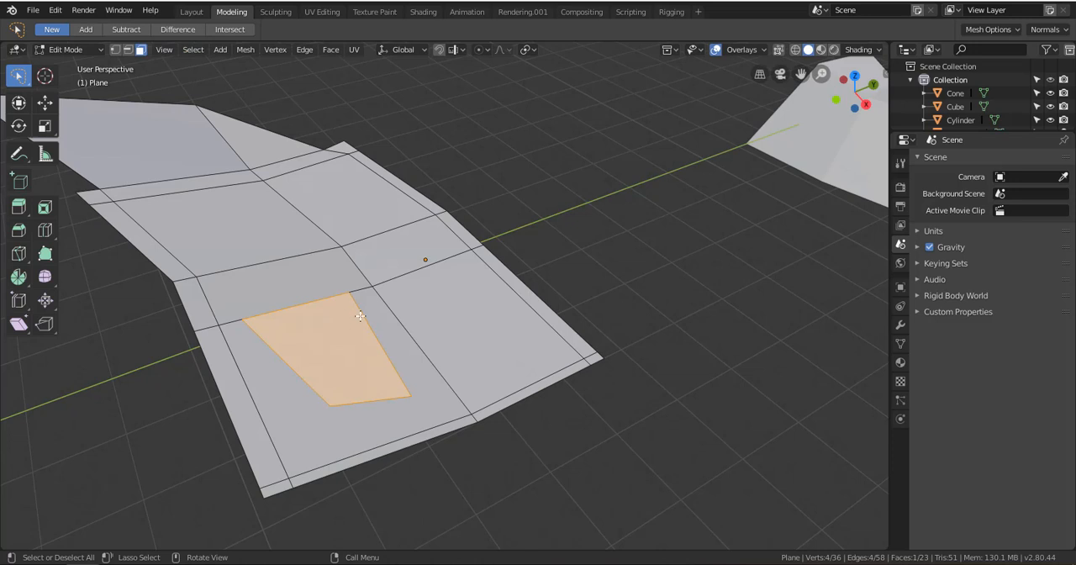
{"action": "key", "text": "e"}
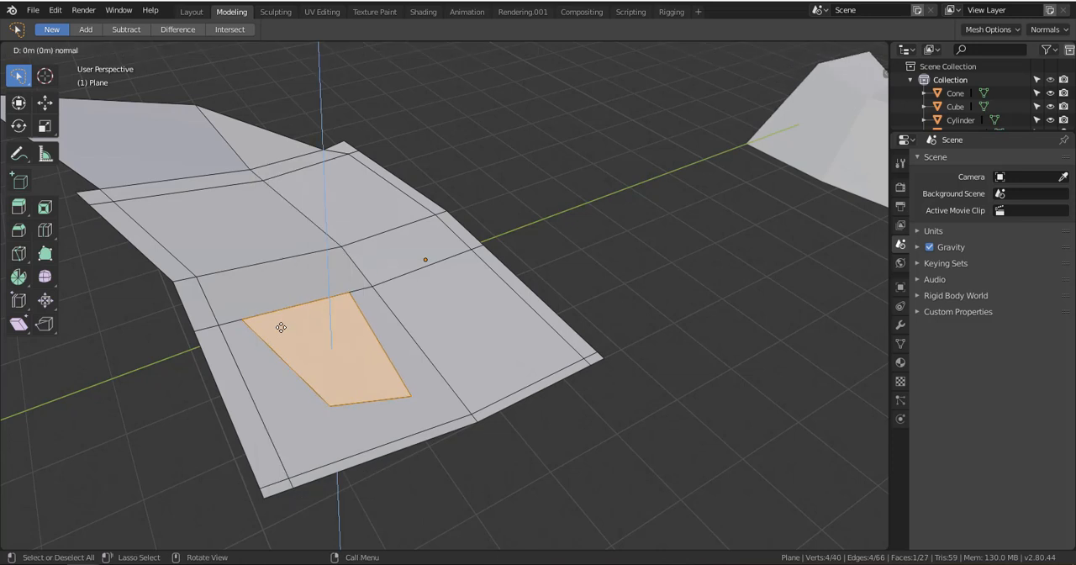
{"action": "left_click", "coordinate": [319, 333]}
Add a horizontal loop cut around the extruded block and slide it close to the block's base
{"action": "middle_click_drag", "start_coordinate": [318, 333], "coordinate": [335, 316]}
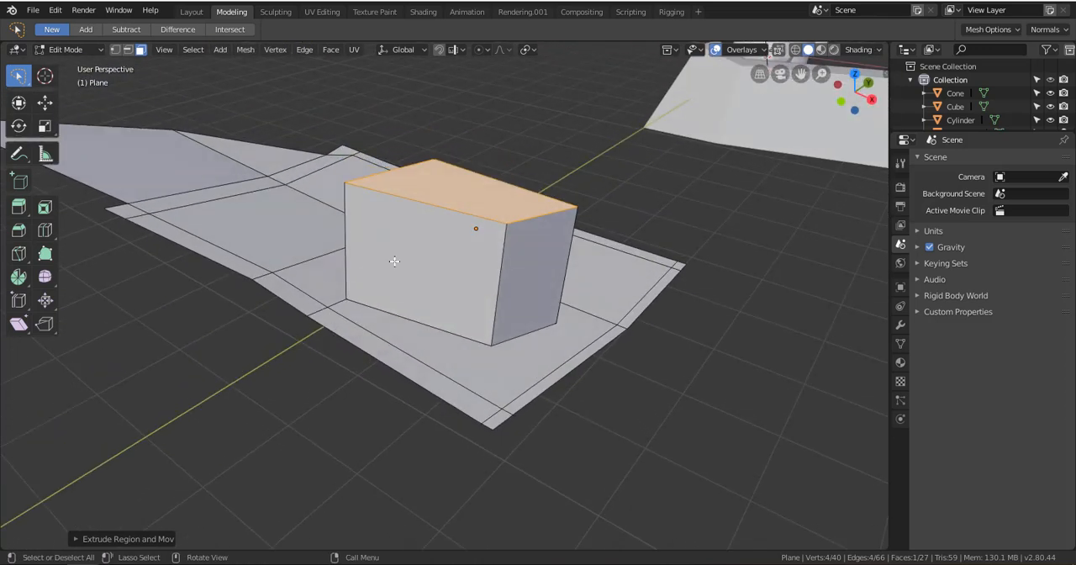
{"action": "key", "text": "ctrl+r"}
{"action": "left_click", "coordinate": [506, 284]}
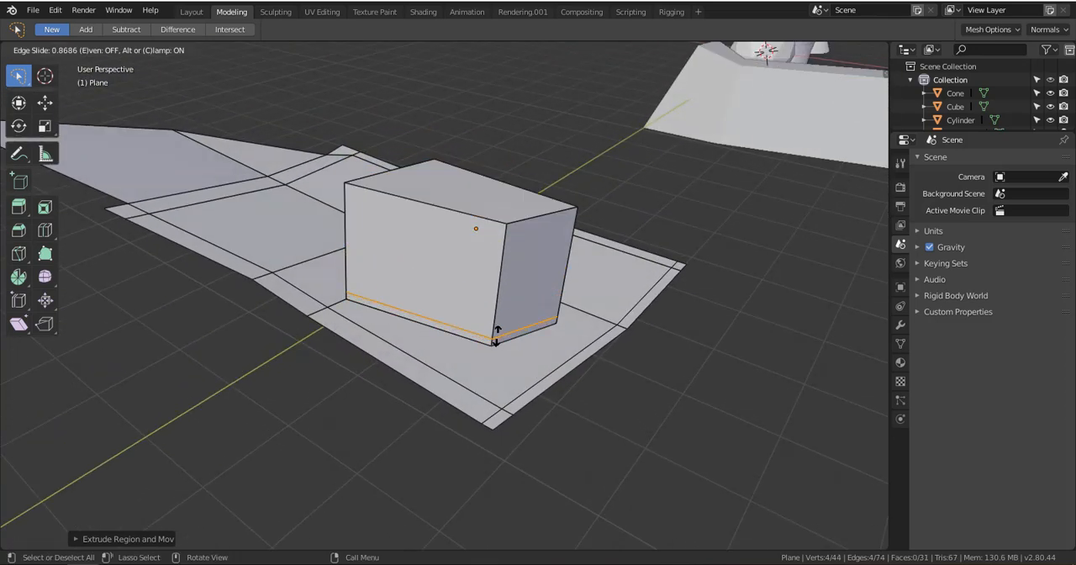
{"action": "left_click", "coordinate": [496, 338]}
Add two loop cuts over the block, one close to each opposite side, and clear the selection
{"action": "middle_click_drag", "start_coordinate": [516, 248], "coordinate": [629, 327]}
{"action": "key", "text": "ctrl+r"}
{"action": "left_click", "coordinate": [673, 324]}
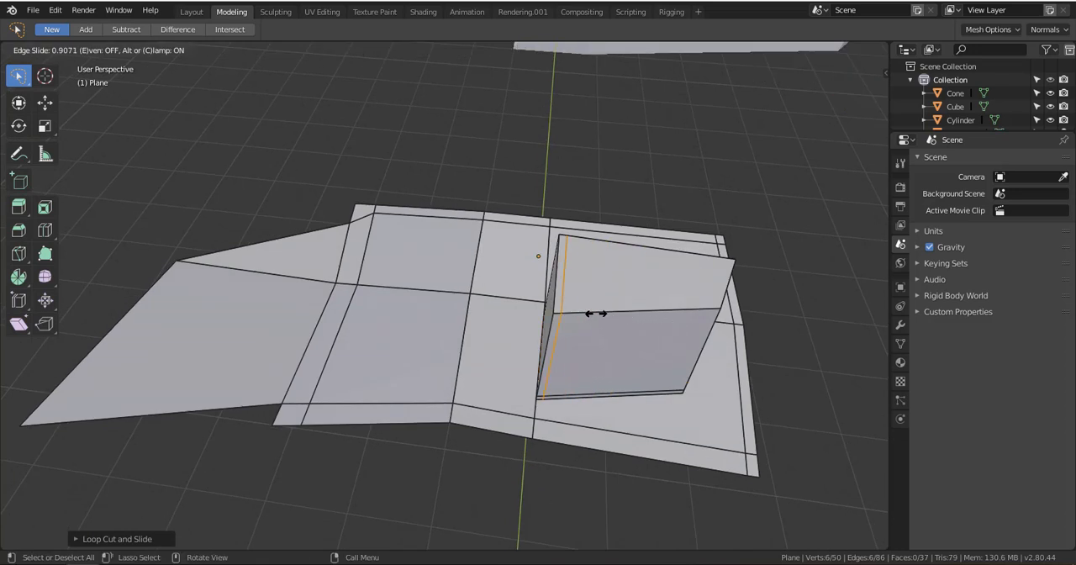
{"action": "left_click", "coordinate": [592, 314]}
{"action": "key", "text": "ctrl+r"}
{"action": "left_click", "coordinate": [664, 307]}
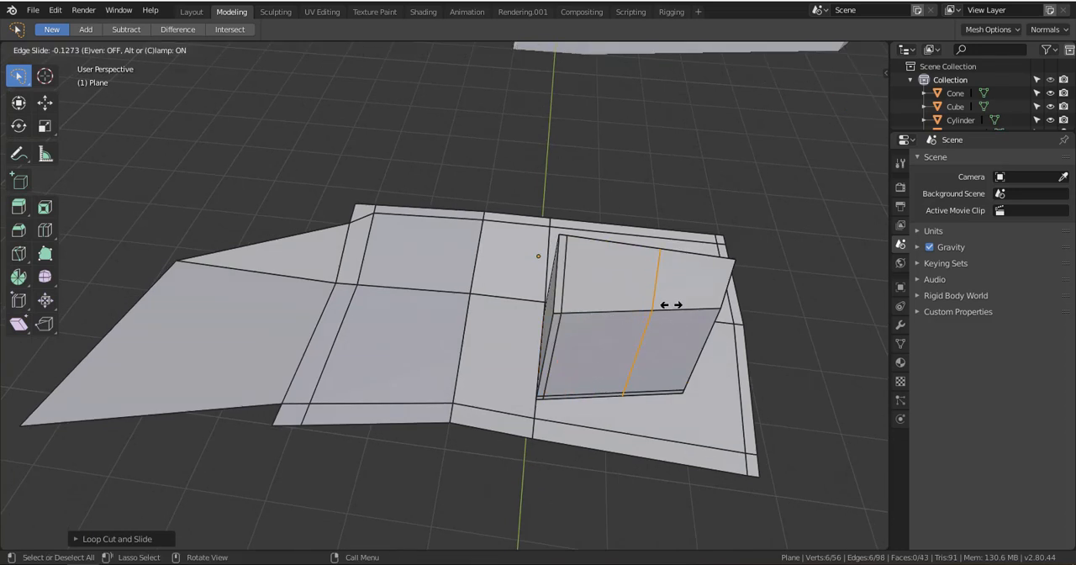
{"action": "left_click", "coordinate": [716, 313]}
{"action": "middle_click_drag", "start_coordinate": [684, 365], "coordinate": [559, 332]}
{"action": "middle_click_drag", "start_coordinate": [389, 280], "coordinate": [533, 360], "text": "shift"}
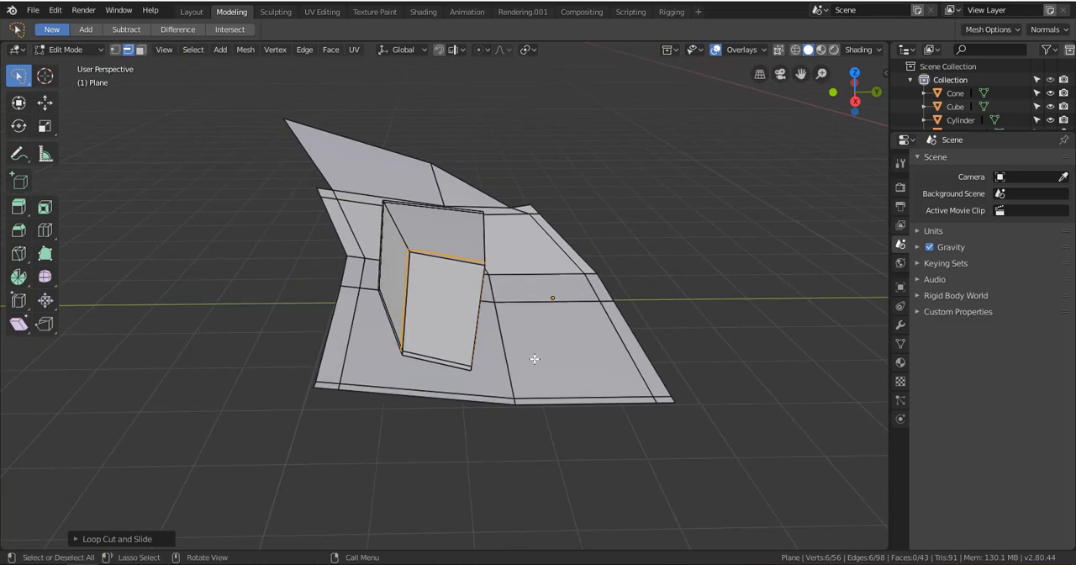
{"action": "key", "text": "a"}
{"action": "scroll", "coordinate": [484, 327], "scroll_direction": "up", "scroll_amount": 3}
{"action": "key", "text": "alt+a"}
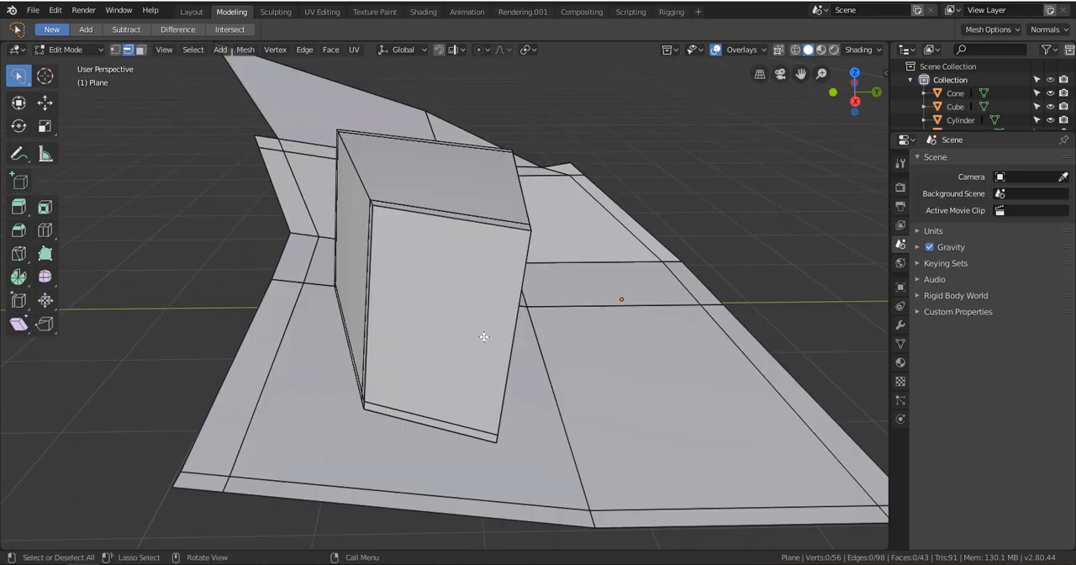
Try merging the block's bottom corner vertex into the nearby vertex by the plane's border with At First, undo the merge, and clear the selection
{"action": "scroll", "coordinate": [482, 336], "scroll_direction": "down", "scroll_amount": 4}
{"action": "middle_click_drag", "start_coordinate": [483, 336], "coordinate": [399, 300]}
{"action": "scroll", "coordinate": [381, 291], "scroll_direction": "up", "scroll_amount": 2}
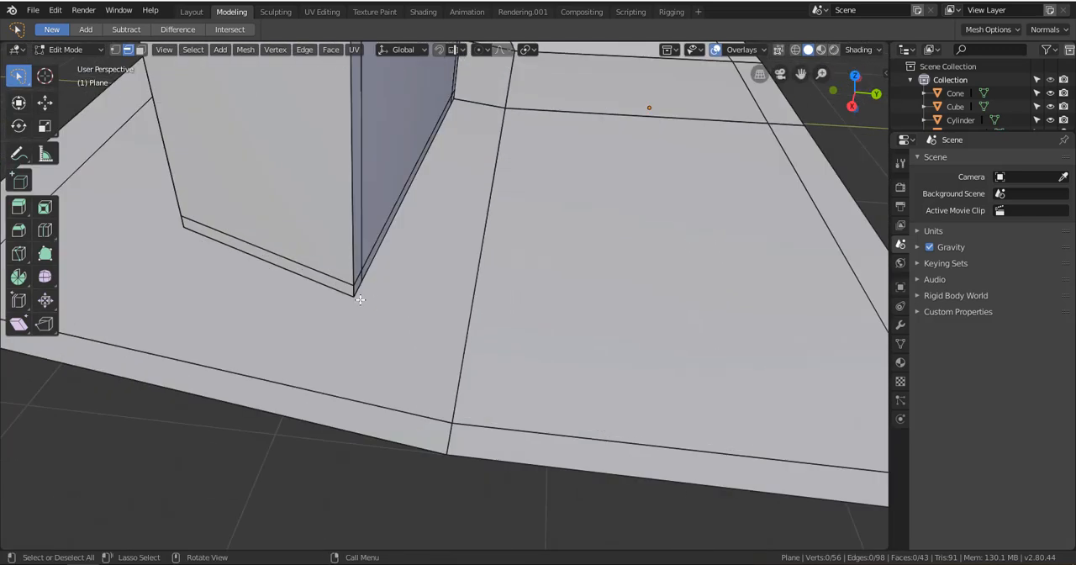
{"action": "left_click", "coordinate": [115, 48]}
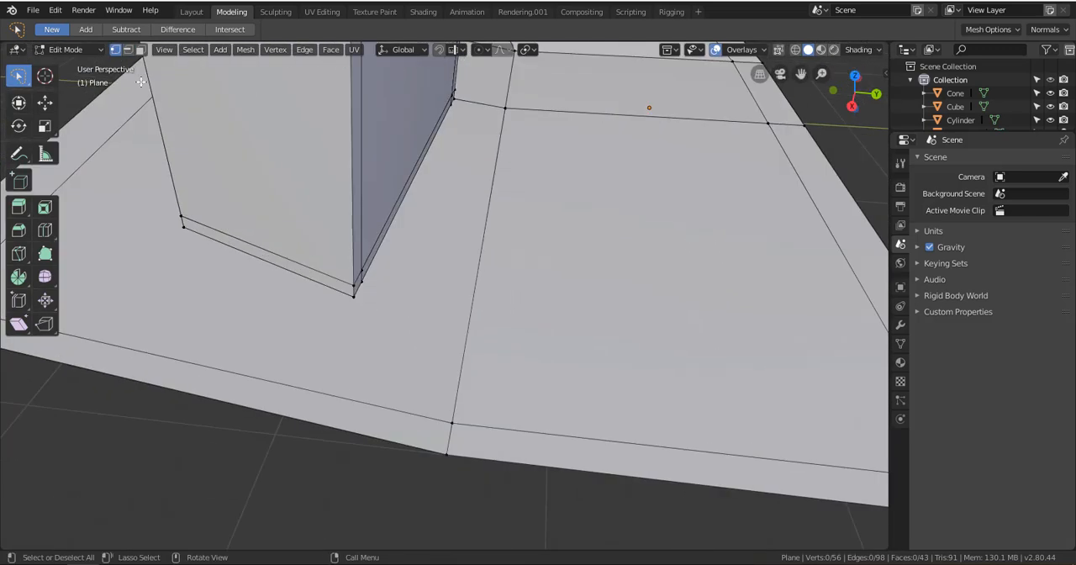
{"action": "left_click", "coordinate": [451, 427]}
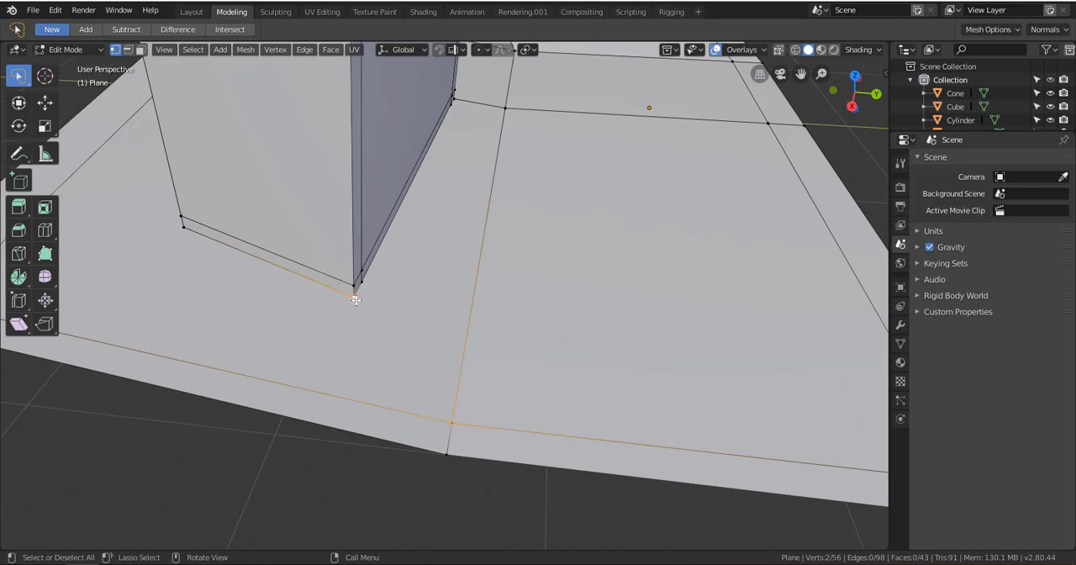
{"action": "key", "text": "m"}
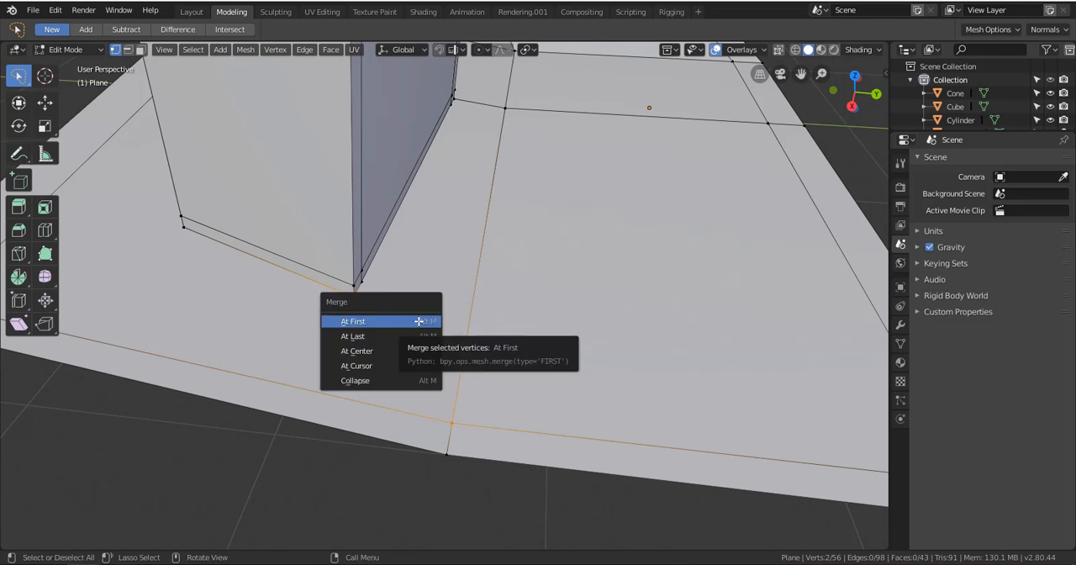
{"action": "left_click", "coordinate": [419, 320]}
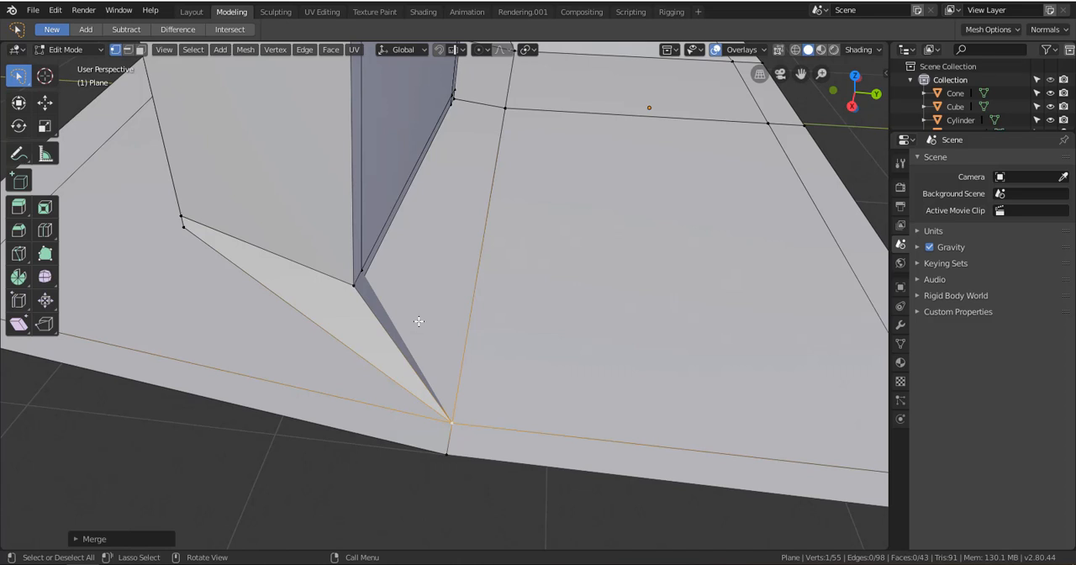
{"action": "key", "text": "ctrl+z"}
{"action": "key", "text": "a"}
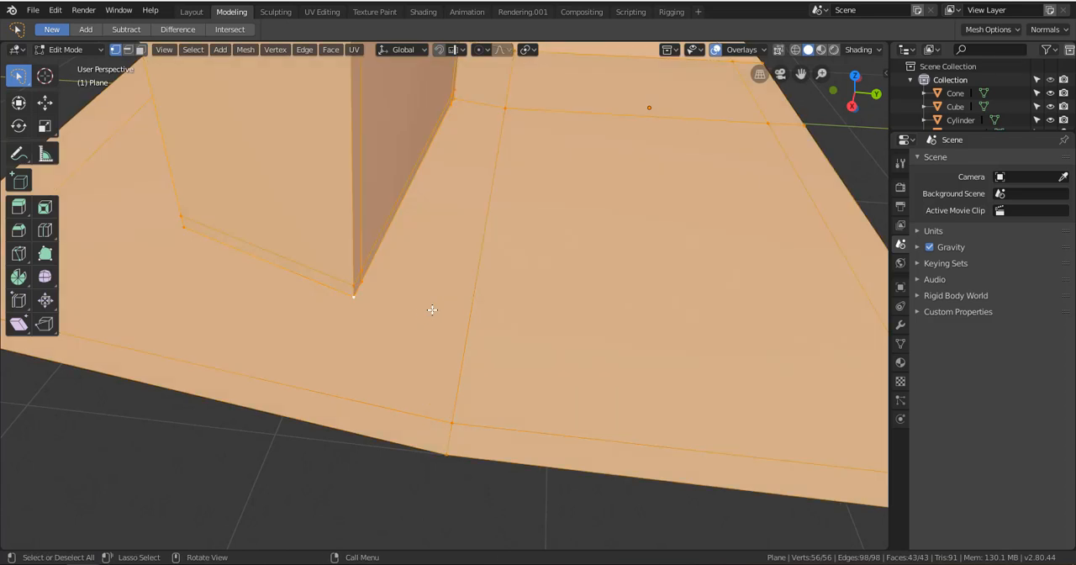
{"action": "key", "text": "alt+a"}
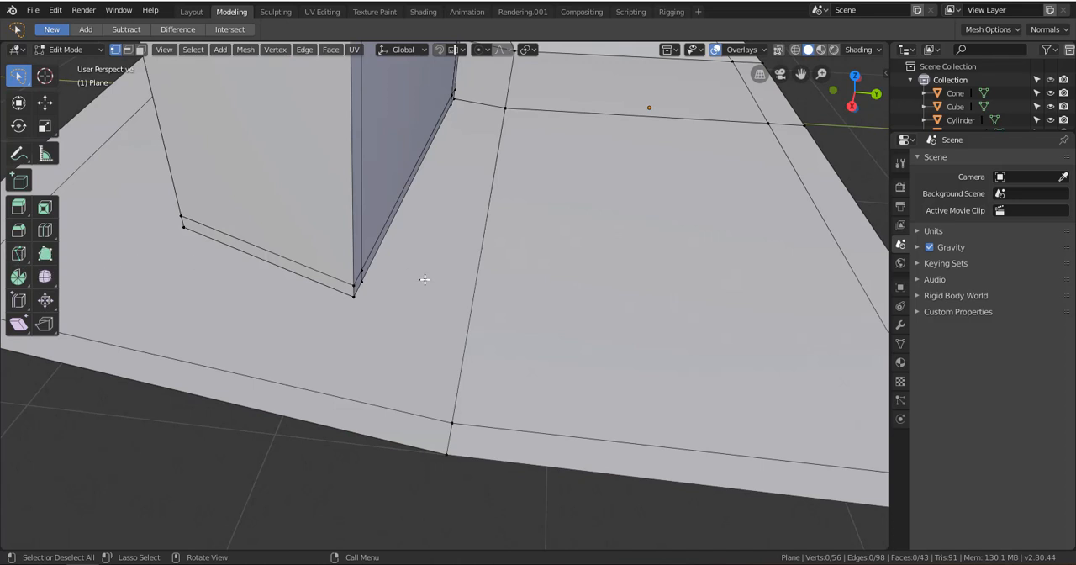
{"action": "key", "text": "k"}
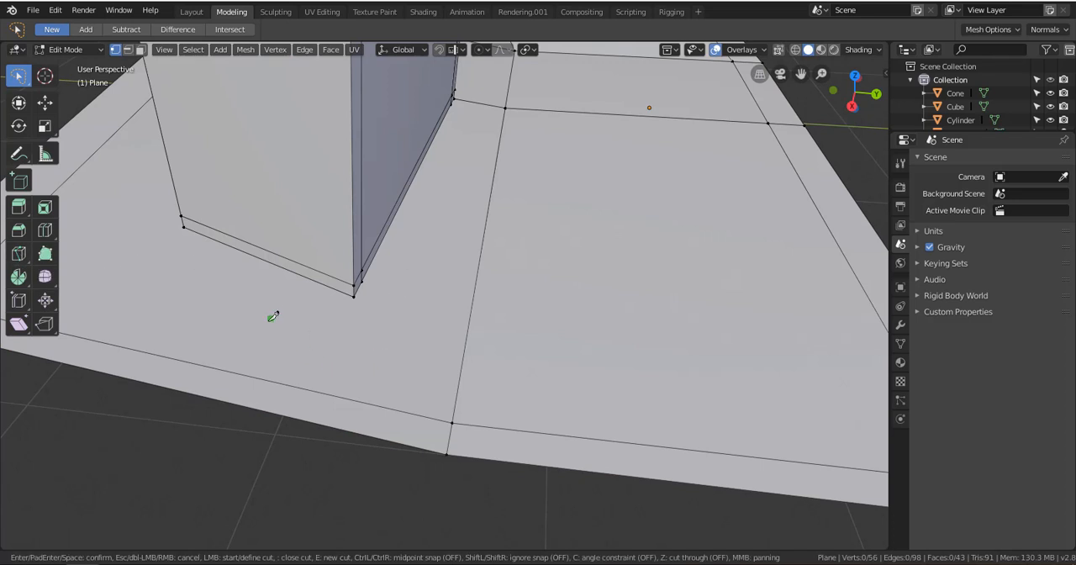
{"action": "key", "text": "Escape"}
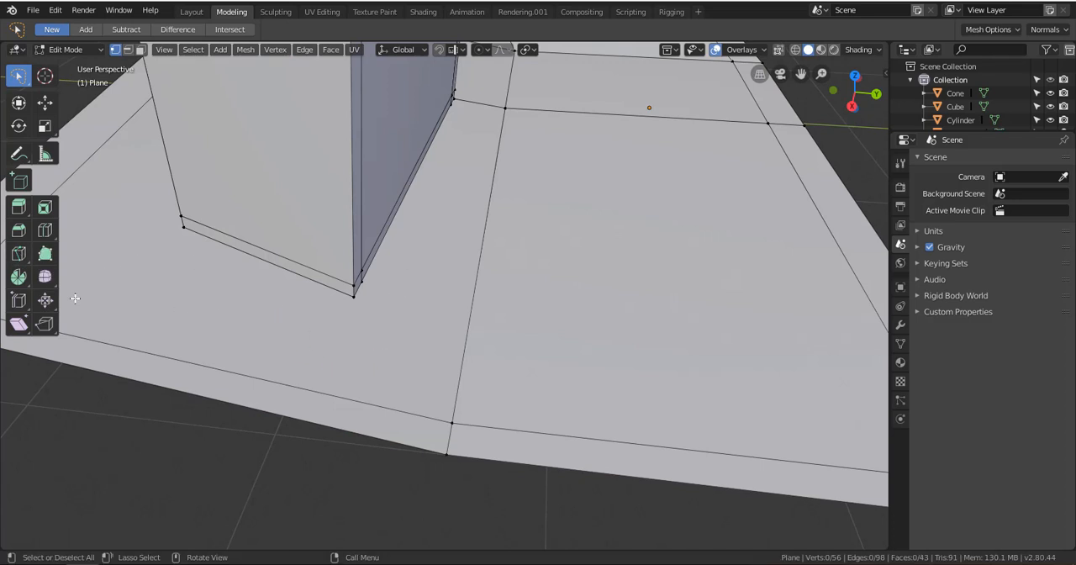
{"action": "left_click", "coordinate": [18, 256]}
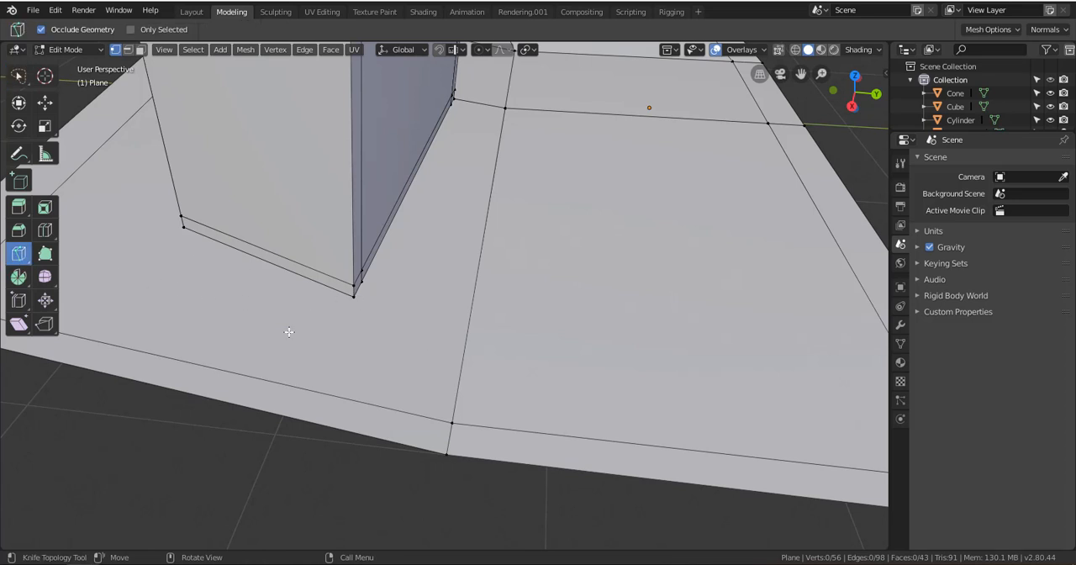
{"action": "left_click", "coordinate": [20, 78]}
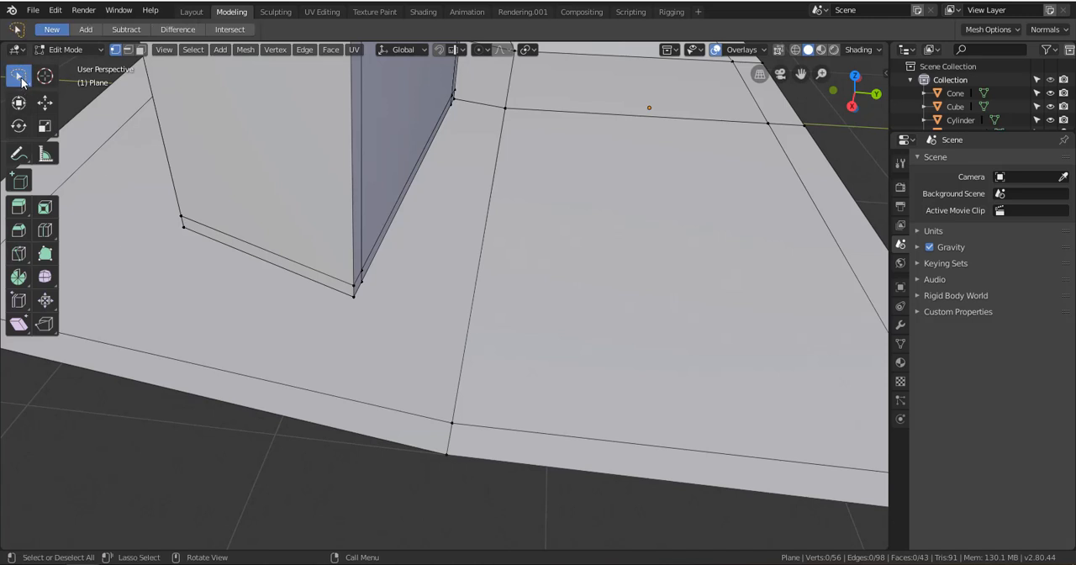
Try a knife cut from the block's bottom corner vertex to the nearby edge crossing along the plane's border, and undo the cut
{"action": "key", "text": "k"}
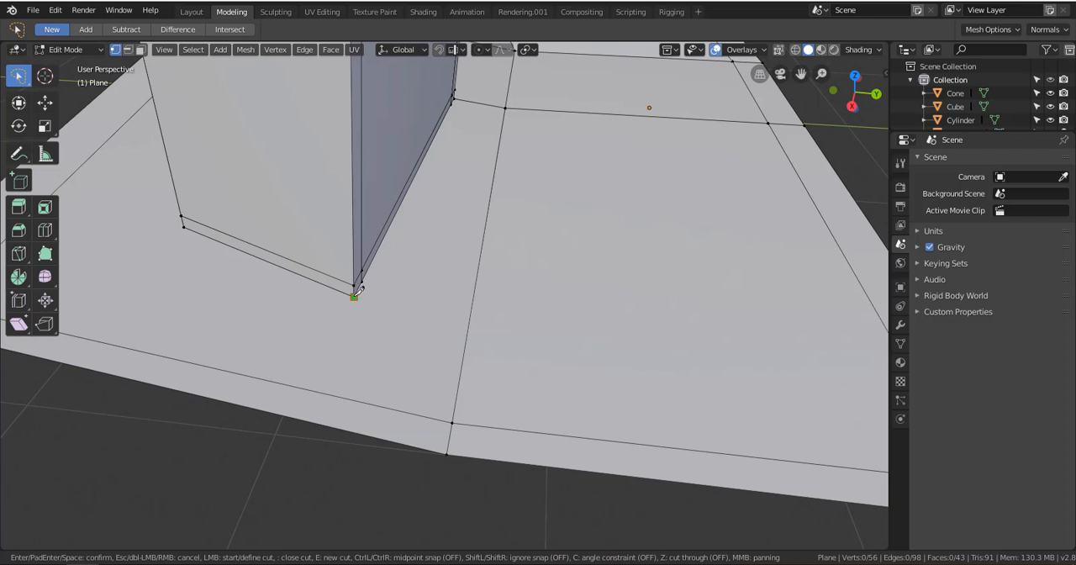
{"action": "left_click", "coordinate": [354, 296]}
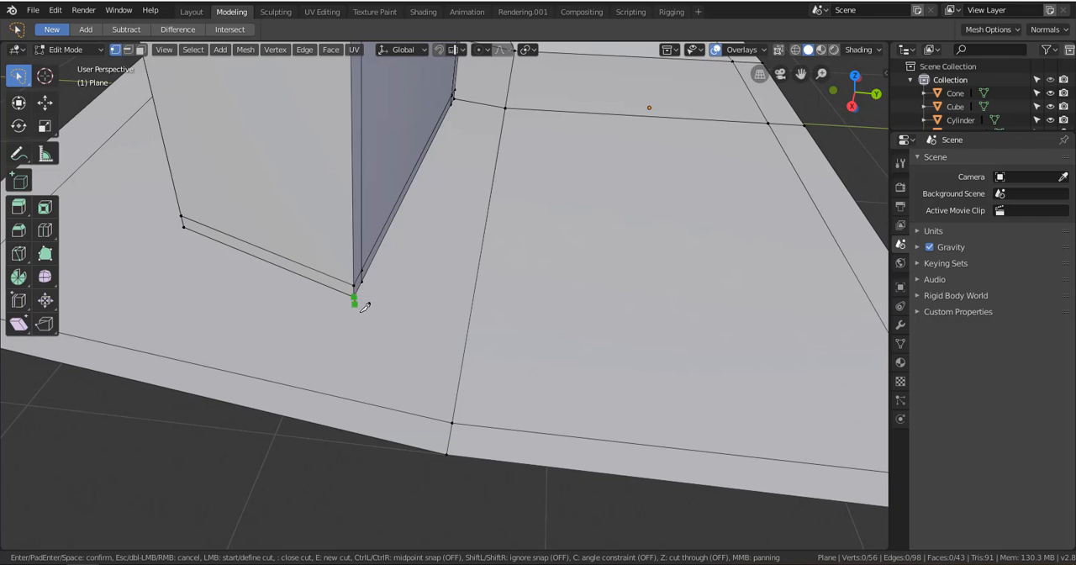
{"action": "left_click", "coordinate": [452, 423]}
{"action": "key", "text": "Return"}
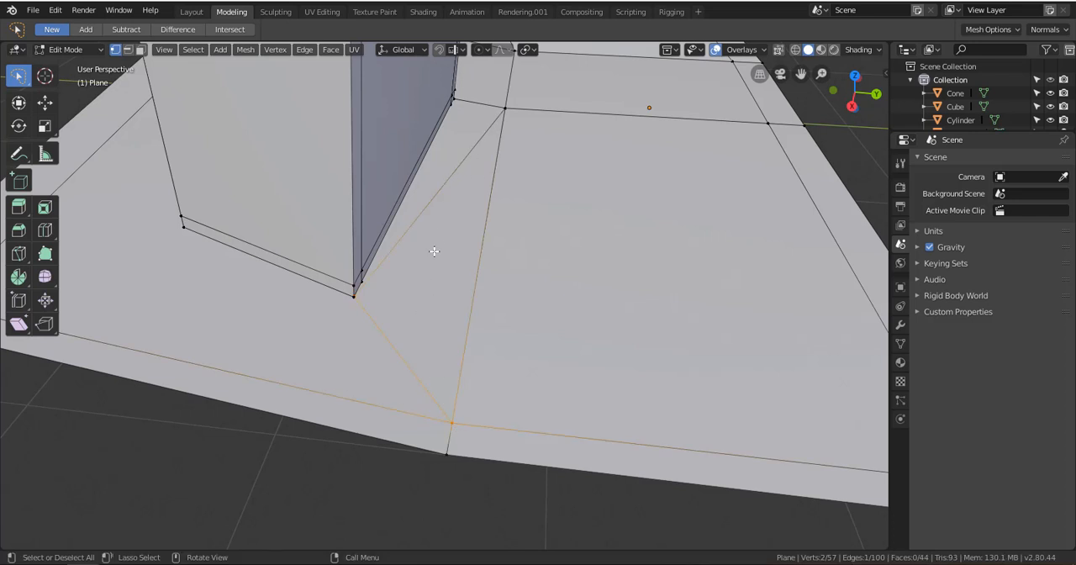
{"action": "scroll", "coordinate": [434, 250], "scroll_direction": "up", "scroll_amount": 5}
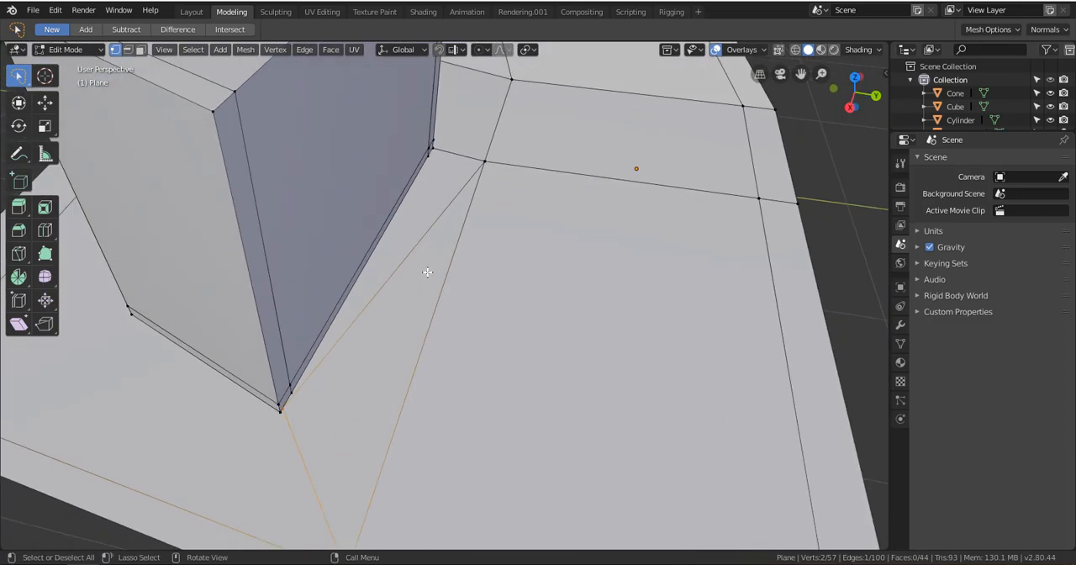
{"action": "left_click_drag", "start_coordinate": [365, 334], "coordinate": [368, 320], "text": "alt"}
{"action": "scroll", "coordinate": [328, 252], "scroll_direction": "up", "scroll_amount": 2}
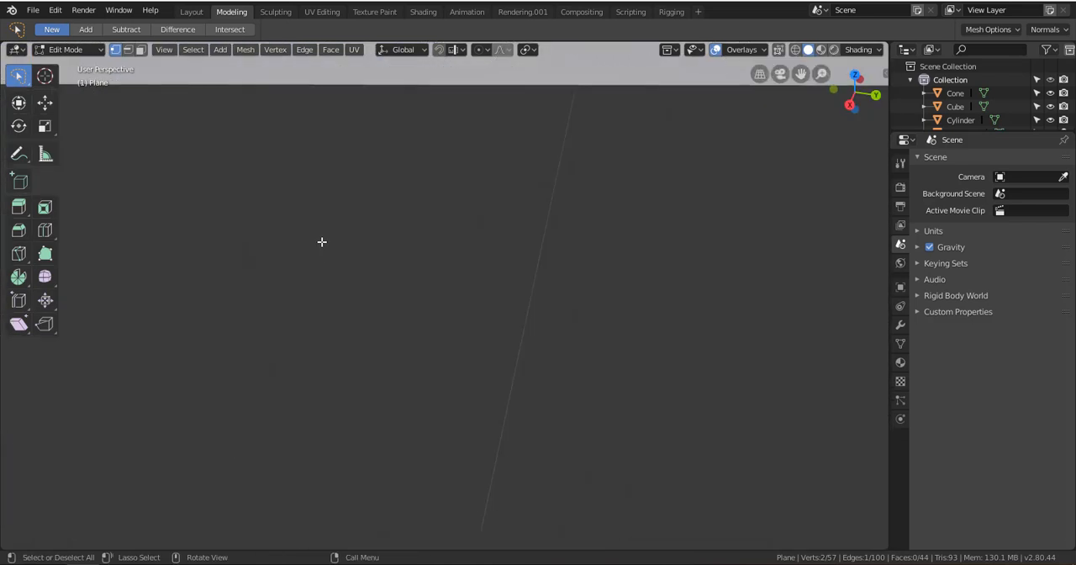
{"action": "left_click_drag", "start_coordinate": [298, 230], "coordinate": [402, 274], "text": "alt+shift"}
{"action": "scroll", "coordinate": [313, 237], "scroll_direction": "down", "scroll_amount": 3}
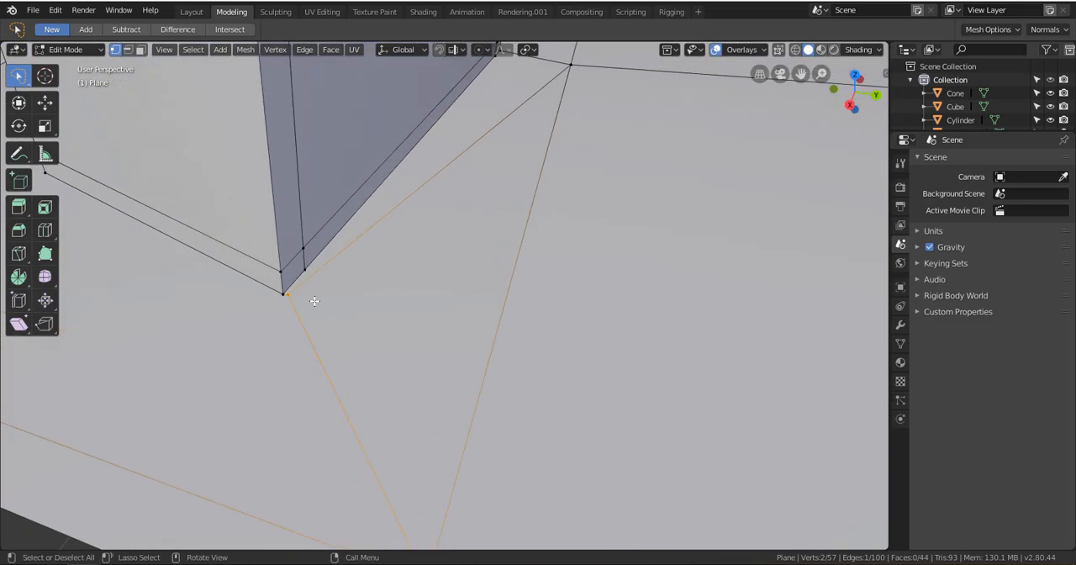
{"action": "scroll", "coordinate": [314, 300], "scroll_direction": "up", "scroll_amount": 2}
{"action": "scroll", "coordinate": [308, 286], "scroll_direction": "down", "scroll_amount": 2}
{"action": "left_click_drag", "start_coordinate": [329, 282], "coordinate": [362, 282], "text": "alt+shift"}
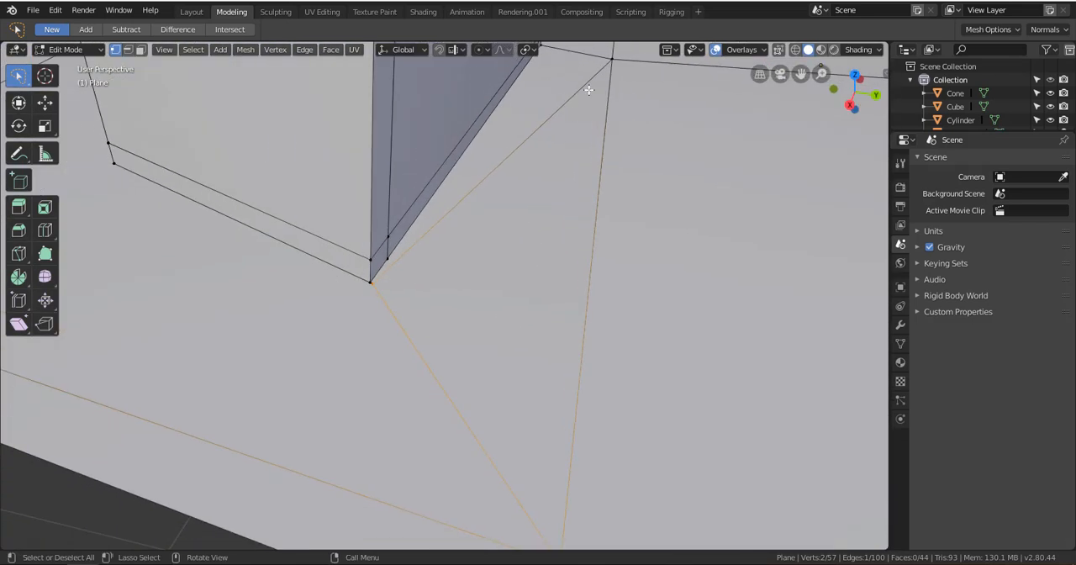
{"action": "key", "text": "ctrl+x"}
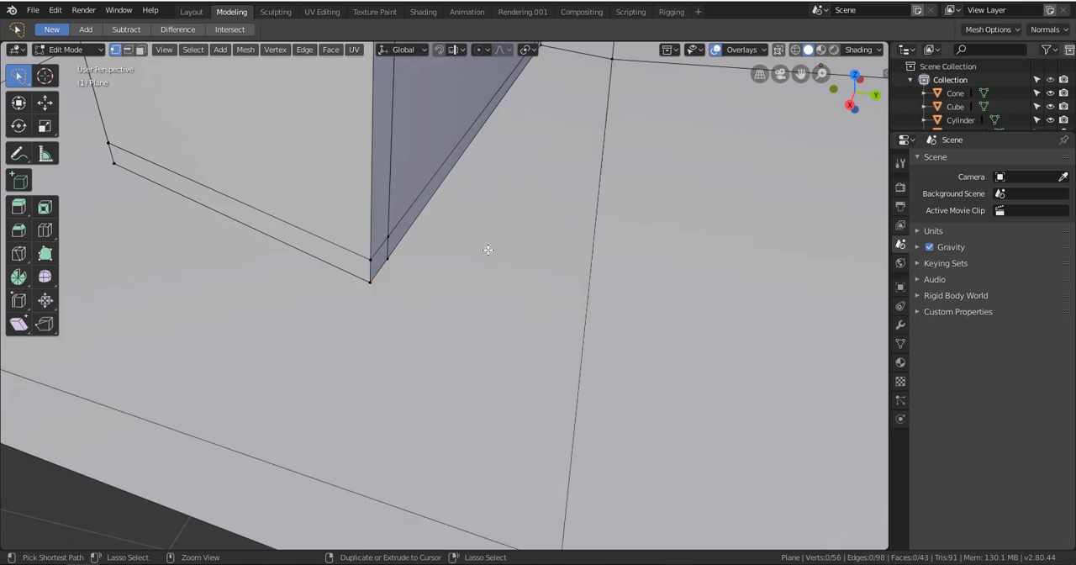
Try a knife cut running from the block's bottom corner to the border edge crossing and back to the same corner
{"action": "scroll", "coordinate": [435, 279], "scroll_direction": "up", "scroll_amount": 2}
{"action": "left_click_drag", "start_coordinate": [377, 276], "coordinate": [450, 266], "text": "alt+shift"}
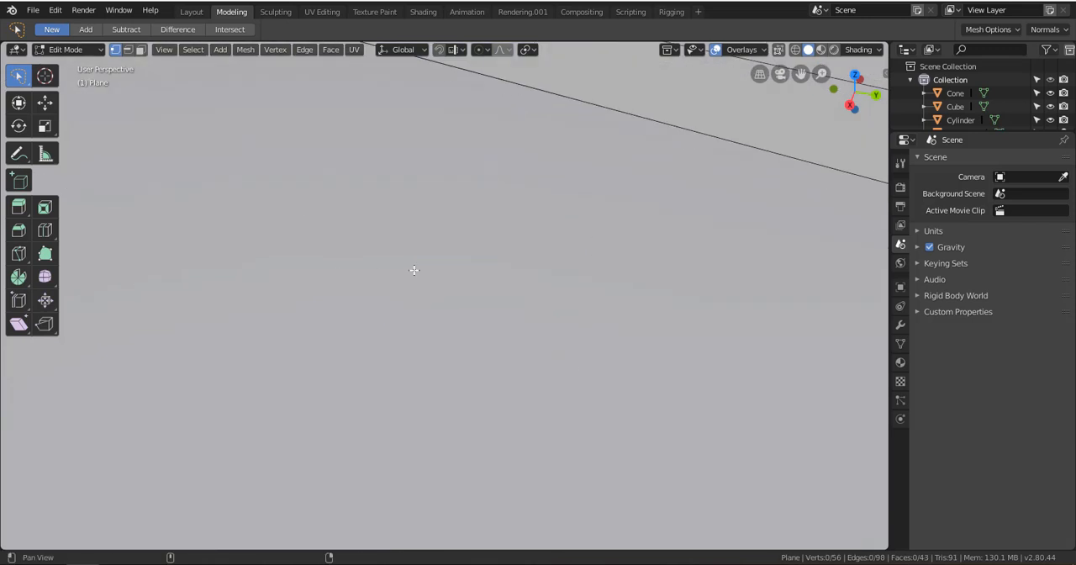
{"action": "scroll", "coordinate": [449, 267], "scroll_direction": "down", "scroll_amount": 4}
{"action": "left_click_drag", "start_coordinate": [368, 238], "coordinate": [419, 226], "text": "alt+shift"}
{"action": "key", "text": "k"}
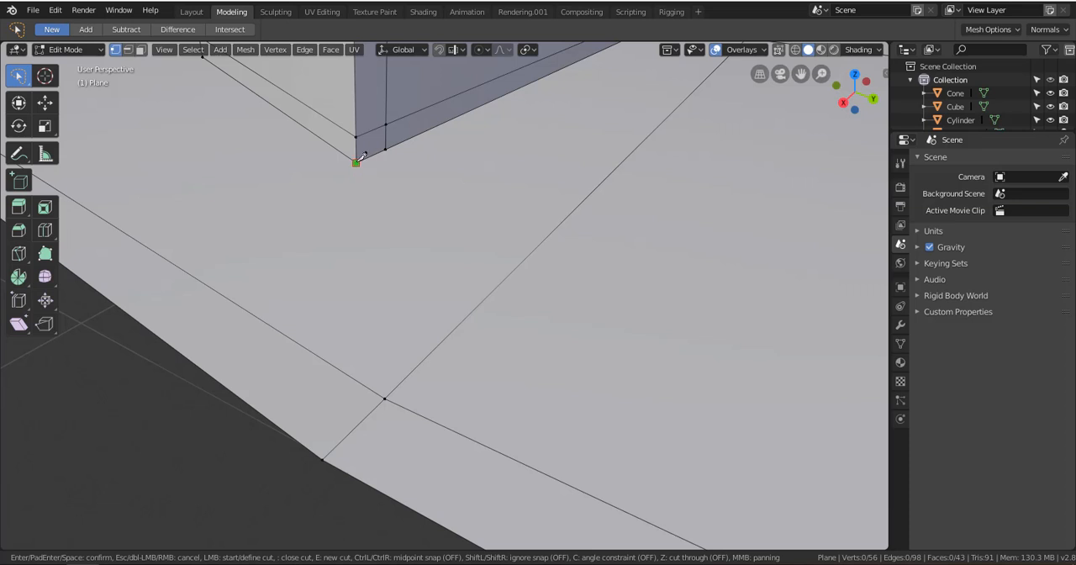
{"action": "left_click", "coordinate": [357, 159]}
{"action": "left_click", "coordinate": [386, 398]}
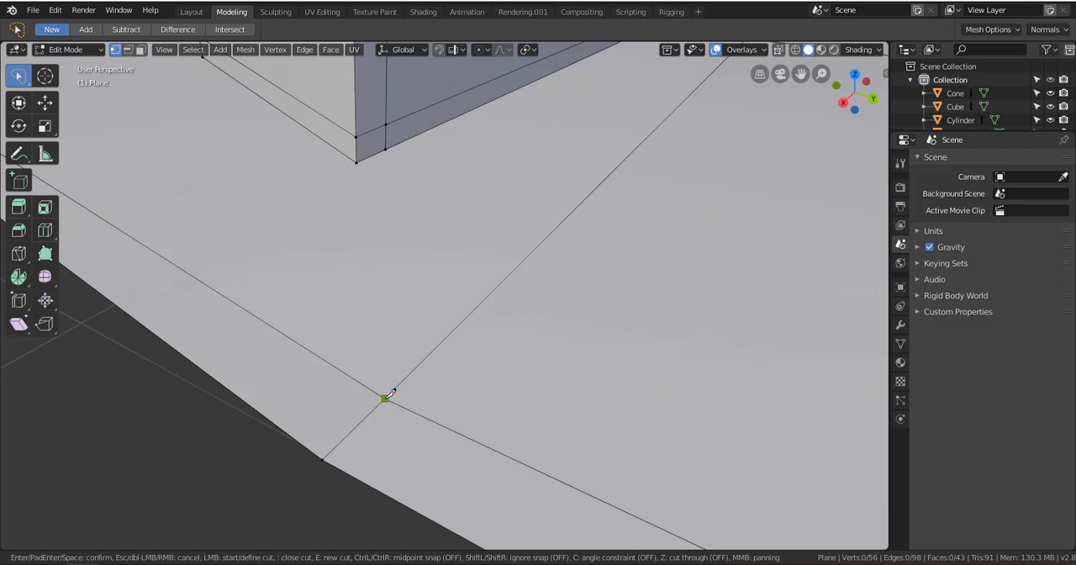
{"action": "left_click", "coordinate": [360, 157]}
{"action": "key", "text": "Return"}
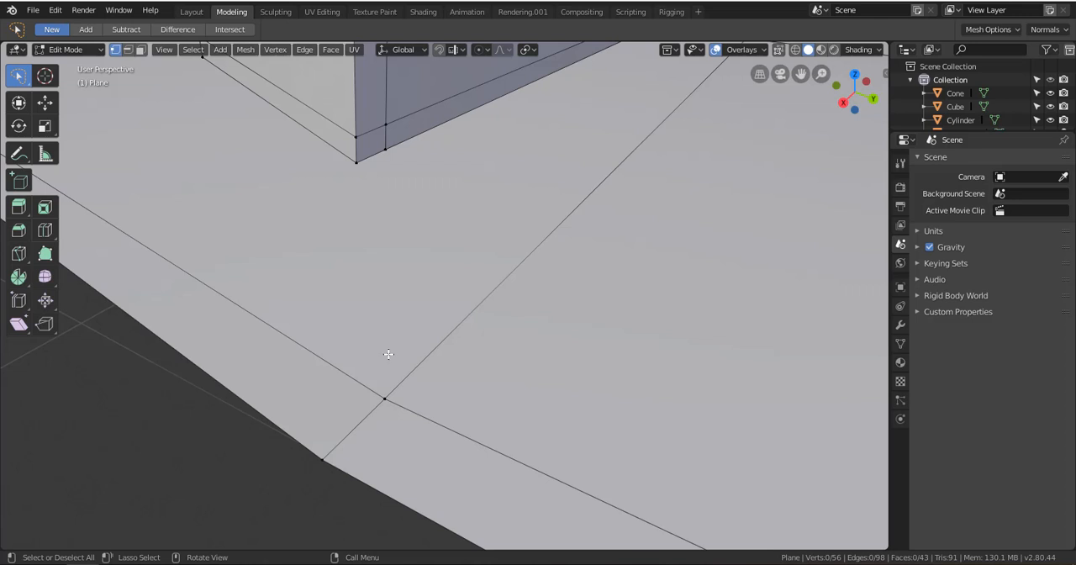
{"action": "middle_click_drag", "start_coordinate": [384, 355], "coordinate": [471, 340]}
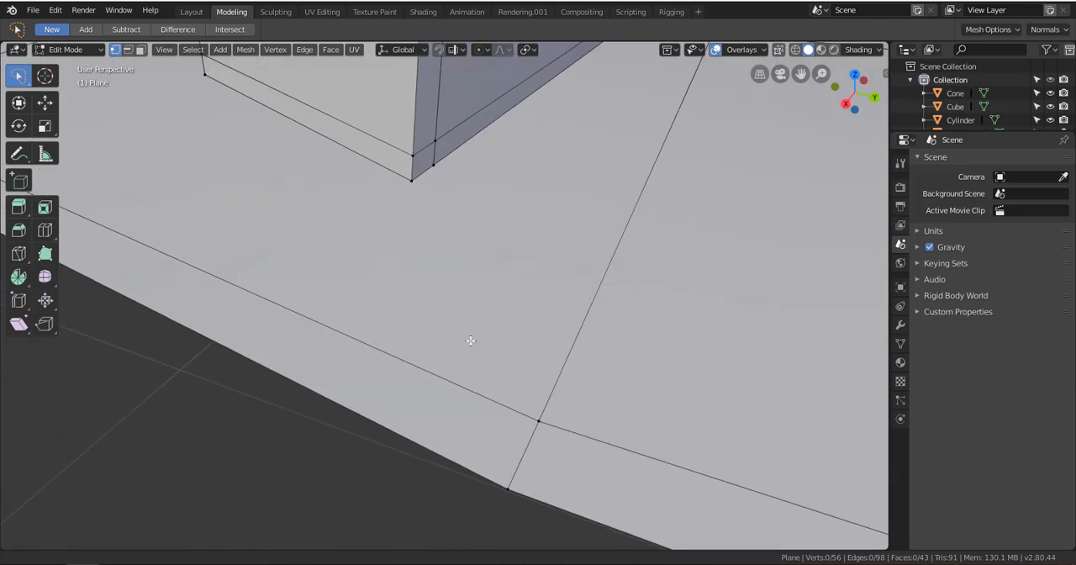
{"action": "key", "text": "k"}
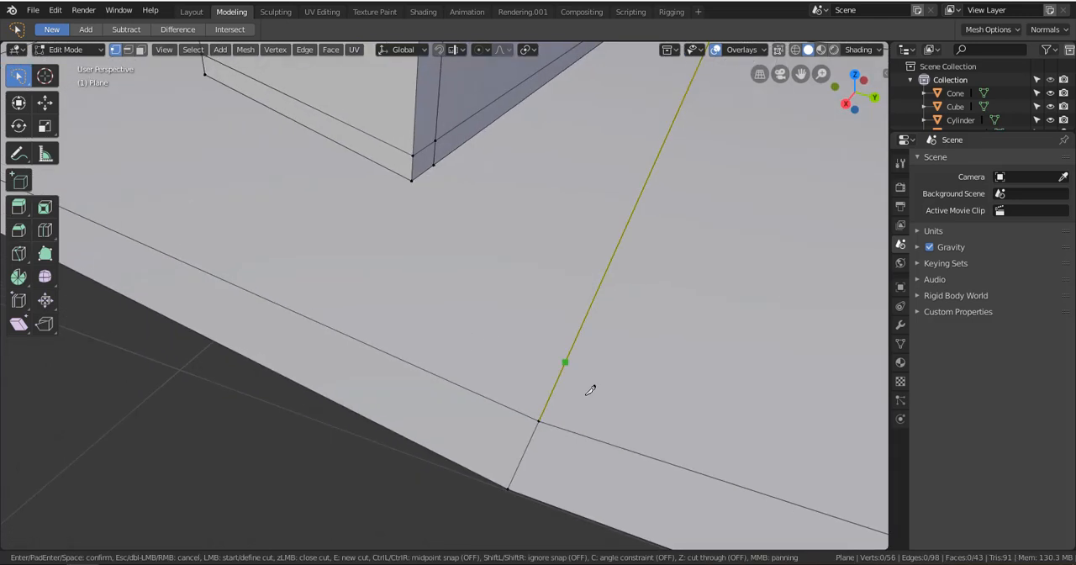
{"action": "left_click", "coordinate": [539, 420]}
{"action": "left_click", "coordinate": [413, 181]}
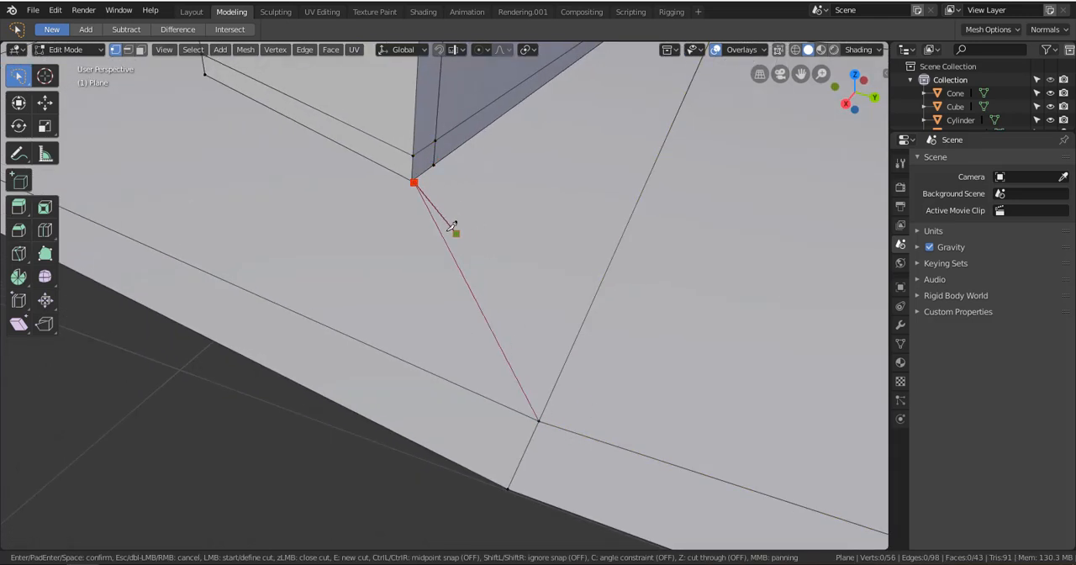
{"action": "key", "text": "ctrl"}
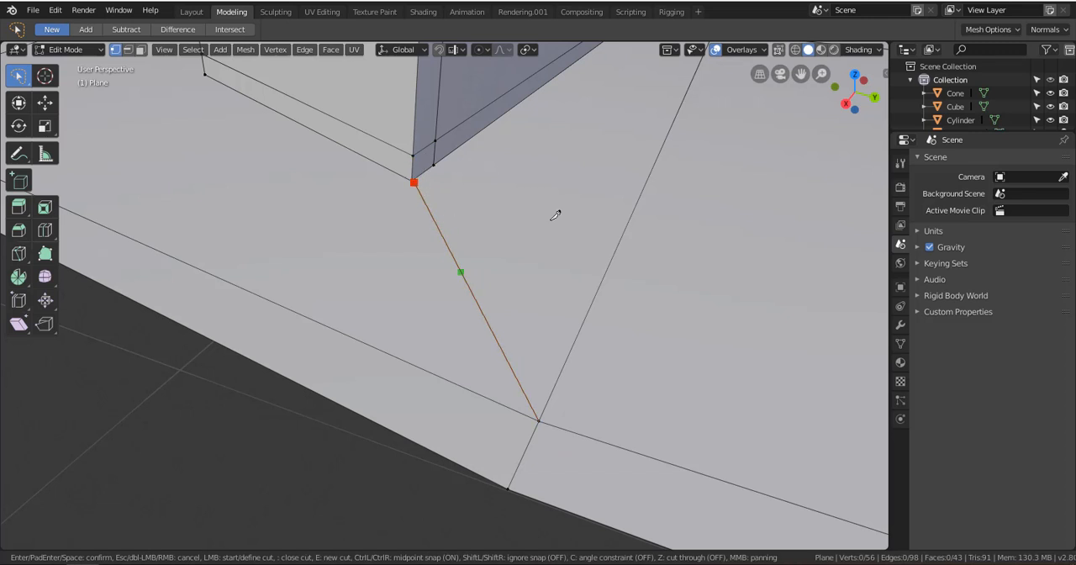
{"action": "key", "text": "Escape"}
Try a knife cut from the border edge crossing to the block's bottom corner, retracing the line several times, and undo it
{"action": "key", "text": "k"}
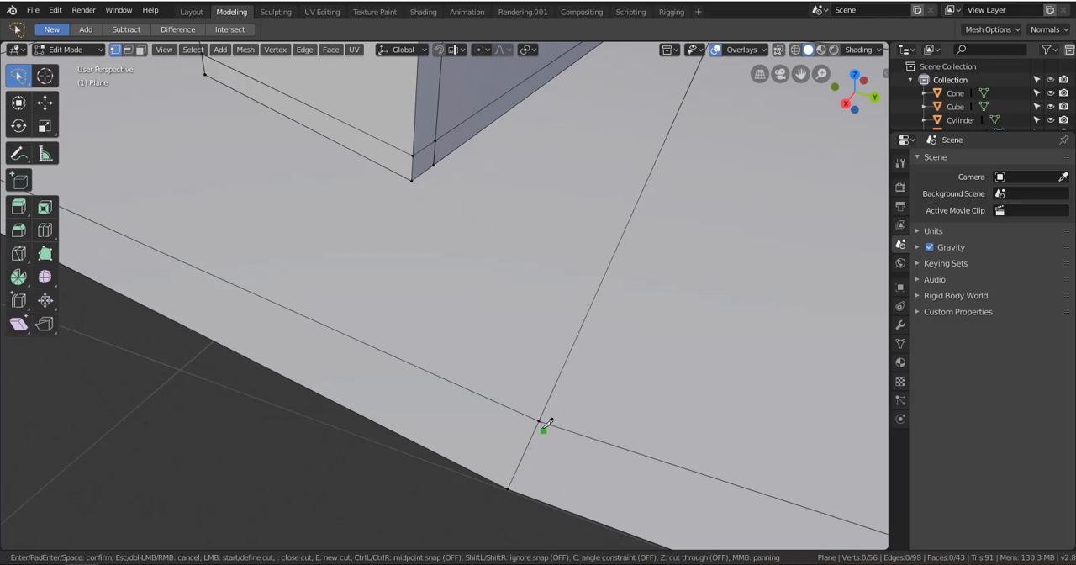
{"action": "left_click", "coordinate": [539, 420]}
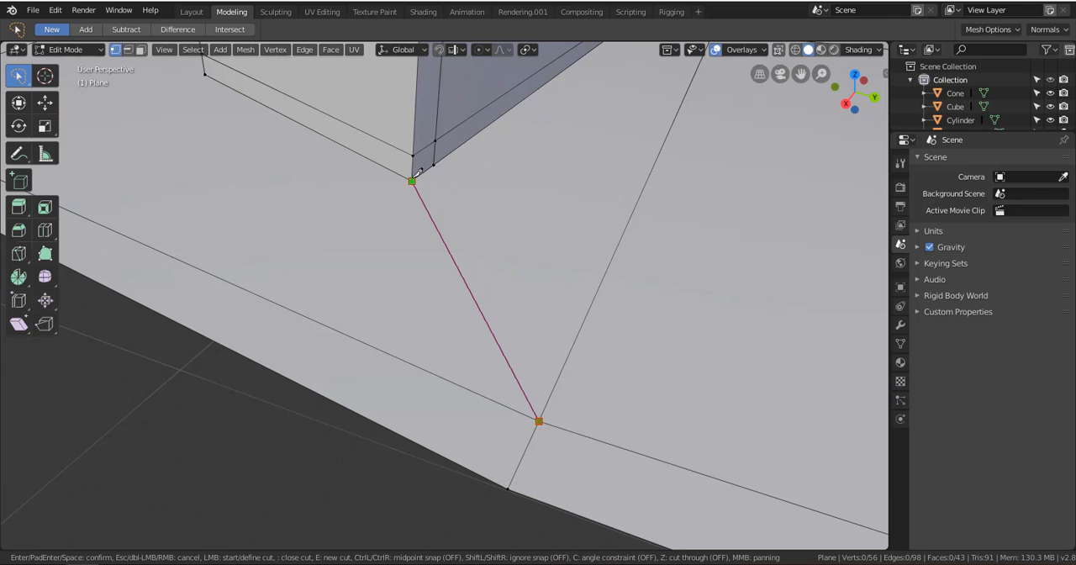
{"action": "left_click", "coordinate": [413, 179]}
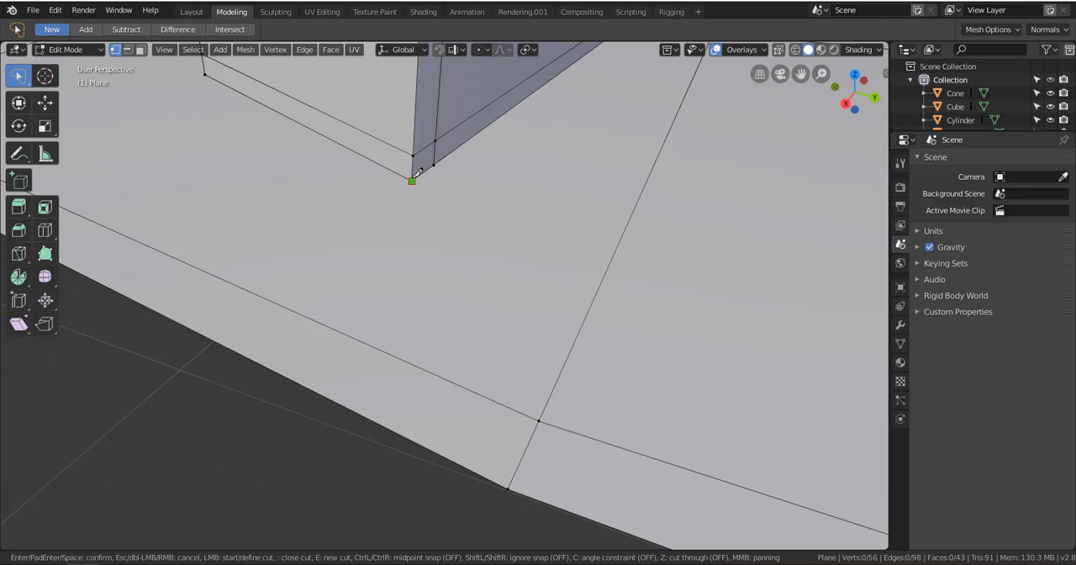
{"action": "left_click", "coordinate": [539, 420]}
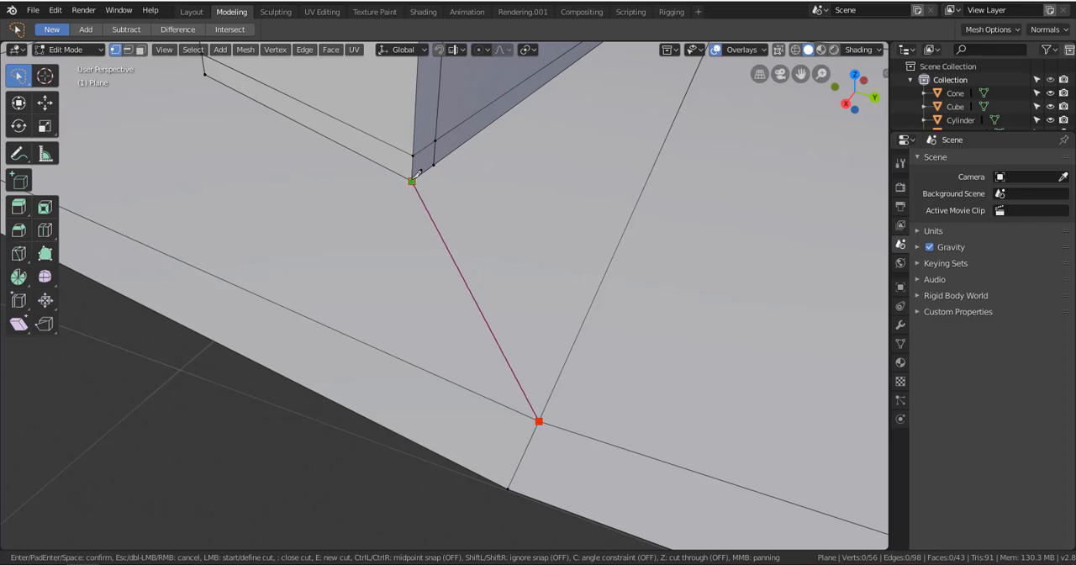
{"action": "left_click", "coordinate": [413, 180]}
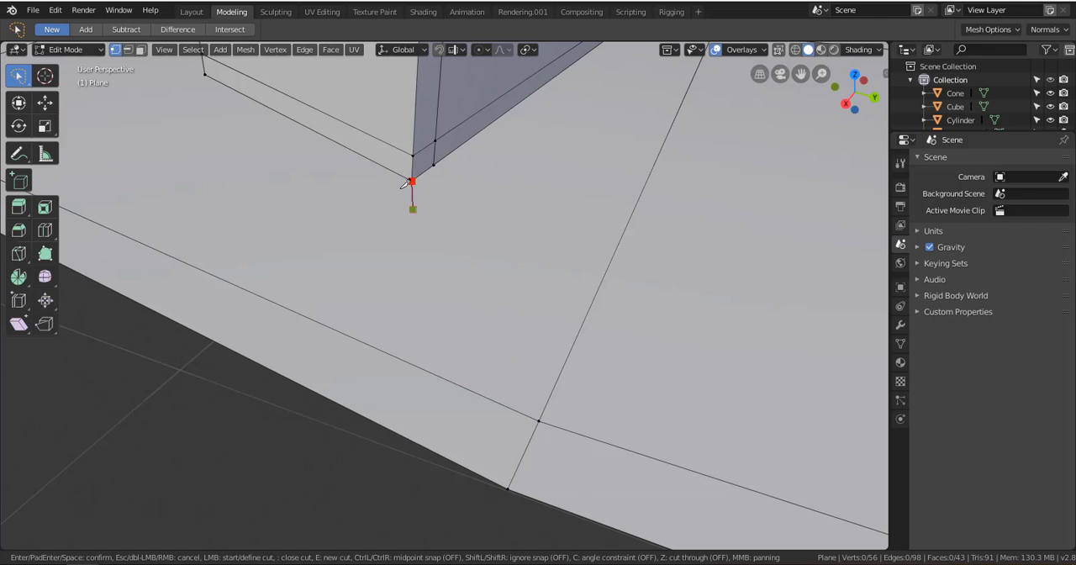
{"action": "left_click", "coordinate": [539, 420]}
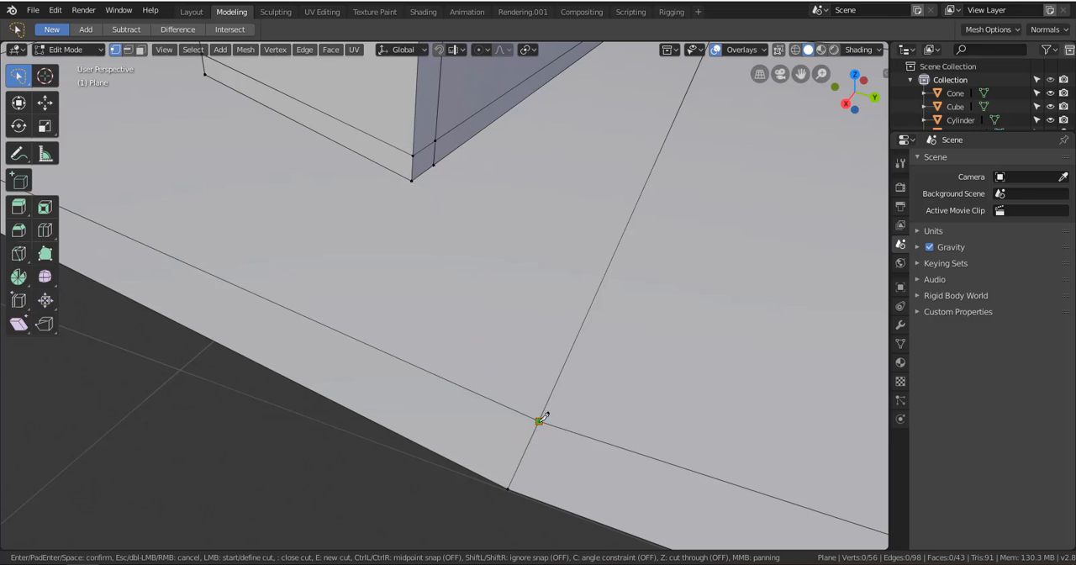
{"action": "left_click", "coordinate": [412, 180]}
{"action": "key", "text": "Return"}
{"action": "middle_click_drag", "start_coordinate": [462, 235], "coordinate": [533, 335]}
{"action": "key", "text": "ctrl+z"}
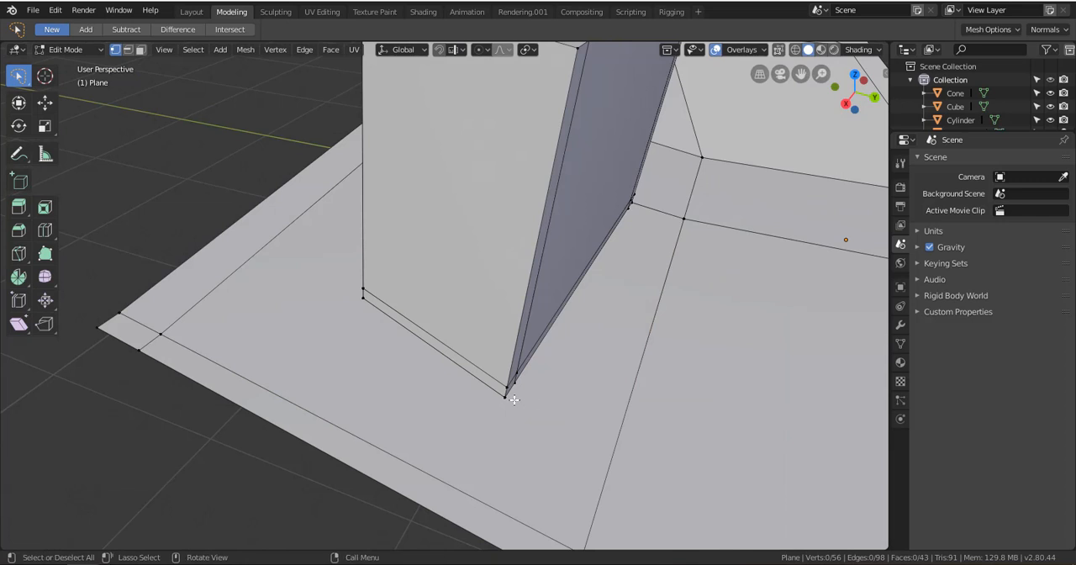
Knife-cut an edge from the block's outer bottom corner to the edge crossing near the plane's outer corner
{"action": "scroll", "coordinate": [509, 384], "scroll_direction": "up", "scroll_amount": 6}
{"action": "middle_click_drag", "start_coordinate": [344, 322], "coordinate": [434, 305], "text": "shift"}
{"action": "scroll", "coordinate": [439, 303], "scroll_direction": "down", "scroll_amount": 1}
{"action": "key", "text": "k"}
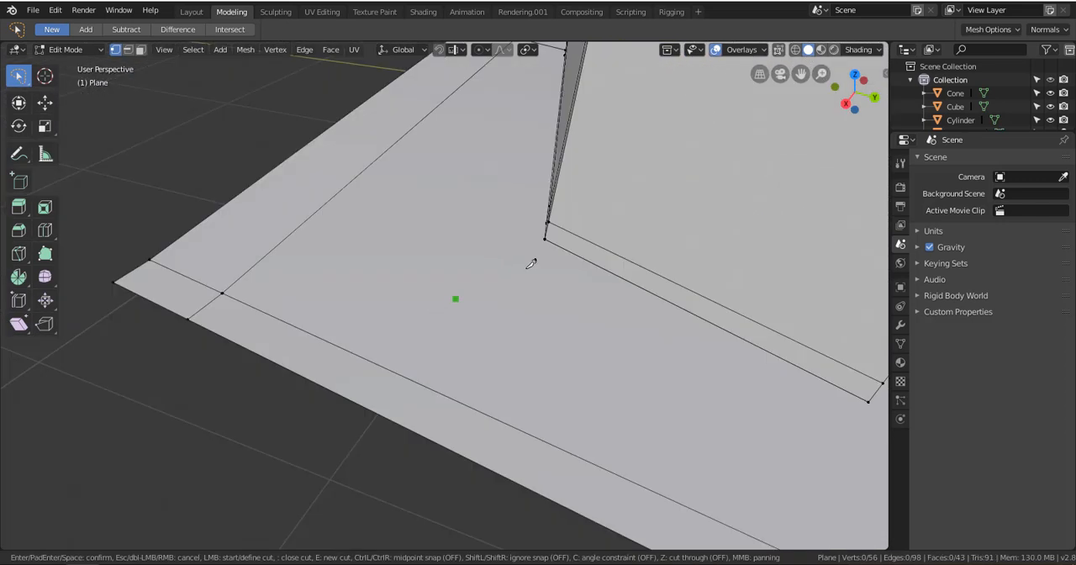
{"action": "left_click", "coordinate": [546, 238]}
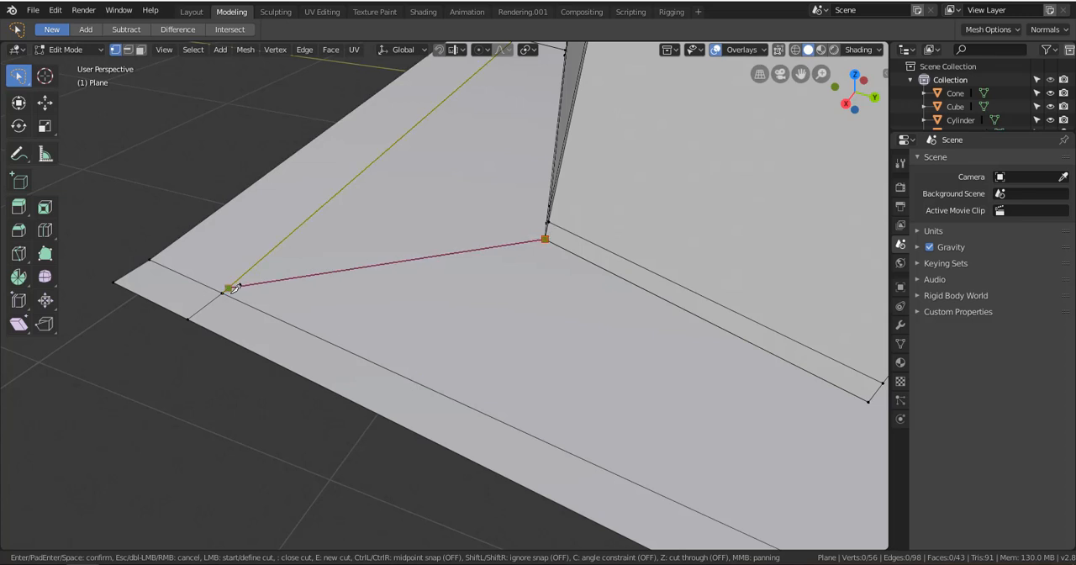
{"action": "left_click", "coordinate": [223, 292]}
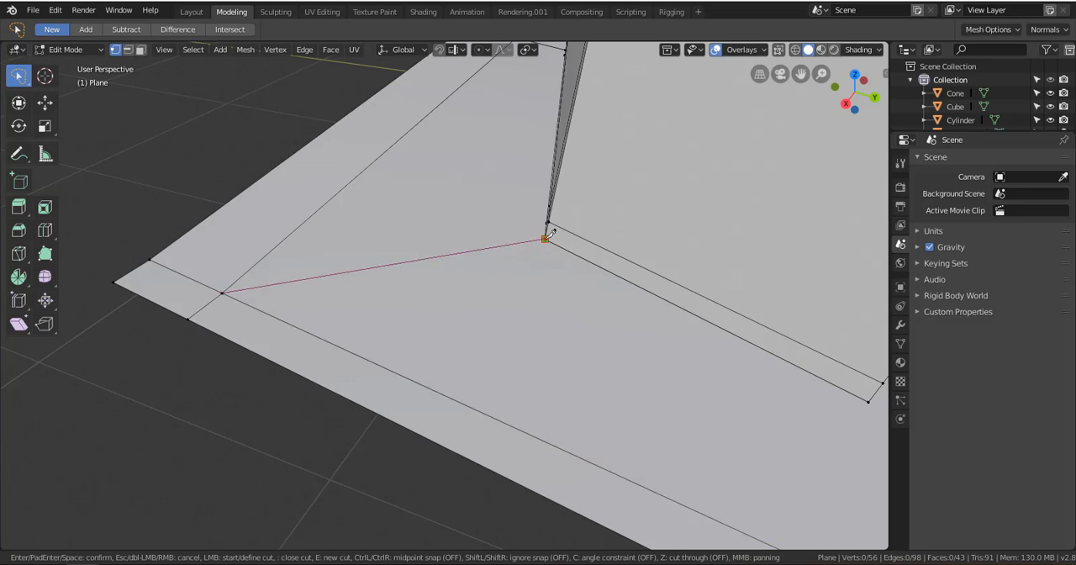
{"action": "key", "text": "Return"}
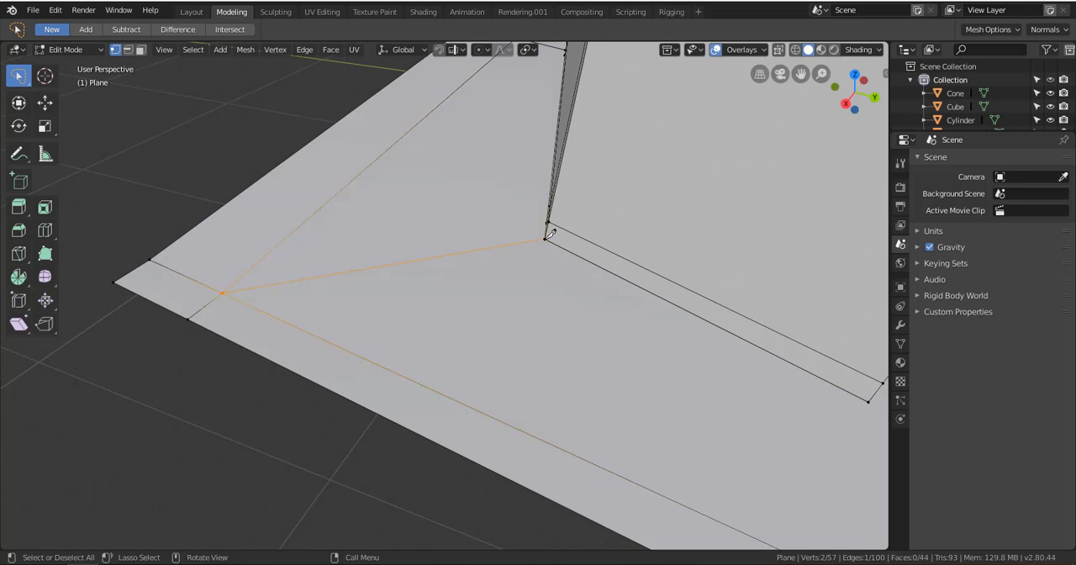
Examine up close how the new knife-cut edge meets the vertices at the block's bottom corner
{"action": "scroll", "coordinate": [478, 271], "scroll_direction": "down", "scroll_amount": 3}
{"action": "middle_click_drag", "start_coordinate": [463, 272], "coordinate": [509, 284]}
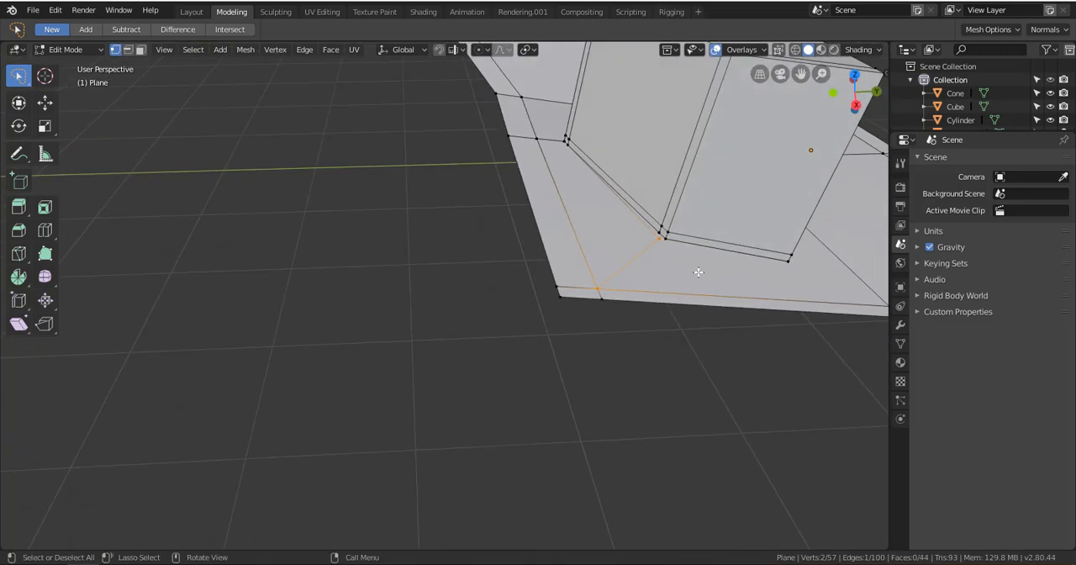
{"action": "scroll", "coordinate": [699, 271], "scroll_direction": "up", "scroll_amount": 2}
{"action": "left_click_drag", "start_coordinate": [663, 267], "coordinate": [612, 291], "text": "alt+shift"}
{"action": "scroll", "coordinate": [617, 290], "scroll_direction": "up", "scroll_amount": 1}
{"action": "left_click_drag", "start_coordinate": [679, 283], "coordinate": [625, 293], "text": "alt+shift"}
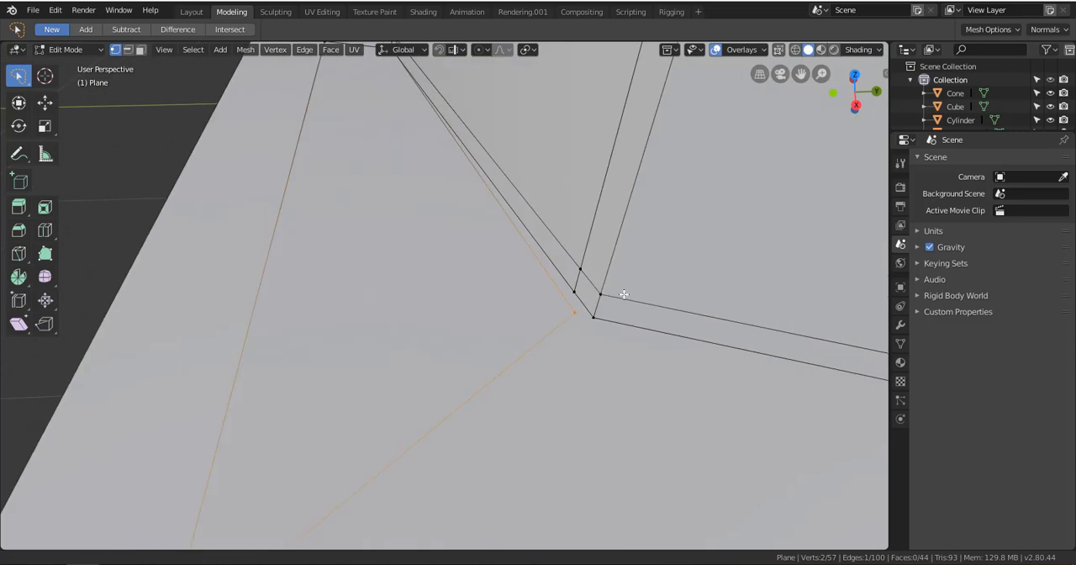
{"action": "left_click_drag", "start_coordinate": [538, 297], "coordinate": [531, 295], "text": "alt"}
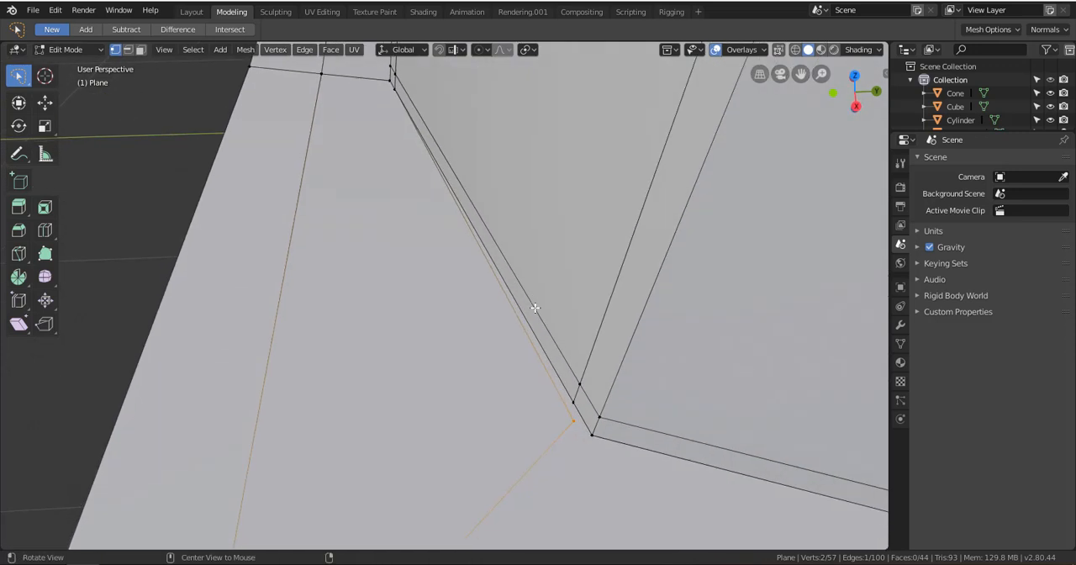
{"action": "scroll", "coordinate": [569, 370], "scroll_direction": "down", "scroll_amount": 6}
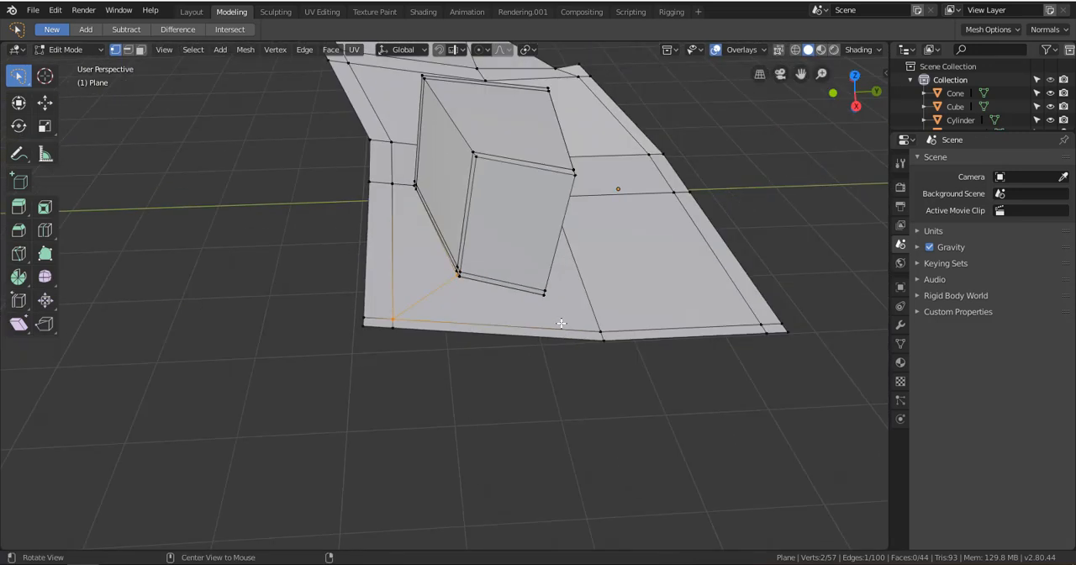
Switch the plane to Object Mode to view its overall shape, and return to Edit Mode
{"action": "key", "text": "ctrl+Tab"}
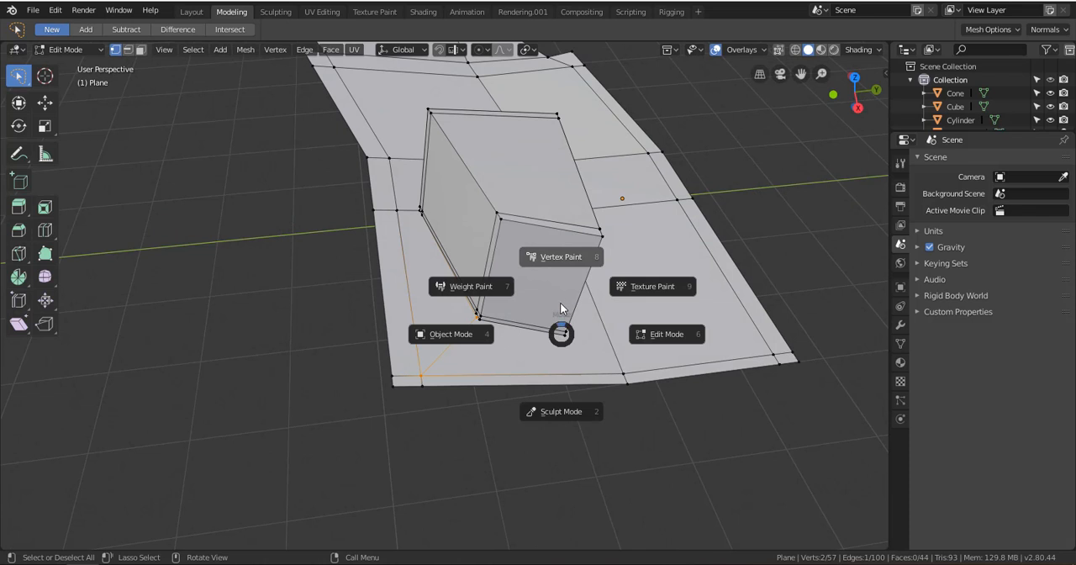
{"action": "left_click", "coordinate": [462, 346]}
{"action": "scroll", "coordinate": [580, 304], "scroll_direction": "down", "scroll_amount": 5}
{"action": "left_click_drag", "start_coordinate": [543, 290], "coordinate": [451, 361], "text": "alt+shift"}
{"action": "key", "text": "ctrl+Tab"}
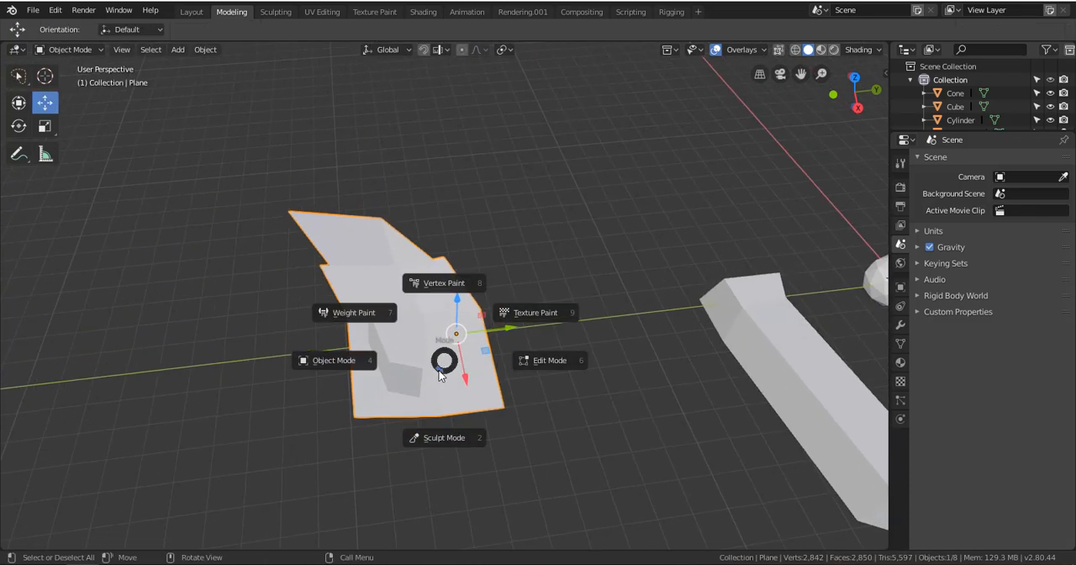
{"action": "left_click", "coordinate": [546, 360]}
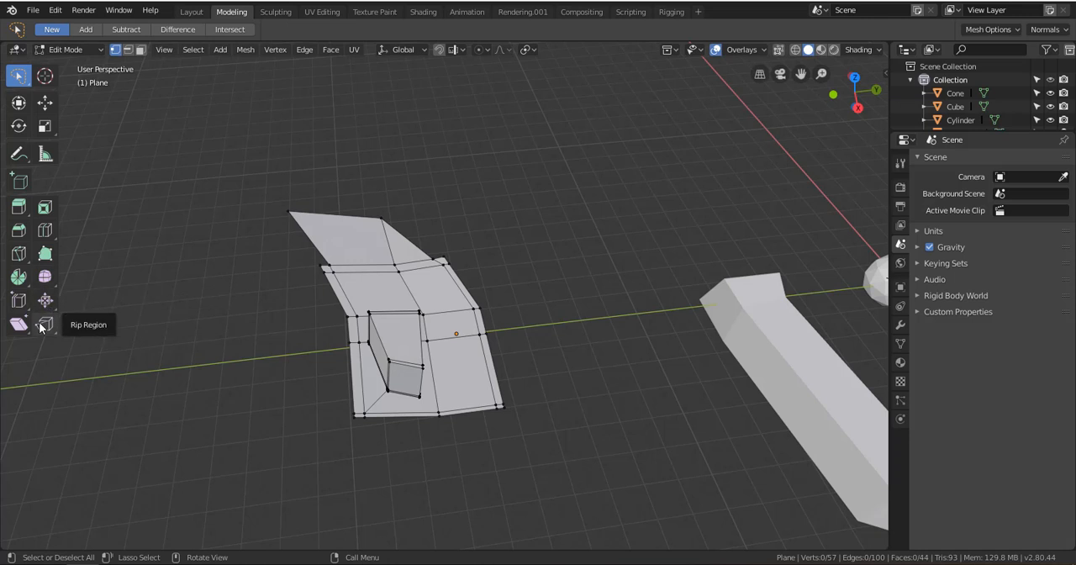
Put the plane back in Object Mode and select all objects in the scene
{"action": "key", "text": "ctrl+Tab"}
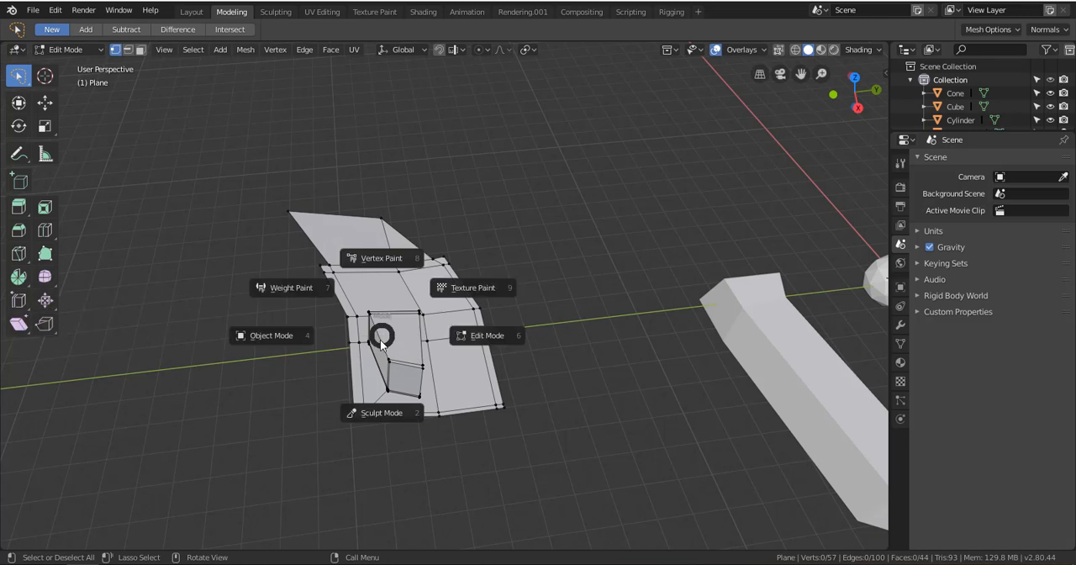
{"action": "left_click", "coordinate": [230, 337]}
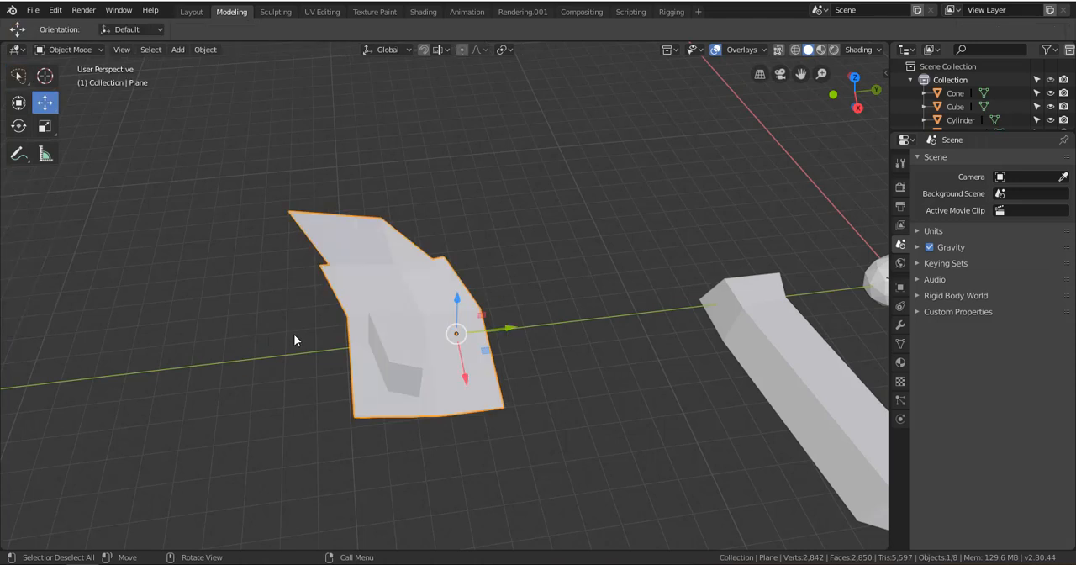
{"action": "middle_click_drag", "start_coordinate": [450, 376], "coordinate": [395, 344], "text": "shift"}
{"action": "scroll", "coordinate": [520, 319], "scroll_direction": "down", "scroll_amount": 3}
{"action": "middle_click_drag", "start_coordinate": [595, 310], "coordinate": [369, 339], "text": "shift"}
{"action": "key", "text": "a"}
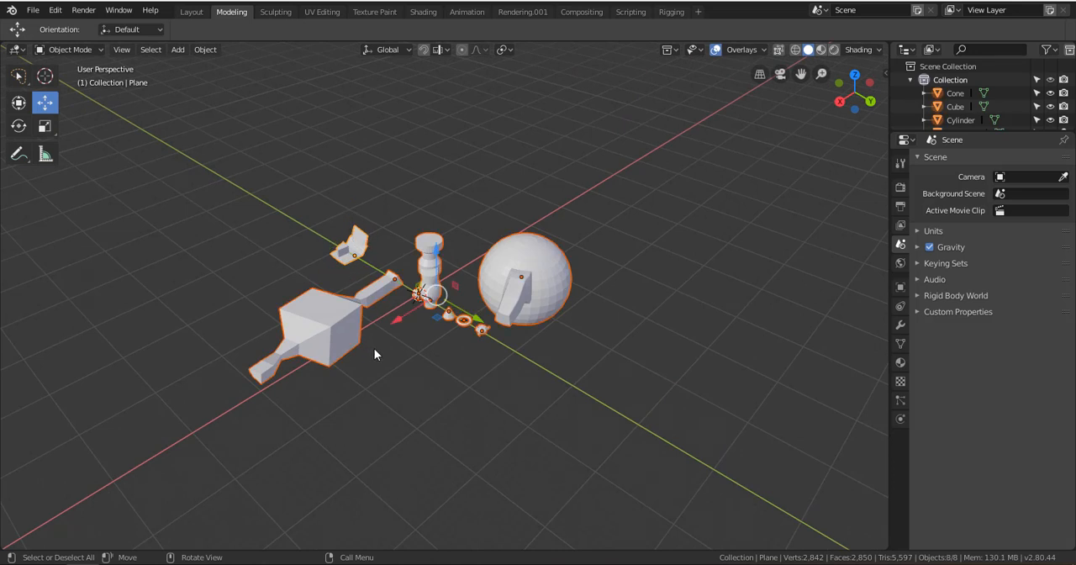
{"action": "scroll", "coordinate": [374, 348], "scroll_direction": "up", "scroll_amount": 2}
{"action": "scroll", "coordinate": [395, 322], "scroll_direction": "down", "scroll_amount": 3}
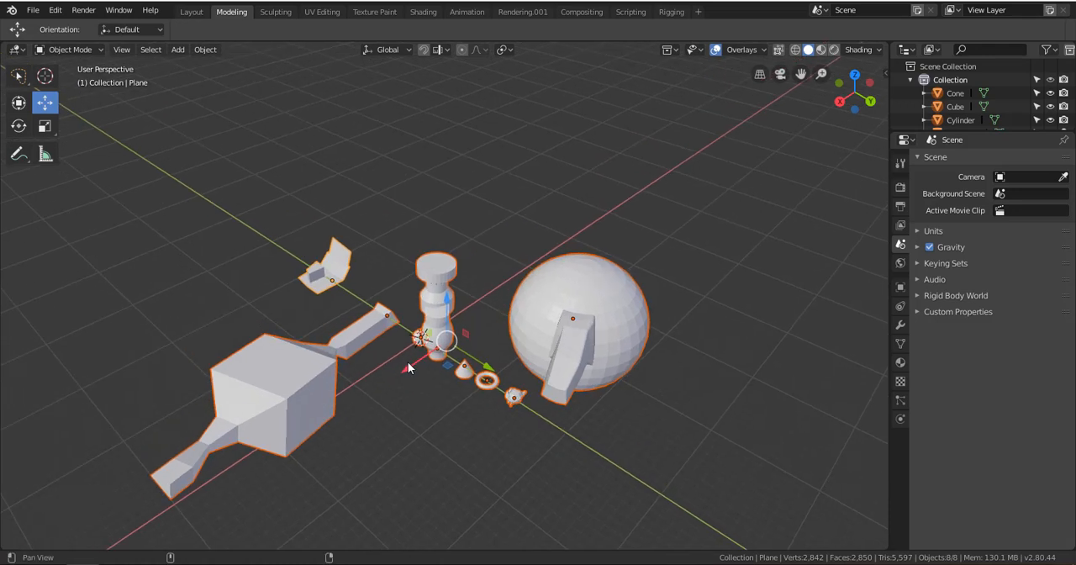